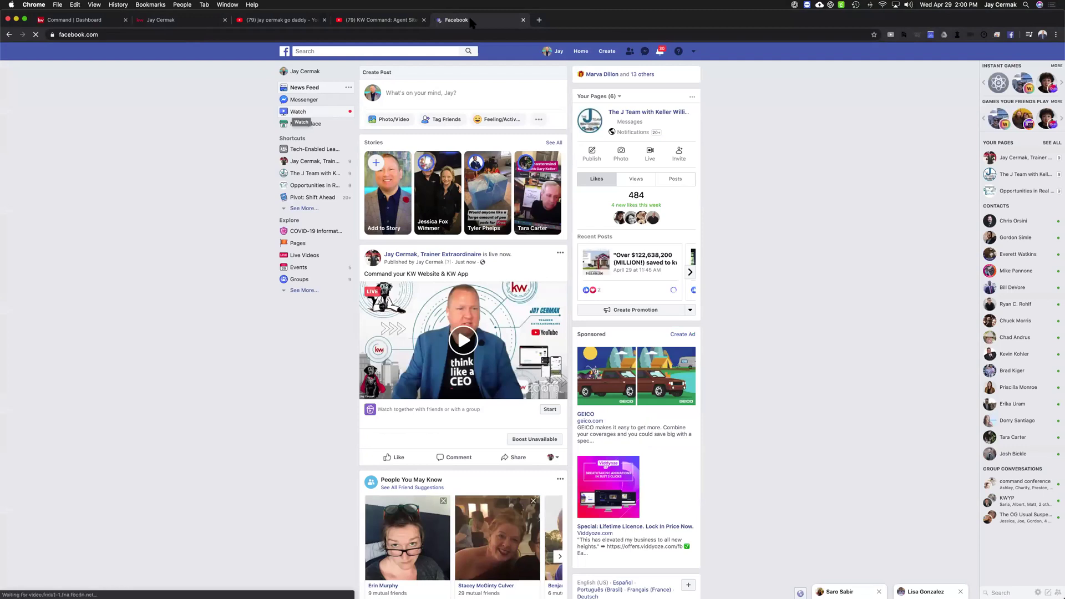
Minimize Gmail and close the Facebook tab to reveal the 'KW Command: Agent Sites' YouTube video
{"action": "left_click_drag", "start_coordinate": [527, 25], "coordinate": [547, 111]}
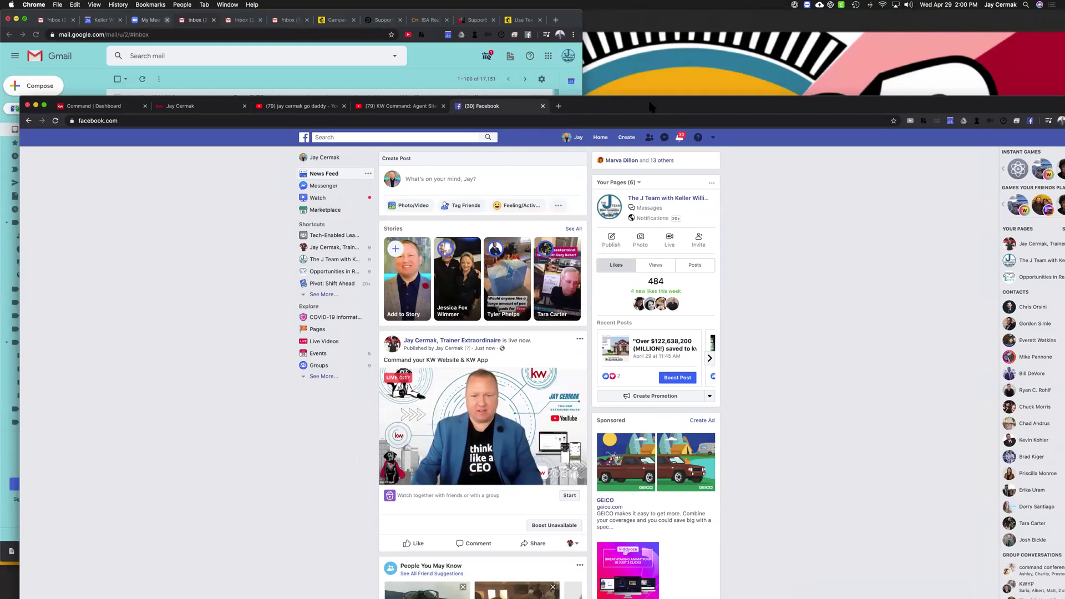
{"action": "left_click", "coordinate": [16, 19]}
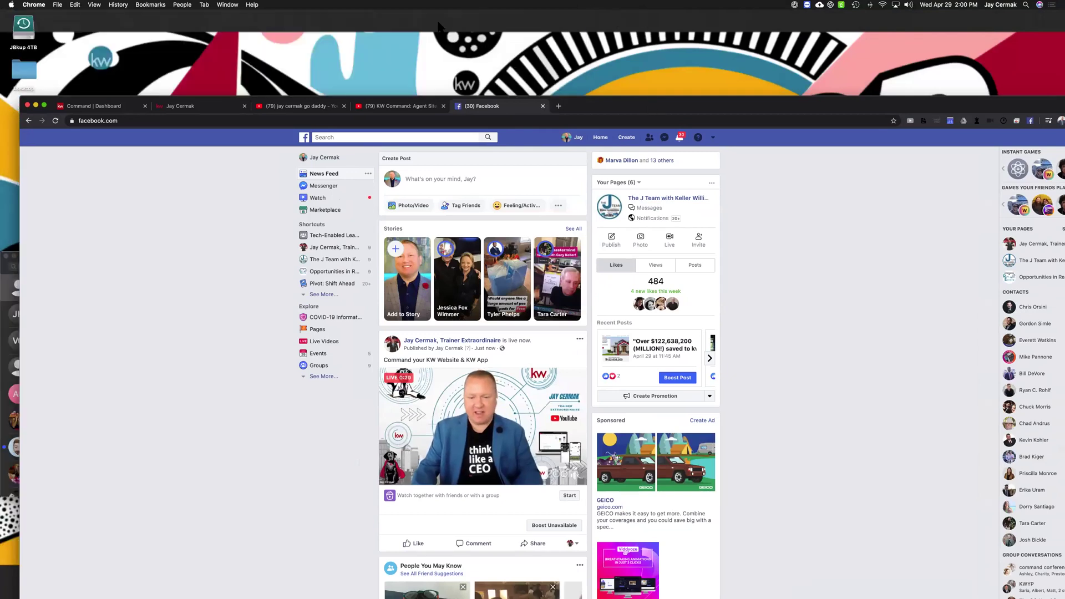
{"action": "left_click", "coordinate": [595, 51]}
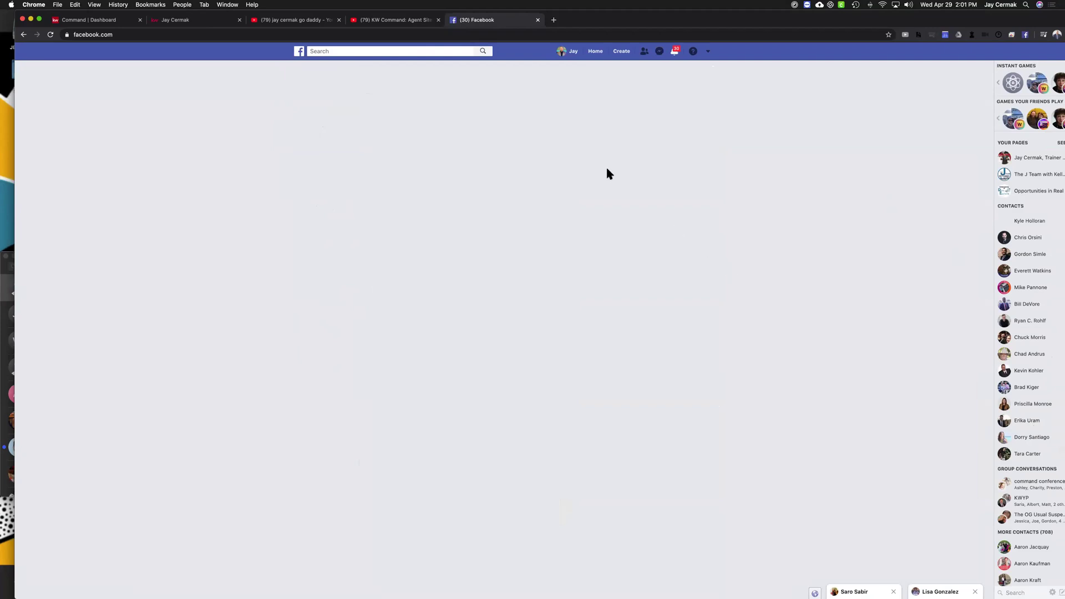
{"action": "left_click_drag", "start_coordinate": [619, 14], "coordinate": [570, 23]}
{"action": "left_click", "coordinate": [537, 46]}
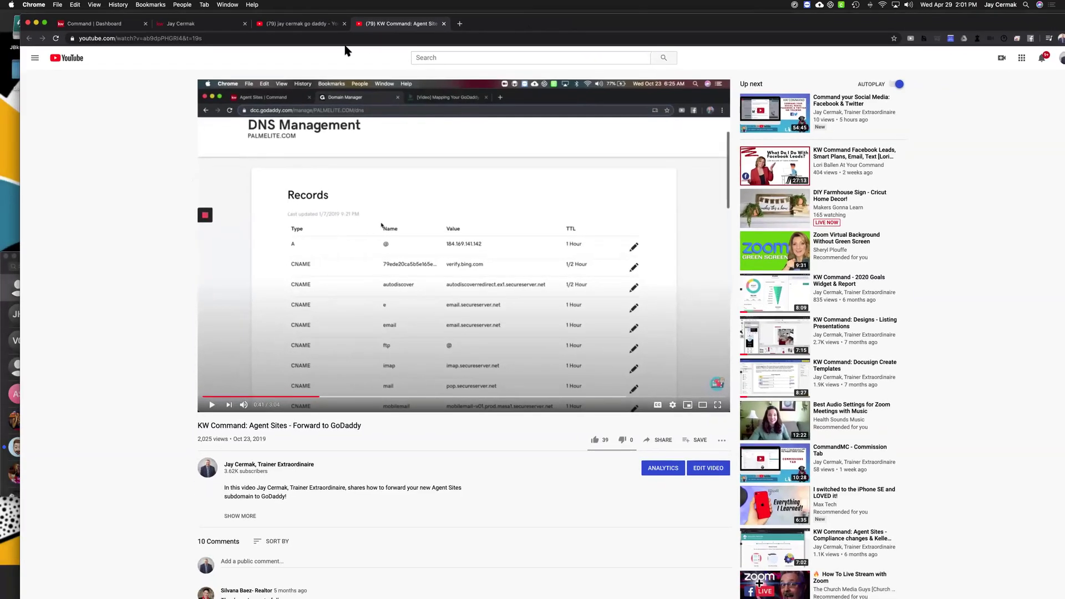
Switch to the jteamglobal.kw.com tab showing its 'Find your dream home anywhere' homepage
{"action": "left_click", "coordinate": [221, 24]}
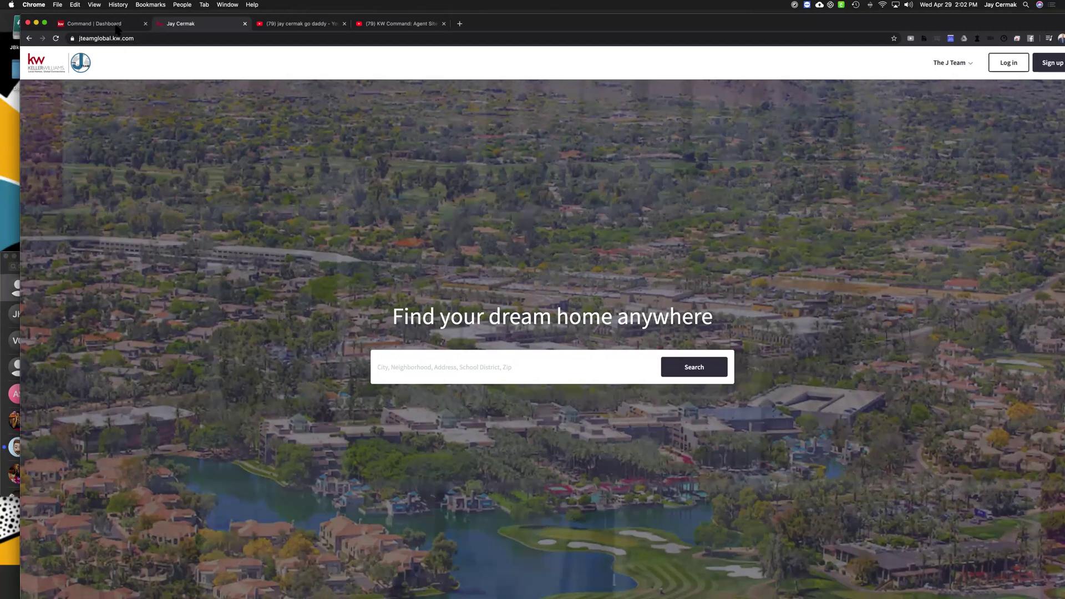
From the Command Dashboard, open Consumer to list its nine landing pages
{"action": "left_click", "coordinate": [115, 25]}
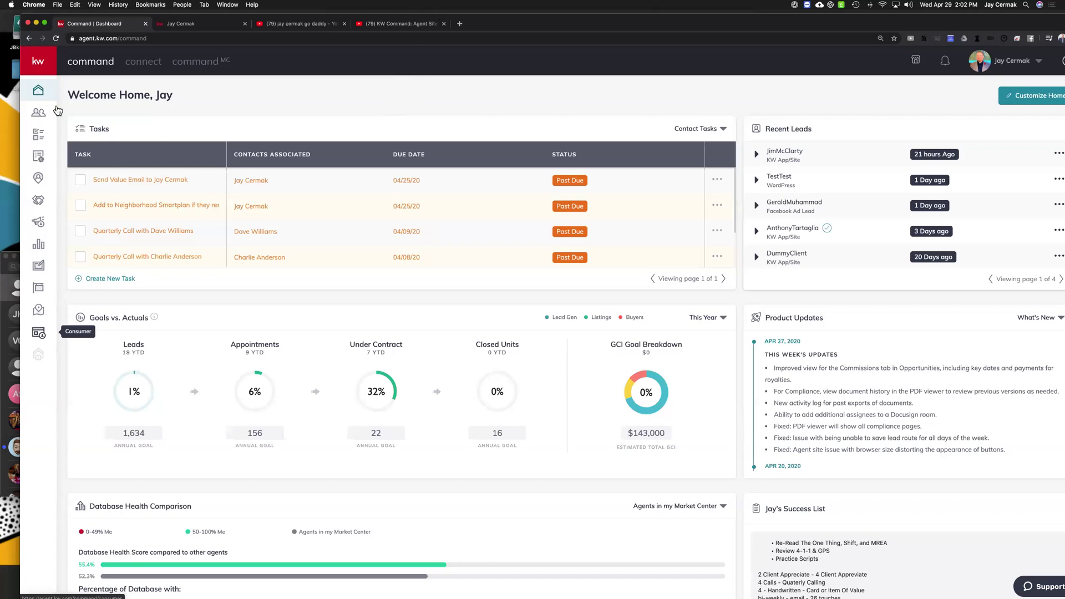
{"action": "left_click", "coordinate": [47, 64]}
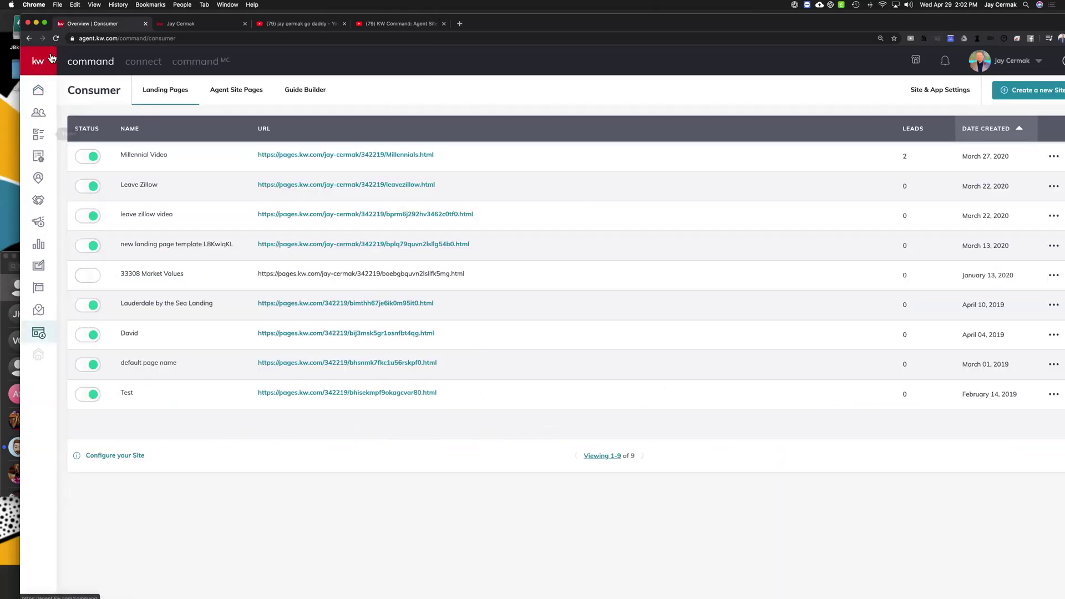
{"action": "mouse_move", "coordinate": [45, 336]}
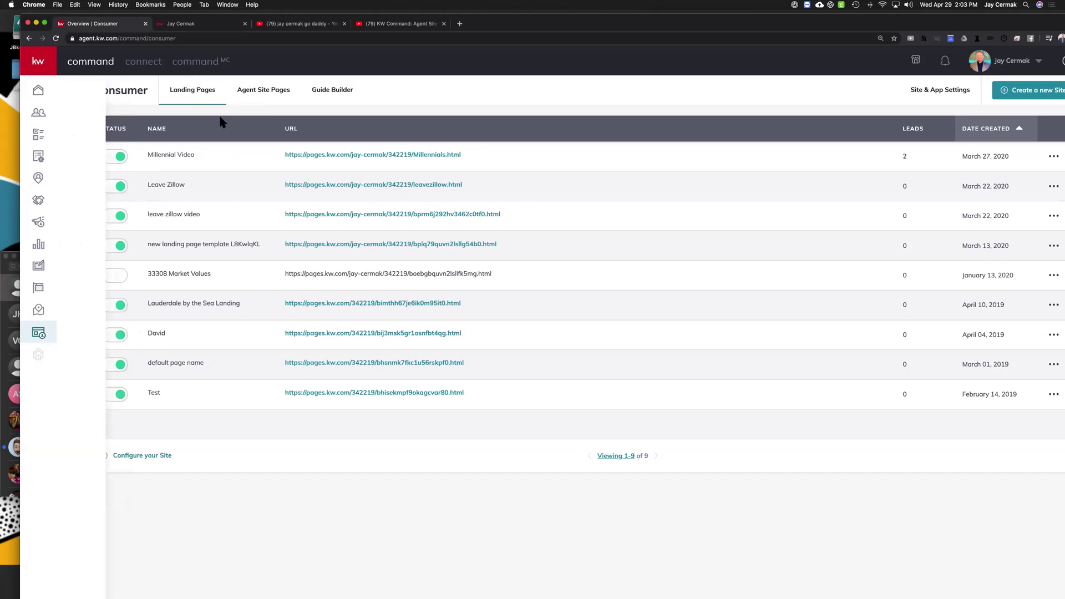
Show the Agent Site Pages list with its 30 pages, such as 'blog 3' and 'Client Testimonials'
{"action": "left_click", "coordinate": [254, 92]}
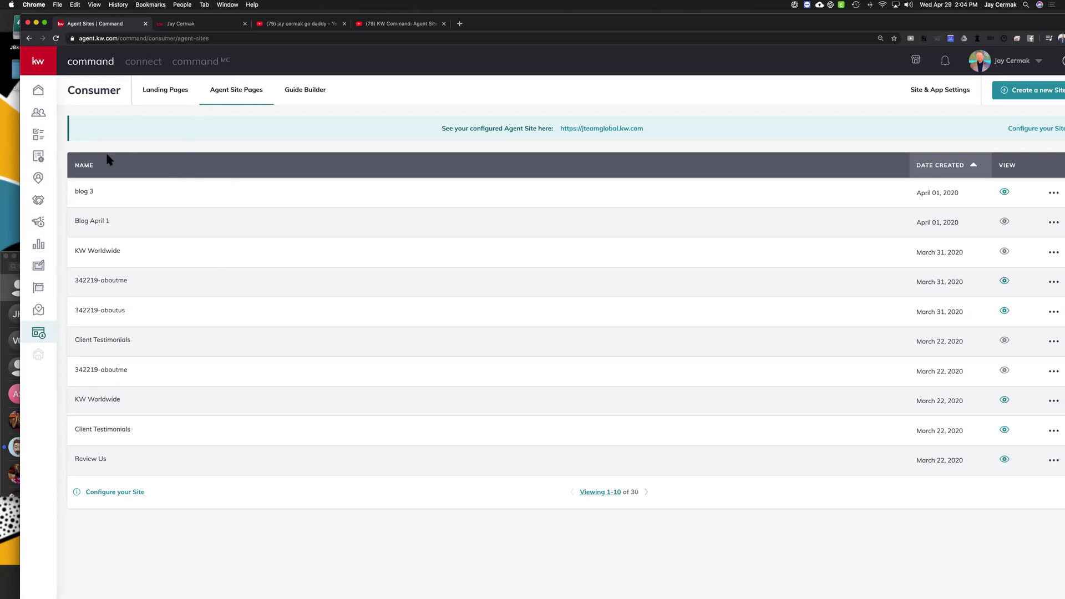
Configure the site with 'I want to use the new KW Agent Sites' as provider and submit
{"action": "left_click", "coordinate": [114, 493]}
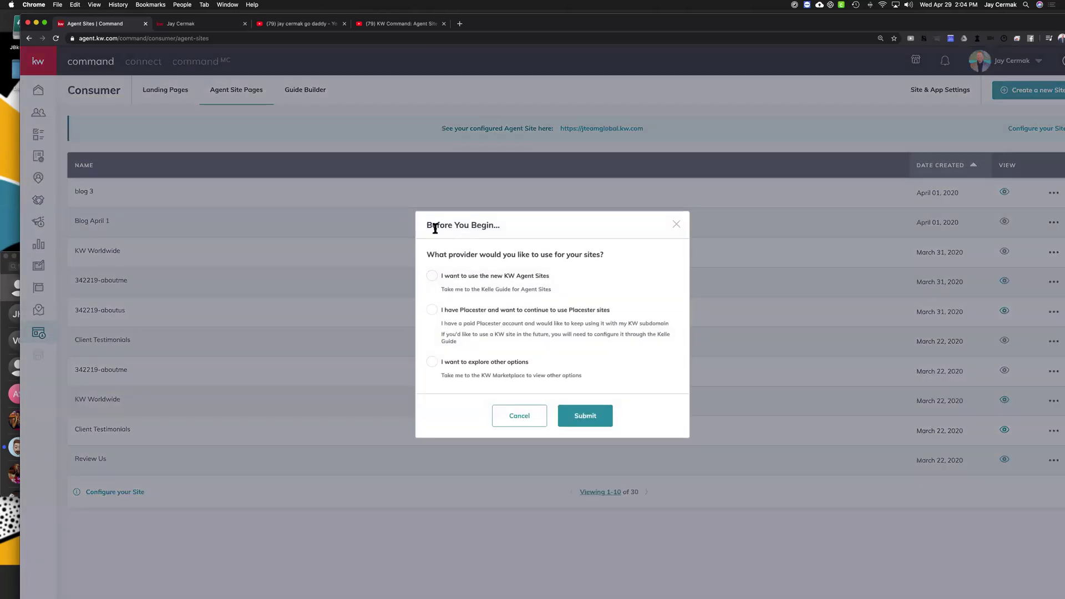
{"action": "left_click_drag", "start_coordinate": [427, 252], "coordinate": [600, 248]}
{"action": "left_click_drag", "start_coordinate": [552, 289], "coordinate": [438, 275]}
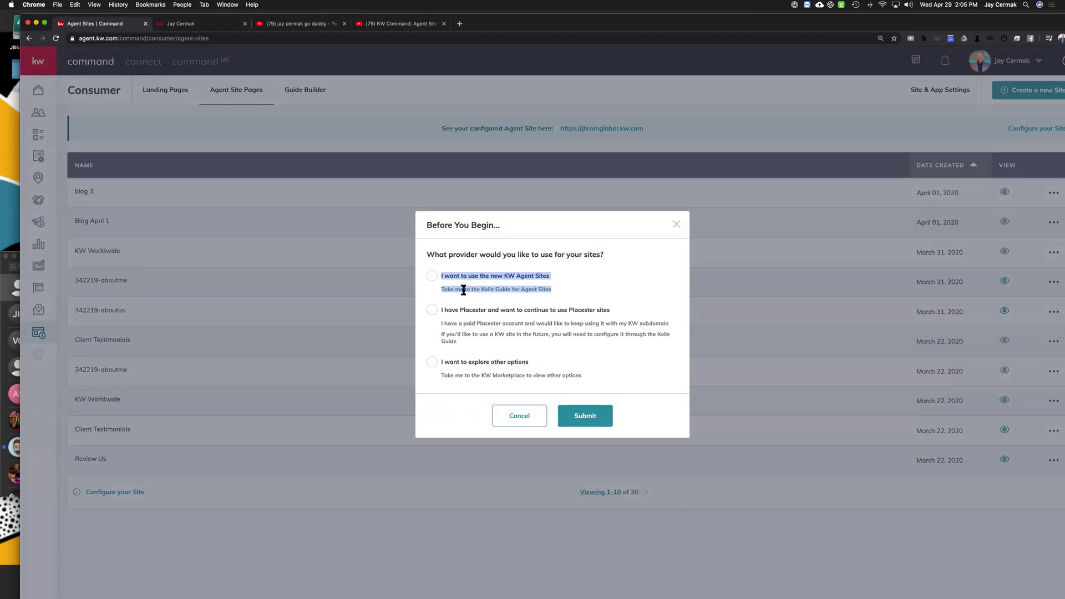
{"action": "left_click", "coordinate": [433, 277]}
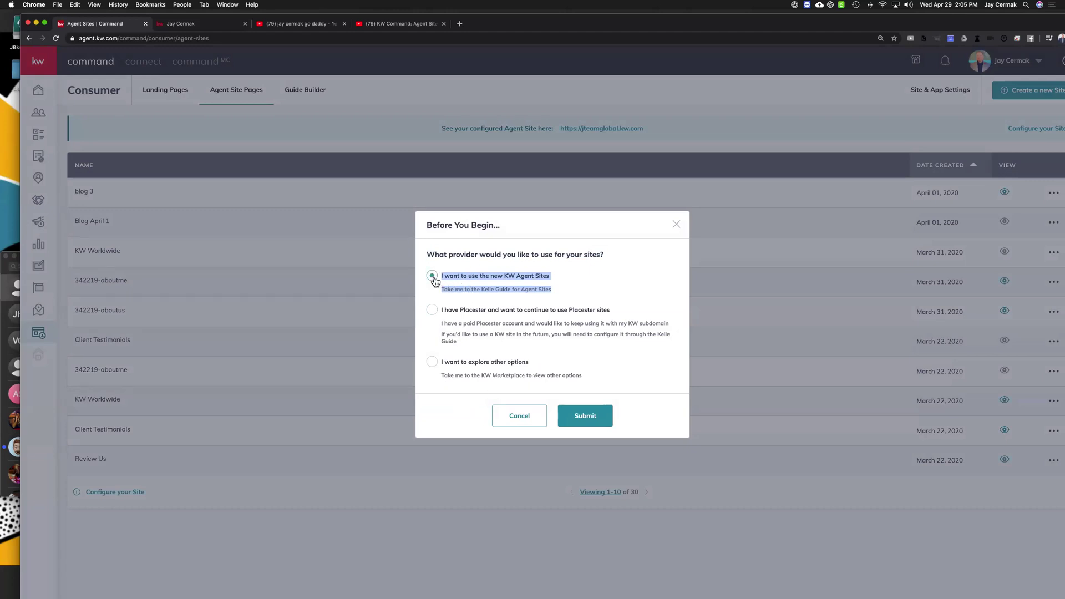
{"action": "left_click", "coordinate": [590, 417]}
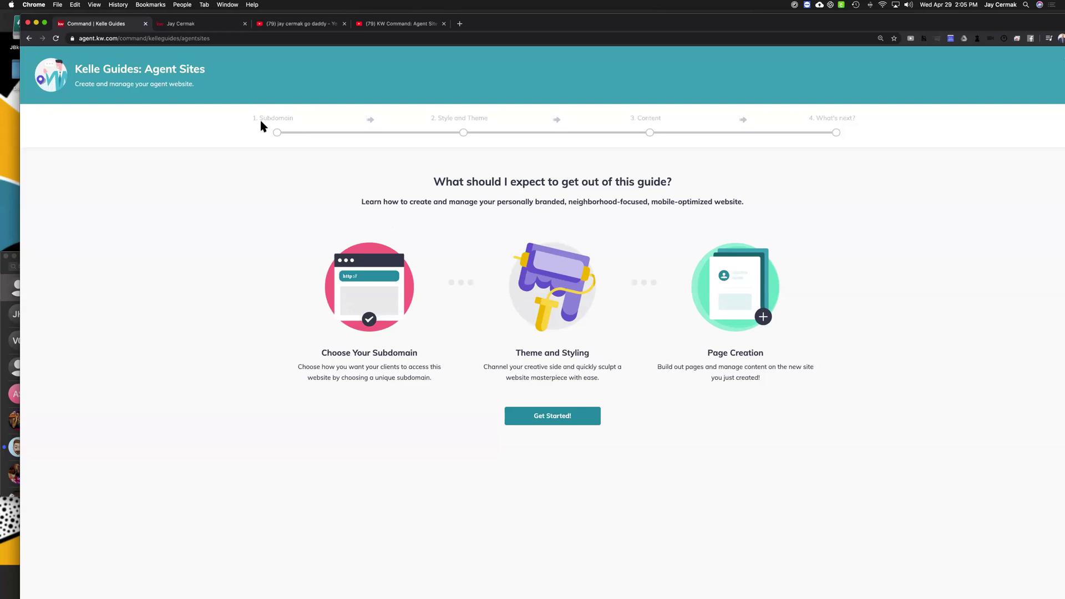
Review the Choose Your Subdomain step, then start the Agent Sites guide with Get Started!
{"action": "left_click_drag", "start_coordinate": [246, 121], "coordinate": [297, 116]}
{"action": "left_click_drag", "start_coordinate": [318, 349], "coordinate": [455, 349]}
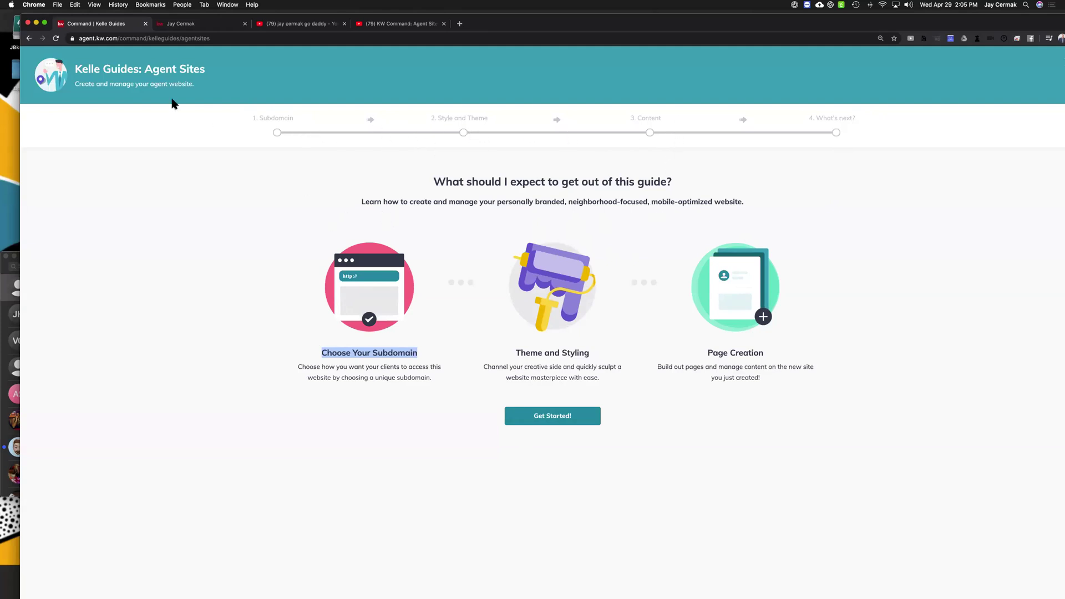
{"action": "left_click", "coordinate": [561, 419]}
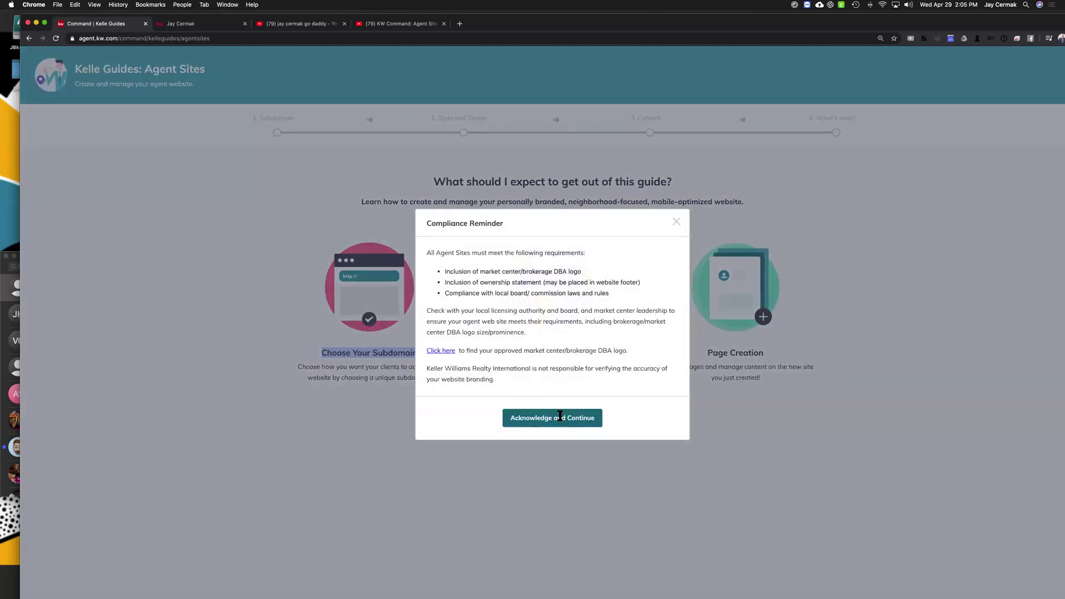
Maximize the Chrome window to full screen with the Compliance Reminder still open
{"action": "left_click_drag", "start_coordinate": [427, 226], "coordinate": [502, 223]}
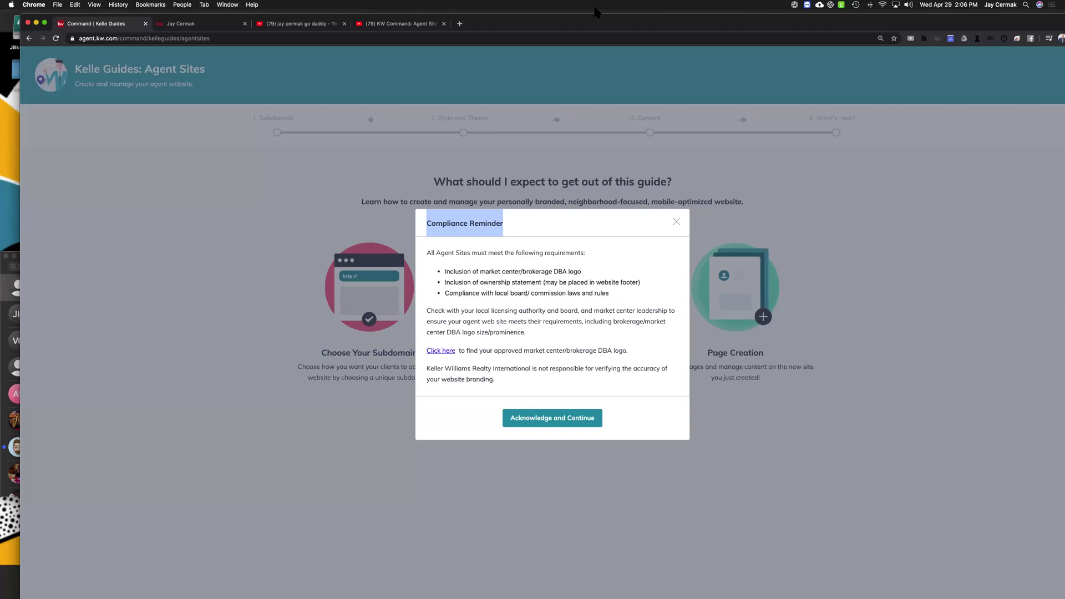
{"action": "double_click", "coordinate": [578, 23]}
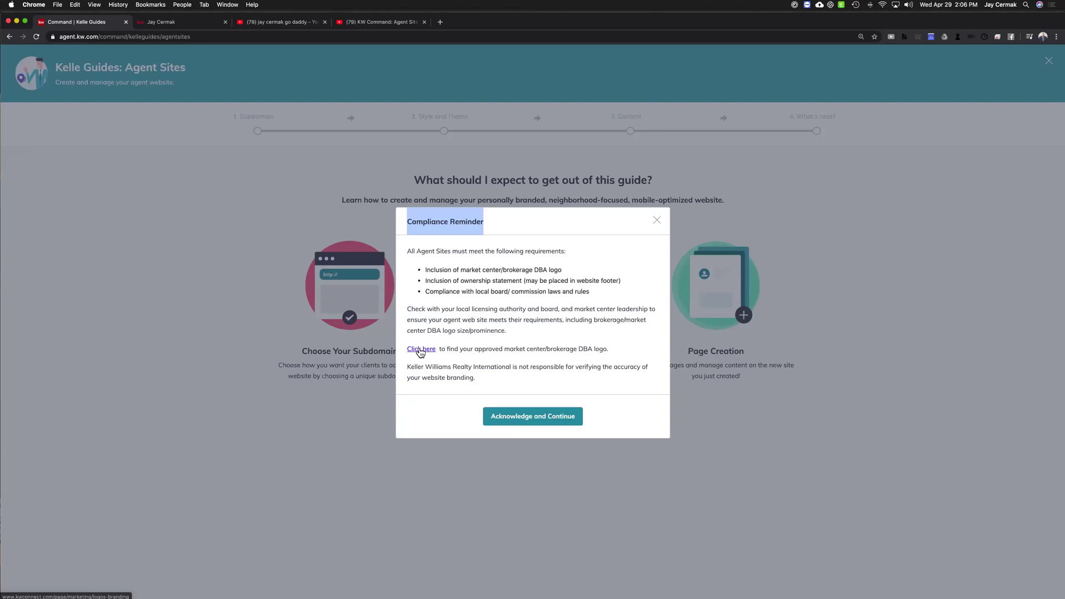
Go to the Logos and Branding page for finding the approved DBA logo
{"action": "left_click", "coordinate": [420, 349]}
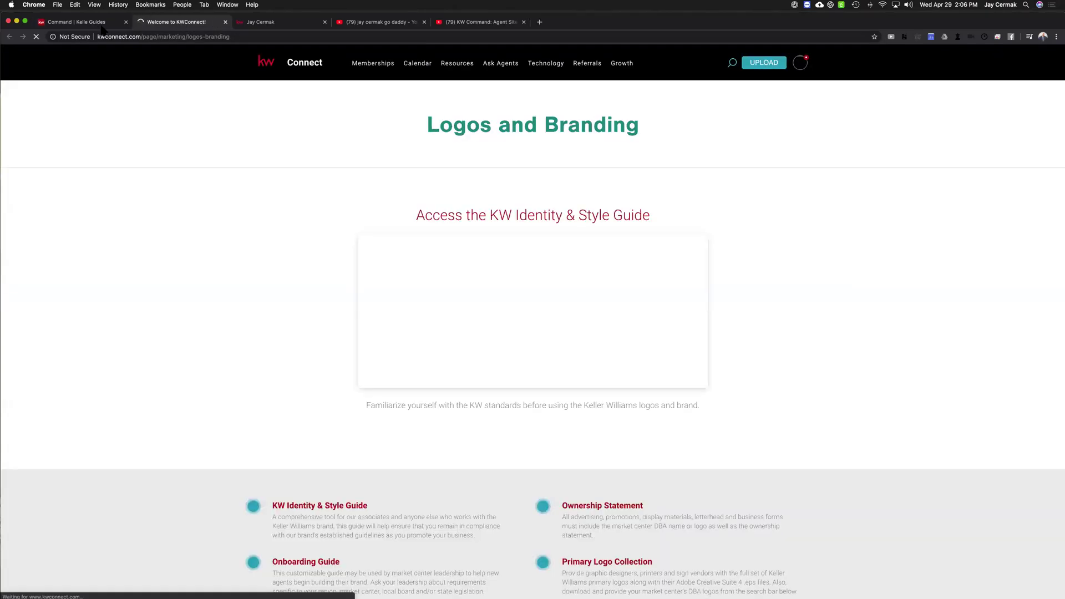
{"action": "left_click", "coordinate": [101, 23]}
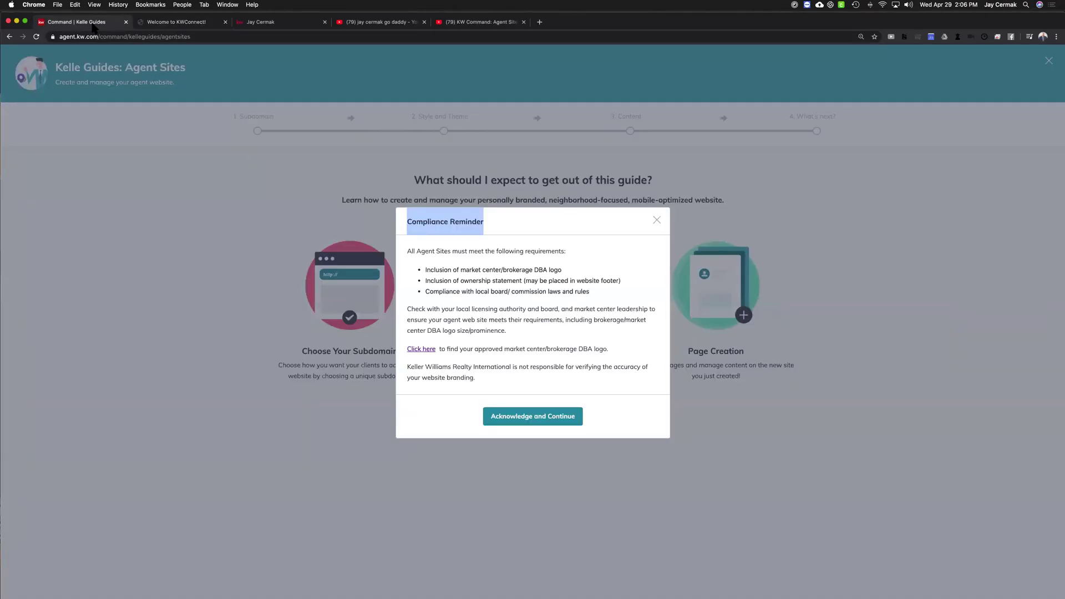
{"action": "left_click", "coordinate": [192, 23]}
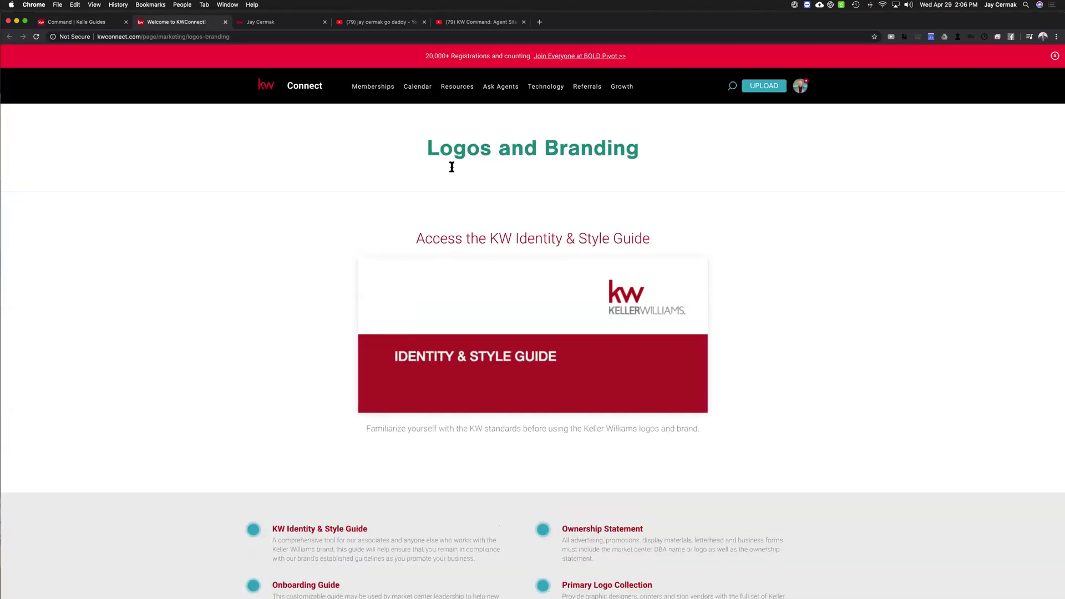
{"action": "scroll", "coordinate": [534, 247], "scroll_direction": "down", "scroll_amount": 8}
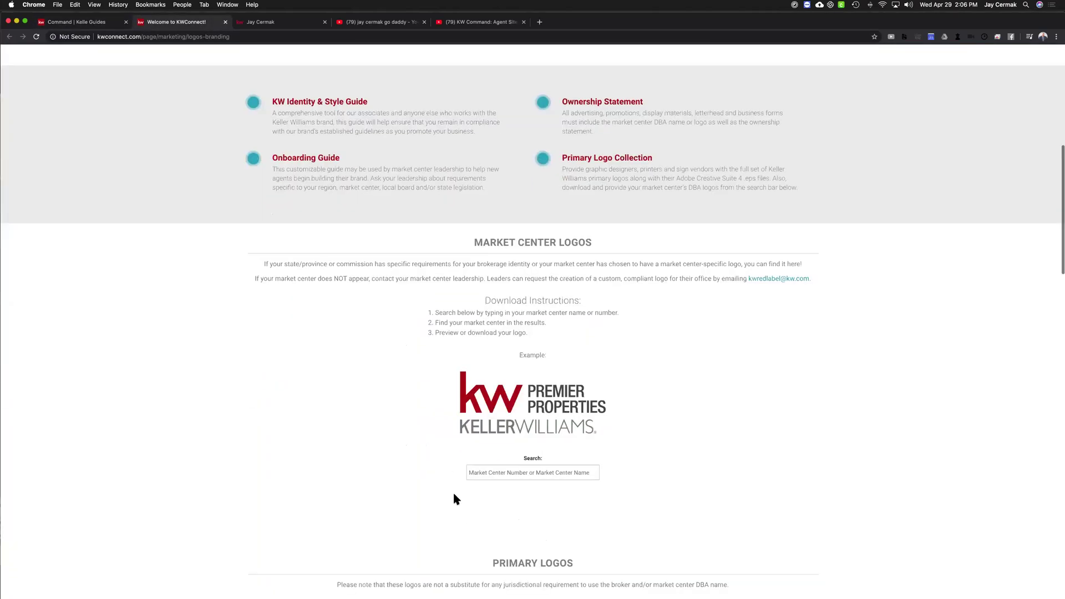
{"action": "scroll", "coordinate": [594, 221], "scroll_direction": "down", "scroll_amount": 3}
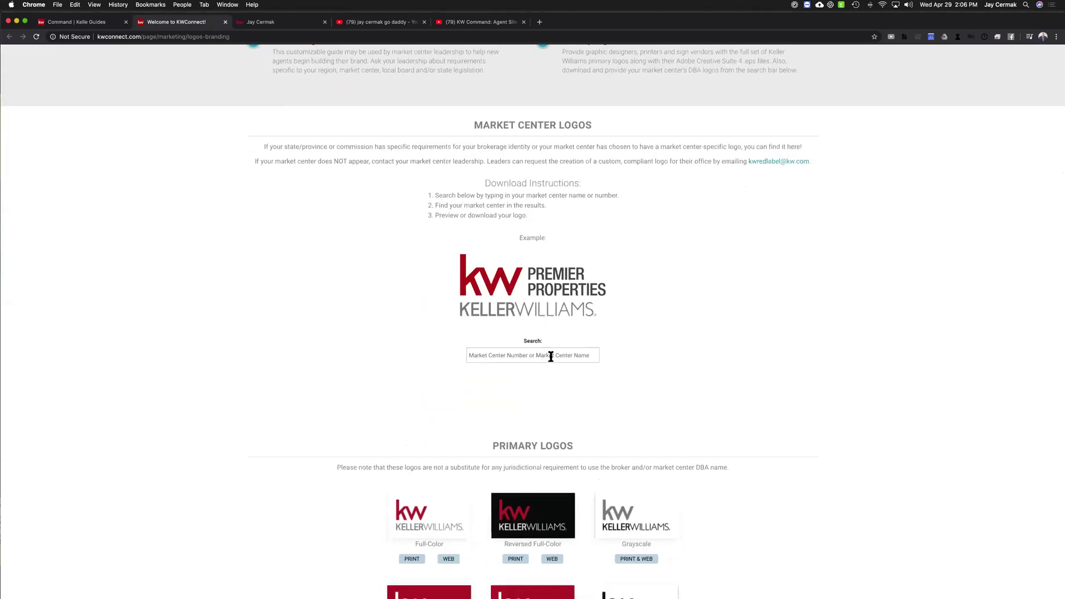
Search logos for market center 711, preview its Realty Professionals logo, then go back
{"action": "left_click", "coordinate": [551, 356]}
{"action": "type", "text": "99"}
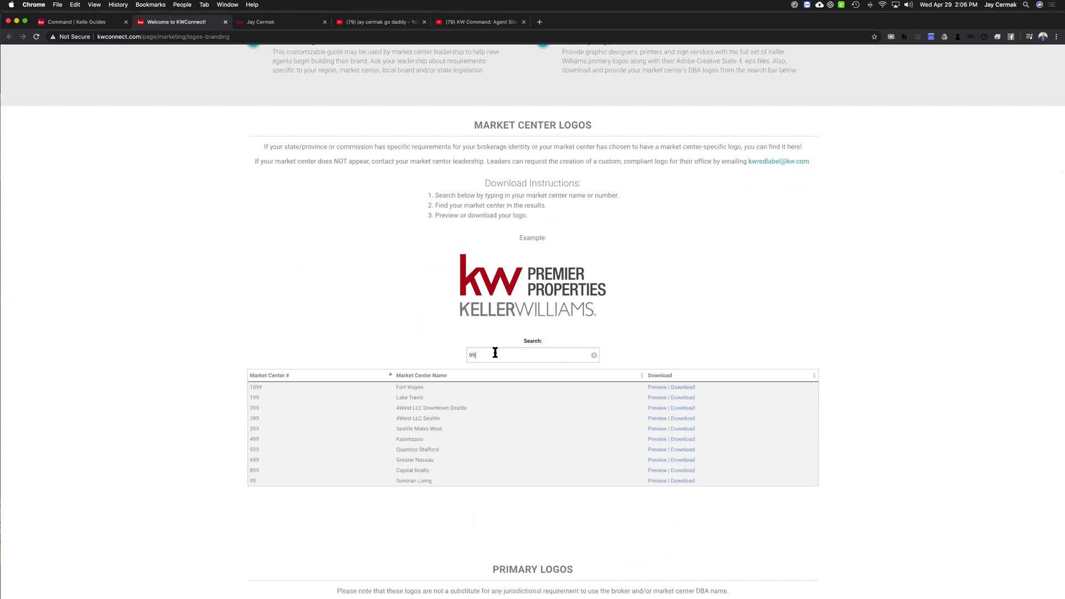
{"action": "left_click_drag", "start_coordinate": [396, 485], "coordinate": [455, 485]}
{"action": "double_click", "coordinate": [491, 356]}
{"action": "type", "text": "711"}
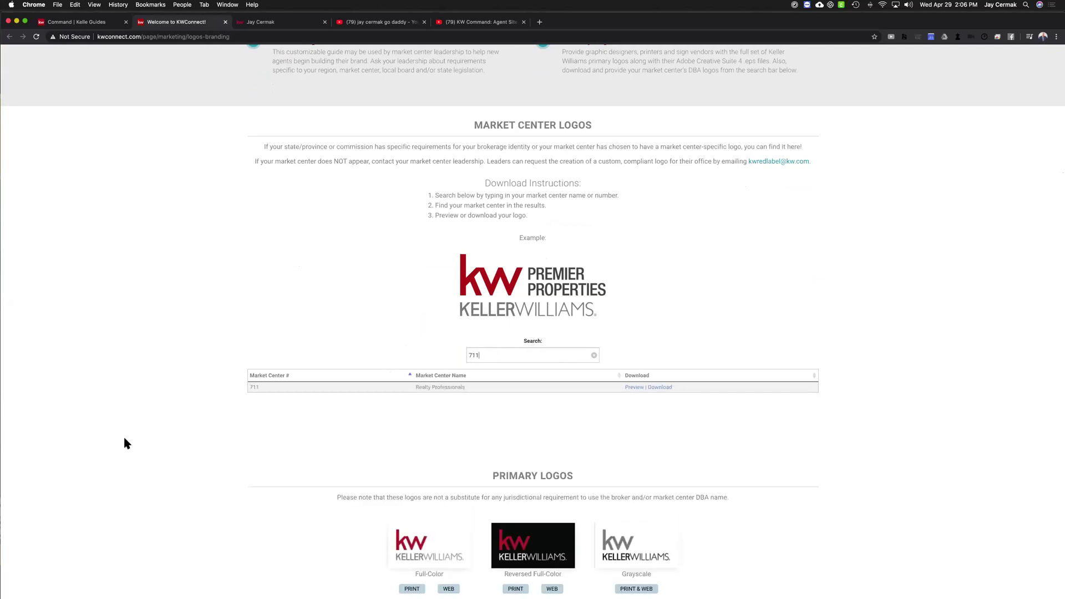
{"action": "left_click", "coordinate": [633, 388]}
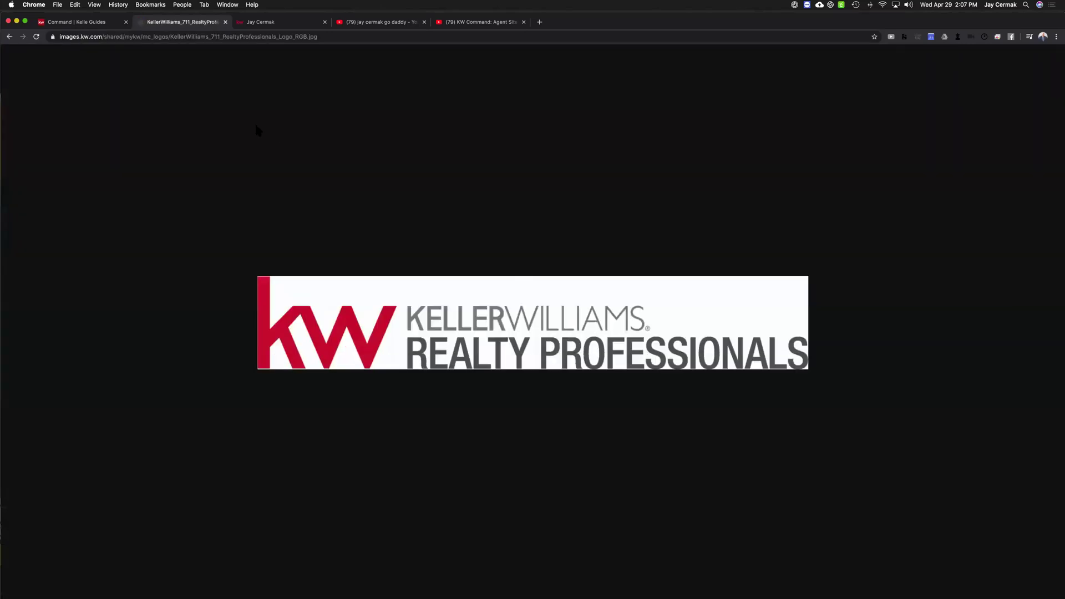
{"action": "left_click", "coordinate": [9, 37]}
Back on the Kelle Guides tab, choose Acknowledge and Continue in the Compliance Reminder
{"action": "key", "text": "ctrl+shift+Tab"}
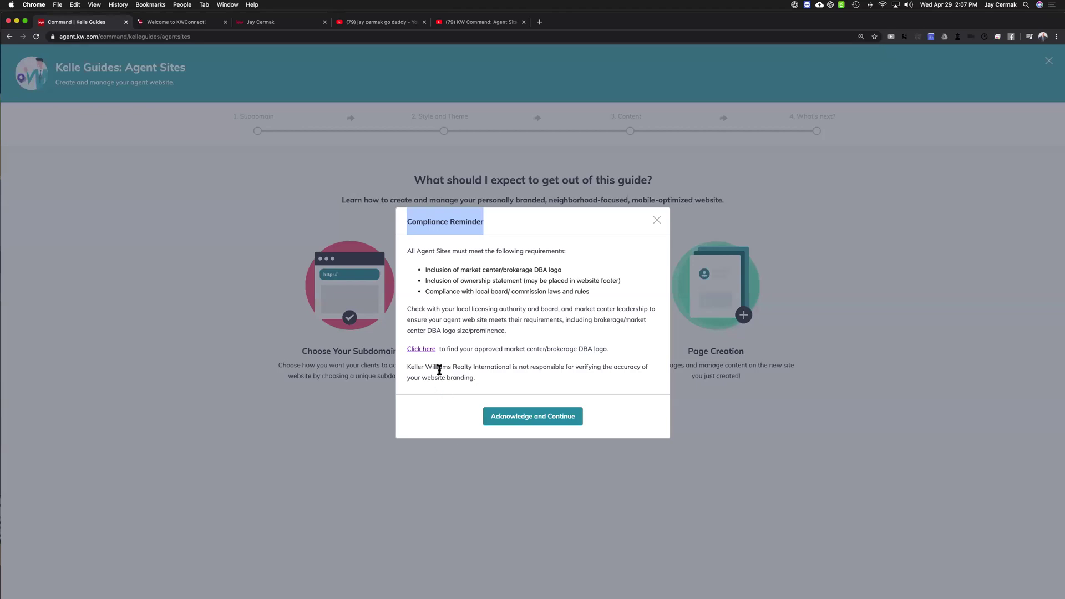
{"action": "left_click_drag", "start_coordinate": [483, 377], "coordinate": [409, 371]}
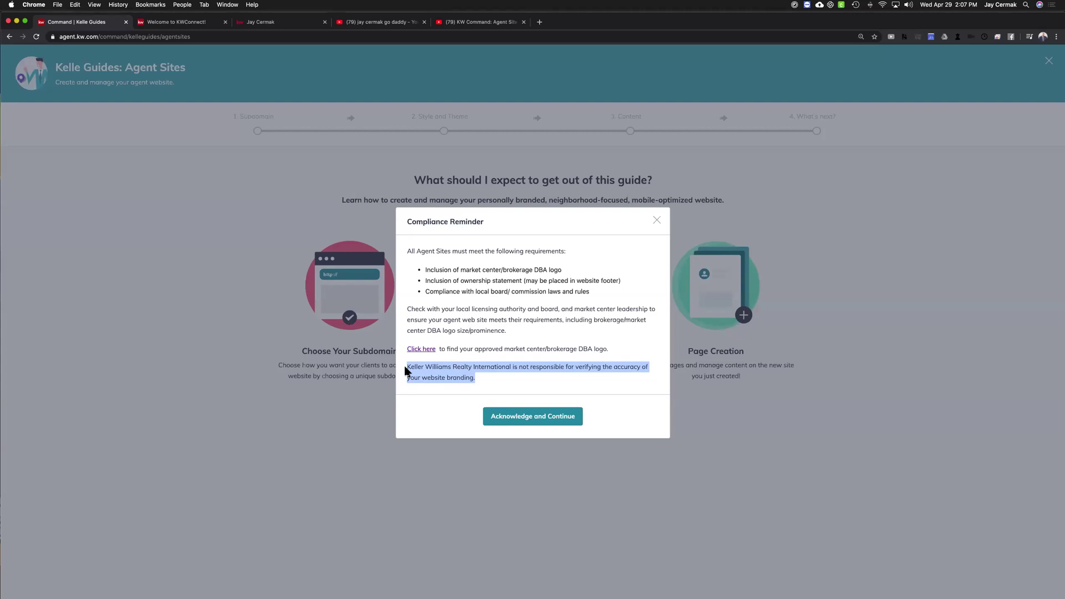
{"action": "left_click", "coordinate": [555, 423]}
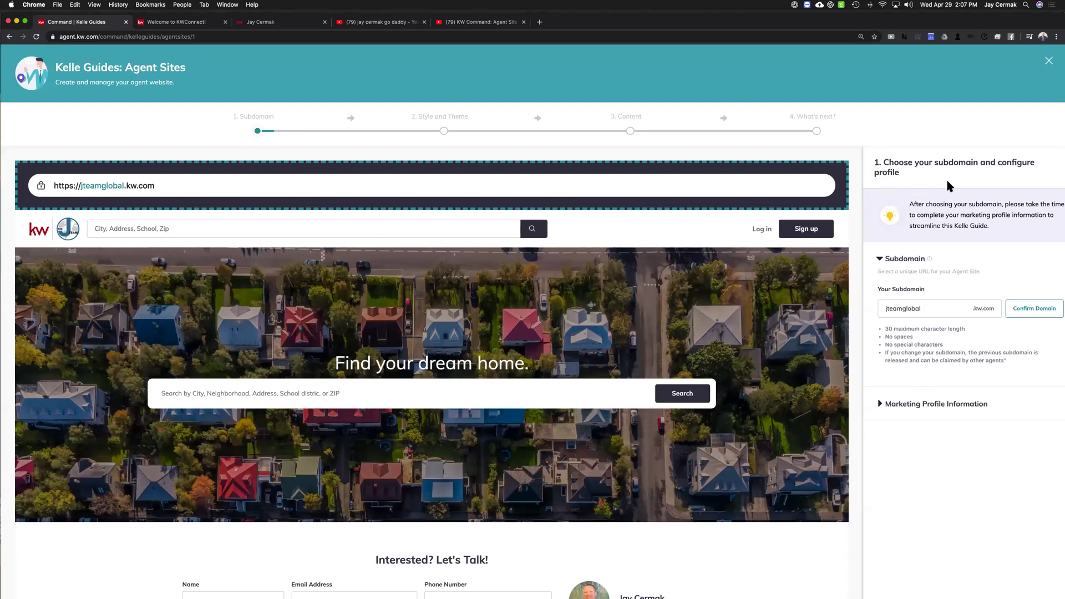
{"action": "triple_click", "coordinate": [867, 291]}
{"action": "left_click_drag", "start_coordinate": [975, 308], "coordinate": [994, 308]}
{"action": "left_click", "coordinate": [950, 312]}
{"action": "left_click", "coordinate": [883, 308]}
{"action": "double_click", "coordinate": [926, 314]}
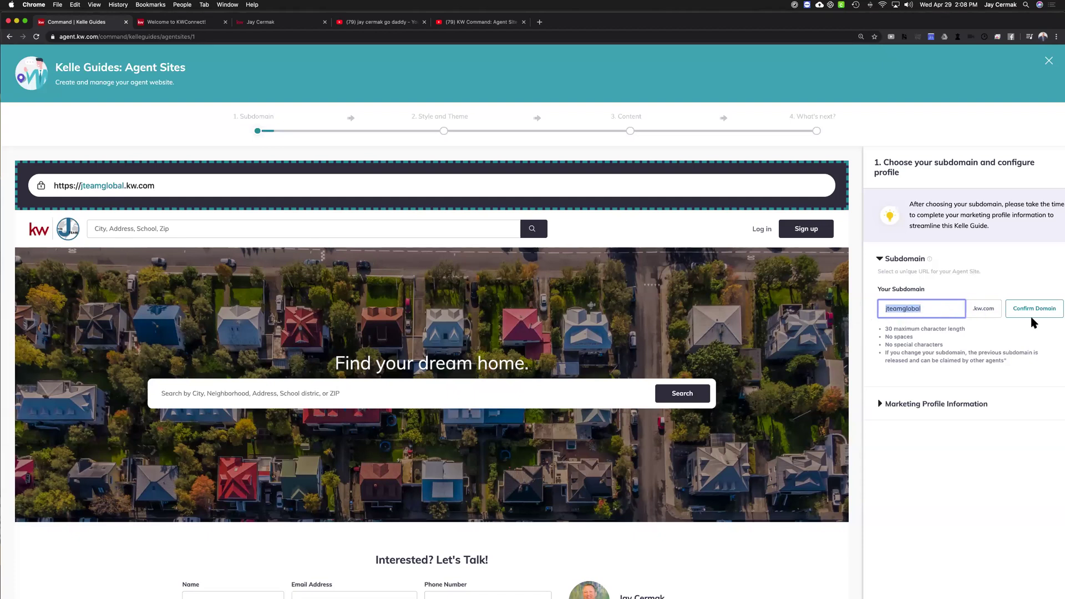
{"action": "left_click_drag", "start_coordinate": [1020, 359], "coordinate": [1050, 305]}
{"action": "left_click", "coordinate": [1053, 288]}
{"action": "left_click_drag", "start_coordinate": [926, 303], "coordinate": [877, 311]}
In a new tab, search 'google domains' and open the Google Domains site from the results
{"action": "left_click", "coordinate": [540, 21]}
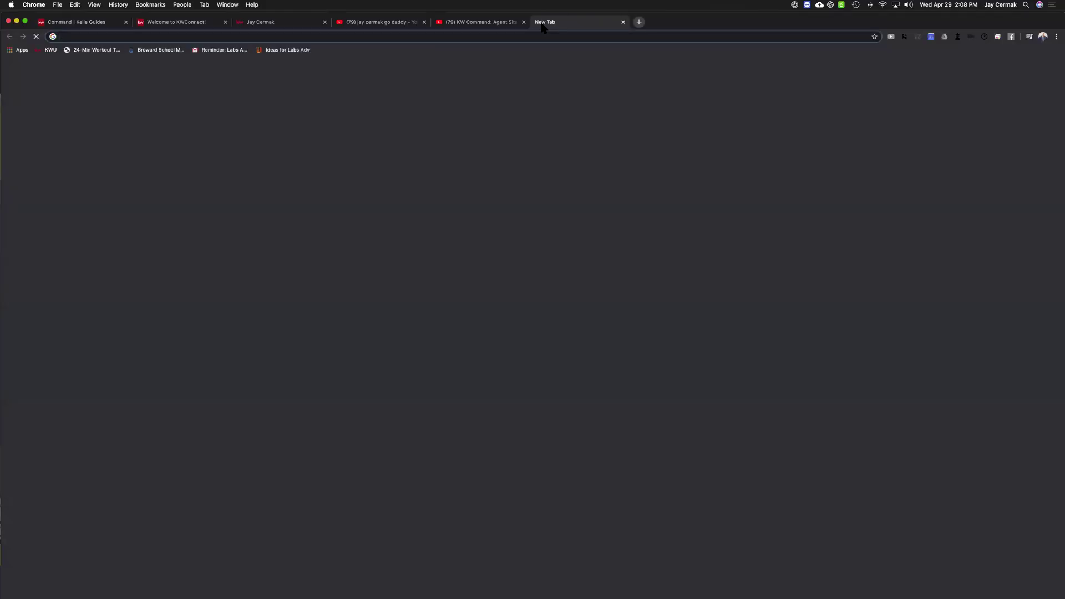
{"action": "type", "text": "google domains"}
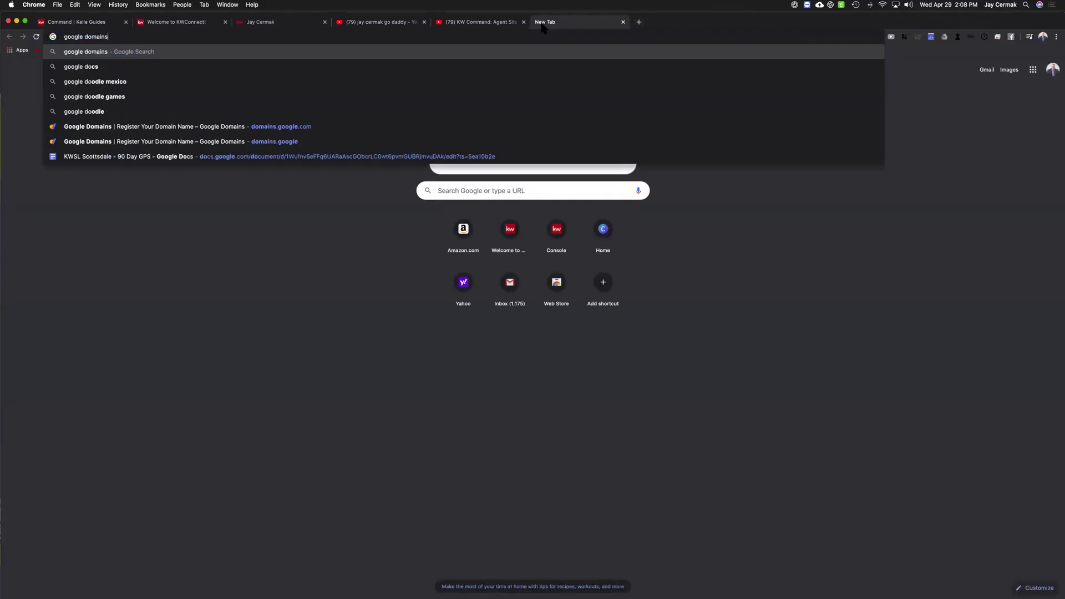
{"action": "key", "text": "Return"}
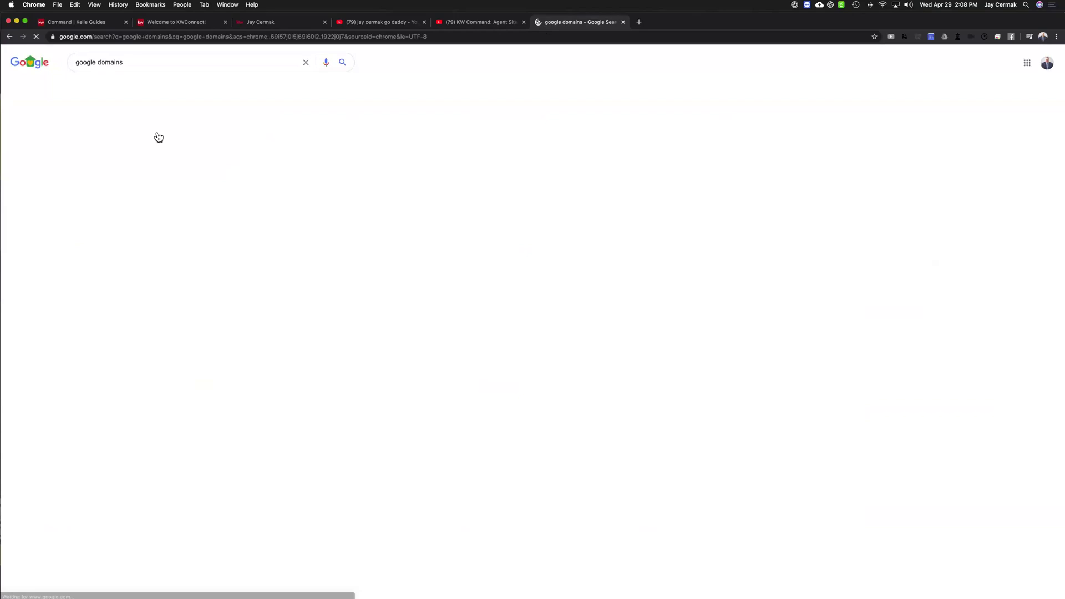
{"action": "left_click", "coordinate": [102, 193]}
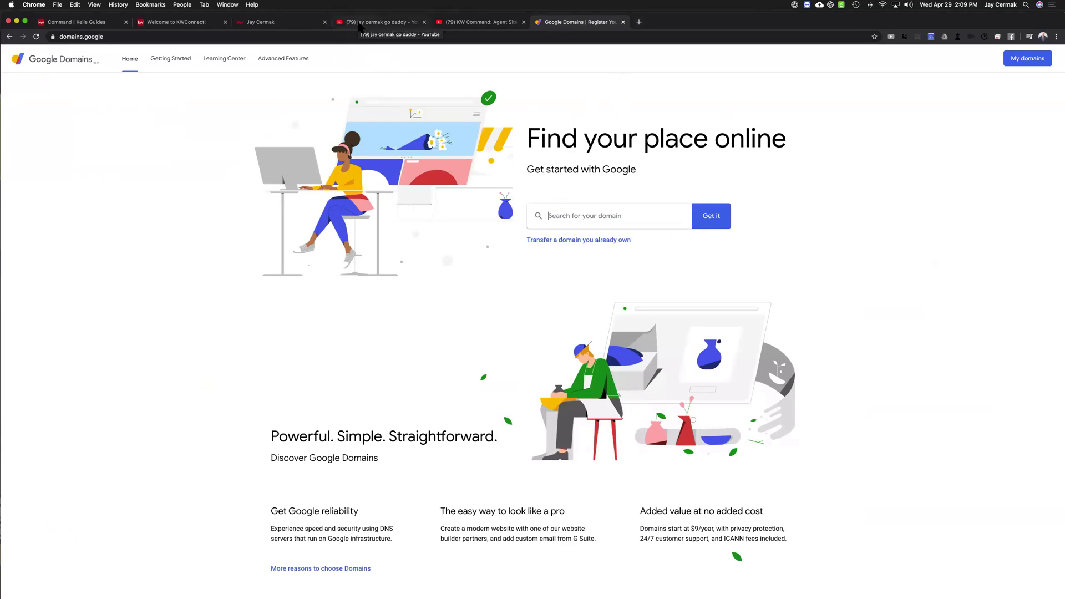
Reopen the 'Forward to GoDaddy' video from the YouTube results with the window maximized
{"action": "left_click", "coordinate": [360, 24]}
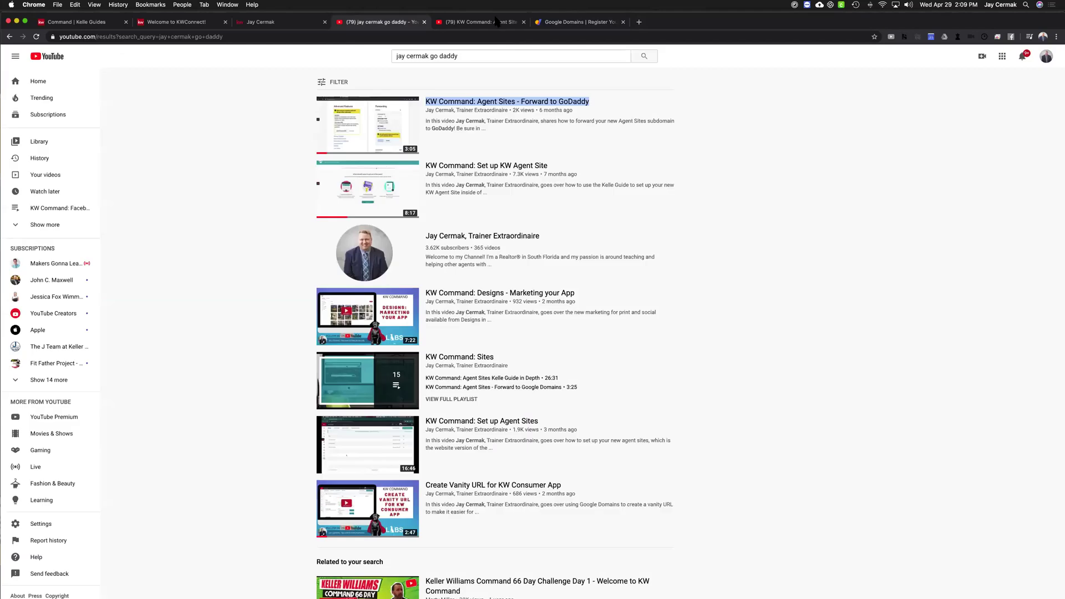
{"action": "left_click_drag", "start_coordinate": [679, 21], "coordinate": [688, 60]}
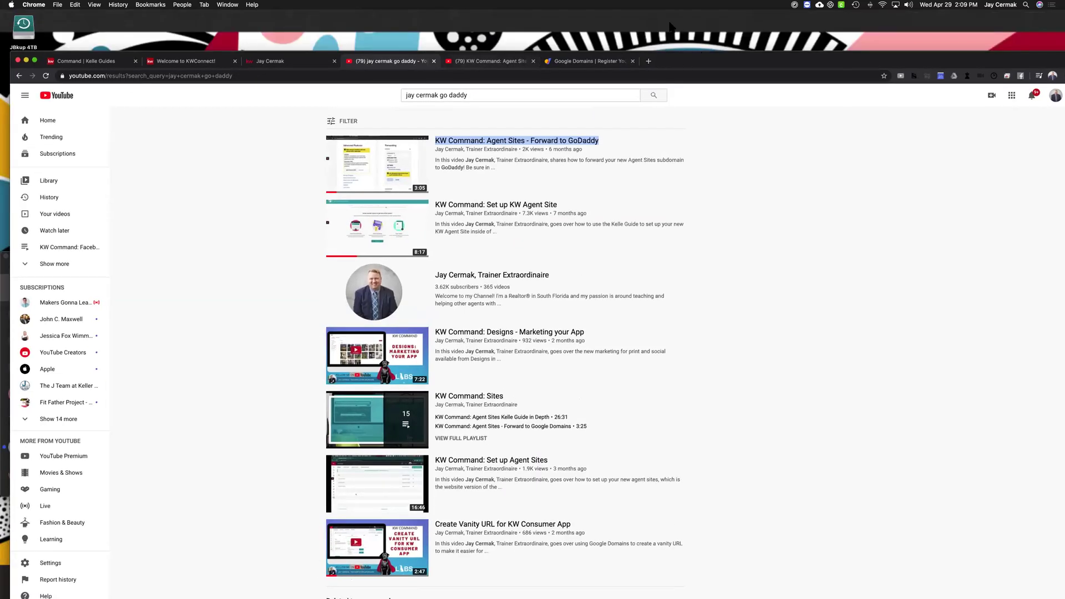
{"action": "left_click", "coordinate": [490, 61]}
{"action": "key", "text": "ctrl+alt+Return"}
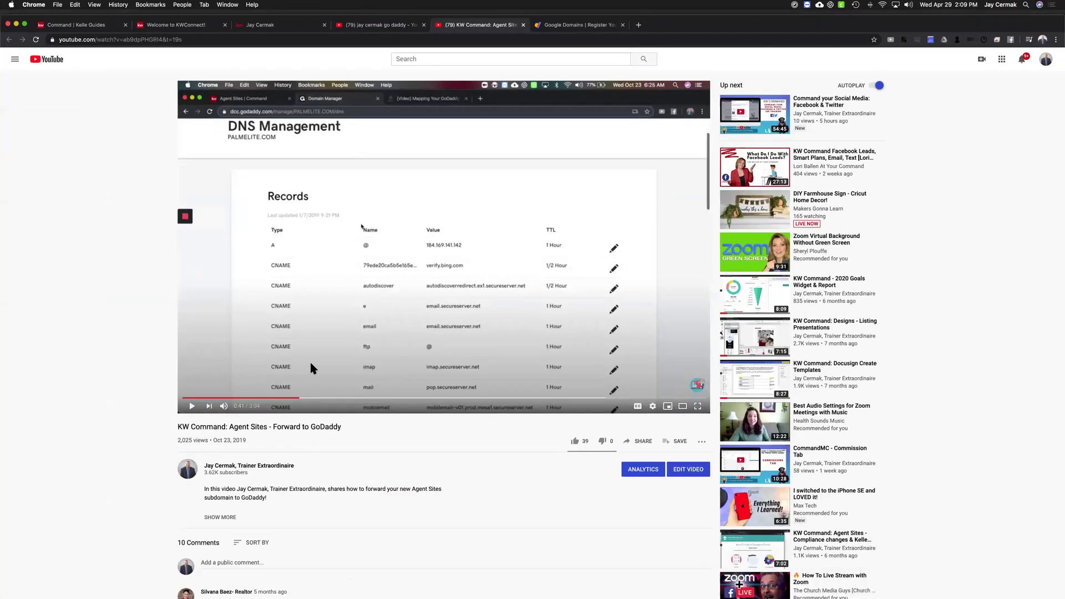
Rewind the video past 0:35 to 0:26 to rewatch the GoDaddy domain list
{"action": "scroll", "coordinate": [306, 363], "scroll_direction": "down", "scroll_amount": 1}
{"action": "left_click", "coordinate": [284, 383]}
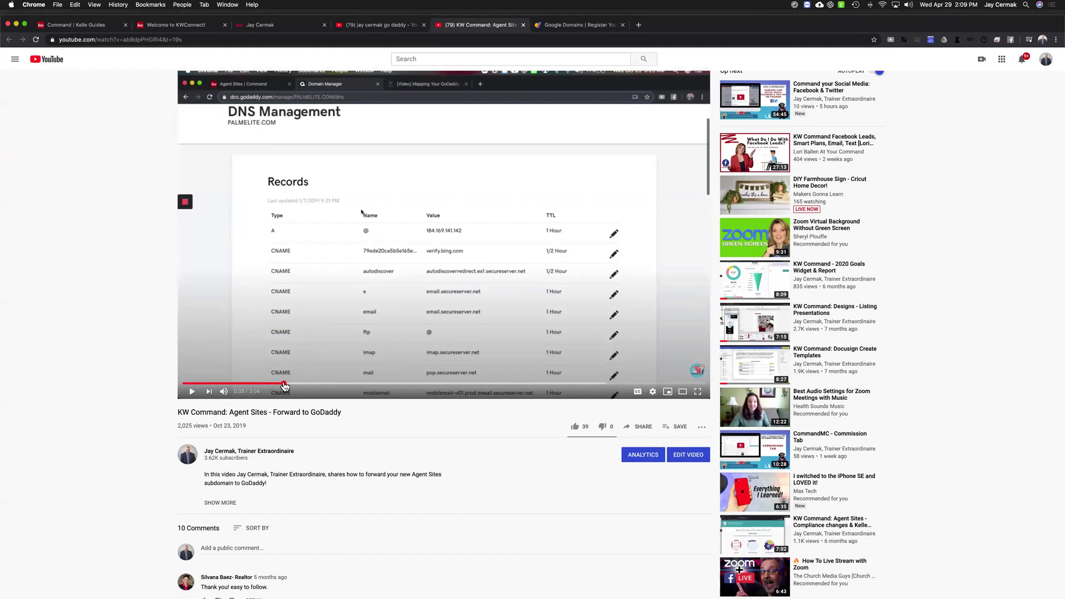
{"action": "left_click", "coordinate": [274, 383]}
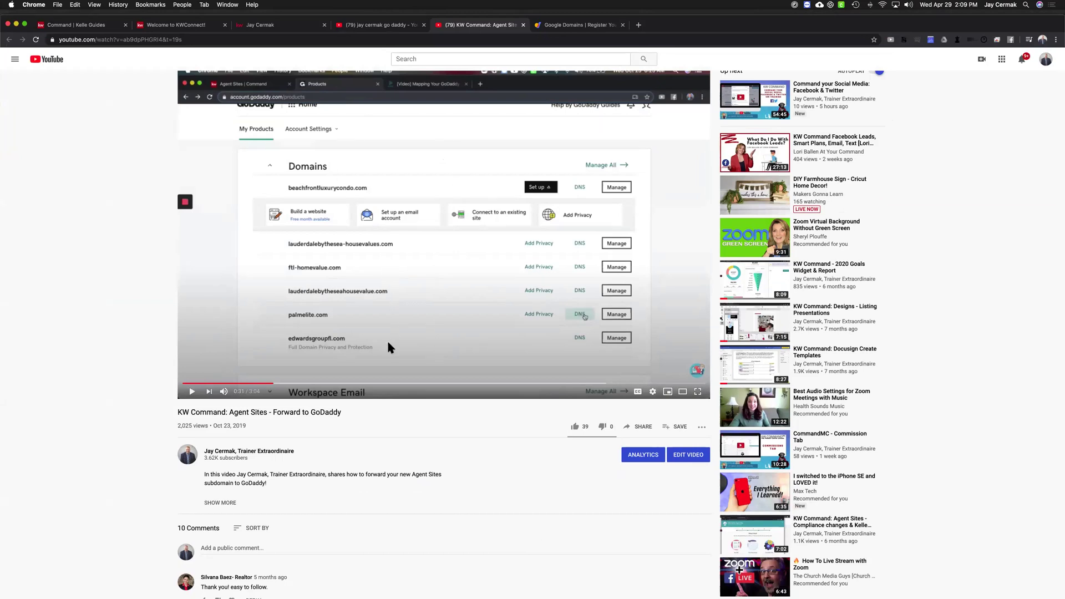
{"action": "scroll", "coordinate": [387, 339], "scroll_direction": "down", "scroll_amount": 3}
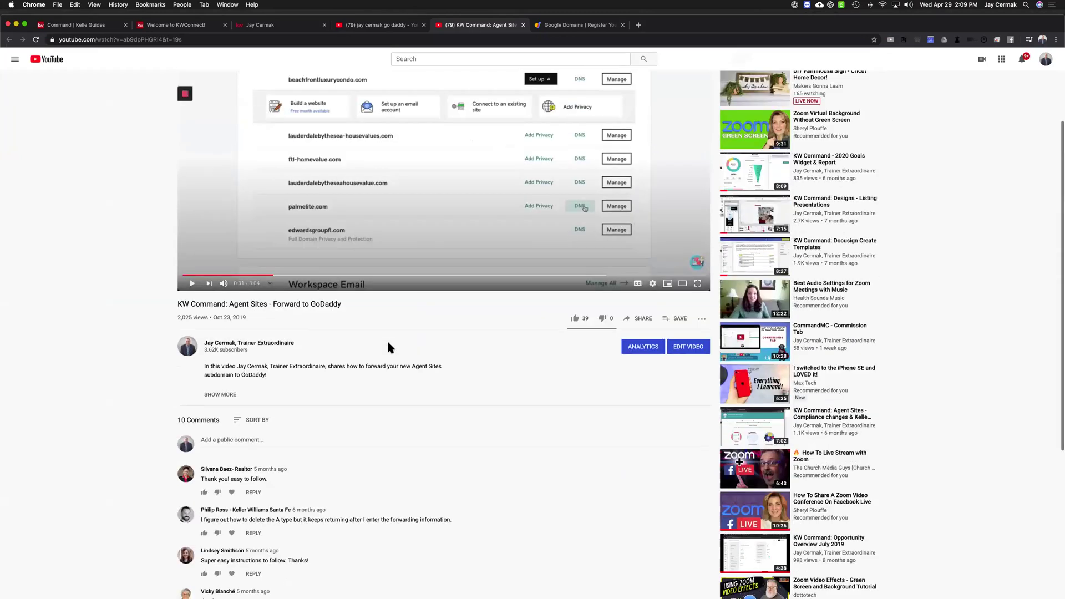
{"action": "scroll", "coordinate": [305, 385], "scroll_direction": "up", "scroll_amount": 3}
{"action": "left_click", "coordinate": [258, 398]}
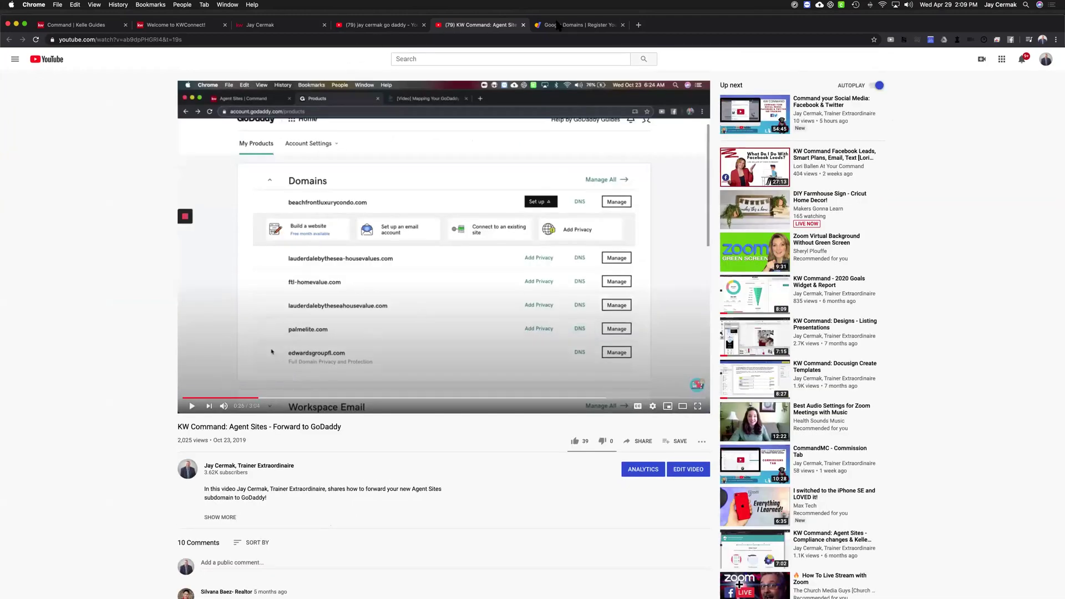
Close the GoDaddy video and switch across tabs to the existing agent site
{"action": "left_click", "coordinate": [523, 25]}
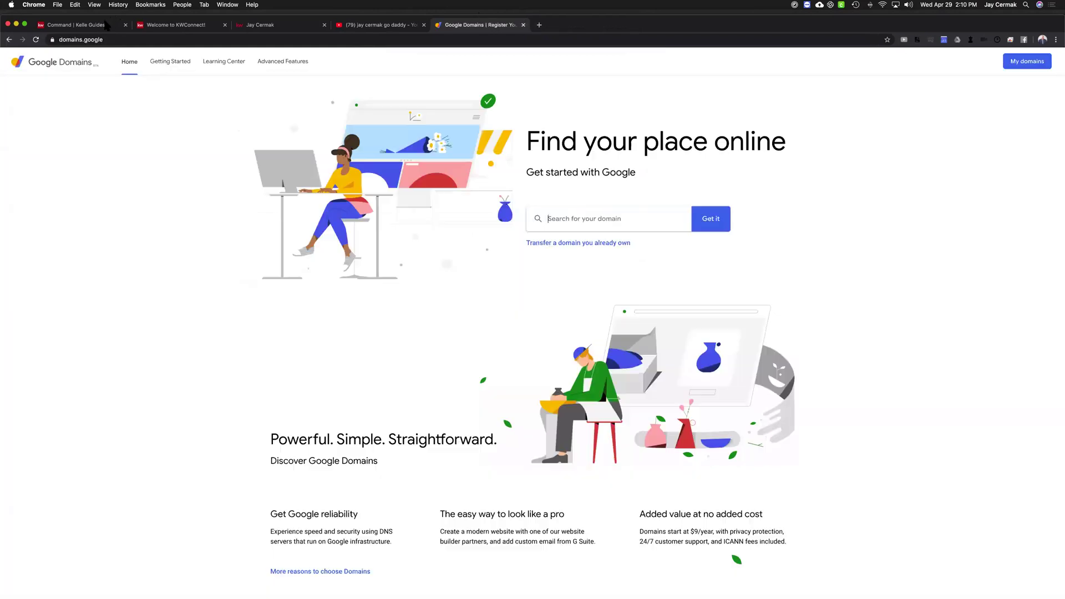
{"action": "left_click", "coordinate": [106, 25]}
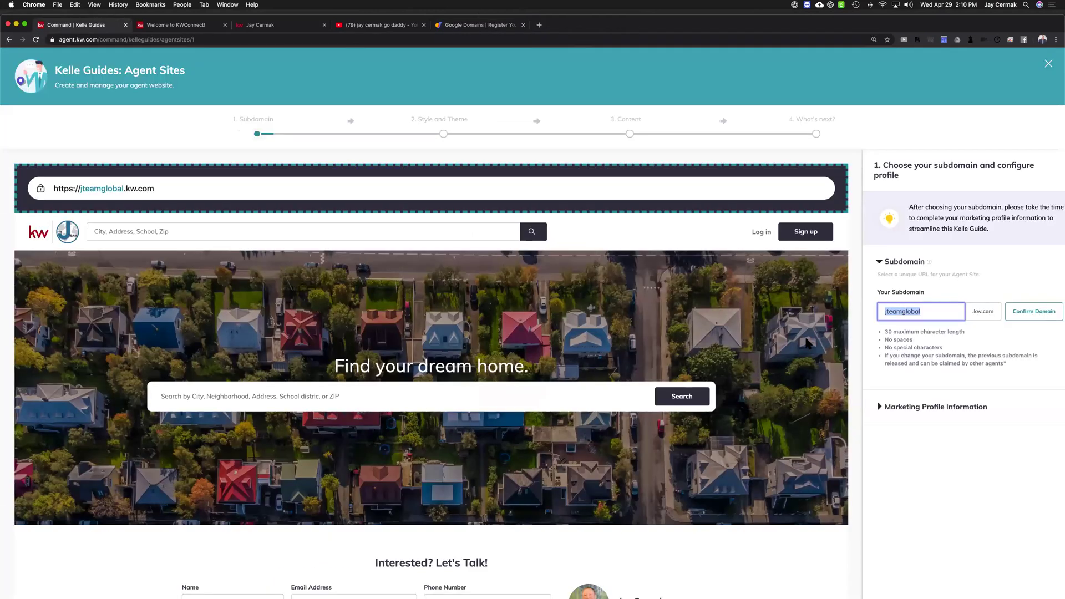
{"action": "left_click", "coordinate": [276, 25]}
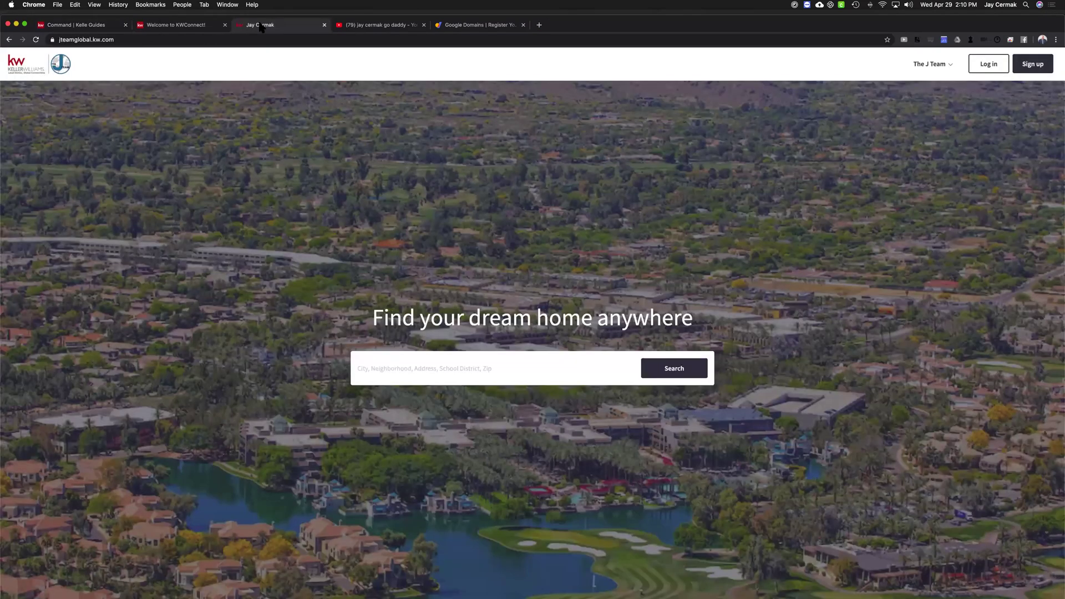
{"action": "left_click", "coordinate": [195, 24]}
{"action": "left_click", "coordinate": [259, 25]}
Reload jteamglobal.kw.com from the address bar, scroll through it, then return to Kelle Guides
{"action": "left_click", "coordinate": [143, 38]}
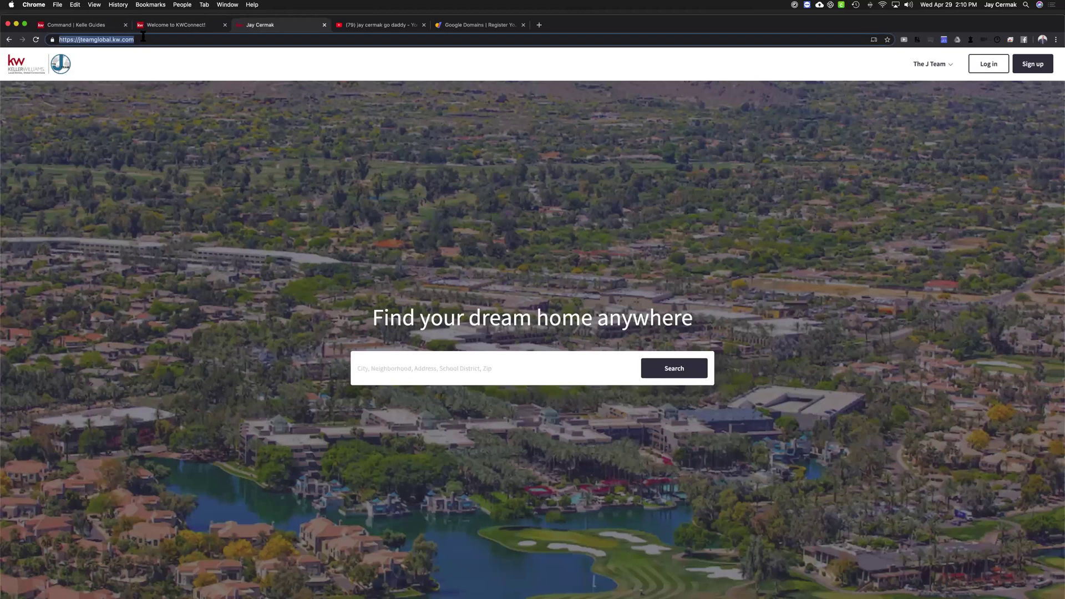
{"action": "type", "text": "jteaglobal"}
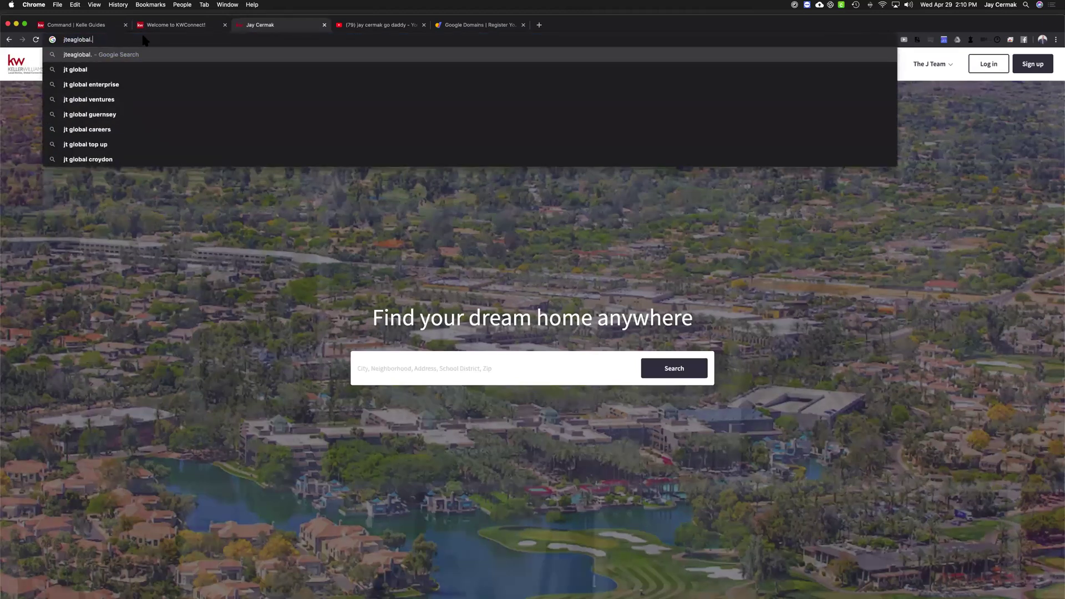
{"action": "type", "text": ".c"}
{"action": "key", "text": "BackSpace"}
{"action": "key", "text": "BackSpace"}
{"action": "key", "text": "BackSpace"}
{"action": "key", "text": "BackSpace"}
{"action": "key", "text": "BackSpace"}
{"action": "key", "text": "BackSpace"}
{"action": "key", "text": "BackSpace"}
{"action": "key", "text": "BackSpace"}
{"action": "type", "text": "mgloba"}
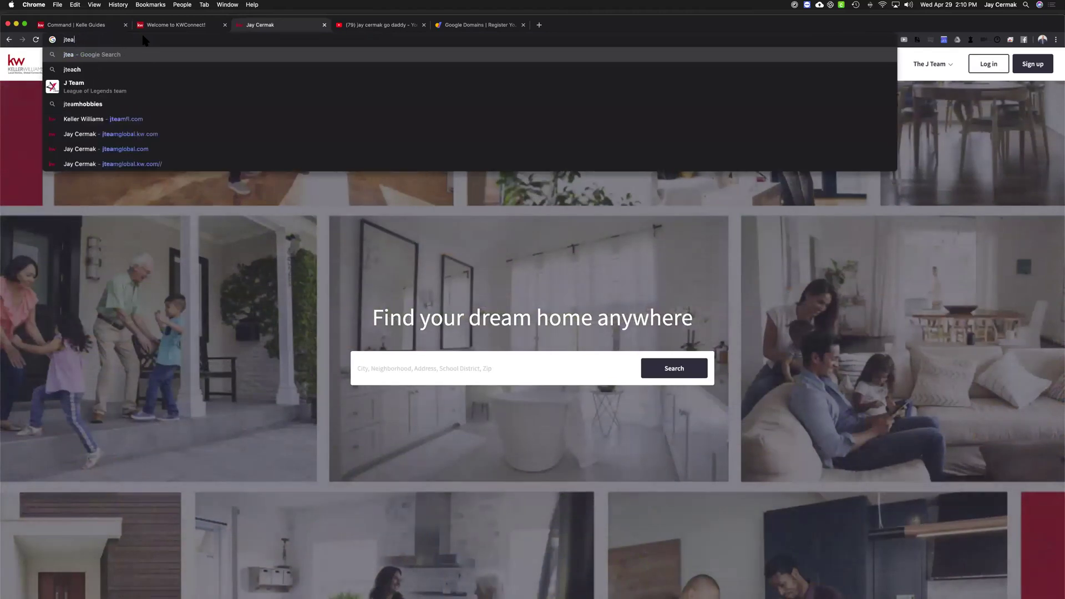
{"action": "type", "text": "l.com"}
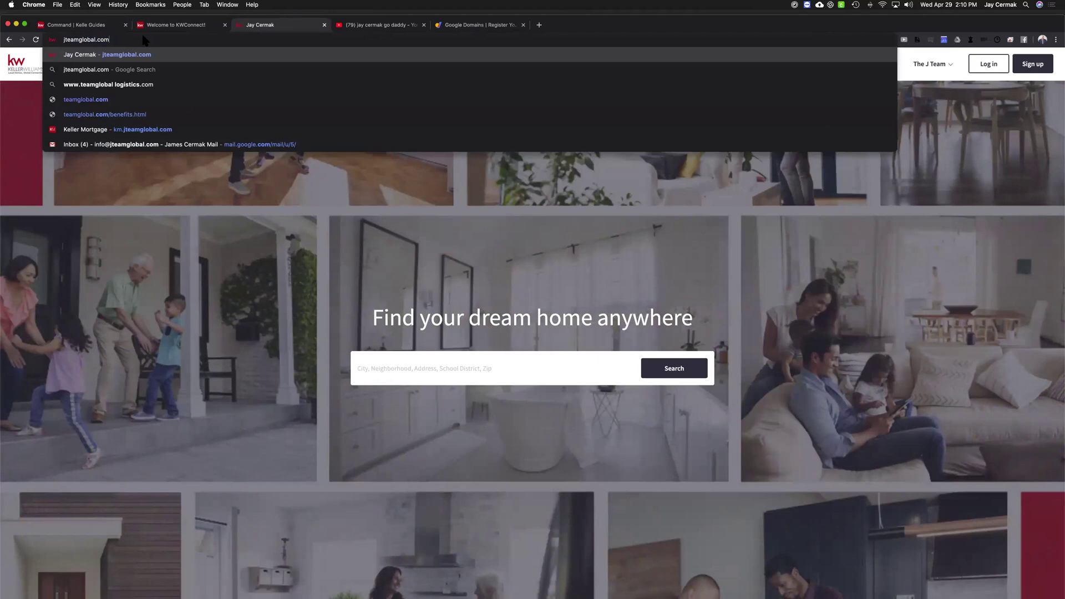
{"action": "key", "text": "Return"}
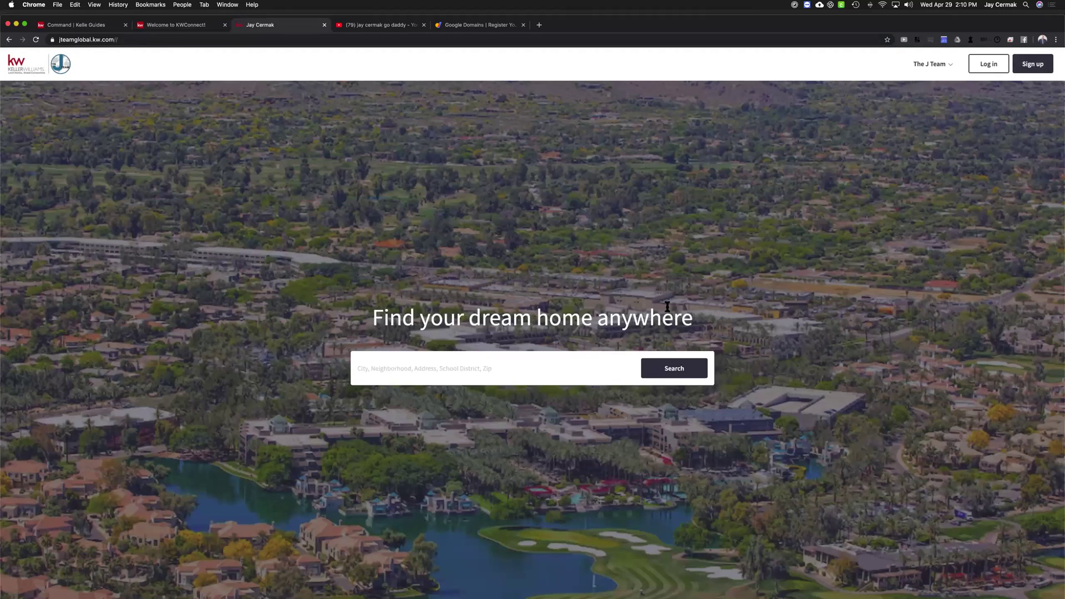
{"action": "scroll", "coordinate": [668, 307], "scroll_direction": "down", "scroll_amount": 15}
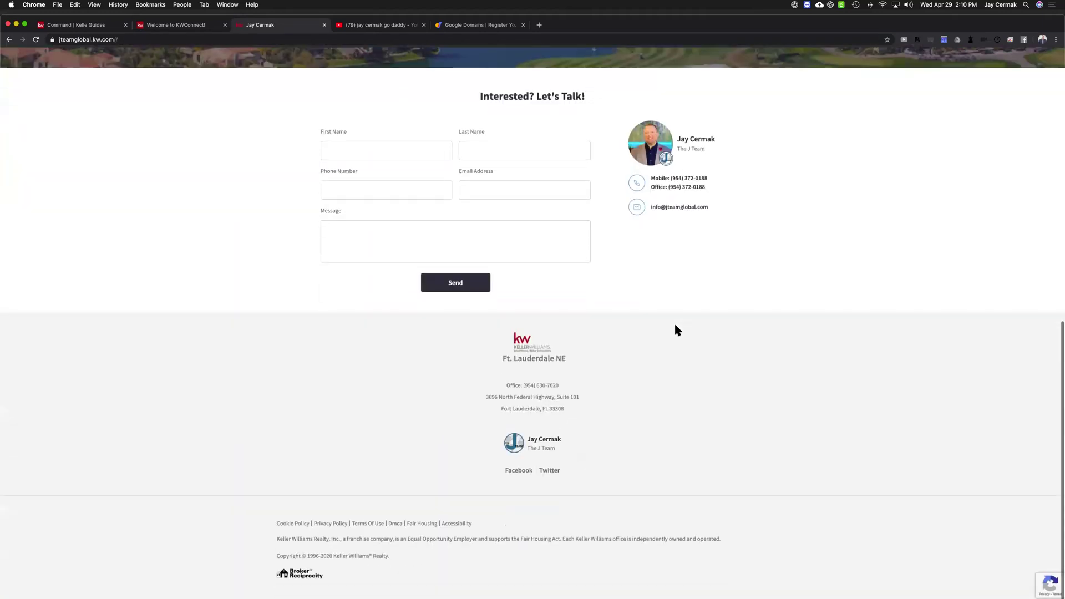
{"action": "scroll", "coordinate": [676, 328], "scroll_direction": "up", "scroll_amount": 15}
{"action": "scroll", "coordinate": [78, 54], "scroll_direction": "down", "scroll_amount": 1}
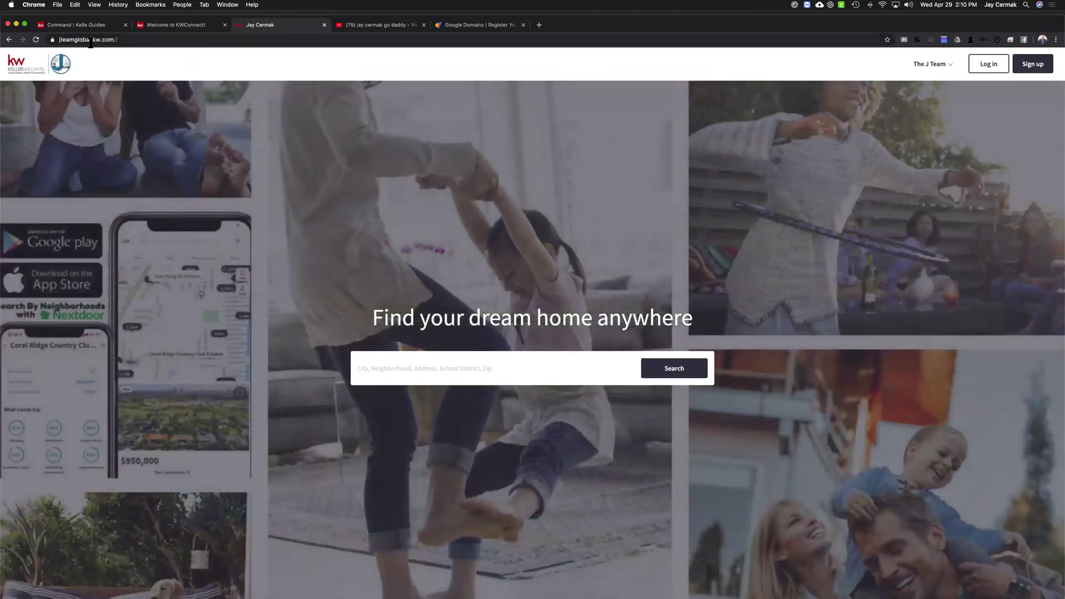
{"action": "left_click", "coordinate": [83, 25]}
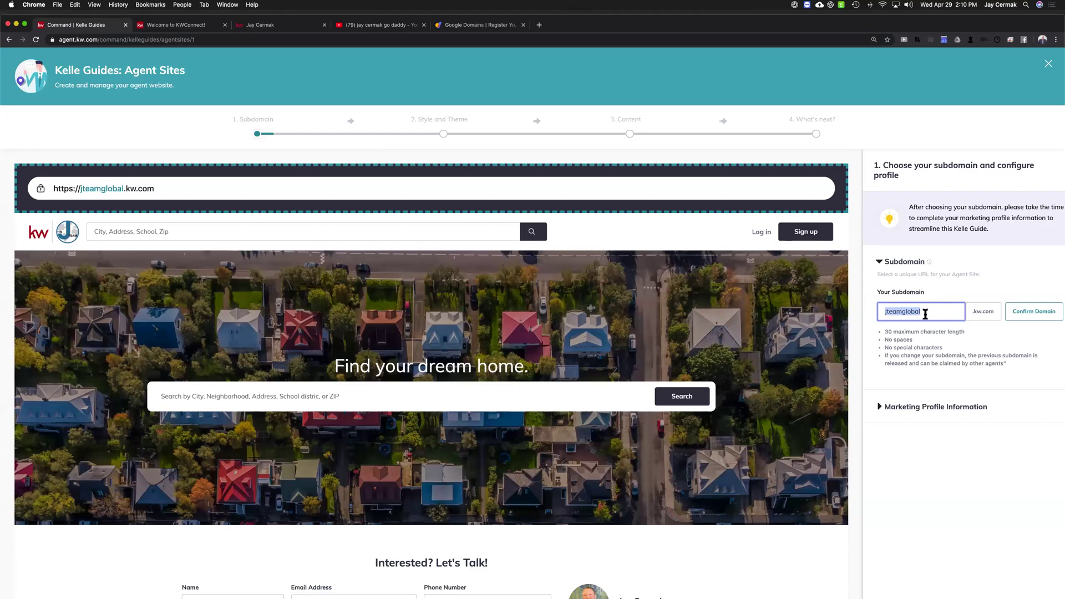
Expand Marketing Profile Information and review the Ft. Lauderdale NE market center and brokerage address
{"action": "left_click_drag", "start_coordinate": [990, 311], "coordinate": [965, 313]}
{"action": "left_click", "coordinate": [975, 283]}
{"action": "scroll", "coordinate": [975, 283], "scroll_direction": "down", "scroll_amount": 1}
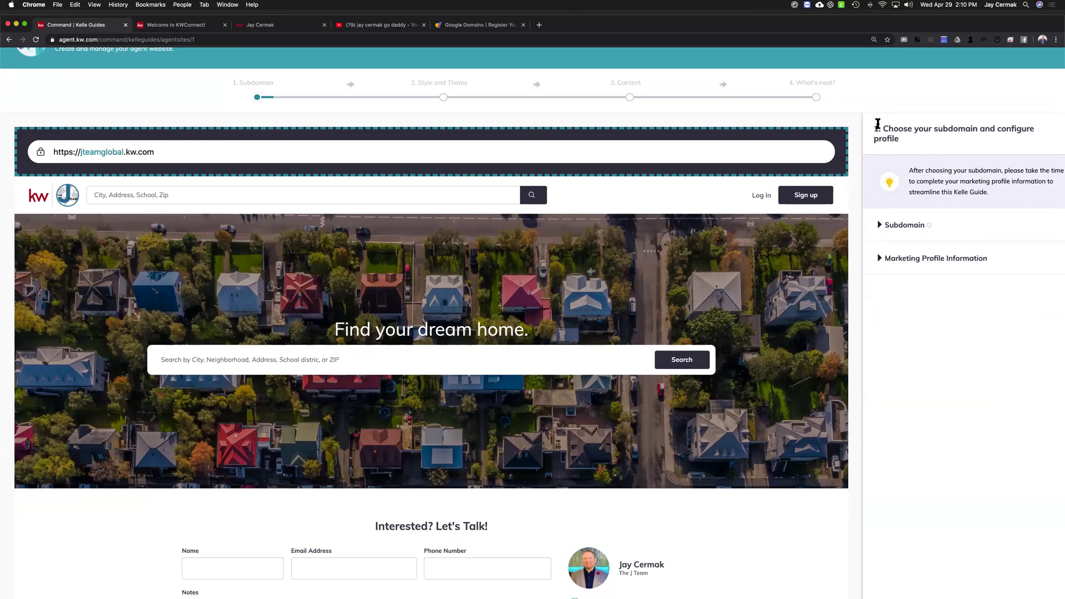
{"action": "left_click", "coordinate": [881, 261]}
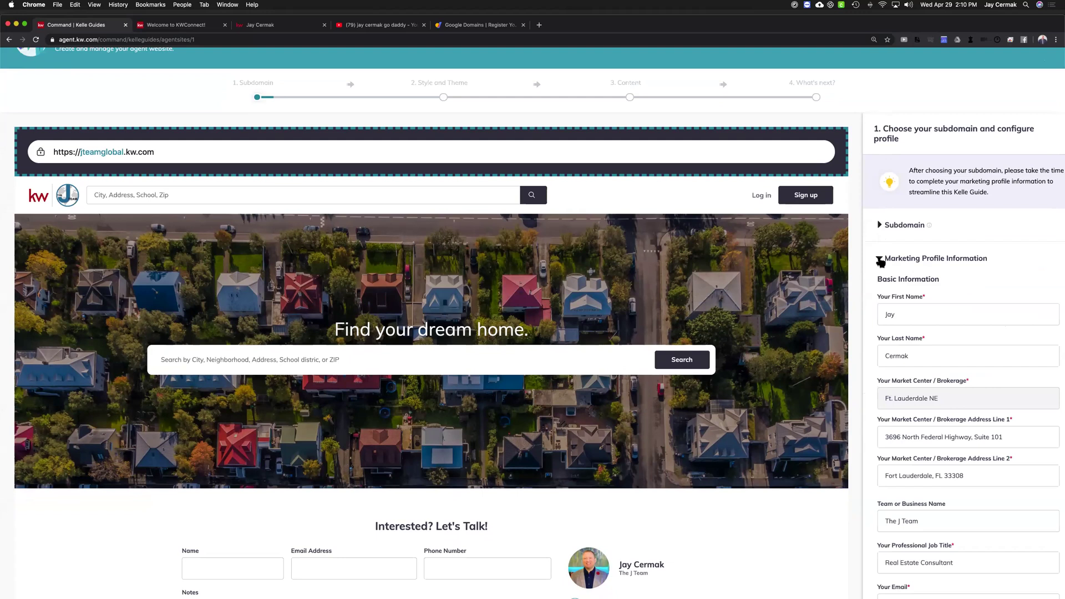
{"action": "scroll", "coordinate": [904, 279], "scroll_direction": "down", "scroll_amount": 1}
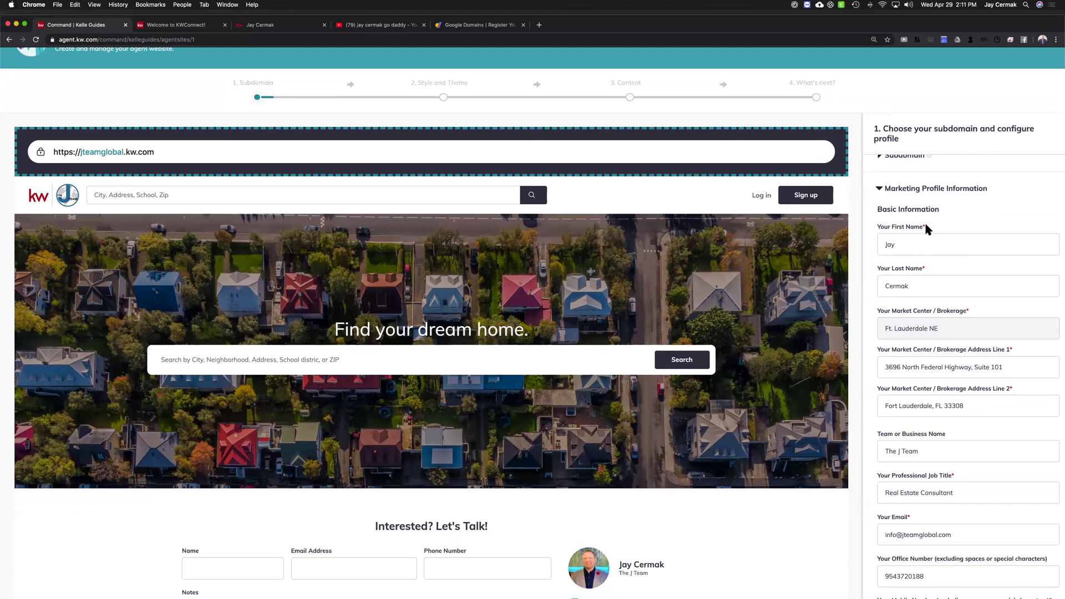
{"action": "scroll", "coordinate": [928, 228], "scroll_direction": "down", "scroll_amount": 2}
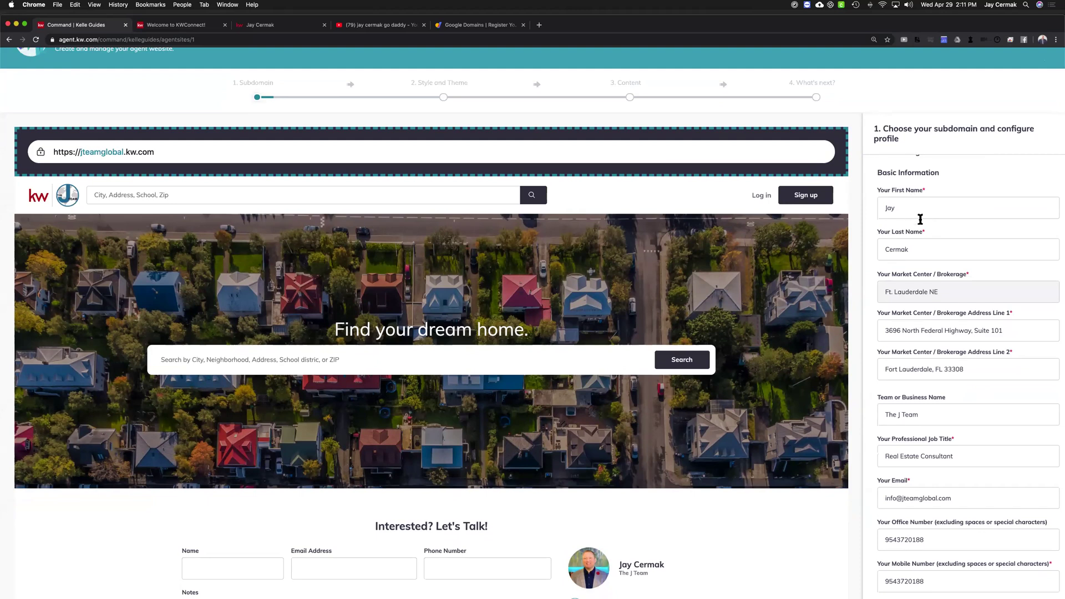
{"action": "triple_click", "coordinate": [950, 290]}
{"action": "left_click", "coordinate": [948, 293]}
{"action": "scroll", "coordinate": [937, 266], "scroll_direction": "down", "scroll_amount": 3}
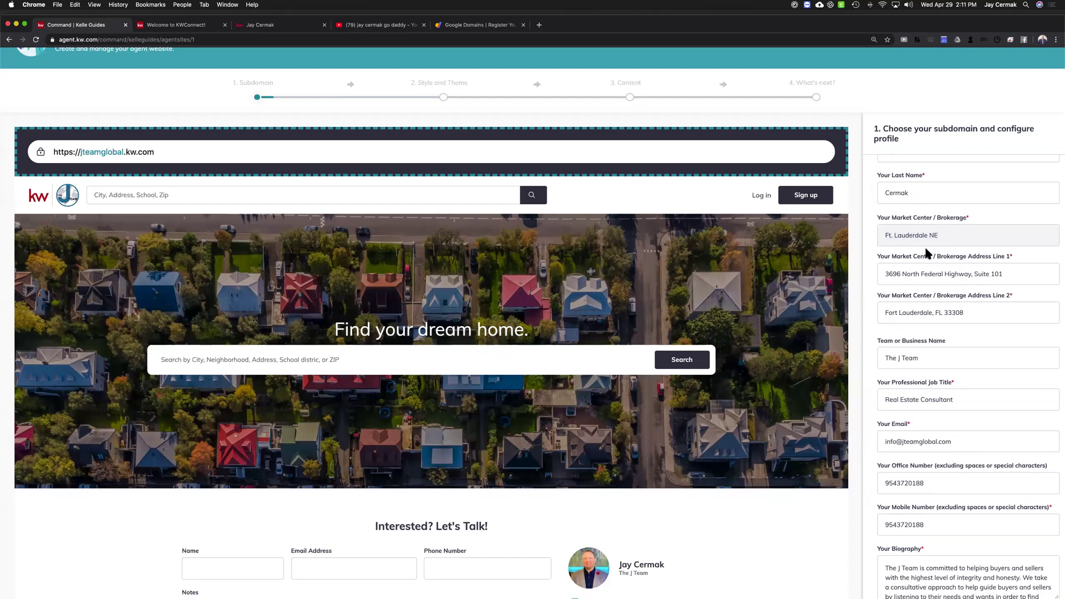
{"action": "left_click_drag", "start_coordinate": [889, 274], "coordinate": [1000, 274]}
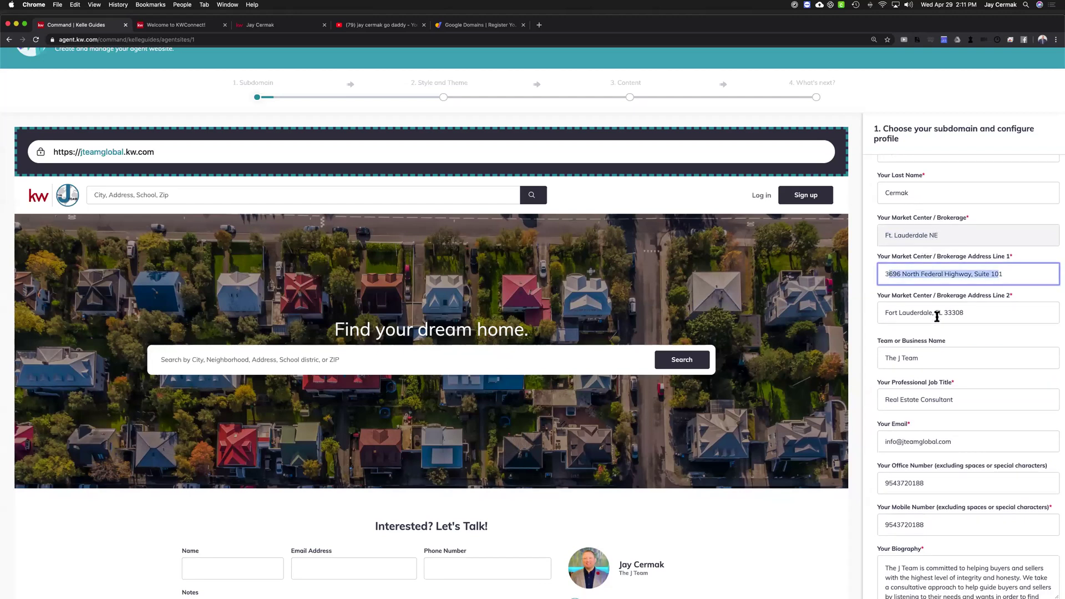
{"action": "left_click", "coordinate": [955, 312]}
{"action": "scroll", "coordinate": [951, 245], "scroll_direction": "down", "scroll_amount": 2}
Confirm the Team Name 'The J Team' and job title 'Real Estate Consultant'
{"action": "left_click_drag", "start_coordinate": [879, 283], "coordinate": [946, 283]}
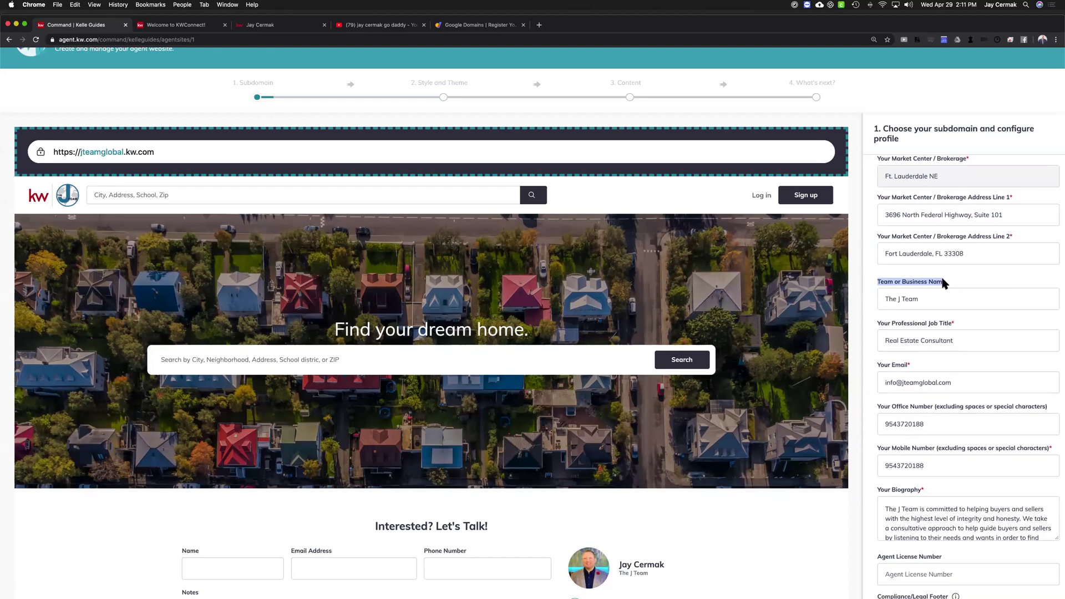
{"action": "left_click", "coordinate": [921, 300]}
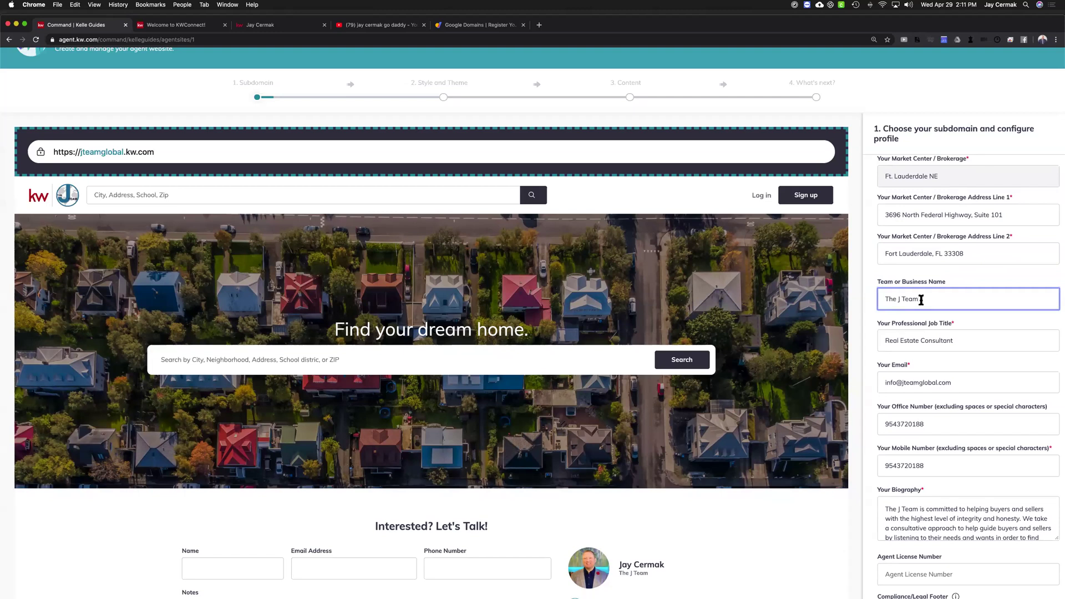
{"action": "left_click", "coordinate": [878, 272]}
{"action": "triple_click", "coordinate": [900, 300]}
{"action": "scroll", "coordinate": [921, 303], "scroll_direction": "down", "scroll_amount": 2}
{"action": "double_click", "coordinate": [912, 244]}
{"action": "left_click", "coordinate": [912, 244]}
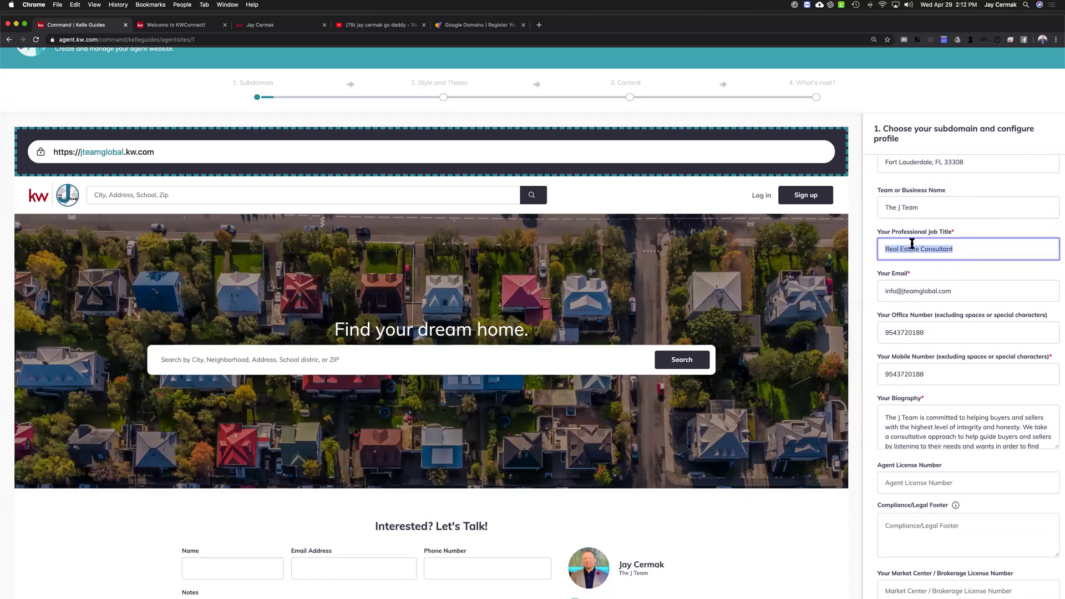
{"action": "key", "text": "Left"}
{"action": "left_click_drag", "start_coordinate": [963, 229], "coordinate": [870, 232]}
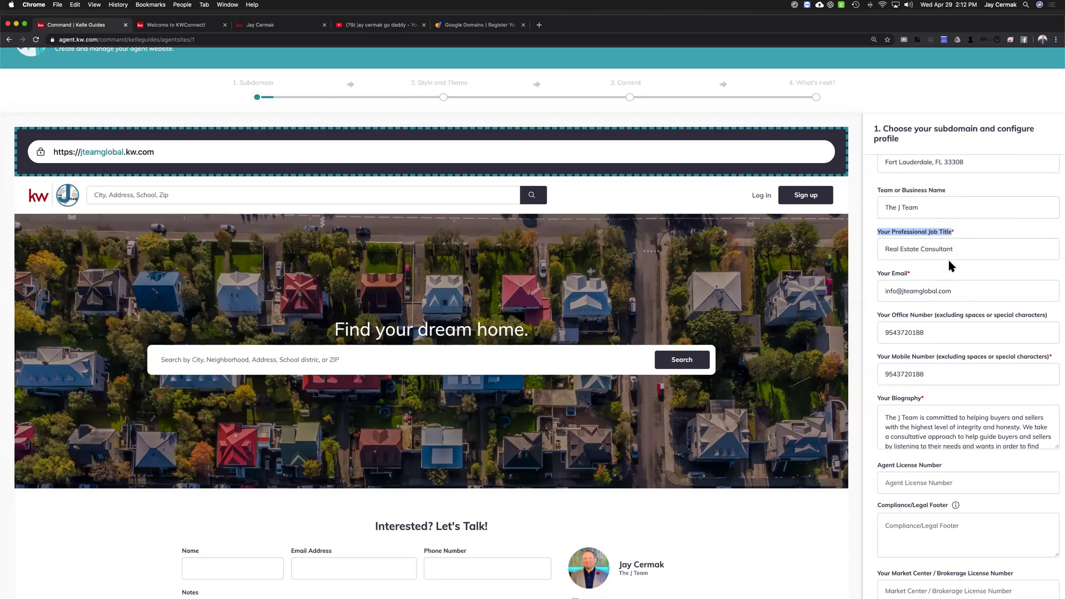
{"action": "scroll", "coordinate": [938, 244], "scroll_direction": "down", "scroll_amount": 3}
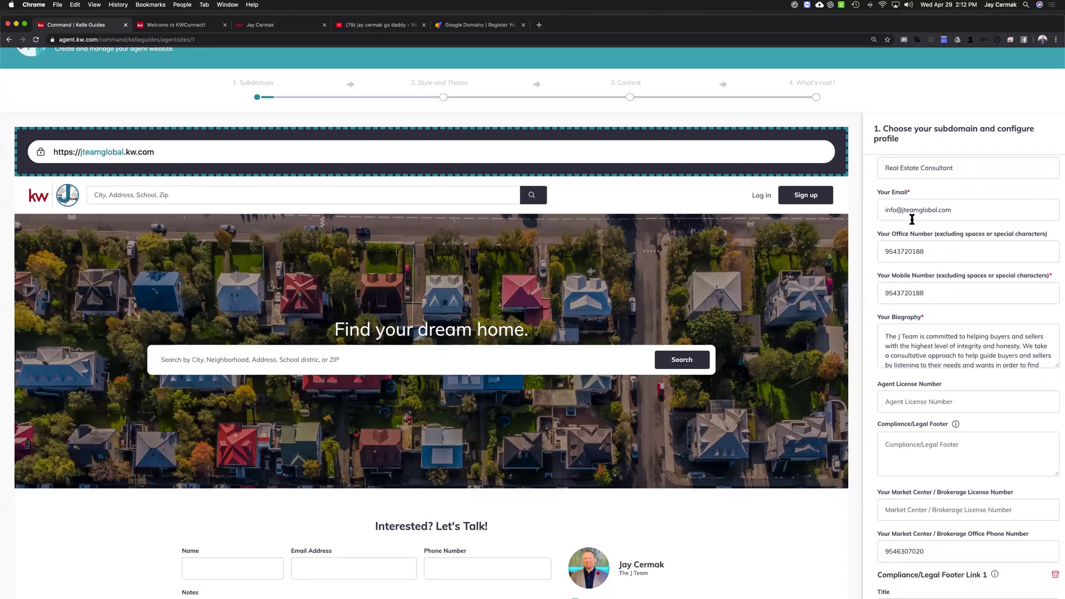
Check the Office and Mobile Number values against the no-spaces rule
{"action": "left_click", "coordinate": [941, 234]}
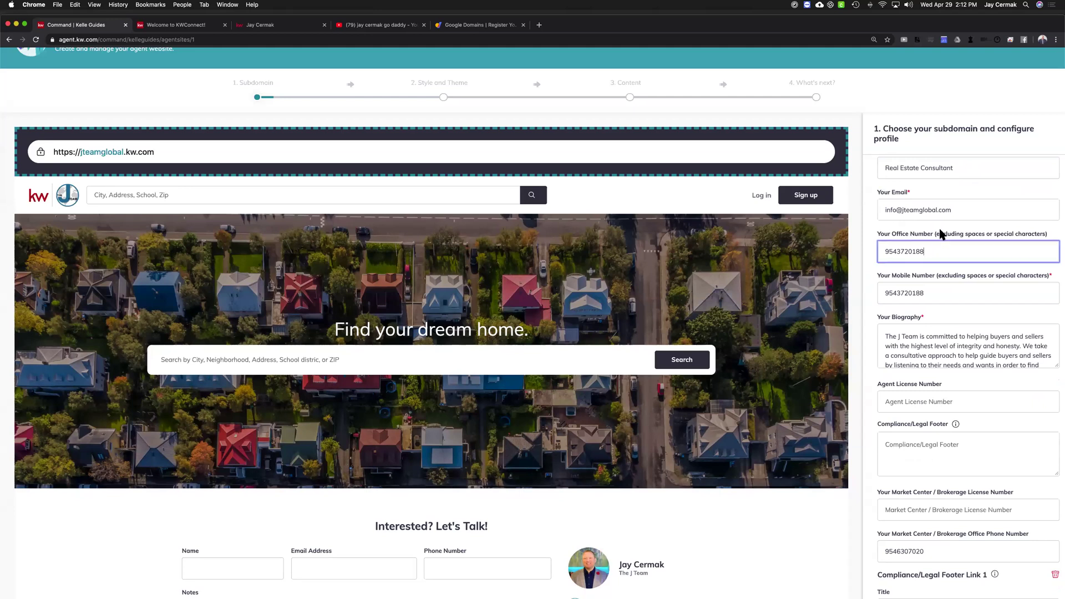
{"action": "left_click_drag", "start_coordinate": [944, 234], "coordinate": [1044, 233]}
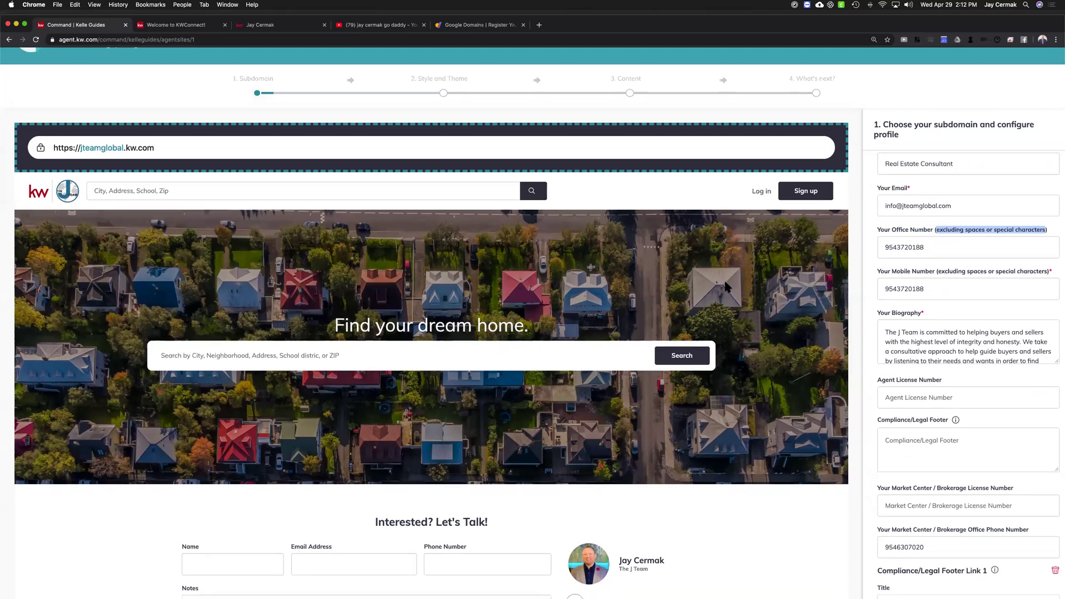
{"action": "scroll", "coordinate": [726, 289], "scroll_direction": "down", "scroll_amount": 6}
{"action": "left_click_drag", "start_coordinate": [660, 267], "coordinate": [615, 268]}
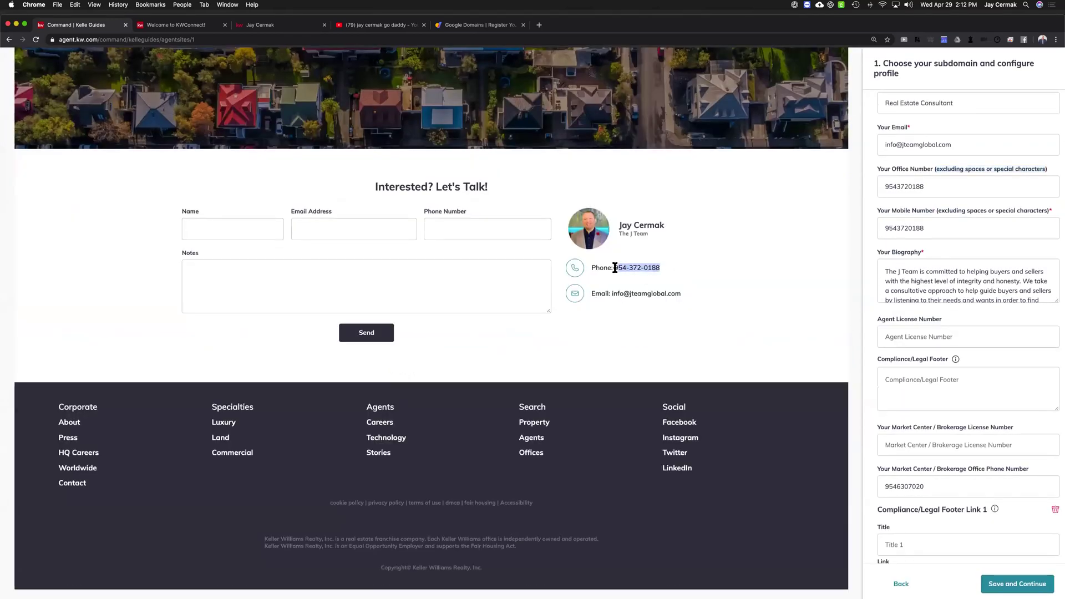
{"action": "scroll", "coordinate": [808, 283], "scroll_direction": "up", "scroll_amount": 1}
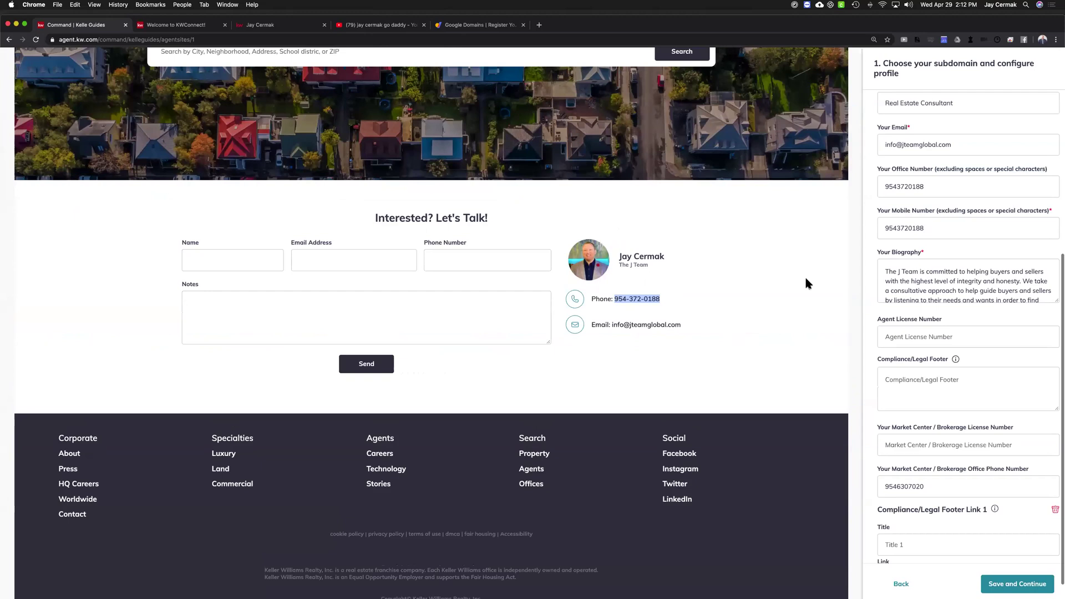
{"action": "scroll", "coordinate": [807, 283], "scroll_direction": "up", "scroll_amount": 8}
{"action": "scroll", "coordinate": [1022, 190], "scroll_direction": "up", "scroll_amount": 1}
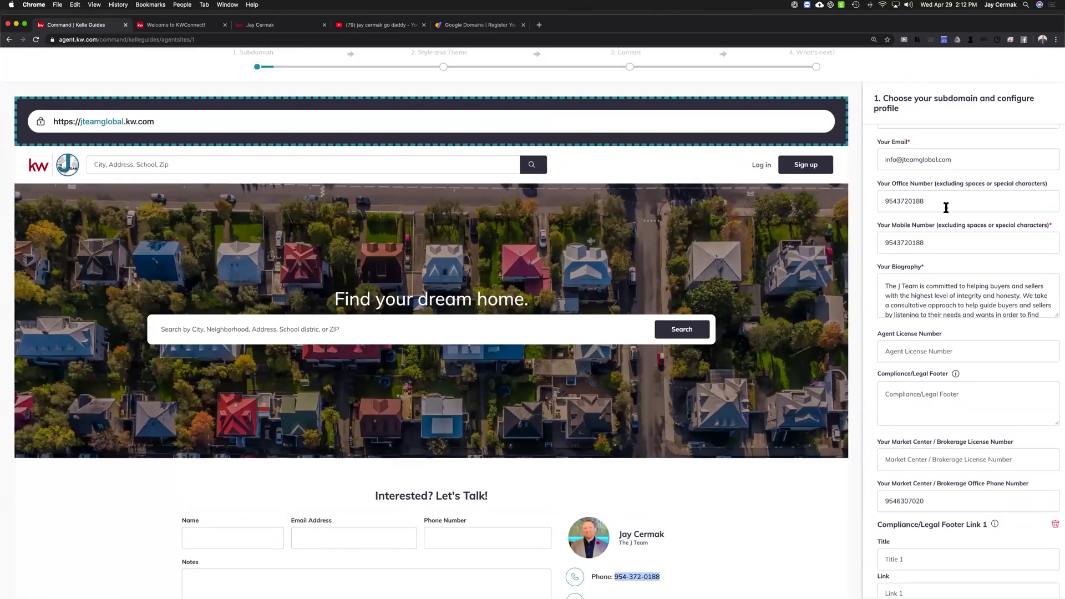
{"action": "scroll", "coordinate": [944, 209], "scroll_direction": "down", "scroll_amount": 1}
{"action": "double_click", "coordinate": [942, 186]}
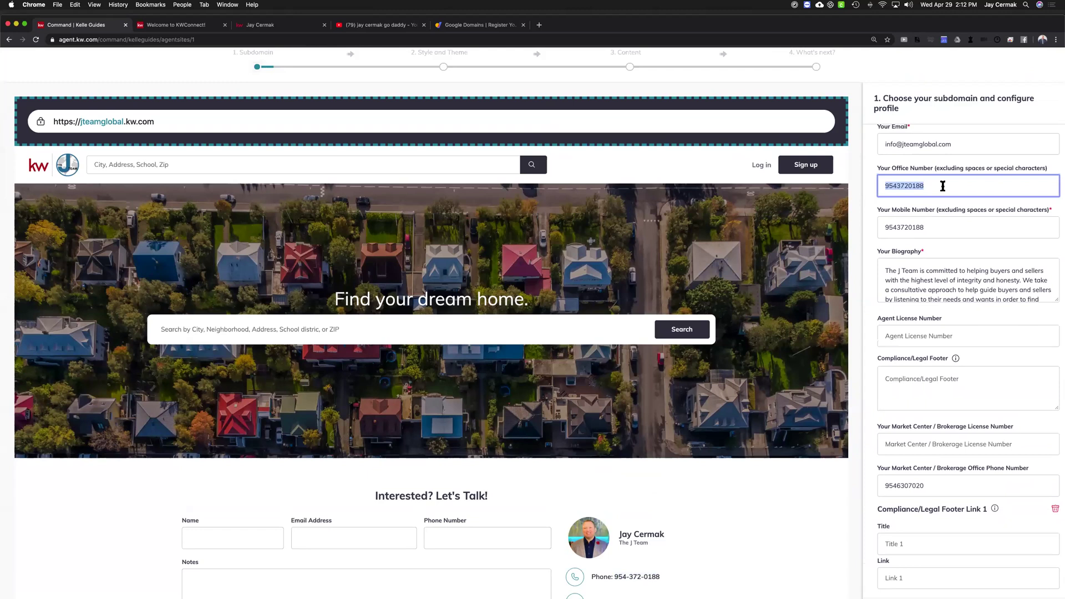
{"action": "double_click", "coordinate": [936, 230]}
{"action": "left_click", "coordinate": [936, 230]}
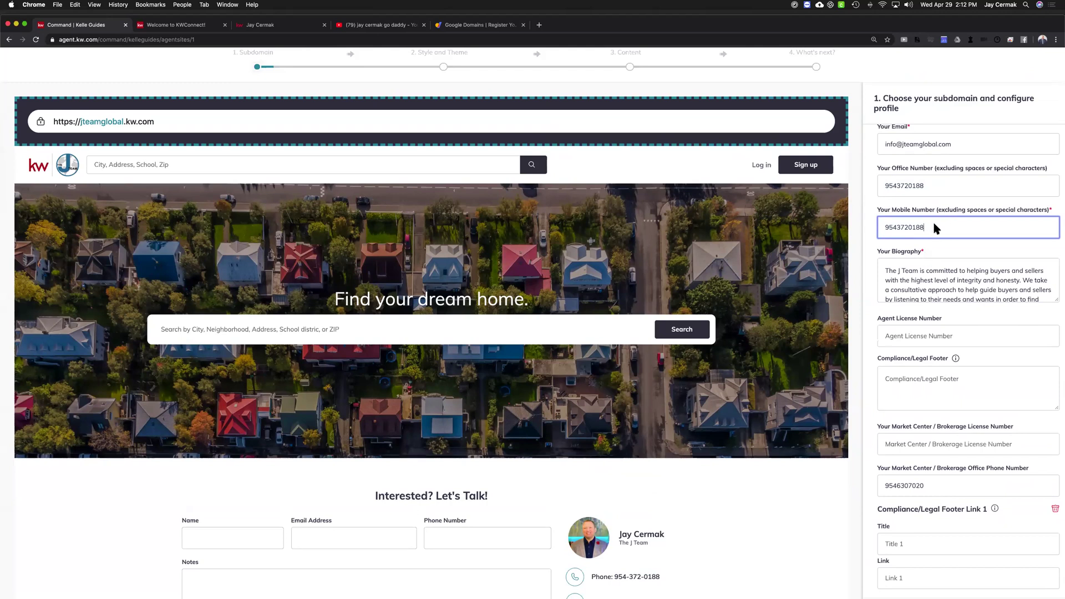
{"action": "double_click", "coordinate": [934, 183]}
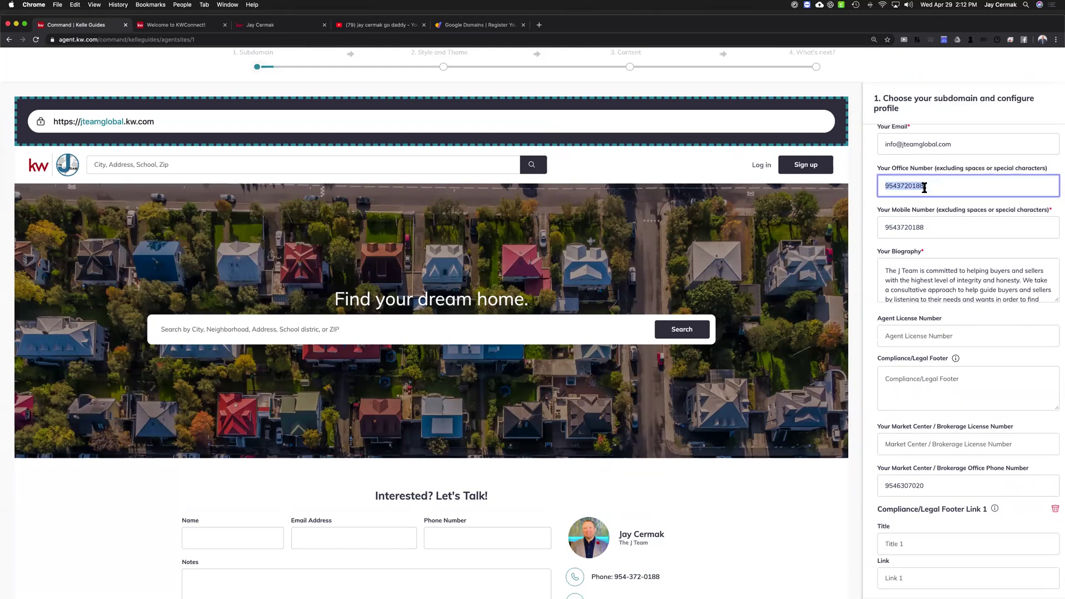
{"action": "scroll", "coordinate": [926, 191], "scroll_direction": "down", "scroll_amount": 1}
Review the biography, leave Agent License Number empty, and switch to the jteamglobal.kw.com site
{"action": "left_click_drag", "start_coordinate": [887, 243], "coordinate": [901, 220]}
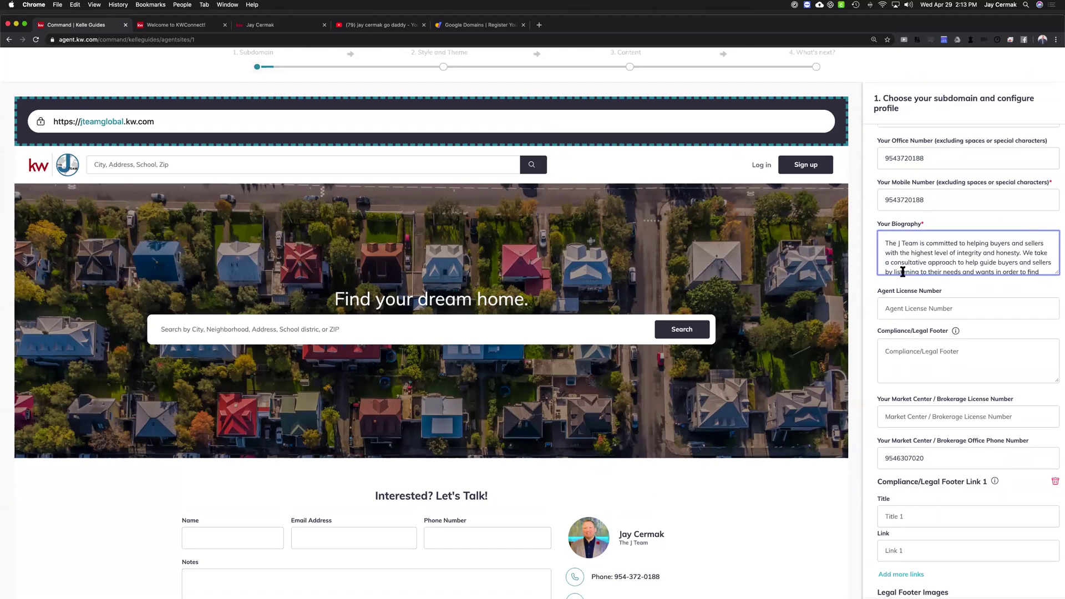
{"action": "scroll", "coordinate": [932, 221], "scroll_direction": "down", "scroll_amount": 3}
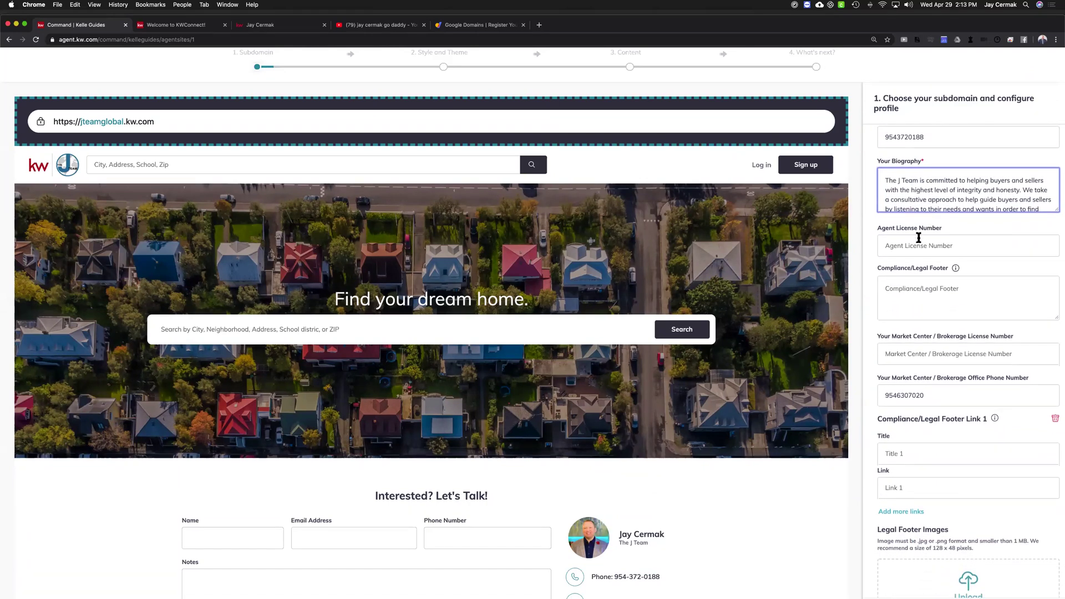
{"action": "left_click", "coordinate": [918, 243]}
{"action": "left_click", "coordinate": [953, 223]}
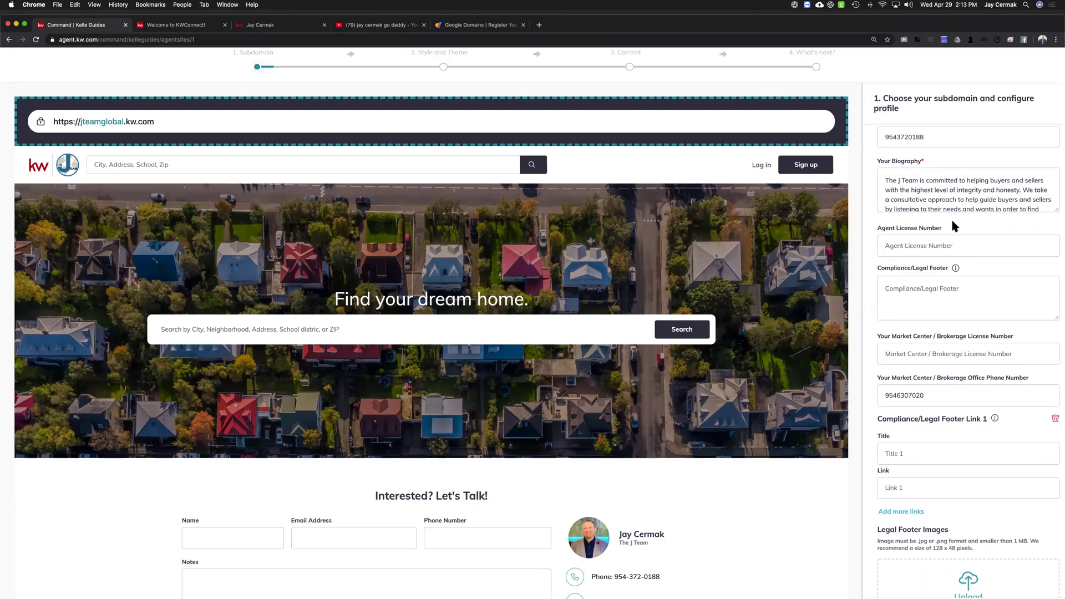
{"action": "left_click", "coordinate": [916, 244]}
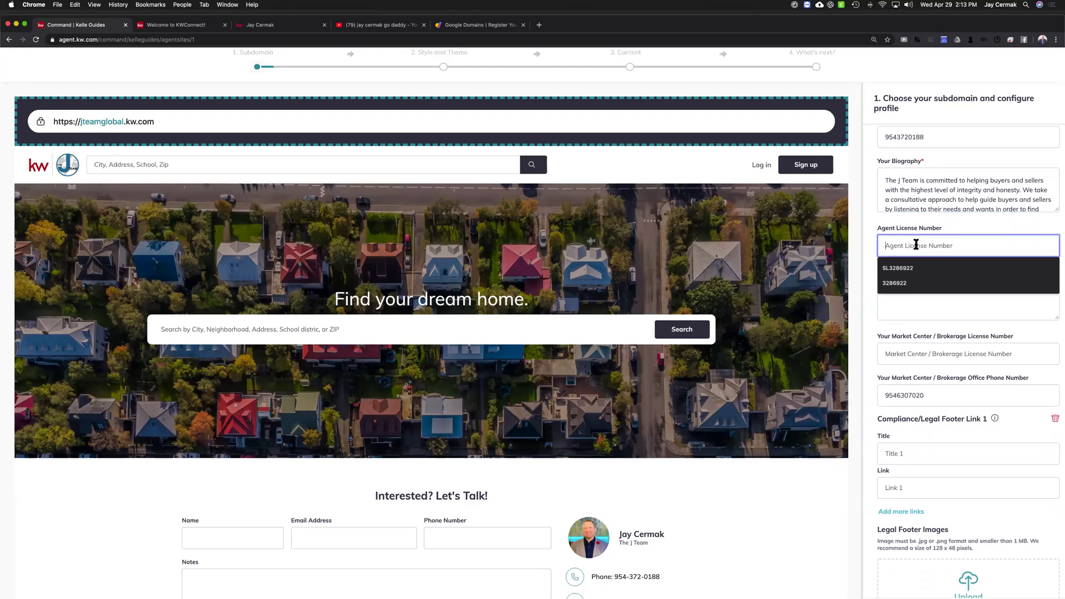
{"action": "left_click", "coordinate": [953, 223]}
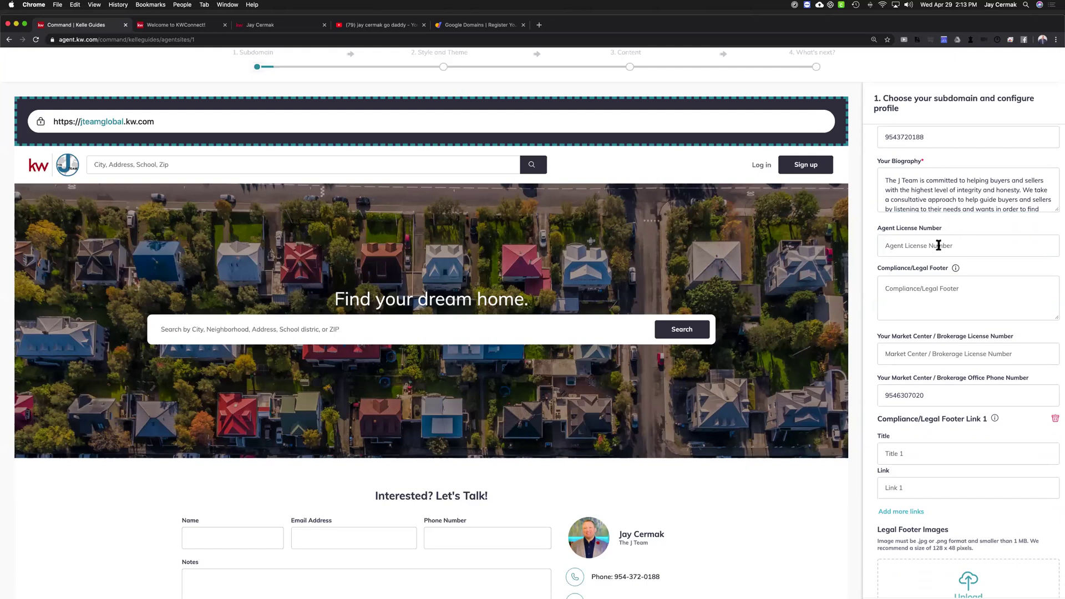
{"action": "left_click", "coordinate": [938, 244]}
{"action": "left_click", "coordinate": [945, 230]}
{"action": "scroll", "coordinate": [942, 294], "scroll_direction": "down", "scroll_amount": 1}
{"action": "mouse_move", "coordinate": [956, 248]}
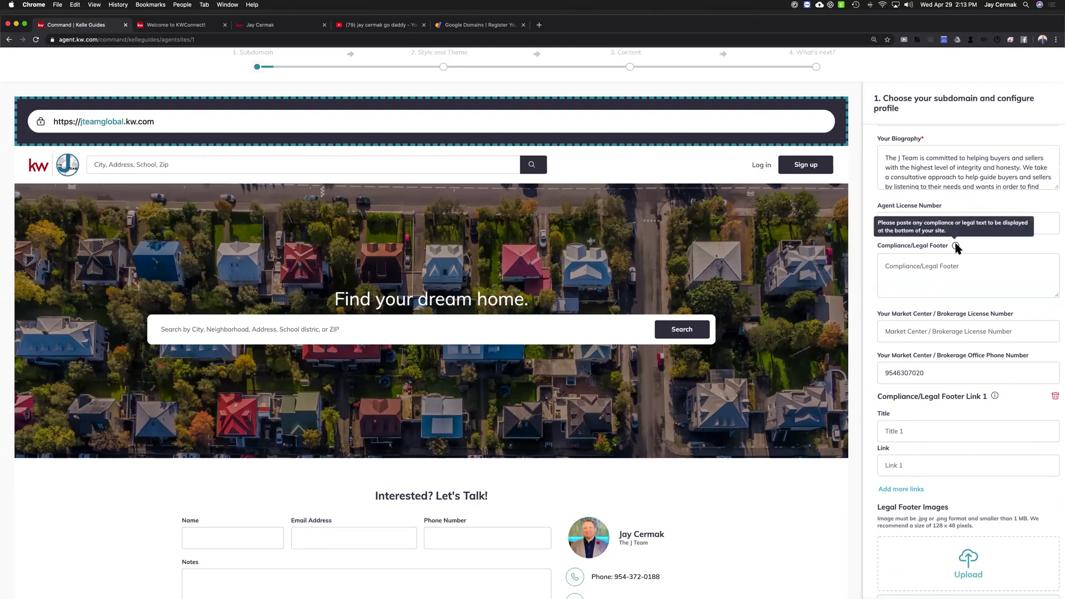
{"action": "left_click", "coordinate": [268, 26]}
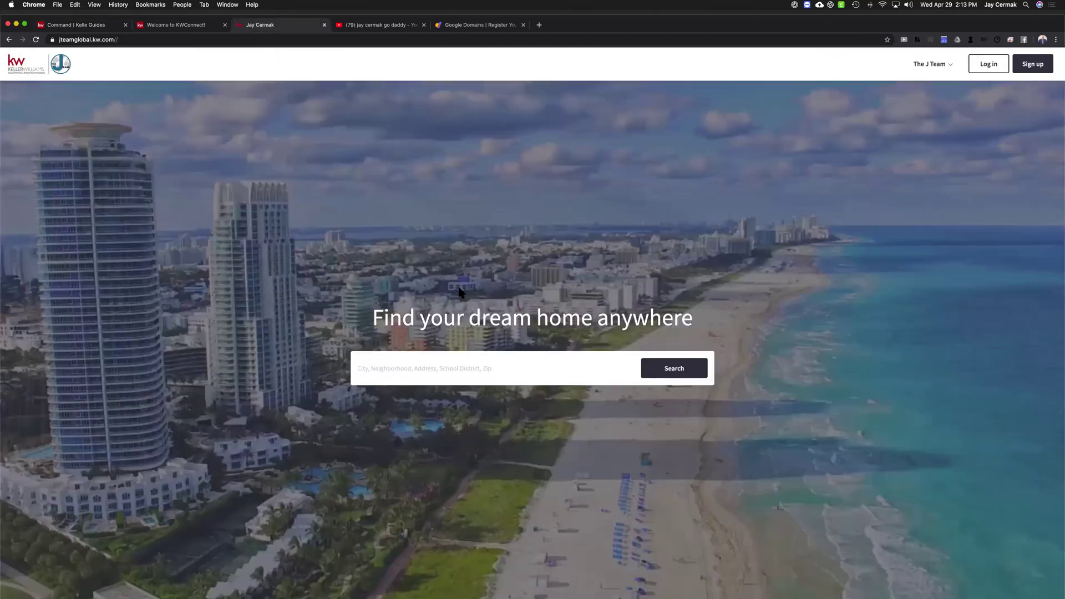
{"action": "scroll", "coordinate": [460, 292], "scroll_direction": "down", "scroll_amount": 5}
{"action": "scroll", "coordinate": [460, 292], "scroll_direction": "down", "scroll_amount": 5}
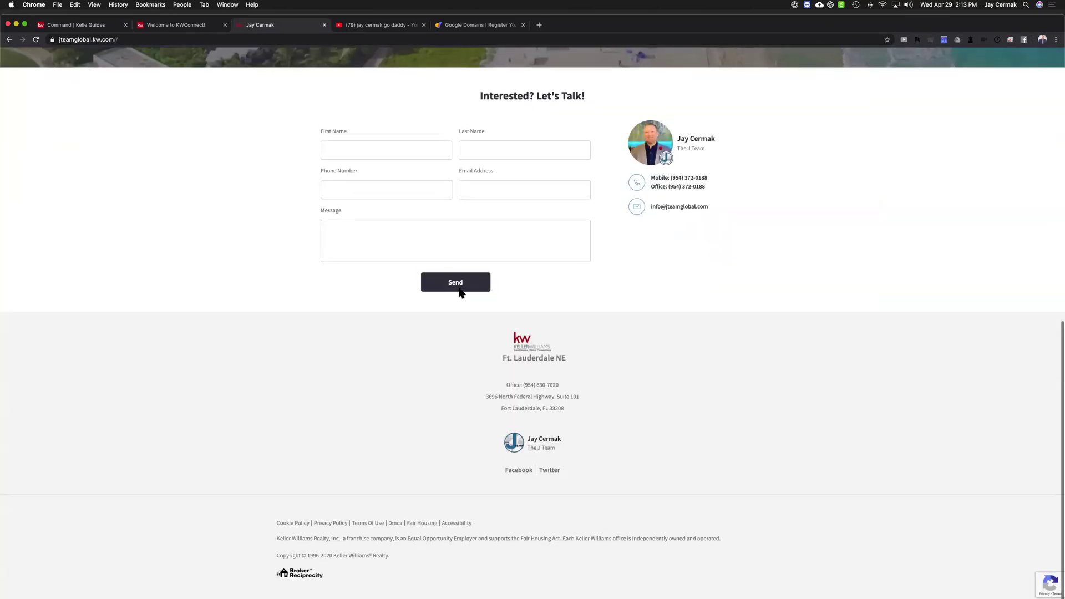
{"action": "left_click_drag", "start_coordinate": [276, 524], "coordinate": [433, 553]}
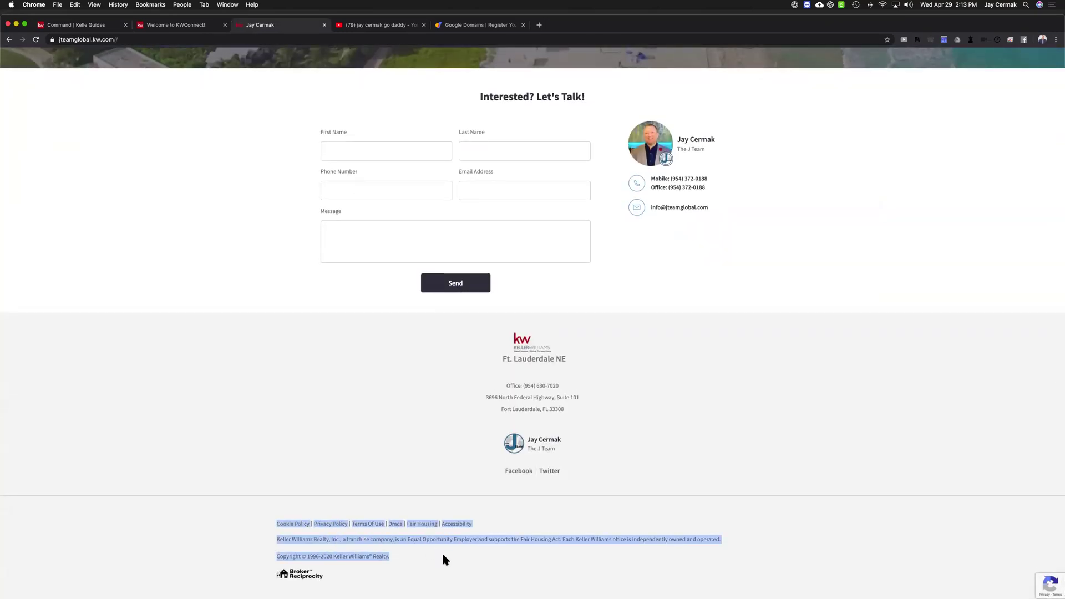
{"action": "left_click", "coordinate": [273, 541]}
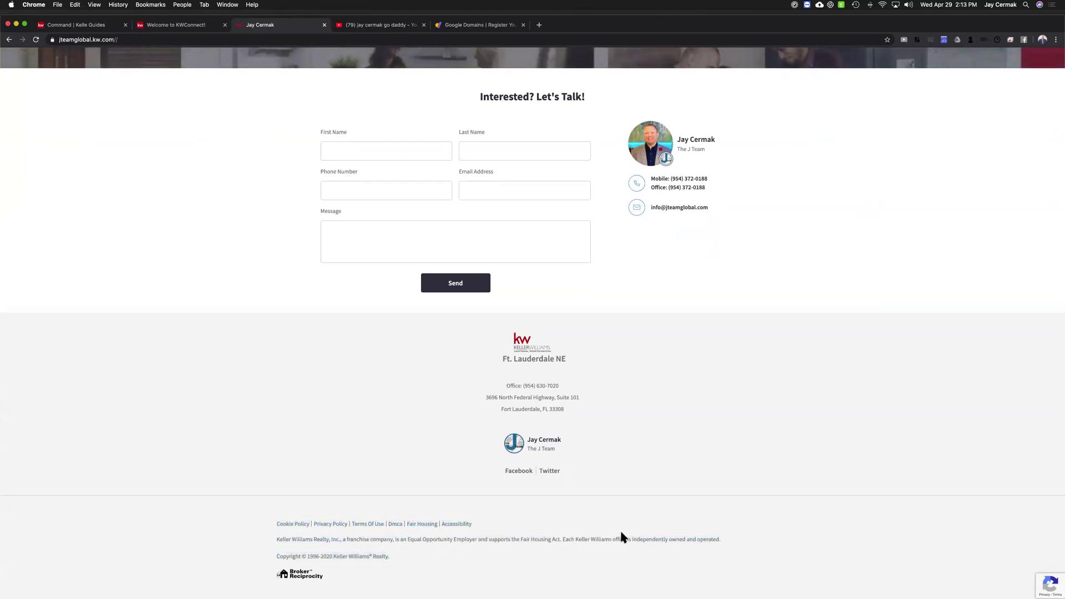
{"action": "left_click_drag", "start_coordinate": [591, 535], "coordinate": [727, 542]}
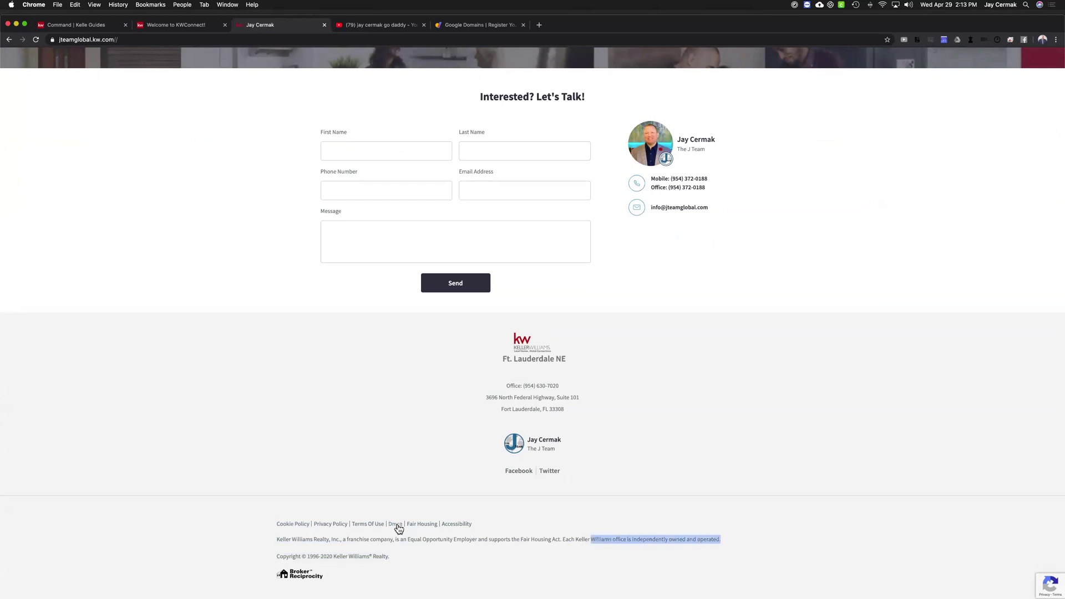
{"action": "left_click", "coordinate": [420, 523]}
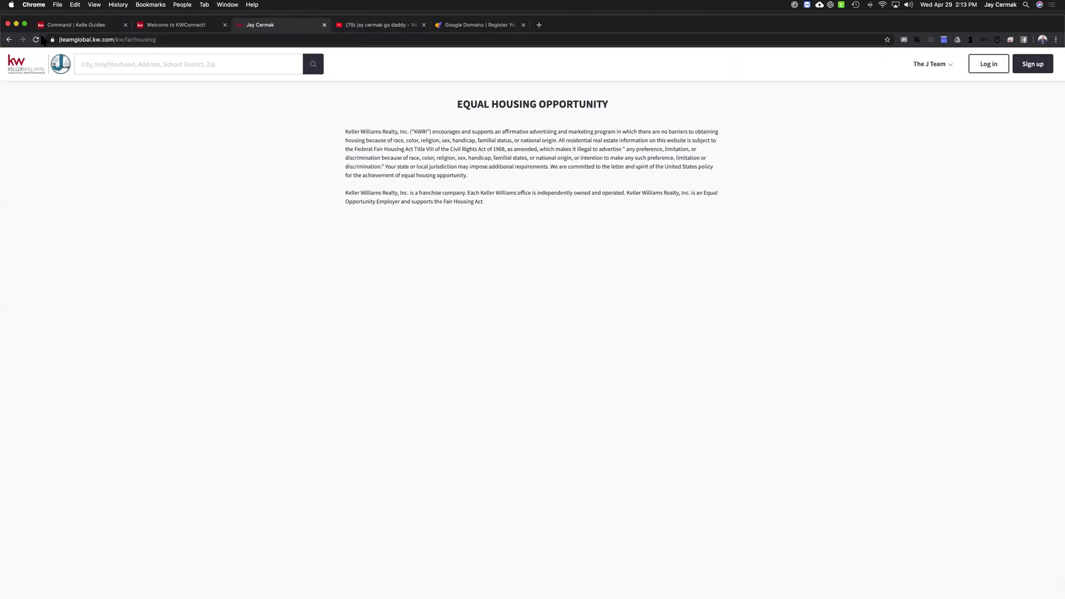
{"action": "left_click", "coordinate": [9, 40]}
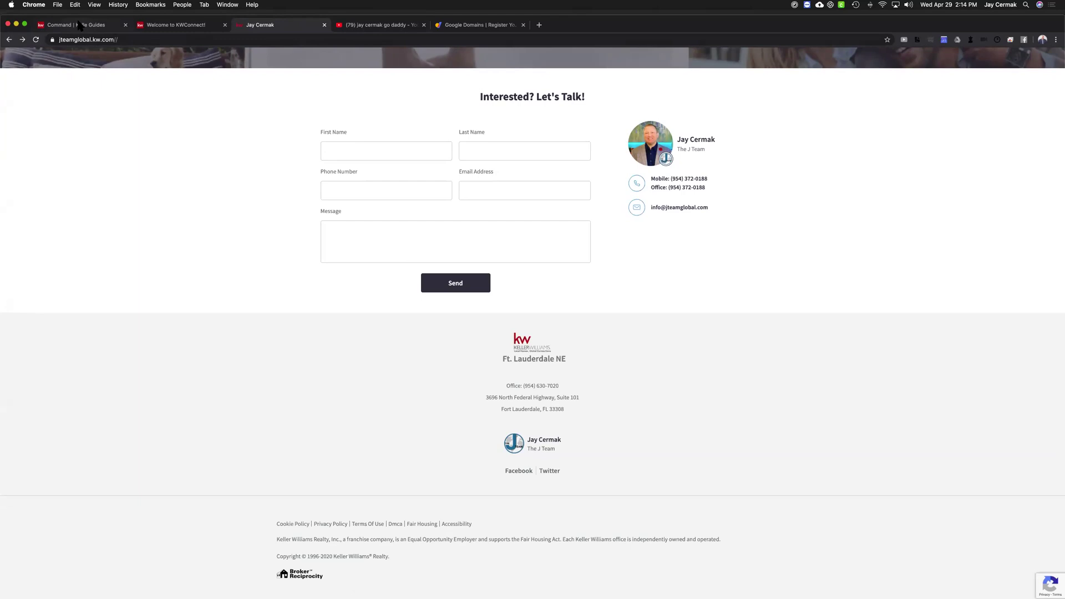
Scroll the Kelle Guides profile form to Compliance/Legal Footer Link 1 and Legal Footer Images
{"action": "left_click", "coordinate": [79, 25]}
{"action": "scroll", "coordinate": [961, 314], "scroll_direction": "down", "scroll_amount": 5}
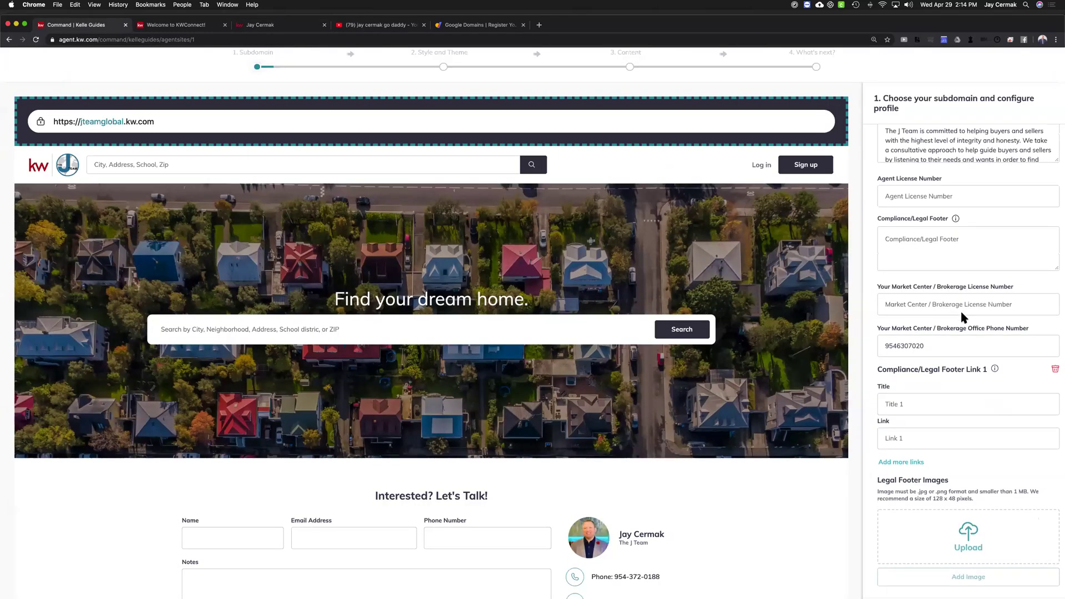
{"action": "scroll", "coordinate": [960, 312], "scroll_direction": "down", "scroll_amount": 3}
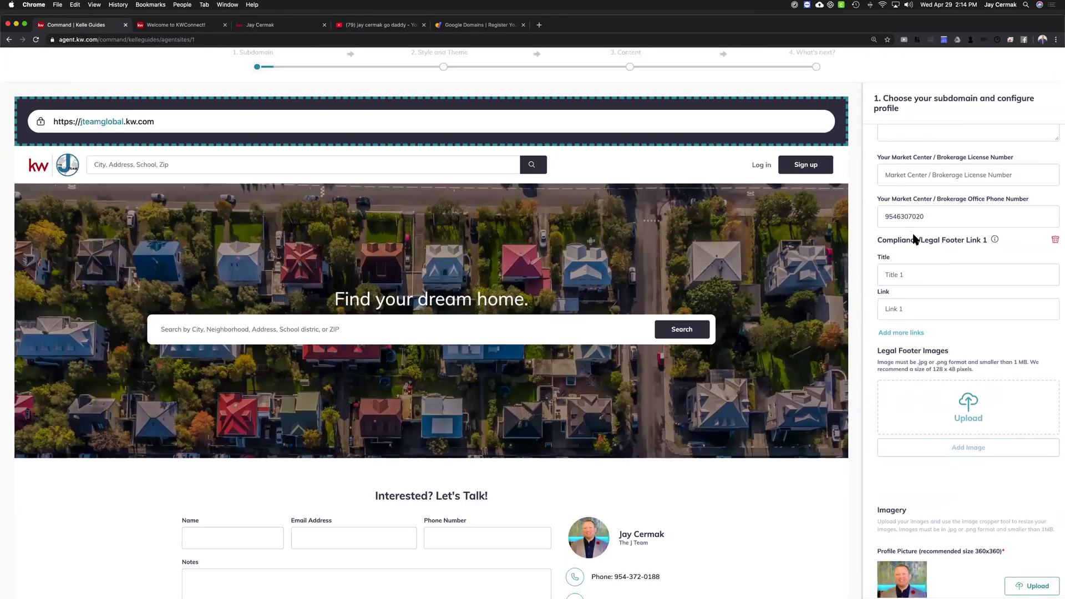
{"action": "left_click", "coordinate": [915, 276]}
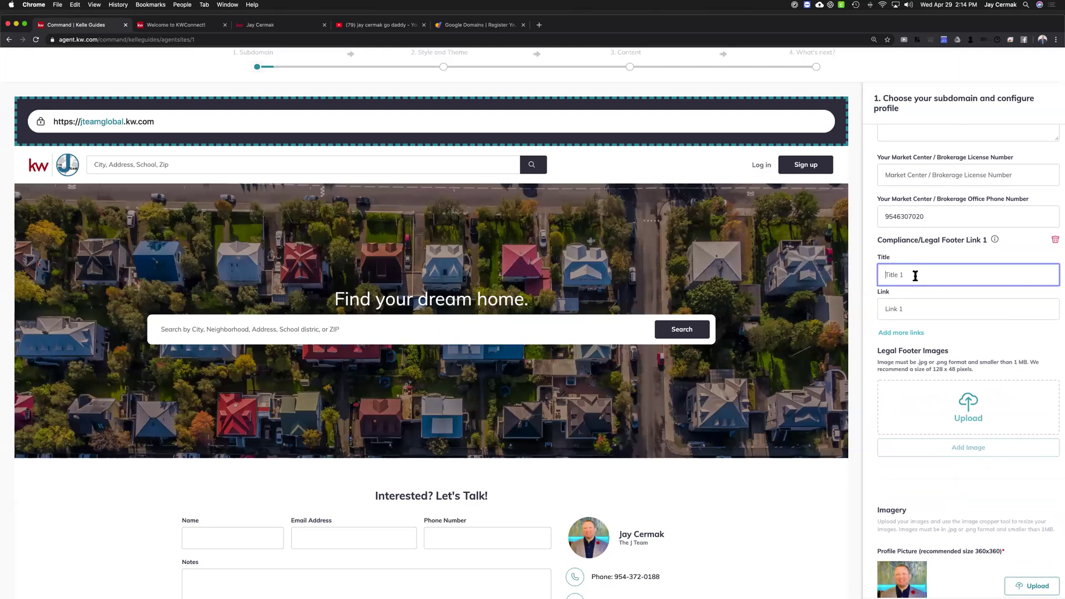
{"action": "left_click_drag", "start_coordinate": [885, 356], "coordinate": [868, 348]}
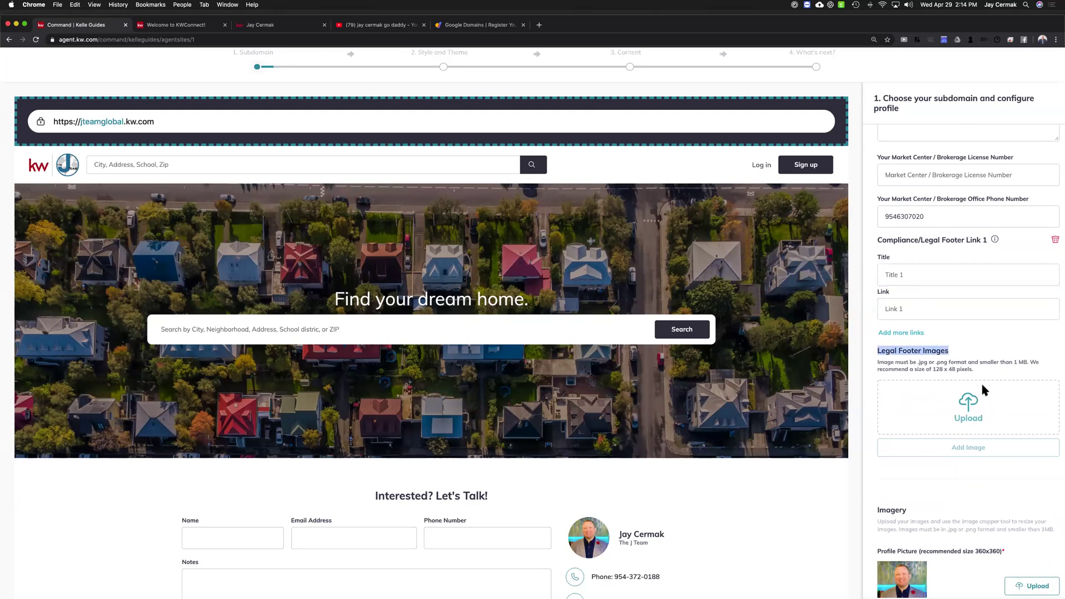
{"action": "scroll", "coordinate": [637, 477], "scroll_direction": "down", "scroll_amount": 1}
{"action": "scroll", "coordinate": [637, 475], "scroll_direction": "down", "scroll_amount": 5}
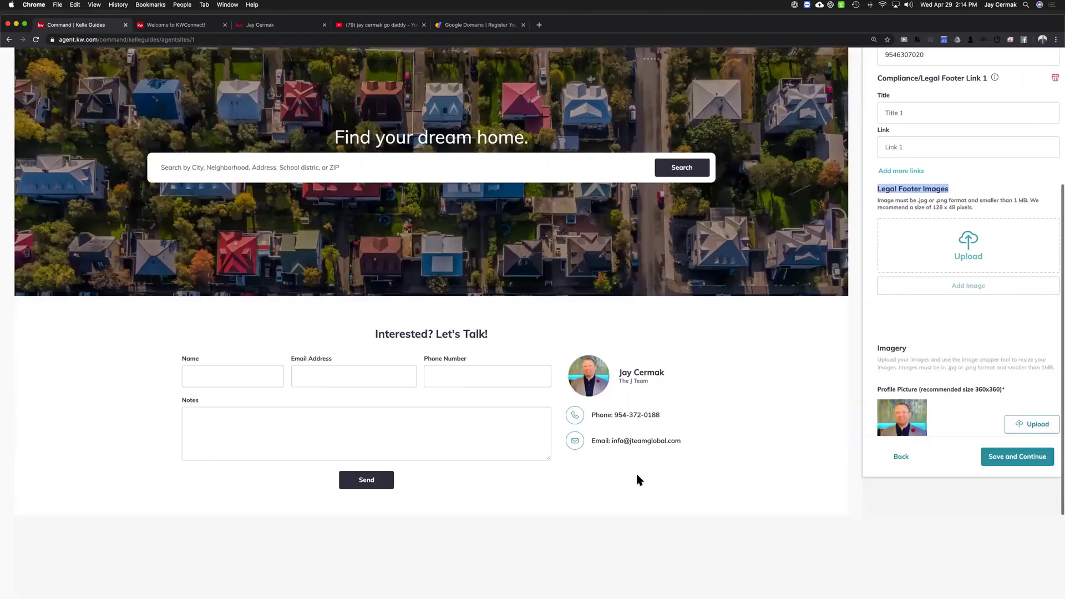
{"action": "scroll", "coordinate": [636, 472], "scroll_direction": "up", "scroll_amount": 5}
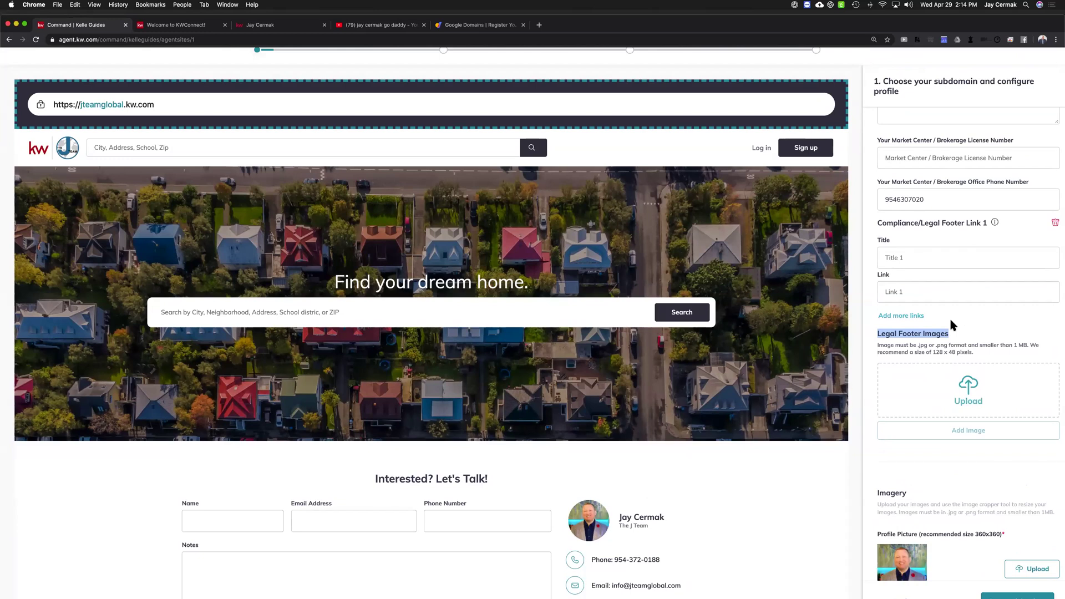
{"action": "mouse_move", "coordinate": [996, 222]}
{"action": "scroll", "coordinate": [996, 246], "scroll_direction": "down", "scroll_amount": 7}
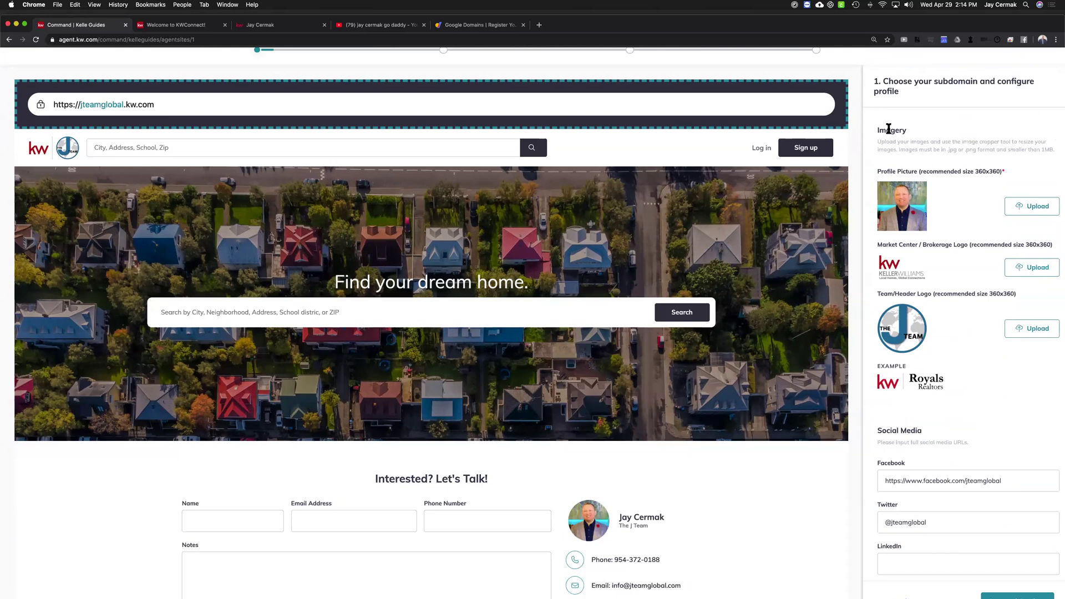
Review the Profile Picture size recommendation and site preview, then go to KWConnect's logos page
{"action": "left_click_drag", "start_coordinate": [876, 176], "coordinate": [996, 173]}
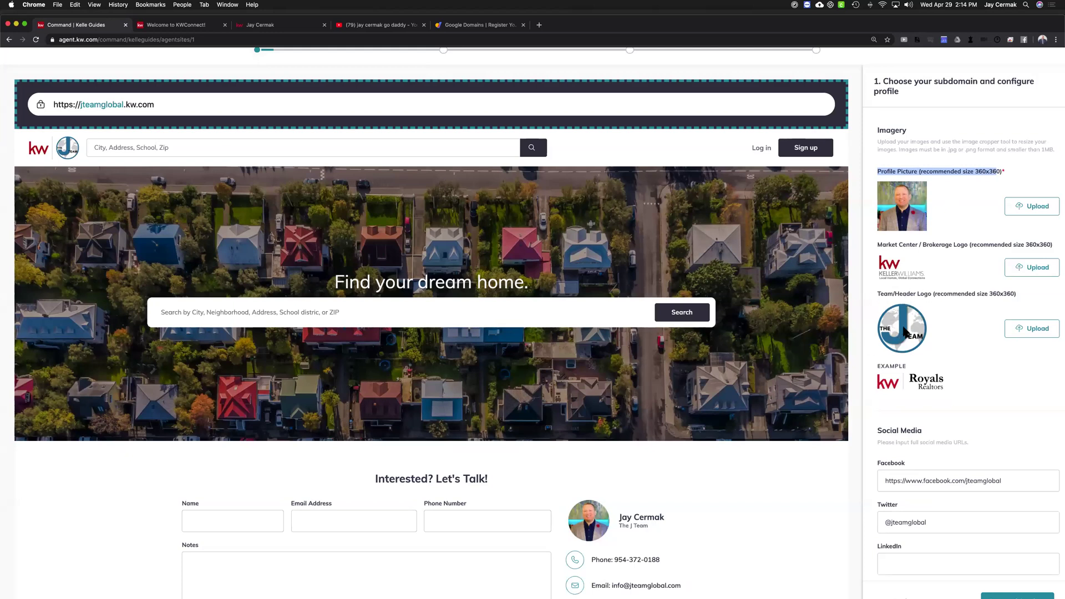
{"action": "scroll", "coordinate": [734, 390], "scroll_direction": "down", "scroll_amount": 2}
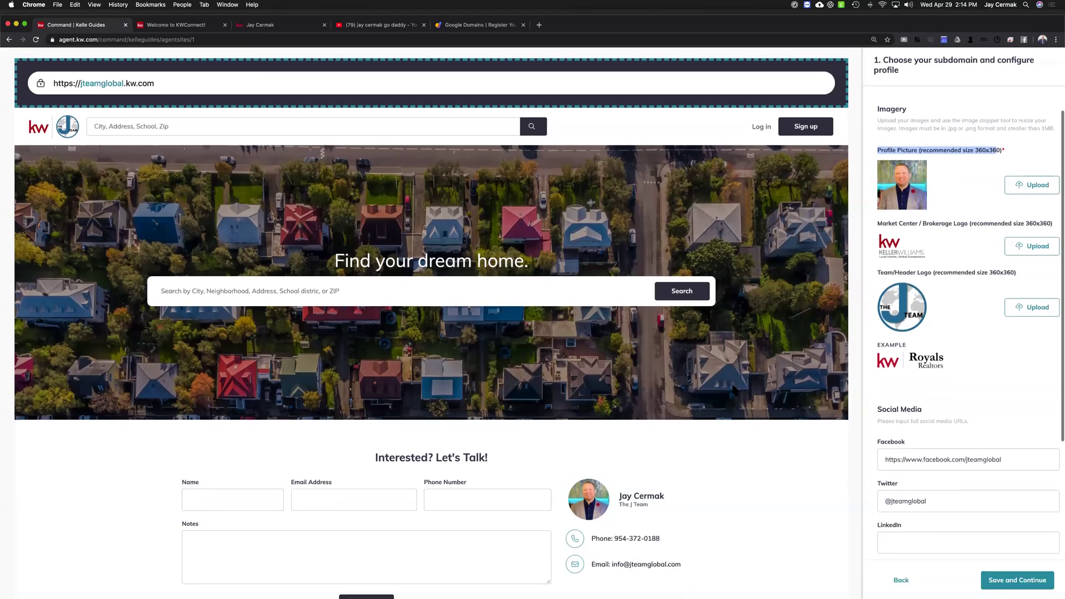
{"action": "scroll", "coordinate": [733, 388], "scroll_direction": "down", "scroll_amount": 2}
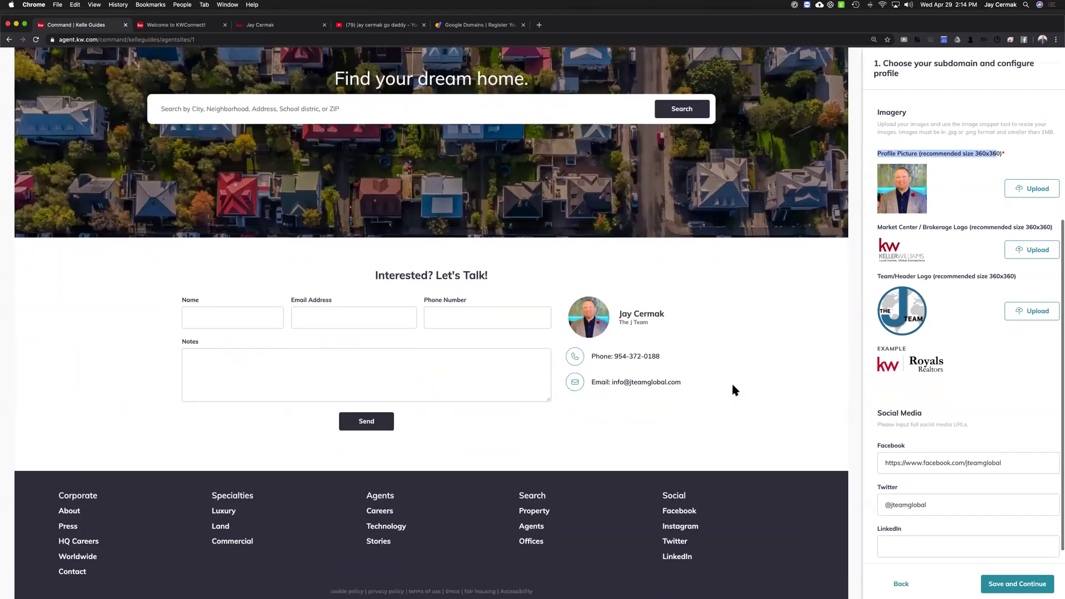
{"action": "scroll", "coordinate": [732, 388], "scroll_direction": "down", "scroll_amount": 3}
{"action": "scroll", "coordinate": [732, 388], "scroll_direction": "up", "scroll_amount": 3}
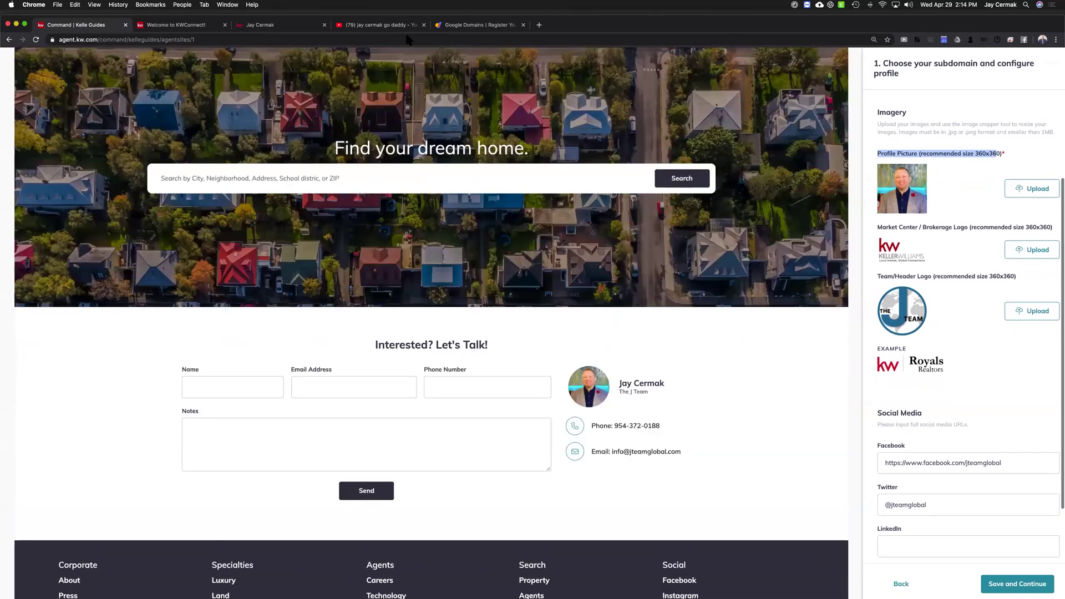
{"action": "left_click", "coordinate": [183, 25]}
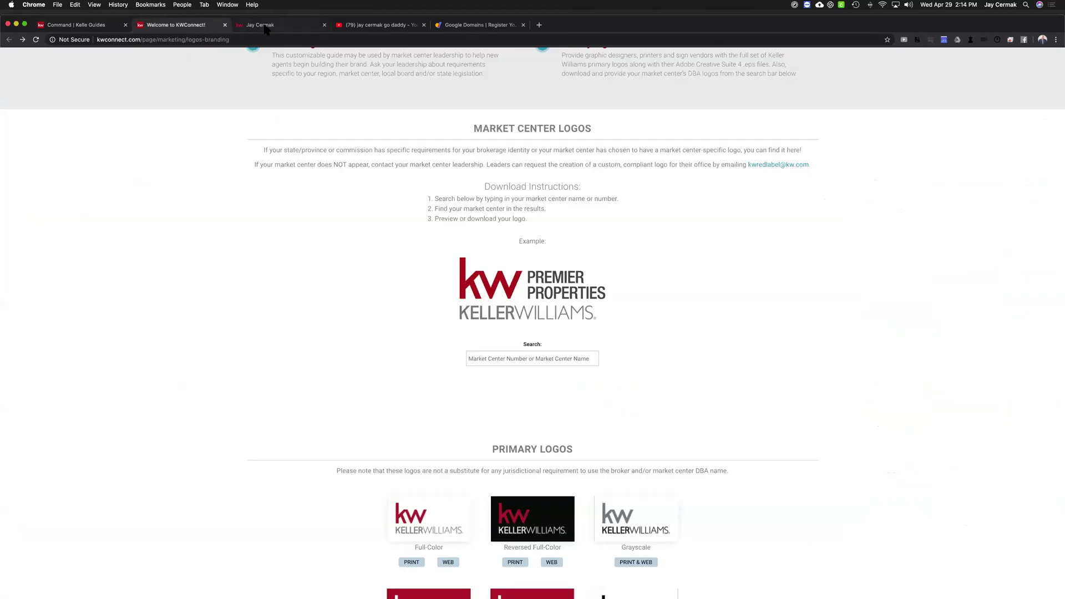
Bring up the existing jteamglobal.kw.com agent site tab for comparison
{"action": "left_click", "coordinate": [259, 23]}
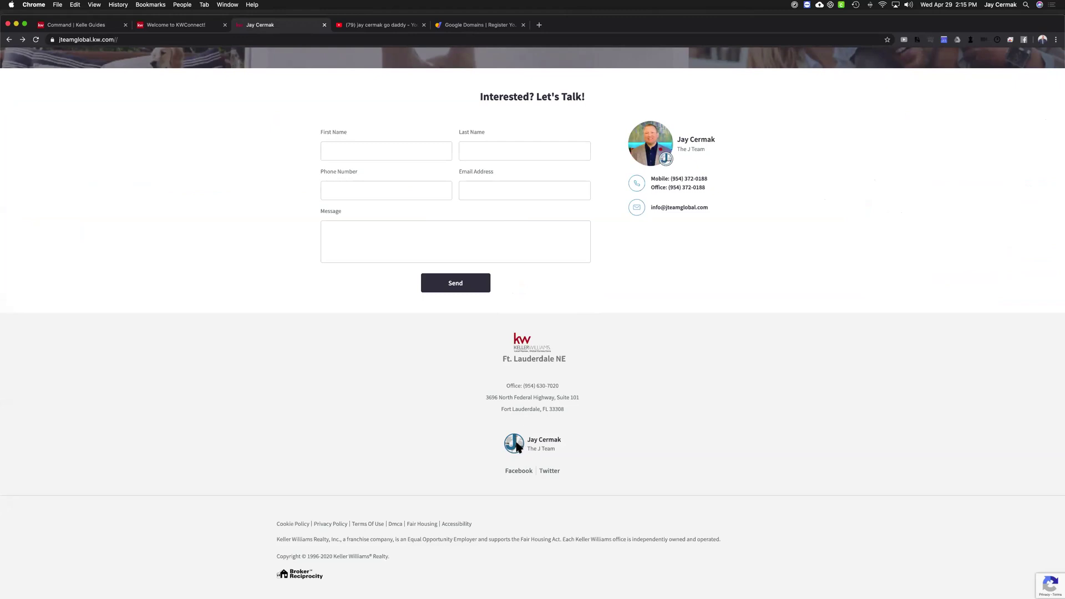
Scroll to the top of jteamglobal.kw.com to check its header and logos, then return to Kelle Guides
{"action": "scroll", "coordinate": [364, 350], "scroll_direction": "up", "scroll_amount": 15}
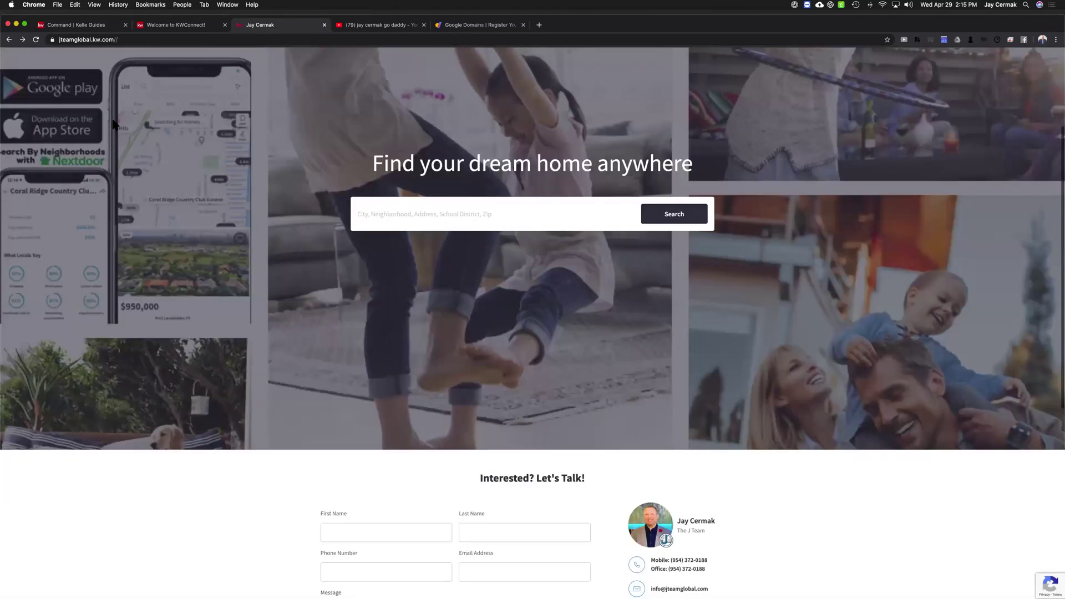
{"action": "scroll", "coordinate": [104, 115], "scroll_direction": "up", "scroll_amount": 10}
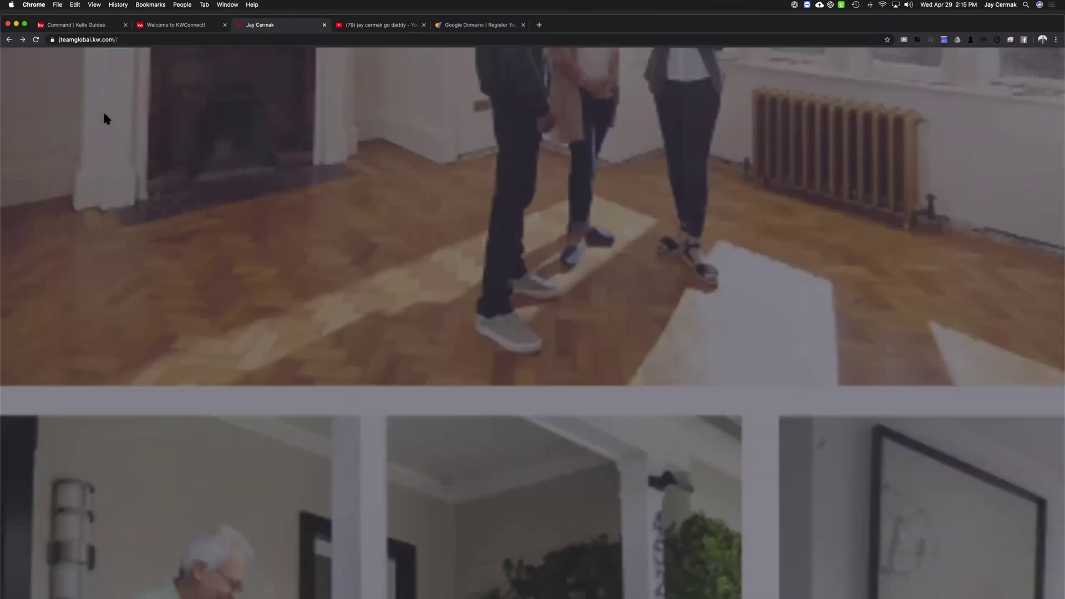
{"action": "scroll", "coordinate": [104, 114], "scroll_direction": "up", "scroll_amount": 3}
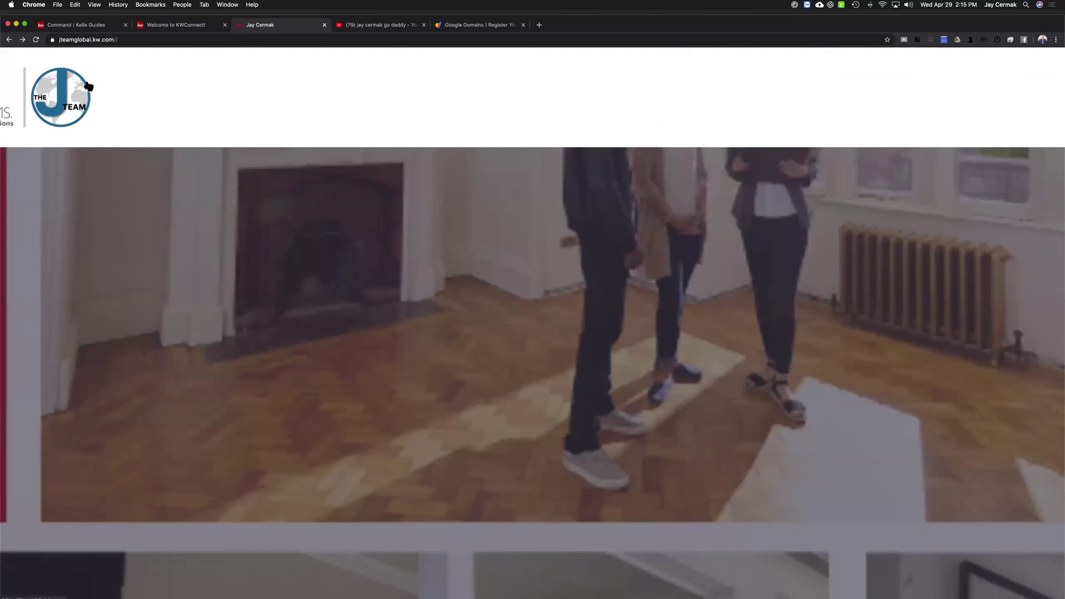
{"action": "scroll", "coordinate": [224, 81], "scroll_direction": "down", "scroll_amount": 10}
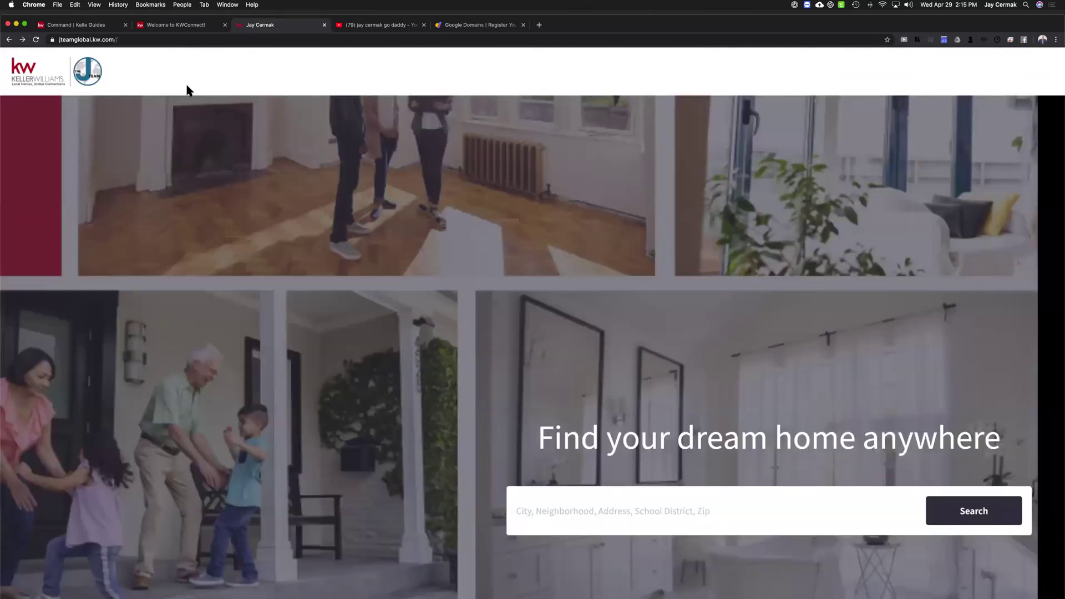
{"action": "left_click", "coordinate": [170, 26]}
{"action": "left_click", "coordinate": [111, 26]}
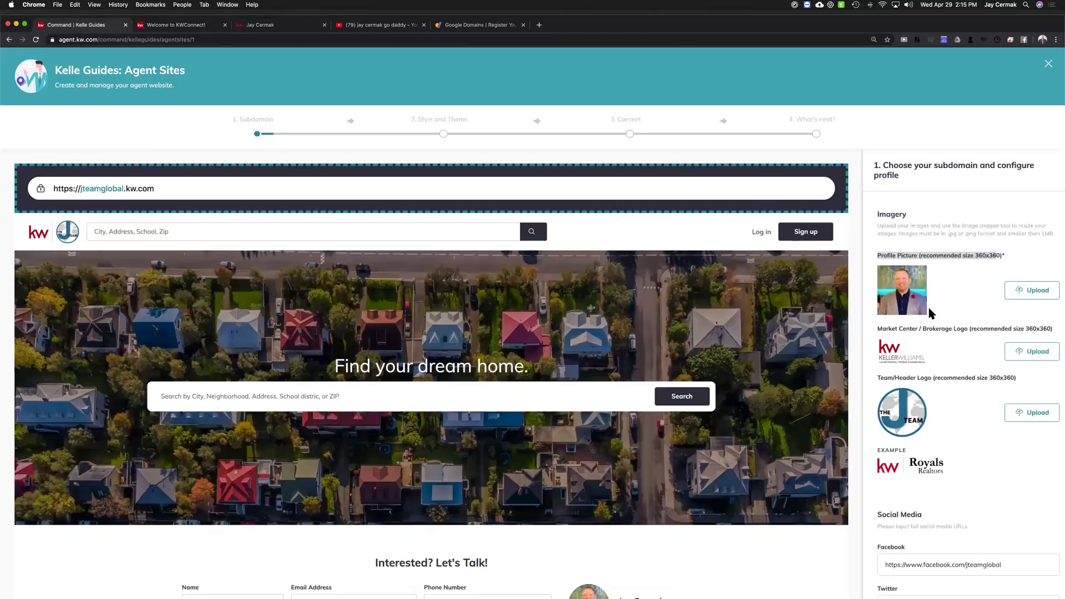
{"action": "scroll", "coordinate": [940, 334], "scroll_direction": "down", "scroll_amount": 3}
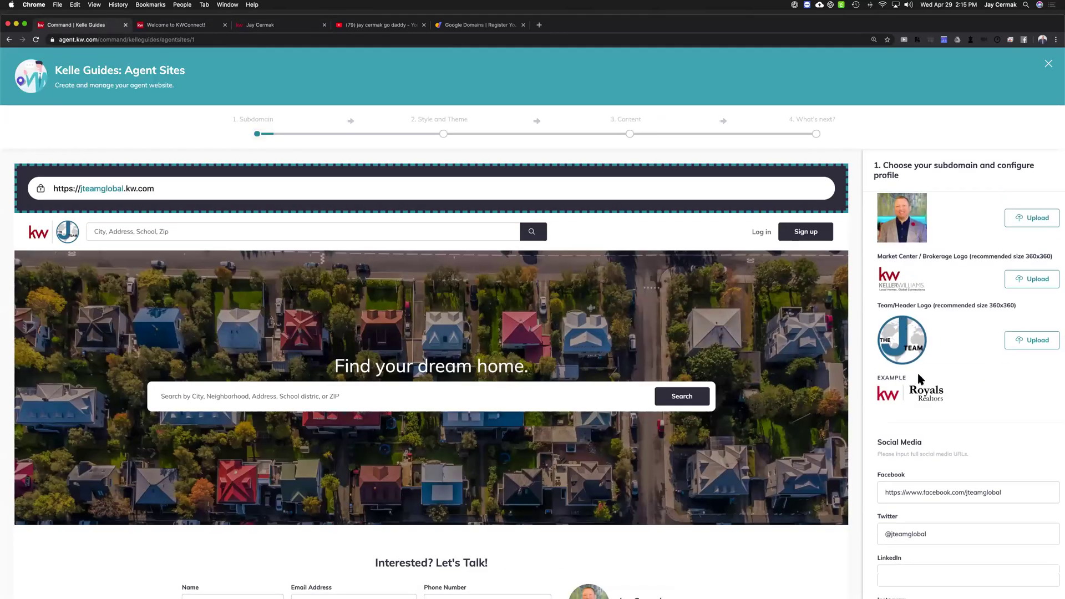
{"action": "left_click_drag", "start_coordinate": [963, 408], "coordinate": [880, 382]}
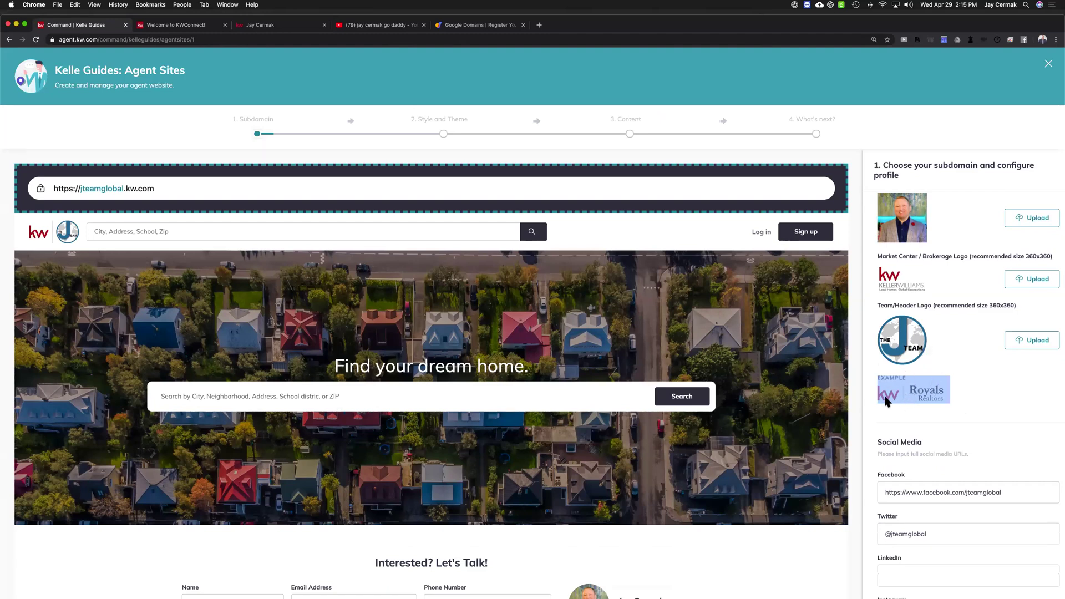
{"action": "scroll", "coordinate": [884, 403], "scroll_direction": "down", "scroll_amount": 5}
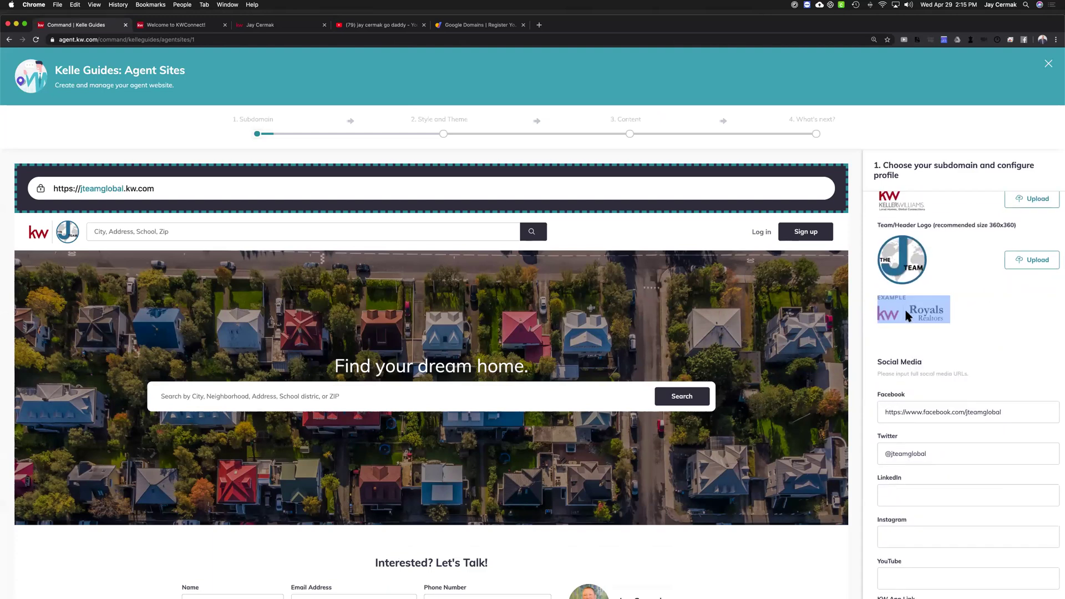
{"action": "scroll", "coordinate": [908, 296], "scroll_direction": "down", "scroll_amount": 1}
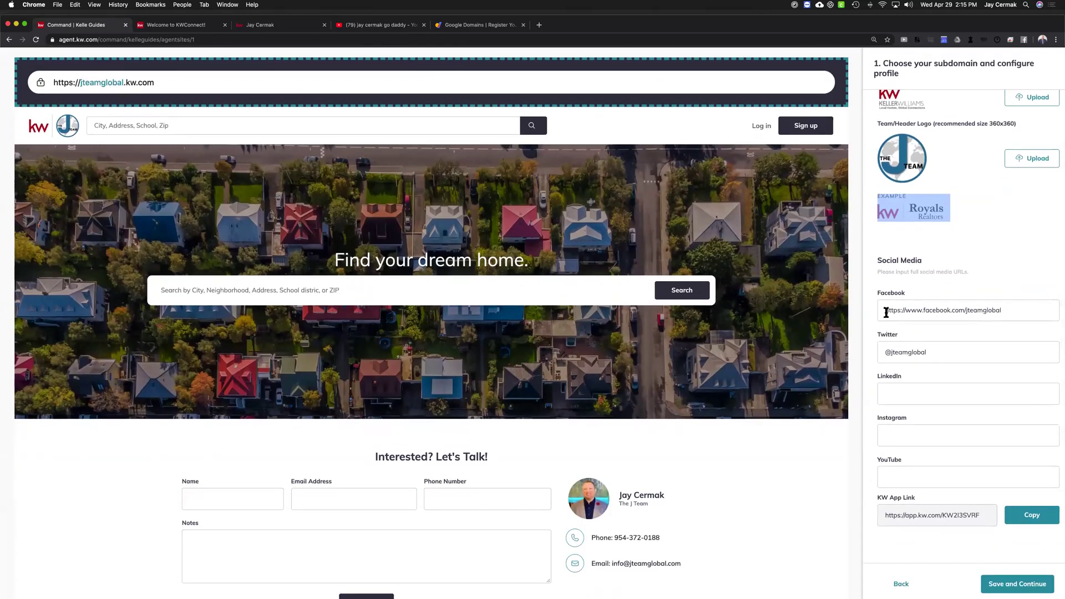
{"action": "left_click", "coordinate": [1028, 304]}
{"action": "left_click", "coordinate": [943, 352]}
{"action": "key", "text": "super+a"}
{"action": "left_click", "coordinate": [939, 390]}
{"action": "left_click", "coordinate": [947, 350]}
{"action": "key", "text": "super+a"}
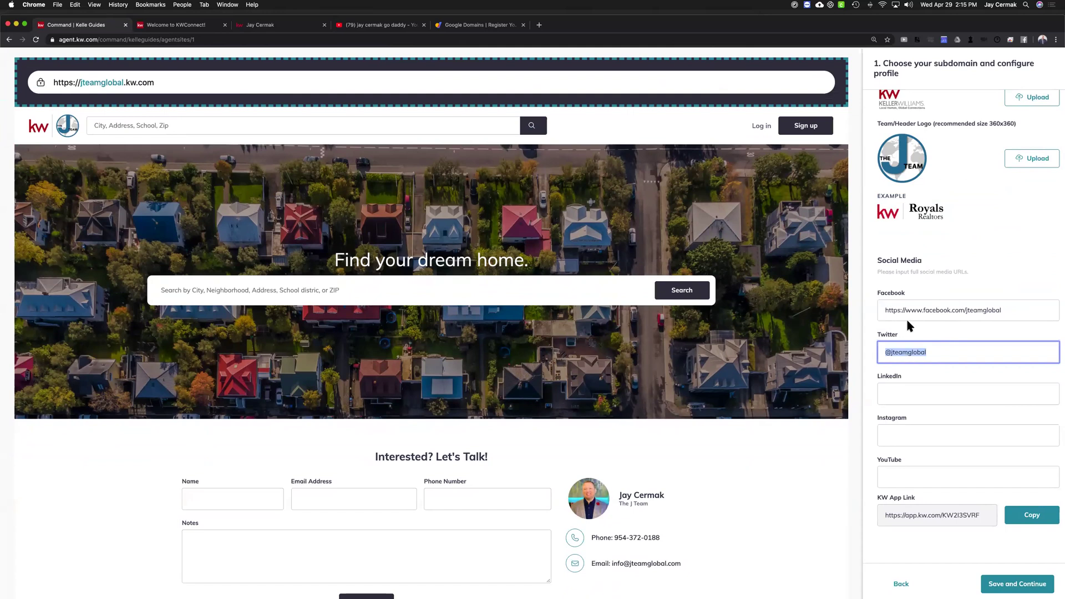
{"action": "left_click_drag", "start_coordinate": [908, 311], "coordinate": [881, 312]}
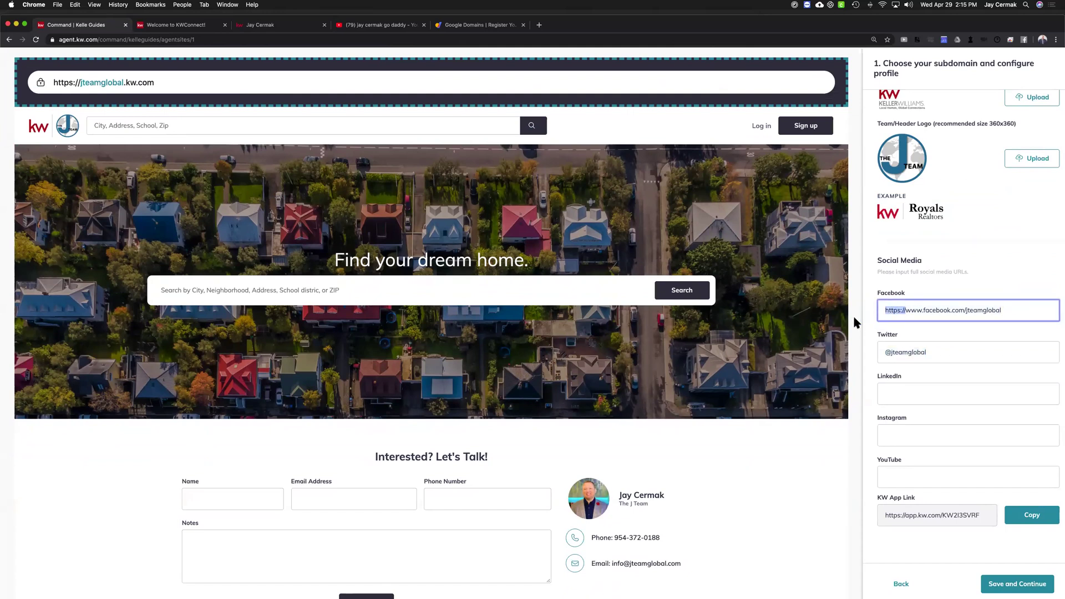
{"action": "key", "text": "shift+super+Right"}
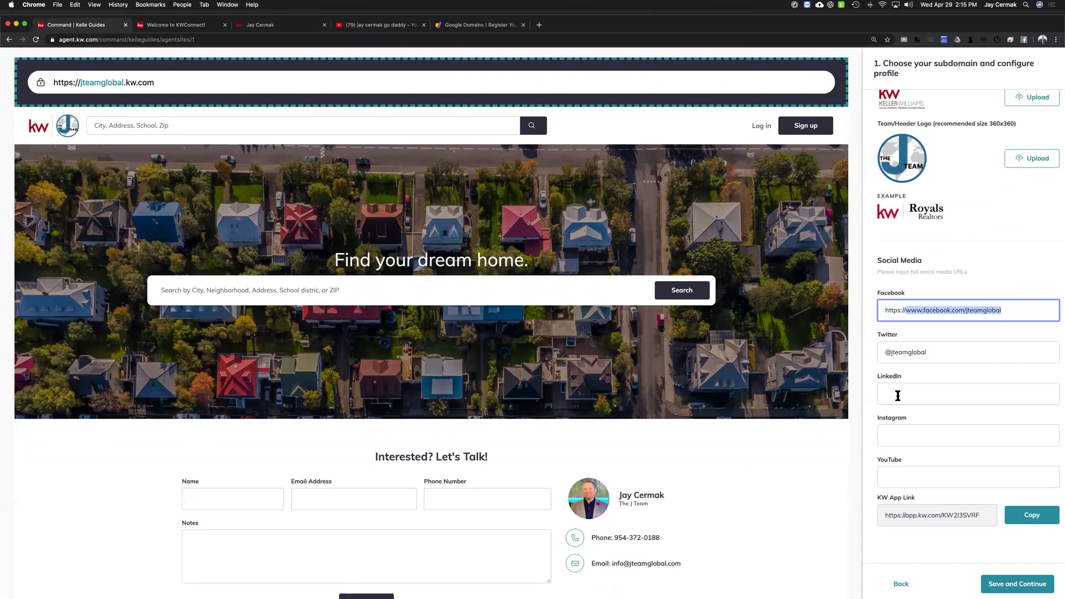
{"action": "left_click", "coordinate": [897, 395]}
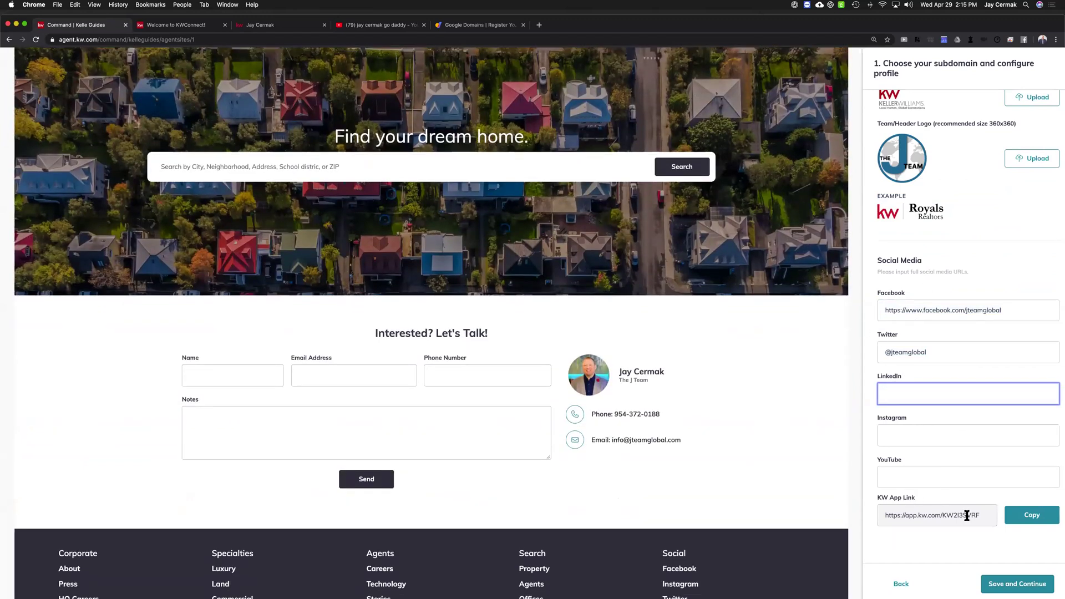
{"action": "left_click_drag", "start_coordinate": [980, 516], "coordinate": [878, 514]}
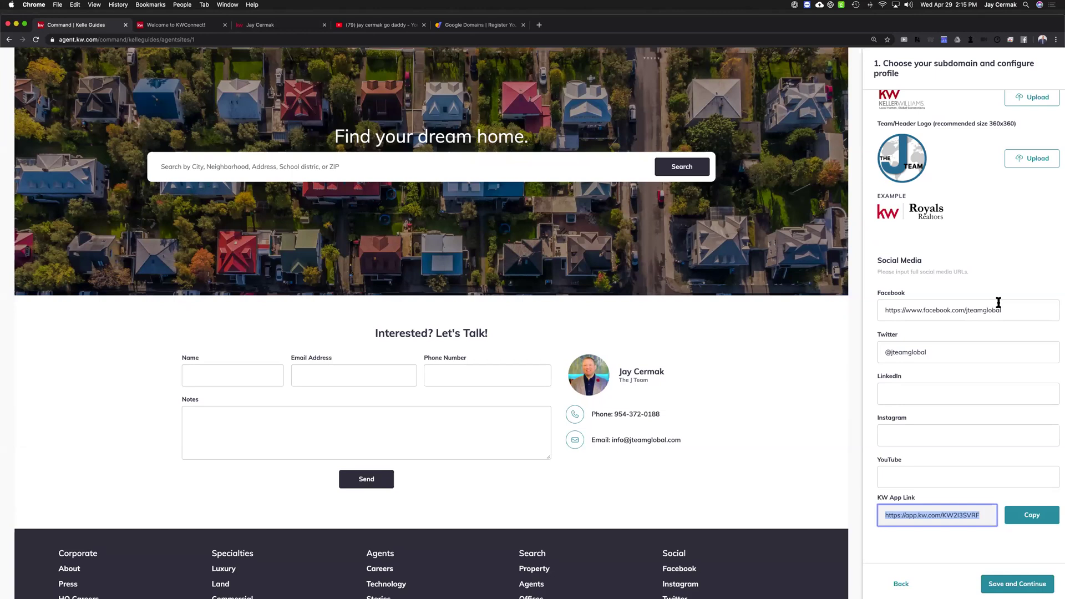
{"action": "scroll", "coordinate": [993, 311], "scroll_direction": "up", "scroll_amount": 15}
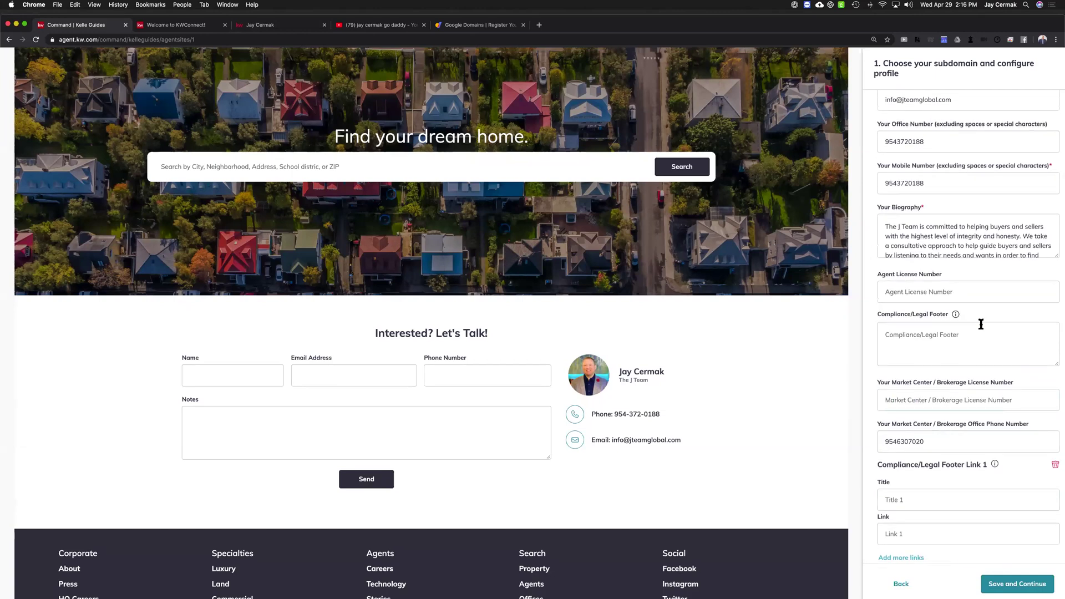
{"action": "scroll", "coordinate": [981, 324], "scroll_direction": "down", "scroll_amount": 6}
Save the profile step, delete the Twitter handle flagged invalid, and open a new browser tab
{"action": "left_click", "coordinate": [1011, 586]}
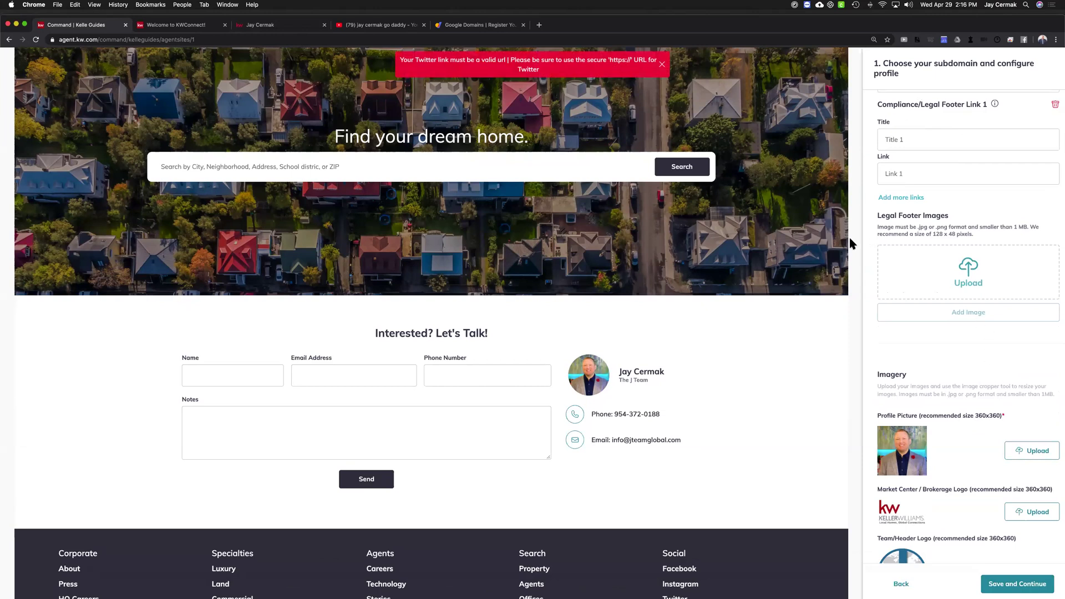
{"action": "scroll", "coordinate": [954, 329], "scroll_direction": "down", "scroll_amount": 7}
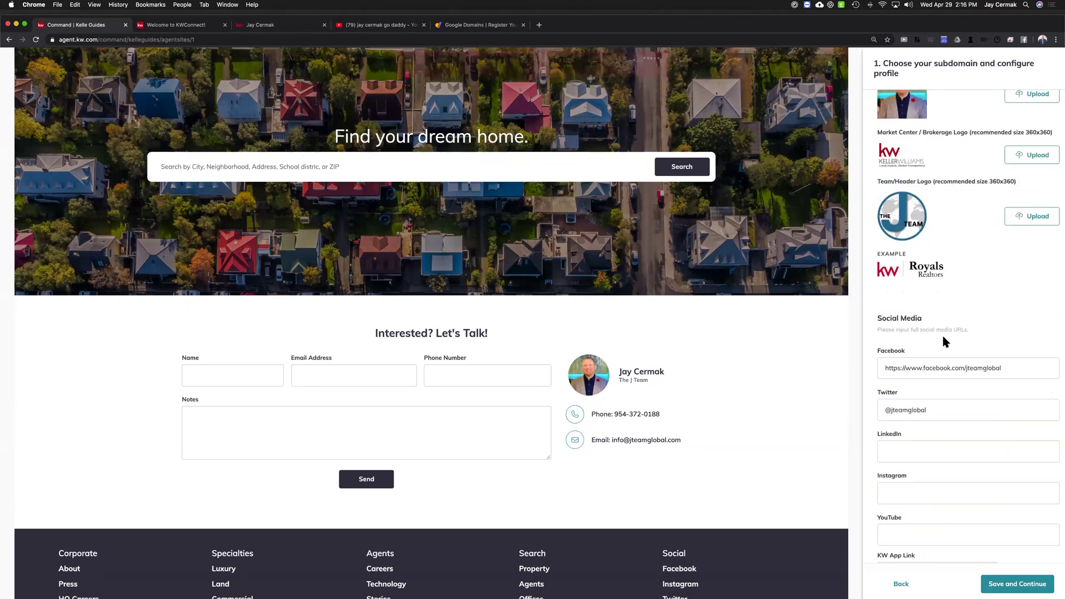
{"action": "triple_click", "coordinate": [943, 353]}
{"action": "key", "text": "BackSpace"}
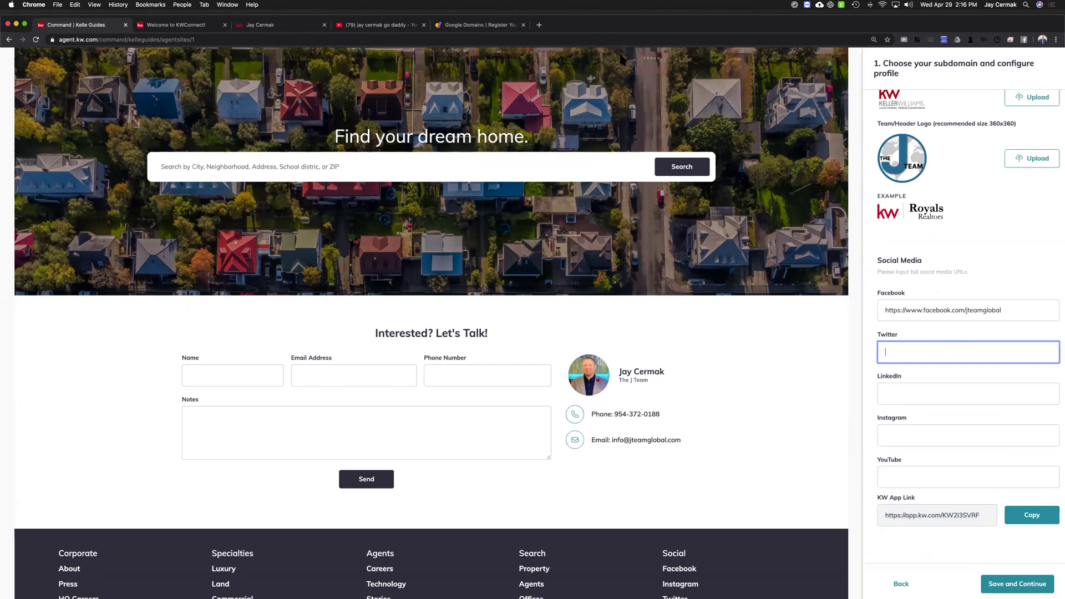
{"action": "left_click_drag", "start_coordinate": [566, 27], "coordinate": [572, 53]}
{"action": "left_click", "coordinate": [544, 51]}
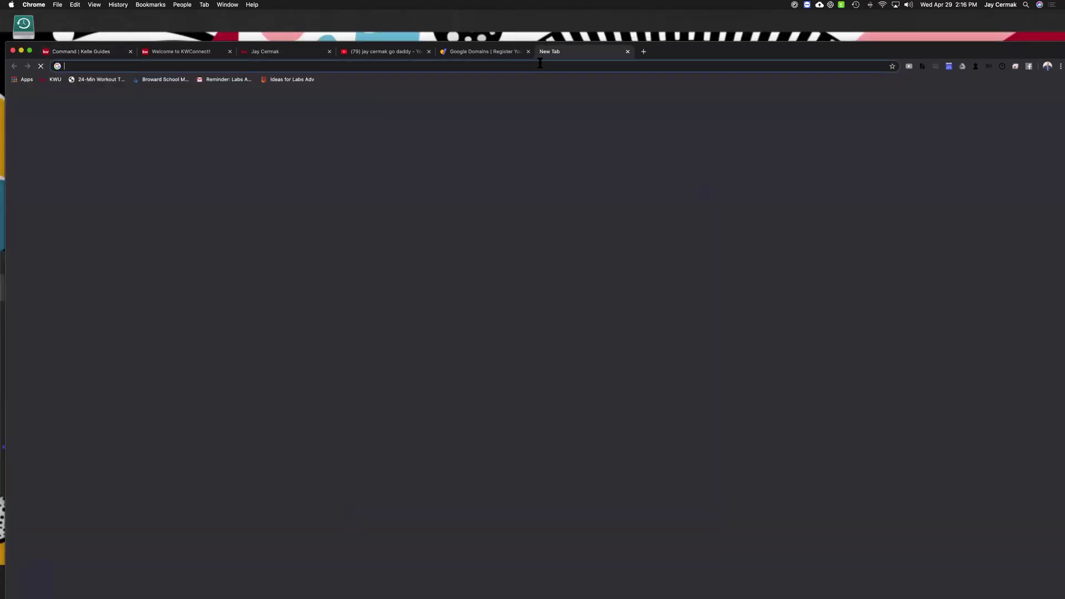
Copy The J Team's twitter.com profile URL and paste it into the Twitter link field
{"action": "type", "text": "twitter.com"}
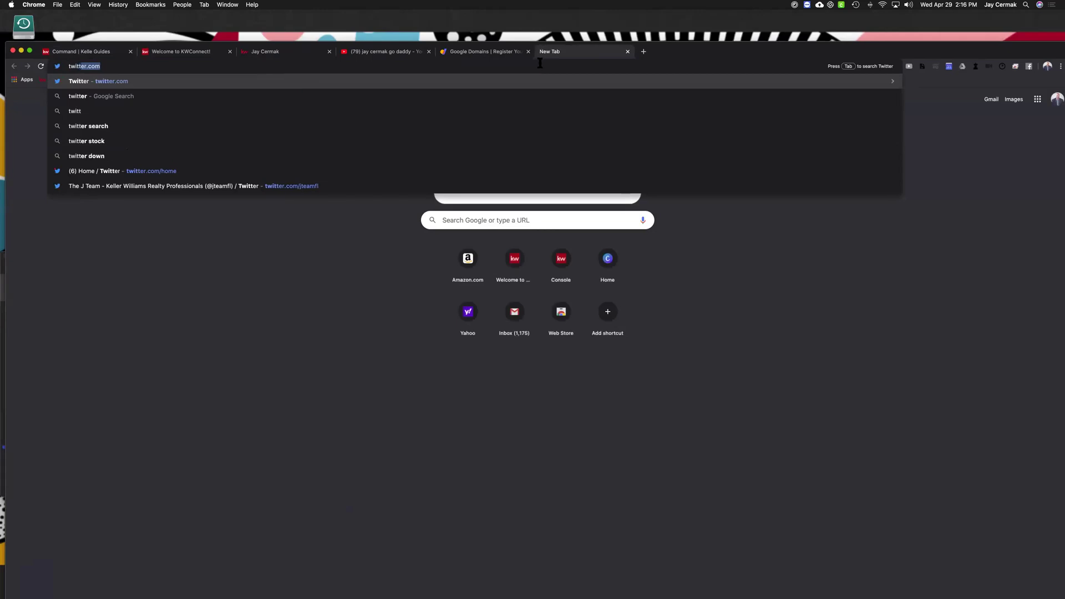
{"action": "key", "text": "Return"}
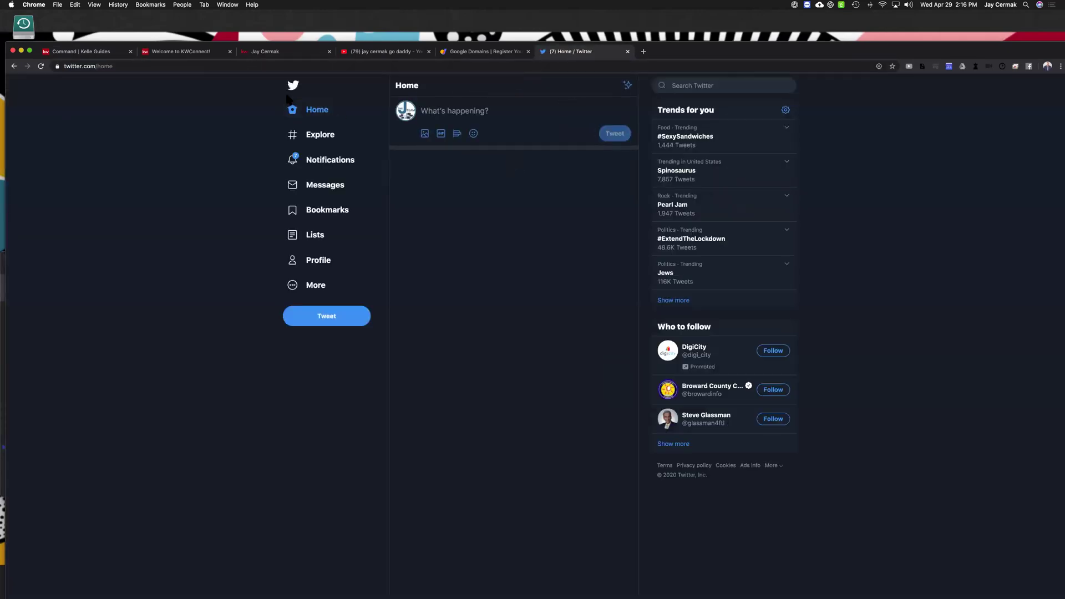
{"action": "left_click", "coordinate": [308, 262]}
{"action": "left_click", "coordinate": [145, 66]}
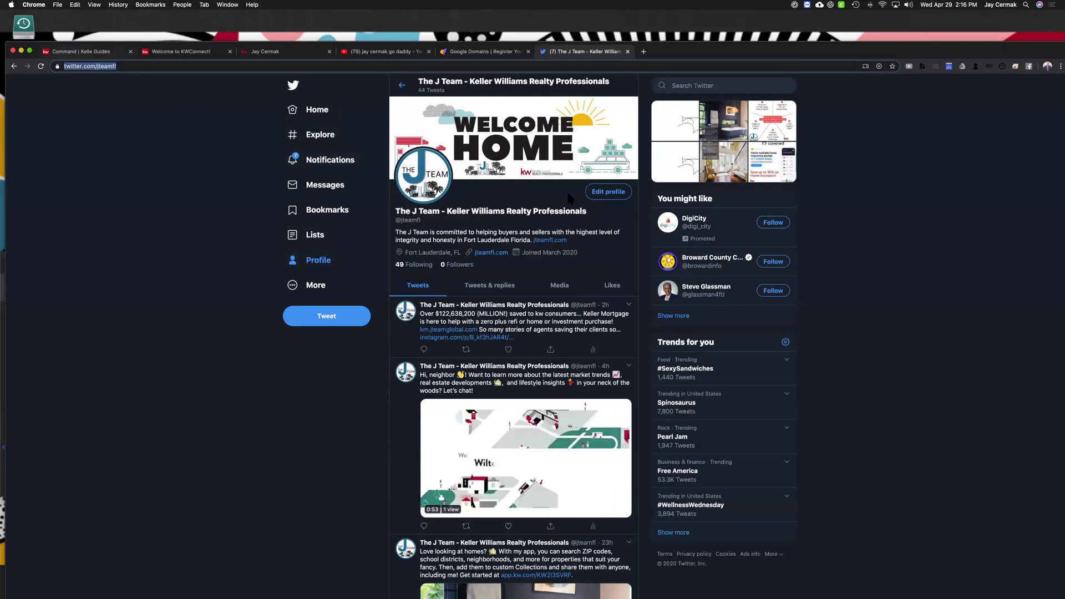
{"action": "key", "text": "super+c"}
{"action": "key", "text": "super+1"}
{"action": "left_click", "coordinate": [942, 389]}
{"action": "key", "text": "super+v"}
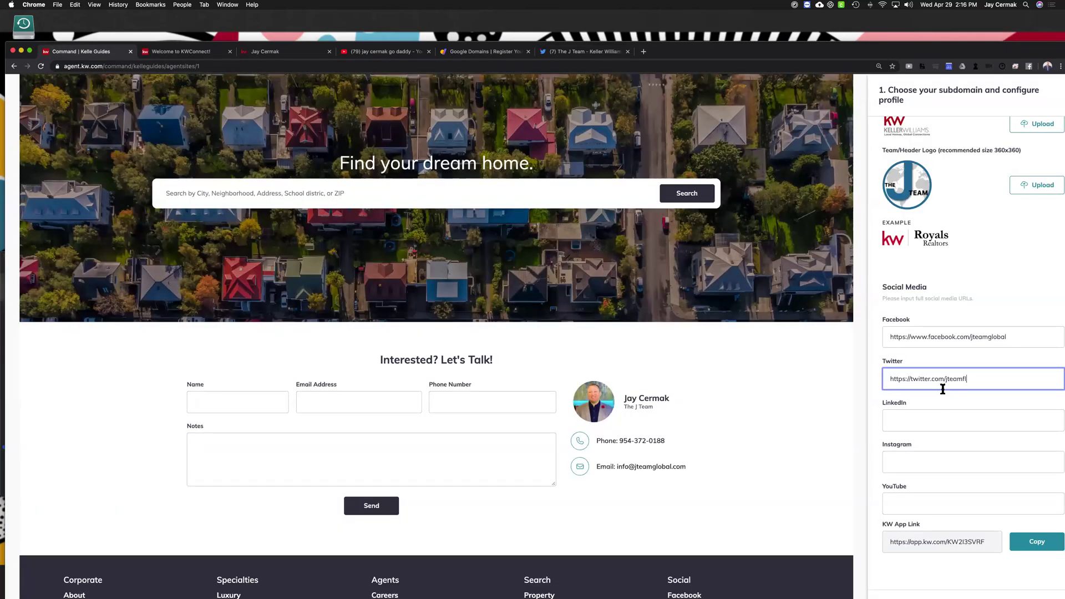
Check the Facebook link, then save the profile step and move on to Style and Theme
{"action": "double_click", "coordinate": [945, 337]}
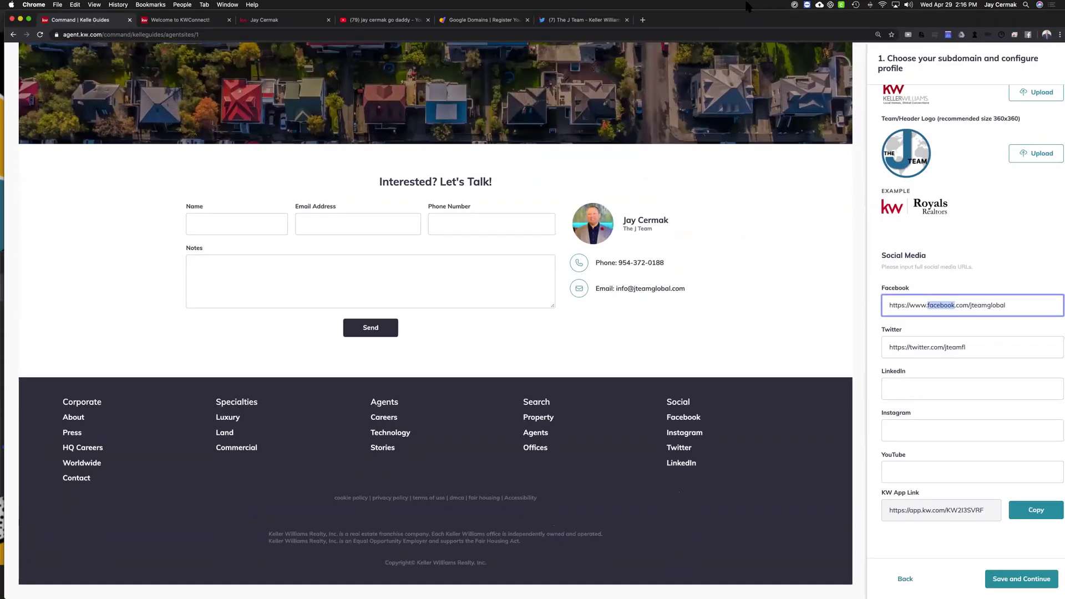
{"action": "left_click", "coordinate": [1017, 579]}
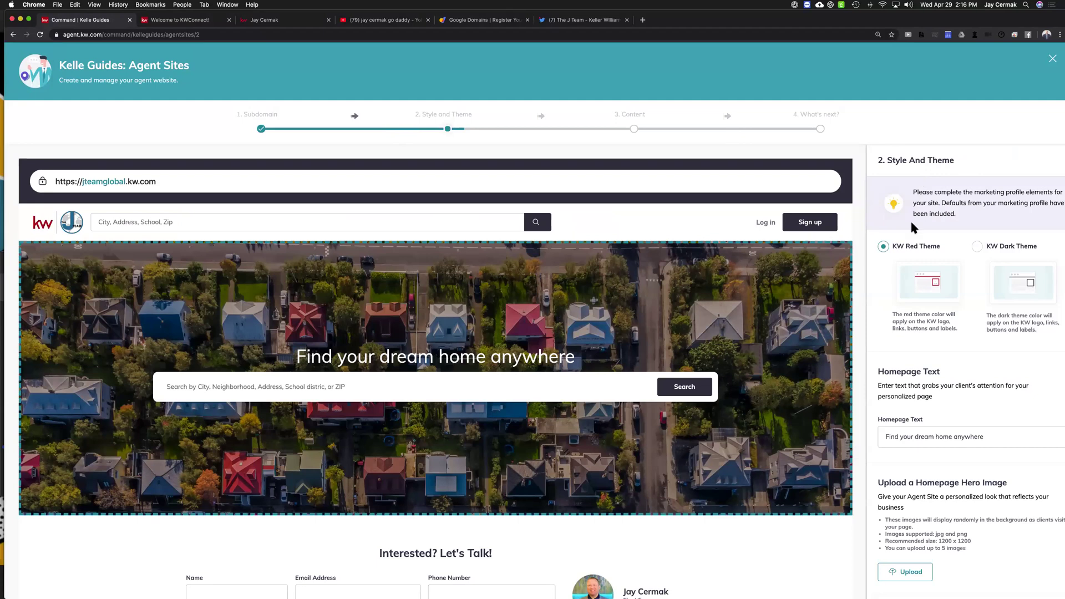
Compare KW Dark Theme against KW Red Theme, leaving KW Red Theme selected
{"action": "left_click", "coordinate": [978, 248]}
{"action": "left_click", "coordinate": [885, 248]}
{"action": "left_click", "coordinate": [979, 248]}
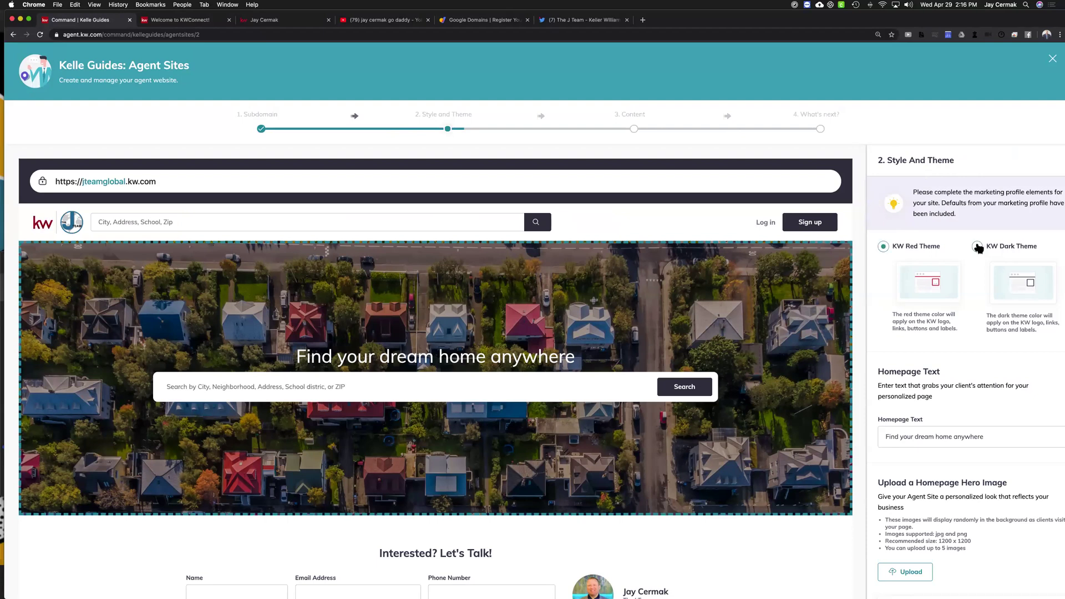
{"action": "left_click", "coordinate": [885, 248]}
Check the 'Find your dream home anywhere' heading in the preview and the Homepage Text field
{"action": "scroll", "coordinate": [860, 257], "scroll_direction": "down", "scroll_amount": 3}
{"action": "scroll", "coordinate": [987, 290], "scroll_direction": "down", "scroll_amount": 3}
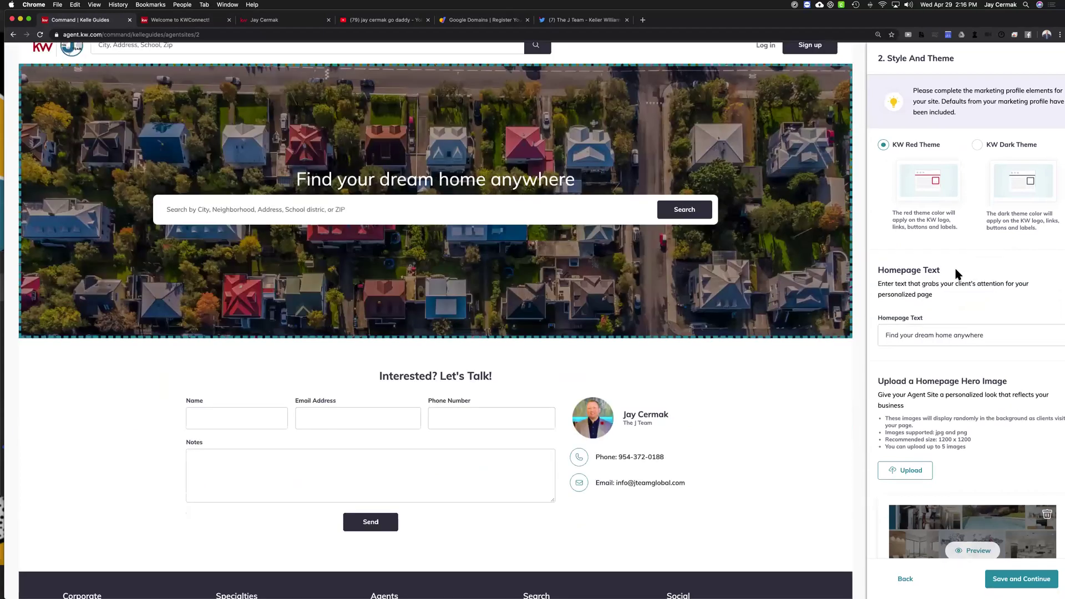
{"action": "scroll", "coordinate": [945, 283], "scroll_direction": "down", "scroll_amount": 1}
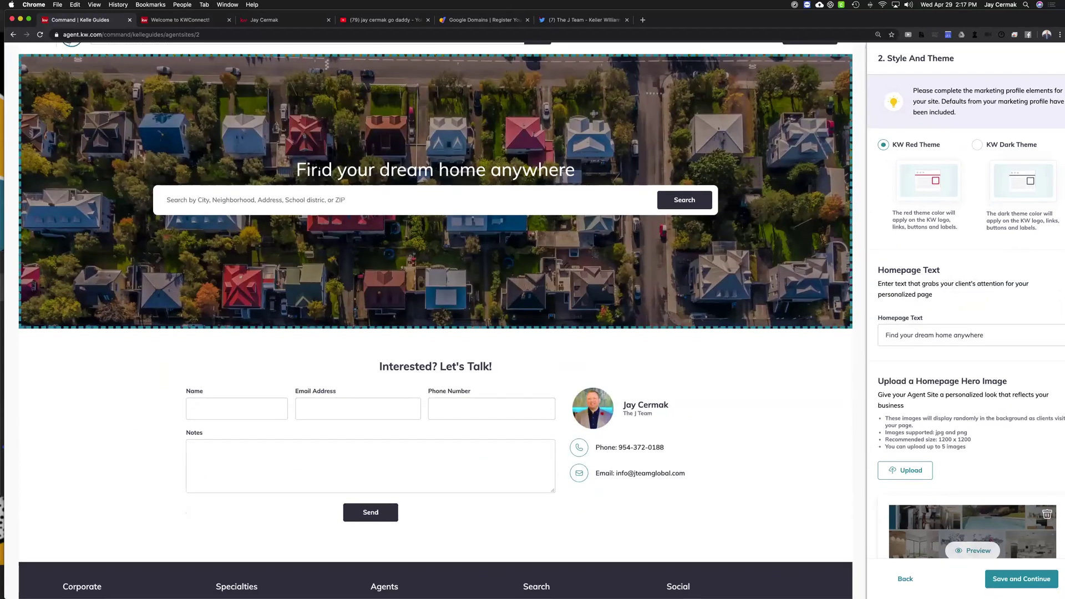
{"action": "left_click_drag", "start_coordinate": [298, 166], "coordinate": [584, 171]}
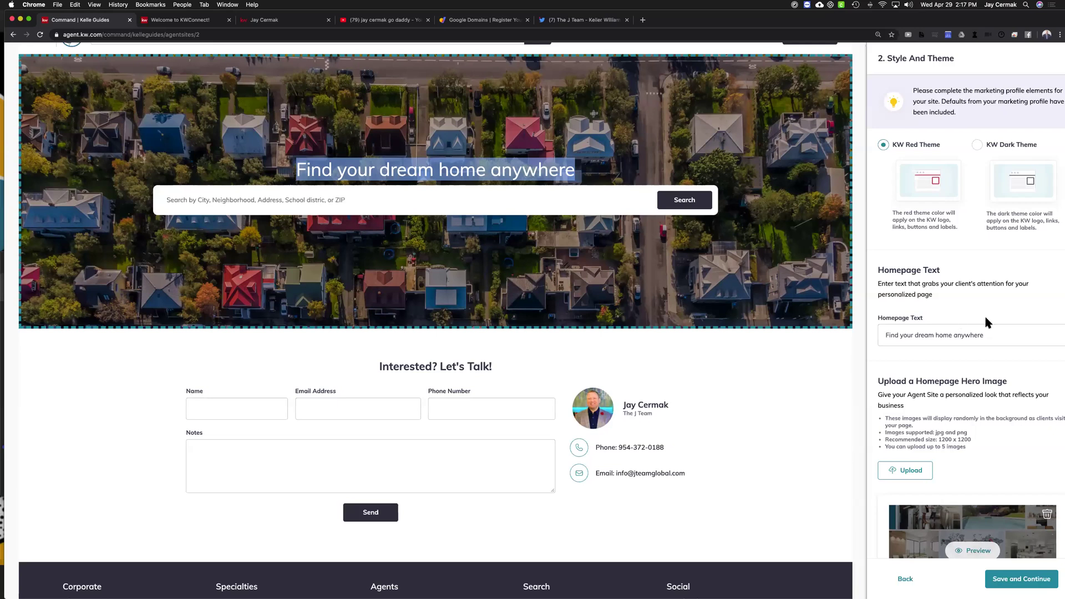
{"action": "left_click", "coordinate": [882, 336]}
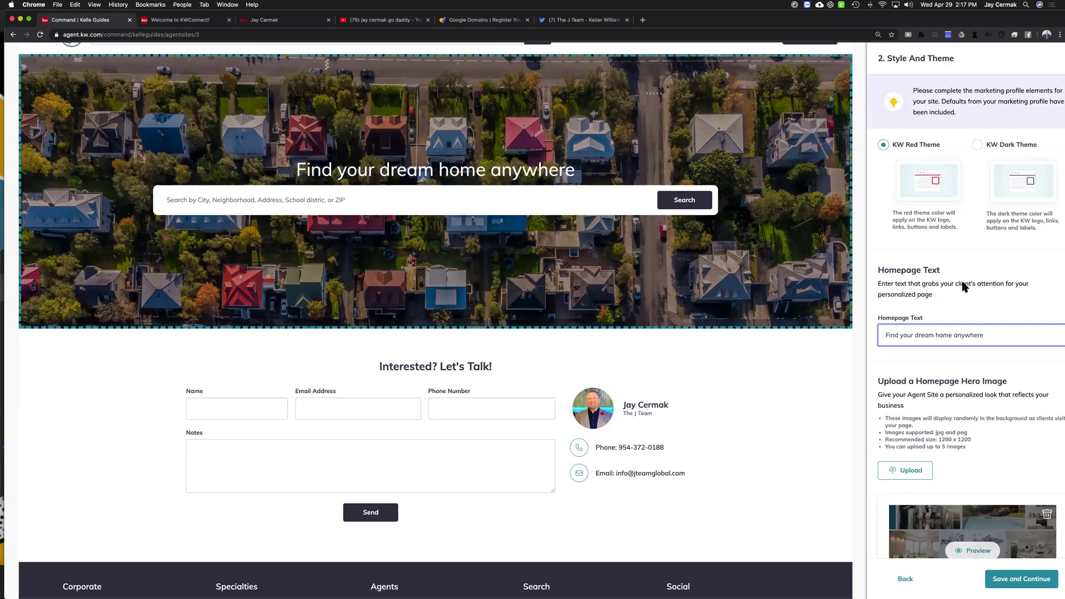
{"action": "triple_click", "coordinate": [932, 327]}
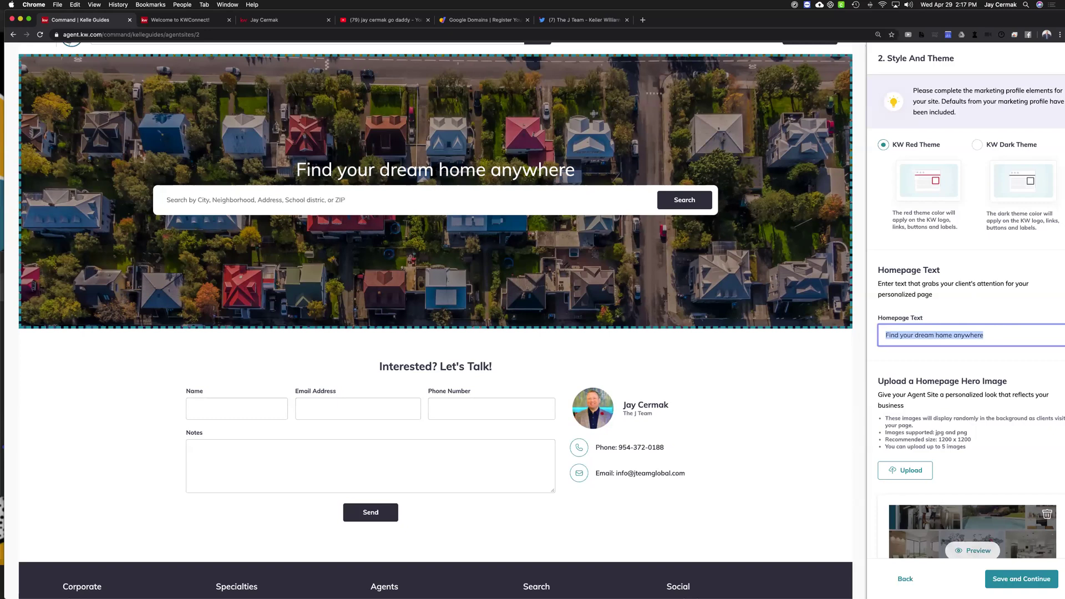
{"action": "triple_click", "coordinate": [584, 182]}
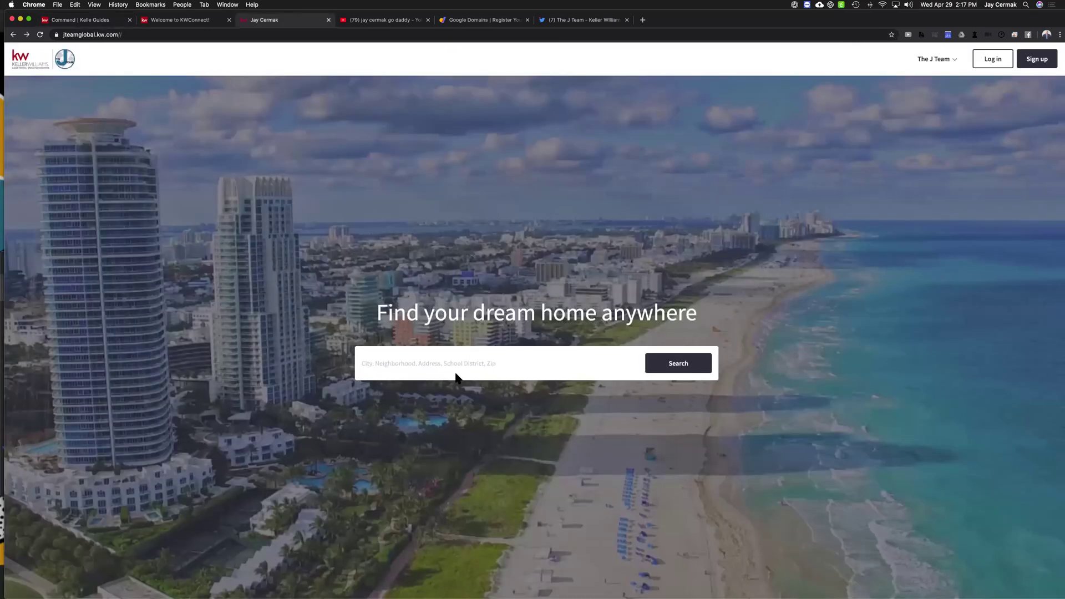
Return to the site editor and preview the first hero image collage
{"action": "left_click", "coordinate": [463, 362]}
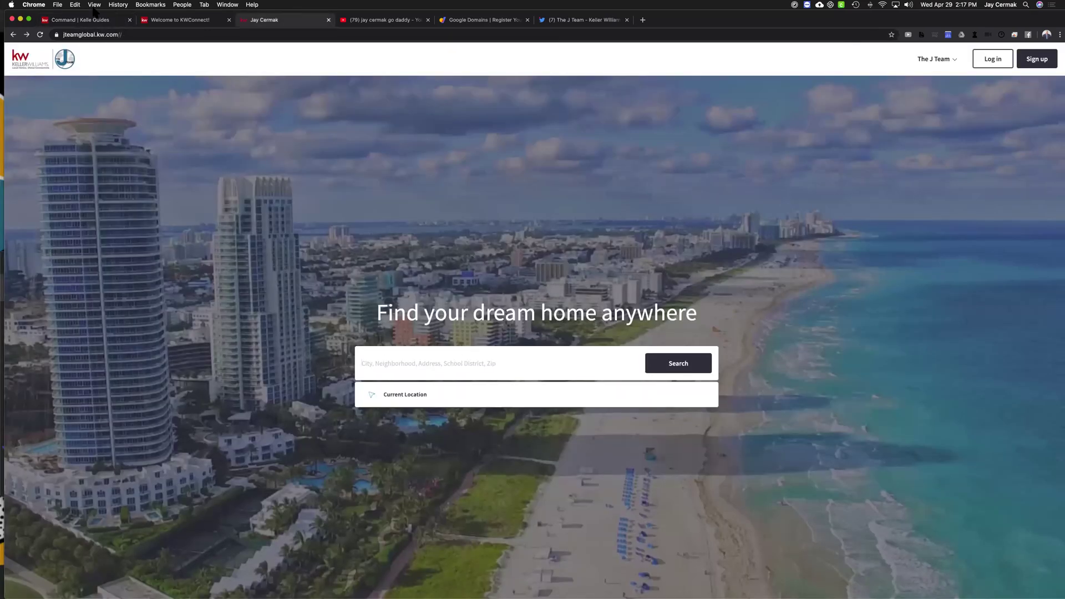
{"action": "left_click", "coordinate": [88, 20]}
{"action": "scroll", "coordinate": [1031, 355], "scroll_direction": "down", "scroll_amount": 5}
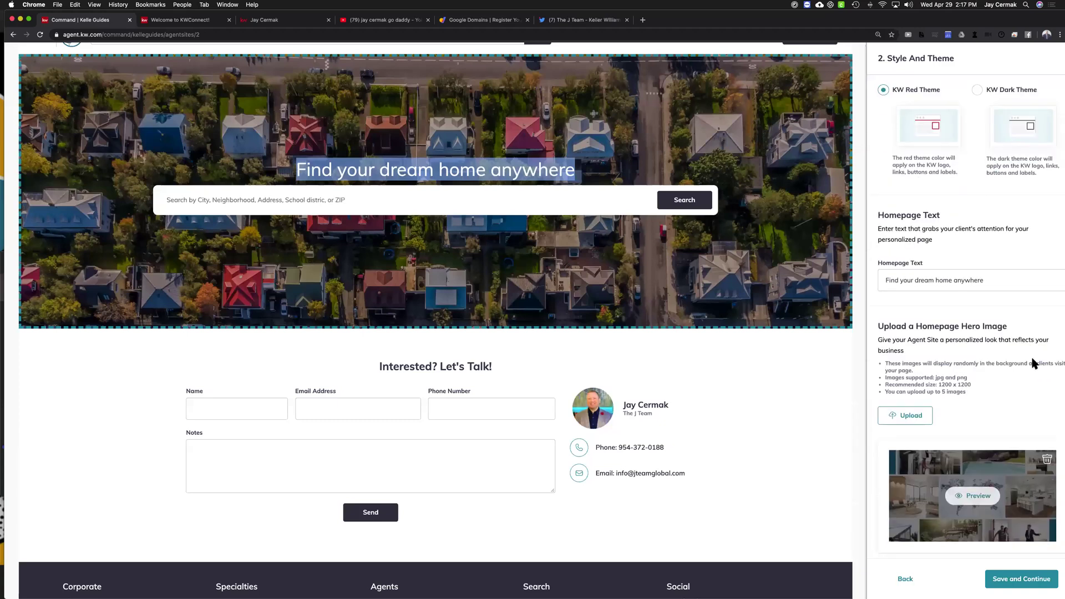
{"action": "scroll", "coordinate": [1033, 361], "scroll_direction": "down", "scroll_amount": 1}
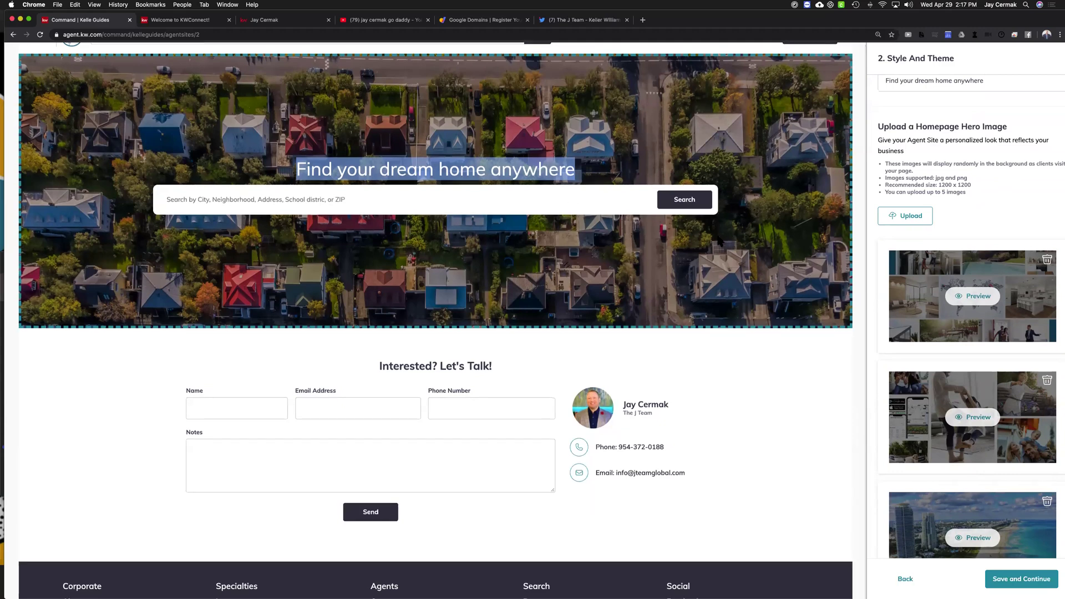
{"action": "scroll", "coordinate": [1029, 196], "scroll_direction": "down", "scroll_amount": 1}
{"action": "left_click_drag", "start_coordinate": [971, 191], "coordinate": [929, 192]}
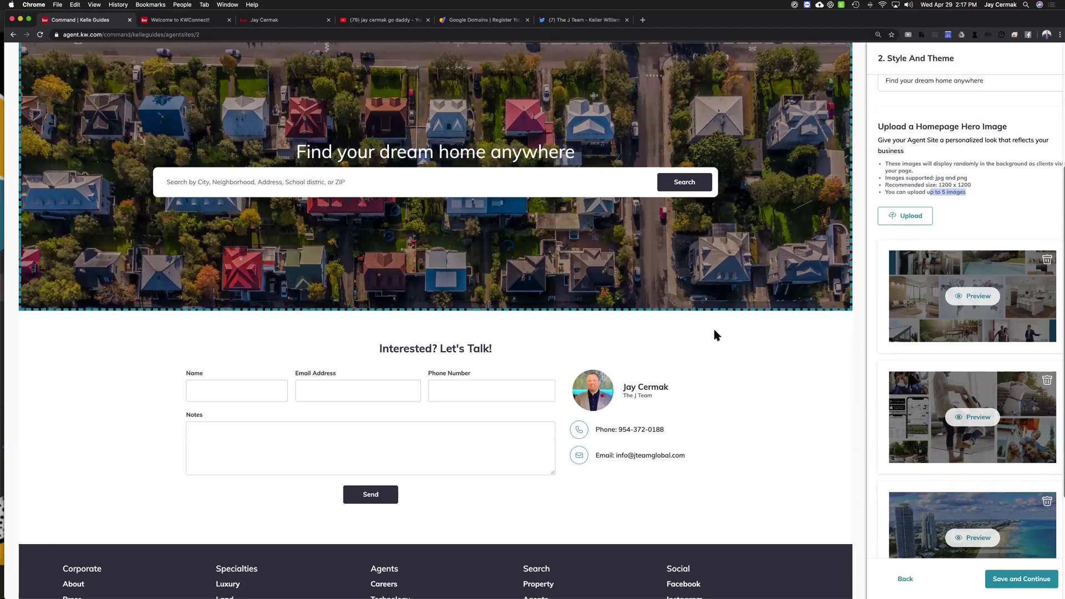
{"action": "left_click", "coordinate": [991, 298]}
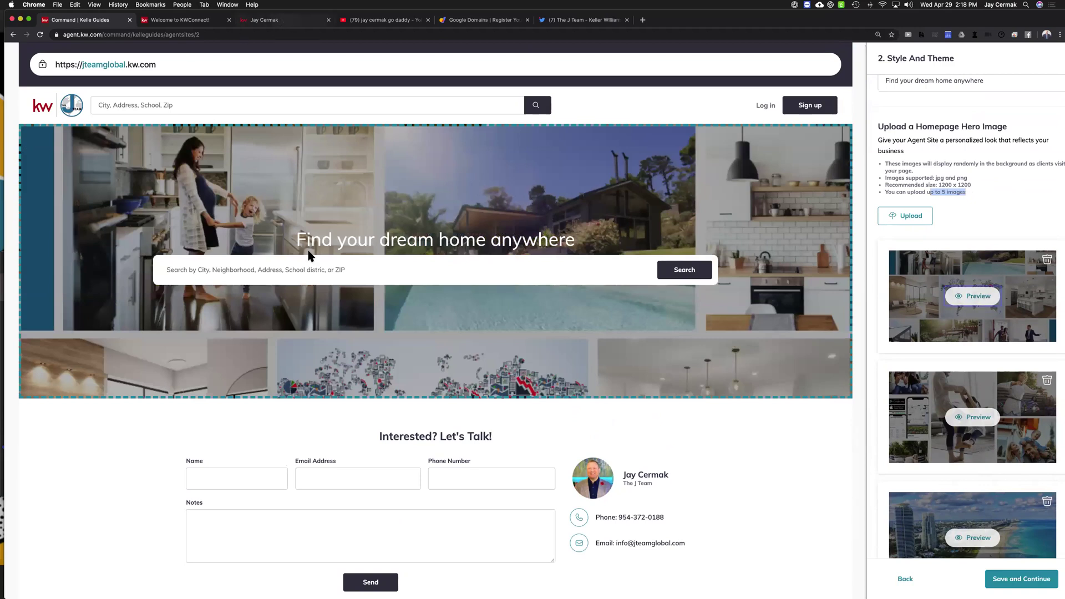
Look over the live homepage, dismissing its search suggestions, then return to the editor
{"action": "left_click", "coordinate": [280, 19]}
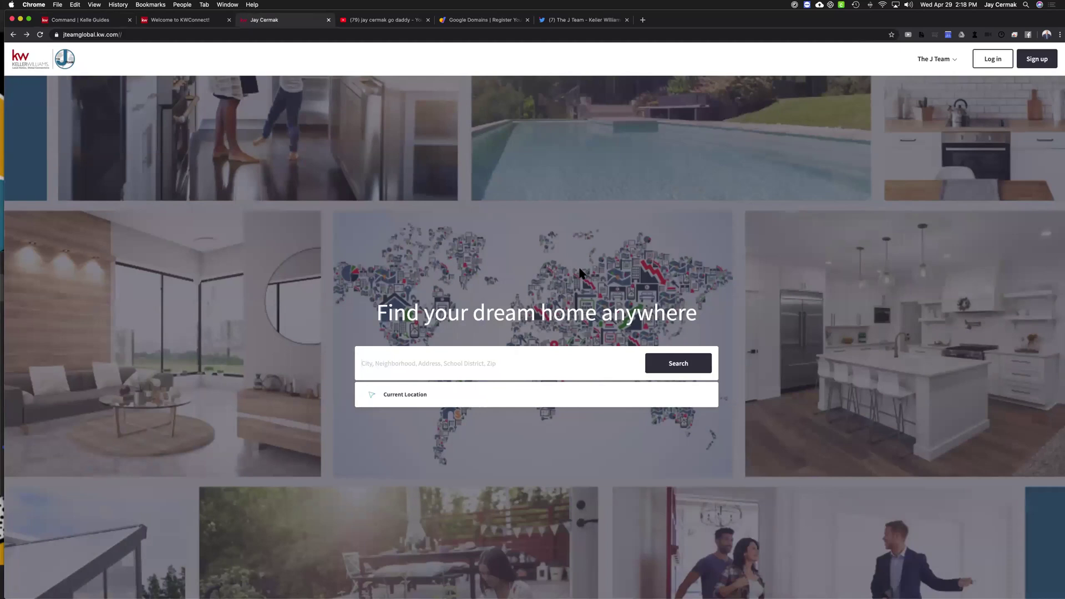
{"action": "left_click", "coordinate": [249, 295]}
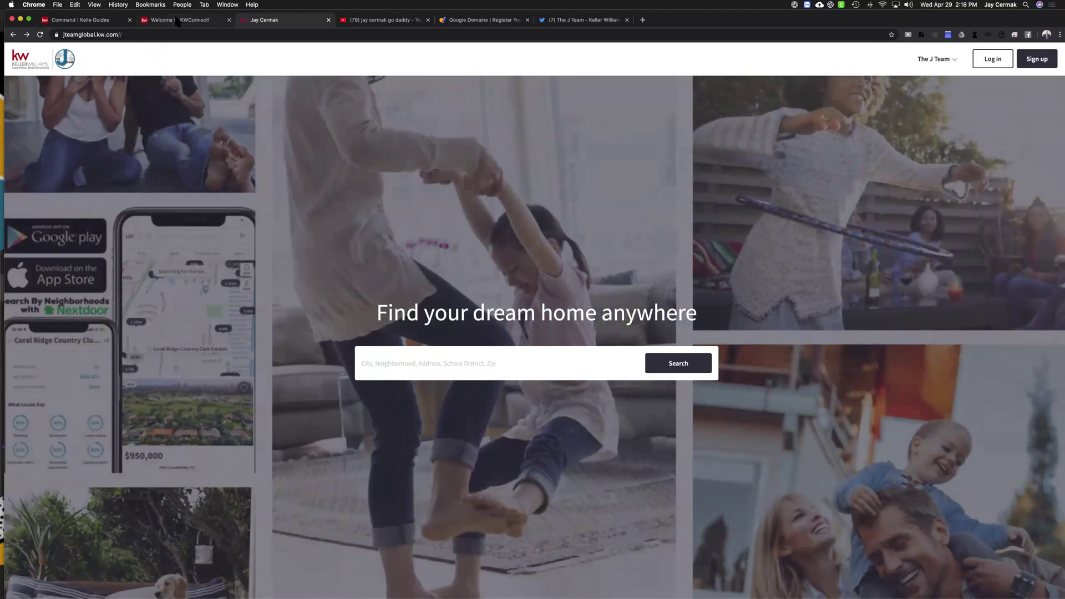
{"action": "left_click", "coordinate": [70, 21]}
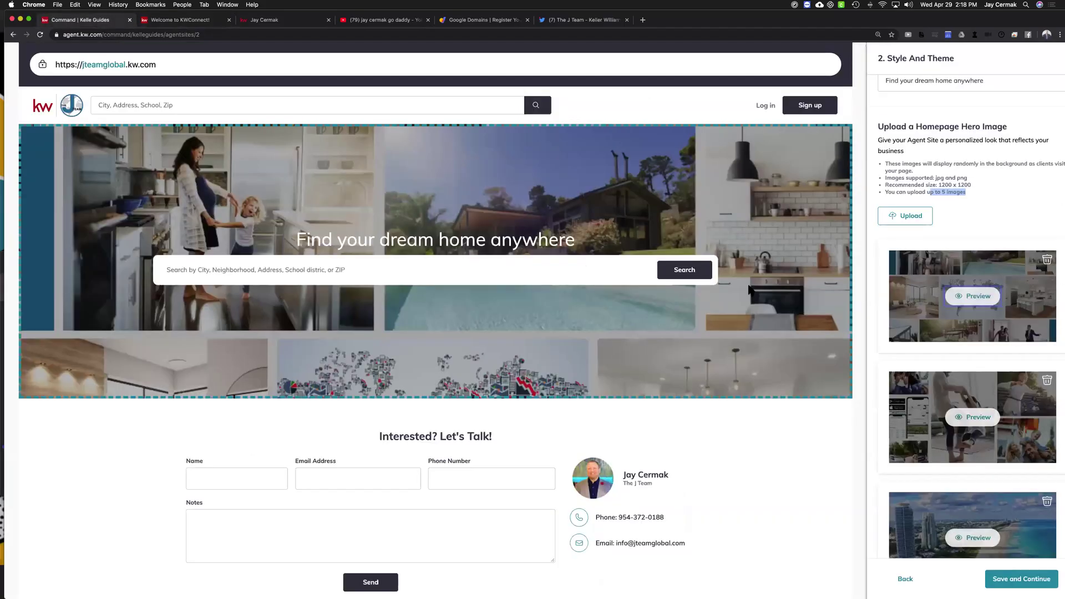
Preview the family photo collage as hero and narrow the browser window leftward
{"action": "left_click", "coordinate": [966, 418]}
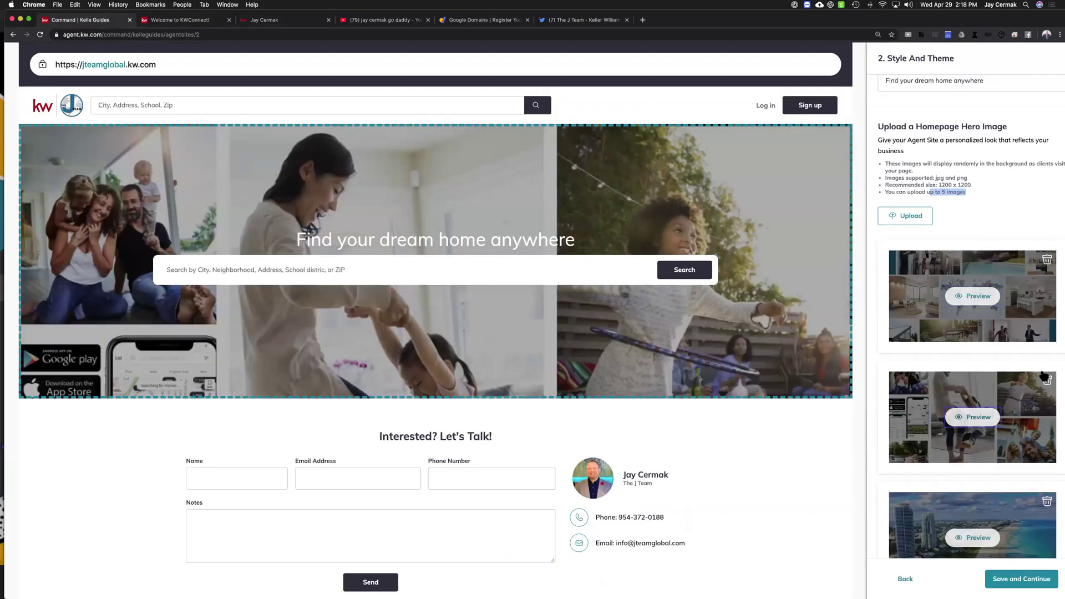
{"action": "left_click", "coordinate": [958, 278]}
{"action": "double_click", "coordinate": [968, 196]}
{"action": "left_click_drag", "start_coordinate": [4, 226], "coordinate": [187, 234]}
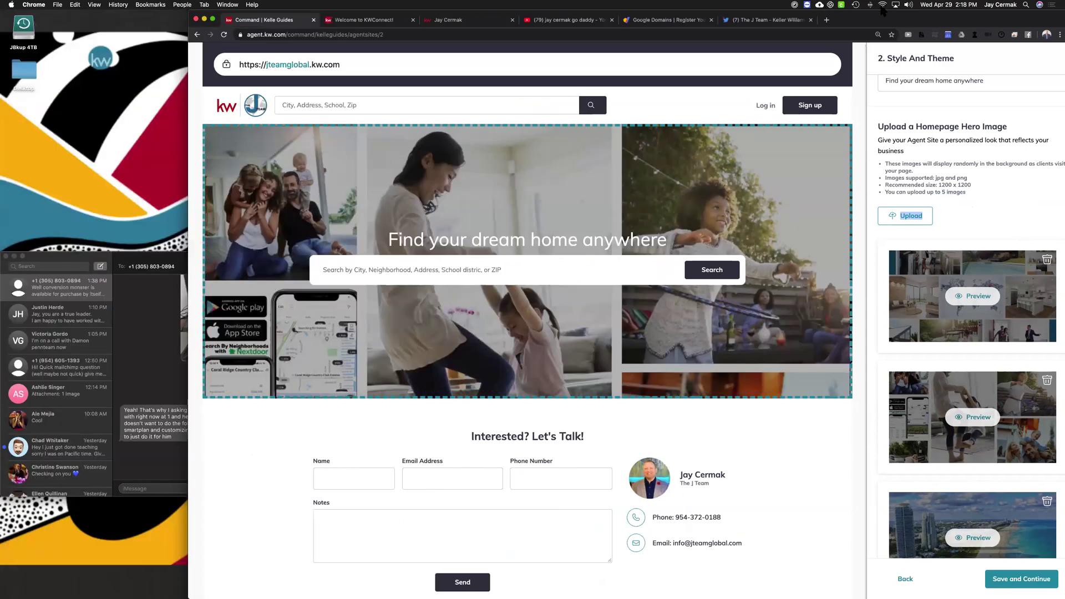
{"action": "left_click_drag", "start_coordinate": [868, 18], "coordinate": [715, 19]}
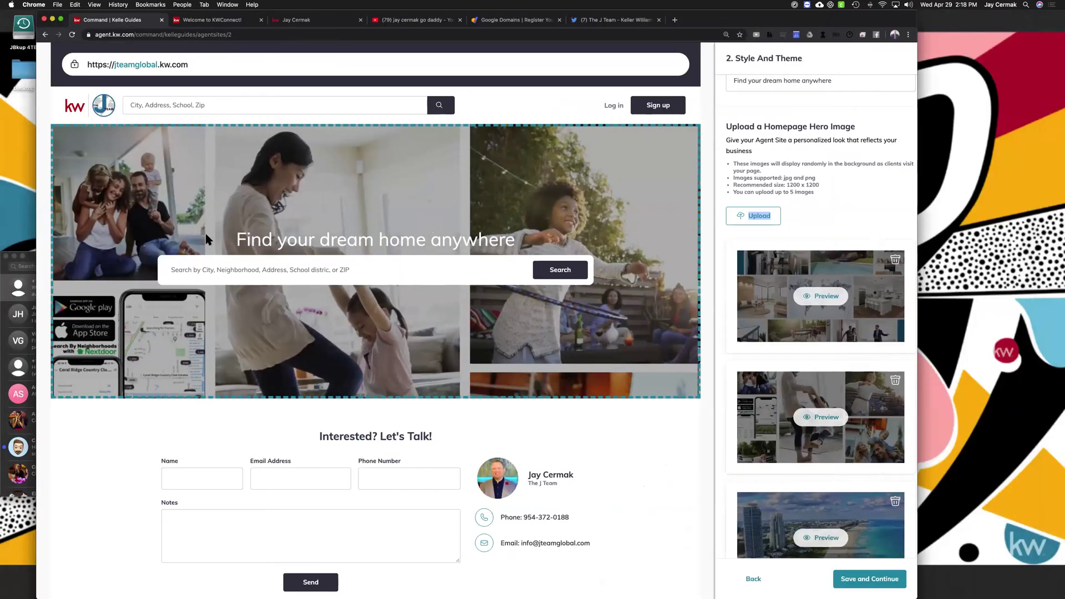
Preview the Miami beach aerial as the hero image, then open a new browser tab
{"action": "scroll", "coordinate": [841, 430], "scroll_direction": "down", "scroll_amount": 3}
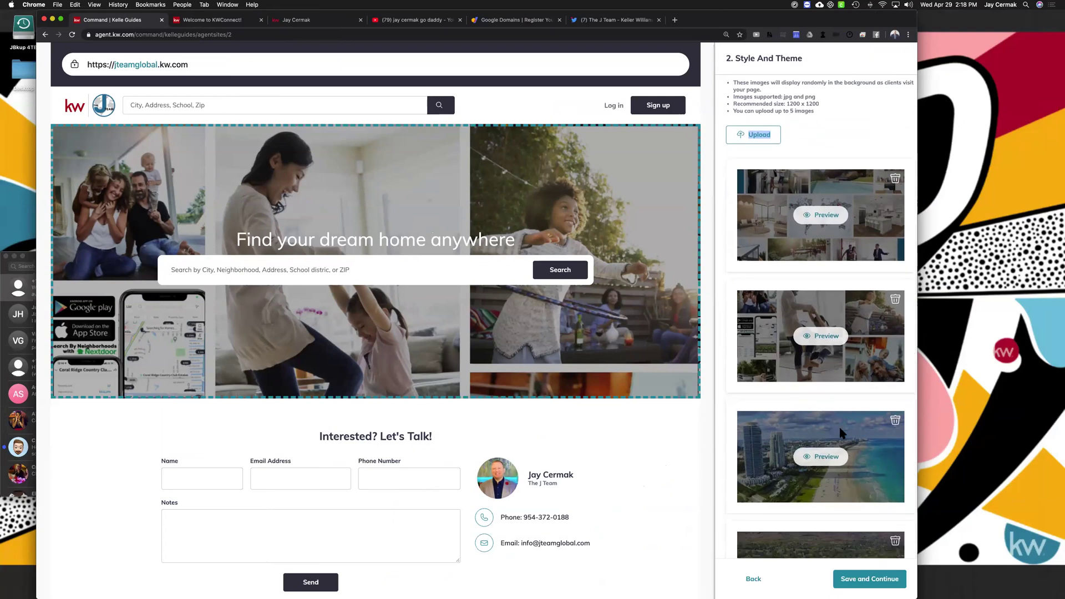
{"action": "left_click", "coordinate": [835, 416]}
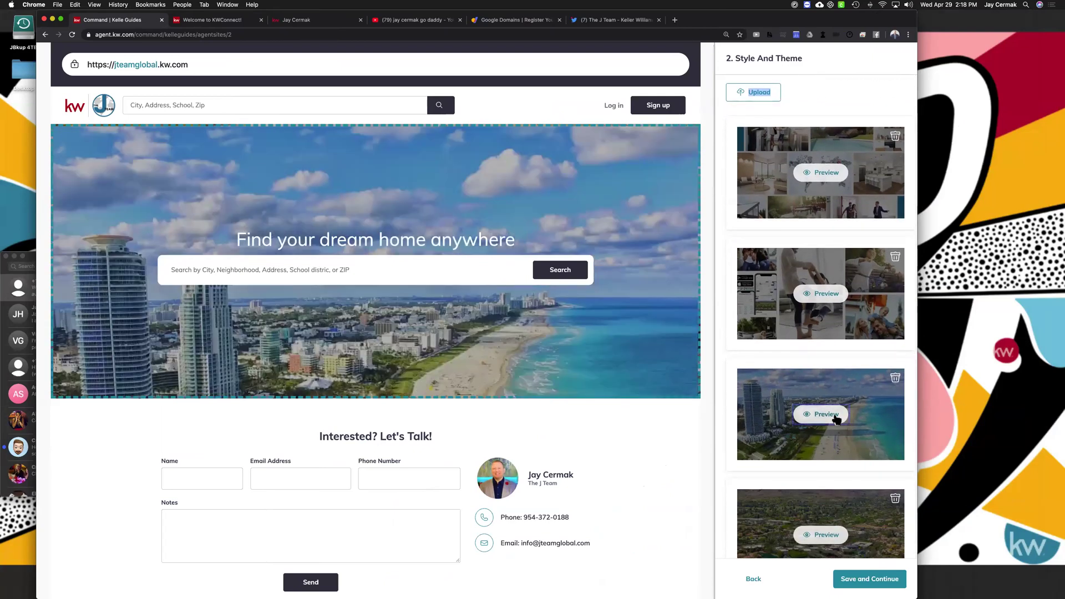
{"action": "scroll", "coordinate": [835, 424], "scroll_direction": "down", "scroll_amount": 3}
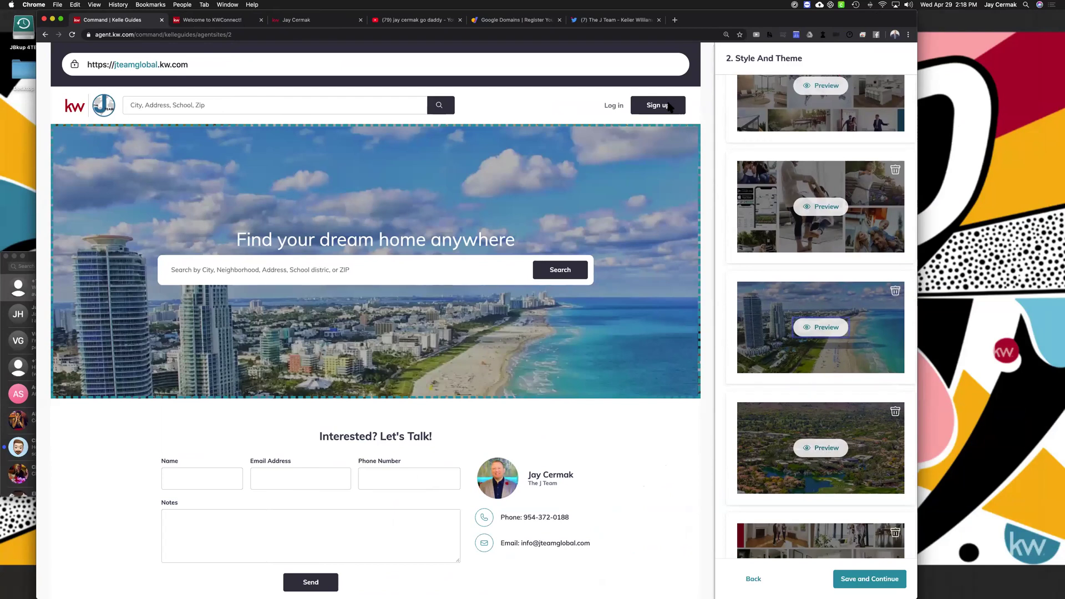
{"action": "left_click", "coordinate": [675, 20]}
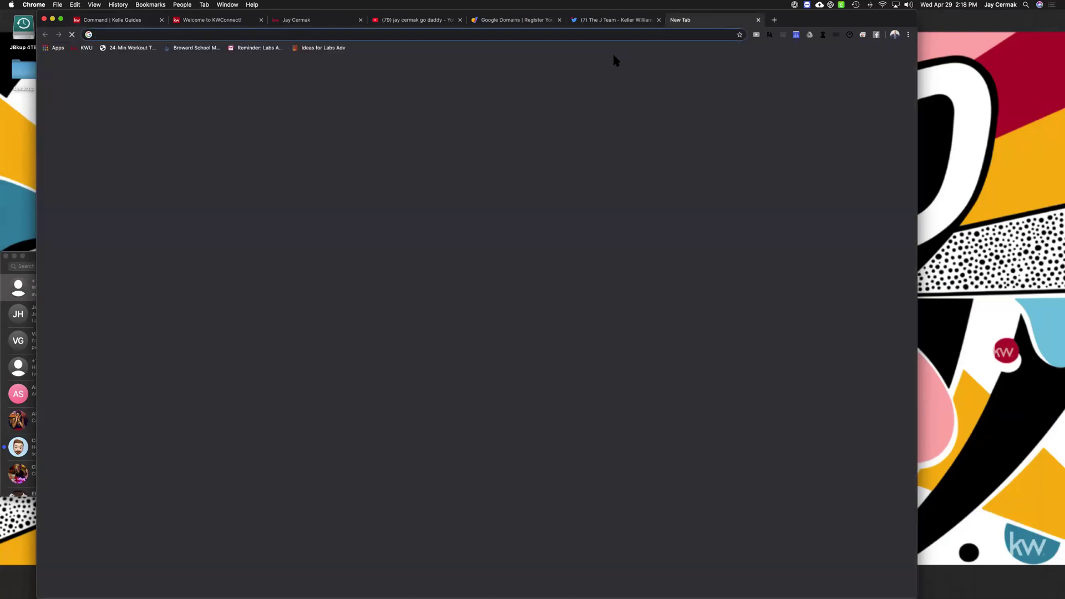
Load Pixabay in the new tab, then go back to the Command | Kelle Guides editor
{"action": "type", "text": "pixa"}
{"action": "key", "text": "Return"}
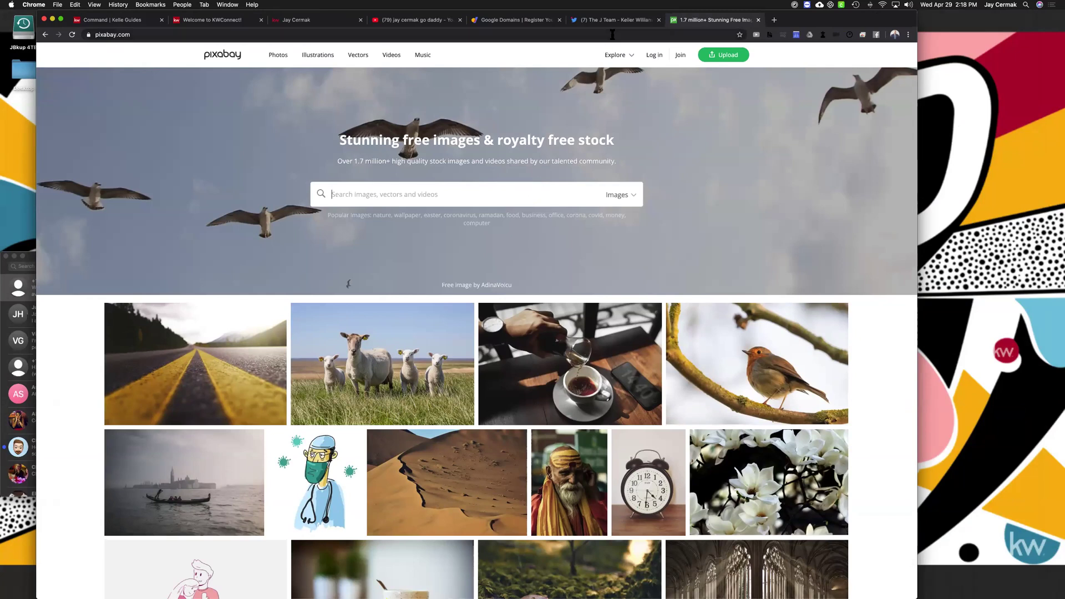
{"action": "left_click", "coordinate": [131, 21]}
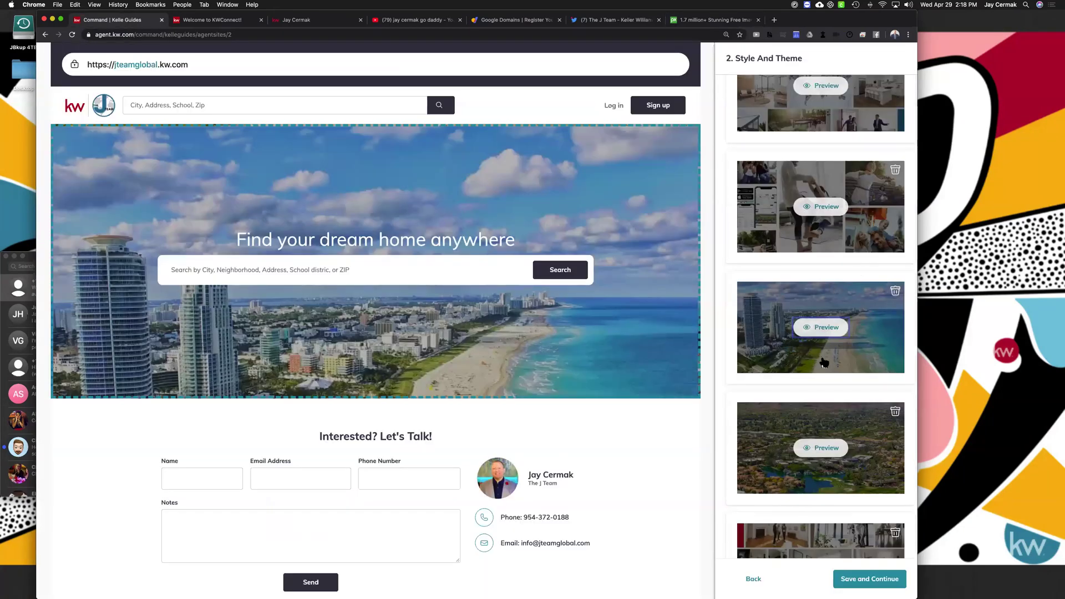
Preview the desert mountain town and interior collage heroes, then view the existing jteamglobal site
{"action": "scroll", "coordinate": [824, 362], "scroll_direction": "down", "scroll_amount": 2}
{"action": "left_click", "coordinate": [831, 365]}
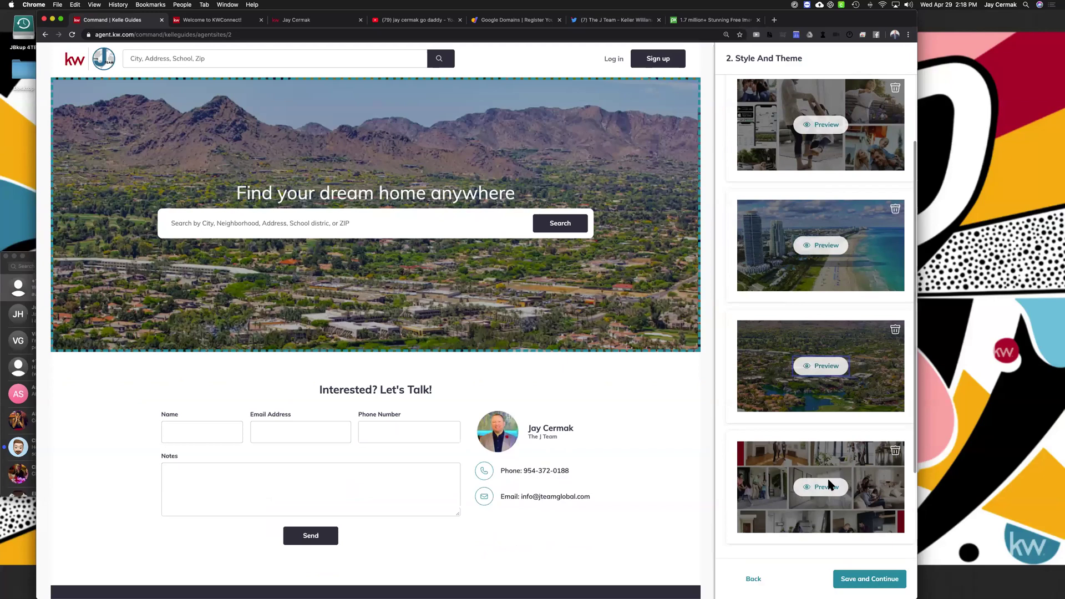
{"action": "left_click", "coordinate": [826, 487]}
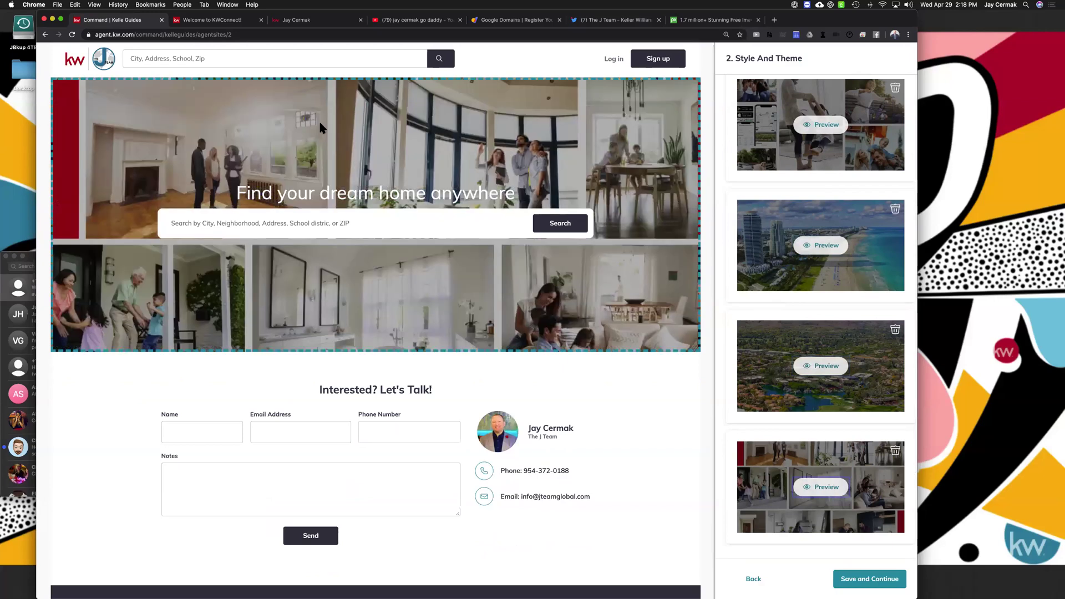
{"action": "scroll", "coordinate": [433, 263], "scroll_direction": "down", "scroll_amount": 1}
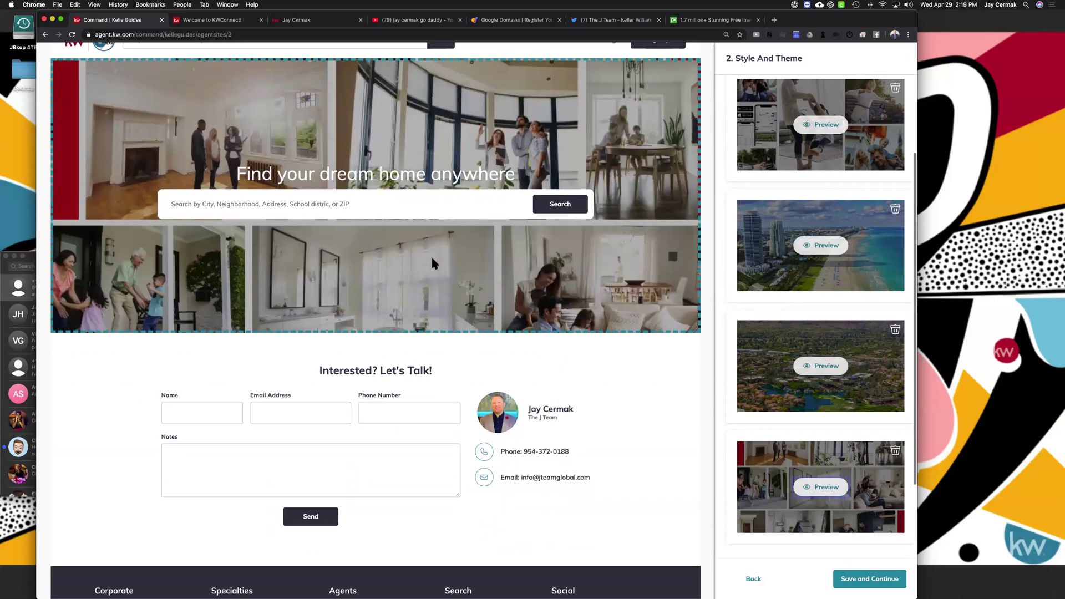
{"action": "scroll", "coordinate": [433, 262], "scroll_direction": "up", "scroll_amount": 6}
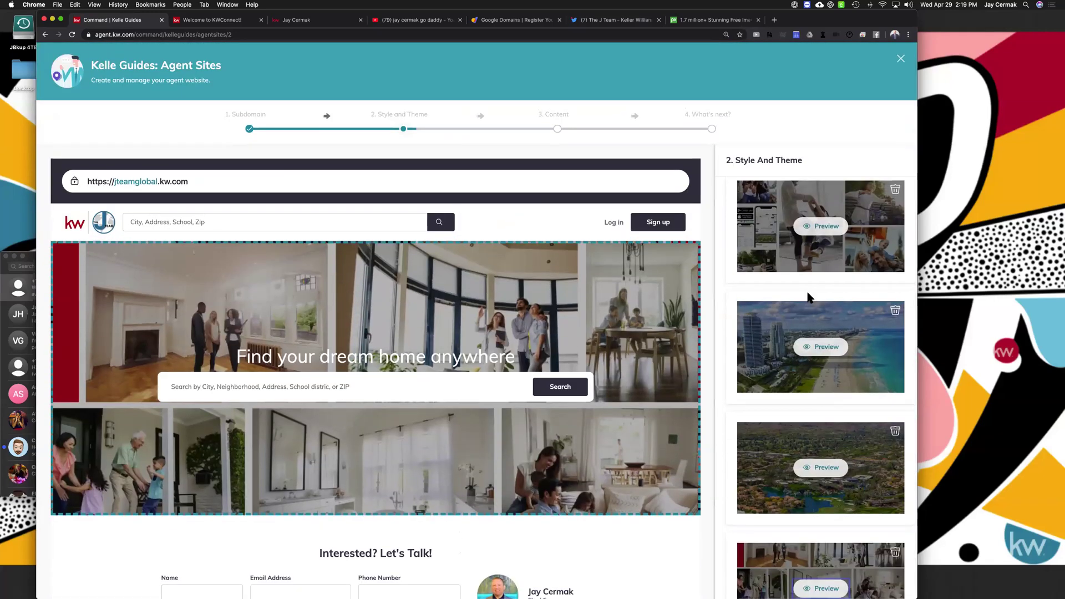
{"action": "scroll", "coordinate": [808, 298], "scroll_direction": "down", "scroll_amount": 3}
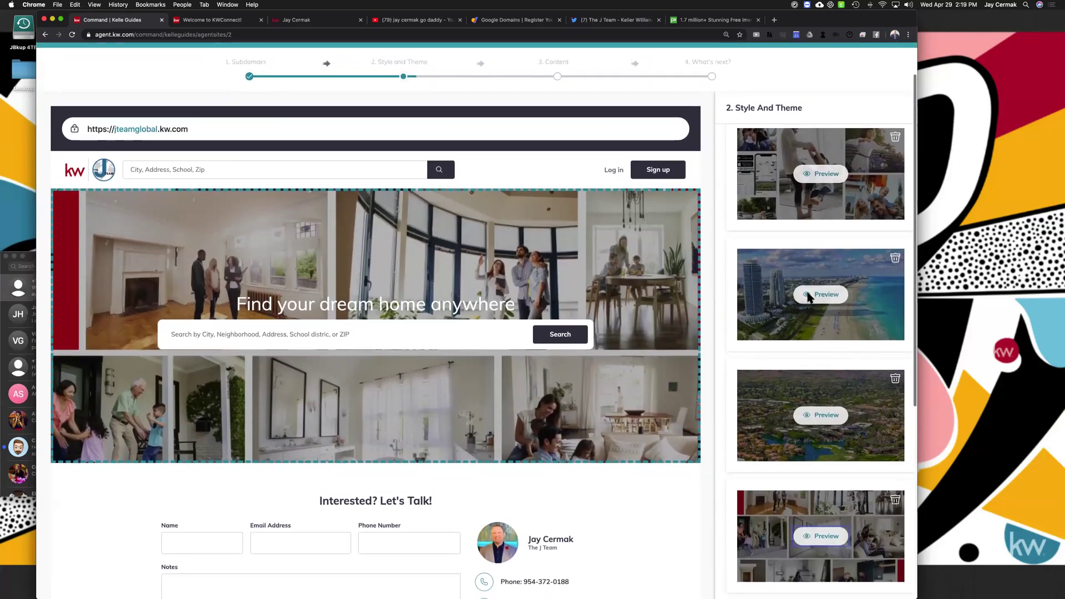
{"action": "scroll", "coordinate": [808, 297], "scroll_direction": "up", "scroll_amount": 1}
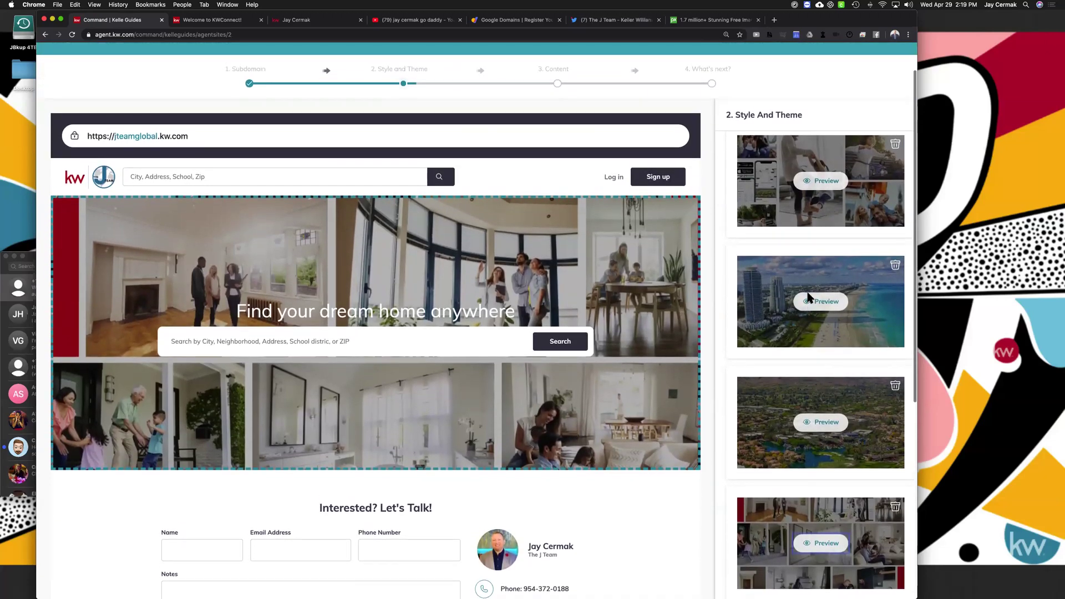
{"action": "scroll", "coordinate": [789, 180], "scroll_direction": "up", "scroll_amount": 1}
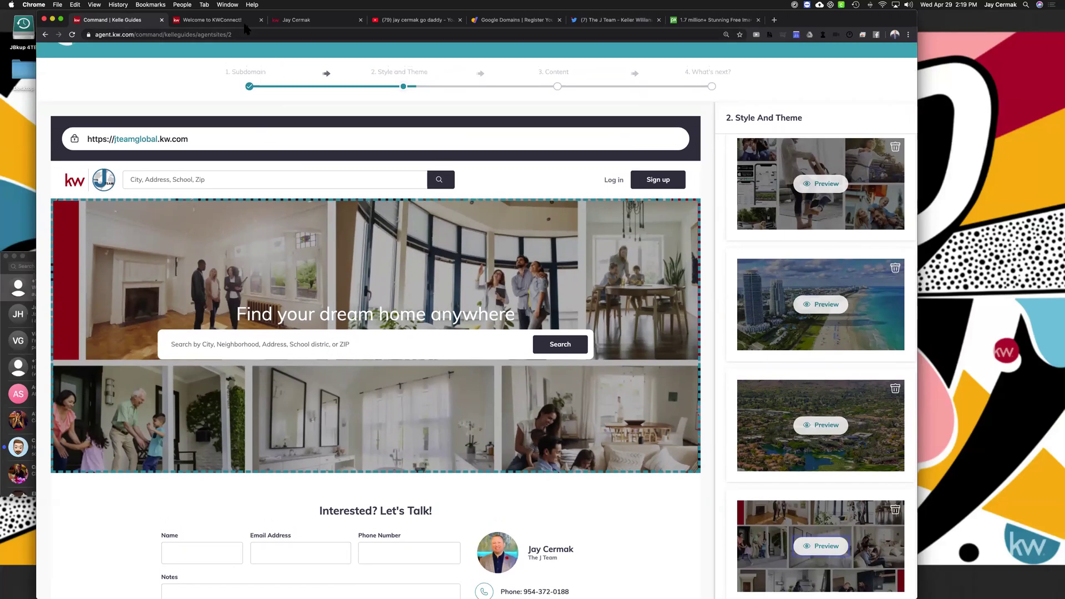
{"action": "left_click", "coordinate": [337, 19]}
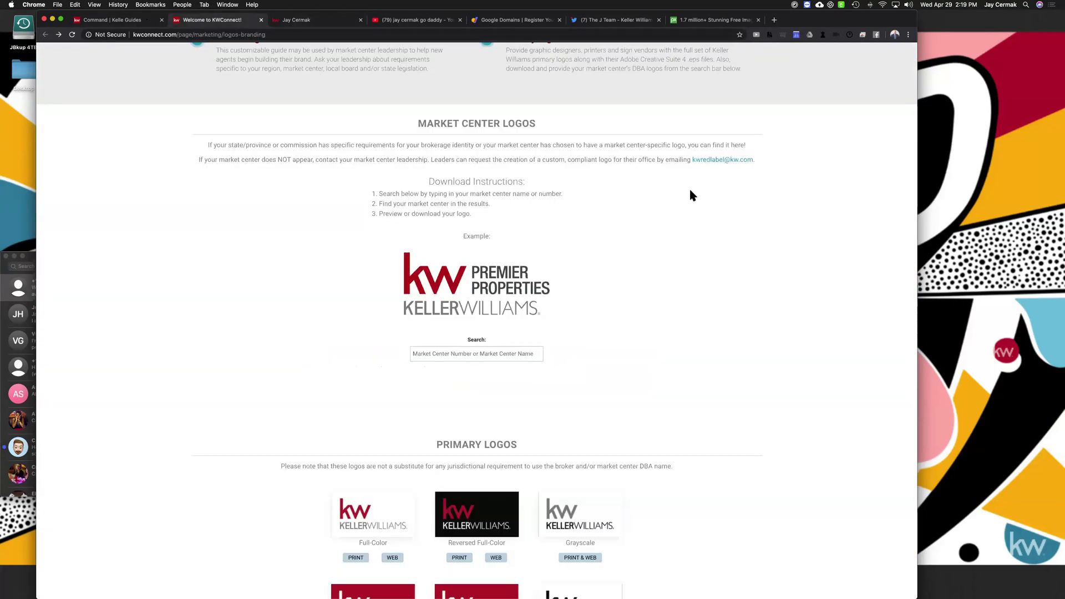
Switch to the KWConnect tab and load agent.kw.com from its address bar
{"action": "left_click", "coordinate": [137, 20]}
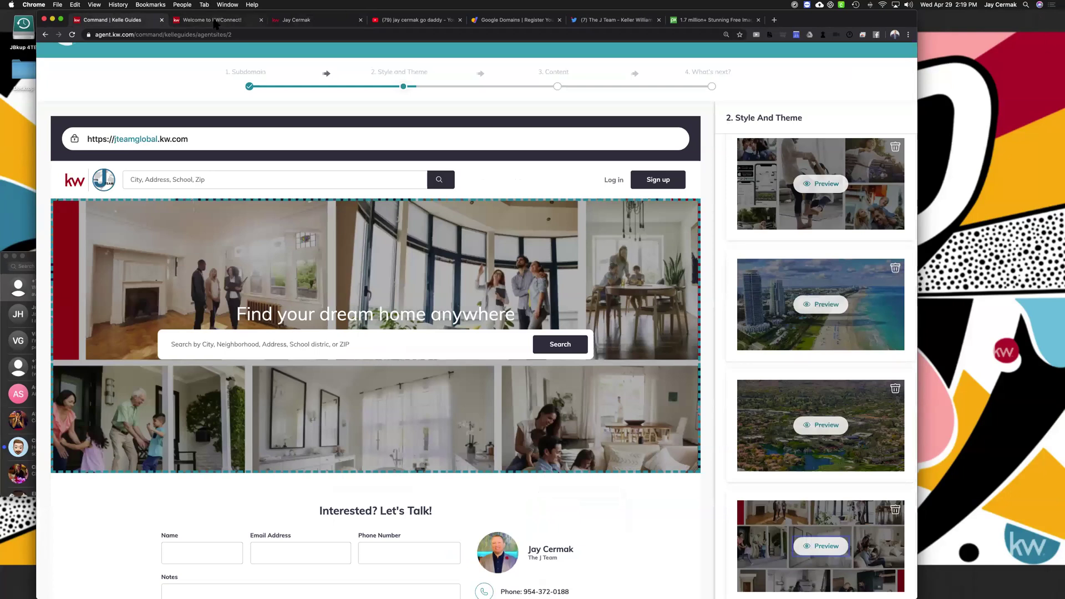
{"action": "left_click", "coordinate": [216, 21]}
{"action": "left_click", "coordinate": [215, 34]}
{"action": "type", "text": "deis"}
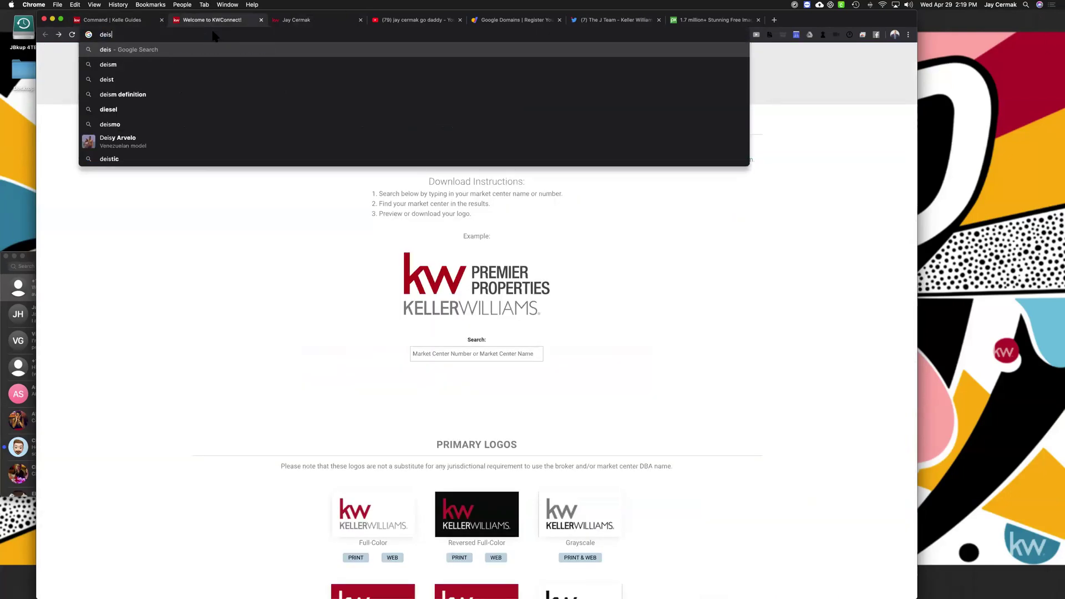
{"action": "key", "text": "BackSpace"}
{"action": "key", "text": "BackSpace"}
{"action": "key", "text": "BackSpace"}
{"action": "key", "text": "BackSpace"}
{"action": "type", "text": "ag"}
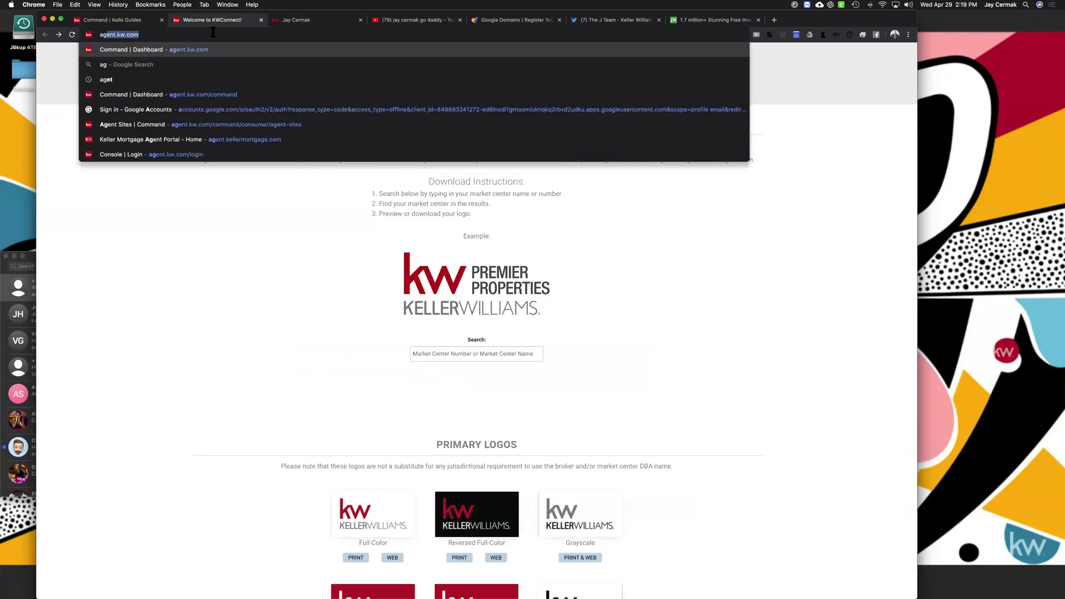
{"action": "type", "text": "e"}
{"action": "key", "text": "Return"}
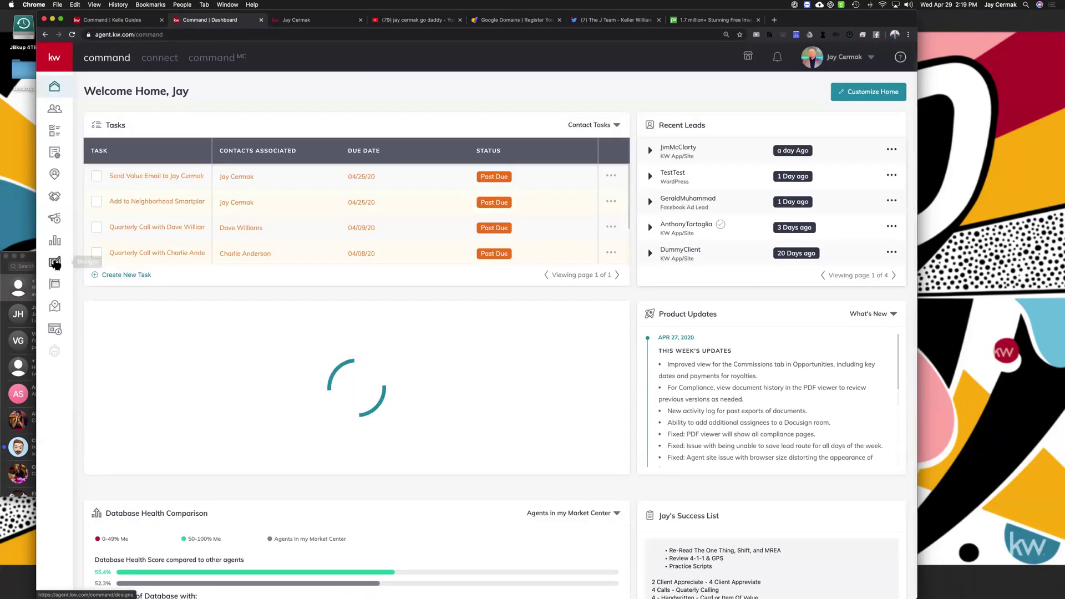
Open Photo-Grid_01 from page 2 of the Social designs and show the company House Types folder
{"action": "left_click", "coordinate": [54, 263]}
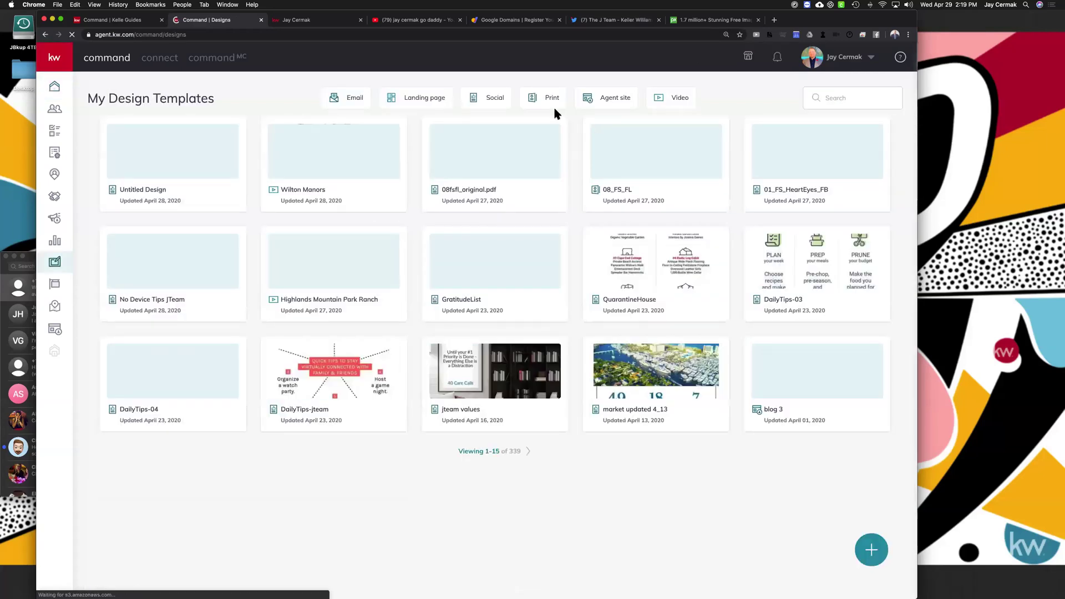
{"action": "left_click", "coordinate": [489, 99]}
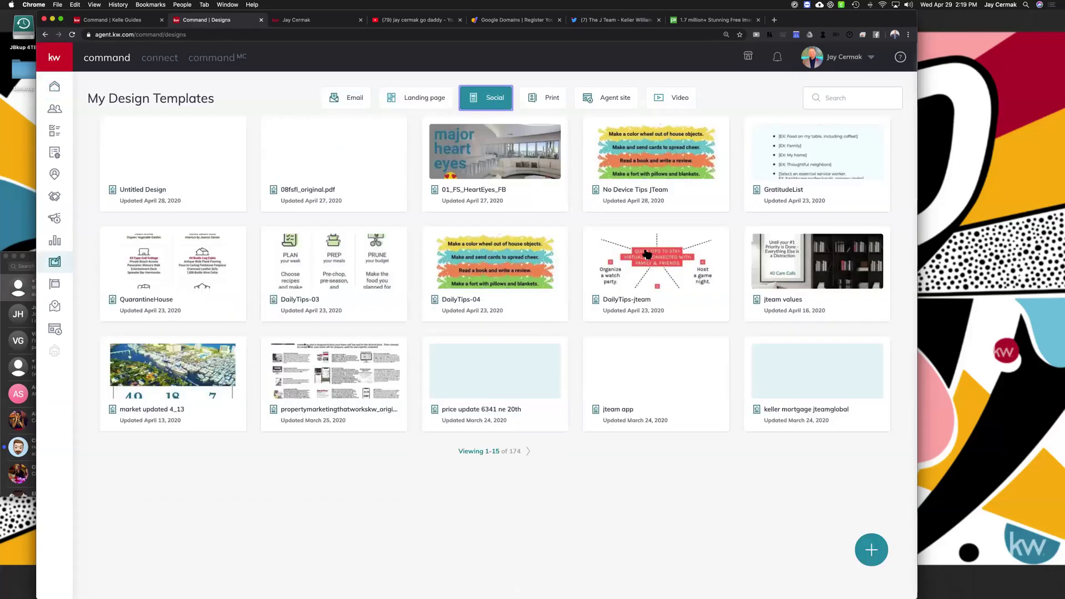
{"action": "left_click", "coordinate": [528, 451]}
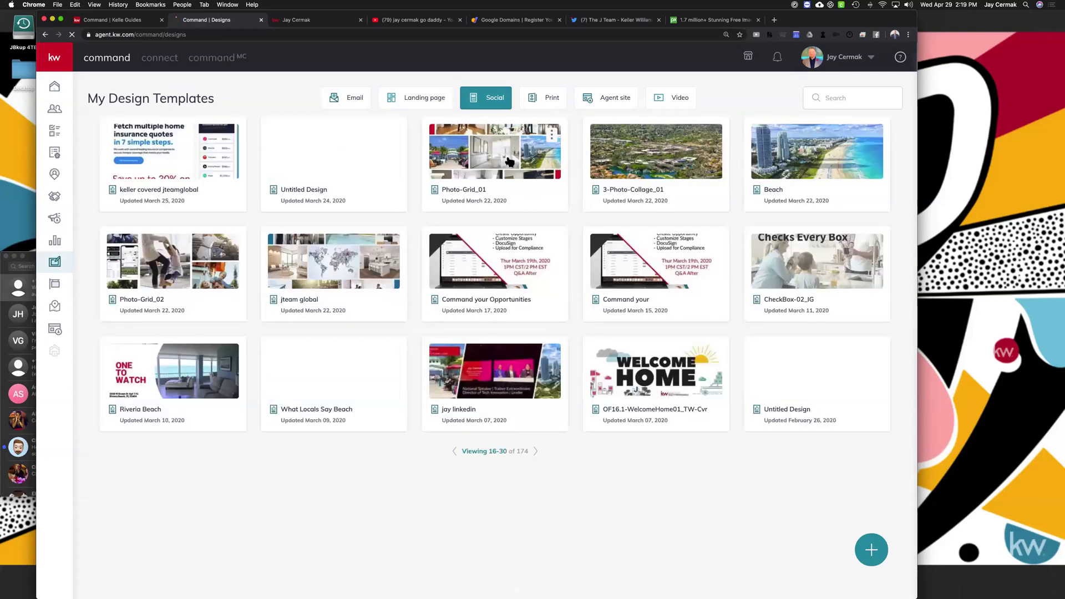
{"action": "left_click", "coordinate": [509, 161]}
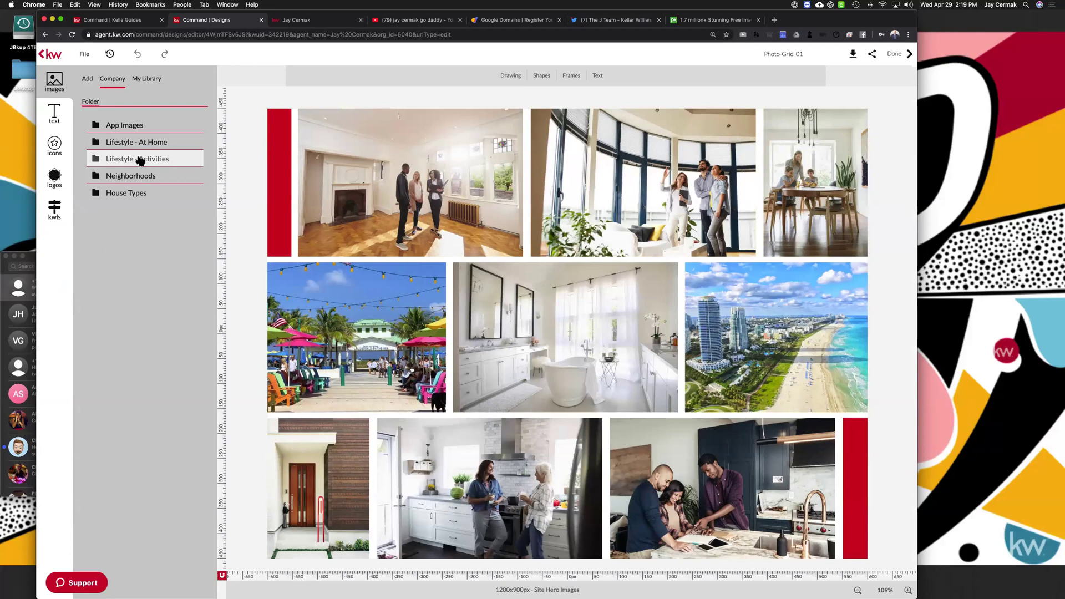
{"action": "left_click", "coordinate": [137, 195]}
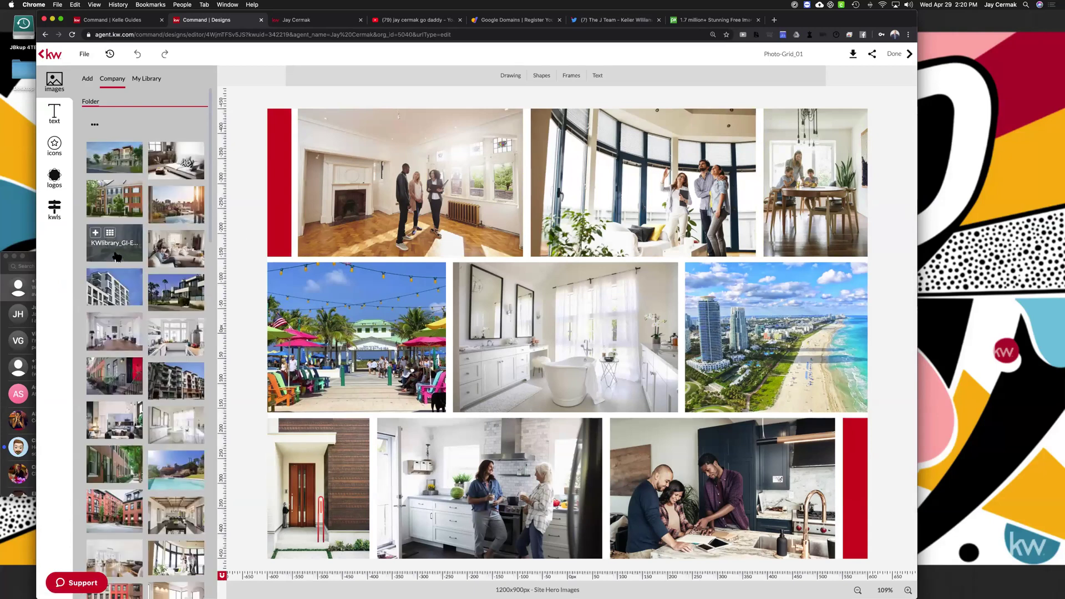
Place the woman-in-a-garden photo in the collage's middle-left cell
{"action": "scroll", "coordinate": [117, 256], "scroll_direction": "down", "scroll_amount": 3}
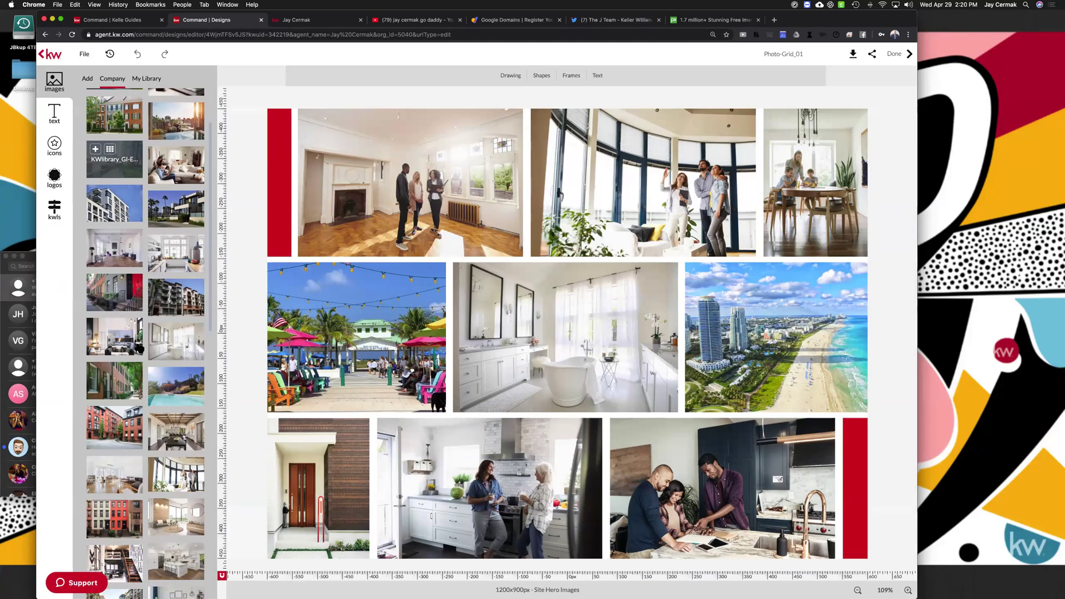
{"action": "scroll", "coordinate": [167, 400], "scroll_direction": "down", "scroll_amount": 5}
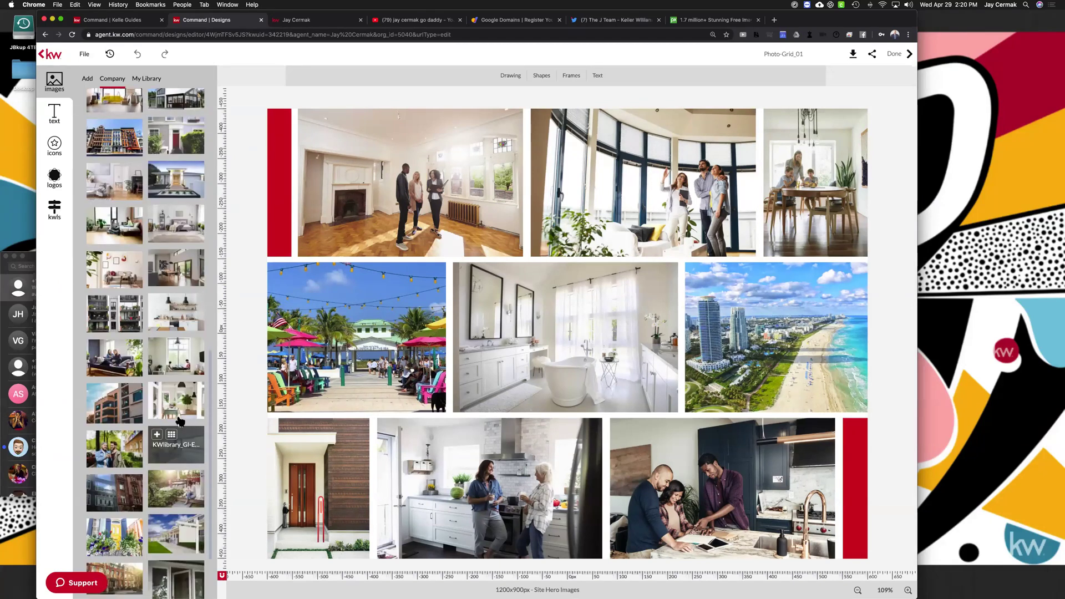
{"action": "scroll", "coordinate": [178, 429], "scroll_direction": "down", "scroll_amount": 1}
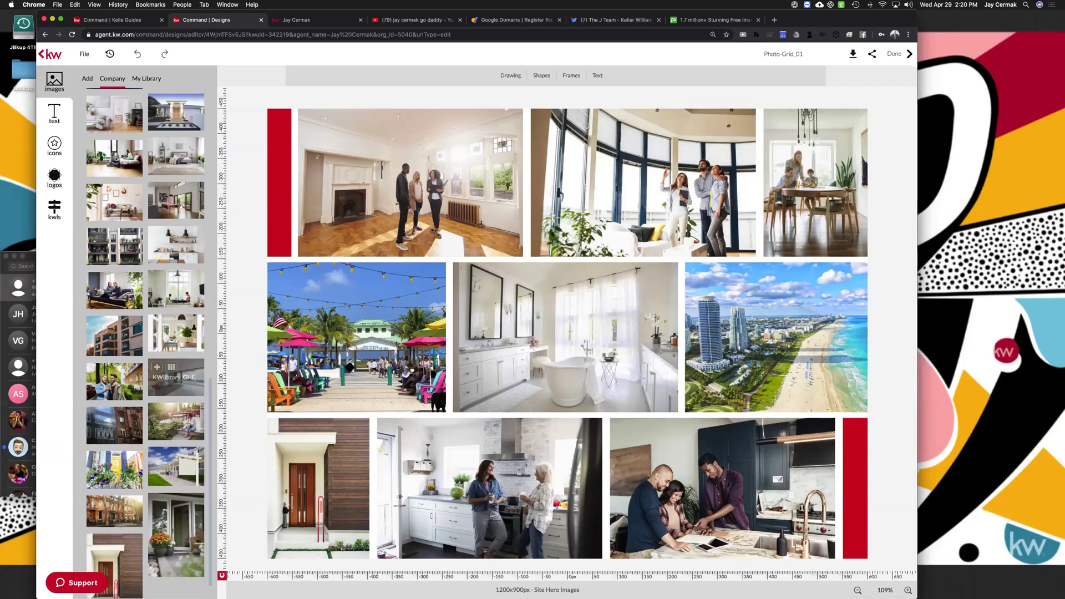
{"action": "left_click_drag", "start_coordinate": [350, 367], "coordinate": [351, 366]}
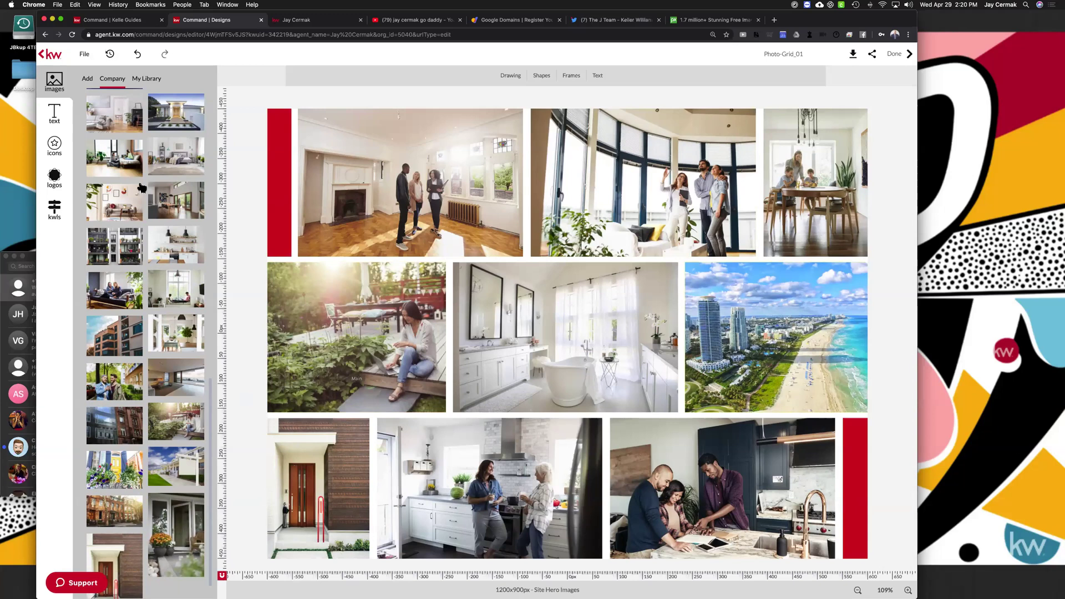
Place the child-on-a-swing photo from another company folder in the middle-right cell and adjust its framing
{"action": "scroll", "coordinate": [142, 188], "scroll_direction": "up", "scroll_amount": 12}
{"action": "left_click", "coordinate": [97, 127]}
{"action": "left_click", "coordinate": [127, 145]}
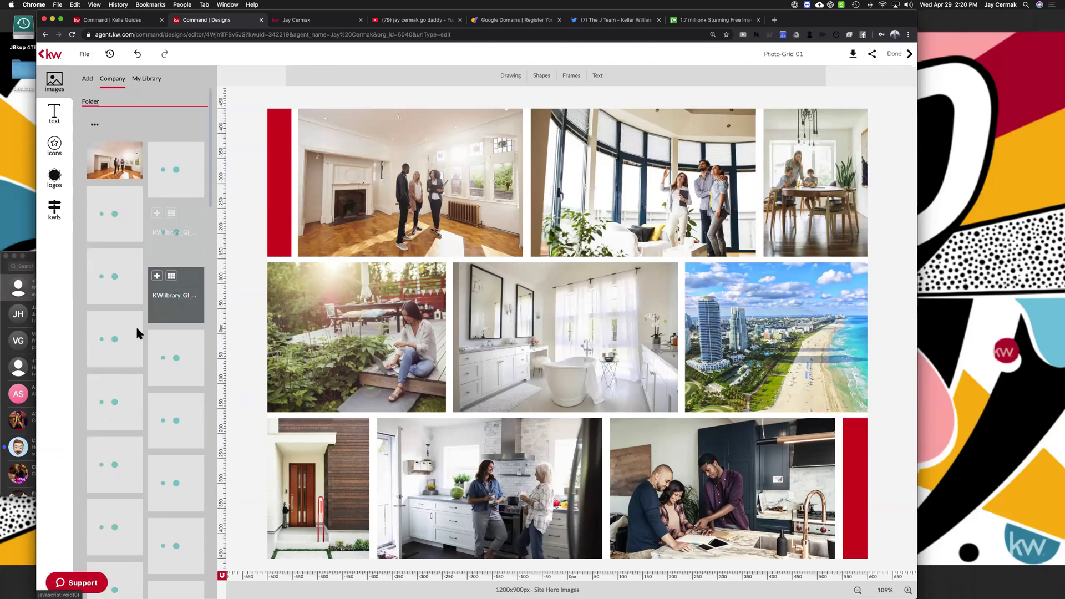
{"action": "scroll", "coordinate": [124, 467], "scroll_direction": "down", "scroll_amount": 3}
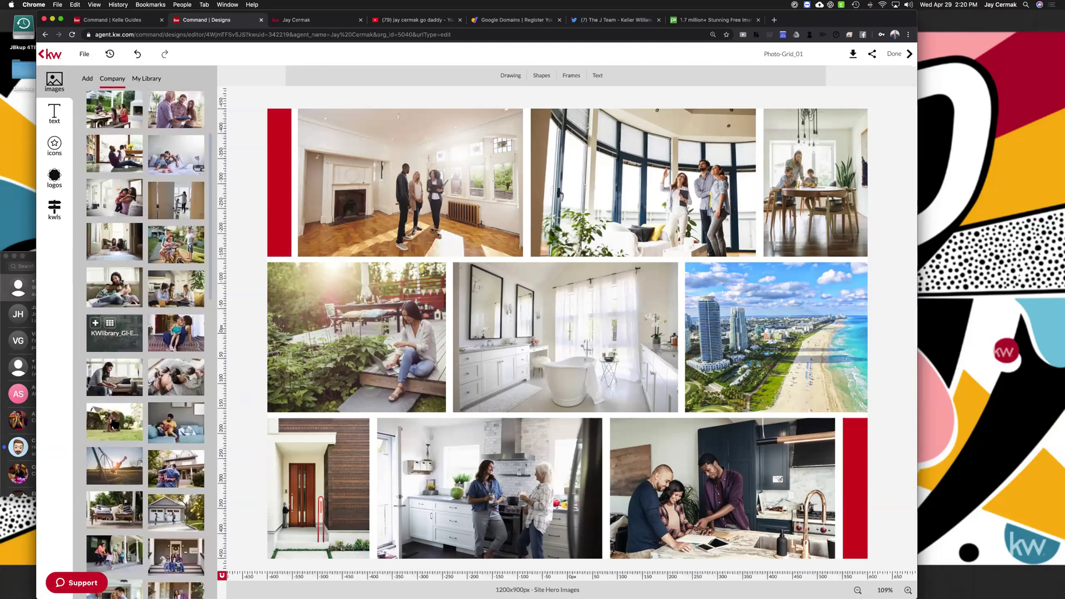
{"action": "left_click_drag", "start_coordinate": [779, 353], "coordinate": [793, 352]}
{"action": "double_click", "coordinate": [782, 349]}
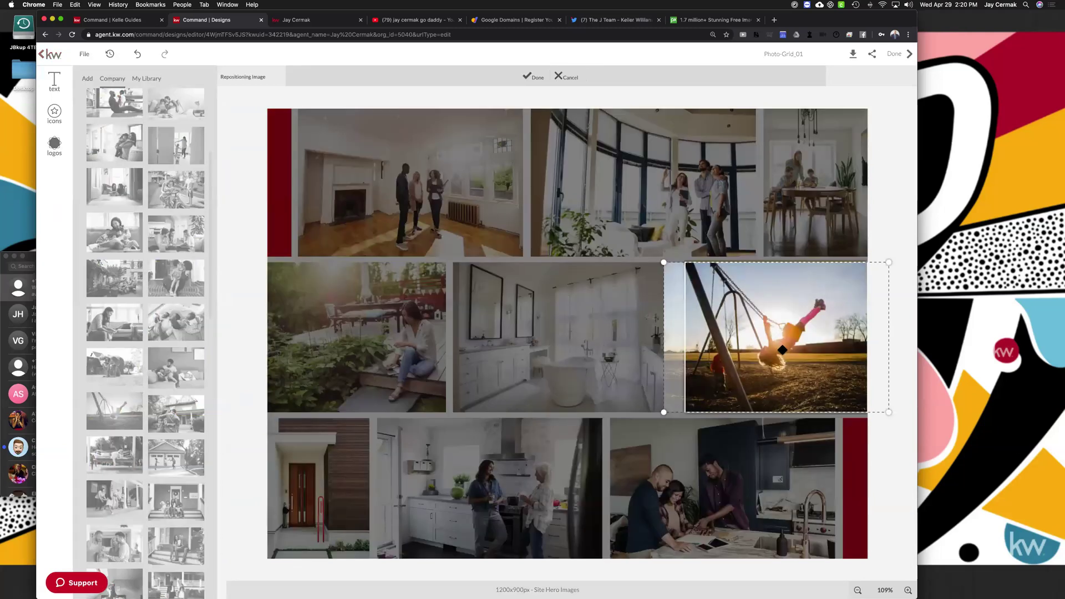
{"action": "left_click", "coordinate": [536, 77]}
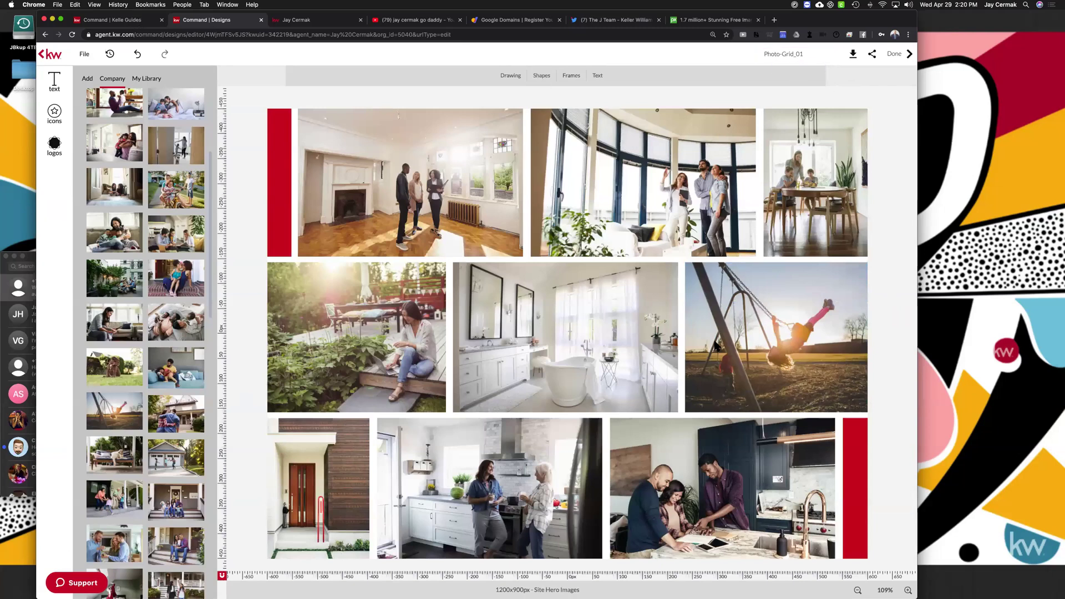
Back in the site builder, preview the first hero image set
{"action": "key", "text": "ctrl+shift+Tab"}
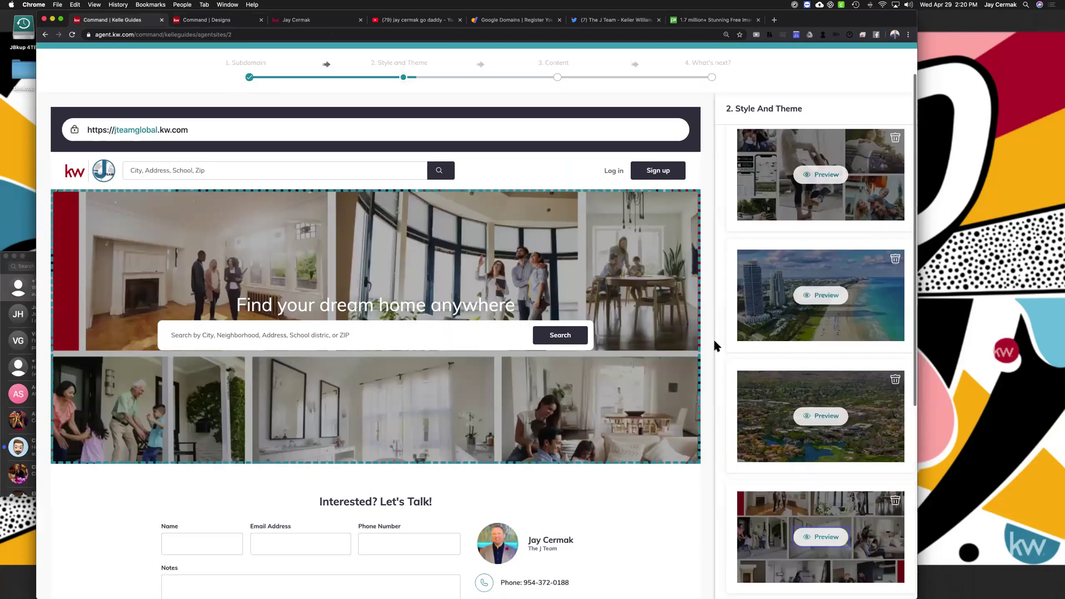
{"action": "scroll", "coordinate": [716, 347], "scroll_direction": "up", "scroll_amount": 1}
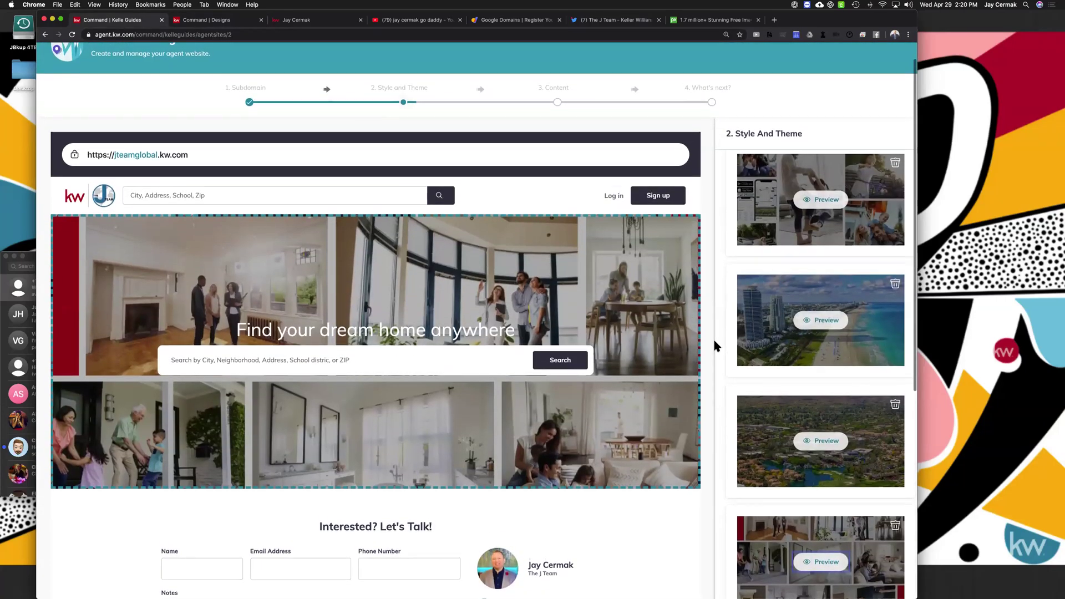
{"action": "scroll", "coordinate": [714, 337], "scroll_direction": "up", "scroll_amount": 1}
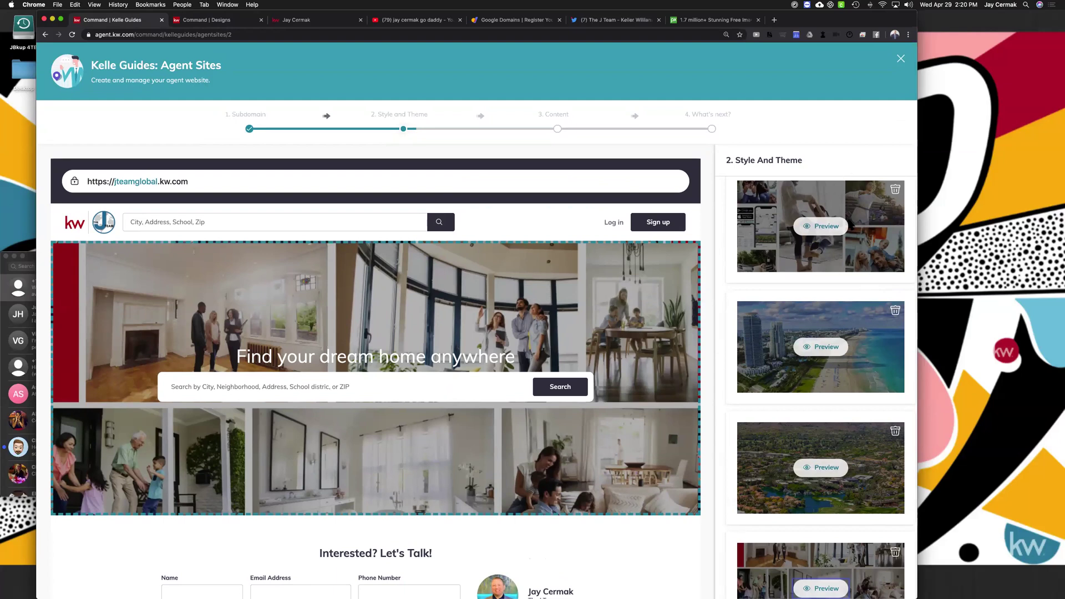
{"action": "left_click", "coordinate": [832, 226]}
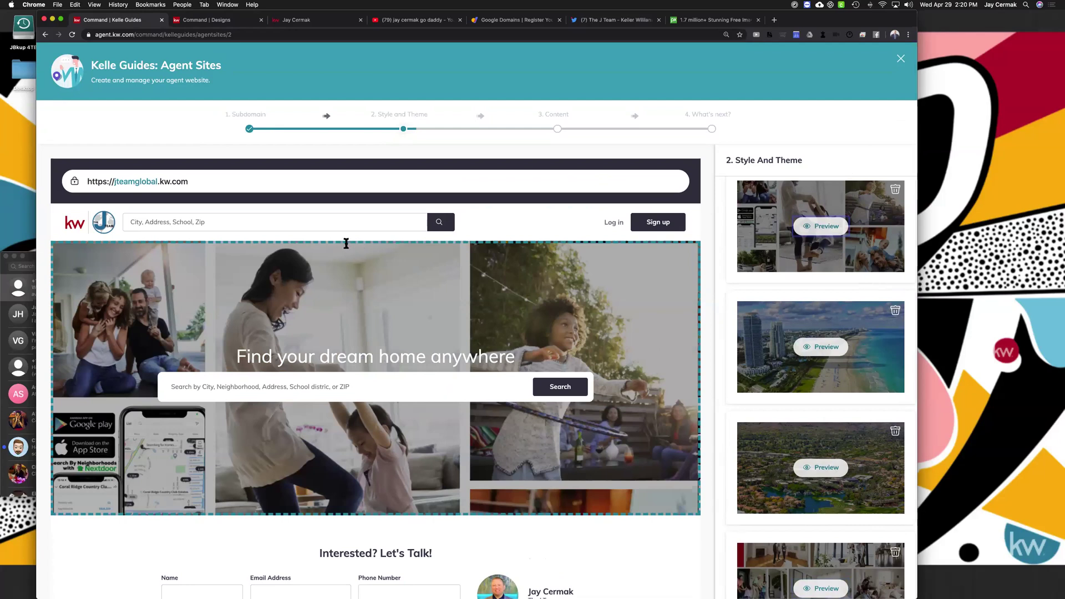
Save the Style and Theme choices and return to the Photo-Grid_01 design
{"action": "scroll", "coordinate": [814, 263], "scroll_direction": "down", "scroll_amount": 10}
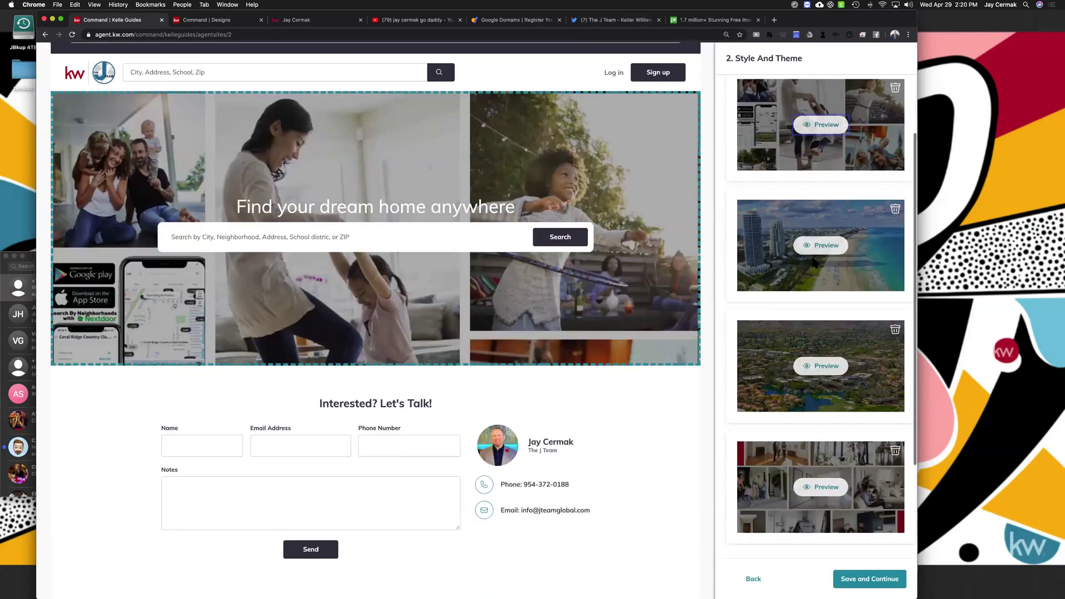
{"action": "scroll", "coordinate": [814, 263], "scroll_direction": "up", "scroll_amount": 5}
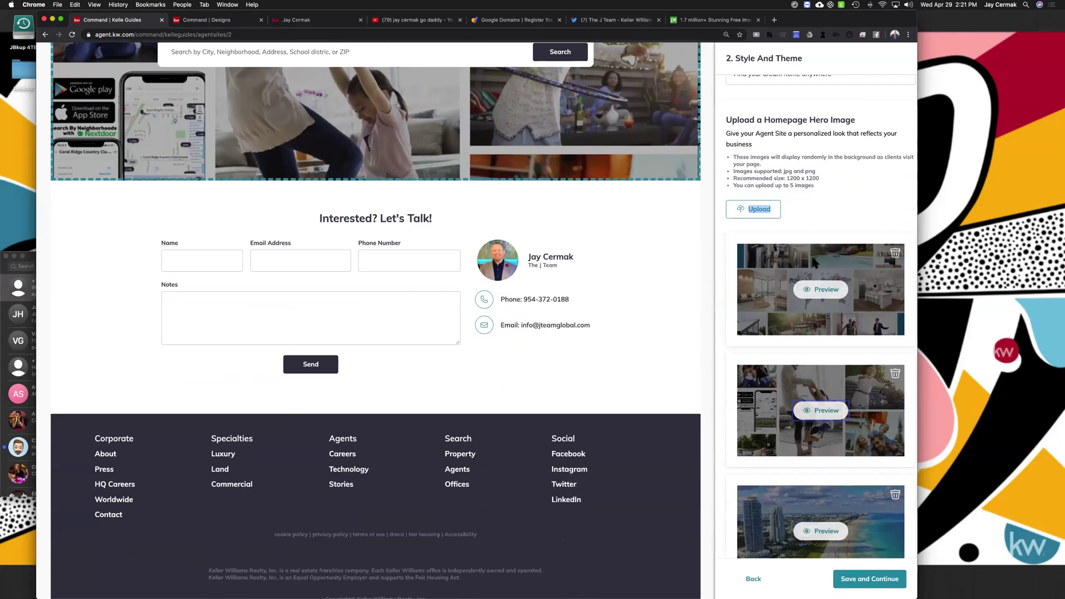
{"action": "scroll", "coordinate": [815, 263], "scroll_direction": "down", "scroll_amount": 4}
{"action": "scroll", "coordinate": [814, 263], "scroll_direction": "up", "scroll_amount": 8}
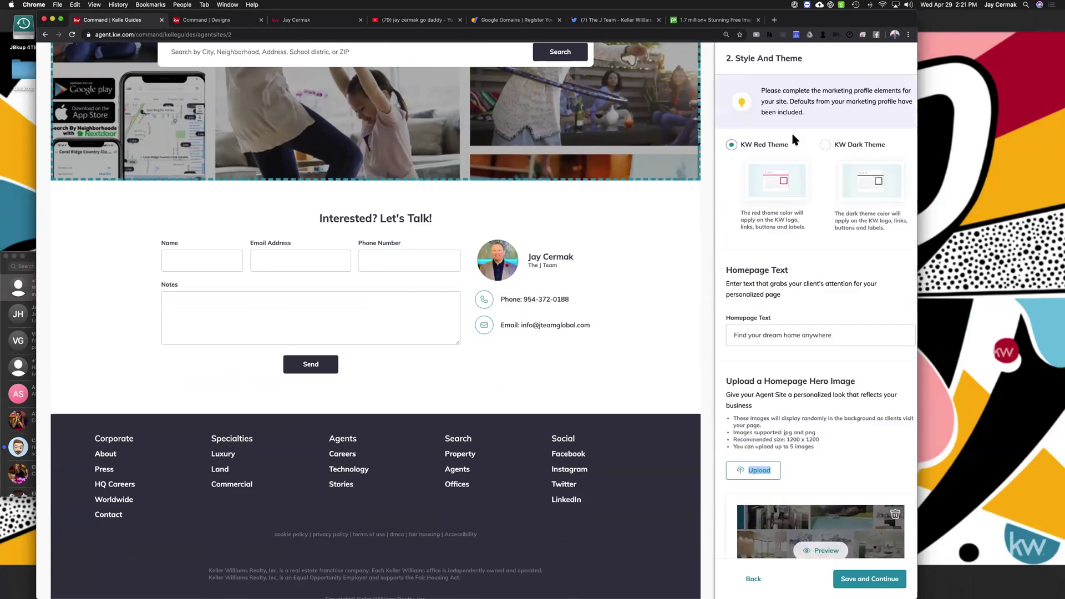
{"action": "scroll", "coordinate": [833, 304], "scroll_direction": "down", "scroll_amount": 6}
{"action": "left_click", "coordinate": [882, 580]}
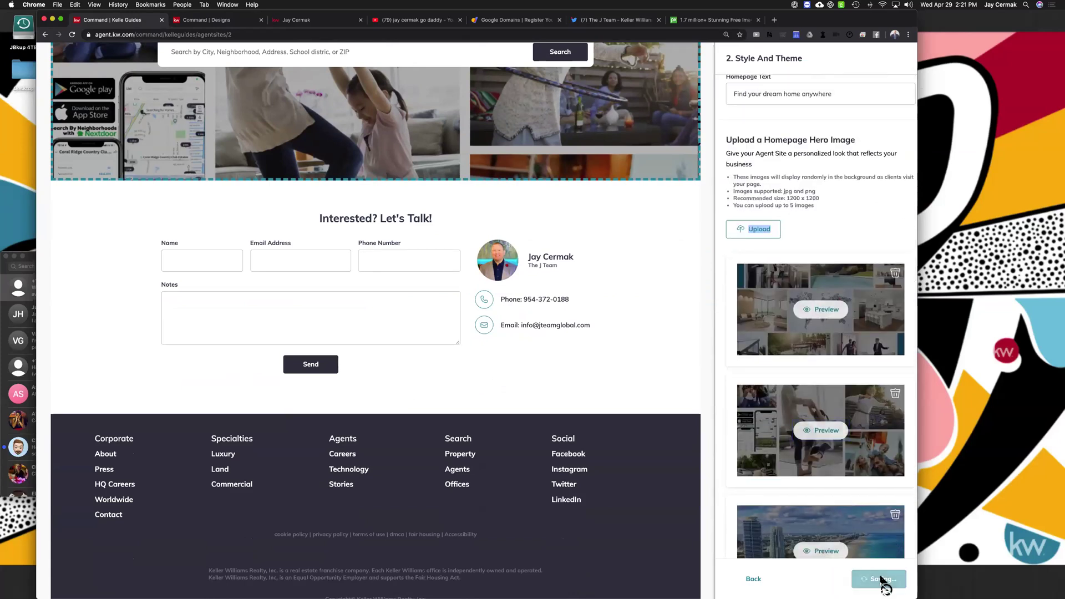
{"action": "left_click", "coordinate": [259, 24]}
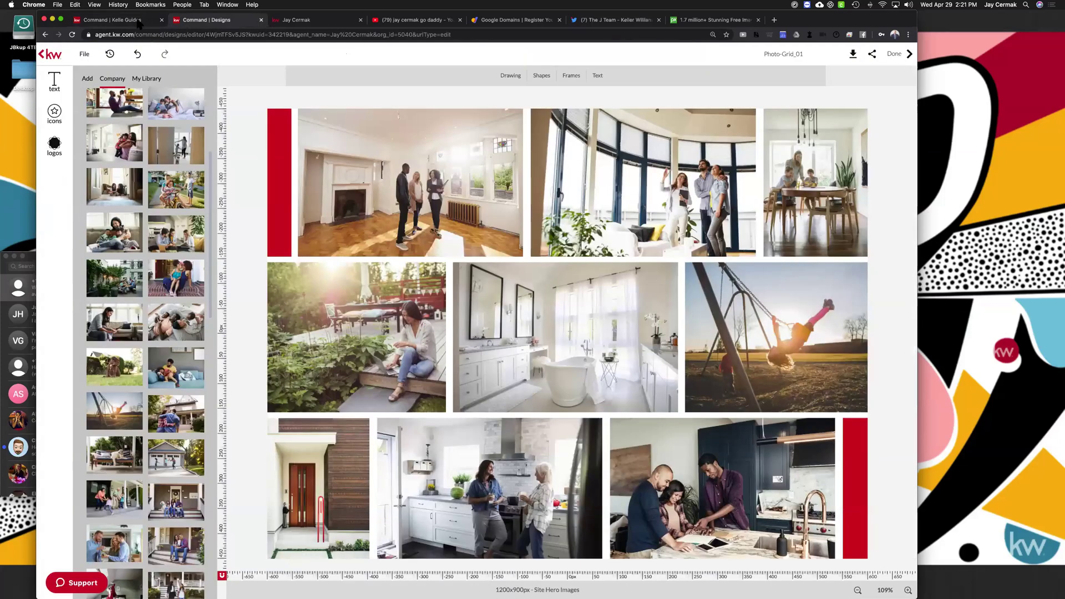
{"action": "left_click", "coordinate": [596, 191]}
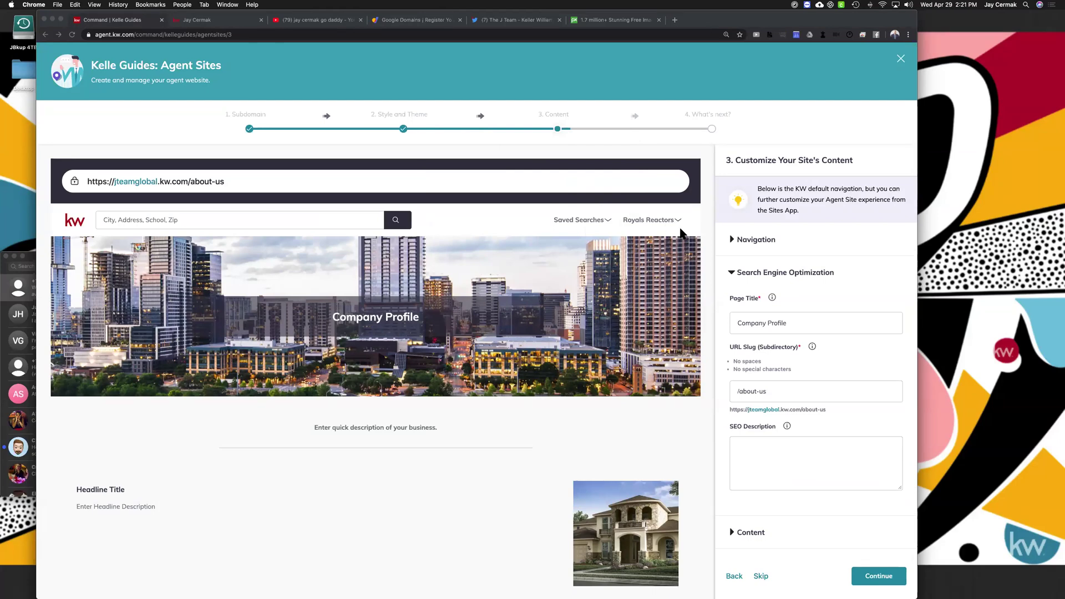
{"action": "left_click", "coordinate": [746, 244]}
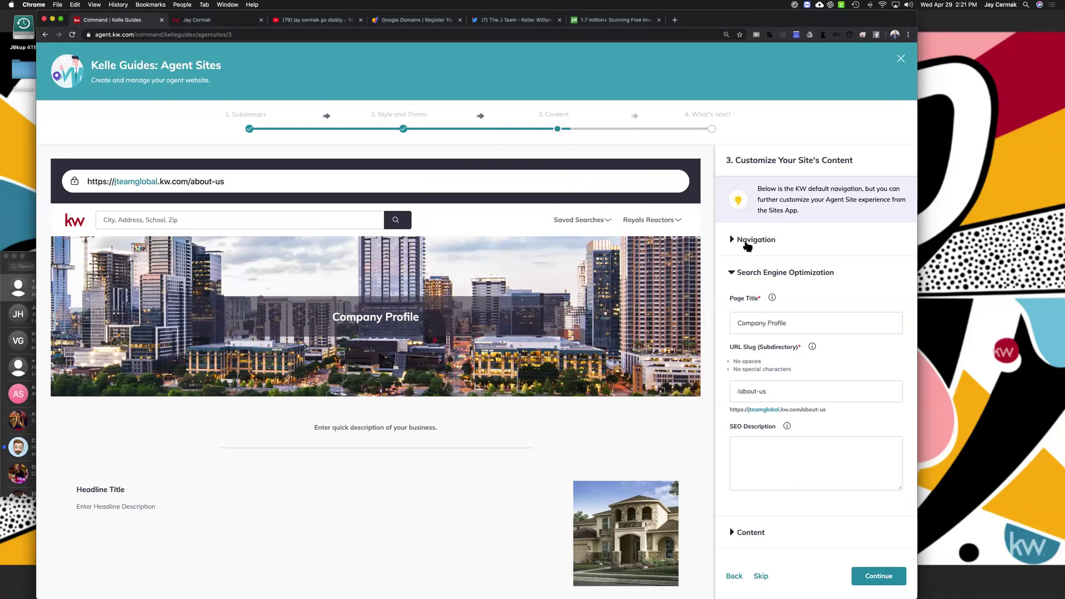
{"action": "left_click", "coordinate": [739, 241]}
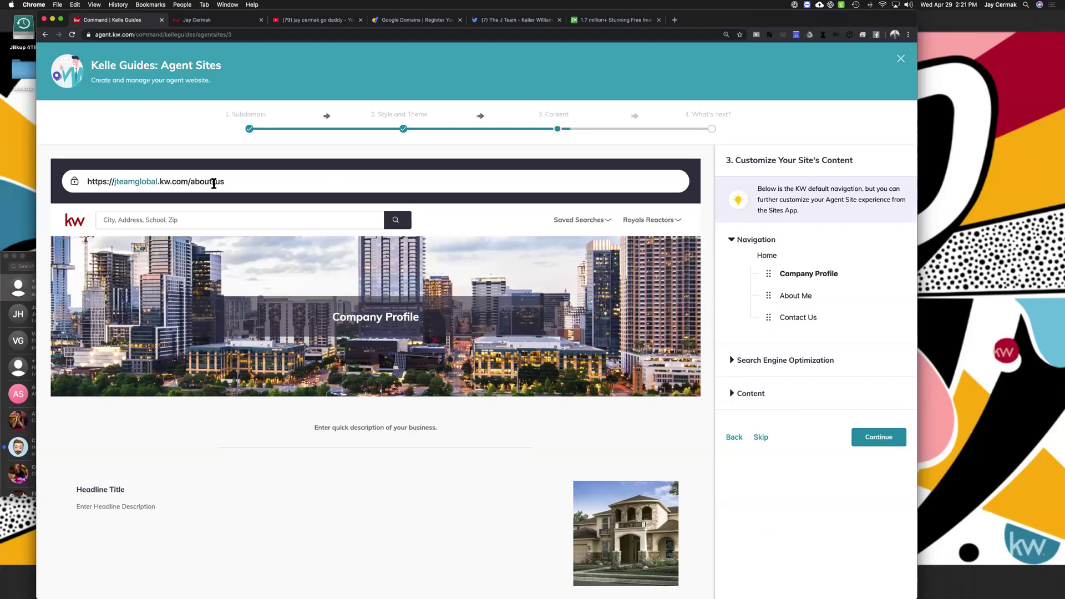
{"action": "double_click", "coordinate": [222, 181]}
{"action": "left_click", "coordinate": [798, 298]}
{"action": "left_click", "coordinate": [230, 21]}
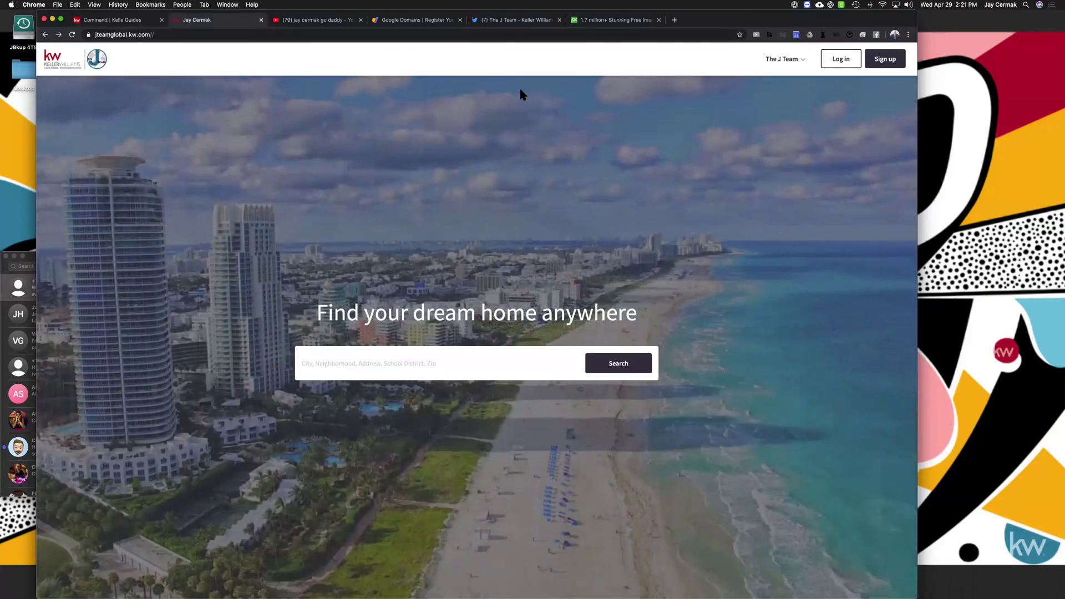
{"action": "left_click", "coordinate": [272, 34]}
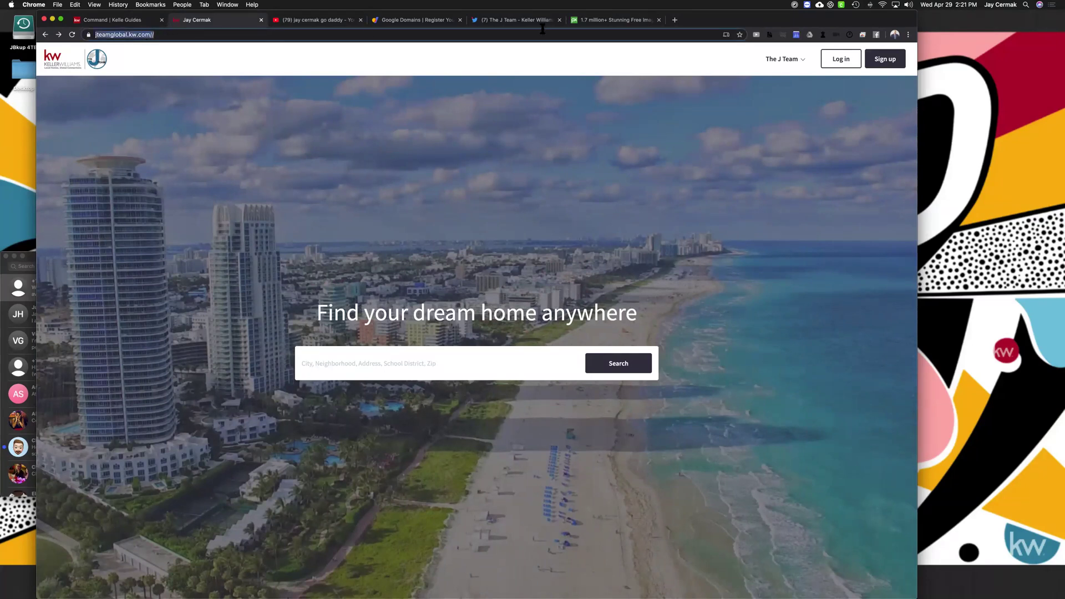
{"action": "left_click", "coordinate": [796, 59]}
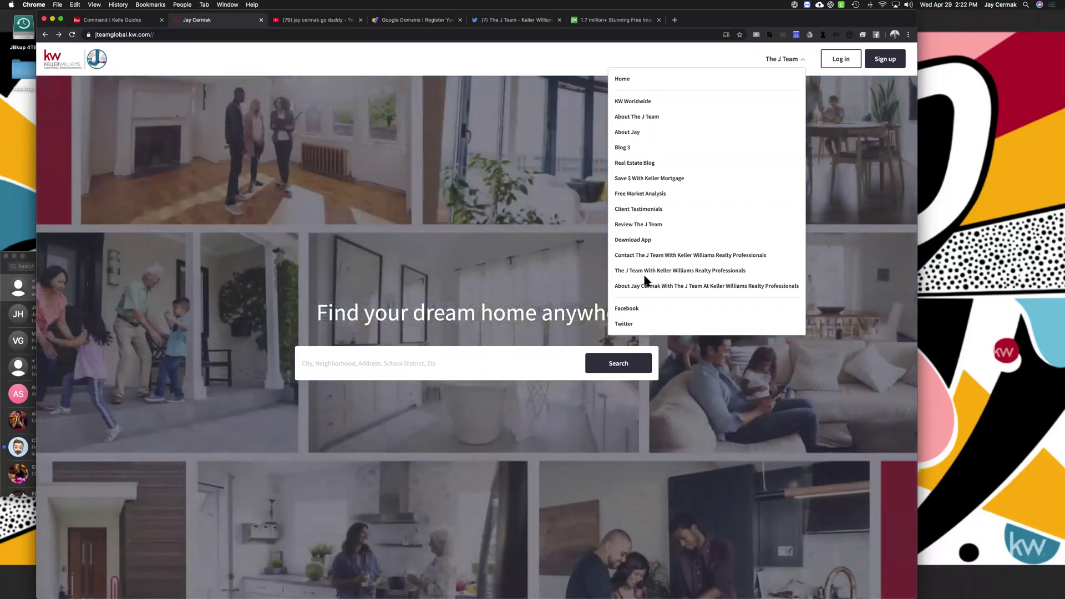
{"action": "left_click", "coordinate": [636, 118]}
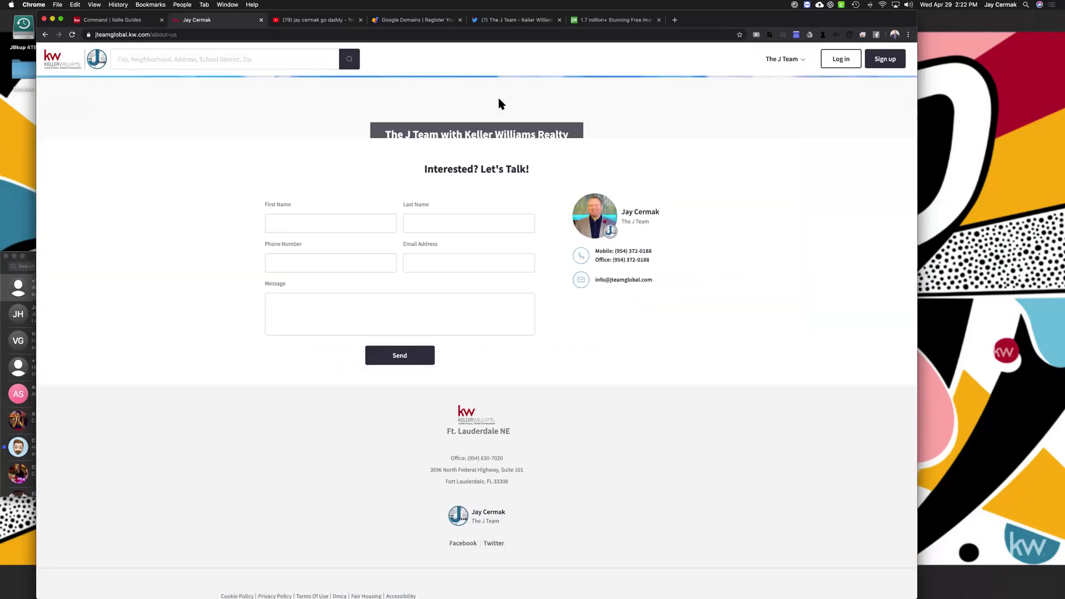
{"action": "scroll", "coordinate": [498, 314], "scroll_direction": "down", "scroll_amount": 5}
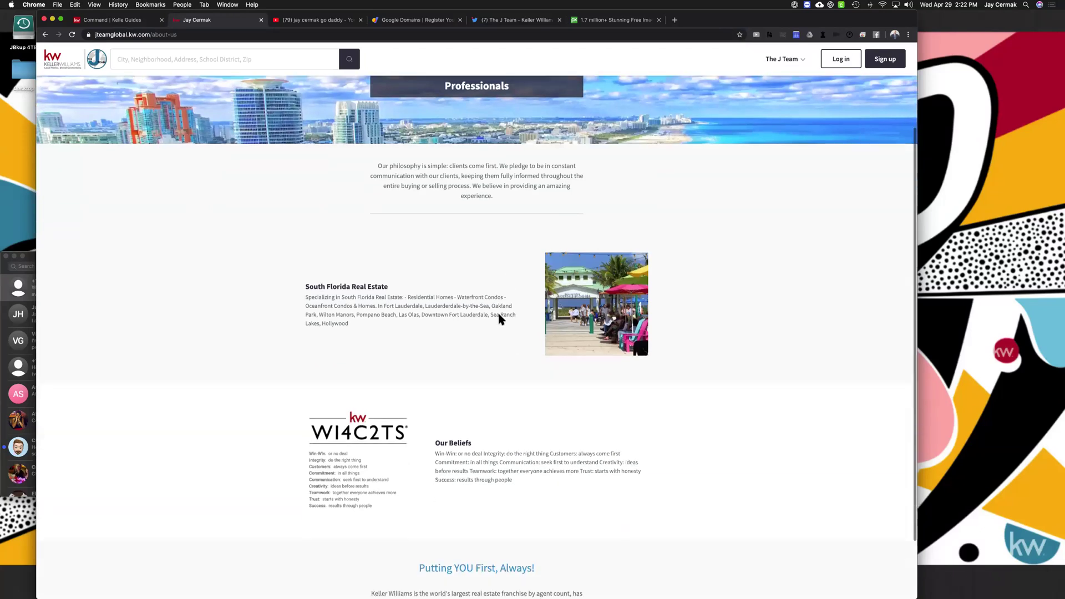
{"action": "scroll", "coordinate": [499, 315], "scroll_direction": "up", "scroll_amount": 5}
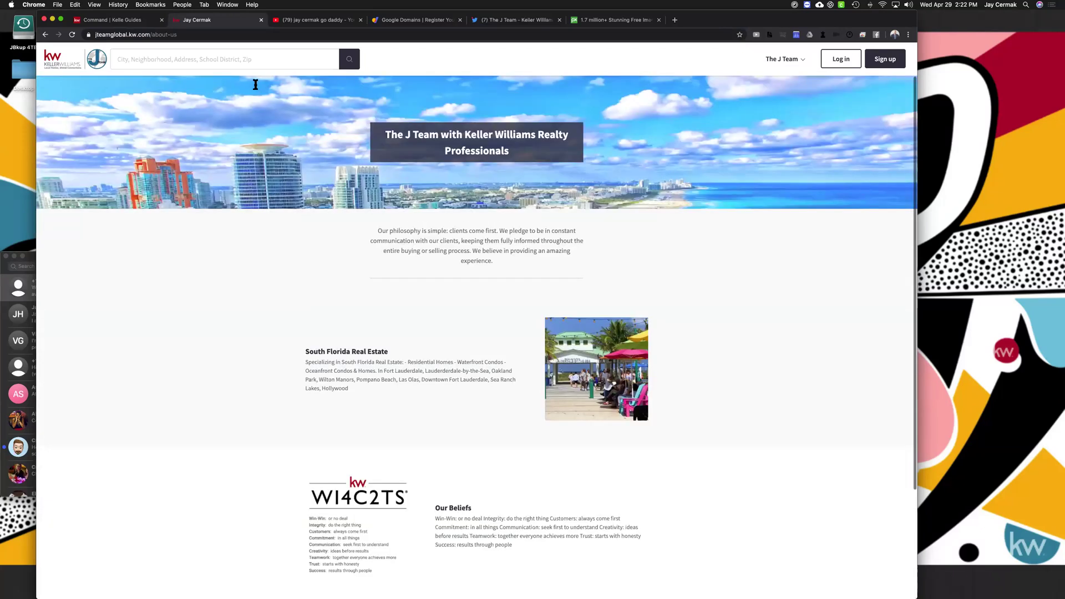
{"action": "left_click", "coordinate": [127, 22]}
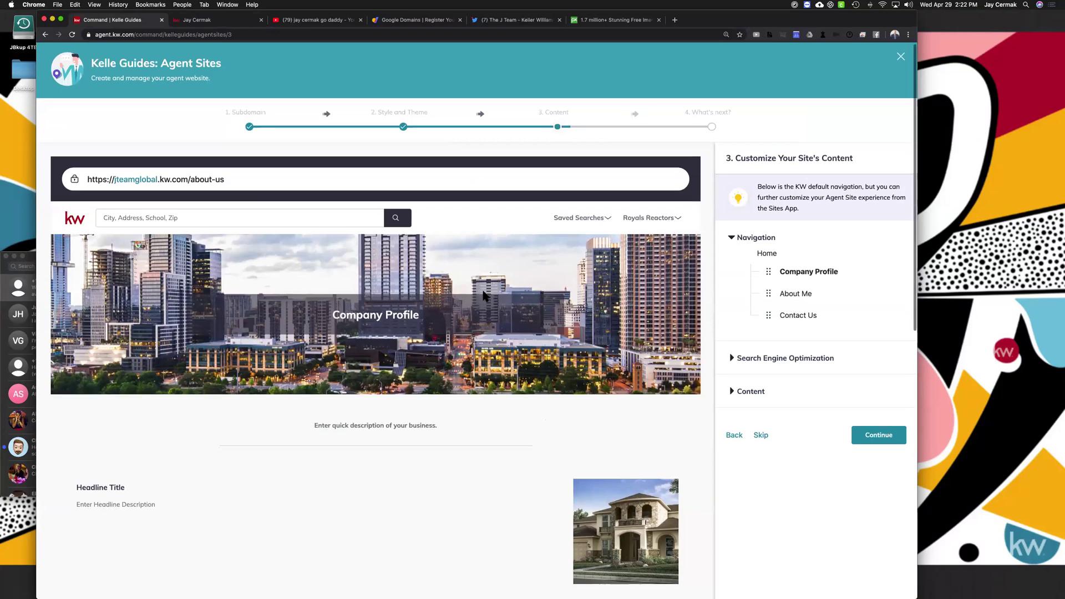
In Search Engine Optimization, retitle the page 'The J Team With Keller Williams'
{"action": "scroll", "coordinate": [484, 295], "scroll_direction": "down", "scroll_amount": 2}
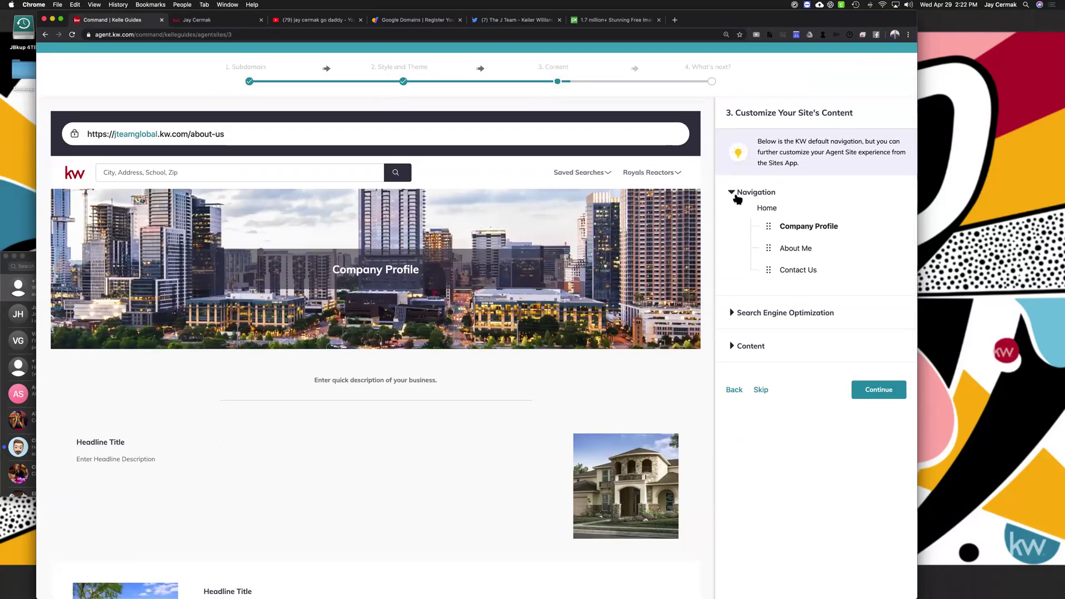
{"action": "left_click", "coordinate": [732, 193]}
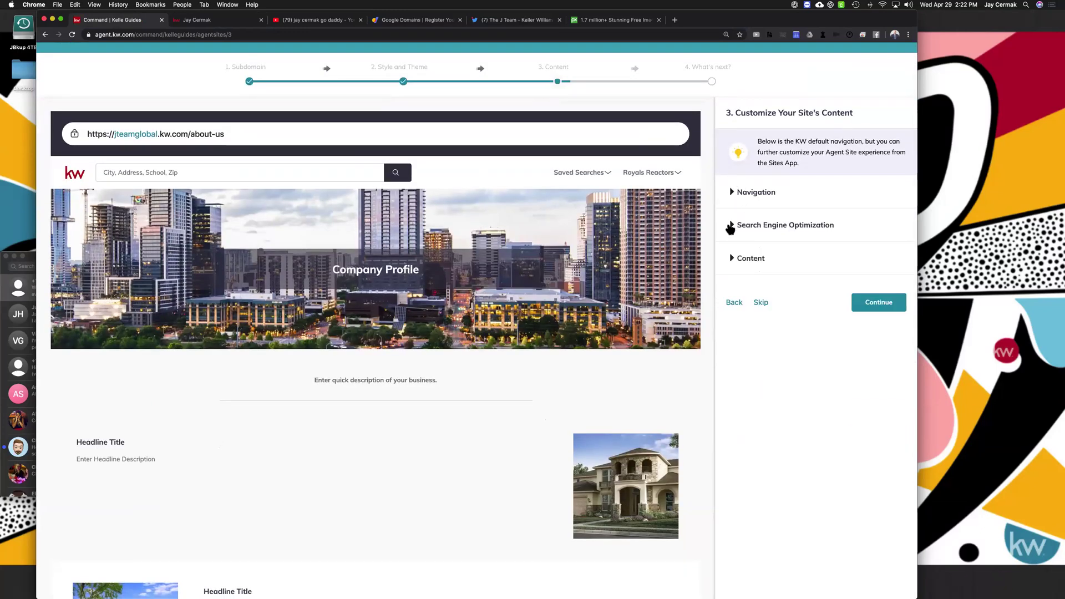
{"action": "left_click", "coordinate": [730, 227]}
{"action": "left_click", "coordinate": [793, 275]}
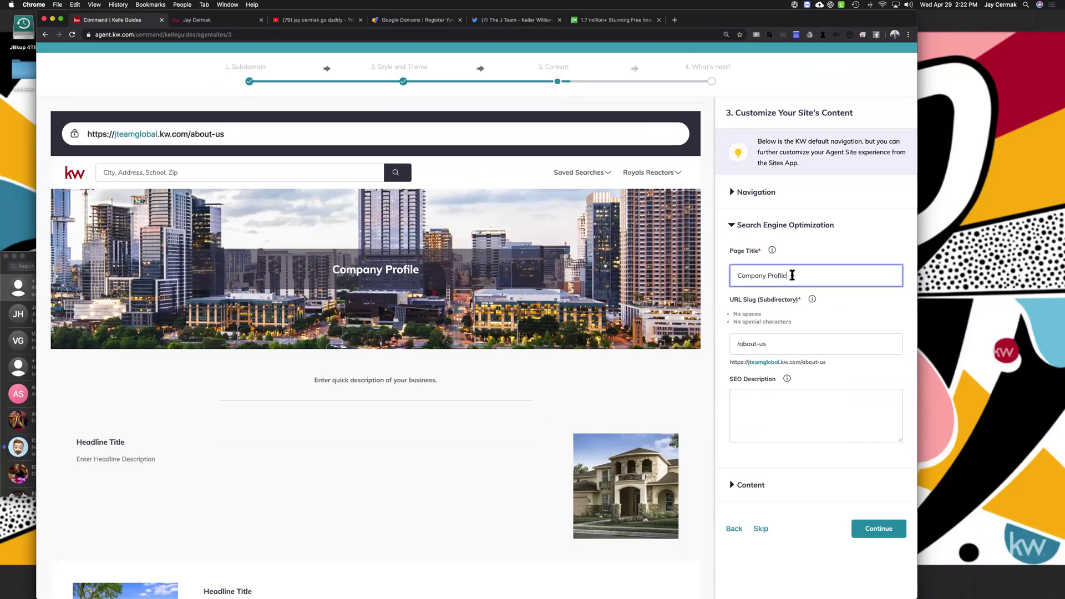
{"action": "triple_click", "coordinate": [792, 274]}
{"action": "type", "text": "The J T"}
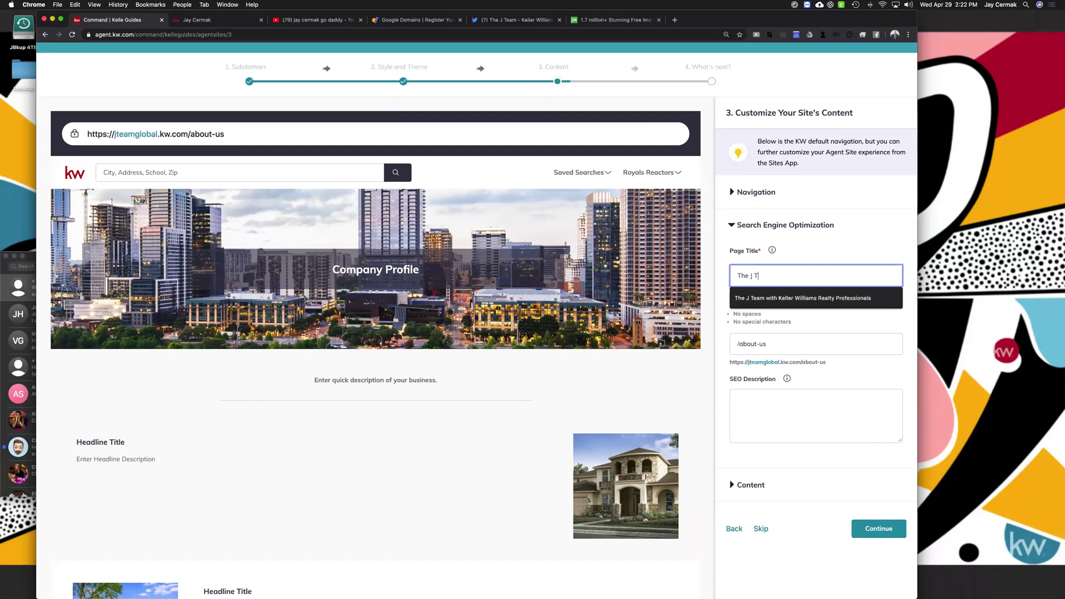
{"action": "type", "text": "eam With W"}
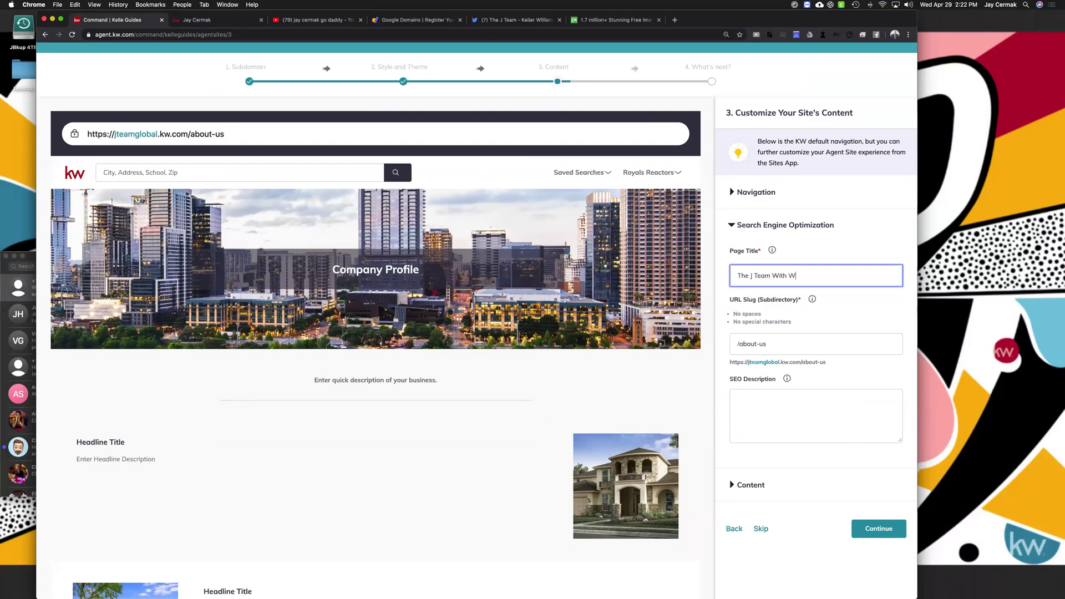
{"action": "key", "text": "BackSpace"}
{"action": "type", "text": "Keller Williams"}
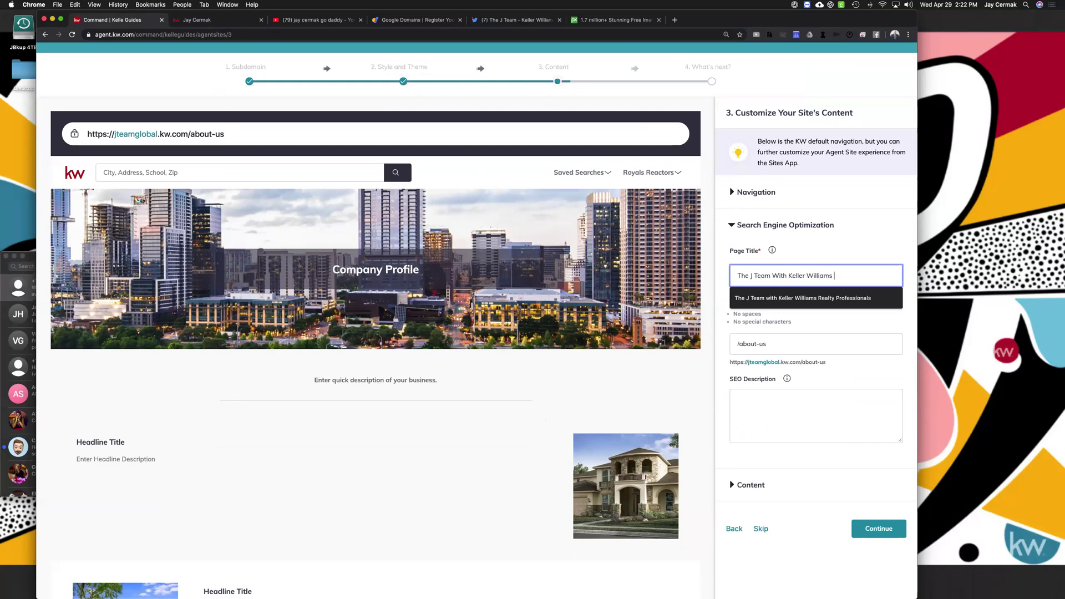
{"action": "left_click", "coordinate": [812, 194]}
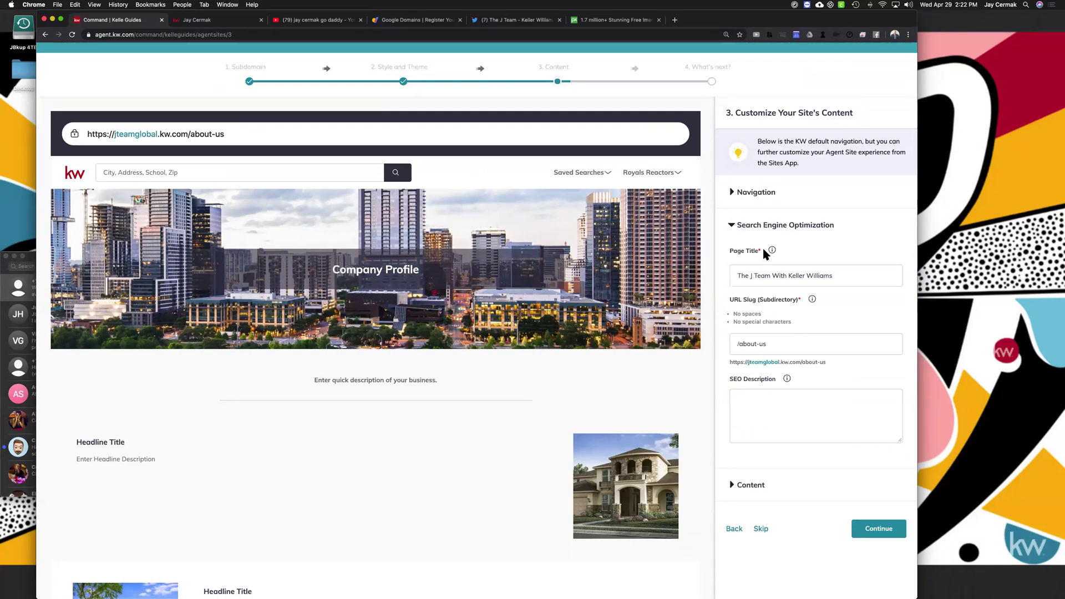
Focus the SEO Description field, then switch to the Pixabay tab to visit Google
{"action": "mouse_move", "coordinate": [772, 250]}
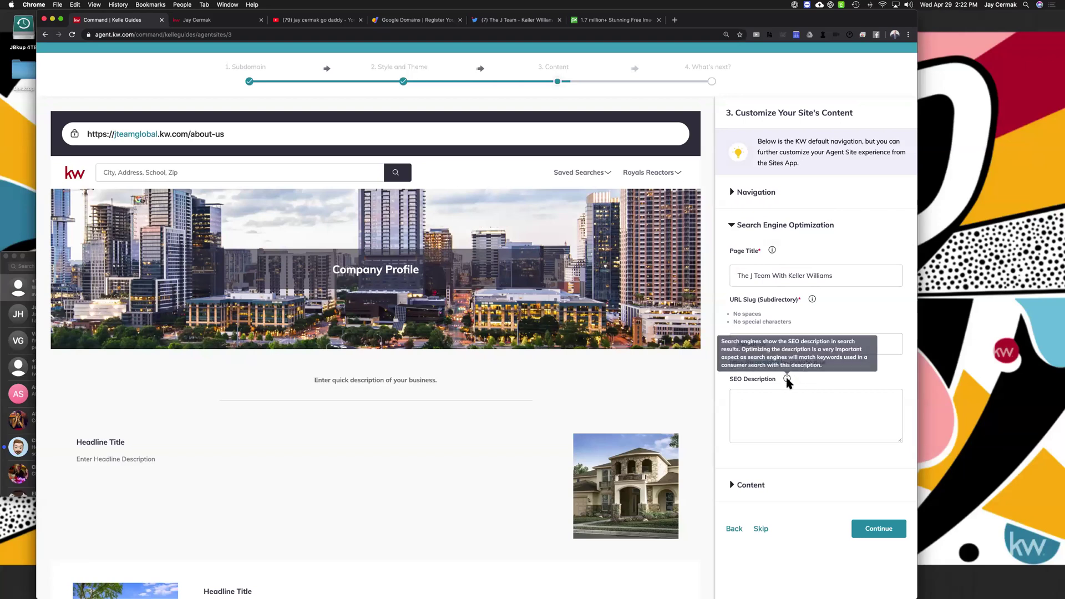
{"action": "left_click", "coordinate": [783, 405]}
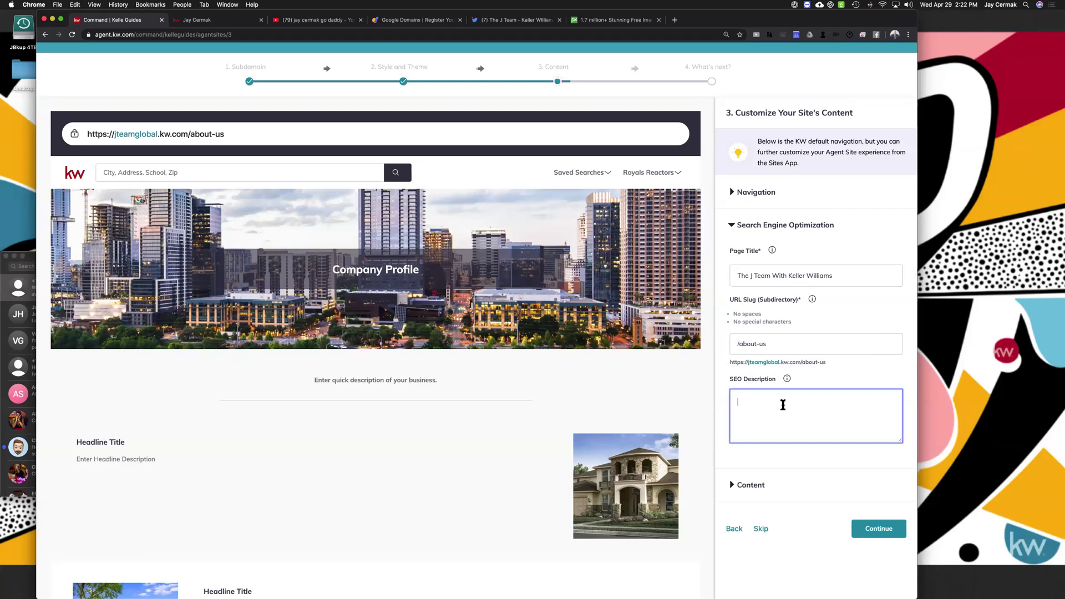
{"action": "left_click", "coordinate": [631, 20]}
{"action": "left_click", "coordinate": [605, 34]}
Search Google for 'fort lauderdale real estate'
{"action": "type", "text": "google.com"}
{"action": "key", "text": "Return"}
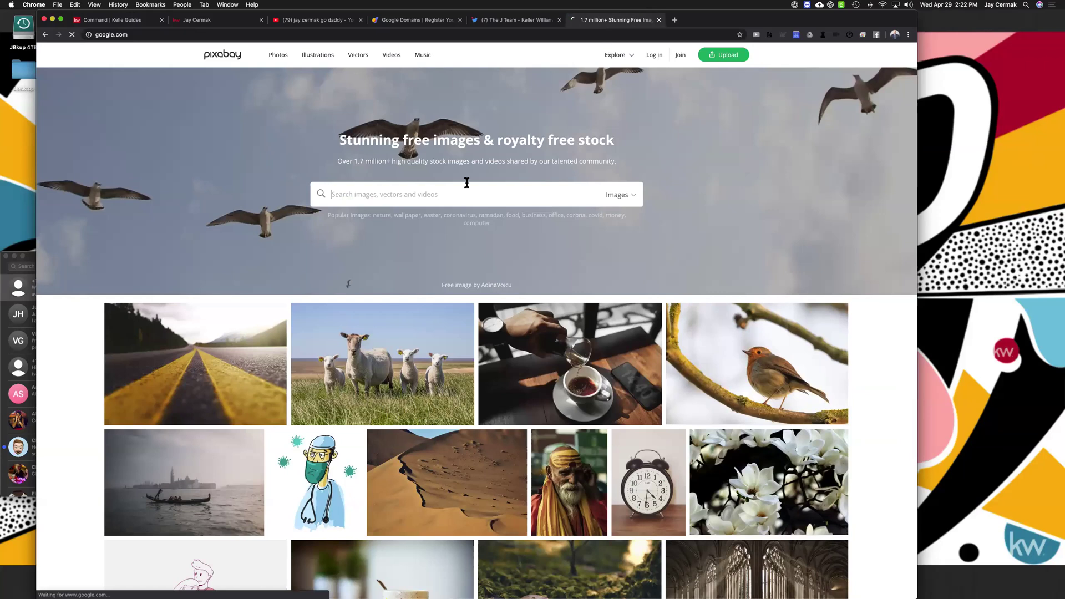
{"action": "type", "text": "fort lauderdale real e"}
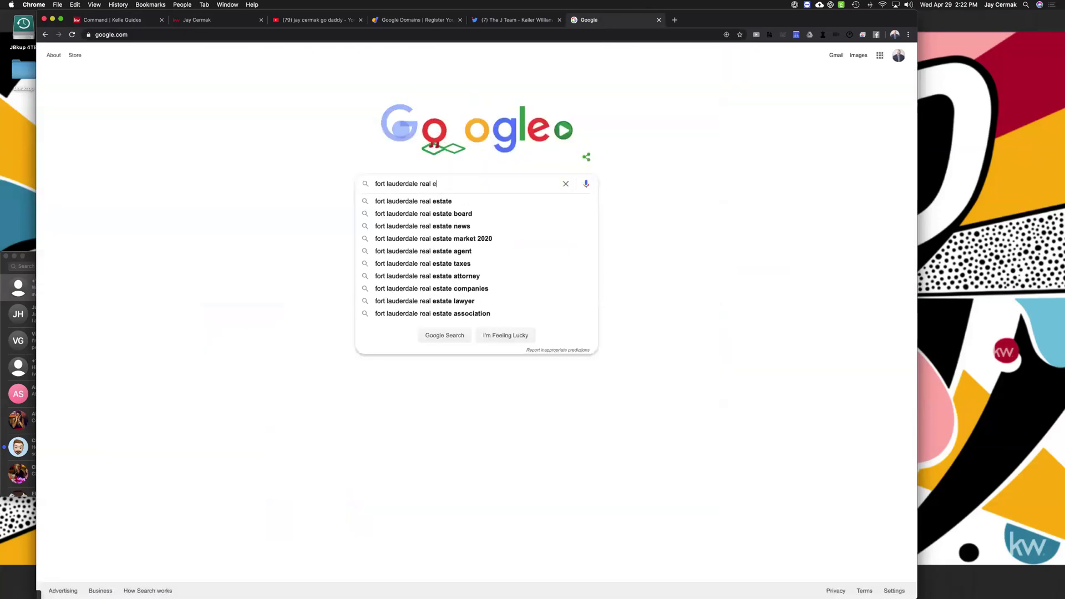
{"action": "type", "text": "state"}
{"action": "key", "text": "Return"}
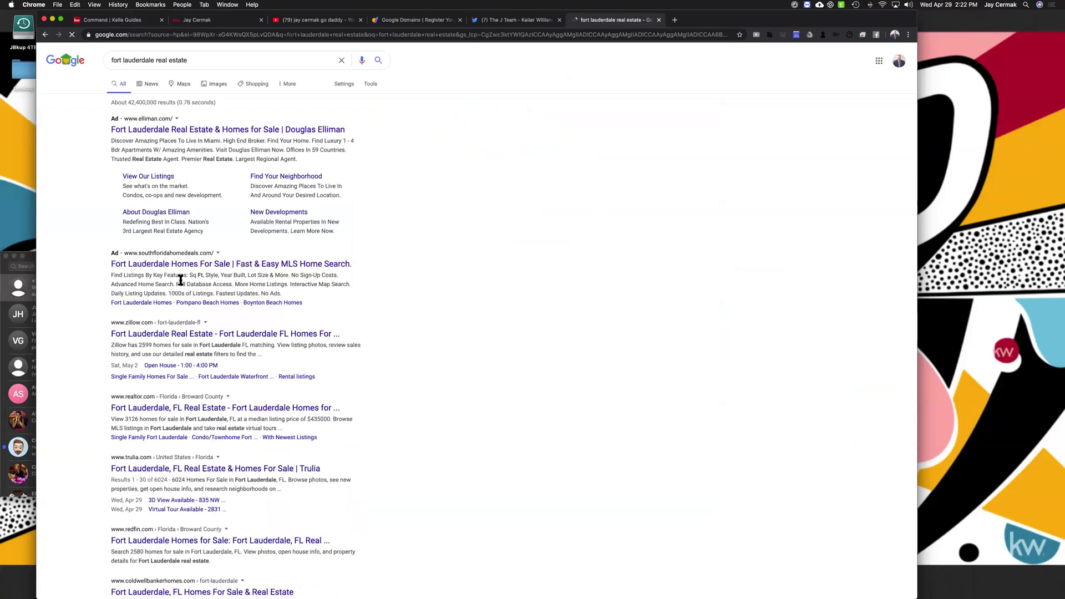
Highlight the Zillow, Realtor.com, MLS ad and Trulia result snippets, then return to the editor
{"action": "left_click_drag", "start_coordinate": [116, 337], "coordinate": [212, 337]}
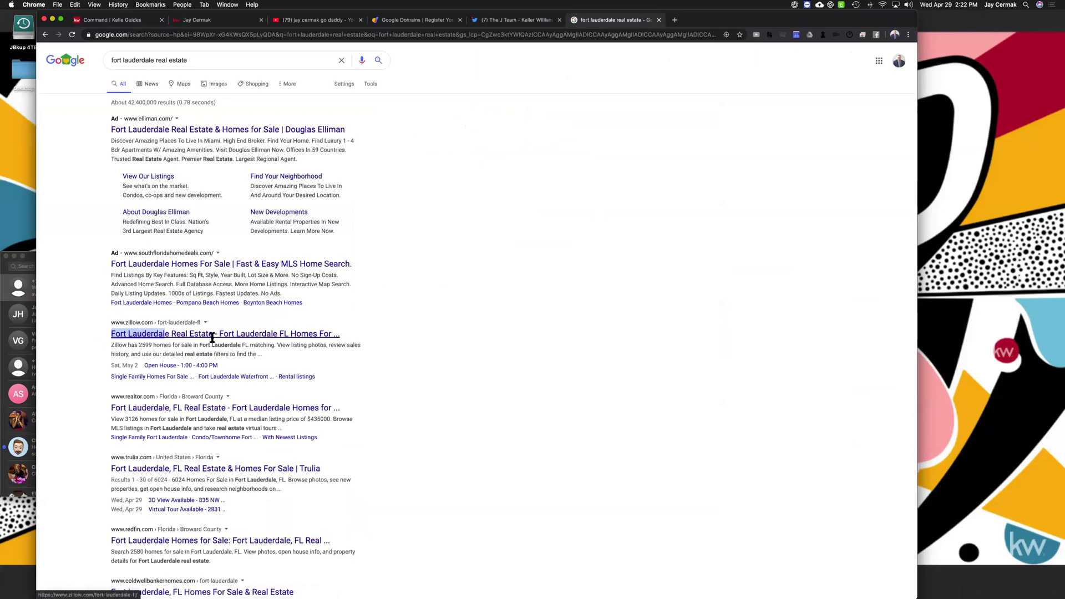
{"action": "left_click_drag", "start_coordinate": [331, 335], "coordinate": [343, 339]}
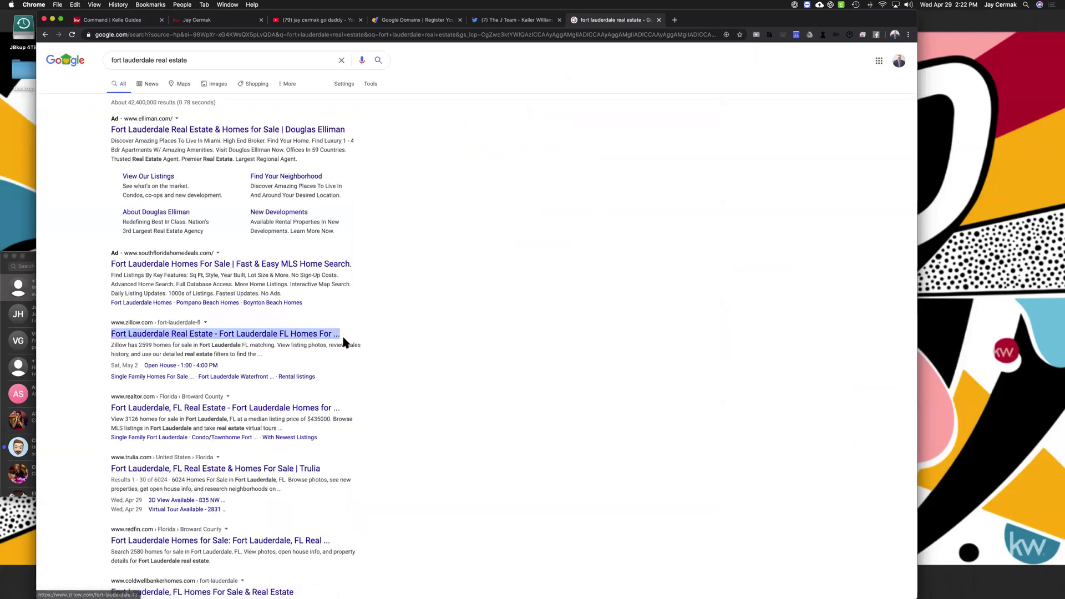
{"action": "left_click", "coordinate": [96, 408]}
{"action": "left_click_drag", "start_coordinate": [97, 405], "coordinate": [340, 409]}
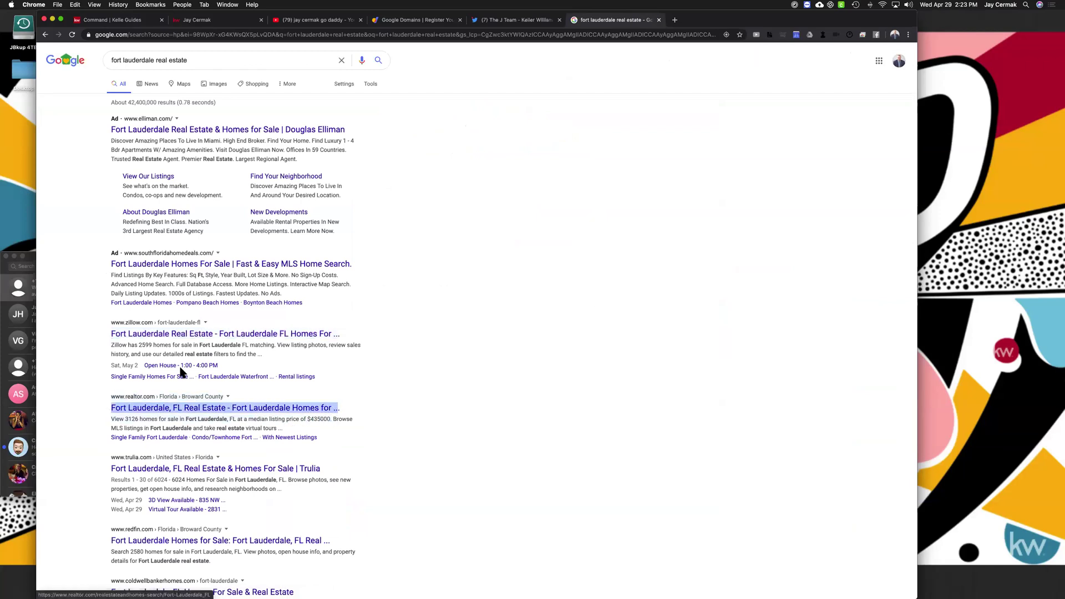
{"action": "left_click_drag", "start_coordinate": [112, 273], "coordinate": [281, 294]}
{"action": "scroll", "coordinate": [282, 292], "scroll_direction": "down", "scroll_amount": 3}
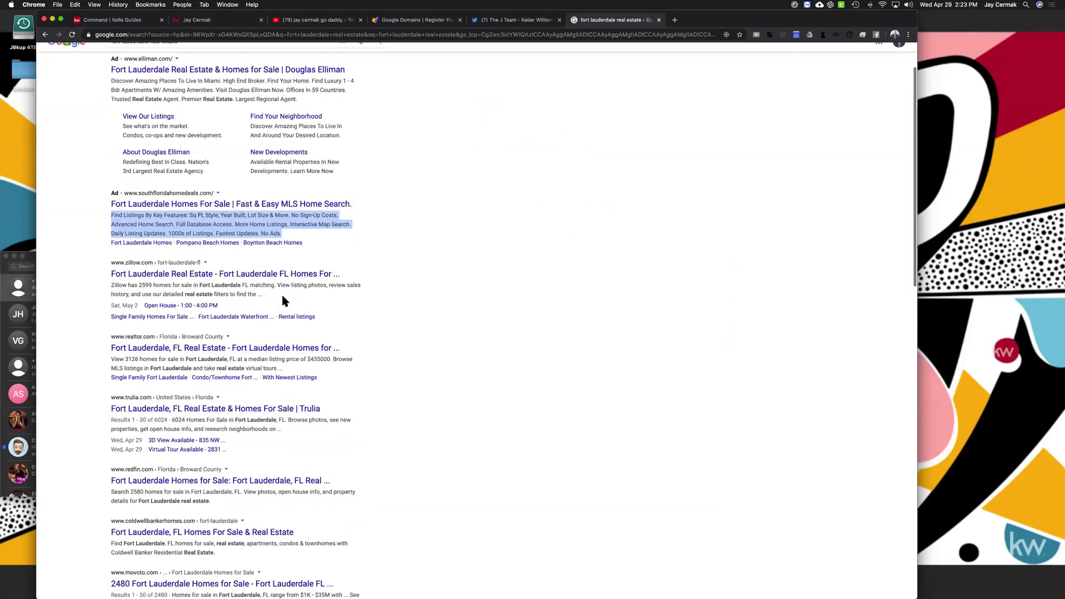
{"action": "left_click_drag", "start_coordinate": [112, 369], "coordinate": [282, 379]}
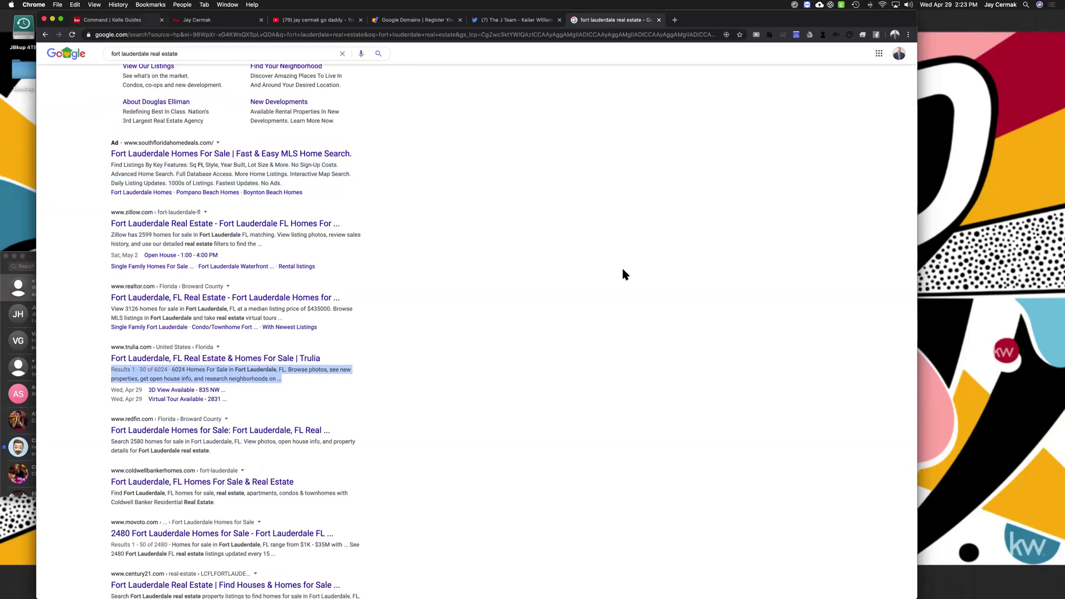
{"action": "key", "text": "super+1"}
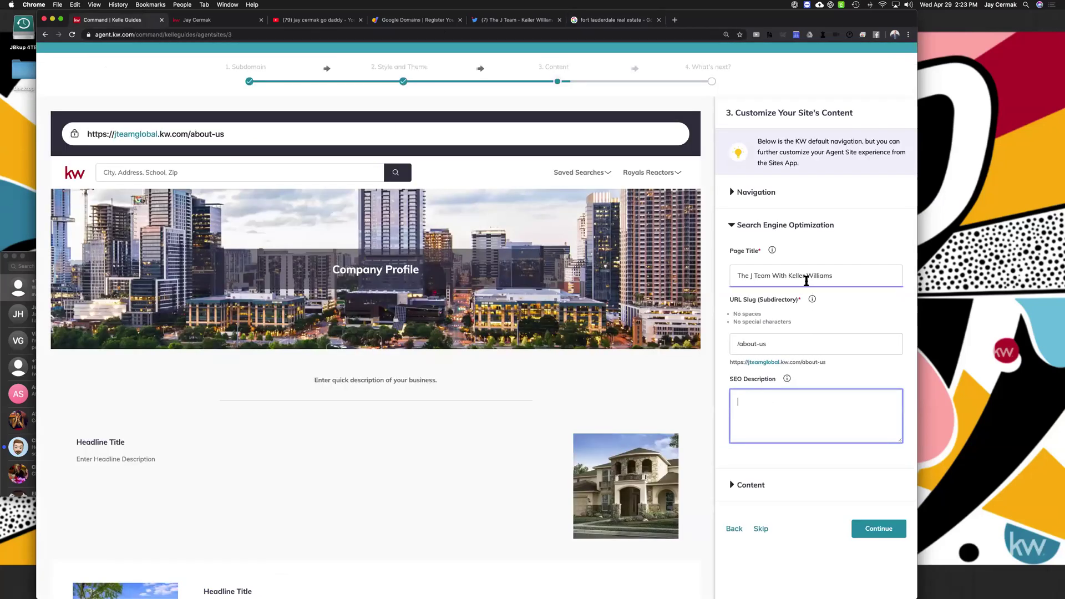
Check the page title and SEO description, then collapse the SEO settings and expand page content
{"action": "left_click", "coordinate": [809, 278]}
{"action": "left_click", "coordinate": [788, 407]}
{"action": "left_click", "coordinate": [733, 224]}
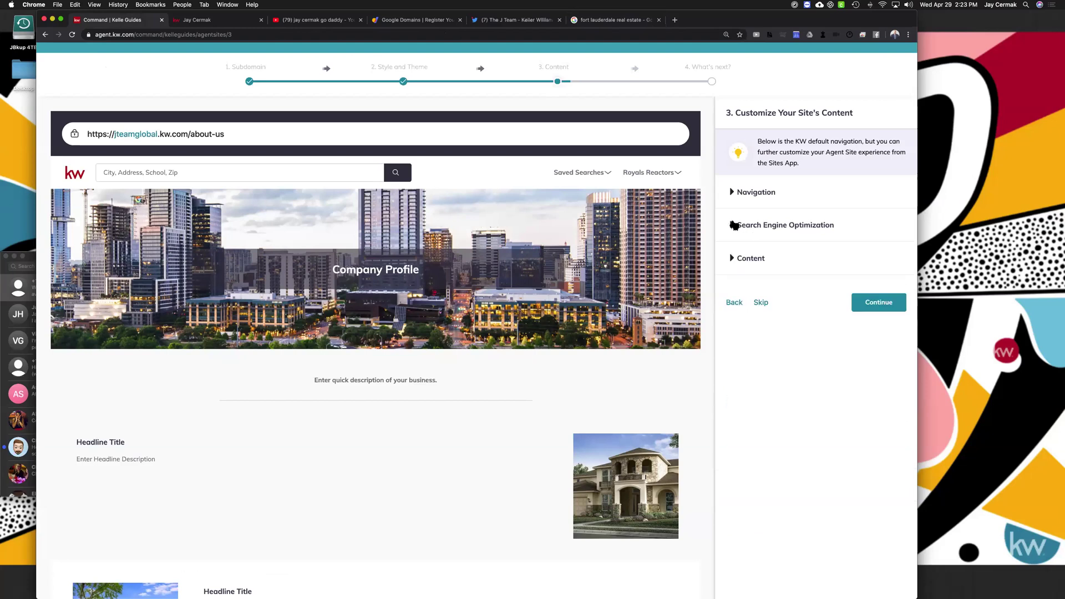
{"action": "left_click", "coordinate": [732, 259]}
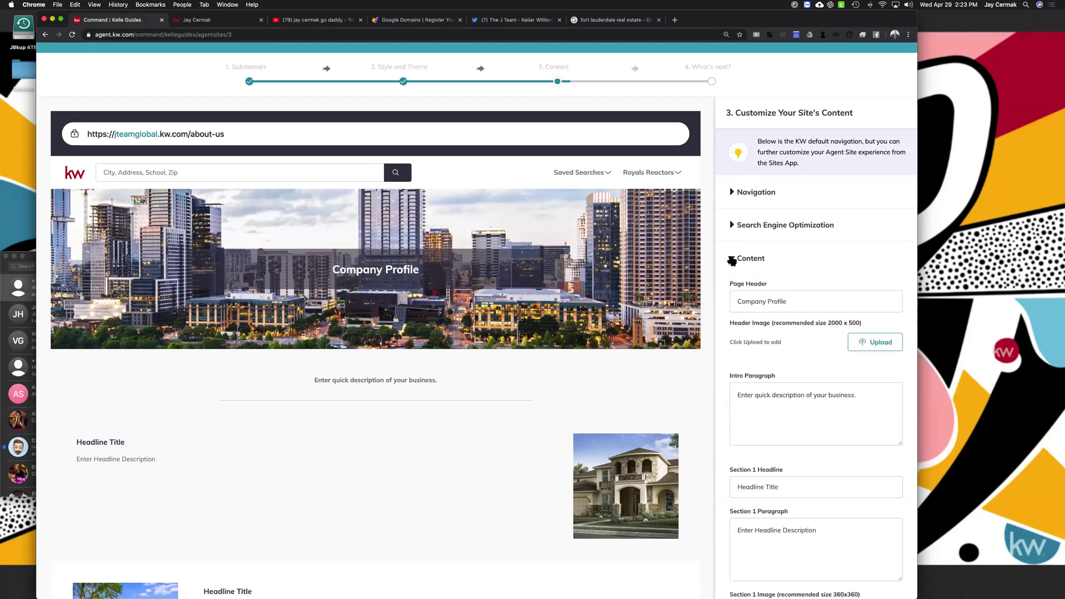
Scroll through the Company Profile content fields, then bring up the existing site's about-us page
{"action": "scroll", "coordinate": [732, 261], "scroll_direction": "down", "scroll_amount": 1}
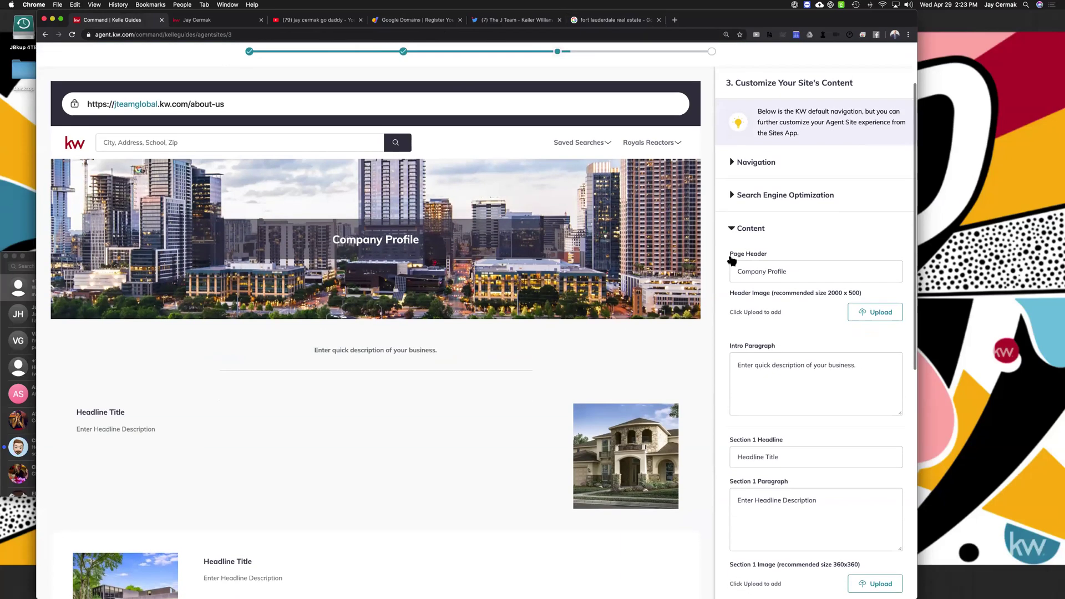
{"action": "scroll", "coordinate": [732, 261], "scroll_direction": "down", "scroll_amount": 1}
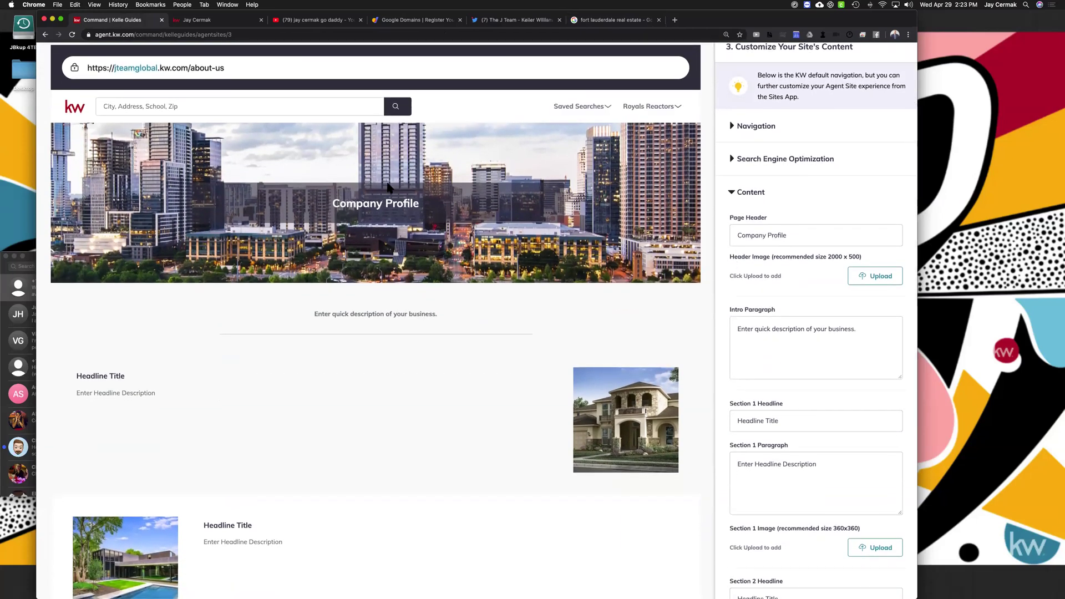
{"action": "scroll", "coordinate": [389, 222], "scroll_direction": "down", "scroll_amount": 1}
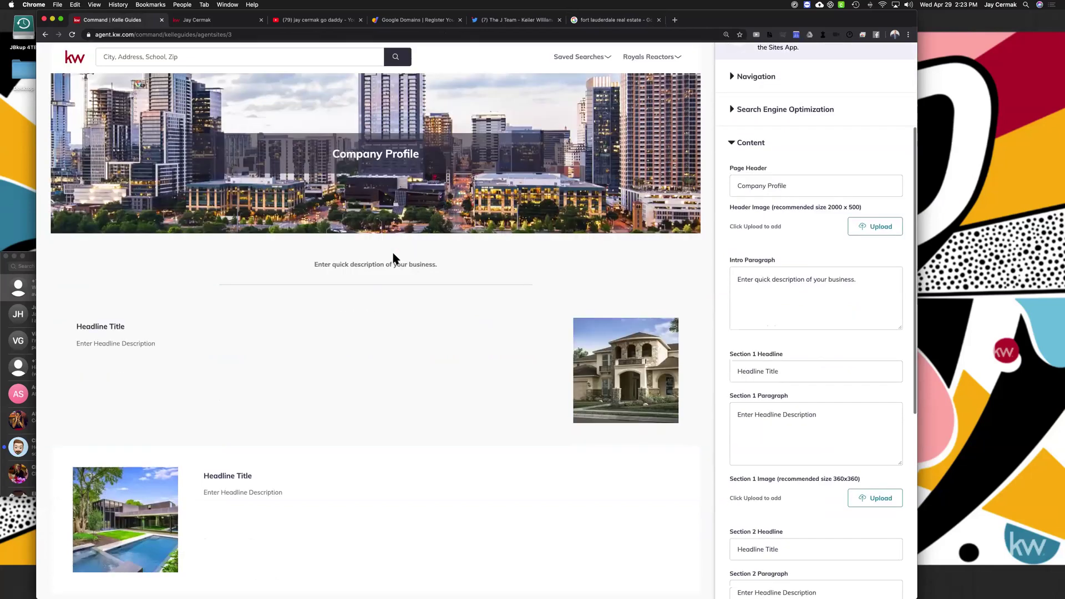
{"action": "scroll", "coordinate": [405, 244], "scroll_direction": "down", "scroll_amount": 1}
{"action": "scroll", "coordinate": [81, 231], "scroll_direction": "down", "scroll_amount": 2}
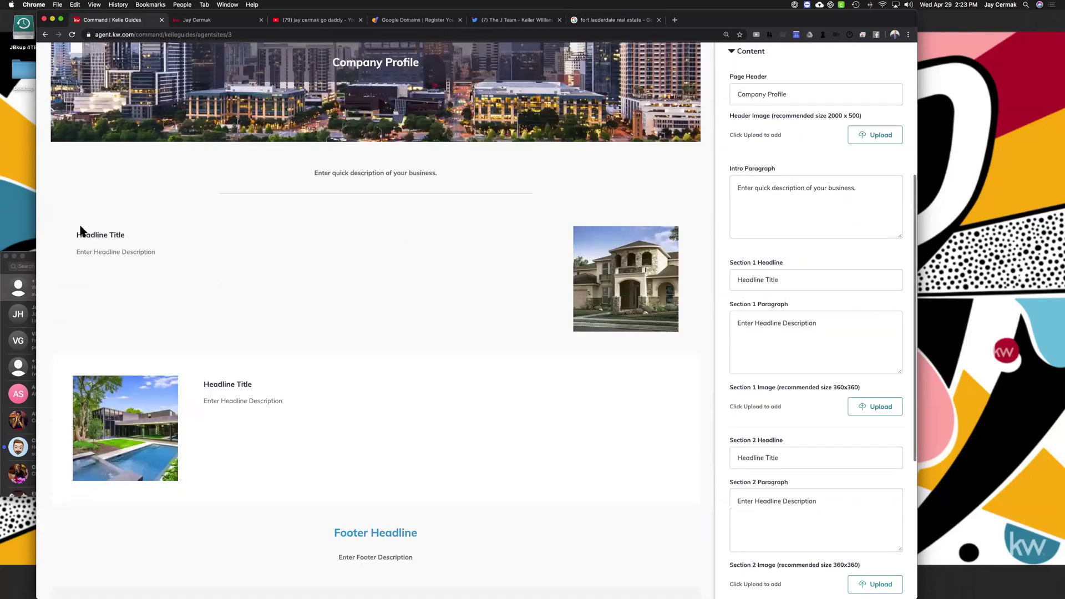
{"action": "scroll", "coordinate": [364, 218], "scroll_direction": "down", "scroll_amount": 1}
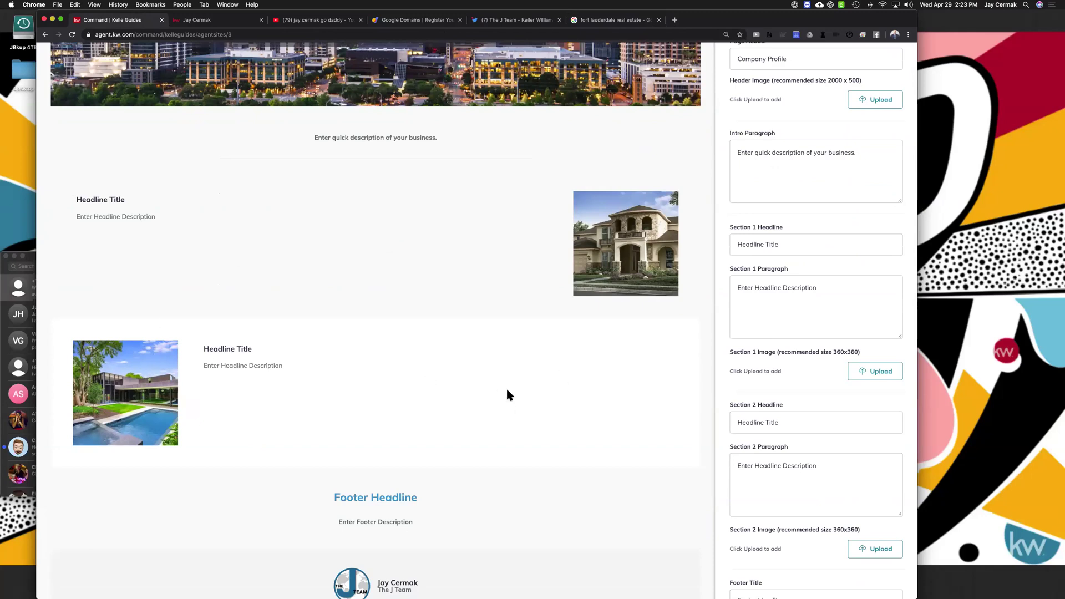
{"action": "scroll", "coordinate": [507, 394], "scroll_direction": "down", "scroll_amount": 3}
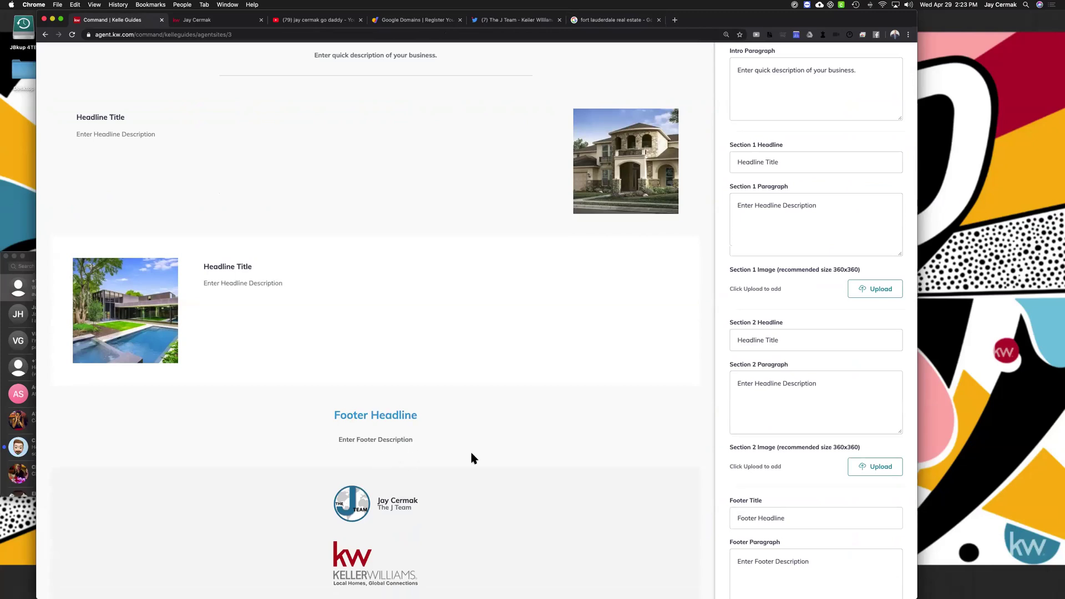
{"action": "scroll", "coordinate": [556, 355], "scroll_direction": "up", "scroll_amount": 9}
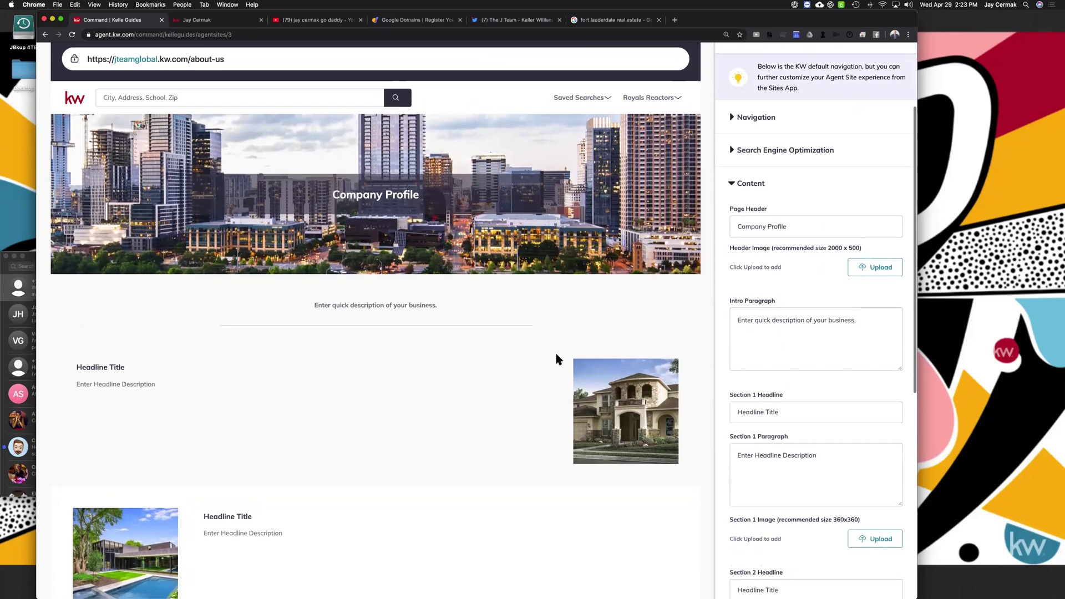
{"action": "scroll", "coordinate": [556, 359], "scroll_direction": "down", "scroll_amount": 3}
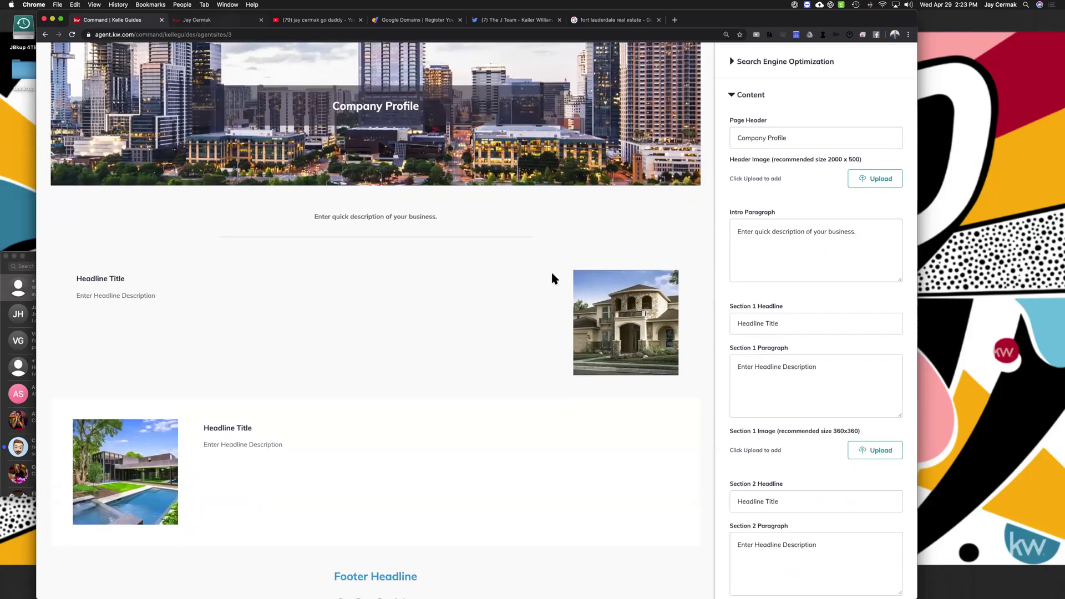
{"action": "left_click", "coordinate": [210, 20]}
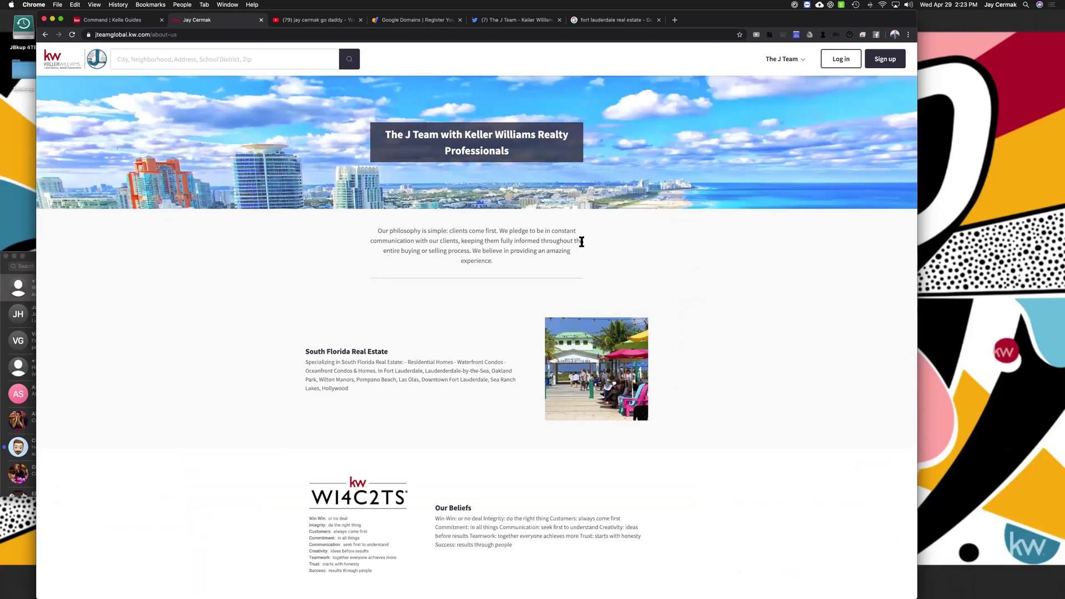
Highlight the heading 'The J Team with Keller Williams Realty Professionals' and resize the browser window
{"action": "left_click_drag", "start_coordinate": [511, 154], "coordinate": [388, 141]}
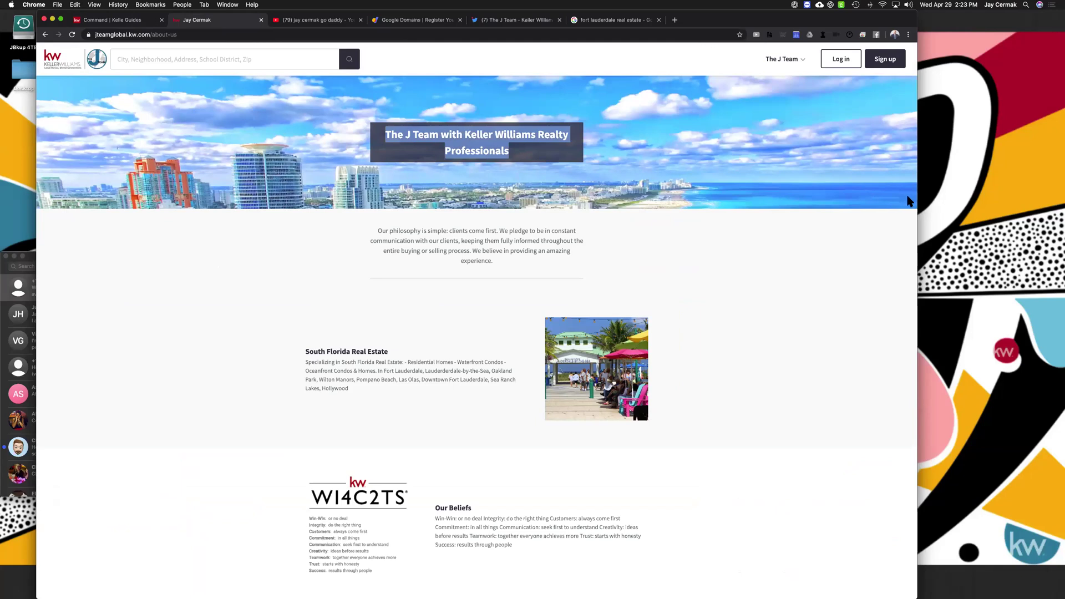
{"action": "left_click_drag", "start_coordinate": [776, 202], "coordinate": [766, 290]}
{"action": "left_click_drag", "start_coordinate": [923, 289], "coordinate": [990, 296]}
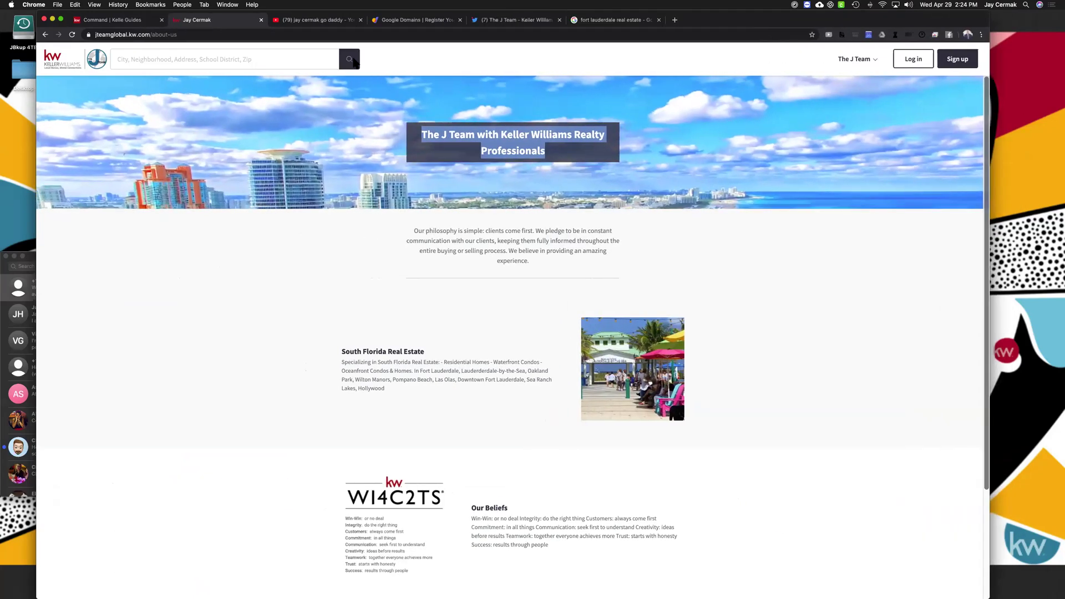
Replace the Company Profile page header text with 'The J Team Global'
{"action": "left_click", "coordinate": [117, 21]}
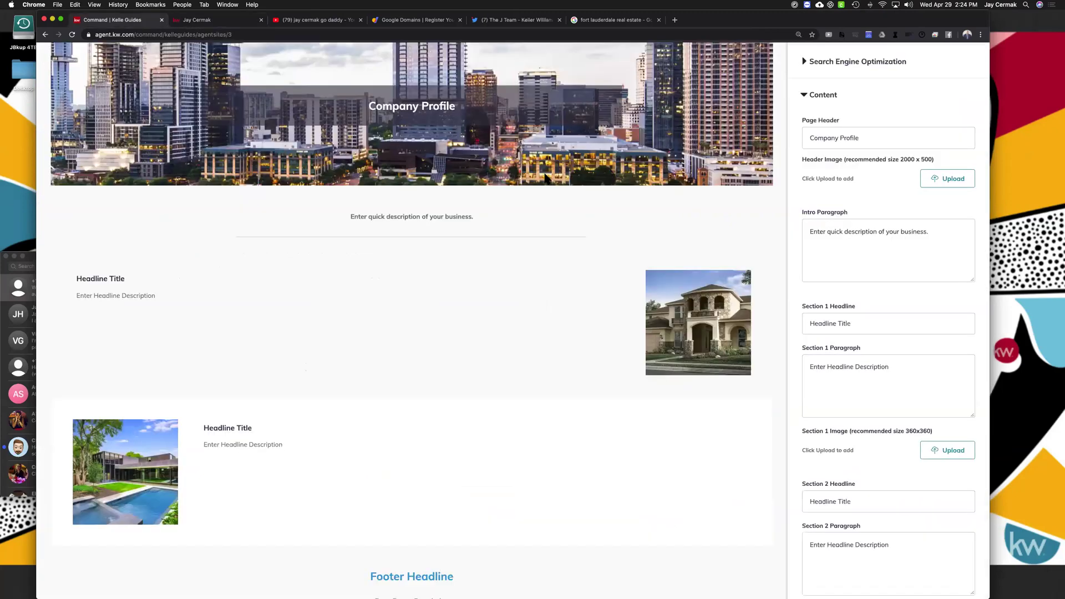
{"action": "scroll", "coordinate": [277, 219], "scroll_direction": "up", "scroll_amount": 3}
{"action": "scroll", "coordinate": [565, 229], "scroll_direction": "up", "scroll_amount": 1}
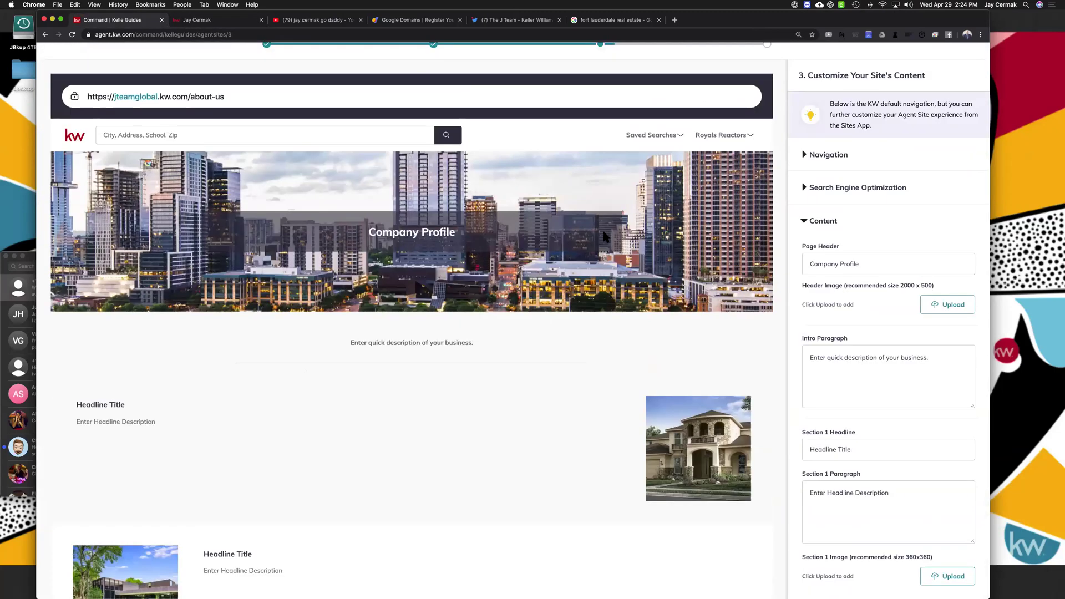
{"action": "triple_click", "coordinate": [847, 265]}
{"action": "type", "text": "The J Team With Keller"}
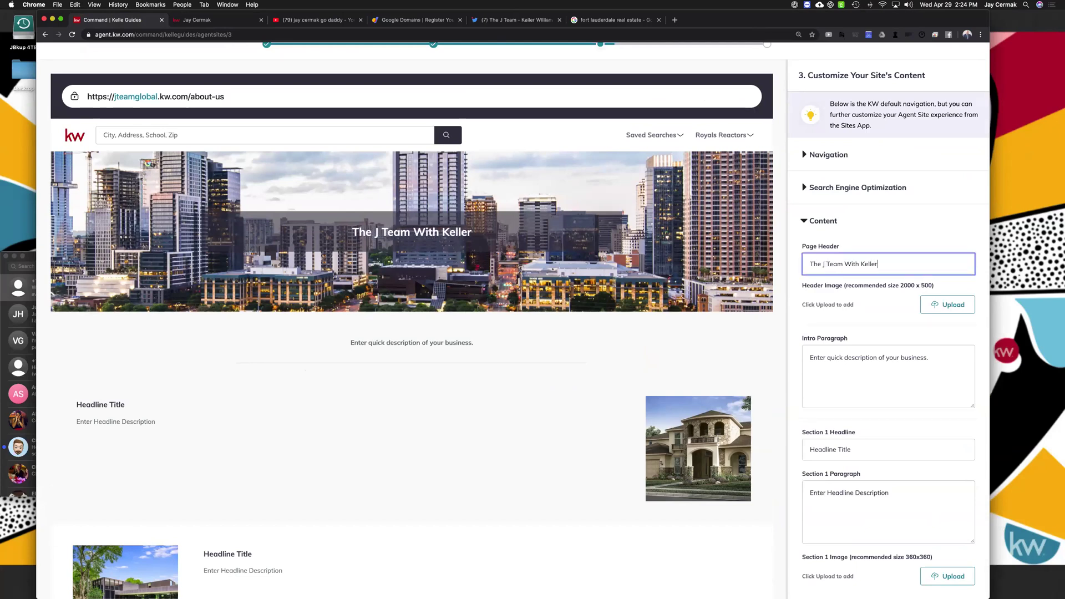
{"action": "type", "text": " William"}
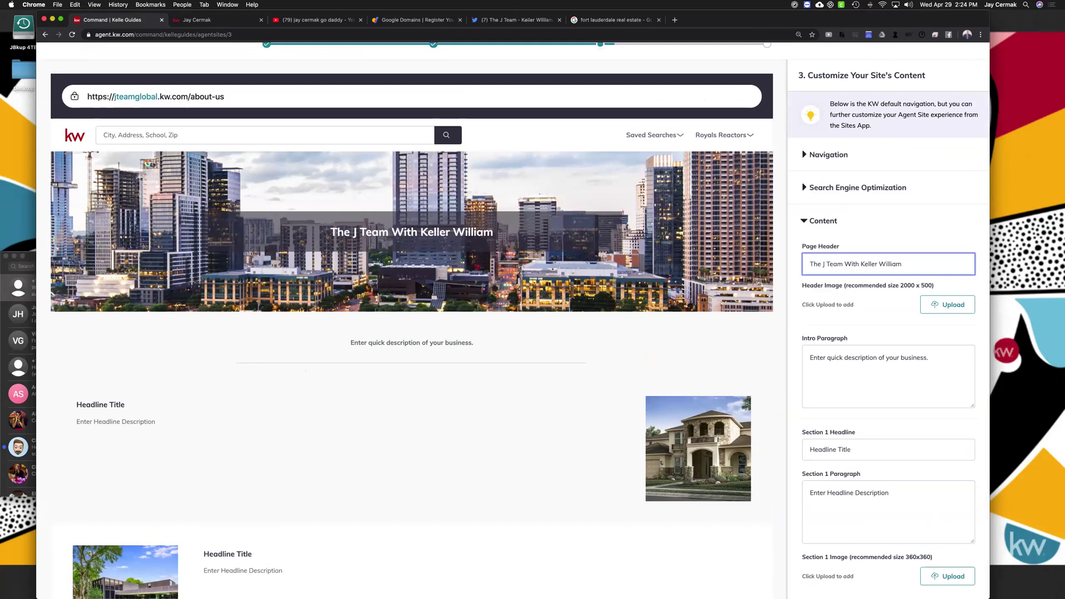
{"action": "key", "text": "BackSpace"}
{"action": "key", "text": "BackSpace"}
{"action": "key", "text": "BackSpace"}
{"action": "key", "text": "BackSpace"}
{"action": "key", "text": "BackSpace"}
{"action": "key", "text": "BackSpace"}
{"action": "key", "text": "BackSpace"}
{"action": "key", "text": "BackSpace"}
{"action": "key", "text": "BackSpace"}
{"action": "key", "text": "BackSpace"}
{"action": "key", "text": "BackSpace"}
{"action": "key", "text": "BackSpace"}
{"action": "key", "text": "BackSpace"}
{"action": "key", "text": "BackSpace"}
{"action": "key", "text": "BackSpace"}
{"action": "key", "text": "BackSpace"}
{"action": "key", "text": "BackSpace"}
{"action": "key", "text": "BackSpace"}
{"action": "key", "text": "BackSpace"}
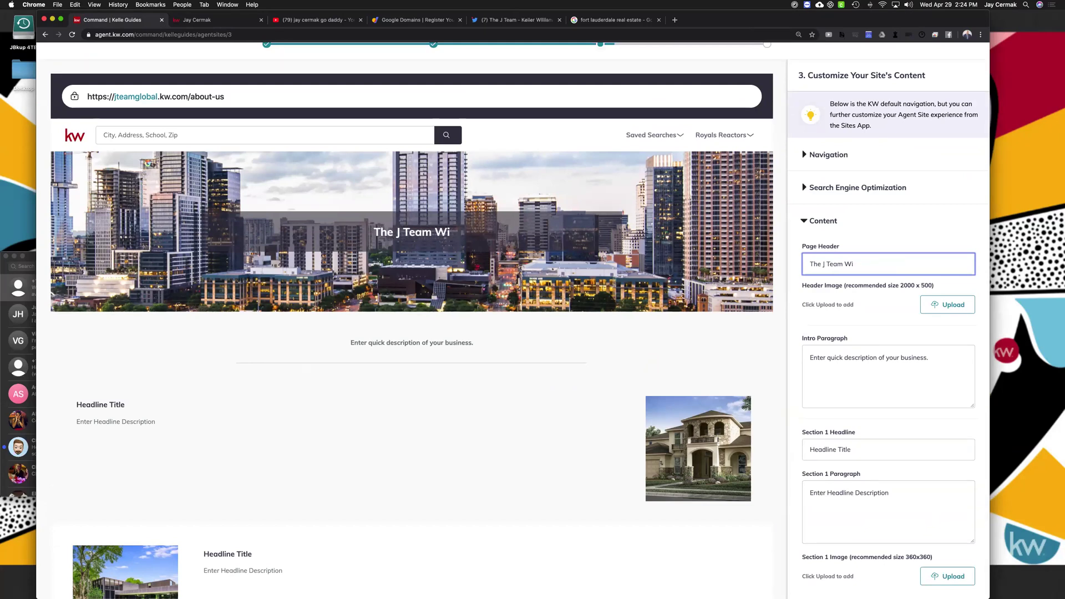
{"action": "type", "text": "Goa"}
{"action": "key", "text": "BackSpace"}
{"action": "type", "text": "lbal;"}
{"action": "key", "text": "BackSpace"}
{"action": "key", "text": "BackSpace"}
{"action": "key", "text": "BackSpace"}
{"action": "key", "text": "BackSpace"}
{"action": "key", "text": "BackSpace"}
{"action": "key", "text": "BackSpace"}
{"action": "type", "text": "lobal"}
Open and close the header image upload without adding an image, then view the live about-us page
{"action": "left_click", "coordinate": [950, 306]}
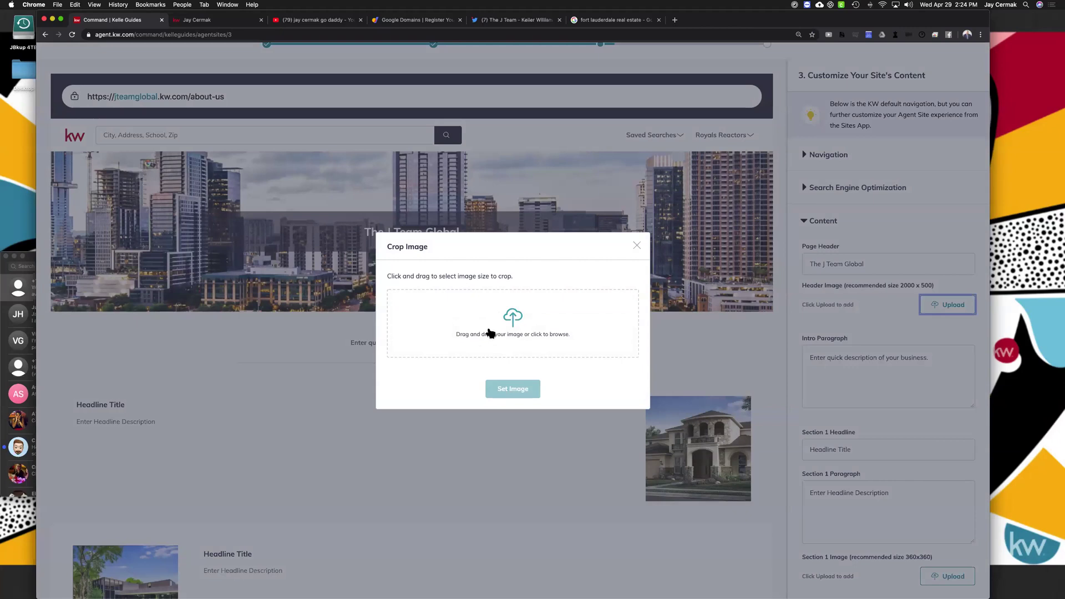
{"action": "left_click", "coordinate": [635, 245]}
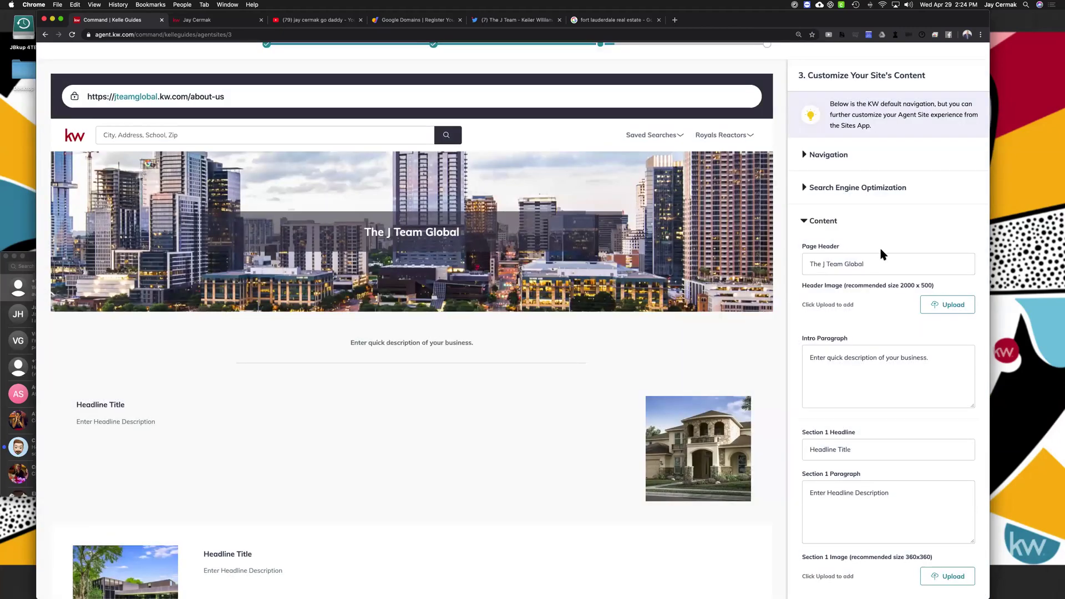
{"action": "scroll", "coordinate": [881, 251], "scroll_direction": "down", "scroll_amount": 1}
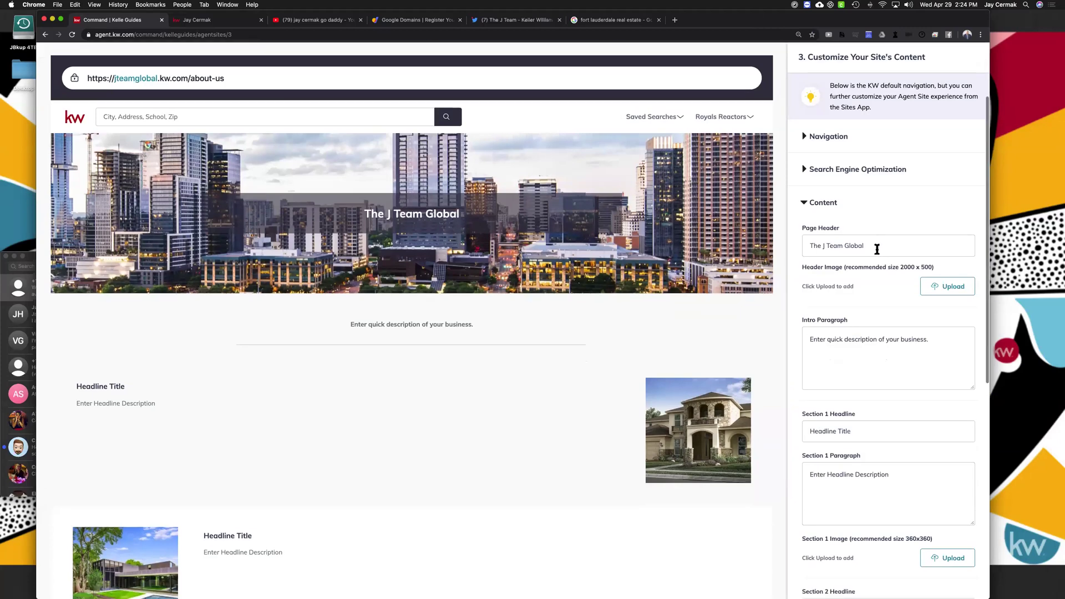
{"action": "left_click", "coordinate": [432, 77]}
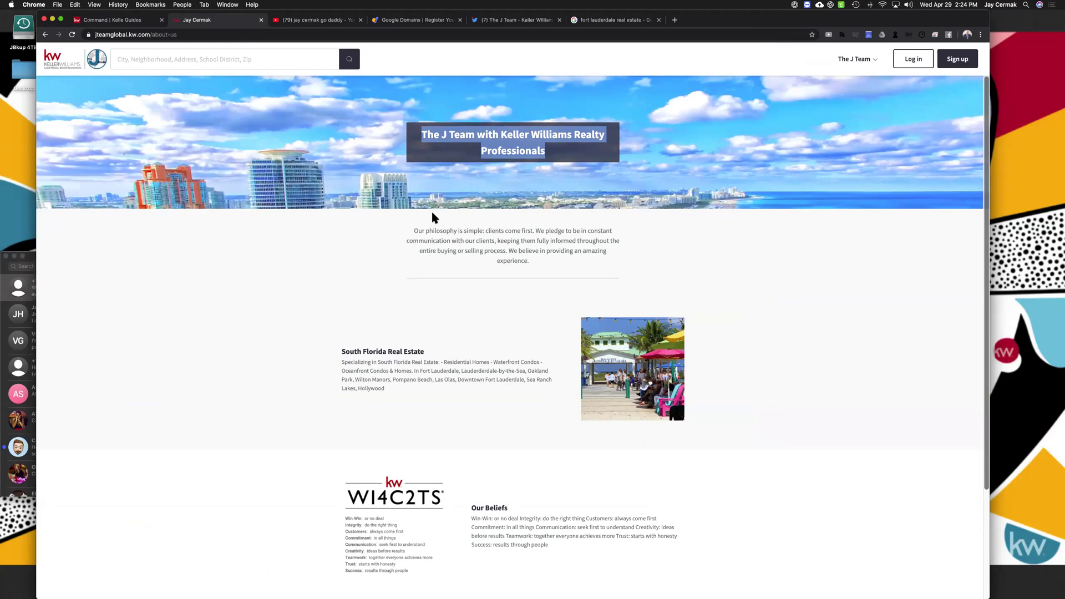
Clear the Intro Paragraph placeholder, removing a wrongly pasted Twitter link
{"action": "left_click_drag", "start_coordinate": [405, 232], "coordinate": [571, 265]}
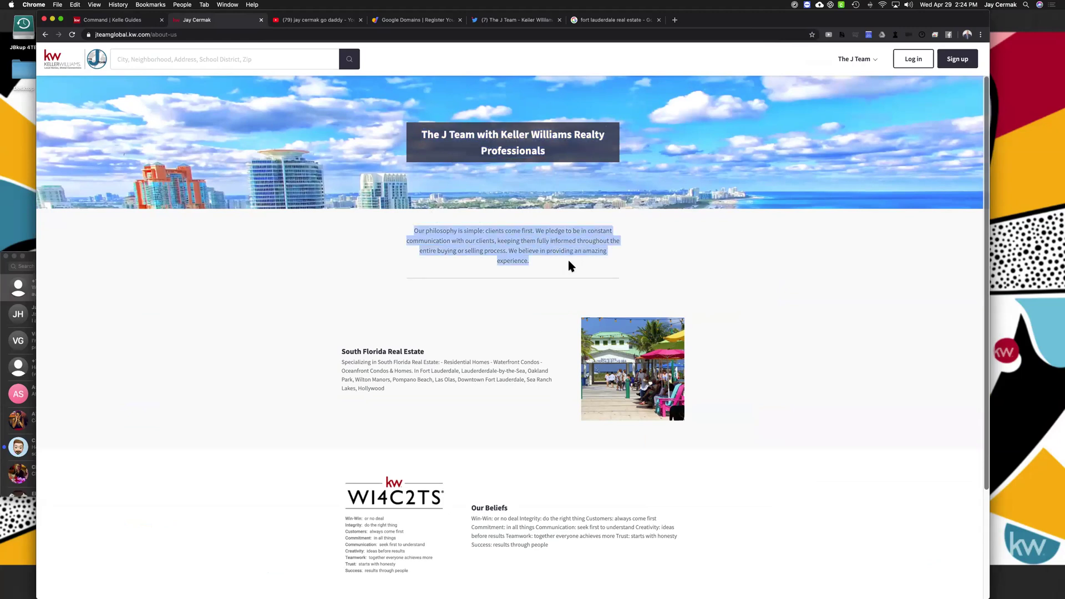
{"action": "left_click", "coordinate": [568, 262]}
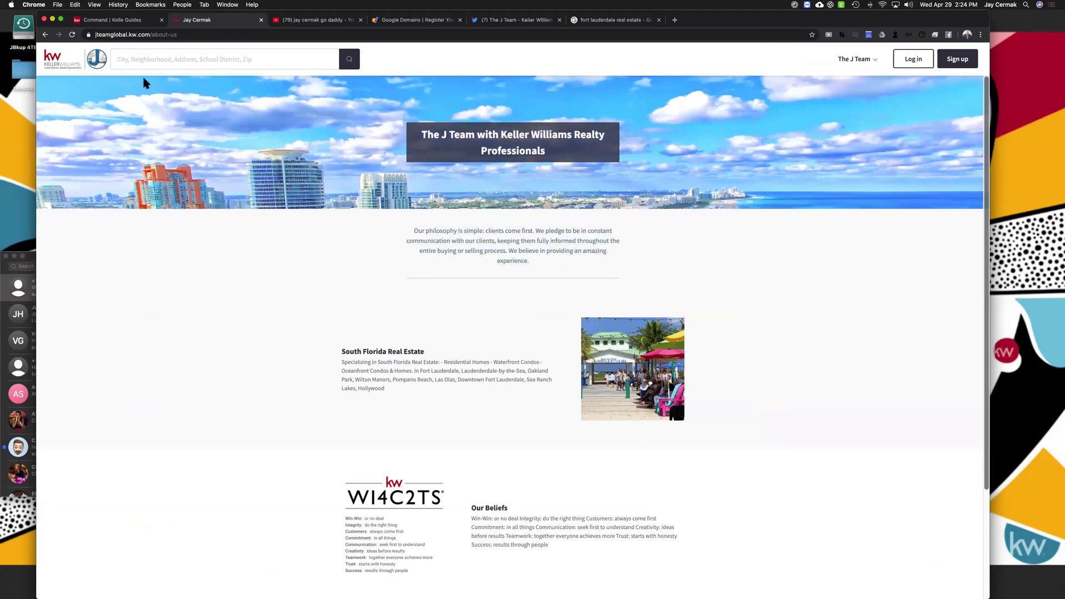
{"action": "left_click", "coordinate": [143, 24]}
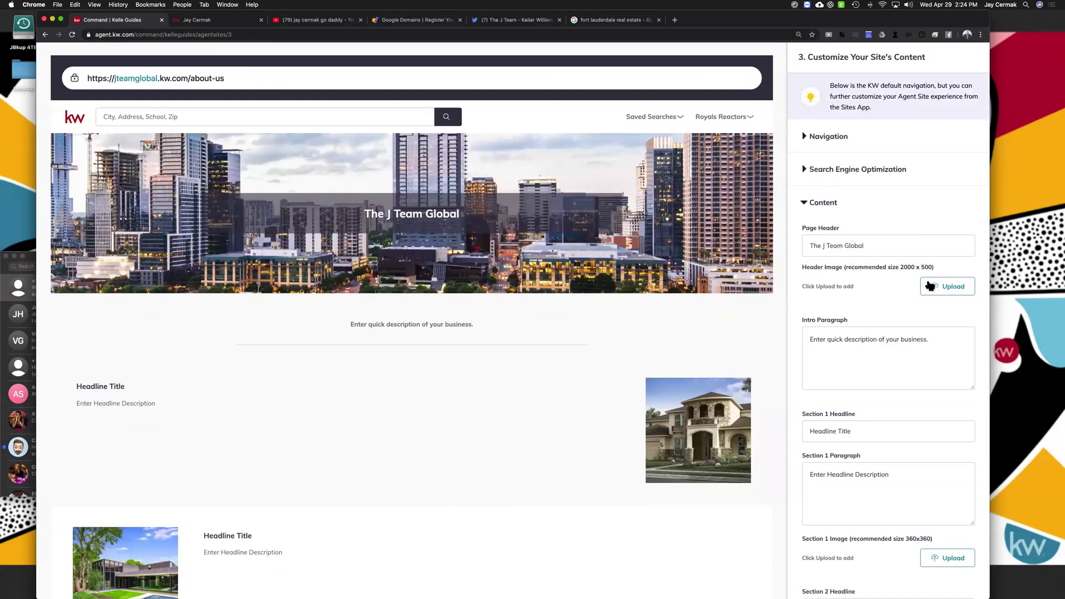
{"action": "left_click", "coordinate": [828, 344]}
{"action": "key", "text": "super+a"}
{"action": "type", "text": "https://twitter.com/jteamfl"}
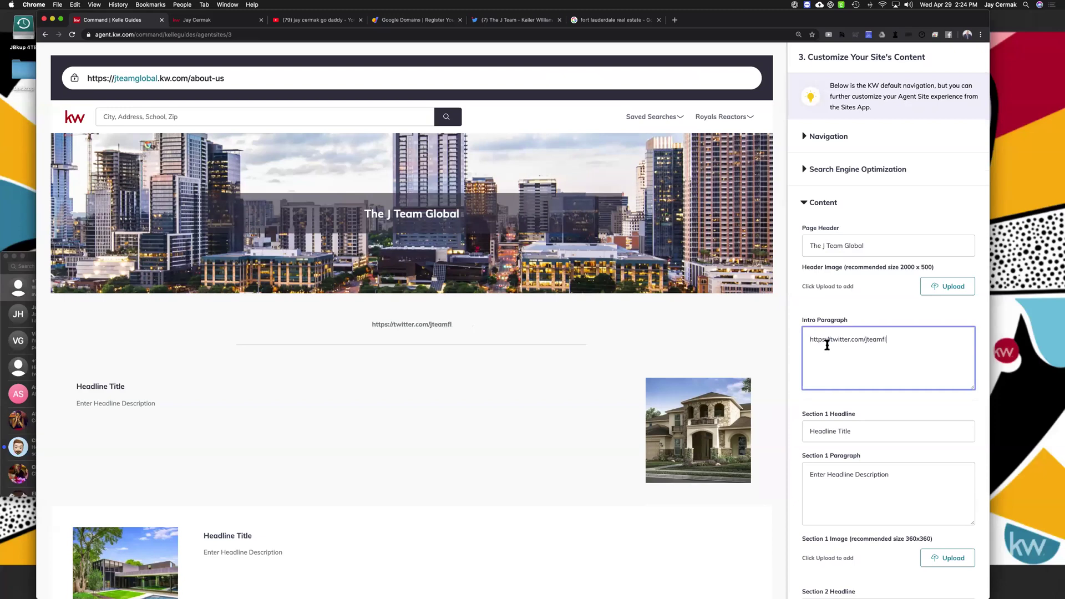
{"action": "key", "text": "alt+shift+Left"}
{"action": "key", "text": "super+a"}
{"action": "key", "text": "BackSpace"}
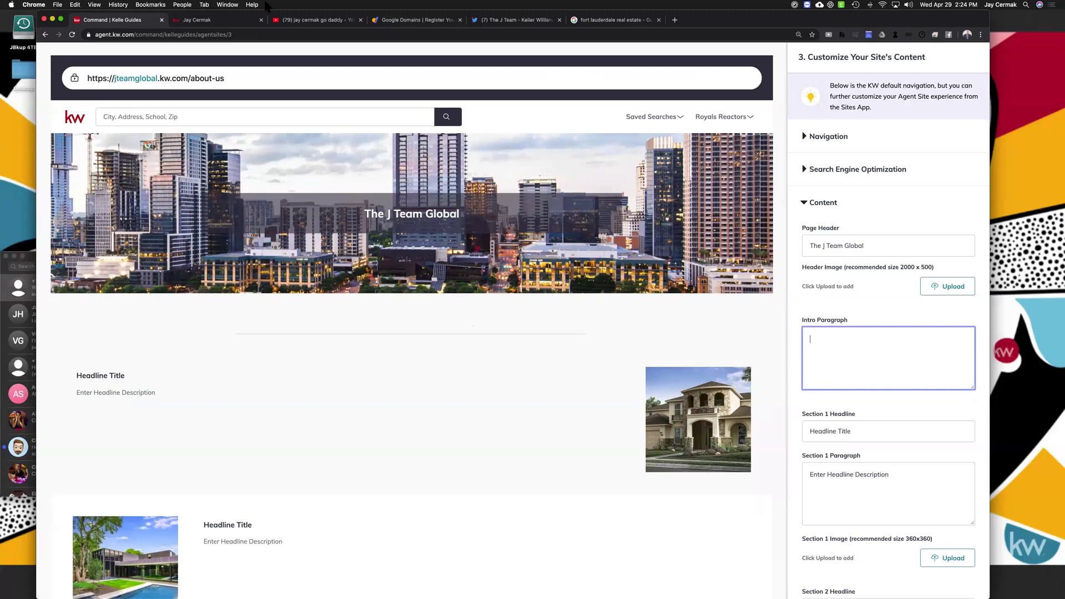
Copy the live site's 'Our philosophy is simple: clients come first…' paragraph into Intro Paragraph
{"action": "left_click", "coordinate": [232, 21]}
{"action": "left_click_drag", "start_coordinate": [551, 261], "coordinate": [410, 235]}
{"action": "key", "text": "super+c"}
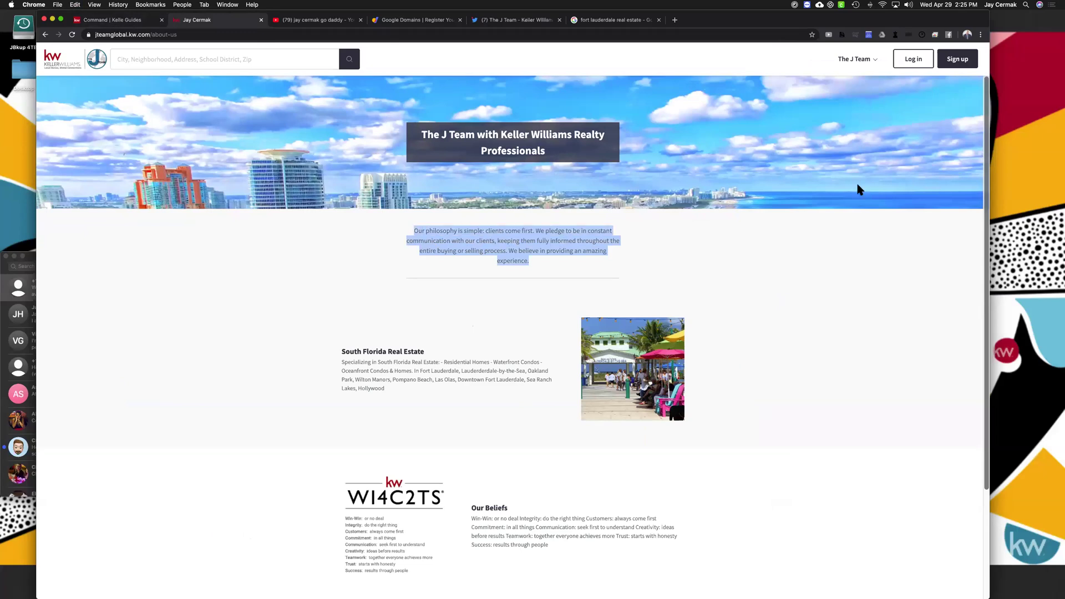
{"action": "key", "text": "ctrl+shift+Tab"}
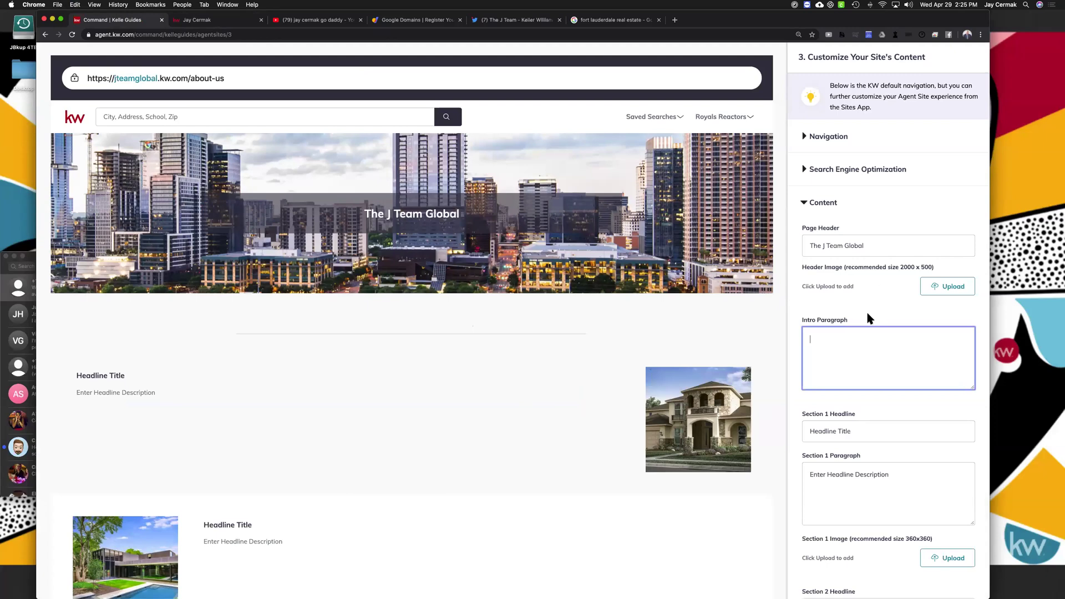
{"action": "key", "text": "super+v"}
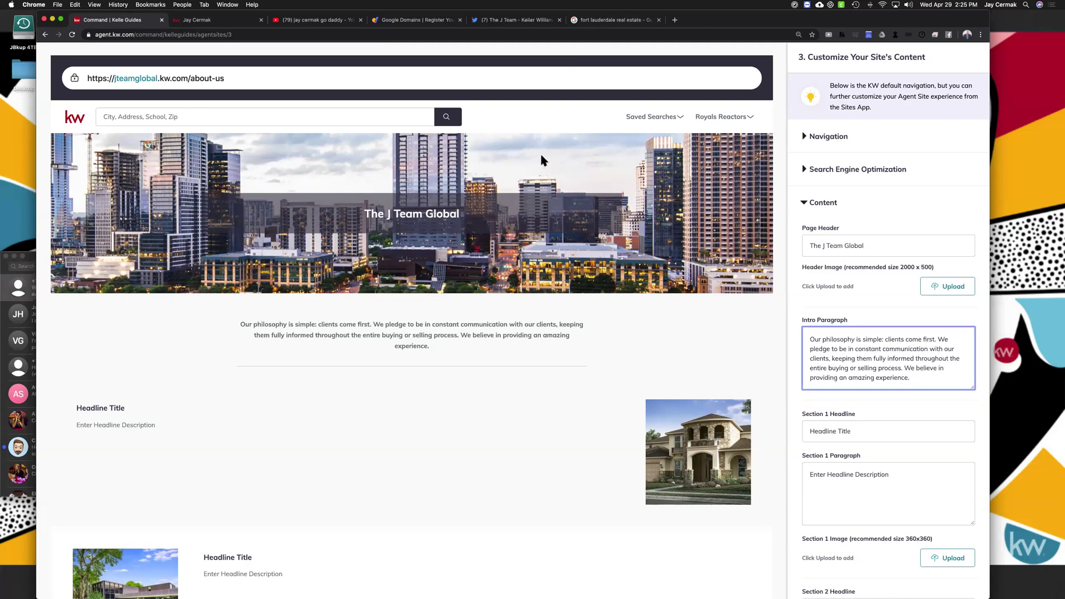
Look over the Trulia ad snippet in the Google results, then return to the site editor
{"action": "key", "text": "ctrl+shift+Tab"}
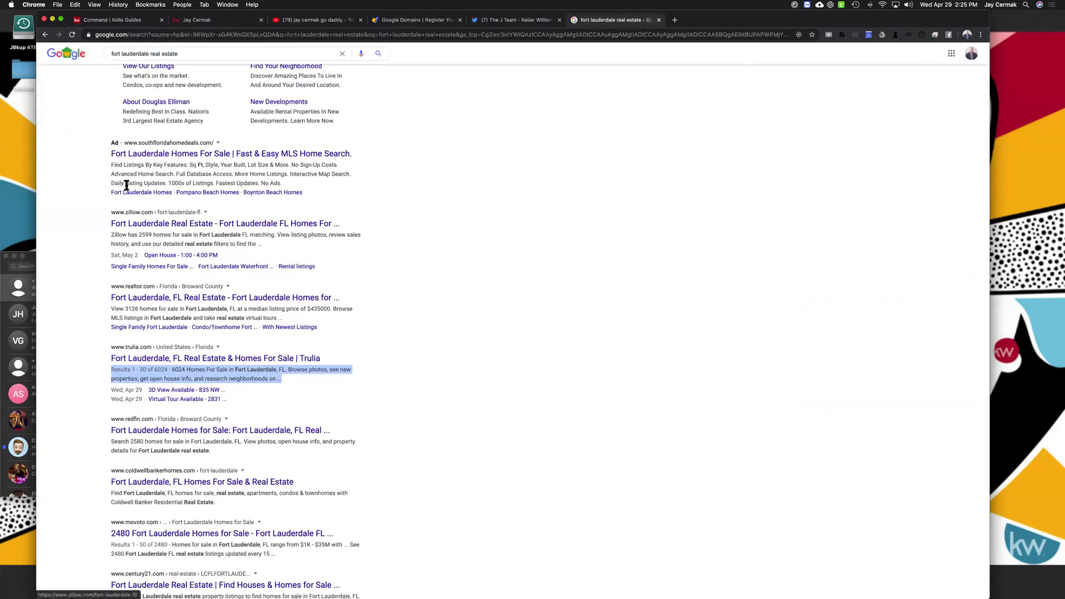
{"action": "left_click", "coordinate": [113, 167]}
{"action": "left_click_drag", "start_coordinate": [351, 180], "coordinate": [358, 175]}
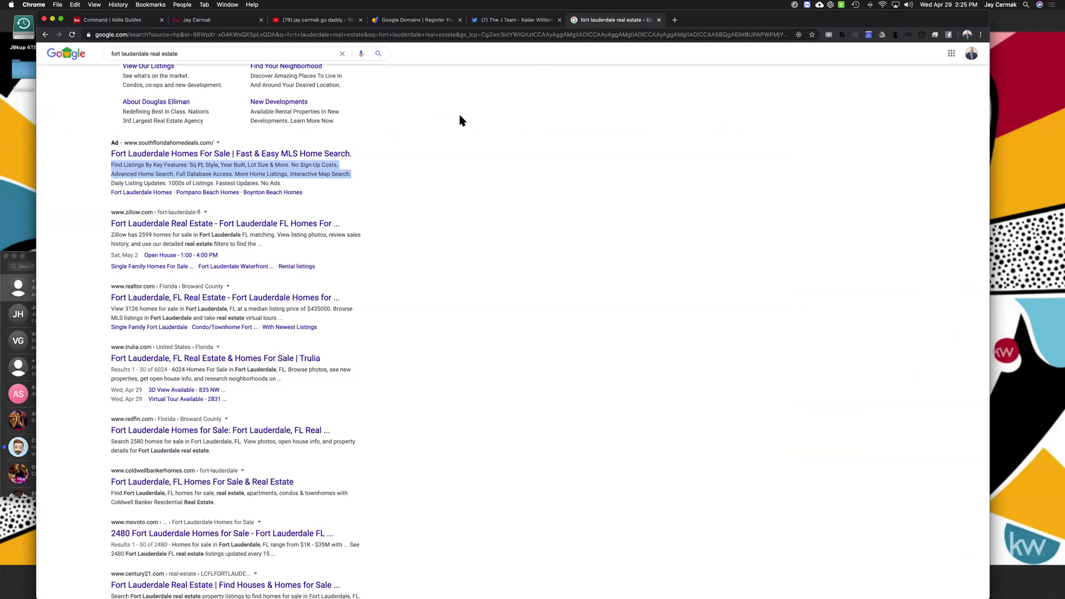
{"action": "scroll", "coordinate": [120, 565], "scroll_direction": "down", "scroll_amount": 3}
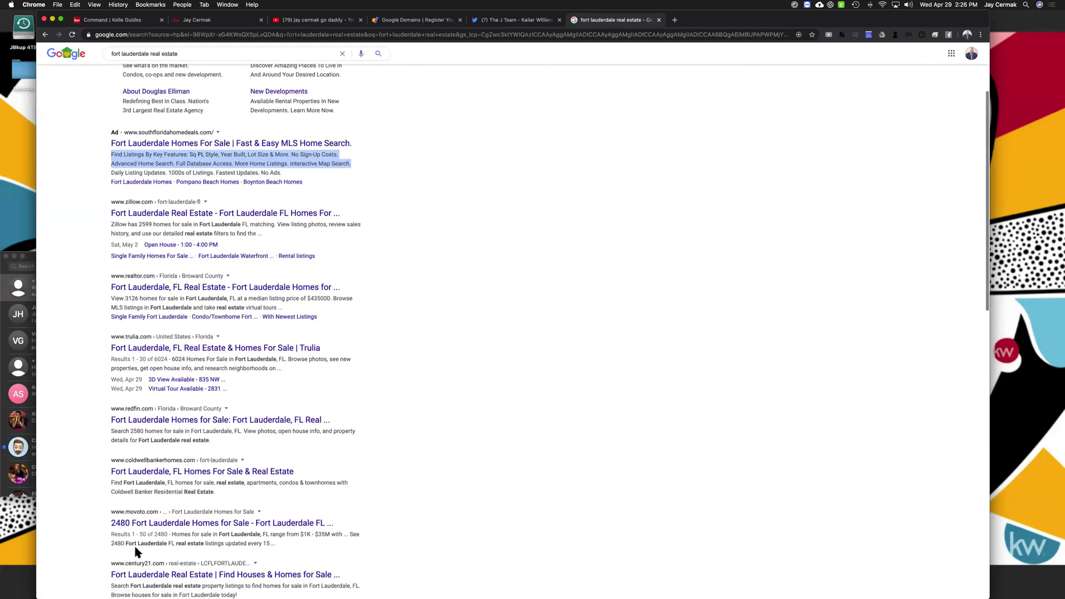
{"action": "left_click", "coordinate": [173, 468]}
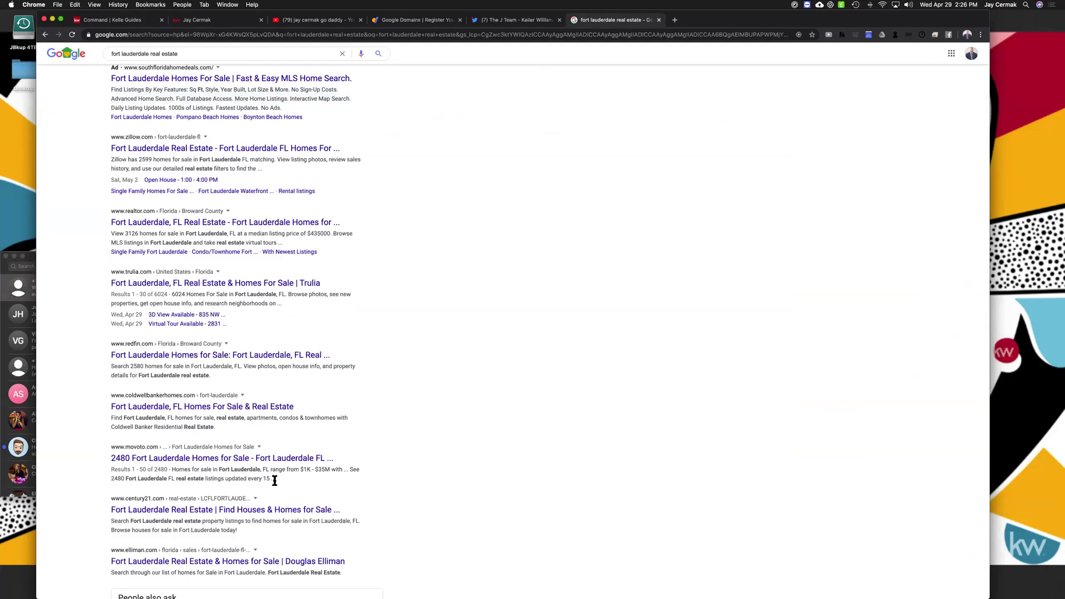
{"action": "scroll", "coordinate": [277, 237], "scroll_direction": "down", "scroll_amount": 1}
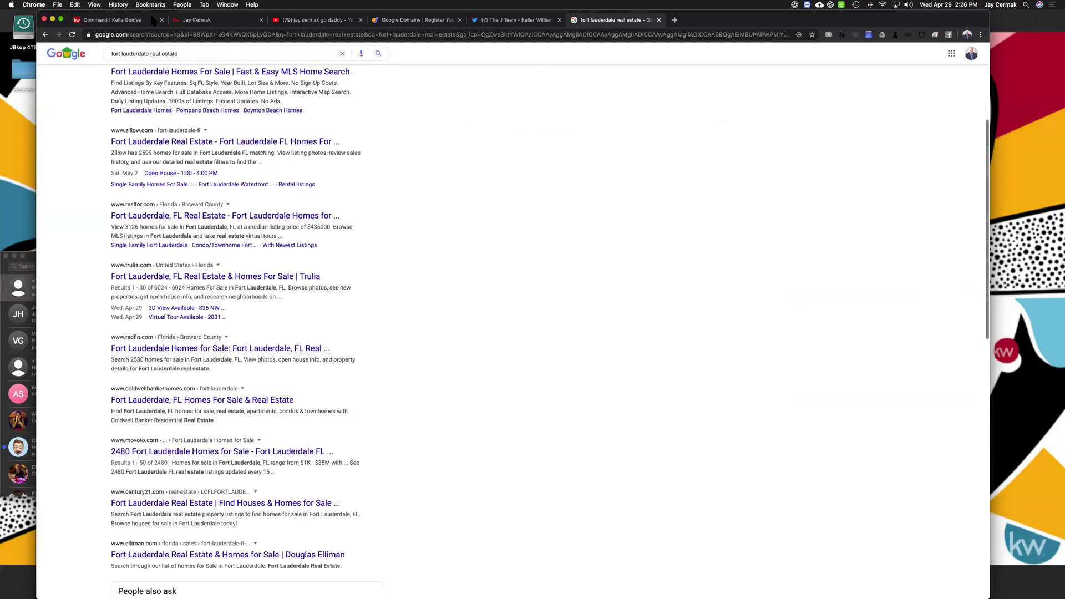
{"action": "scroll", "coordinate": [278, 237], "scroll_direction": "up", "scroll_amount": 5}
{"action": "left_click", "coordinate": [153, 20]}
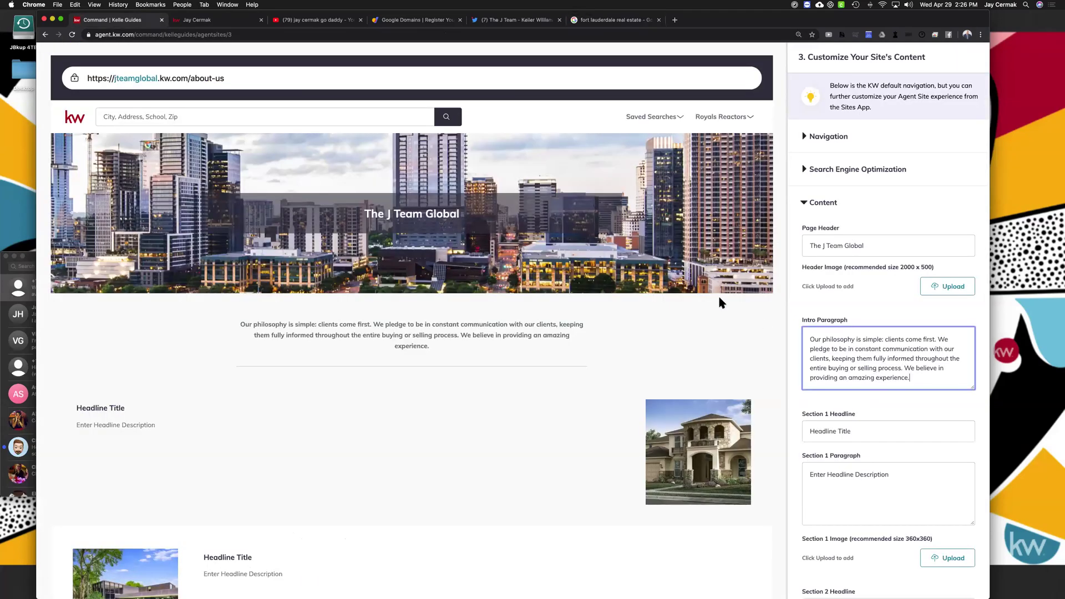
Paste 'South Florida Real Estate' from the live about-us page as the Section 1 headline
{"action": "scroll", "coordinate": [841, 358], "scroll_direction": "down", "scroll_amount": 2}
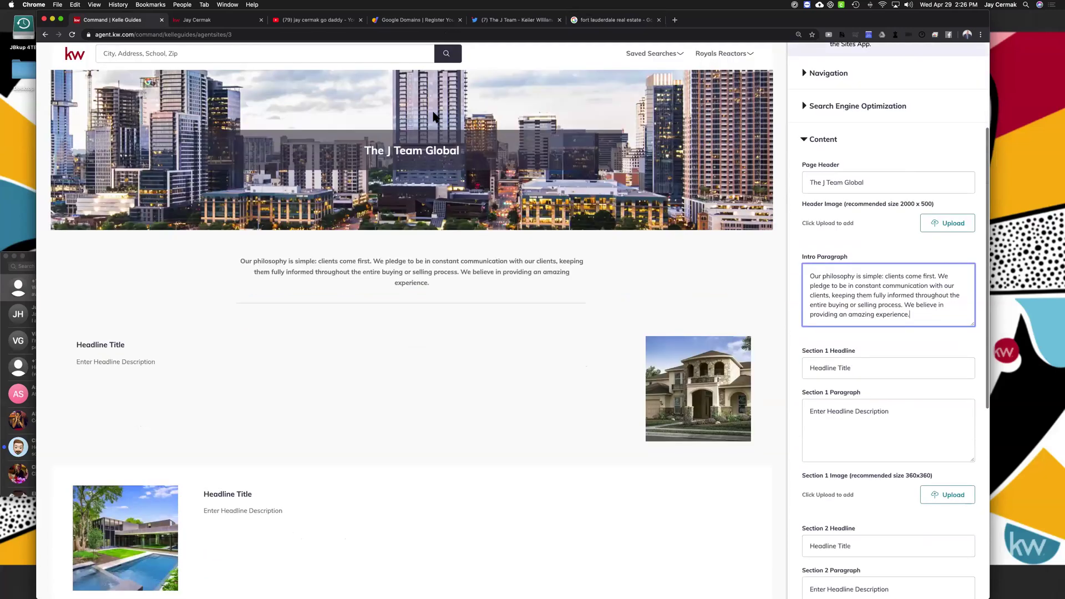
{"action": "scroll", "coordinate": [434, 117], "scroll_direction": "down", "scroll_amount": 1}
{"action": "key", "text": "ctrl+Tab"}
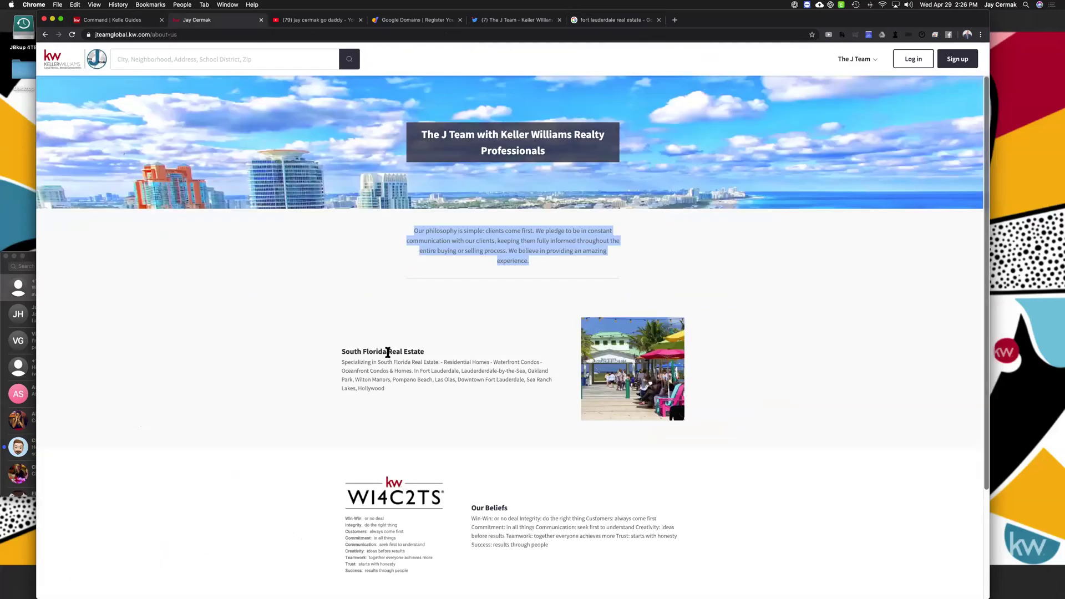
{"action": "scroll", "coordinate": [387, 306], "scroll_direction": "down", "scroll_amount": 2}
{"action": "triple_click", "coordinate": [387, 306]}
{"action": "key", "text": "super+c"}
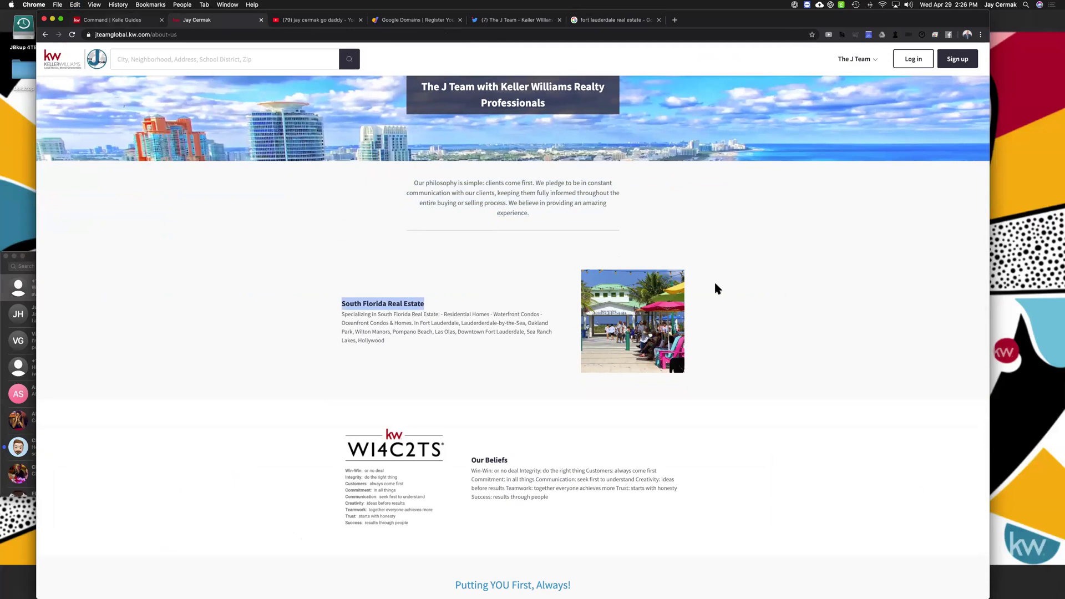
{"action": "key", "text": "ctrl+shift+Tab"}
{"action": "triple_click", "coordinate": [856, 344]}
{"action": "key", "text": "super+v"}
Replace the Section 1 paragraph placeholder with the live site's 'Specializing in South Florida' paragraph
{"action": "left_click", "coordinate": [222, 20]}
{"action": "left_click_drag", "start_coordinate": [407, 340], "coordinate": [341, 311]}
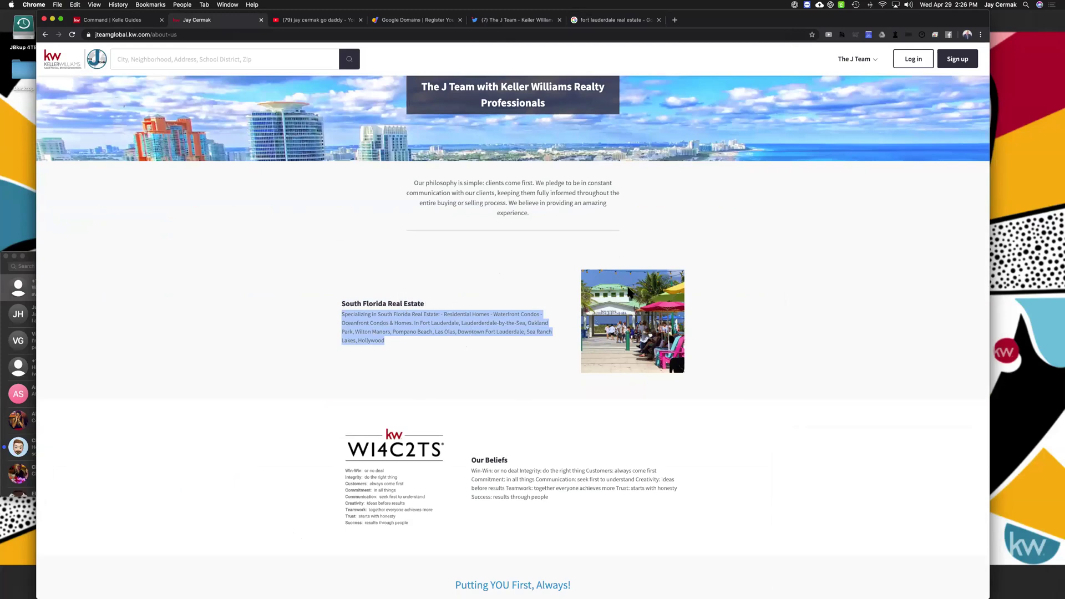
{"action": "left_click", "coordinate": [114, 24]}
{"action": "triple_click", "coordinate": [899, 399]}
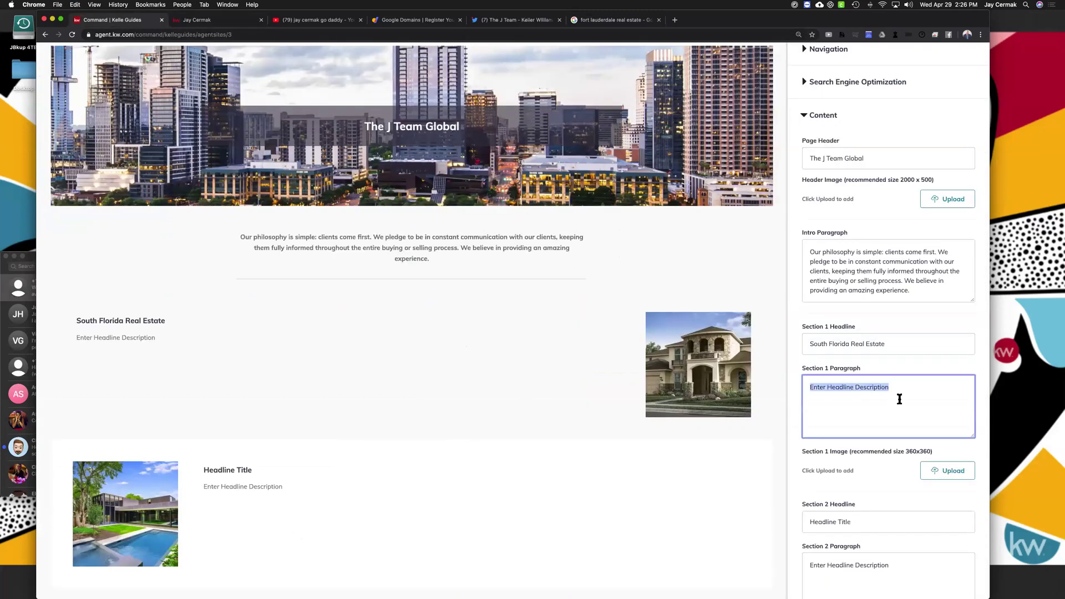
{"action": "type", "text": "Specializing in South Florida Real Estate: - Residential Homes - Waterfront Condos - Oceanfront Condos & Homes. In Fort Lauderdale, Lauderderale-by-the-Sea, Oakland Park, Wilton Manors, Pompano Beach, Las Olas, Downtown Fort Lauderdale, Sea Ranch Lakes, Hollywood"}
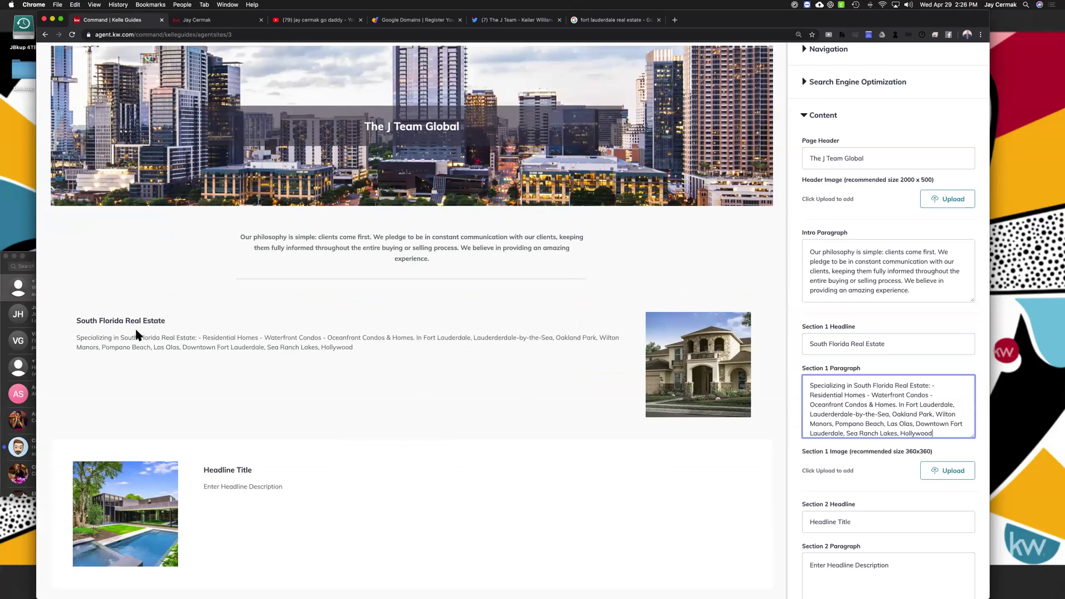
Check the new Section 1 headline and paragraph in the page preview
{"action": "left_click_drag", "start_coordinate": [120, 321], "coordinate": [219, 327]}
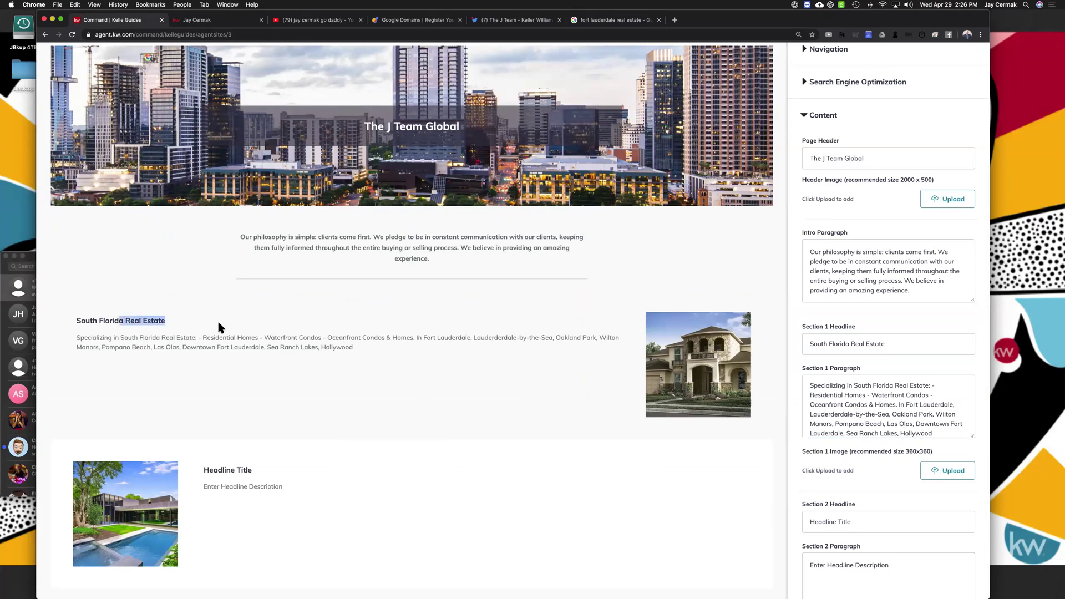
{"action": "left_click", "coordinate": [279, 344]}
{"action": "triple_click", "coordinate": [279, 344]}
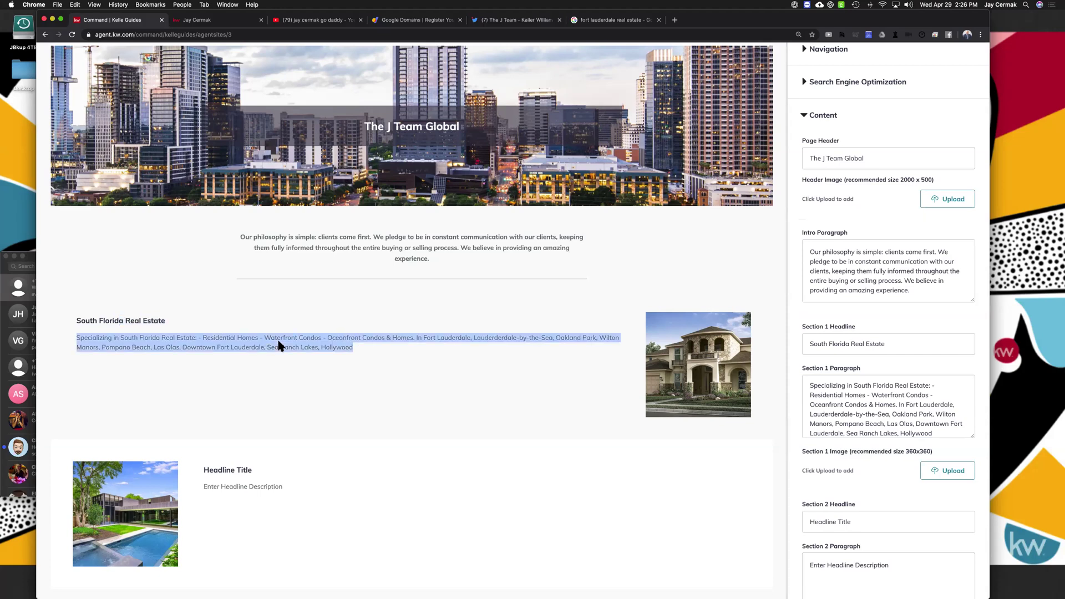
{"action": "left_click", "coordinate": [395, 354]}
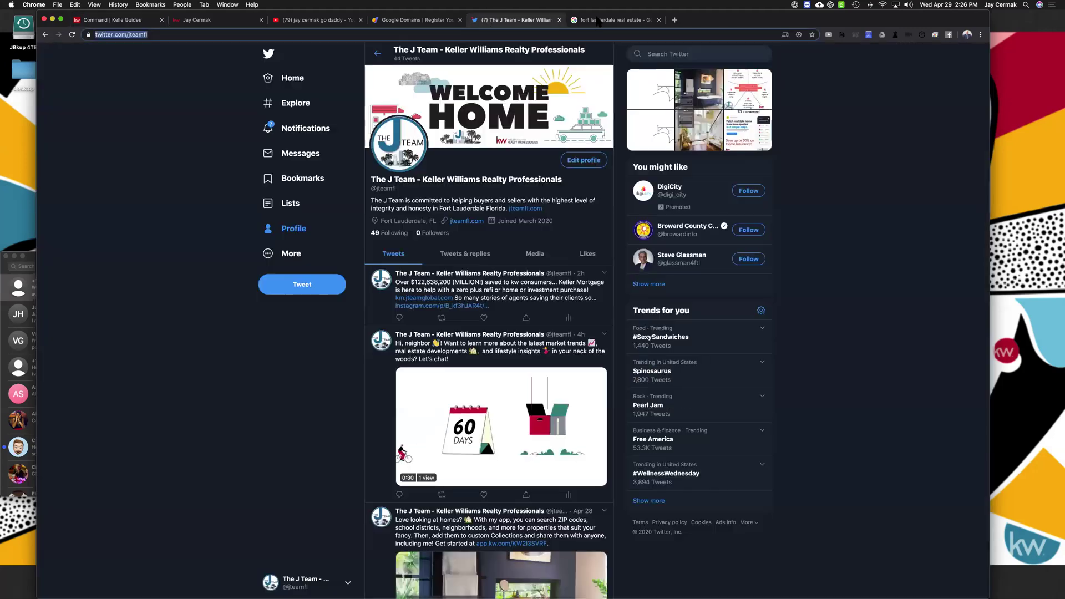
{"action": "left_click", "coordinate": [511, 20]}
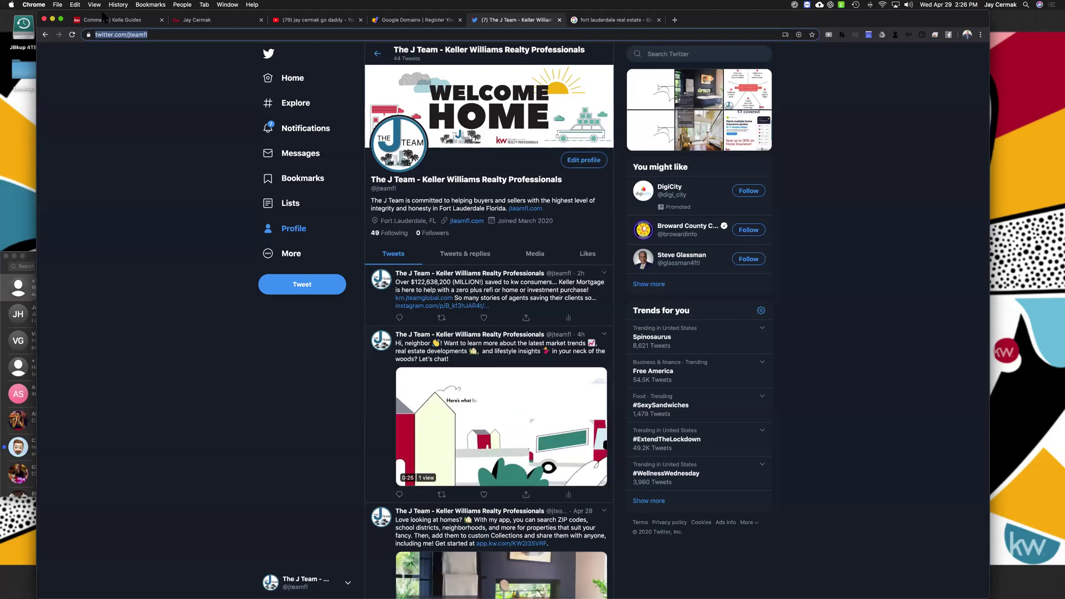
{"action": "left_click", "coordinate": [103, 21]}
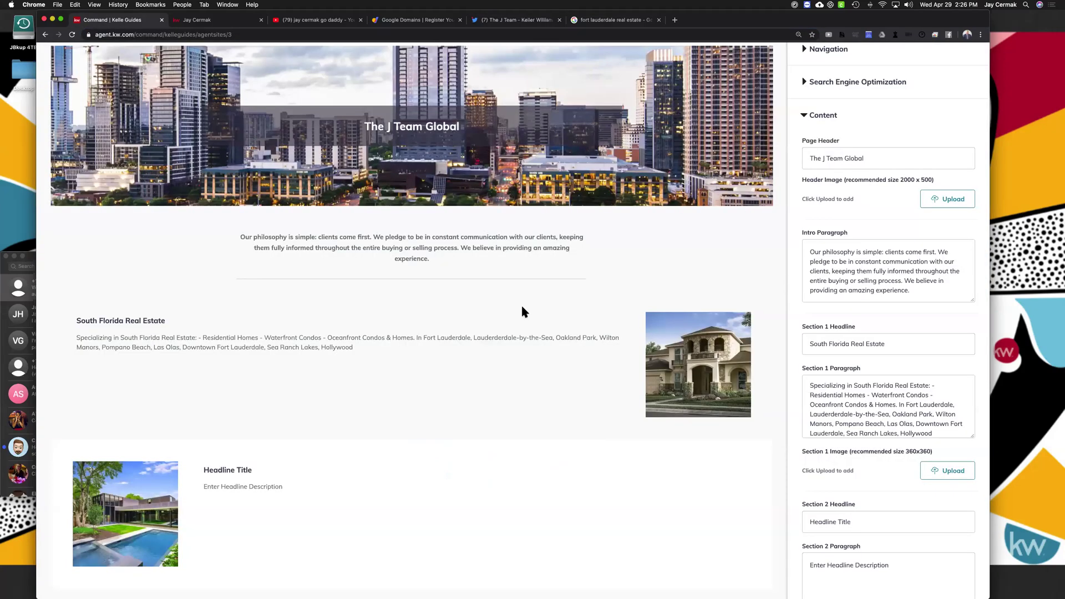
Save the live about-us page's boardwalk photo to Downloads as 'lbts'
{"action": "left_click", "coordinate": [219, 21]}
{"action": "right_click", "coordinate": [649, 328]}
{"action": "left_click", "coordinate": [678, 338]}
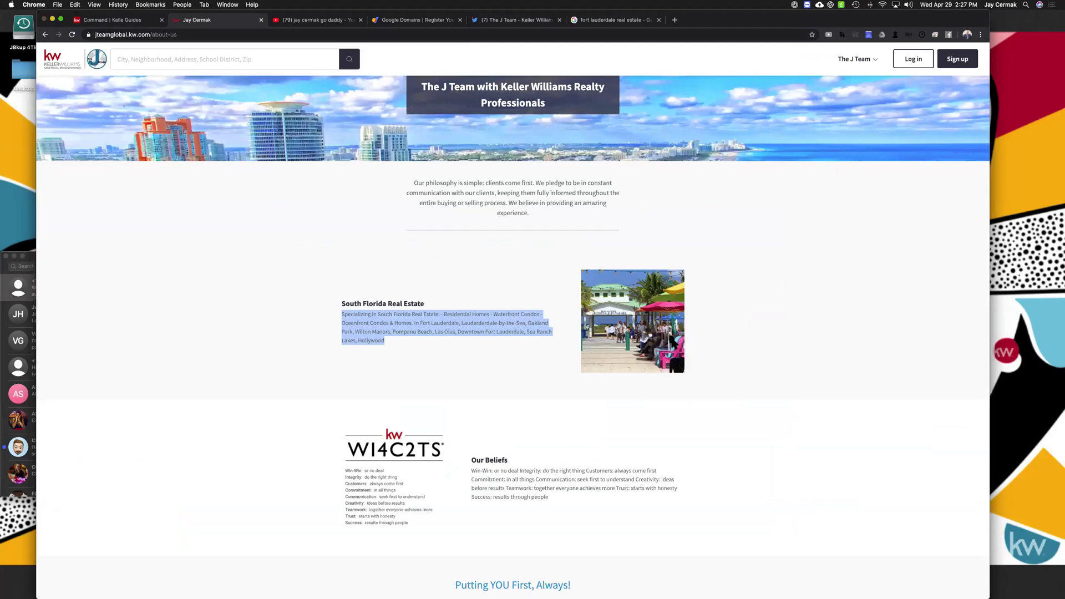
{"action": "type", "text": "lb"}
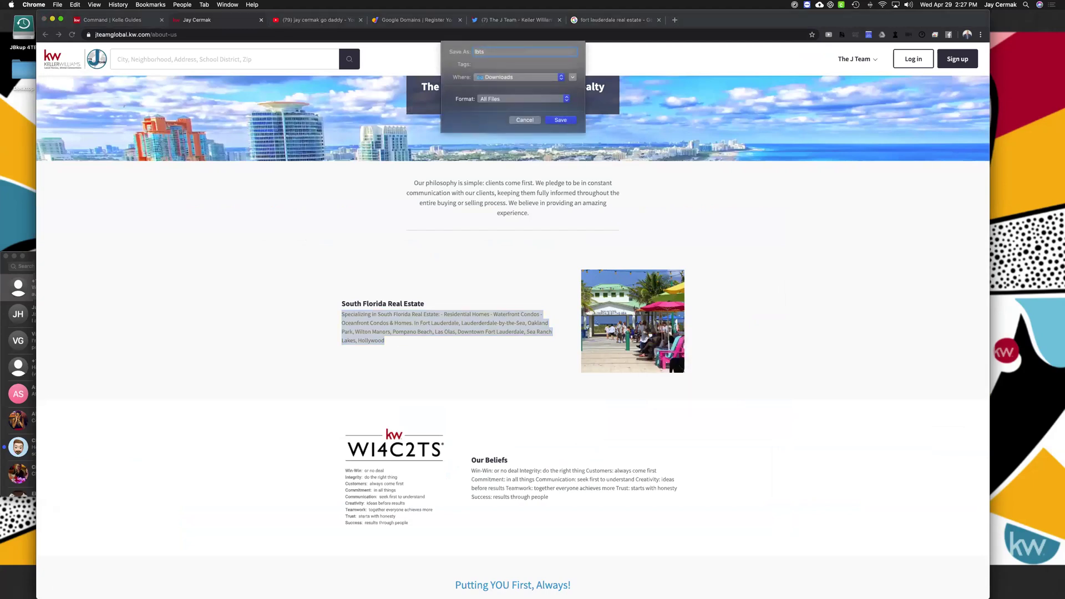
{"action": "type", "text": "ts"}
{"action": "key", "text": "Return"}
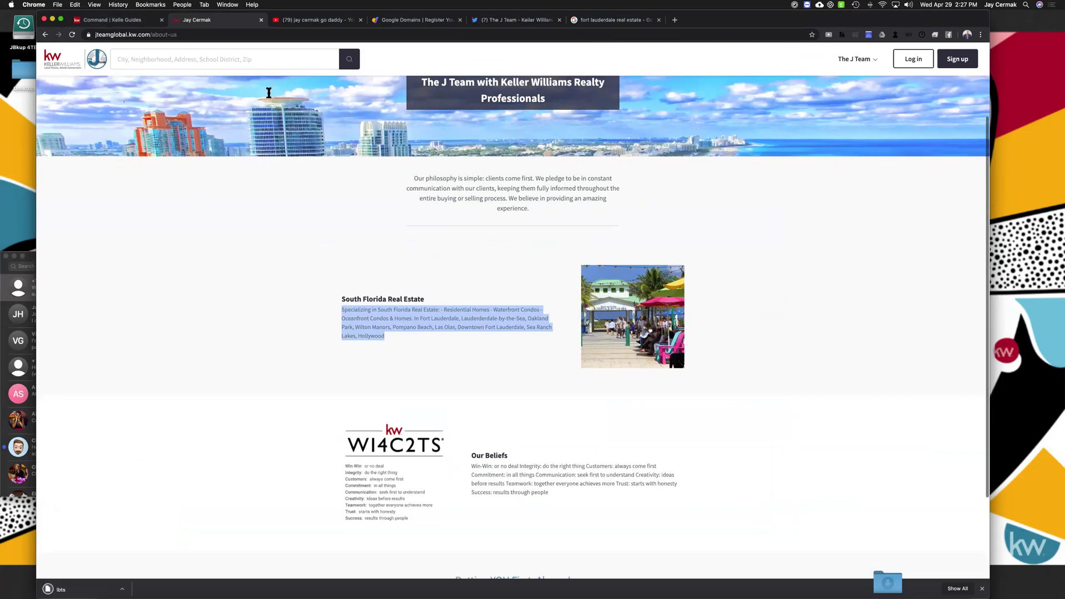
{"action": "scroll", "coordinate": [268, 93], "scroll_direction": "down", "scroll_amount": 1}
Upload the lbts photo and set it as the Section 1 image
{"action": "left_click", "coordinate": [124, 19]}
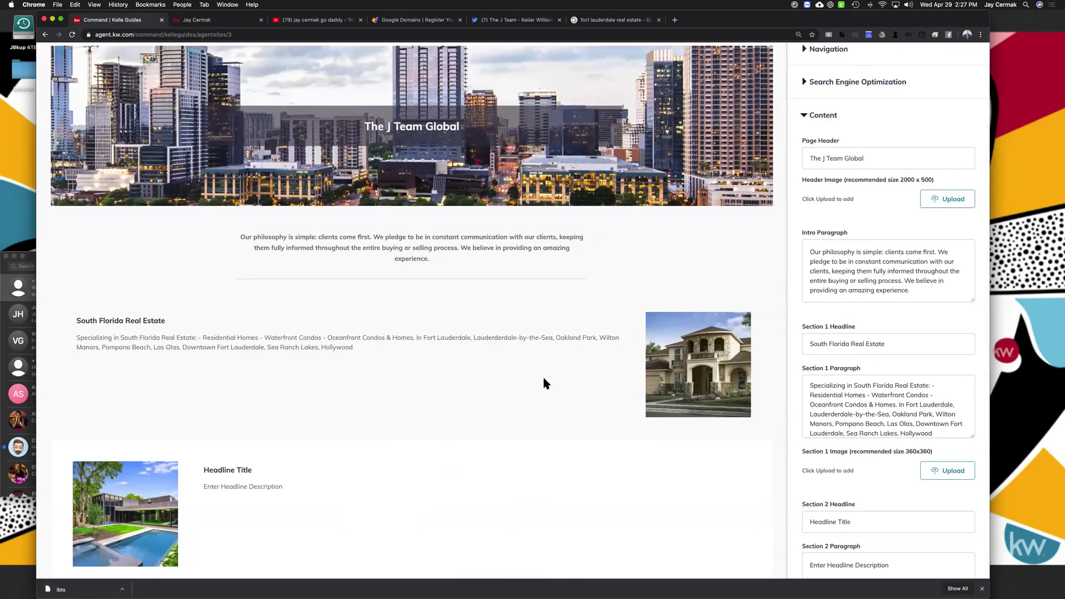
{"action": "left_click", "coordinate": [947, 471]}
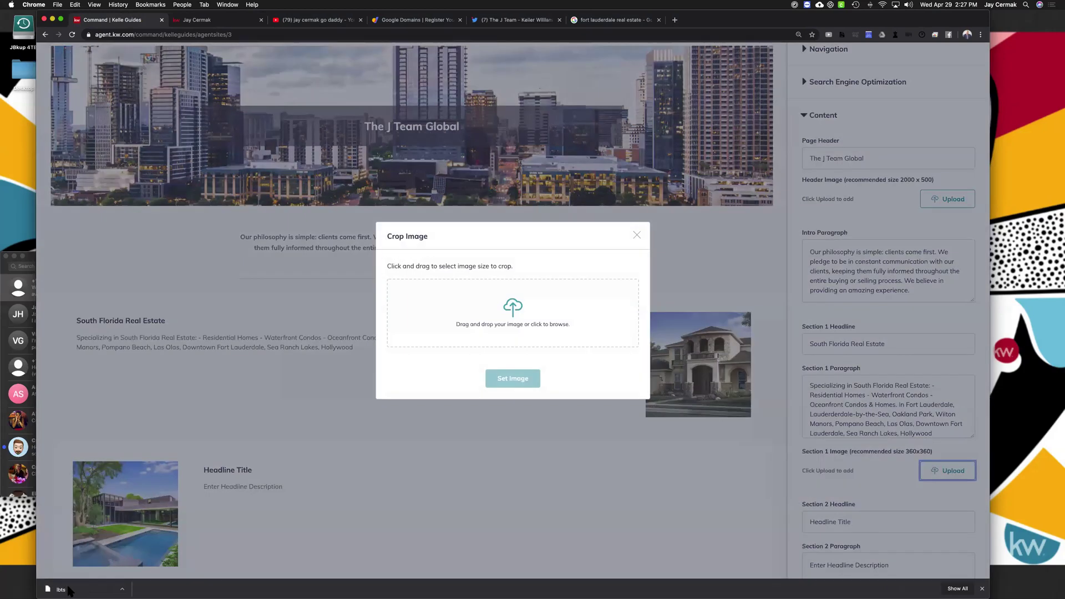
{"action": "left_click_drag", "start_coordinate": [63, 589], "coordinate": [505, 303]}
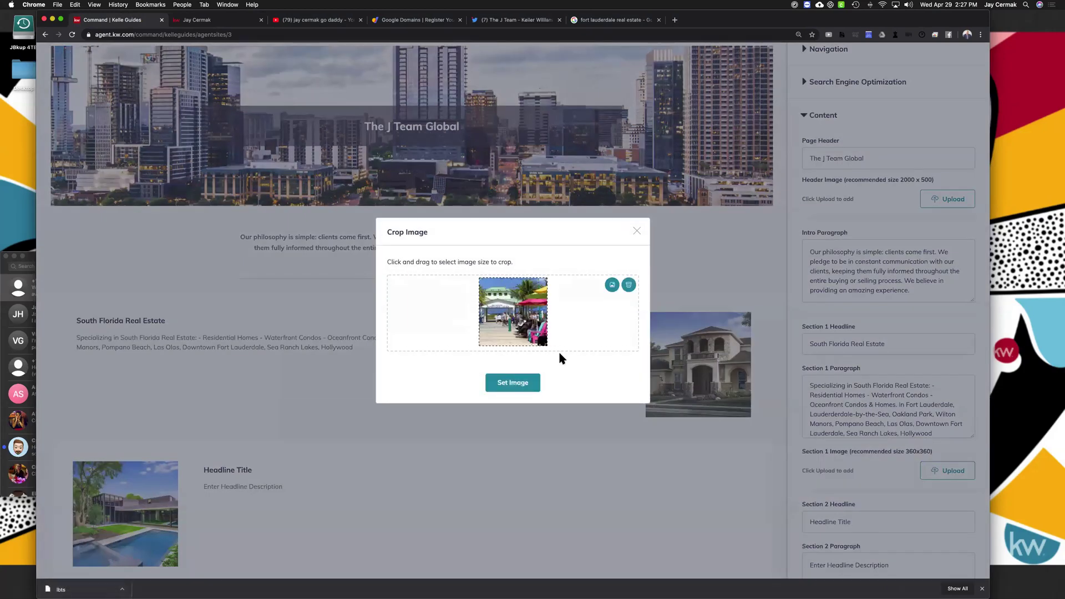
{"action": "left_click", "coordinate": [520, 384]}
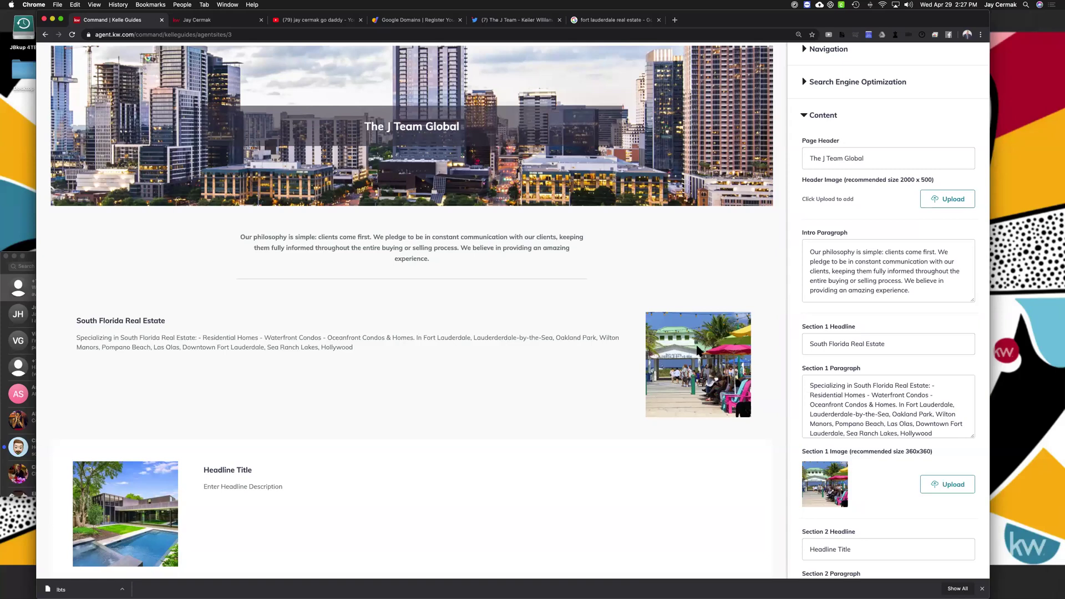
{"action": "scroll", "coordinate": [697, 350], "scroll_direction": "down", "scroll_amount": 3}
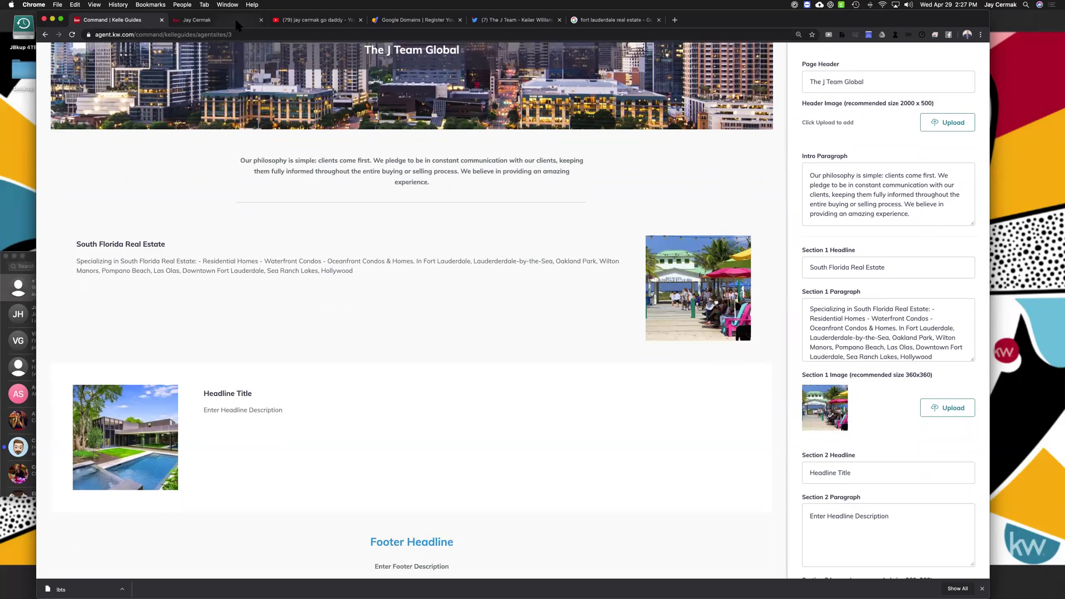
Copy the 'Our Beliefs' heading from the live site into the Section 2 headline
{"action": "left_click", "coordinate": [235, 19]}
{"action": "triple_click", "coordinate": [496, 350]}
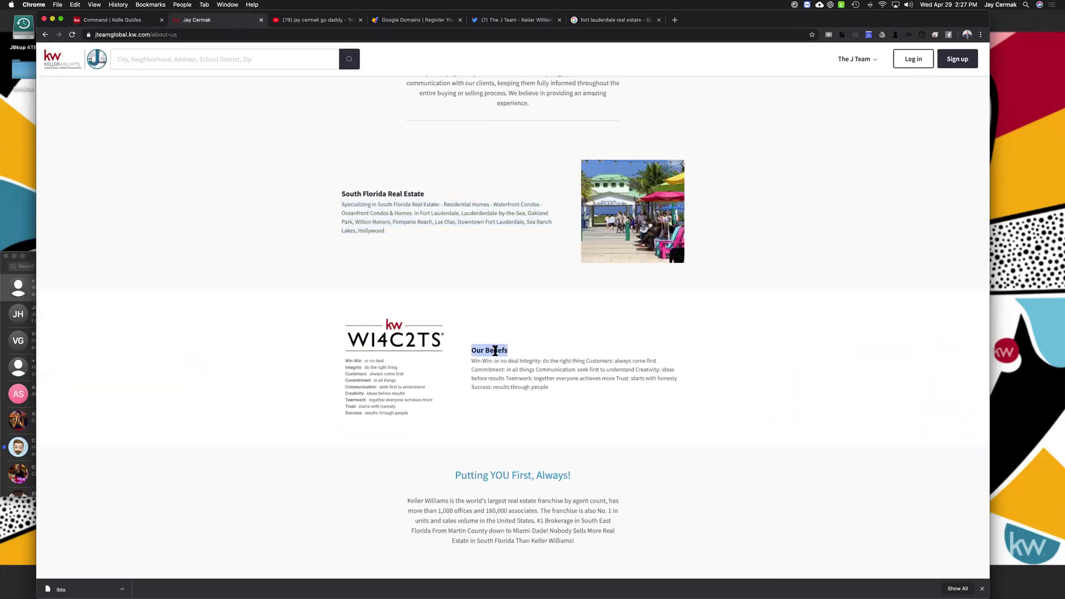
{"action": "left_click", "coordinate": [495, 351]}
{"action": "key", "text": "super+c"}
{"action": "left_click", "coordinate": [136, 22]}
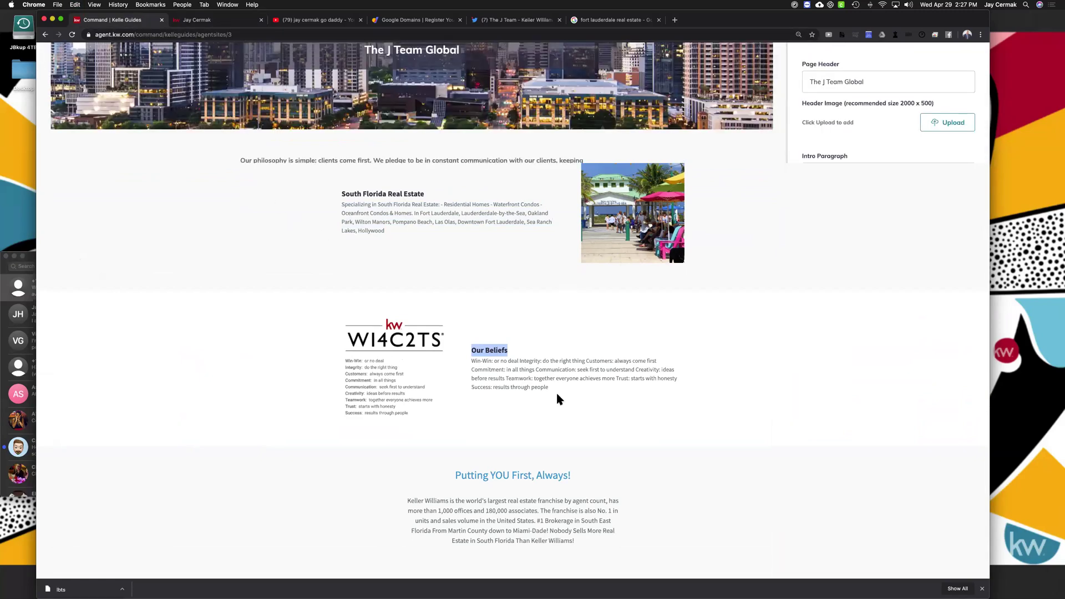
{"action": "left_click", "coordinate": [883, 475]}
{"action": "key", "text": "super+v"}
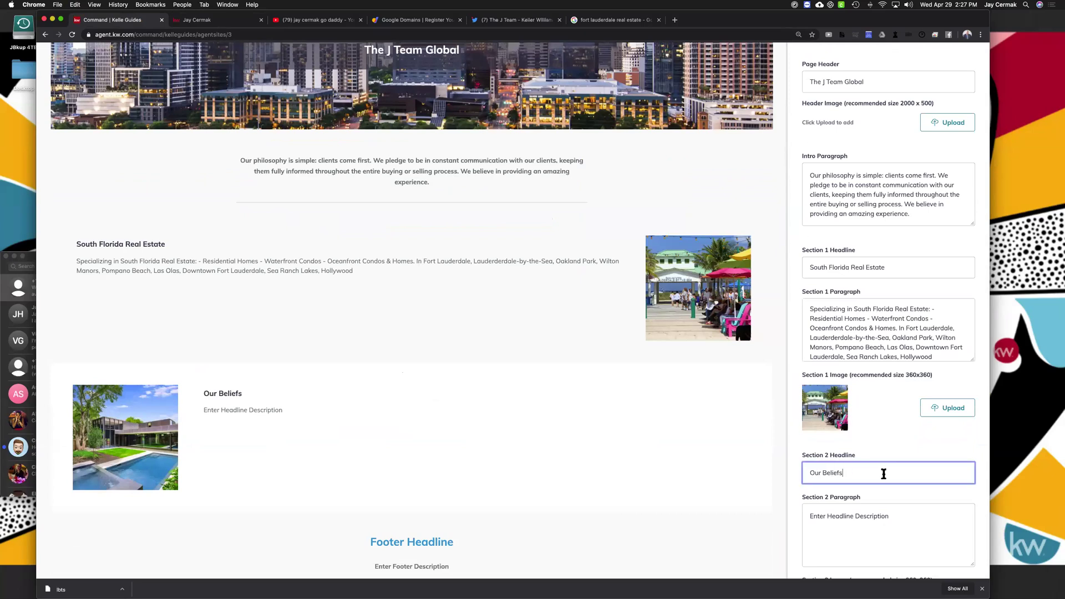
{"action": "scroll", "coordinate": [483, 147], "scroll_direction": "down", "scroll_amount": 5}
Paste the live site's Our Beliefs values paragraph into the Section 2 Paragraph field
{"action": "left_click", "coordinate": [197, 21]}
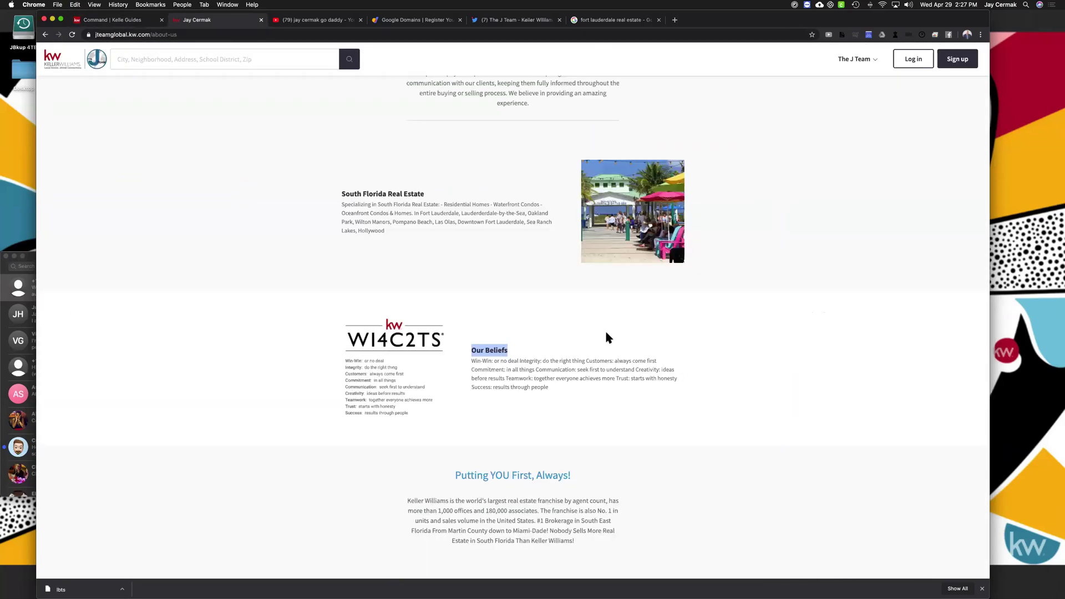
{"action": "left_click_drag", "start_coordinate": [564, 381], "coordinate": [471, 360]}
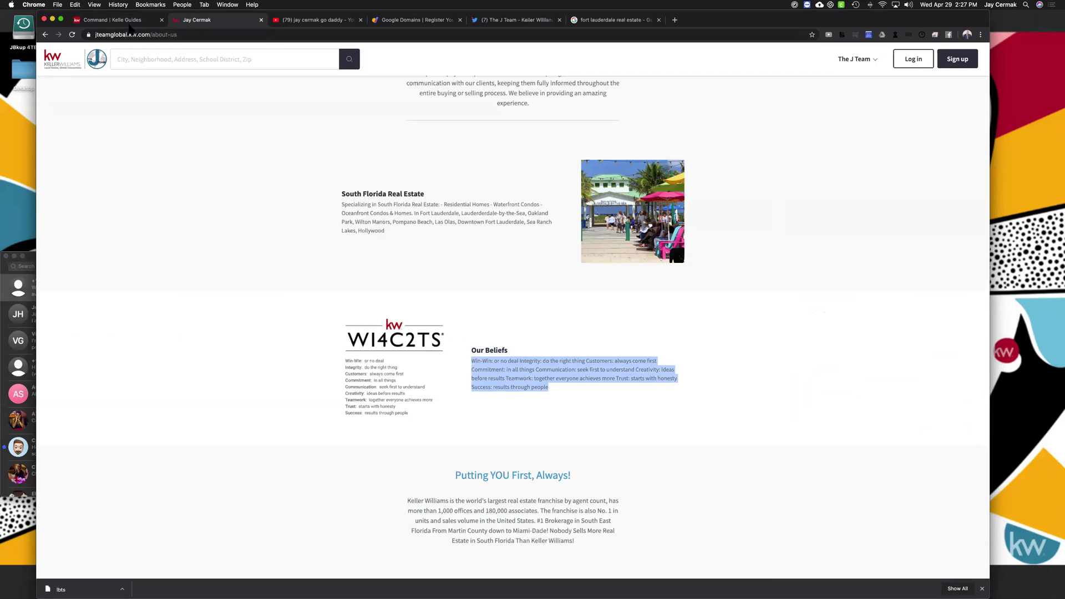
{"action": "key", "text": "ctrl+shift+Tab"}
{"action": "left_click", "coordinate": [860, 364]}
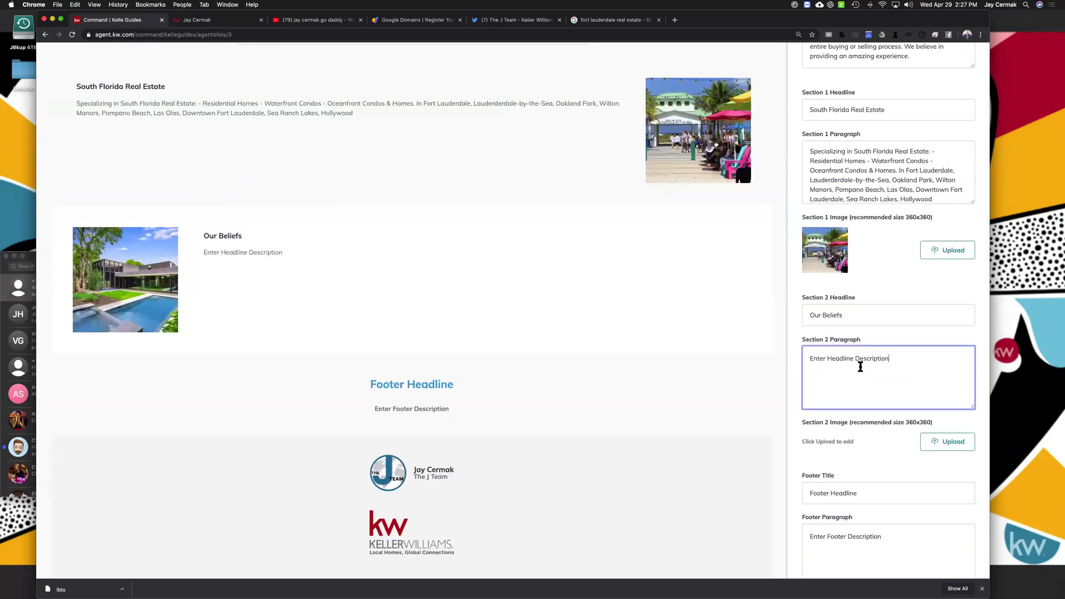
{"action": "key", "text": "super+v"}
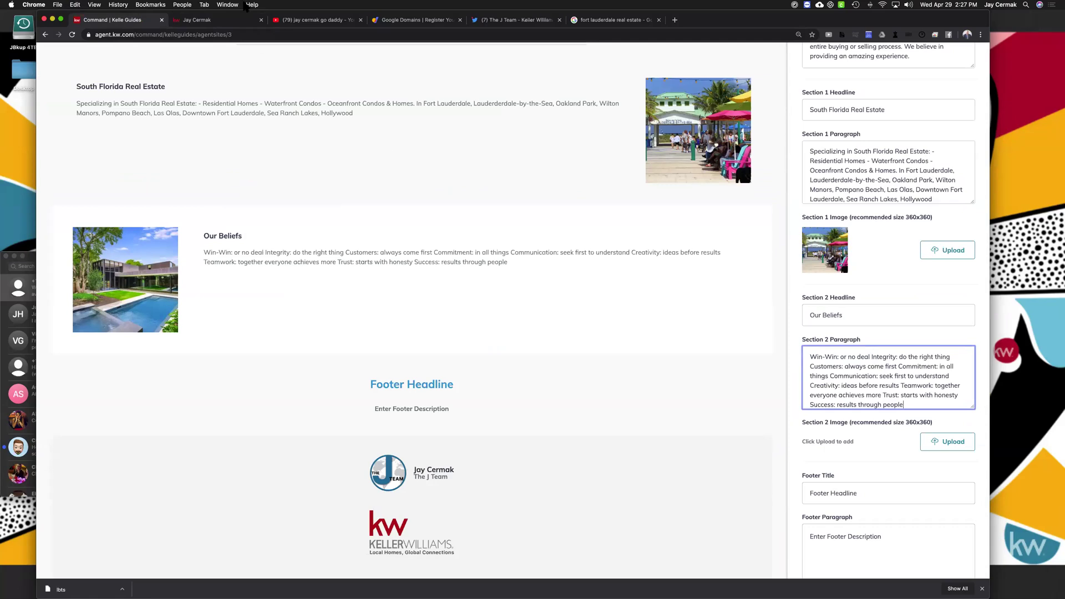
{"action": "key", "text": "ctrl+Tab"}
Save the WI4C2TS beliefs graphic from the live site as 'wi'
{"action": "right_click", "coordinate": [419, 366]}
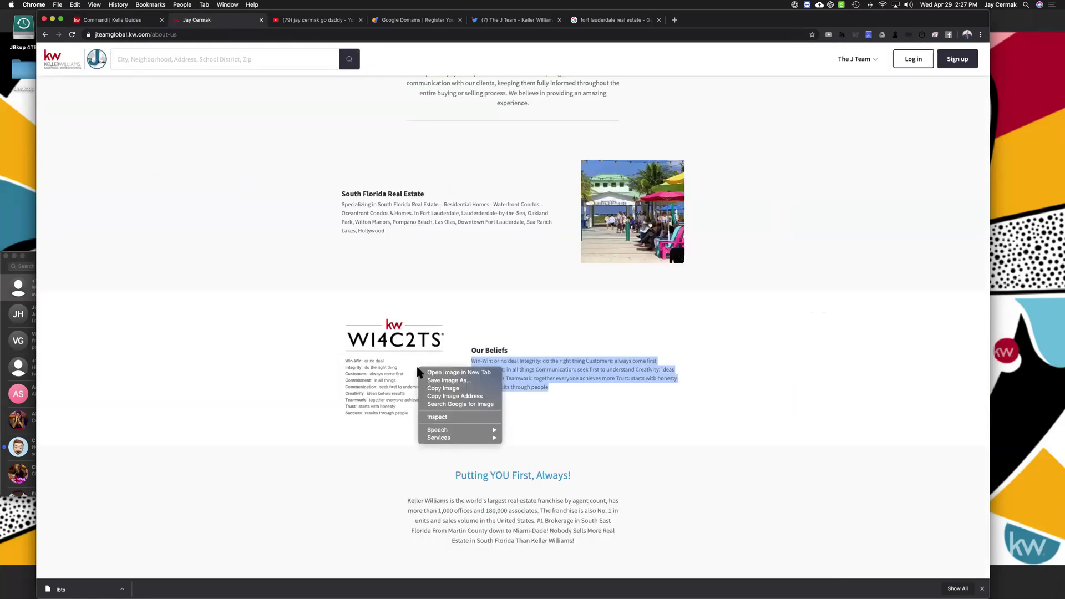
{"action": "left_click", "coordinate": [425, 380]}
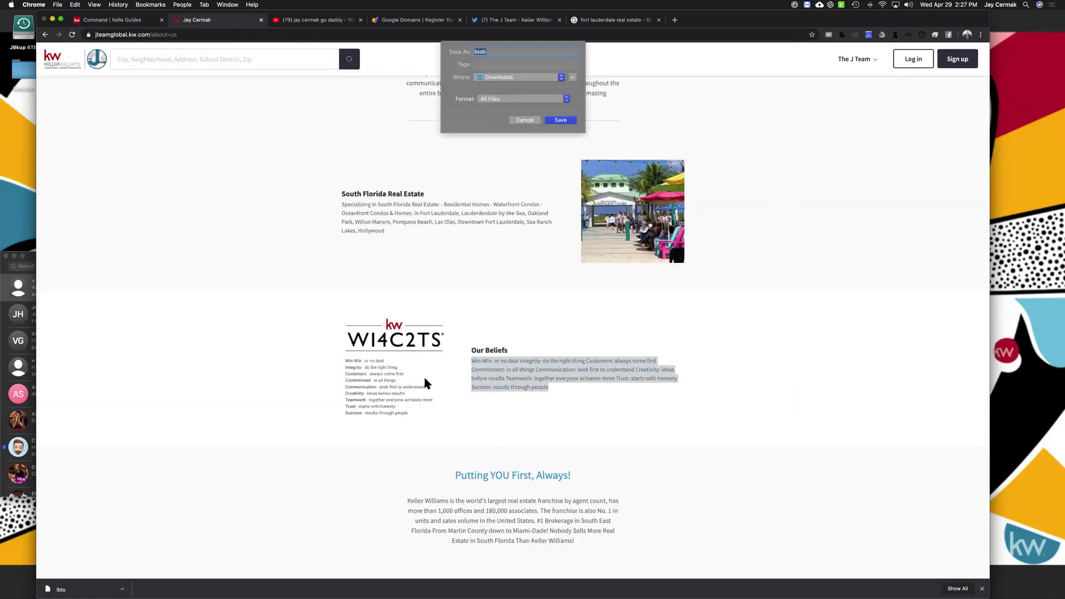
{"action": "type", "text": "wi"}
{"action": "key", "text": "Return"}
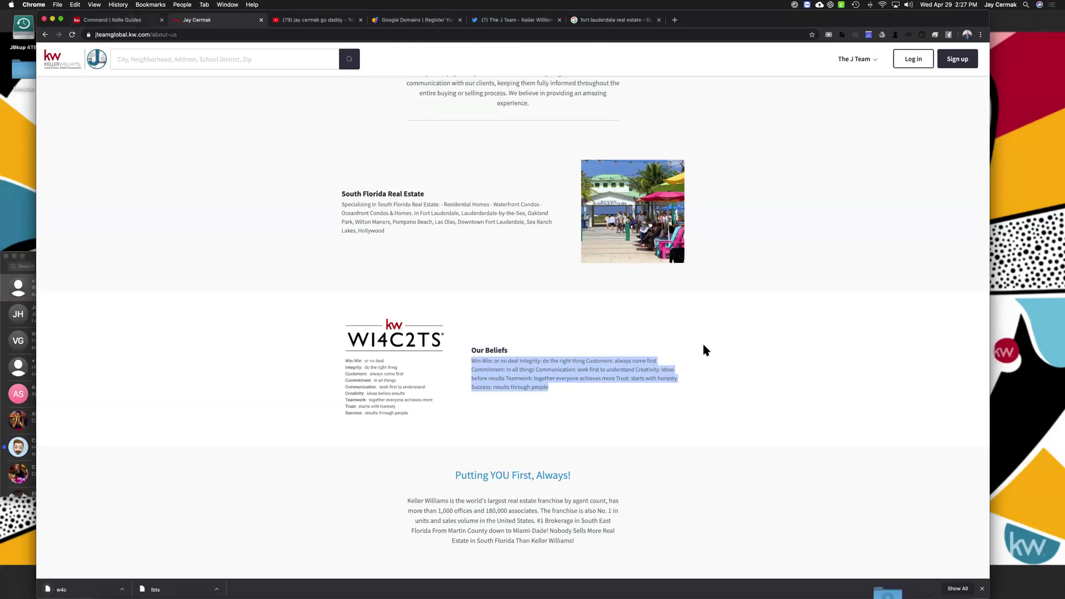
Upload the saved WI4C2TS graphic and set it as the Section 2 image
{"action": "key", "text": "ctrl+shift+Tab"}
{"action": "left_click", "coordinate": [950, 444]}
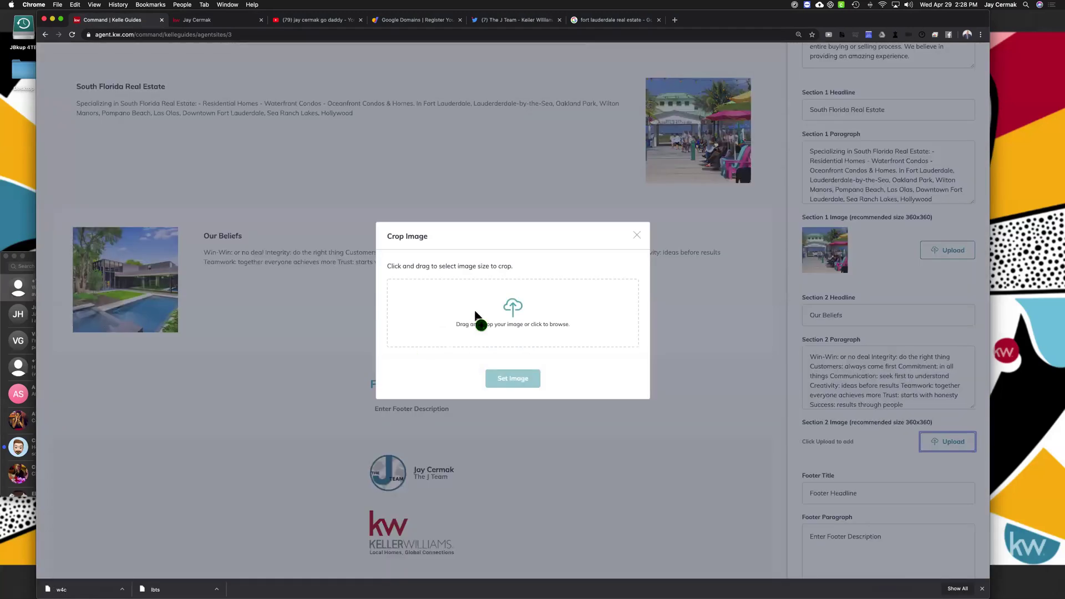
{"action": "left_click_drag", "start_coordinate": [475, 314], "coordinate": [477, 315]}
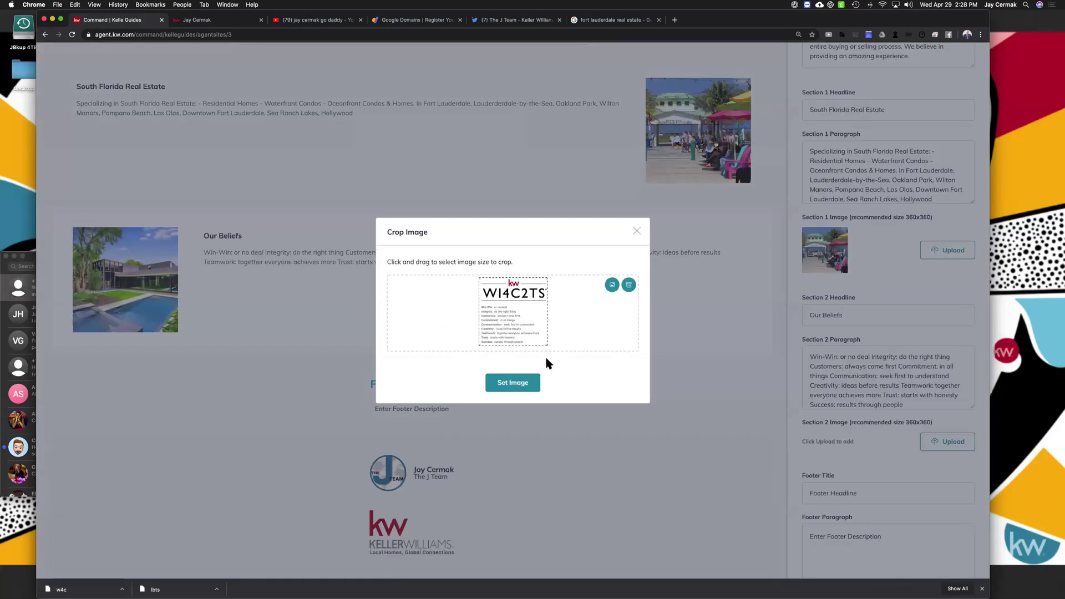
{"action": "left_click", "coordinate": [519, 385]}
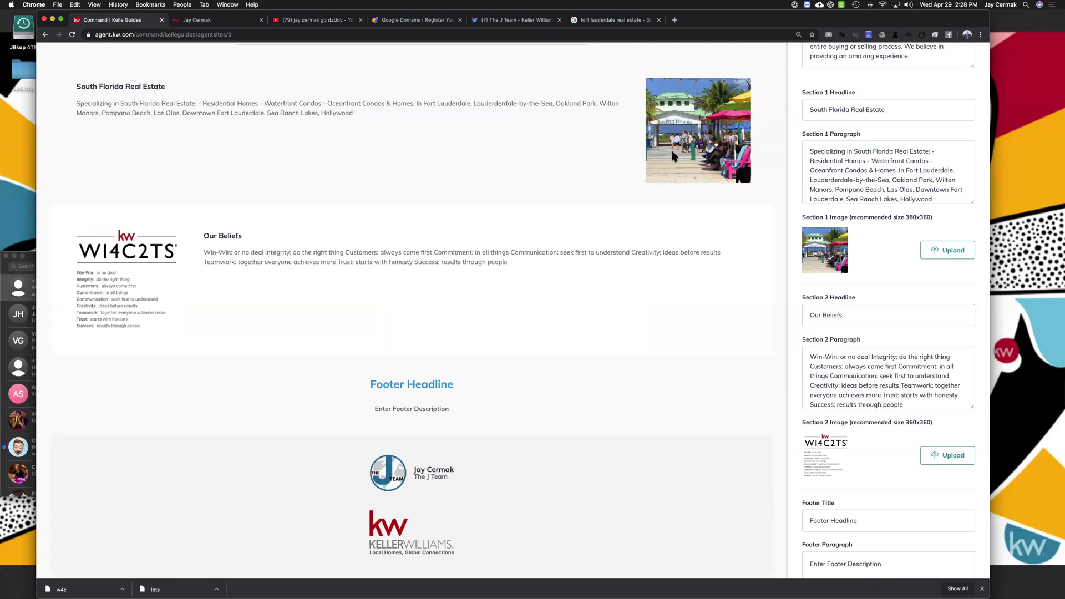
{"action": "scroll", "coordinate": [828, 309], "scroll_direction": "down", "scroll_amount": 2}
Set the Footer Title to 'Putting YOU First, Always!' copied from the live site
{"action": "scroll", "coordinate": [828, 309], "scroll_direction": "down", "scroll_amount": 2}
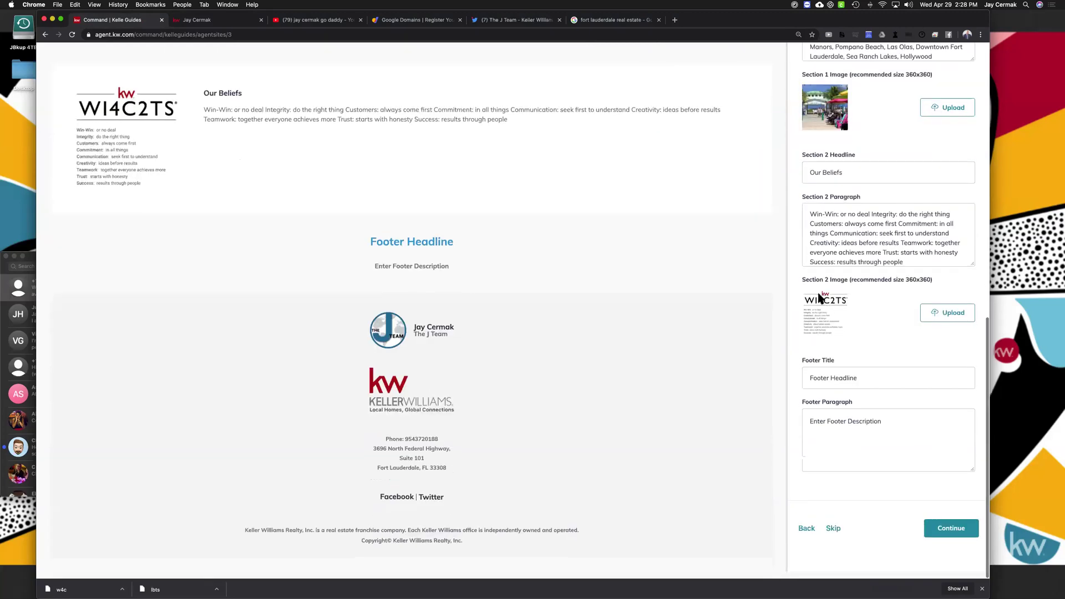
{"action": "triple_click", "coordinate": [510, 254]}
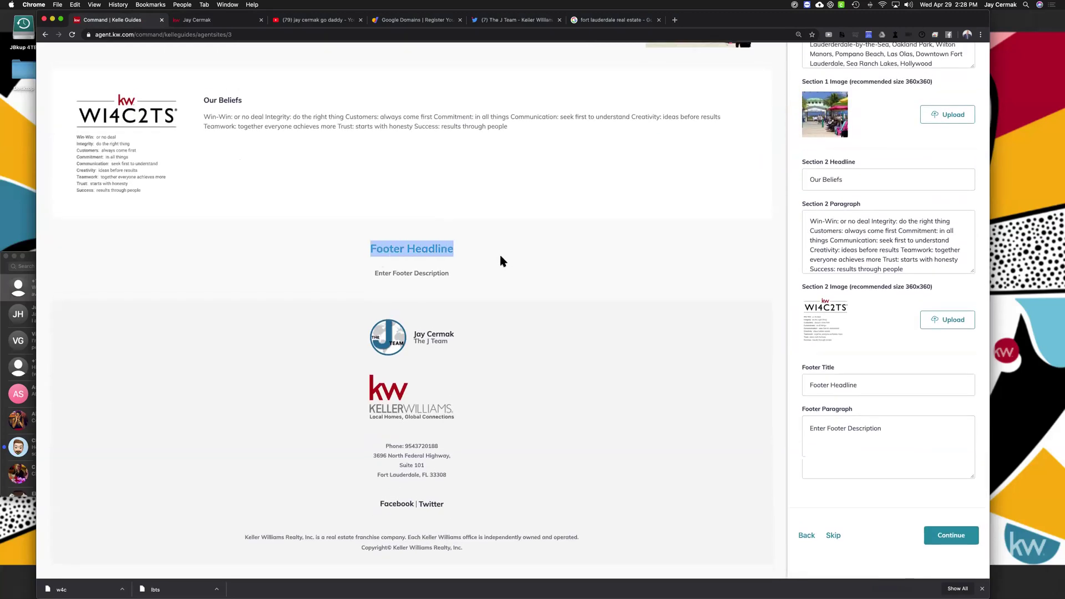
{"action": "triple_click", "coordinate": [376, 272]}
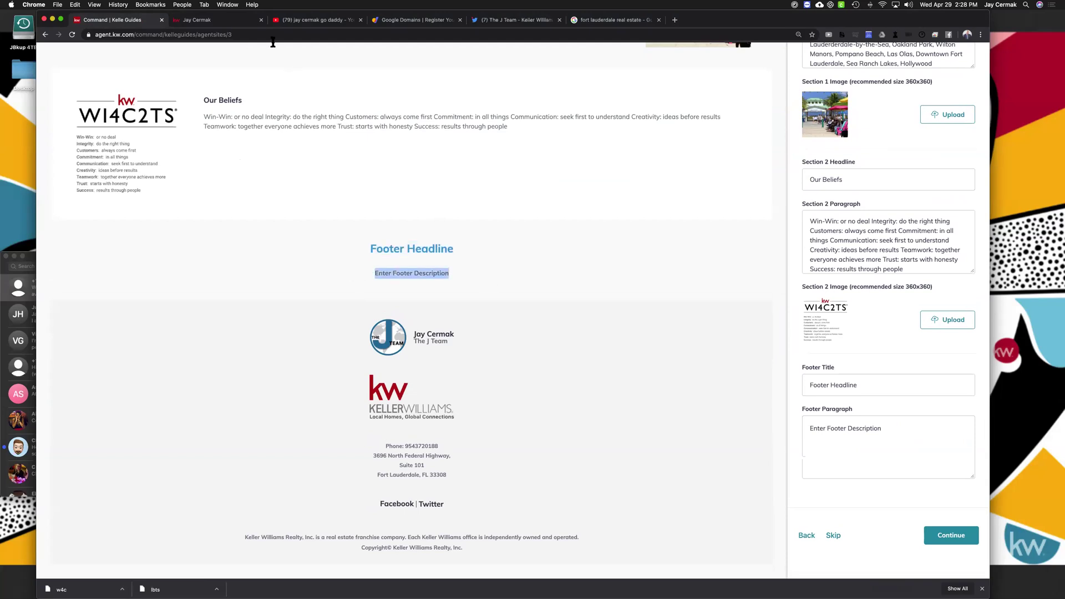
{"action": "left_click", "coordinate": [248, 19]}
{"action": "triple_click", "coordinate": [497, 319]}
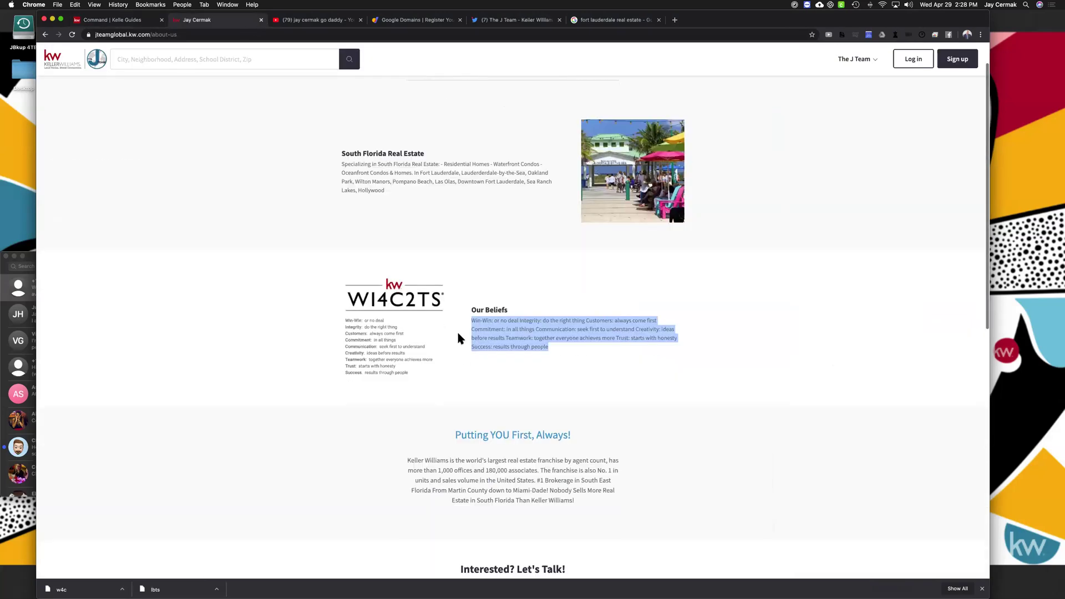
{"action": "scroll", "coordinate": [457, 331], "scroll_direction": "down", "scroll_amount": 3}
{"action": "left_click_drag", "start_coordinate": [455, 321], "coordinate": [581, 324]}
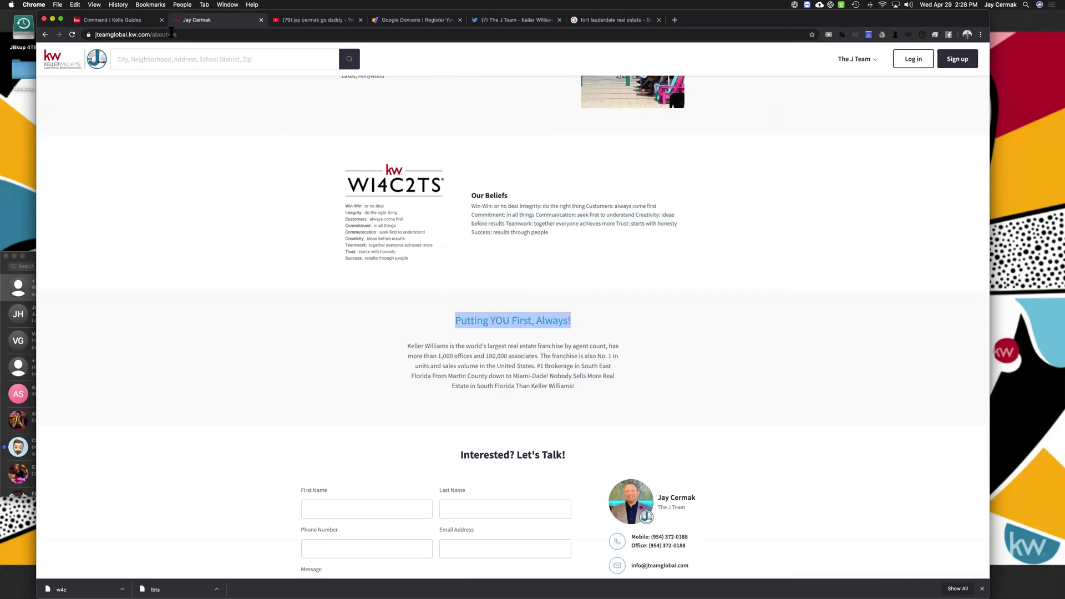
{"action": "left_click", "coordinate": [136, 20]}
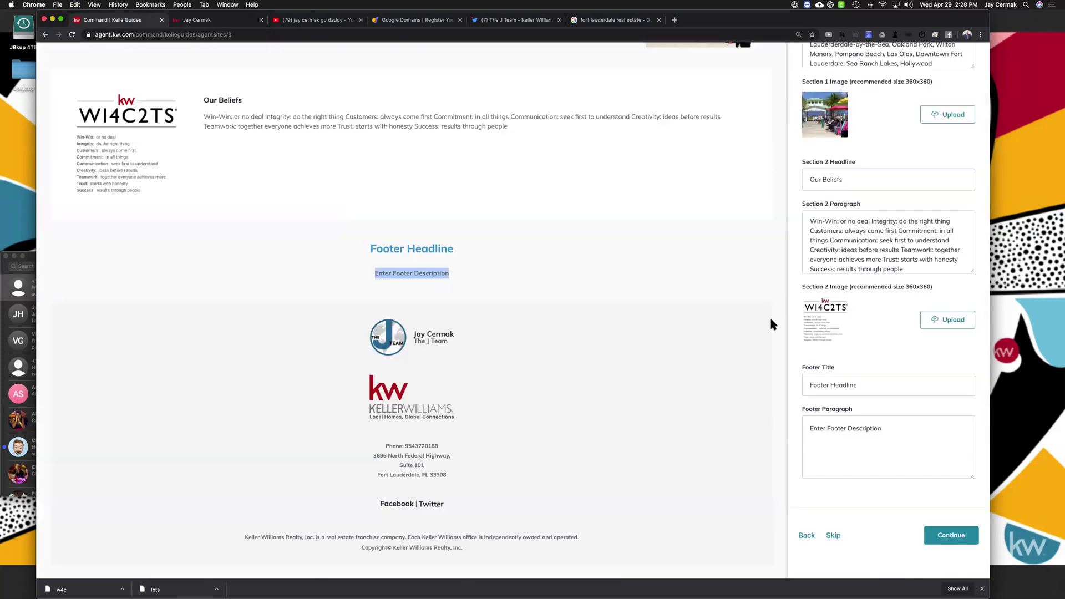
{"action": "left_click", "coordinate": [875, 380]}
{"action": "key", "text": "super+v"}
Replace the Footer Paragraph placeholder with the live site's Keller Williams franchise paragraph
{"action": "left_click", "coordinate": [847, 437]}
{"action": "left_click", "coordinate": [203, 24]}
{"action": "scroll", "coordinate": [518, 268], "scroll_direction": "down", "scroll_amount": 2}
{"action": "left_click", "coordinate": [571, 293]}
{"action": "left_click_drag", "start_coordinate": [570, 294], "coordinate": [403, 255]}
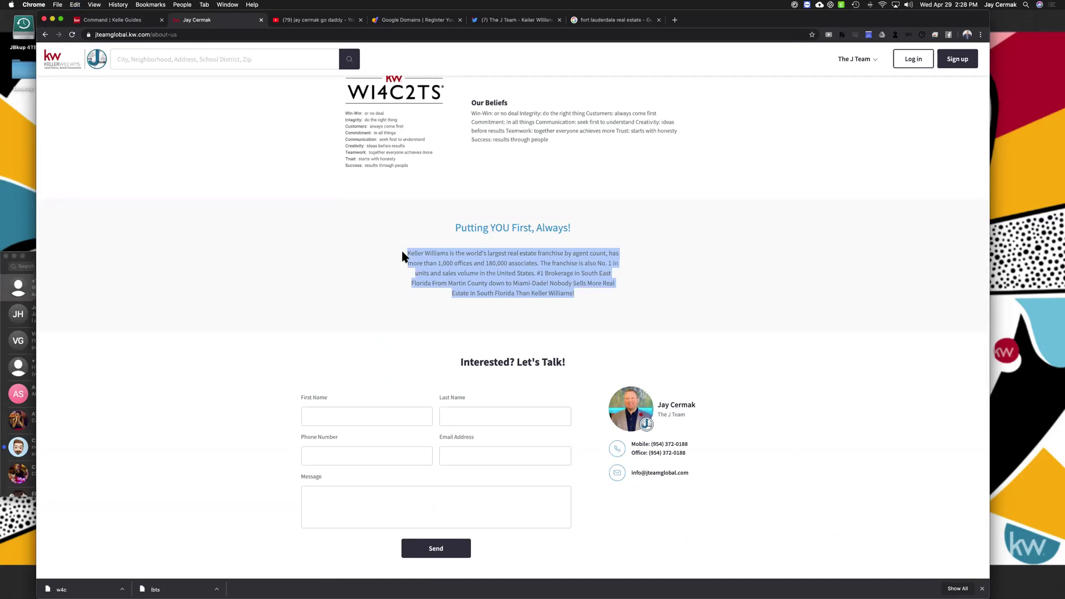
{"action": "left_click", "coordinate": [119, 22]}
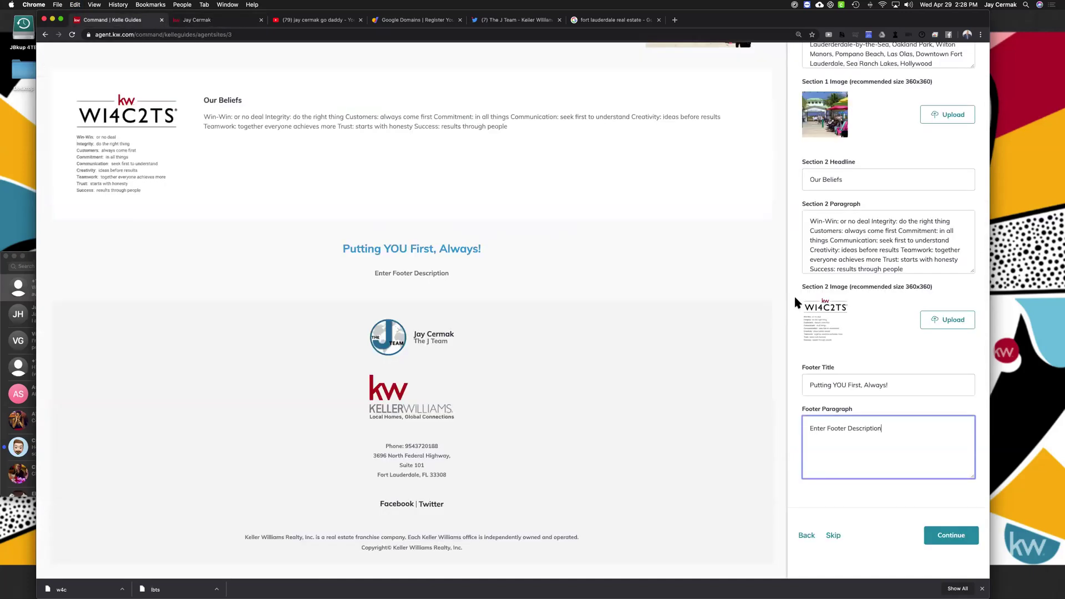
{"action": "key", "text": "alt+shift+Left"}
{"action": "key", "text": "alt+shift+Left"}
{"action": "key", "text": "alt+shift+Left"}
{"action": "key", "text": "super+v"}
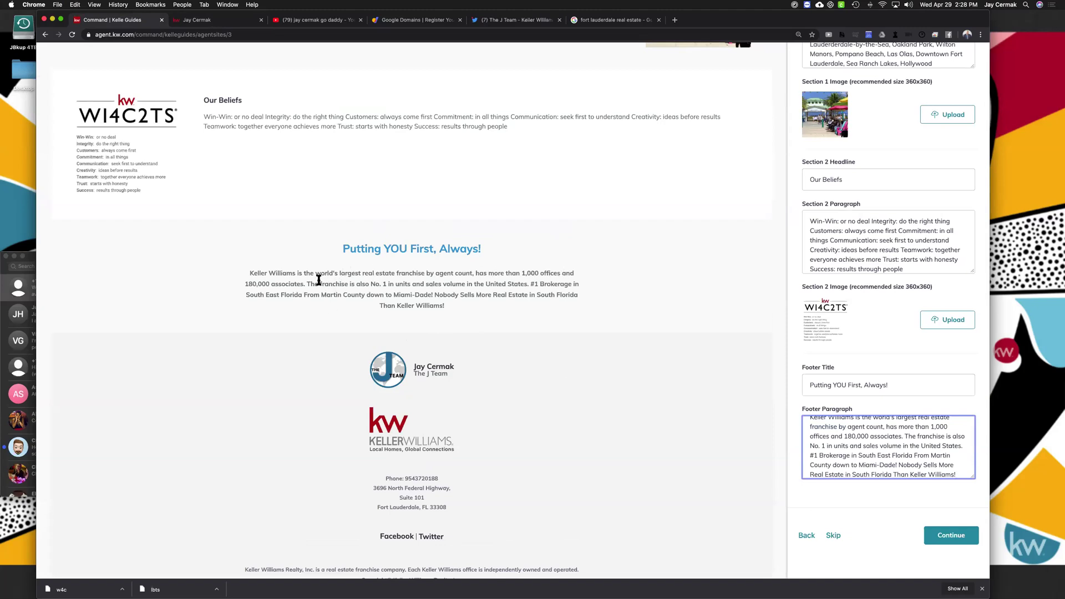
{"action": "left_click_drag", "start_coordinate": [307, 284], "coordinate": [546, 308]}
{"action": "left_click", "coordinate": [532, 283]}
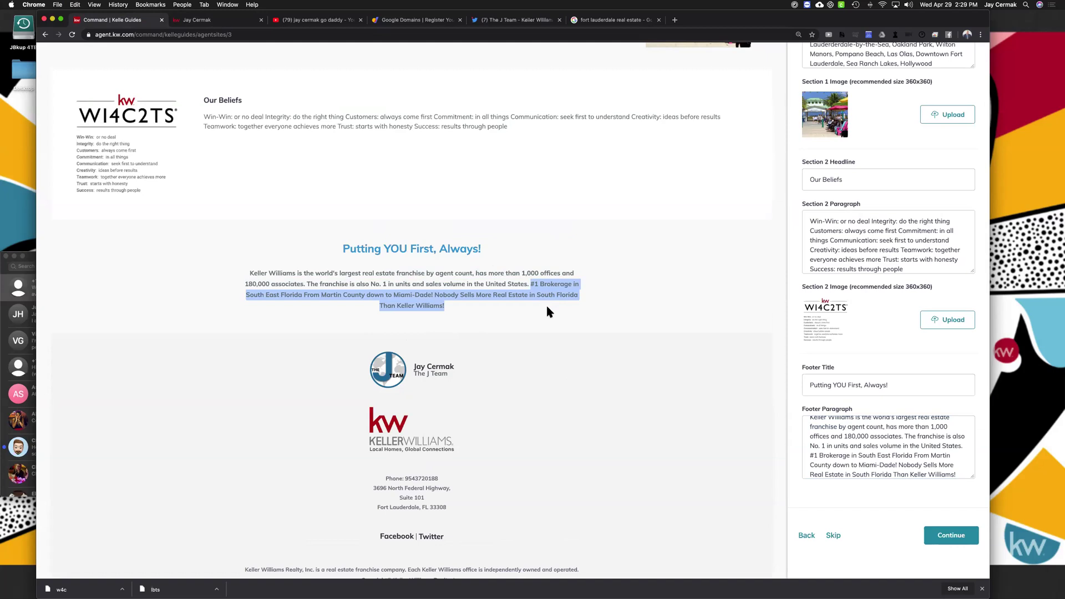
Review the footer's franchise-ranking and '#1 Brokerage' sentences in the preview
{"action": "left_click", "coordinate": [465, 294]}
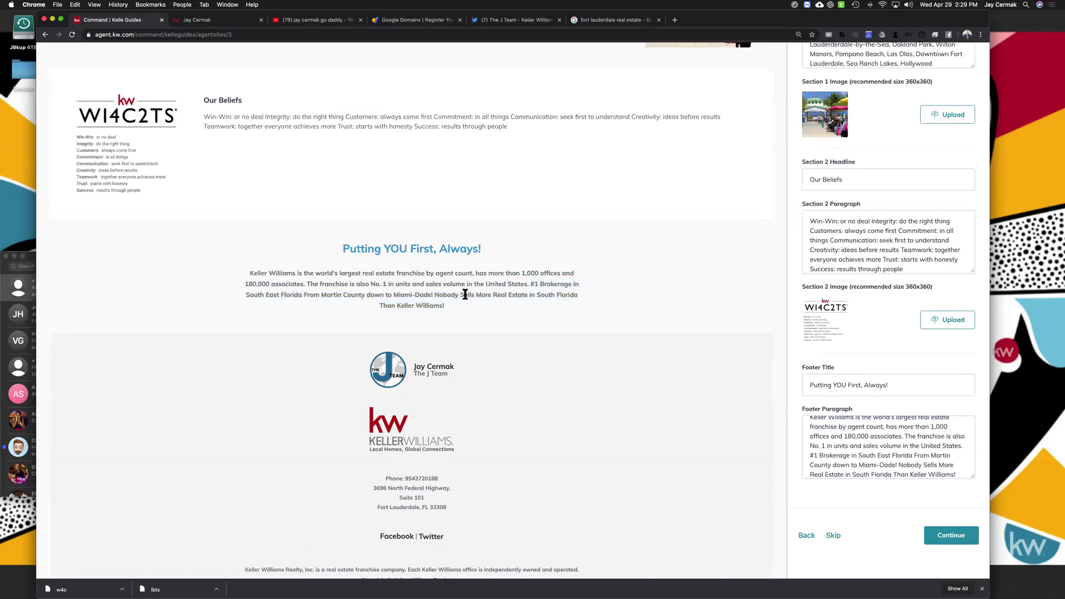
{"action": "left_click_drag", "start_coordinate": [466, 308], "coordinate": [246, 262]}
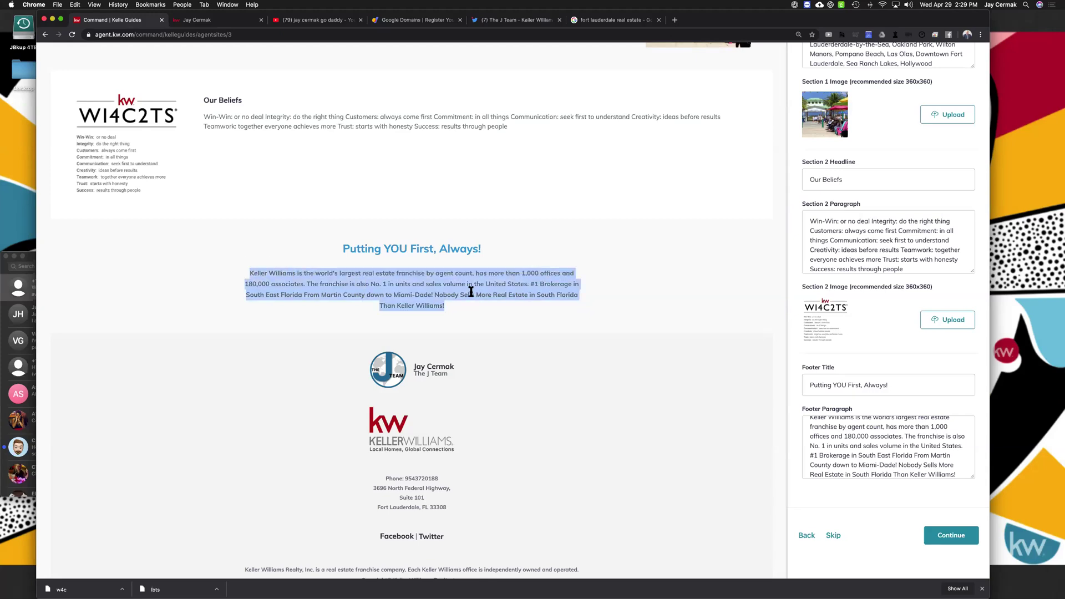
{"action": "left_click", "coordinate": [526, 290]}
{"action": "left_click_drag", "start_coordinate": [530, 283], "coordinate": [235, 253]}
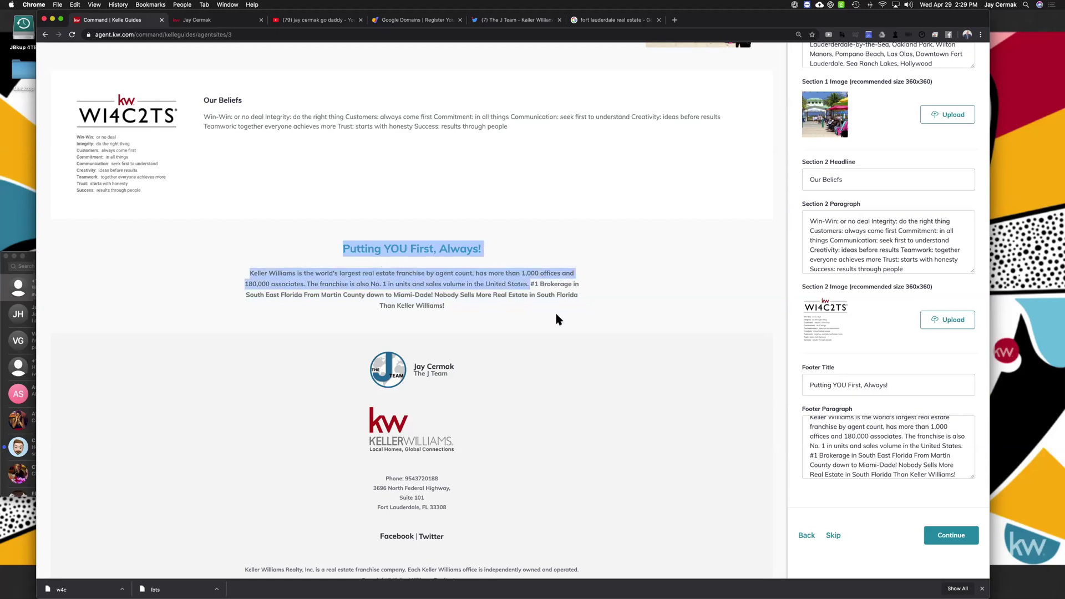
{"action": "left_click_drag", "start_coordinate": [530, 284], "coordinate": [594, 323]}
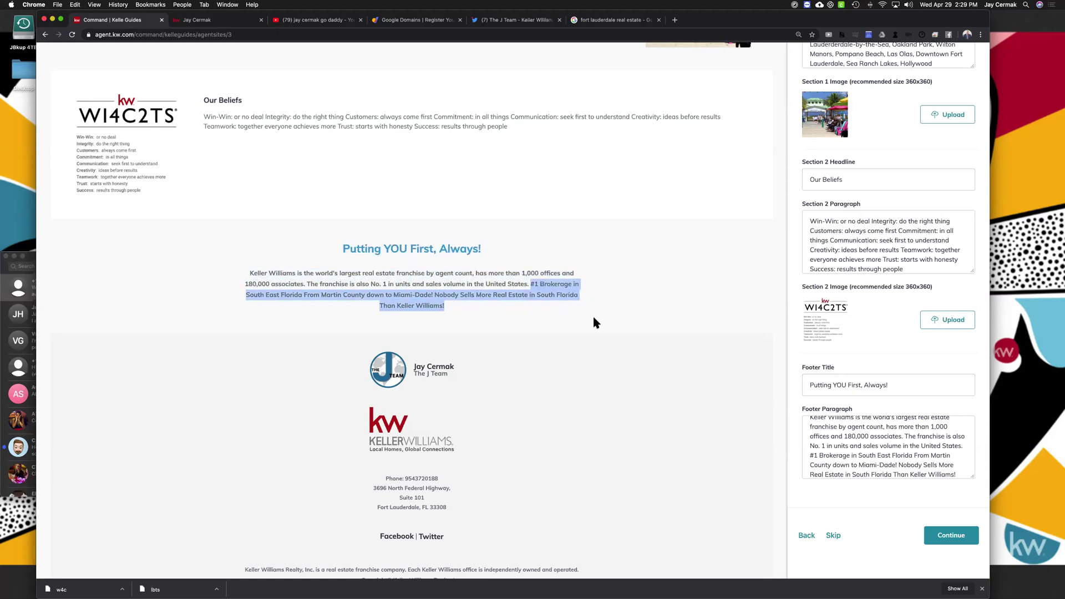
Save the Company Profile page and continue to the About Me page
{"action": "scroll", "coordinate": [609, 375], "scroll_direction": "down", "scroll_amount": 1}
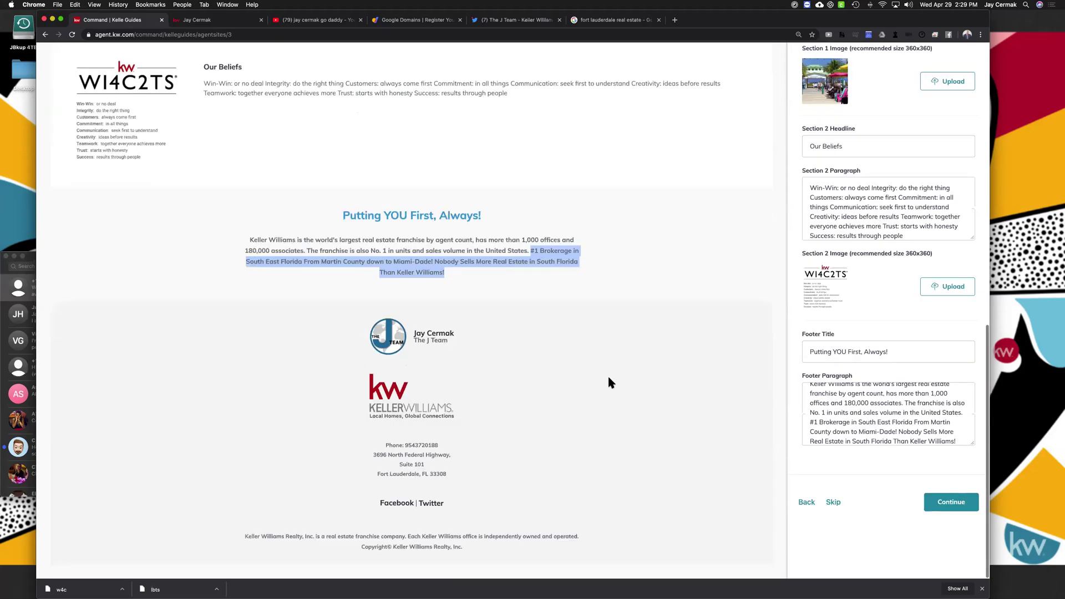
{"action": "scroll", "coordinate": [609, 376], "scroll_direction": "up", "scroll_amount": 4}
{"action": "scroll", "coordinate": [609, 377], "scroll_direction": "up", "scroll_amount": 7}
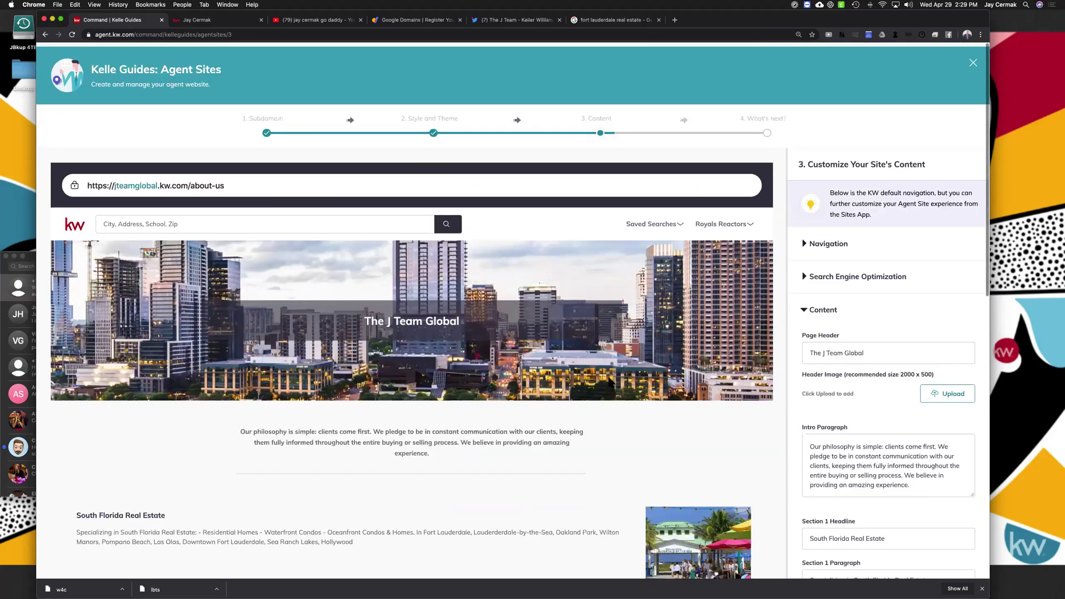
{"action": "scroll", "coordinate": [609, 381], "scroll_direction": "down", "scroll_amount": 6}
{"action": "scroll", "coordinate": [609, 381], "scroll_direction": "up", "scroll_amount": 1}
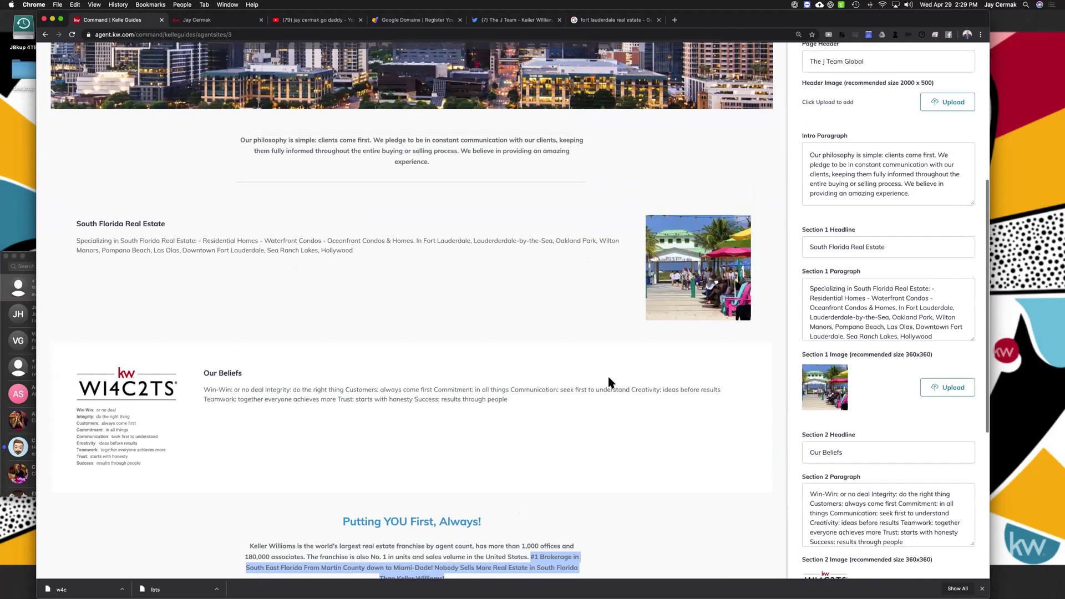
{"action": "scroll", "coordinate": [405, 121], "scroll_direction": "up", "scroll_amount": 2}
{"action": "scroll", "coordinate": [411, 222], "scroll_direction": "up", "scroll_amount": 1}
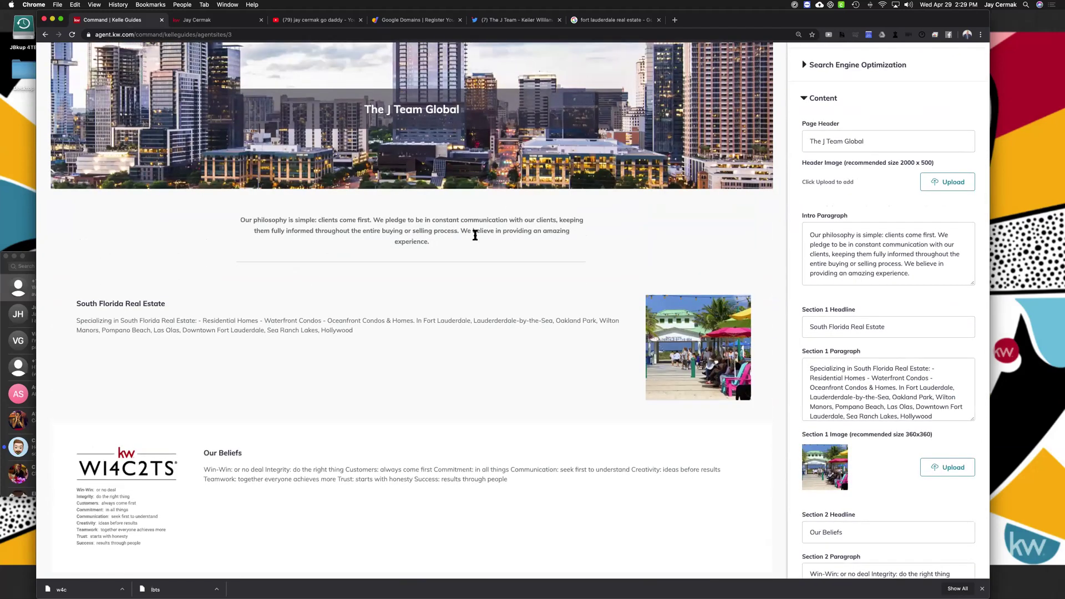
{"action": "scroll", "coordinate": [481, 220], "scroll_direction": "down", "scroll_amount": 6}
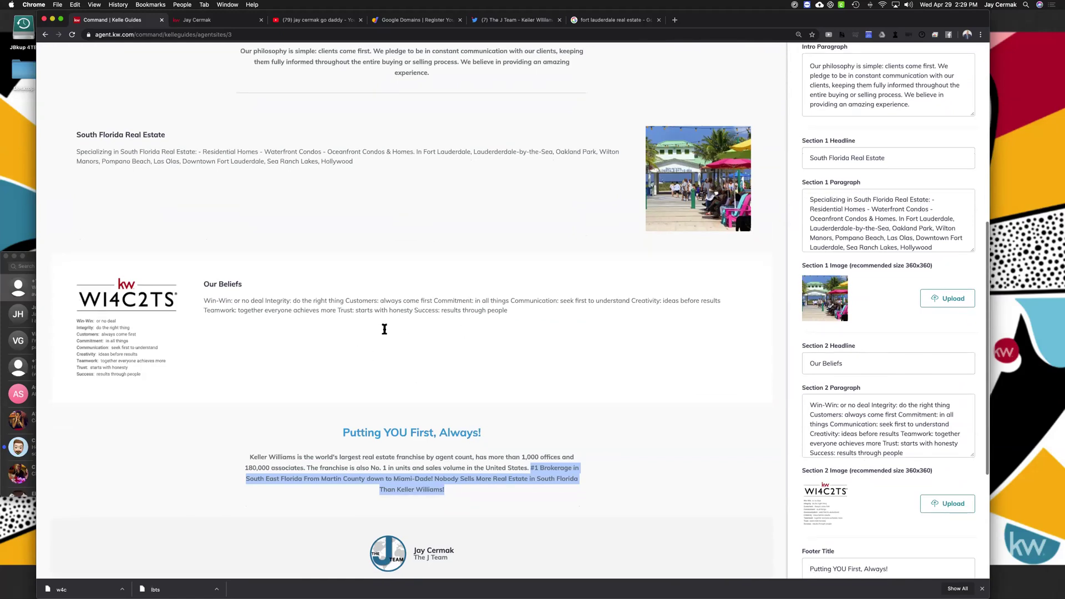
{"action": "scroll", "coordinate": [416, 325], "scroll_direction": "down", "scroll_amount": 4}
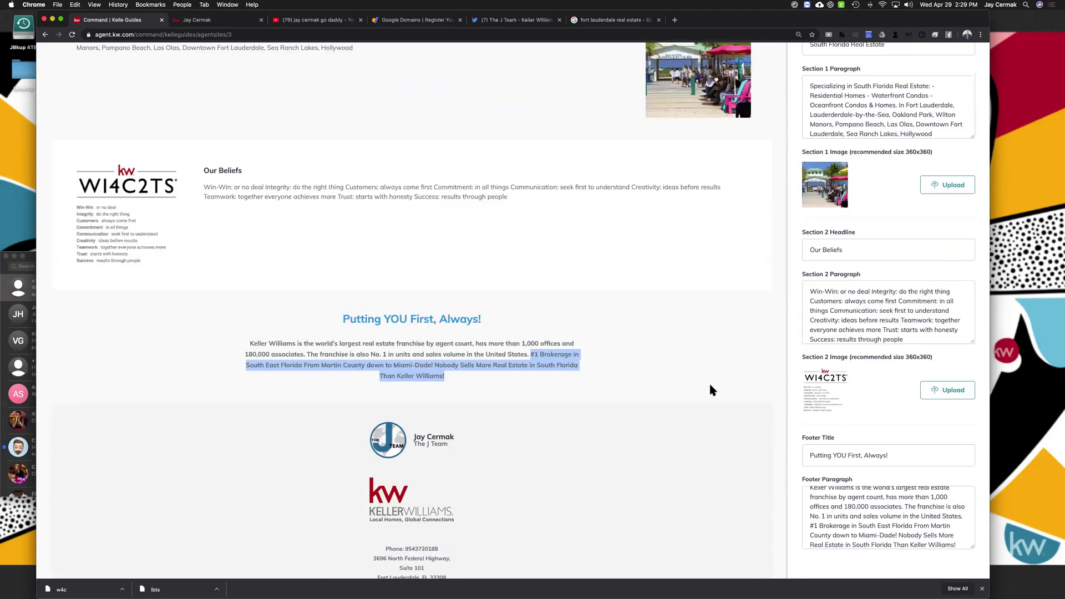
{"action": "scroll", "coordinate": [710, 390], "scroll_direction": "down", "scroll_amount": 3}
{"action": "scroll", "coordinate": [709, 390], "scroll_direction": "up", "scroll_amount": 1}
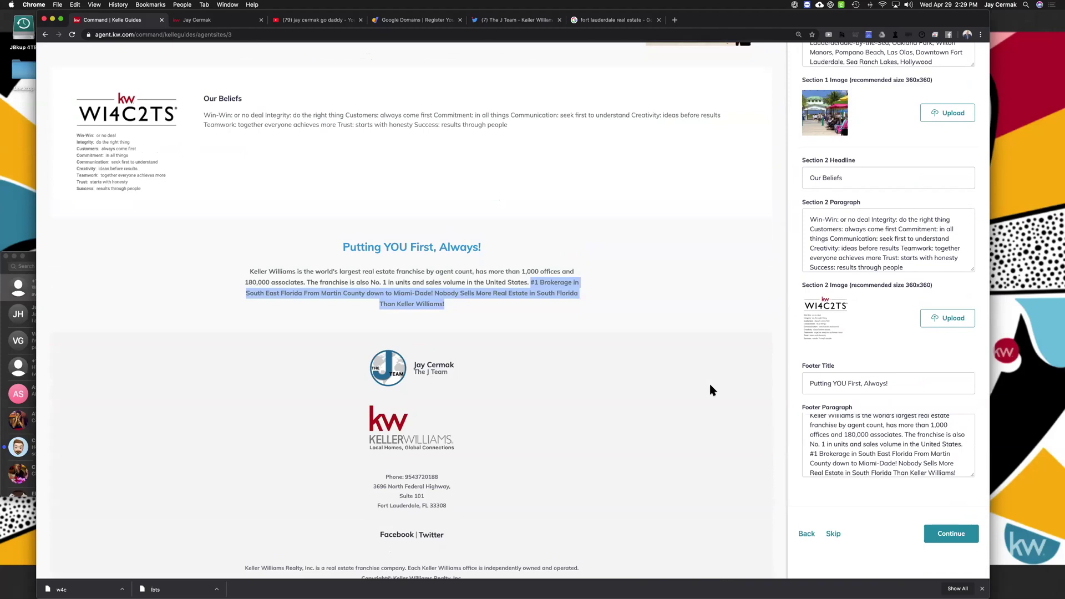
{"action": "scroll", "coordinate": [709, 390], "scroll_direction": "up", "scroll_amount": 10}
{"action": "scroll", "coordinate": [950, 499], "scroll_direction": "down", "scroll_amount": 10}
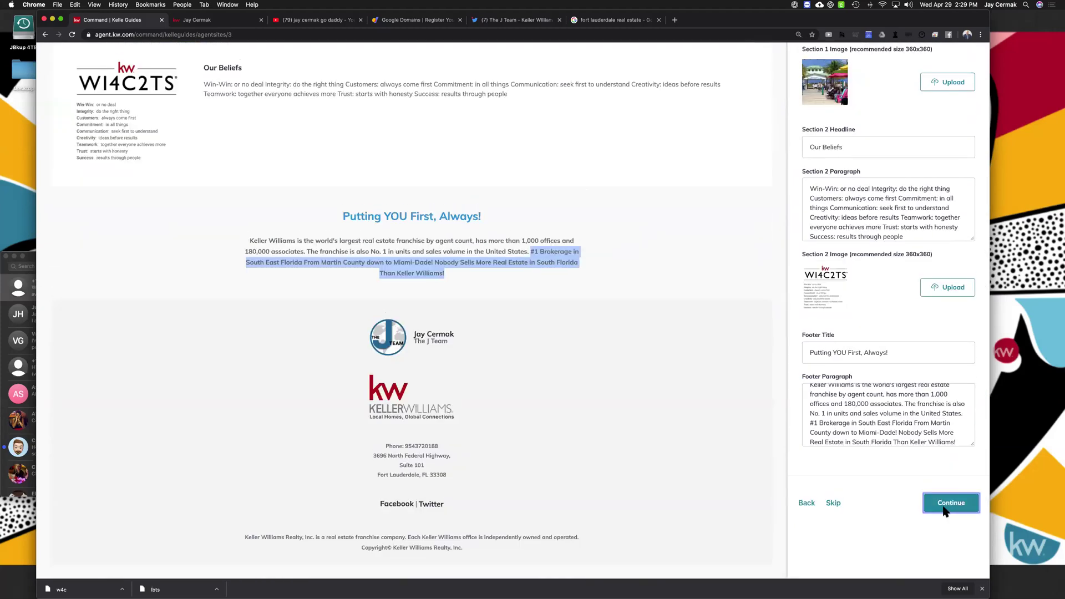
{"action": "left_click", "coordinate": [951, 503]}
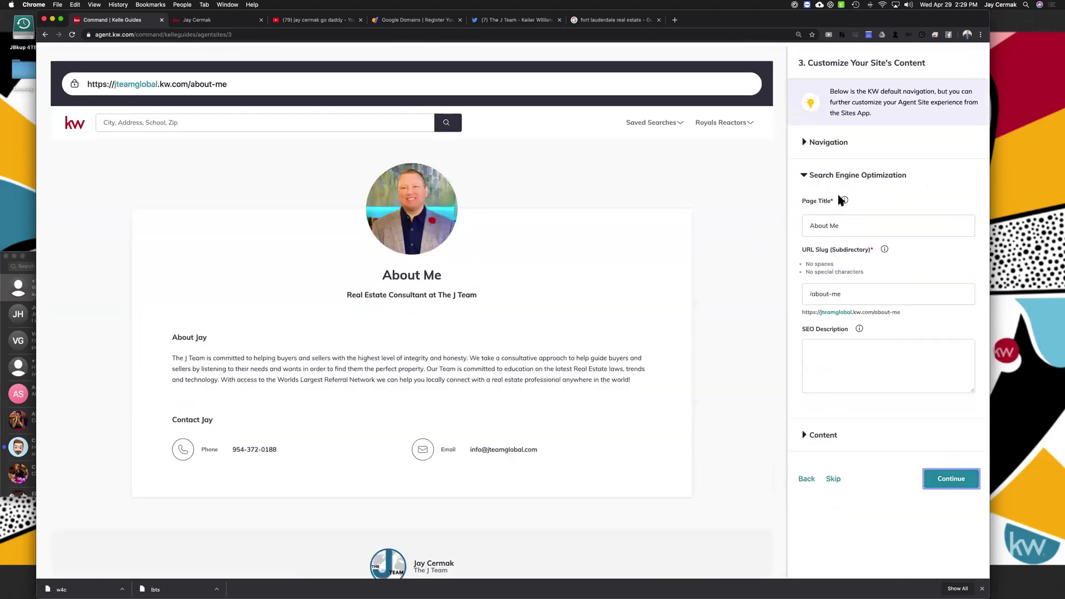
Change the About Me SEO page title to 'About' plus the agent's name 'with The J Team'
{"action": "left_click", "coordinate": [821, 143]}
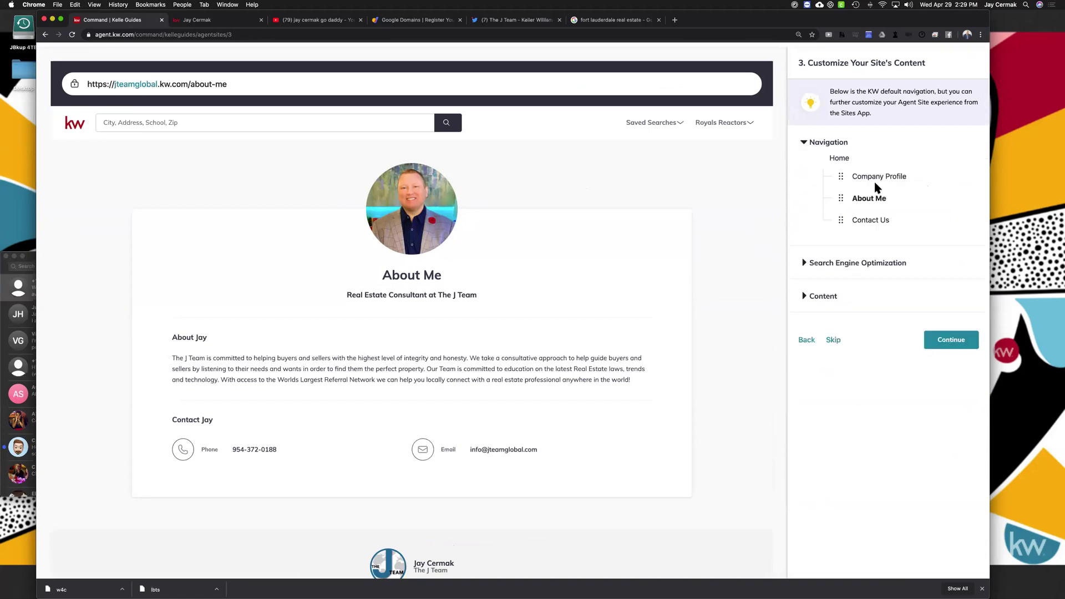
{"action": "left_click", "coordinate": [823, 145]}
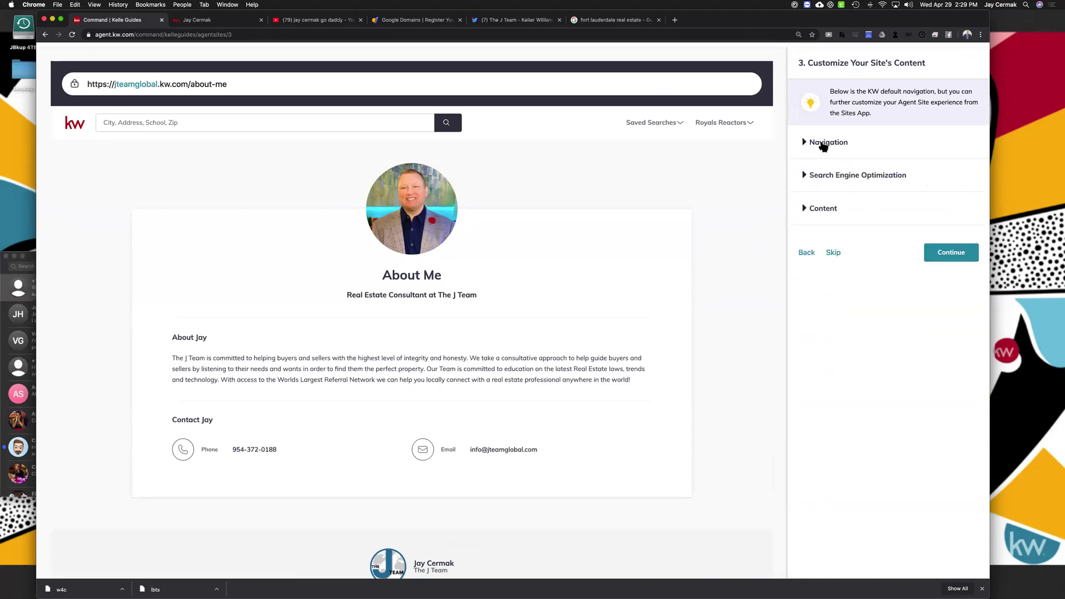
{"action": "left_click", "coordinate": [851, 176]}
{"action": "left_click", "coordinate": [834, 225]}
{"action": "double_click", "coordinate": [834, 225]}
{"action": "type", "text": "Jay"}
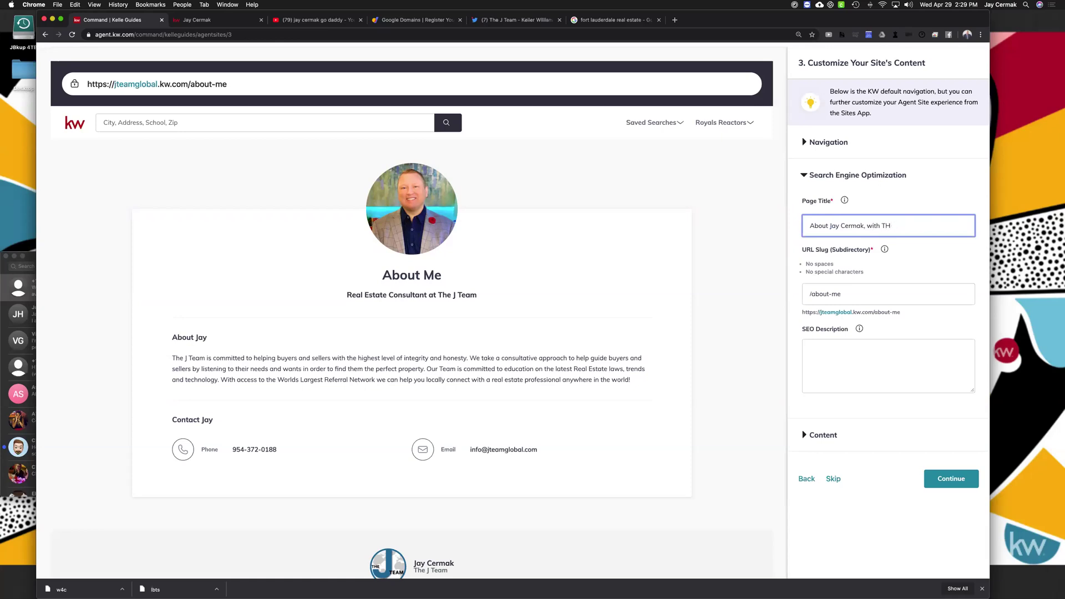
{"action": "left_click", "coordinate": [862, 350]}
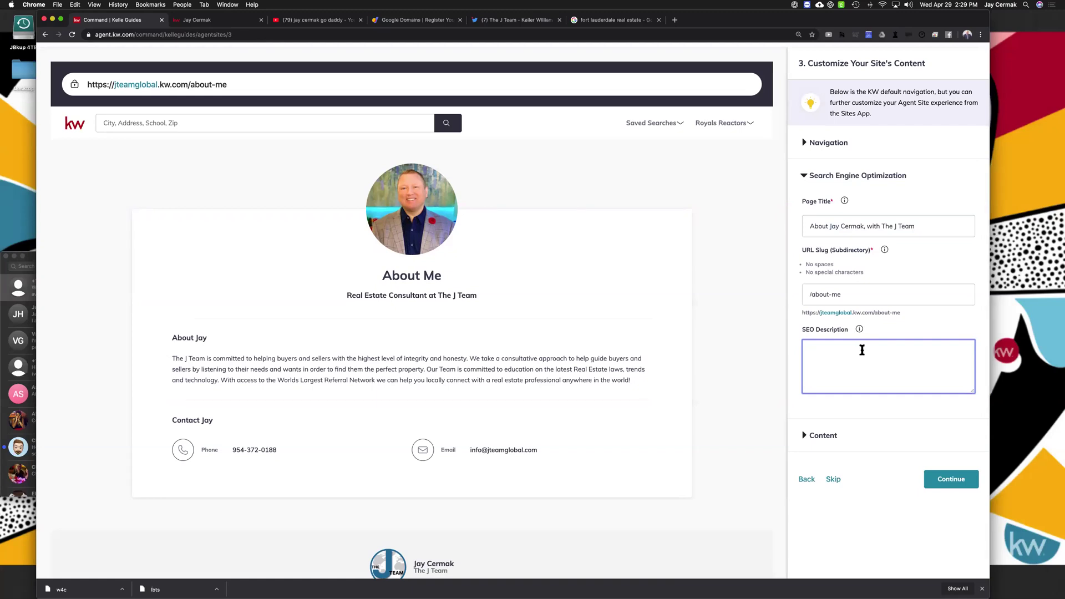
Replace 'Me' in the About page heading with the agent's name and prefix the job title with 'CEO &'
{"action": "left_click", "coordinate": [804, 435]}
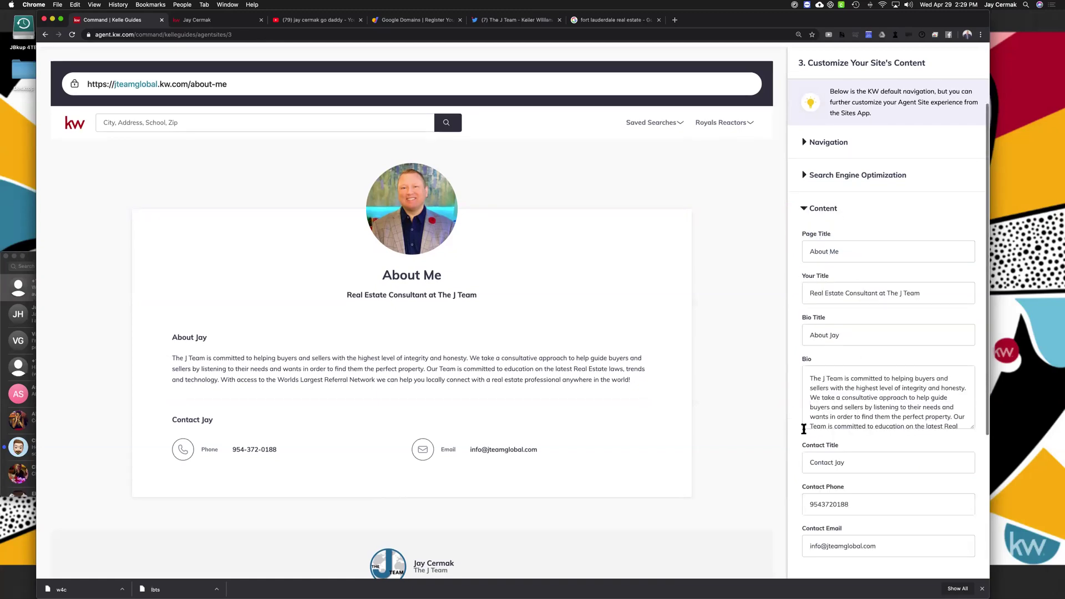
{"action": "left_click", "coordinate": [834, 252]}
{"action": "key", "text": "BackSpace"}
{"action": "key", "text": "BackSpace"}
{"action": "type", "text": "Jay"}
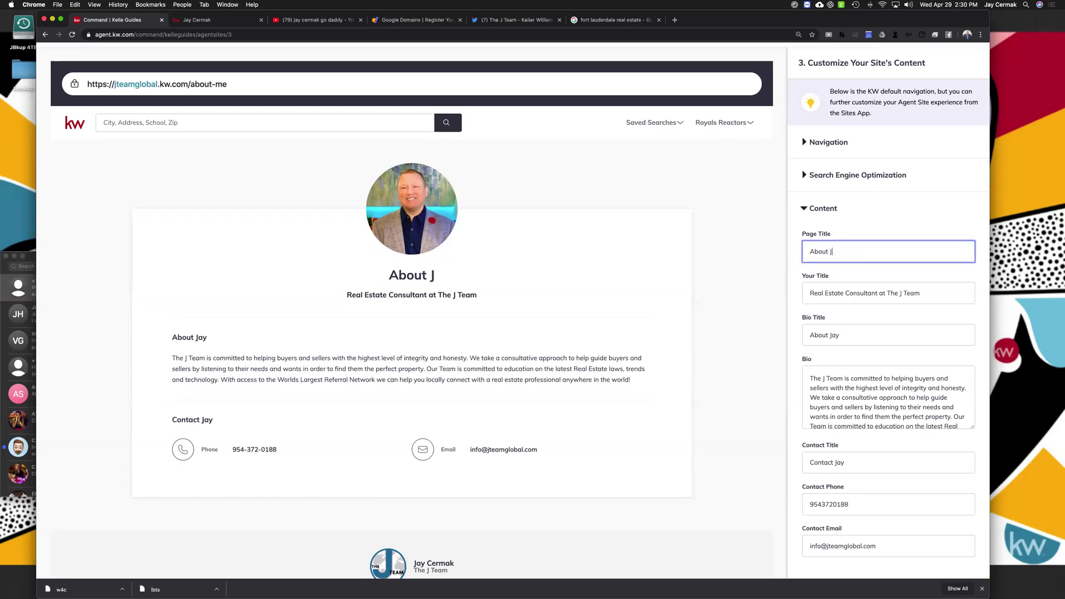
{"action": "left_click", "coordinate": [842, 290]}
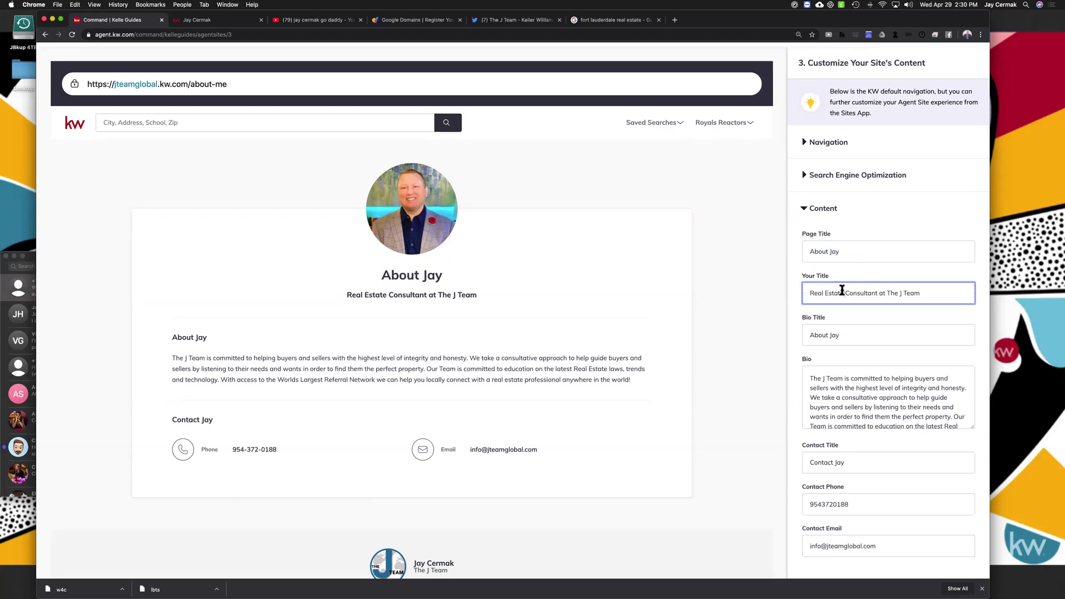
{"action": "left_click", "coordinate": [808, 293]}
{"action": "type", "text": "CEO &"}
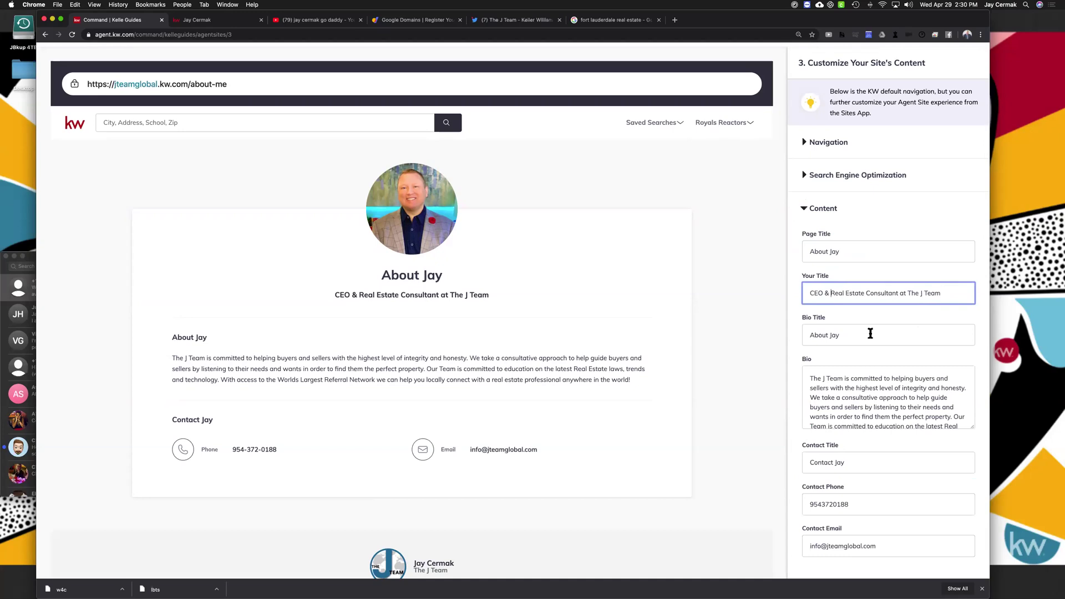
Review the bio title and bio text on the About page
{"action": "left_click", "coordinate": [870, 333]}
{"action": "left_click", "coordinate": [865, 421]}
{"action": "scroll", "coordinate": [864, 421], "scroll_direction": "down", "scroll_amount": 3}
{"action": "scroll", "coordinate": [864, 420], "scroll_direction": "down", "scroll_amount": 3}
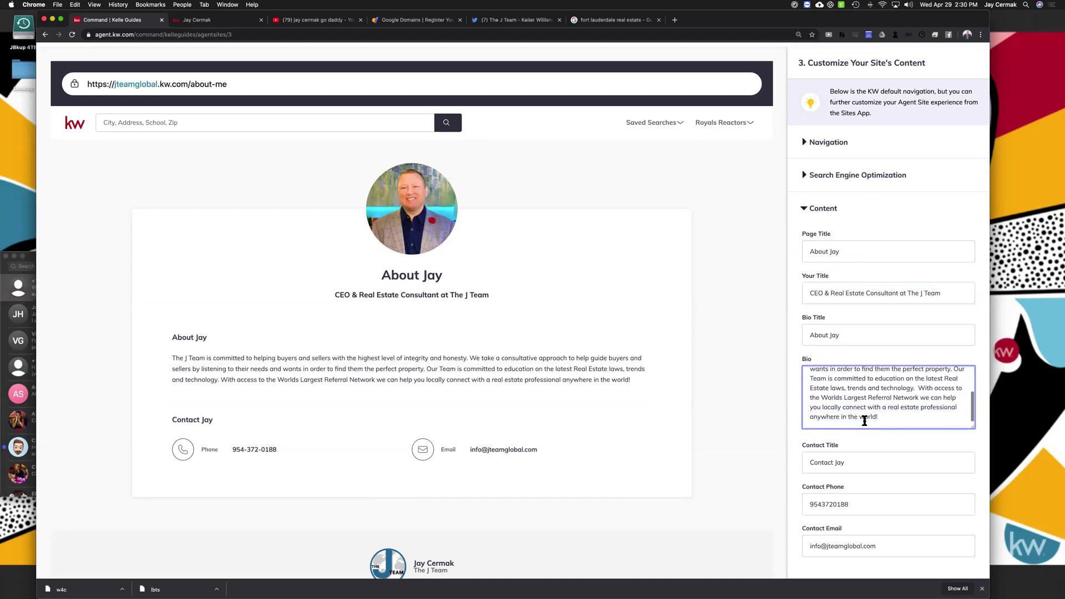
{"action": "left_click_drag", "start_coordinate": [899, 403], "coordinate": [780, 331]}
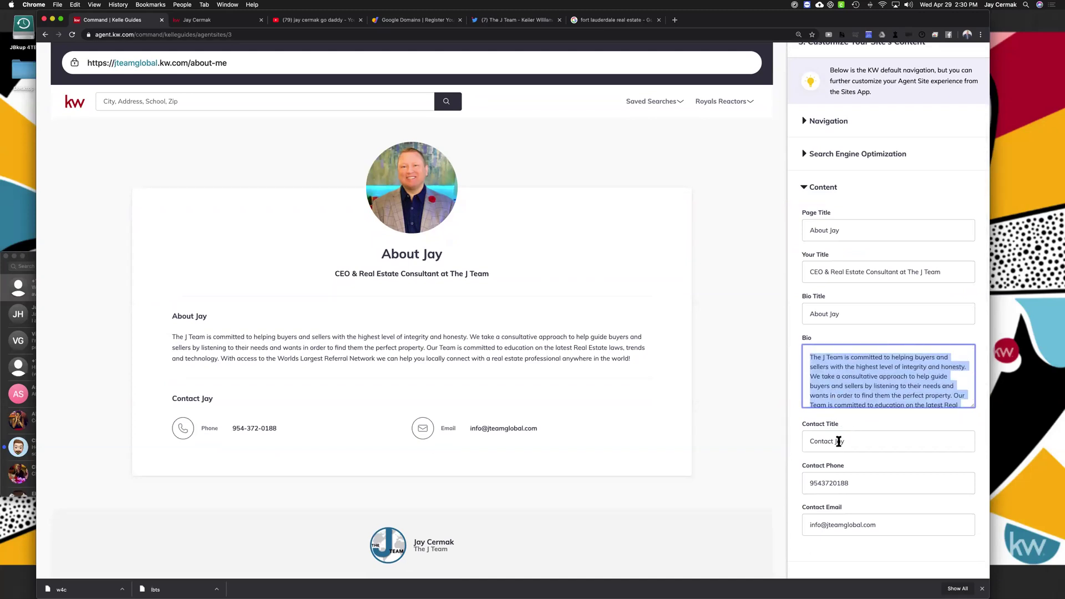
Rename the contact section to 'Contact The J Team' and continue to the Contact Us page
{"action": "left_click", "coordinate": [837, 442]}
{"action": "triple_click", "coordinate": [840, 442]}
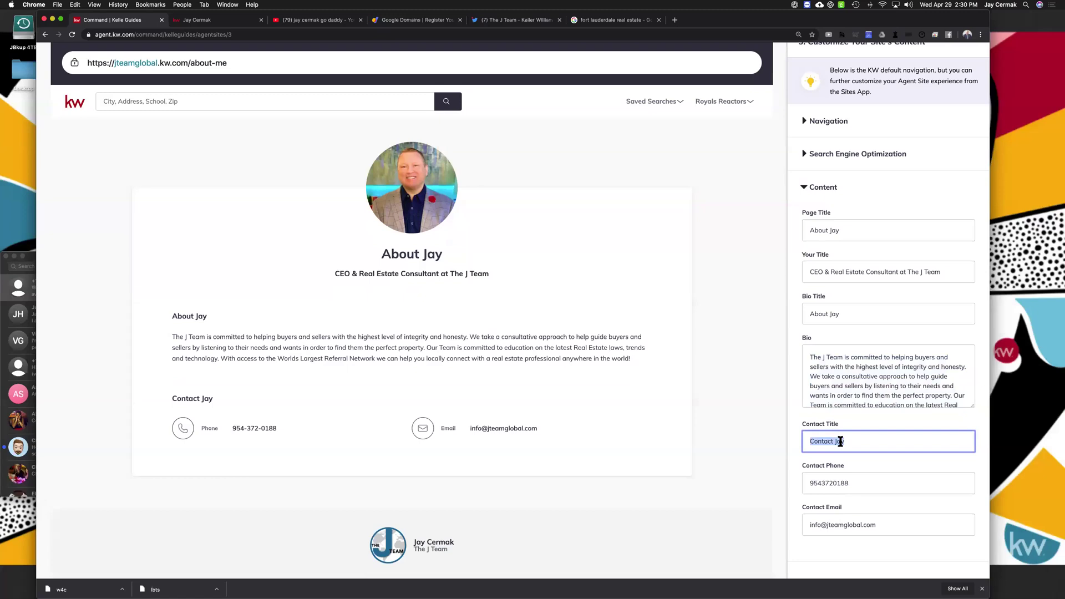
{"action": "type", "text": "Contact The J Team"}
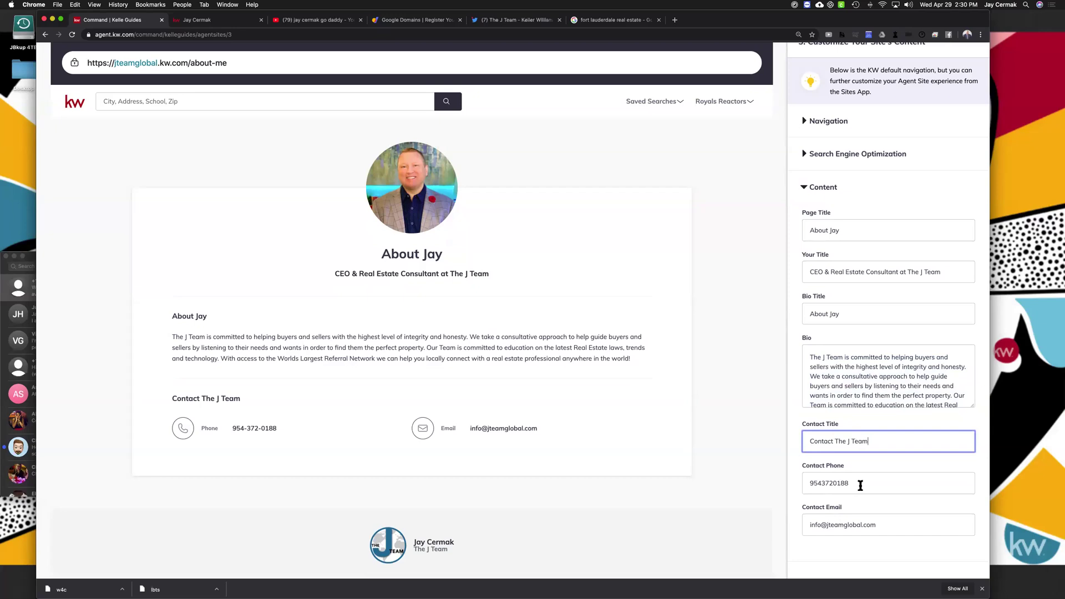
{"action": "key", "text": "Tab"}
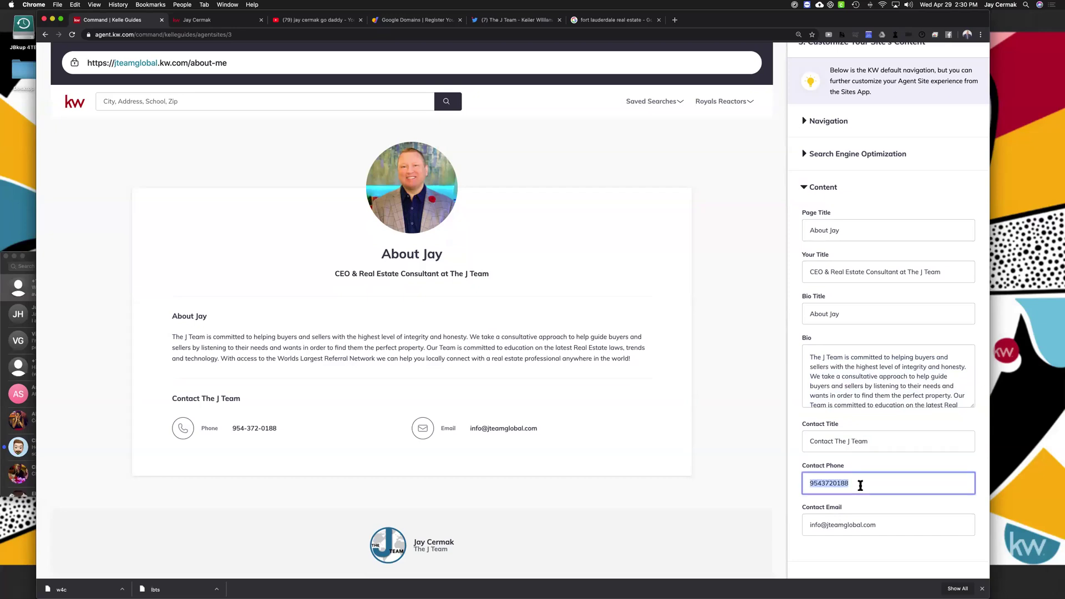
{"action": "key", "text": "Tab"}
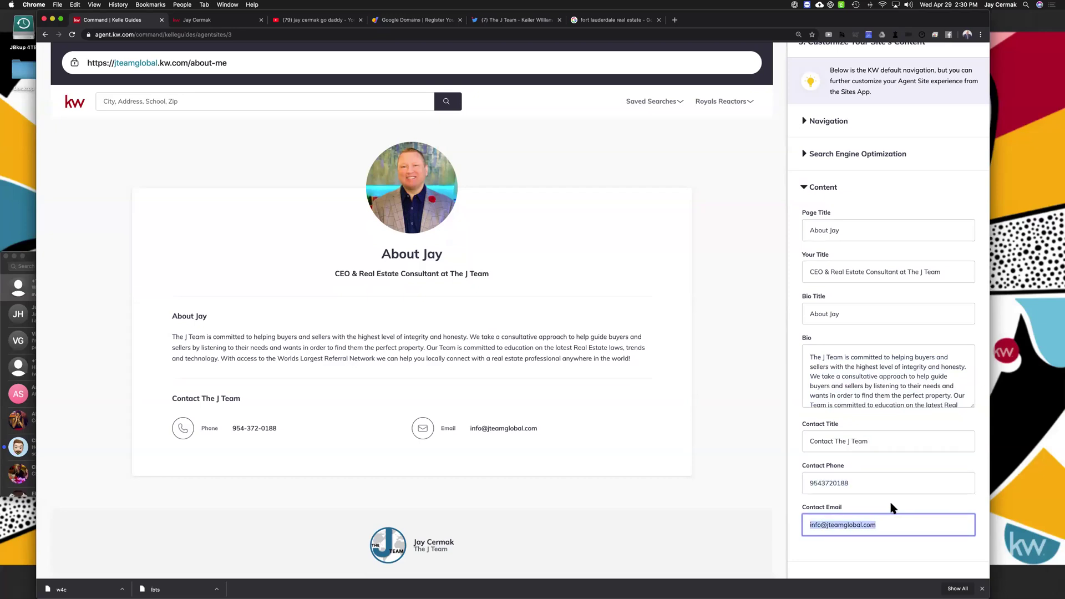
{"action": "scroll", "coordinate": [890, 505], "scroll_direction": "down", "scroll_amount": 5}
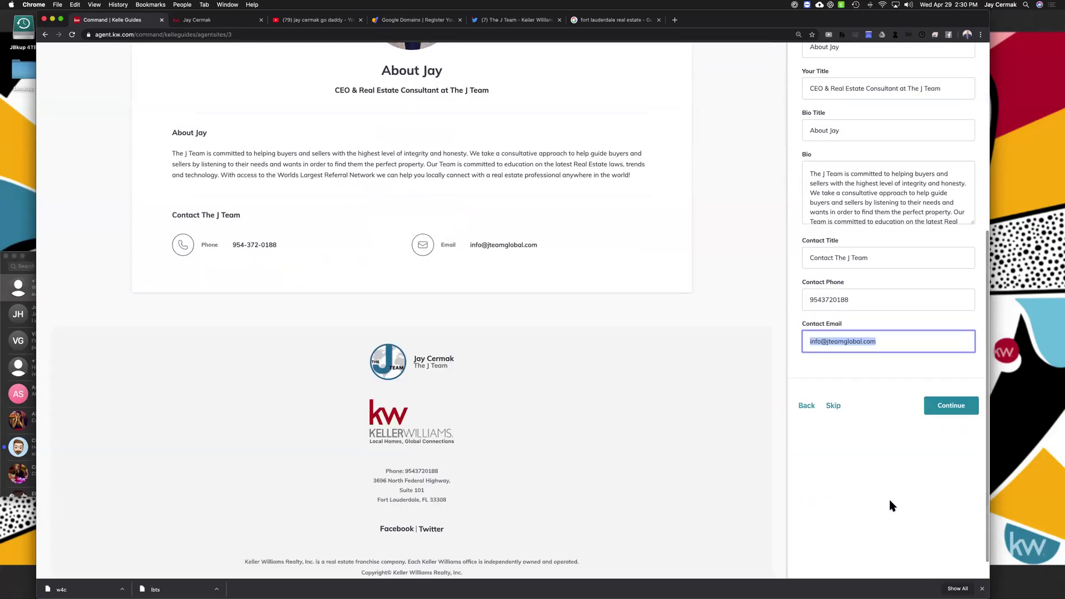
{"action": "scroll", "coordinate": [890, 501], "scroll_direction": "up", "scroll_amount": 10}
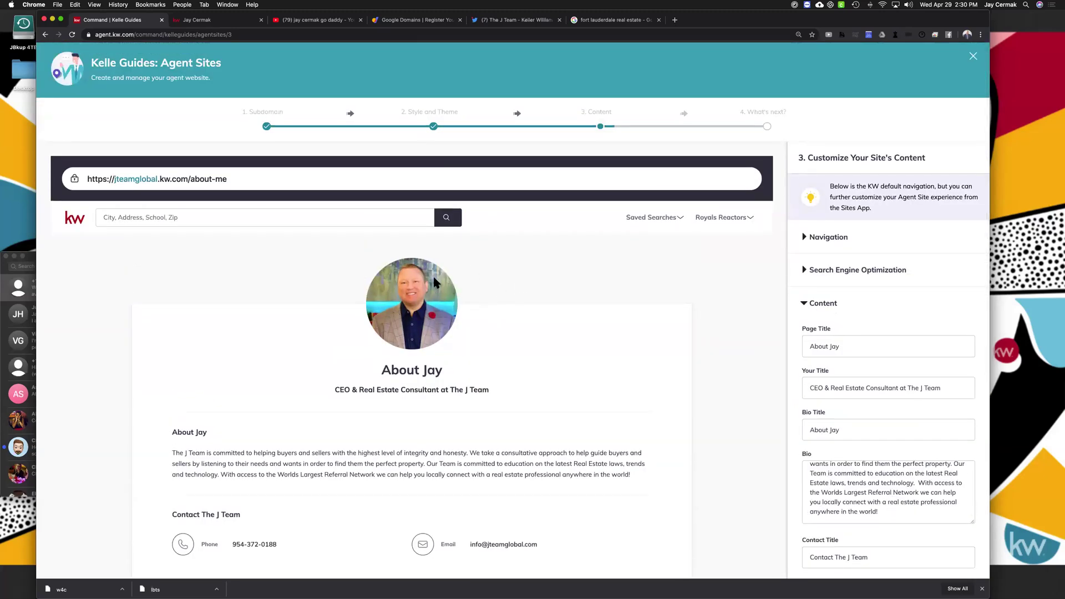
{"action": "scroll", "coordinate": [790, 396], "scroll_direction": "down", "scroll_amount": 6}
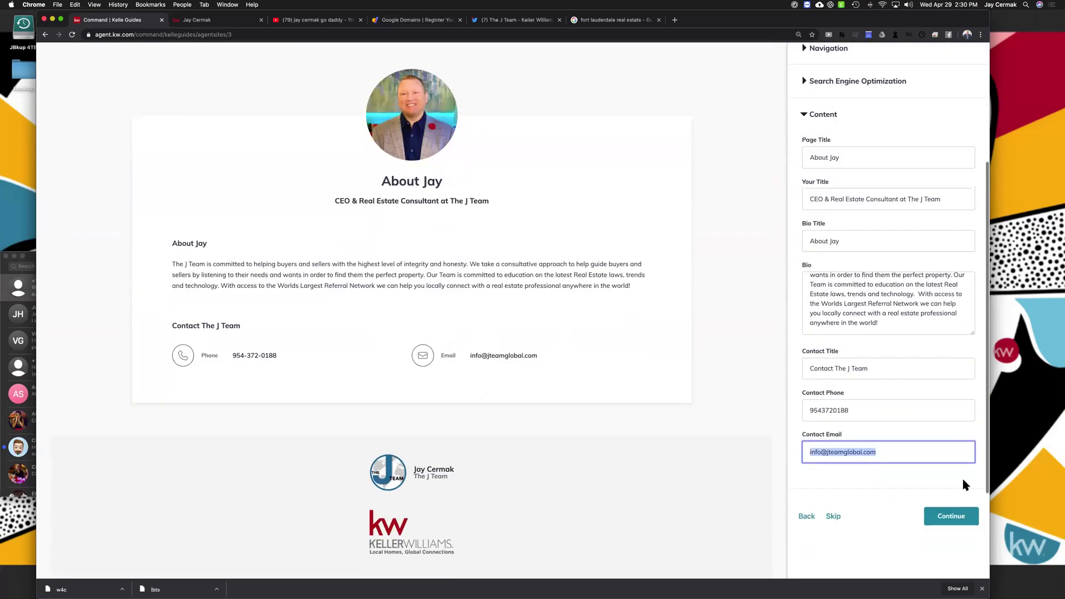
{"action": "left_click", "coordinate": [961, 500]}
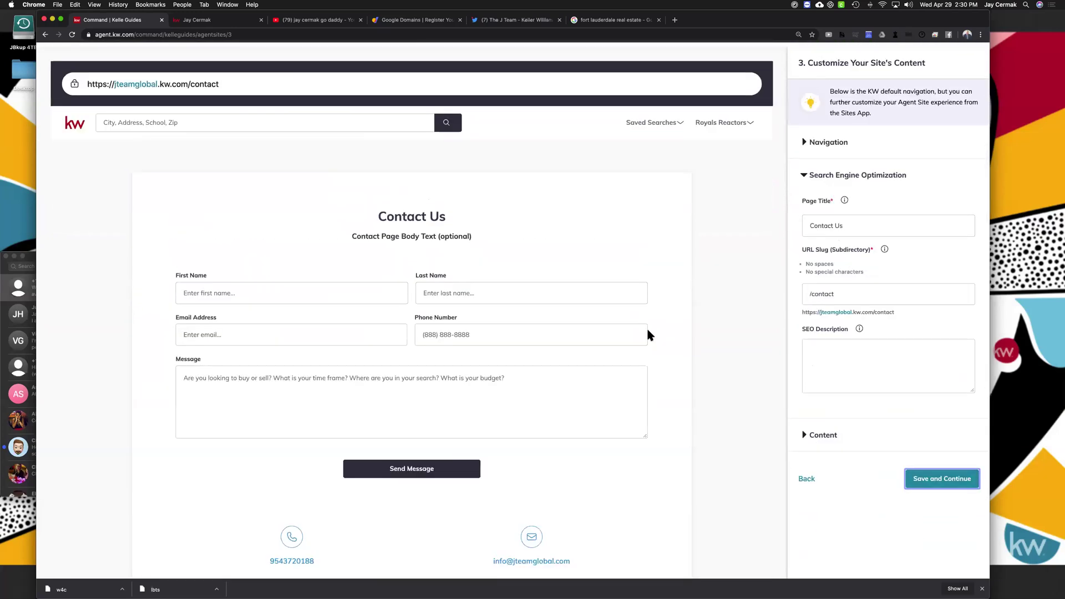
Set the Contact Us page's SEO page title to 'Contact The J Team'
{"action": "left_click", "coordinate": [804, 143]}
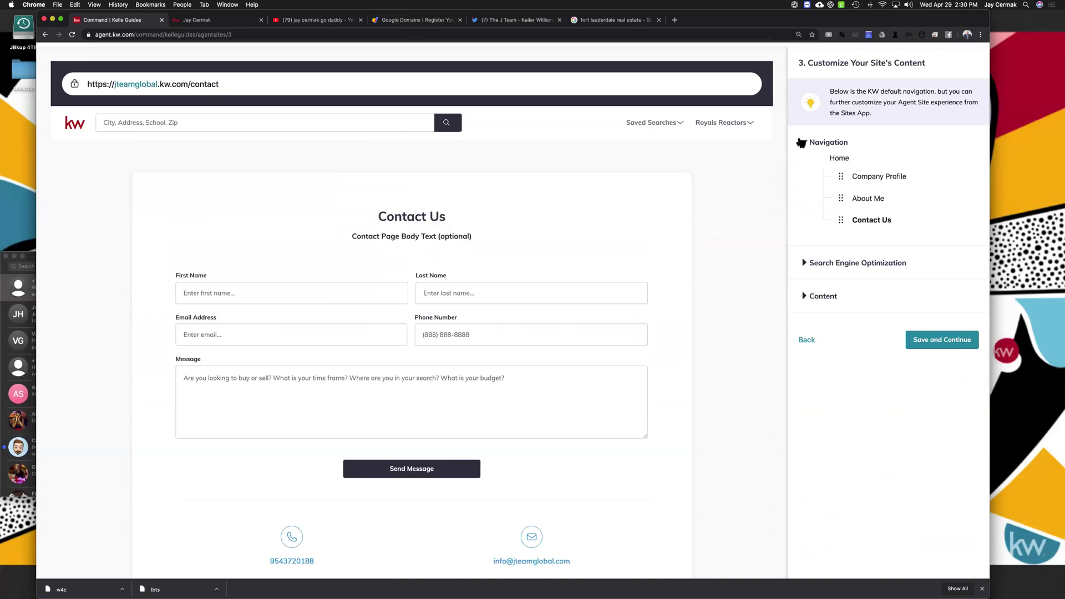
{"action": "left_click", "coordinate": [803, 142]}
{"action": "left_click", "coordinate": [805, 175]}
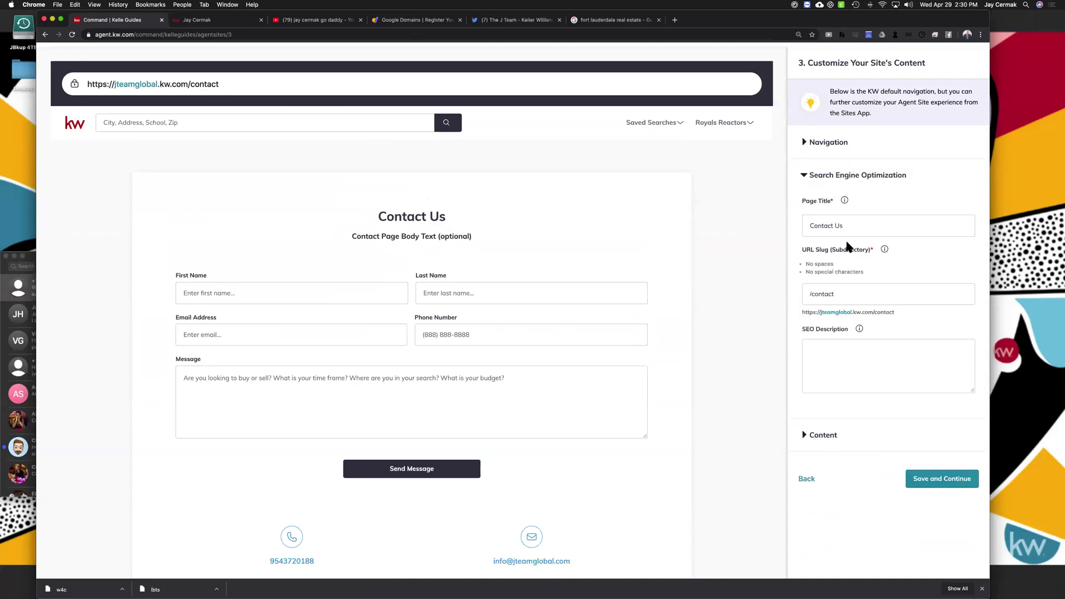
{"action": "left_click", "coordinate": [840, 224]}
{"action": "type", "text": "The J Team"}
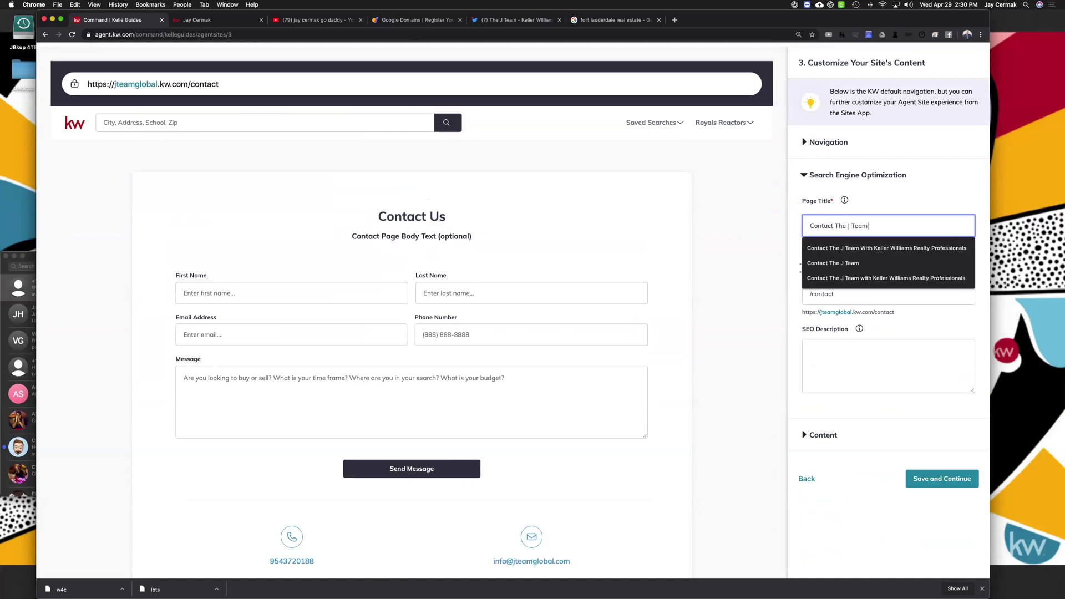
{"action": "left_click", "coordinate": [867, 212]}
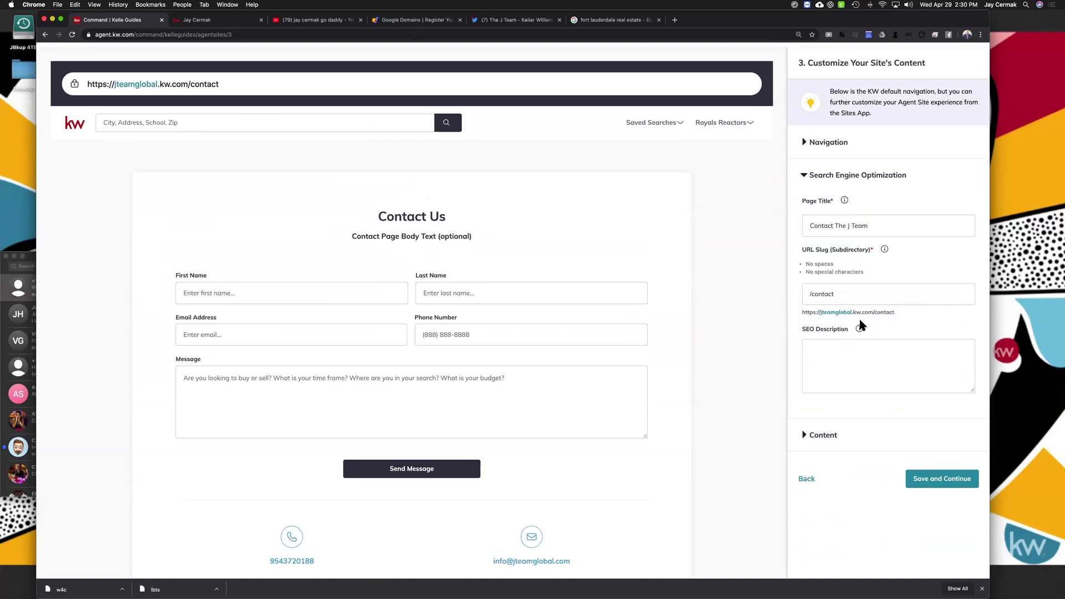
Change the Contact Us content page header to 'Contact The J Team'
{"action": "left_click", "coordinate": [814, 435]}
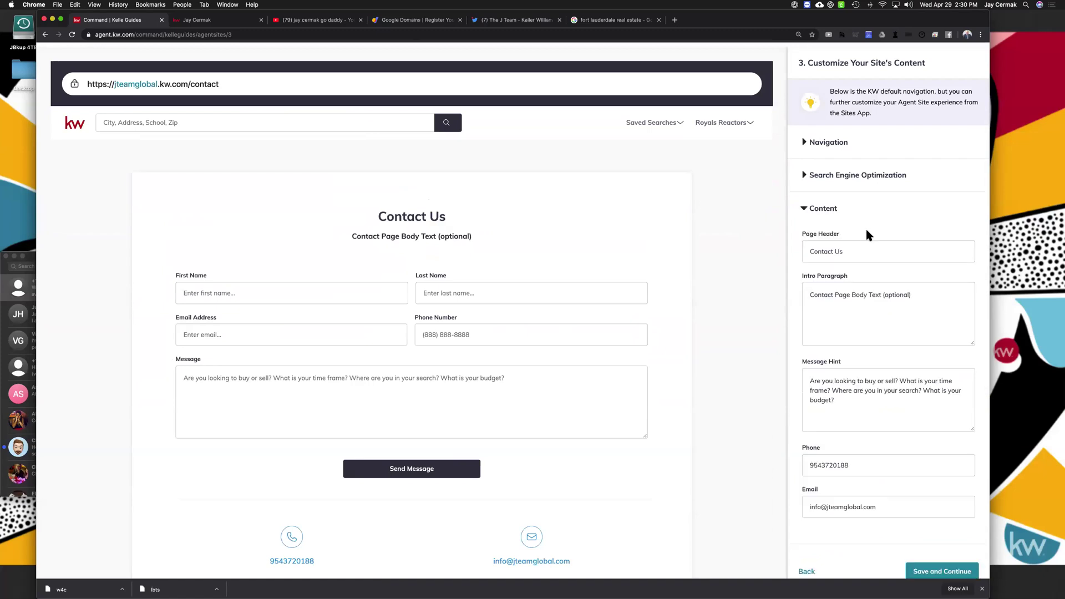
{"action": "left_click", "coordinate": [841, 252]}
{"action": "key", "text": "BackSpace"}
{"action": "key", "text": "BackSpace"}
{"action": "type", "text": "The J Team"}
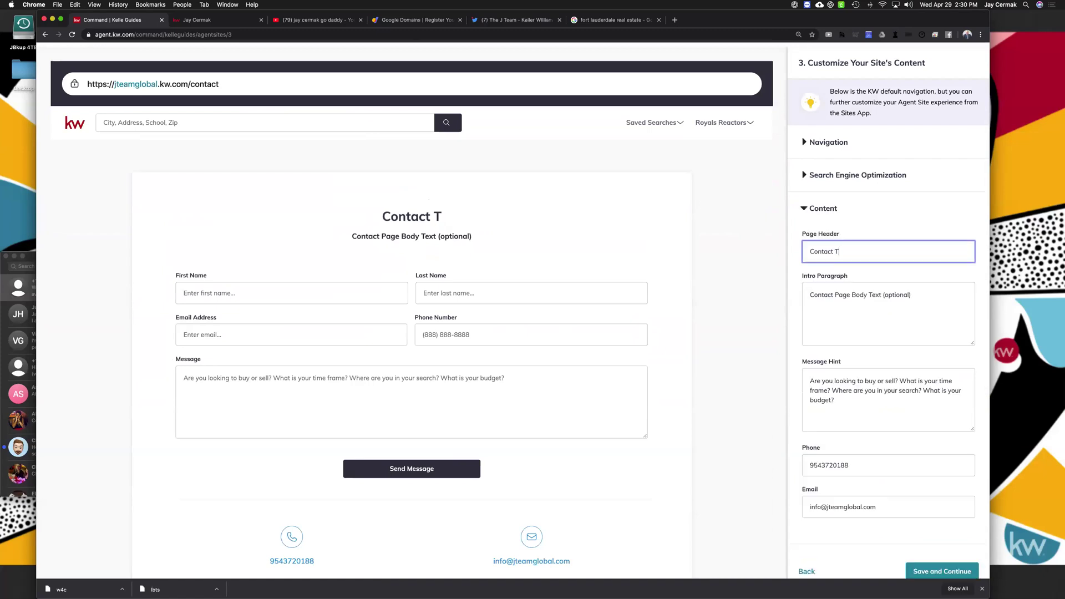
Replace the placeholder intro paragraph with the philosophy statement copied from the live about page
{"action": "left_click", "coordinate": [829, 299]}
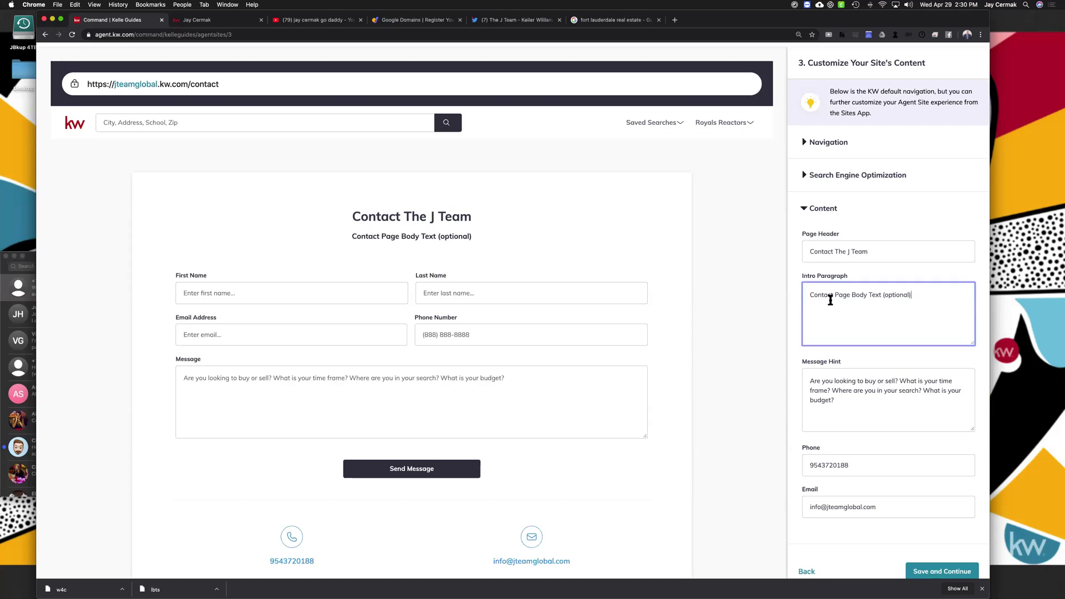
{"action": "key", "text": "super+a"}
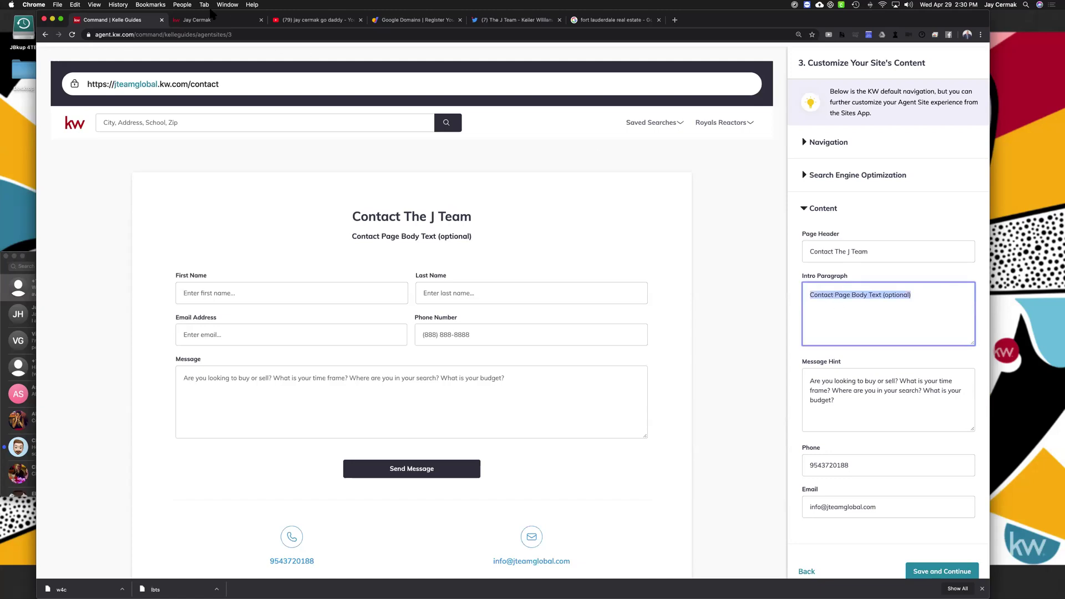
{"action": "left_click", "coordinate": [208, 19]}
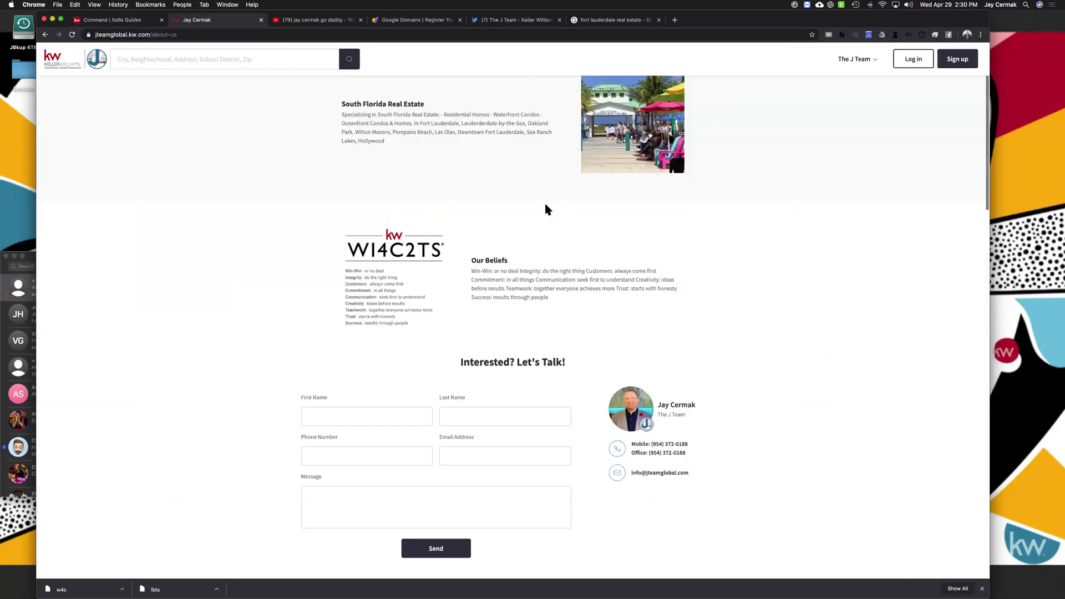
{"action": "scroll", "coordinate": [544, 201], "scroll_direction": "up", "scroll_amount": 5}
{"action": "left_click_drag", "start_coordinate": [542, 258], "coordinate": [414, 215]}
{"action": "key", "text": "super+c"}
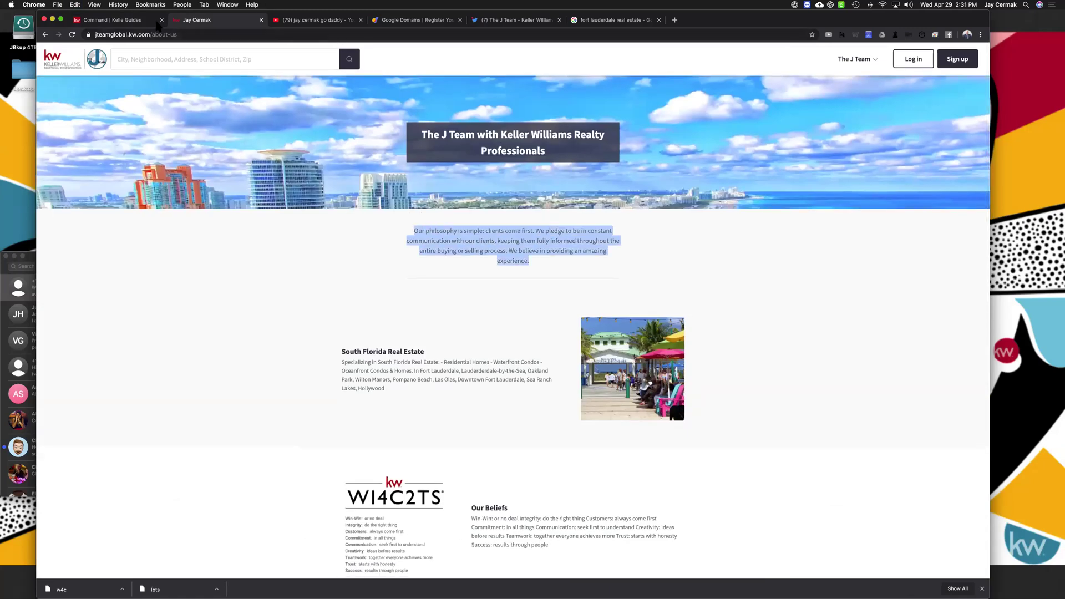
{"action": "left_click", "coordinate": [139, 21]}
{"action": "key", "text": "super+v"}
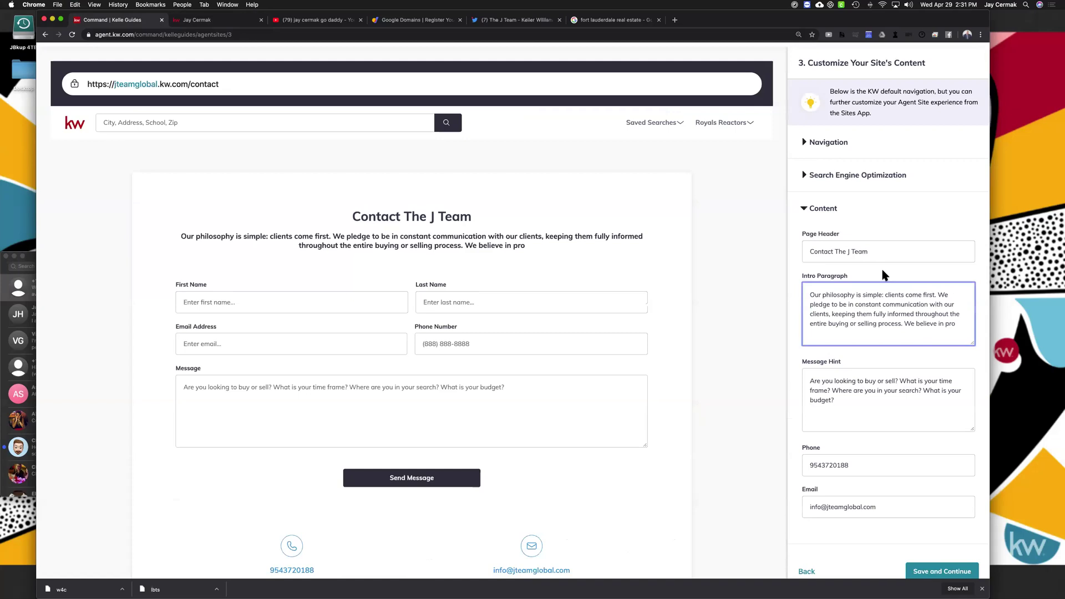
Delete the unfinished last sentence of the intro paragraph, then save and continue to What's Next
{"action": "left_click_drag", "start_coordinate": [908, 323], "coordinate": [955, 332]}
{"action": "key", "text": "BackSpace"}
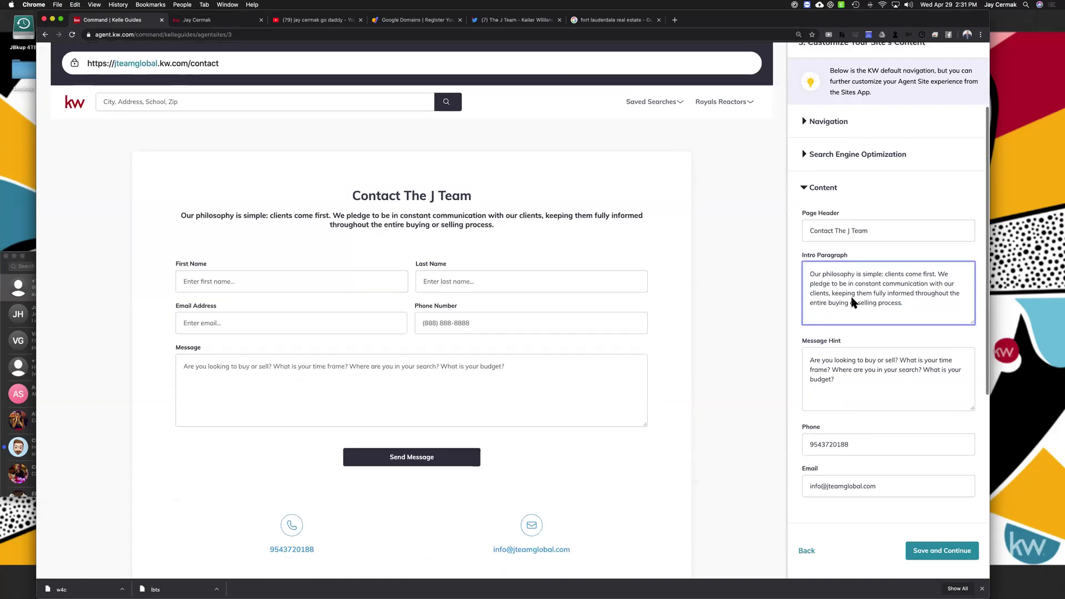
{"action": "scroll", "coordinate": [837, 311], "scroll_direction": "down", "scroll_amount": 2}
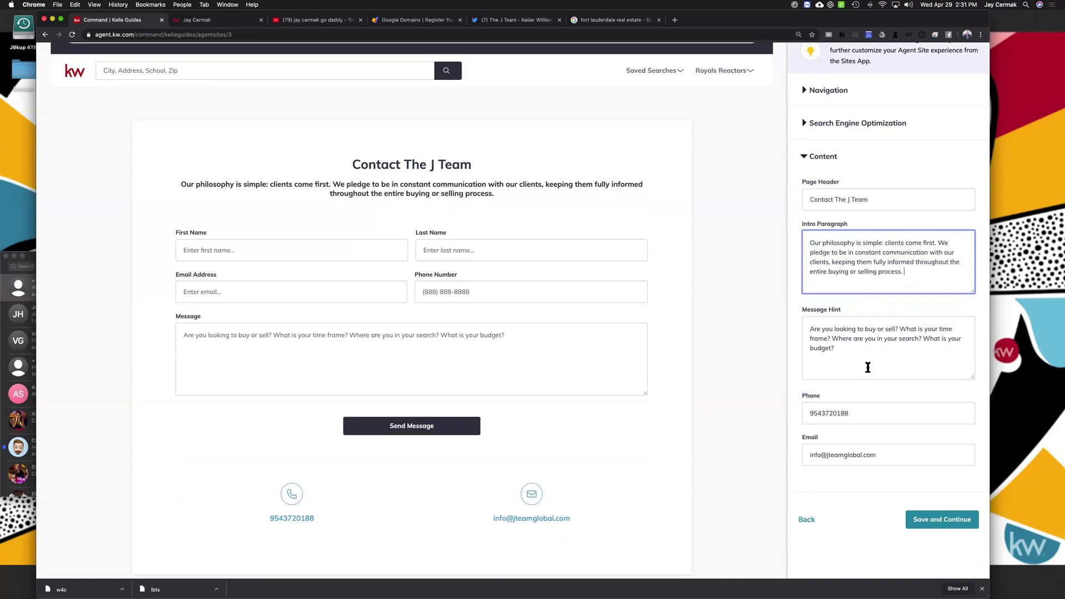
{"action": "left_click", "coordinate": [848, 362]}
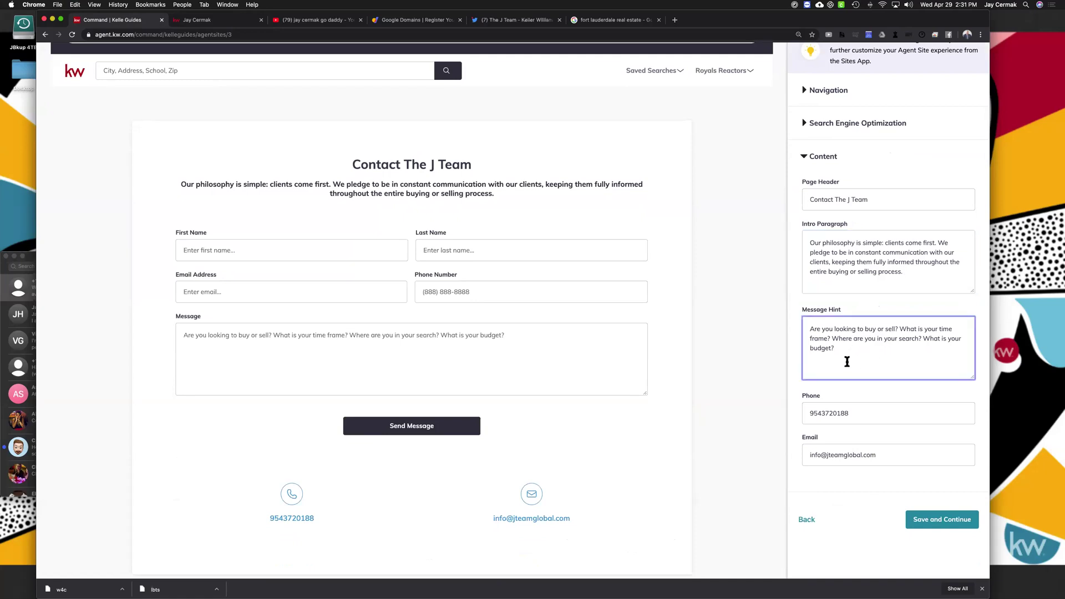
{"action": "scroll", "coordinate": [860, 391], "scroll_direction": "down", "scroll_amount": 2}
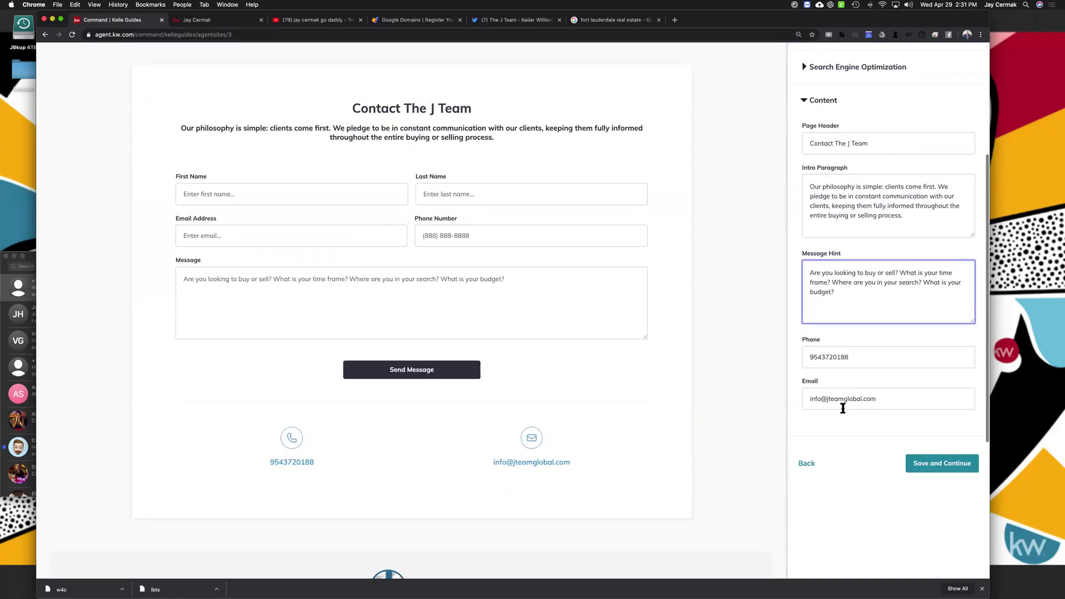
{"action": "left_click", "coordinate": [932, 469]}
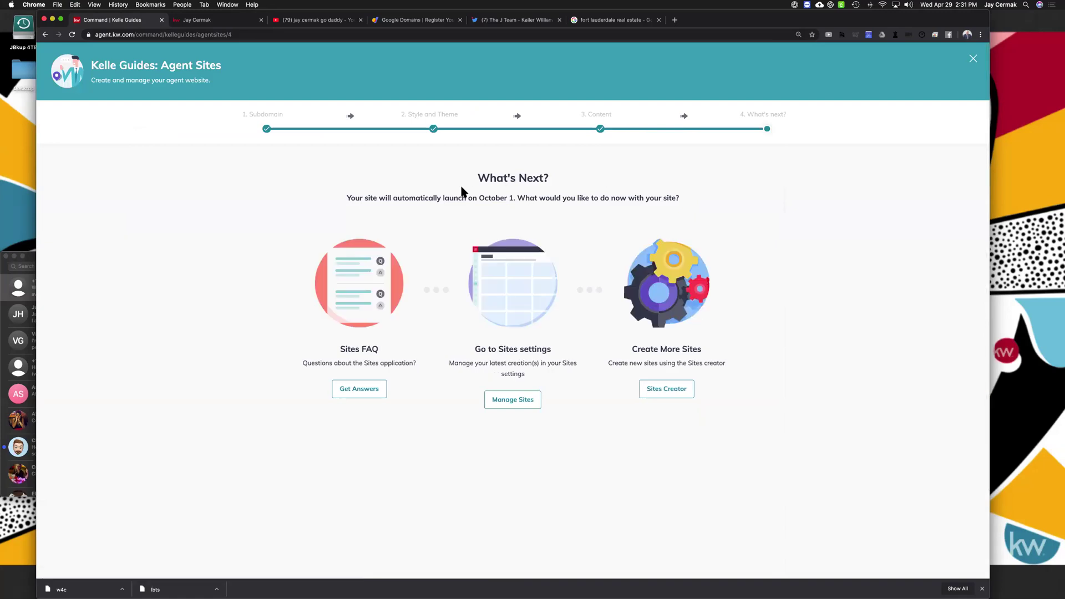
Check the October 1 automatic launch notice and the live team site's home page, then return
{"action": "left_click_drag", "start_coordinate": [335, 199], "coordinate": [514, 200]}
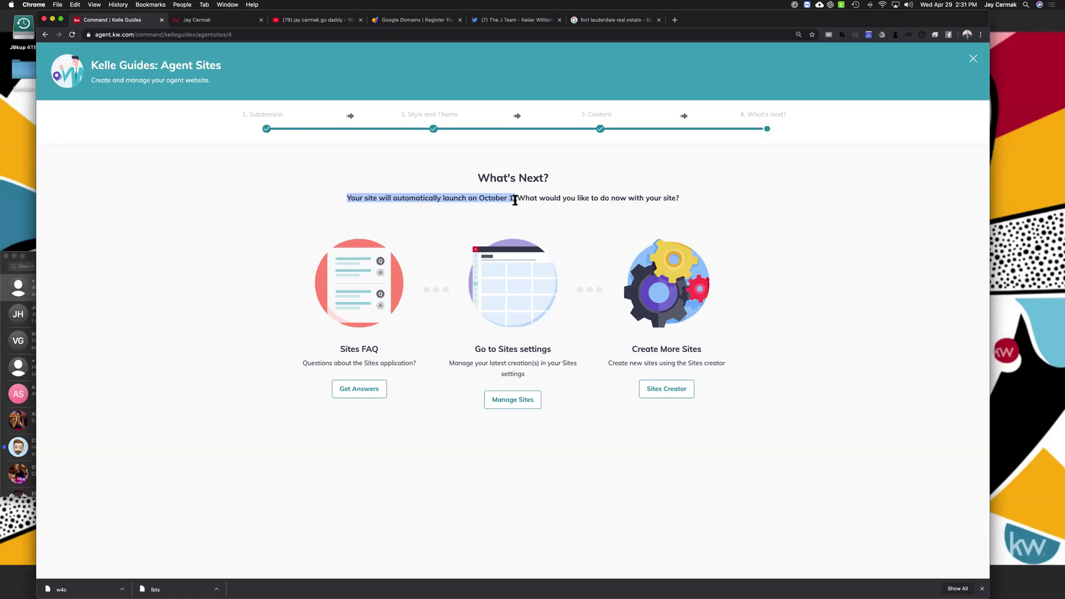
{"action": "left_click", "coordinate": [225, 22]}
{"action": "left_click", "coordinate": [63, 62]}
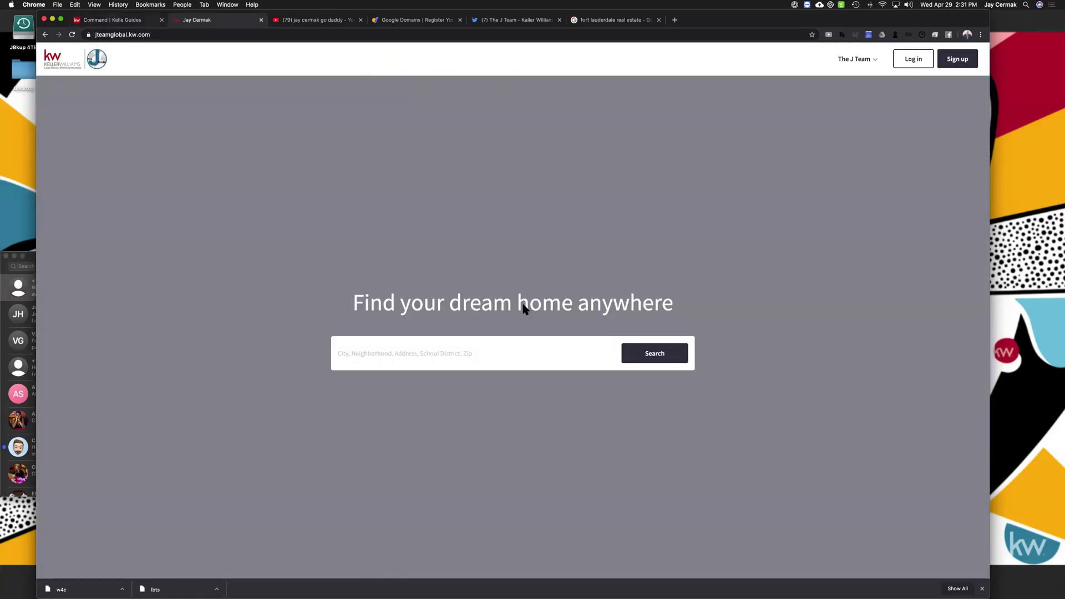
{"action": "key", "text": "ctrl+shift+Tab"}
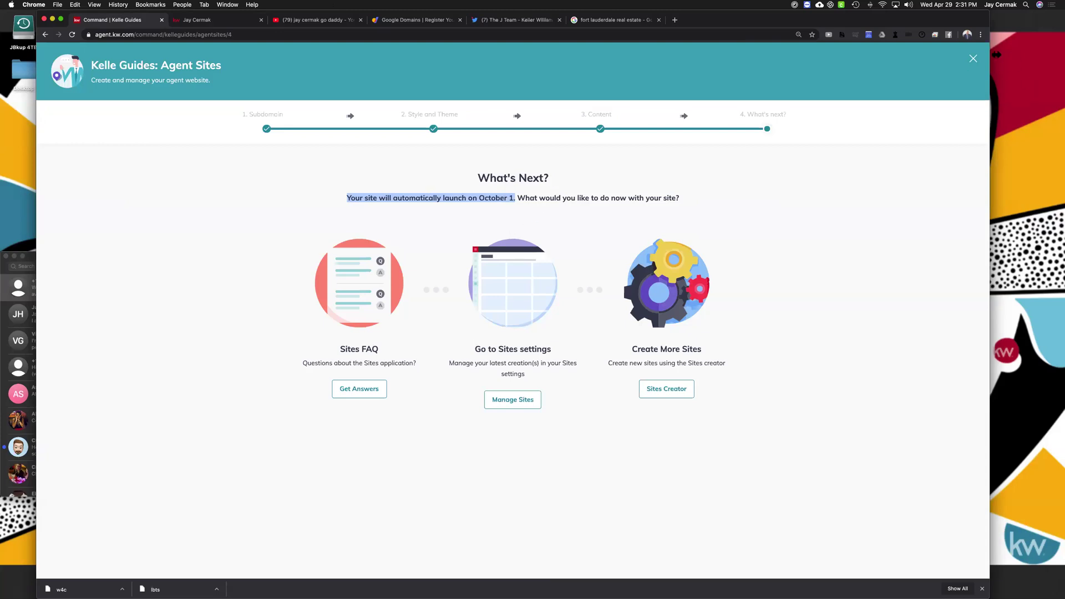
{"action": "left_click", "coordinate": [970, 63]}
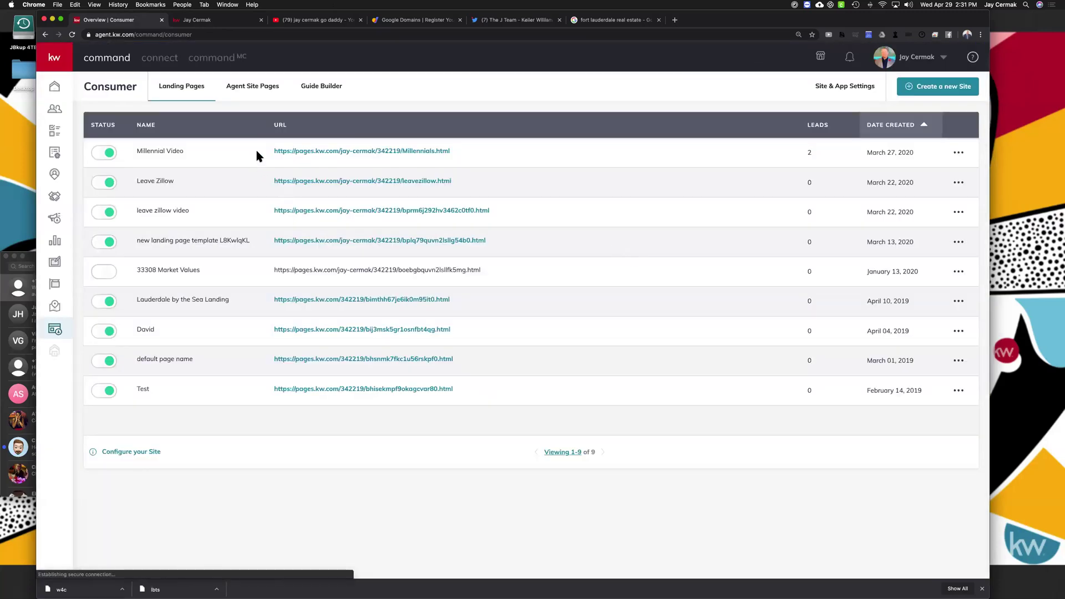
Show the Agent Site Pages list, starting a new site page and then cancelling it
{"action": "left_click", "coordinate": [269, 88]}
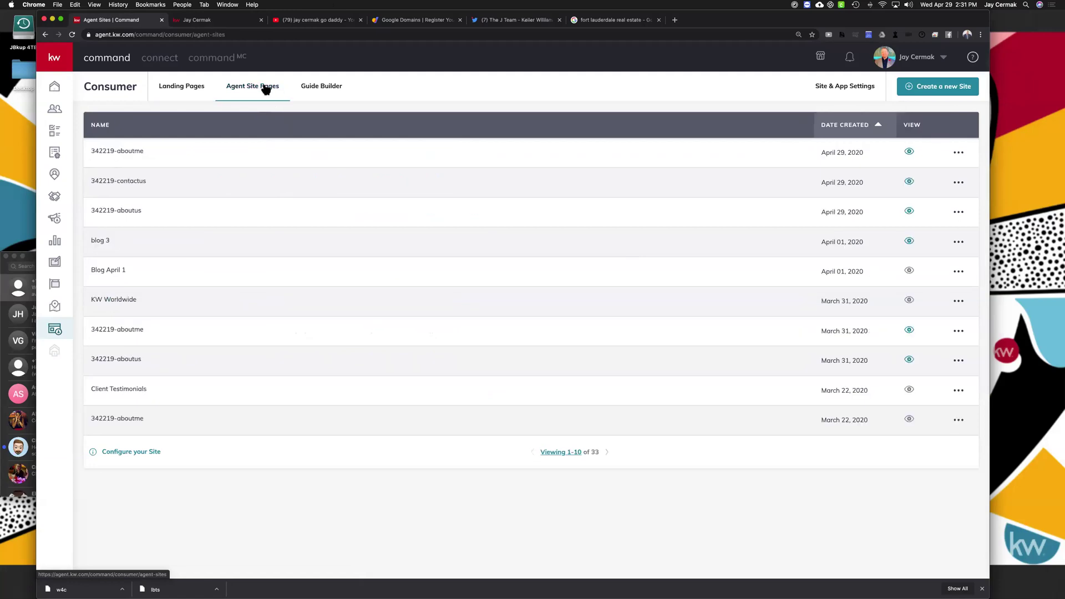
{"action": "left_click", "coordinate": [935, 88]}
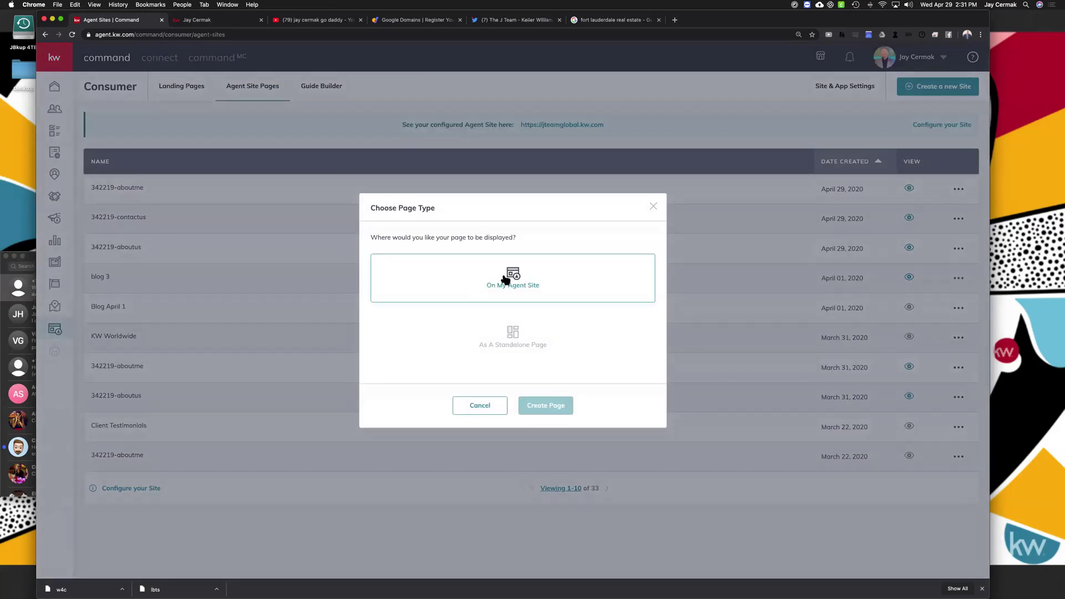
{"action": "left_click", "coordinate": [655, 205]}
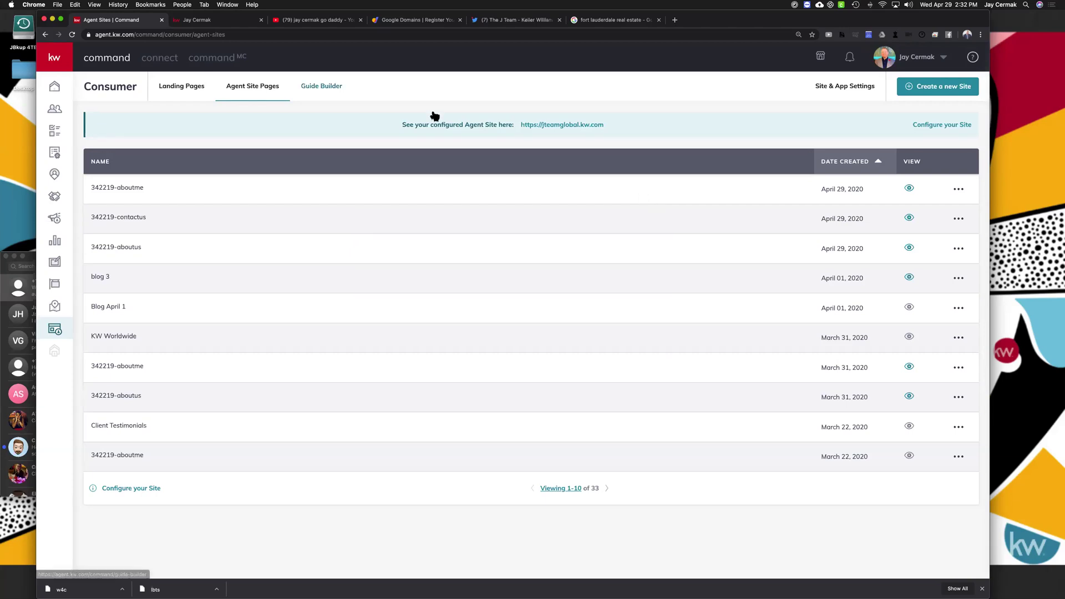
Go to the team site's KW Worldwide page and read its Global Connections form section
{"action": "left_click", "coordinate": [228, 22]}
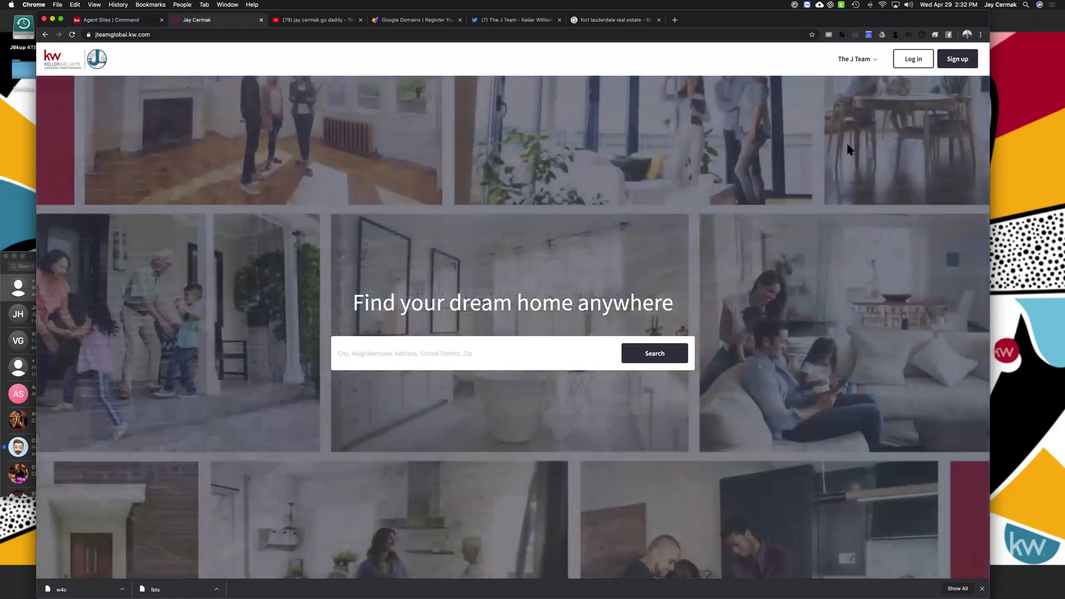
{"action": "left_click", "coordinate": [857, 61]}
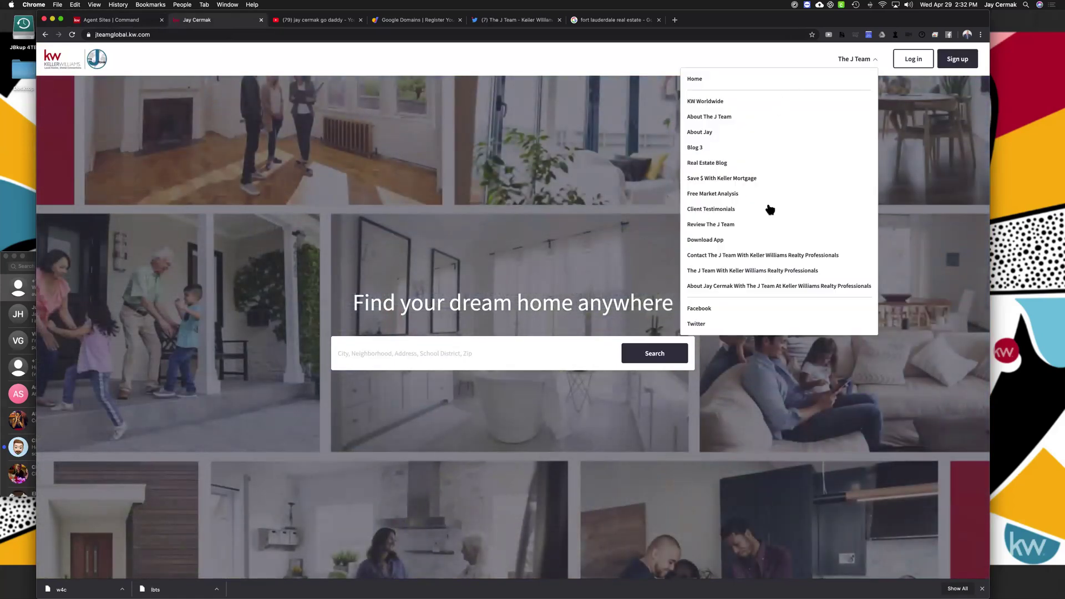
{"action": "left_click", "coordinate": [715, 104]}
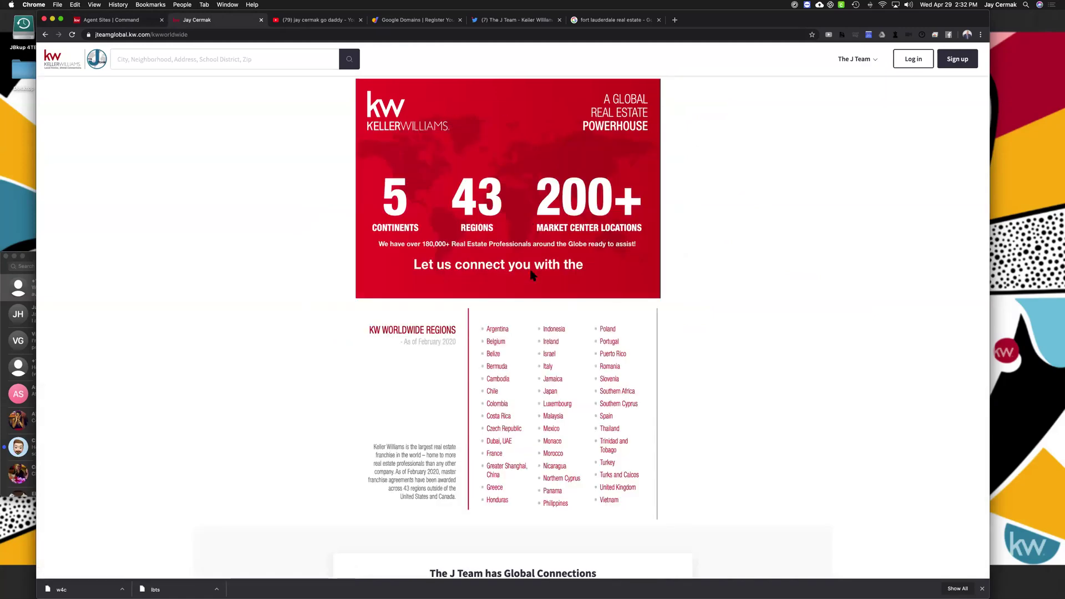
{"action": "scroll", "coordinate": [602, 360], "scroll_direction": "down", "scroll_amount": 5}
{"action": "scroll", "coordinate": [591, 391], "scroll_direction": "up", "scroll_amount": 5}
{"action": "scroll", "coordinate": [560, 381], "scroll_direction": "down", "scroll_amount": 4}
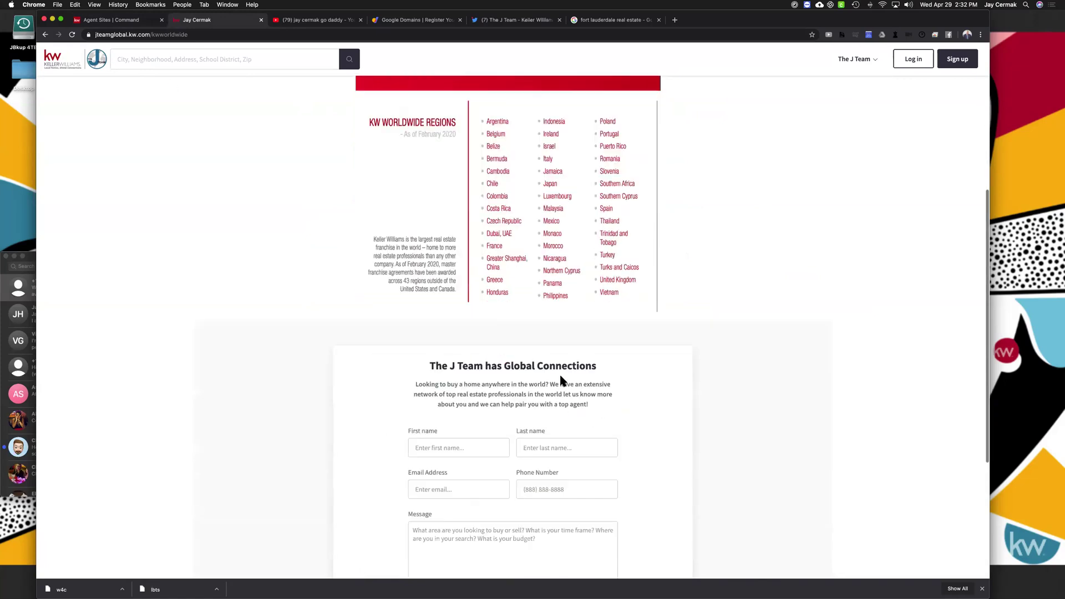
{"action": "scroll", "coordinate": [561, 381], "scroll_direction": "down", "scroll_amount": 3}
{"action": "left_click_drag", "start_coordinate": [413, 232], "coordinate": [606, 311]}
{"action": "left_click", "coordinate": [559, 240]}
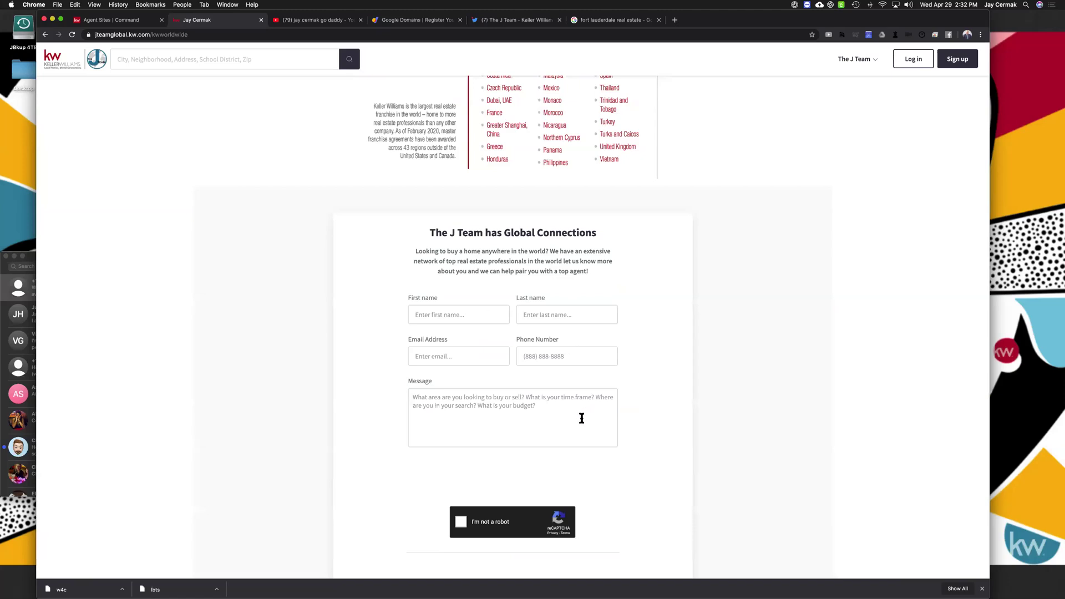
{"action": "left_click_drag", "start_coordinate": [590, 273], "coordinate": [558, 235]}
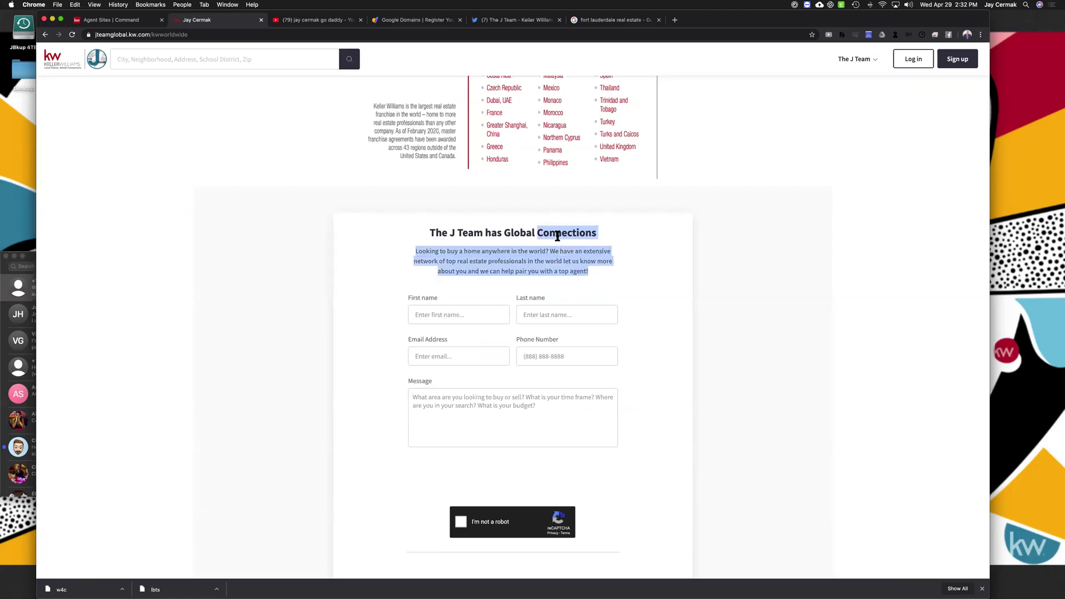
{"action": "scroll", "coordinate": [558, 236], "scroll_direction": "up", "scroll_amount": 6}
{"action": "left_click", "coordinate": [876, 59]}
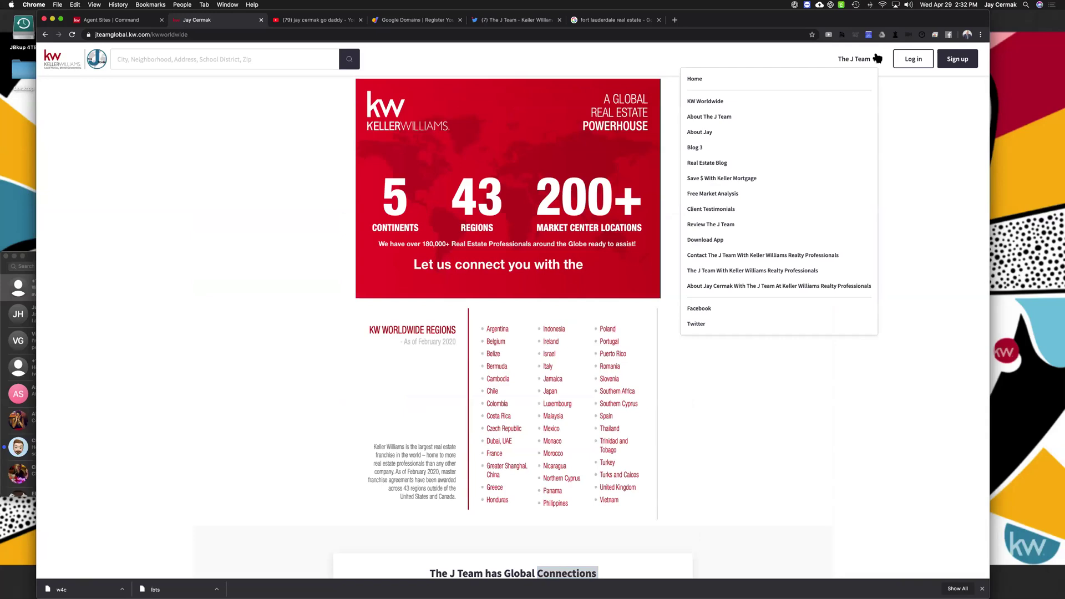
Go to the Real Estate Blog page and scroll through its HomeKeepr posts
{"action": "left_click", "coordinate": [700, 163]}
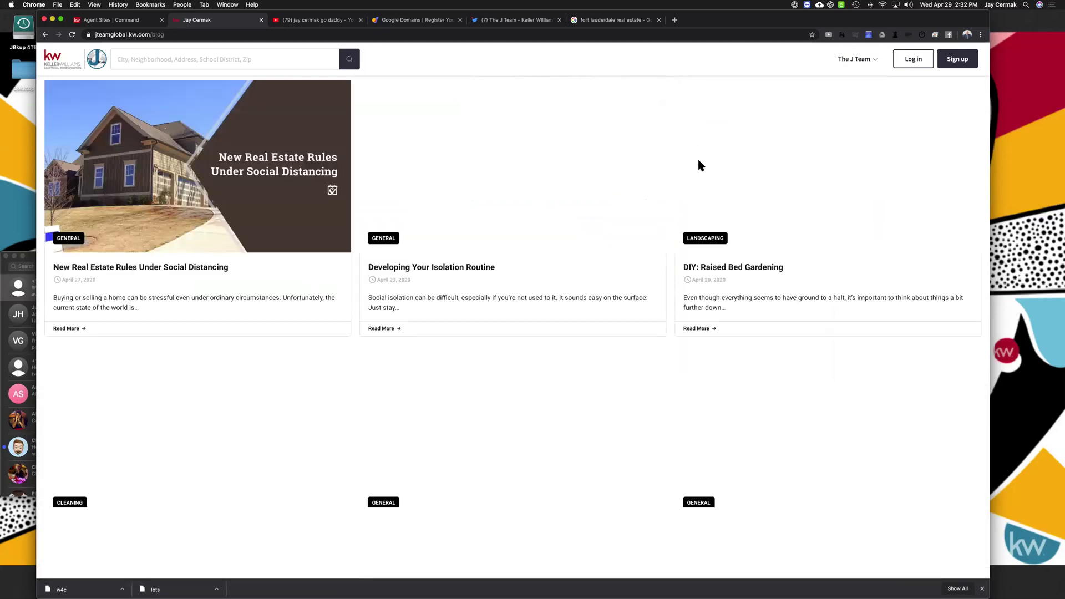
{"action": "scroll", "coordinate": [699, 164], "scroll_direction": "down", "scroll_amount": 1}
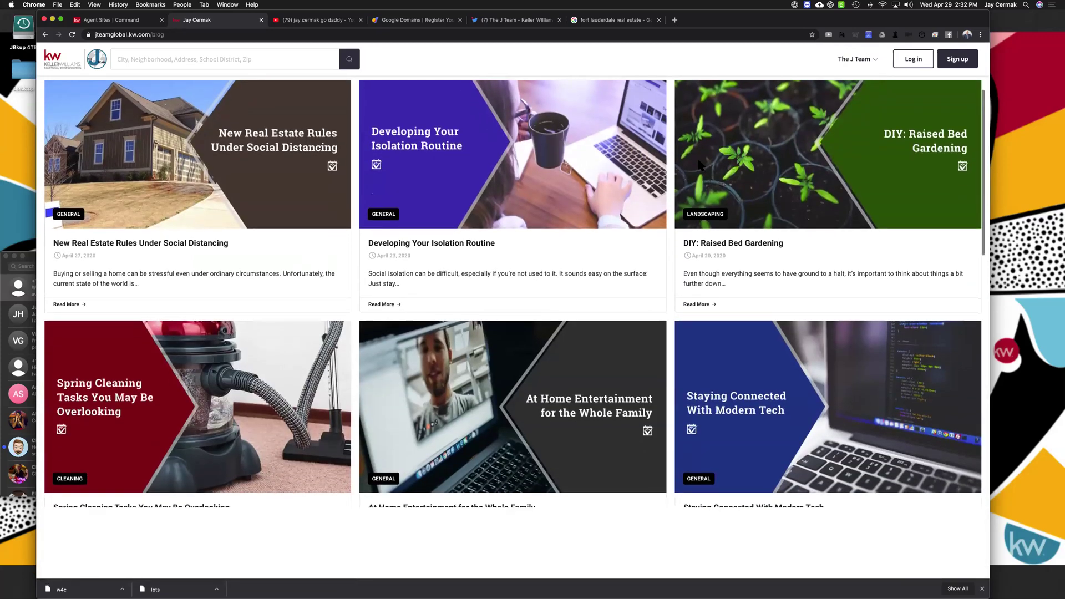
{"action": "scroll", "coordinate": [700, 165], "scroll_direction": "down", "scroll_amount": 8}
{"action": "scroll", "coordinate": [700, 165], "scroll_direction": "up", "scroll_amount": 6}
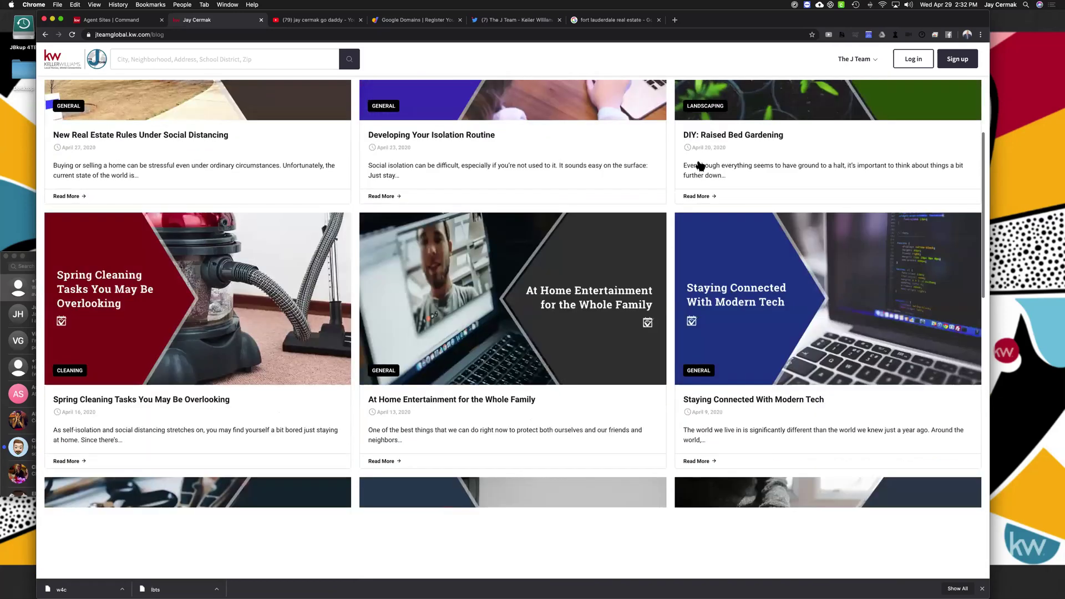
{"action": "scroll", "coordinate": [700, 165], "scroll_direction": "up", "scroll_amount": 5}
{"action": "scroll", "coordinate": [700, 165], "scroll_direction": "down", "scroll_amount": 6}
{"action": "scroll", "coordinate": [700, 165], "scroll_direction": "down", "scroll_amount": 15}
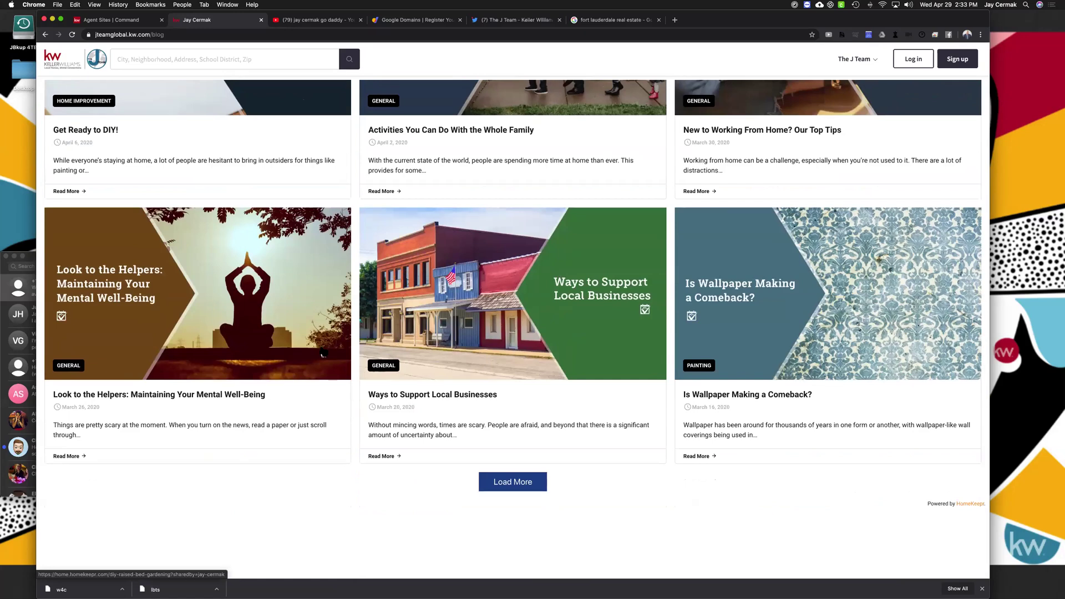
{"action": "scroll", "coordinate": [417, 241], "scroll_direction": "up", "scroll_amount": 9}
{"action": "scroll", "coordinate": [188, 179], "scroll_direction": "up", "scroll_amount": 8}
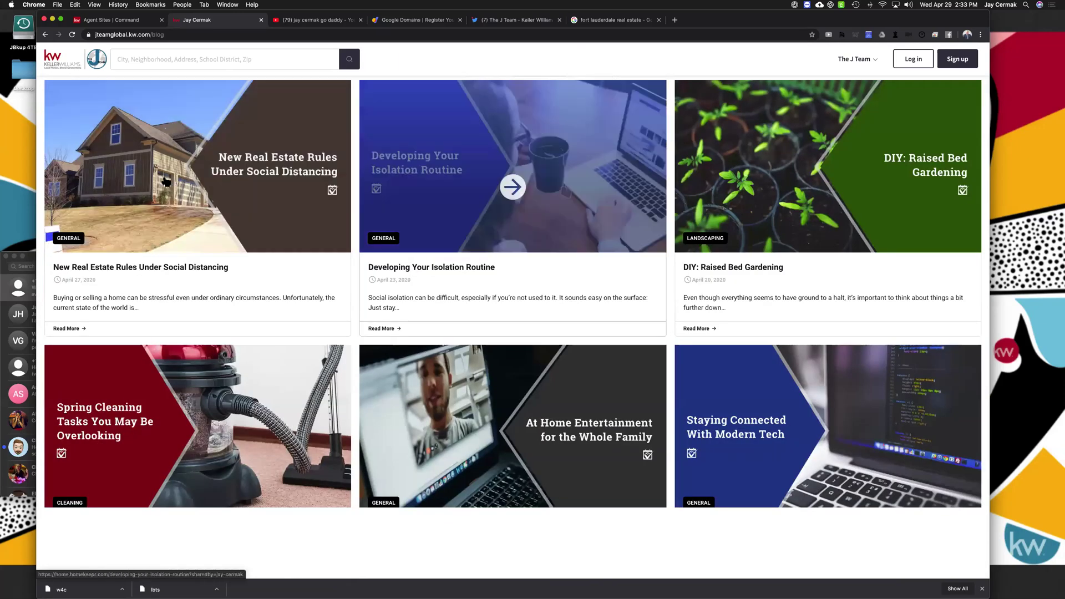
Read the 'New Real Estate Rules Under Social Distancing' article, then close it back to the blog
{"action": "left_click", "coordinate": [83, 329]}
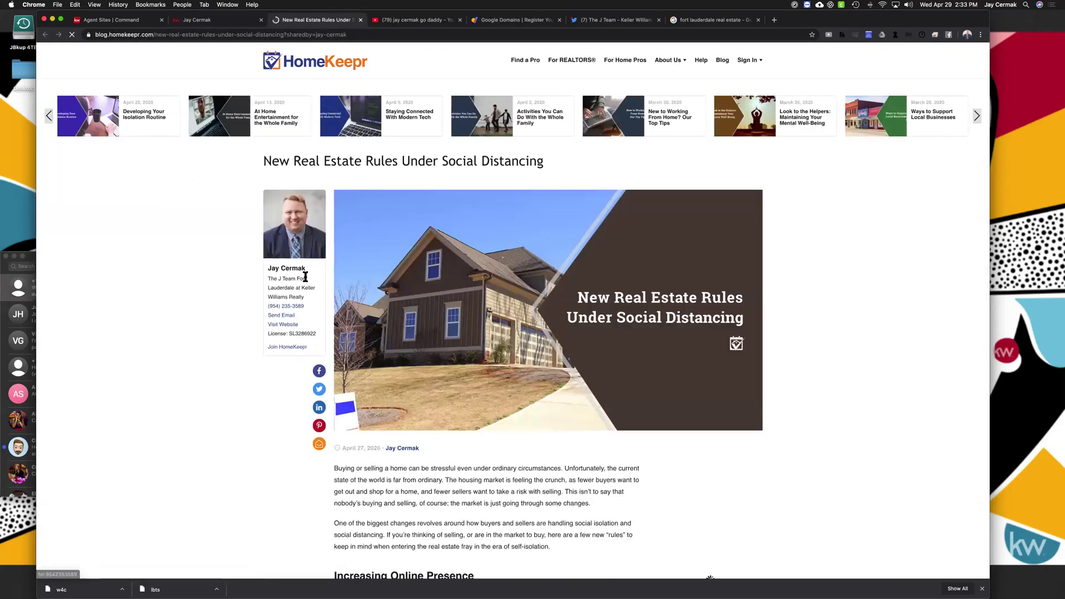
{"action": "scroll", "coordinate": [731, 301], "scroll_direction": "down", "scroll_amount": 1}
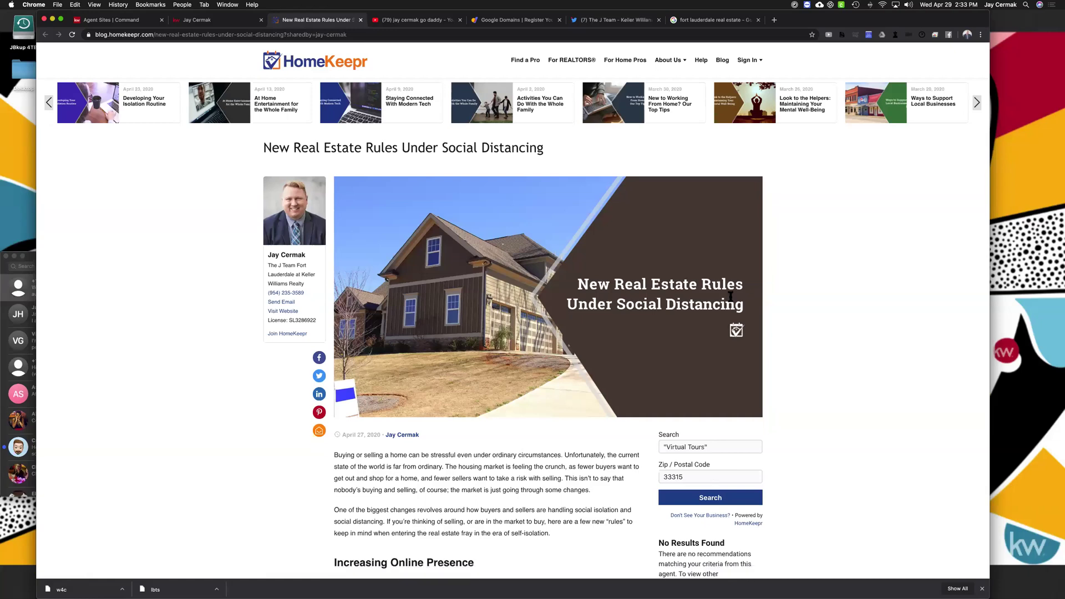
{"action": "scroll", "coordinate": [731, 297], "scroll_direction": "down", "scroll_amount": 5}
{"action": "left_click_drag", "start_coordinate": [420, 174], "coordinate": [381, 177]}
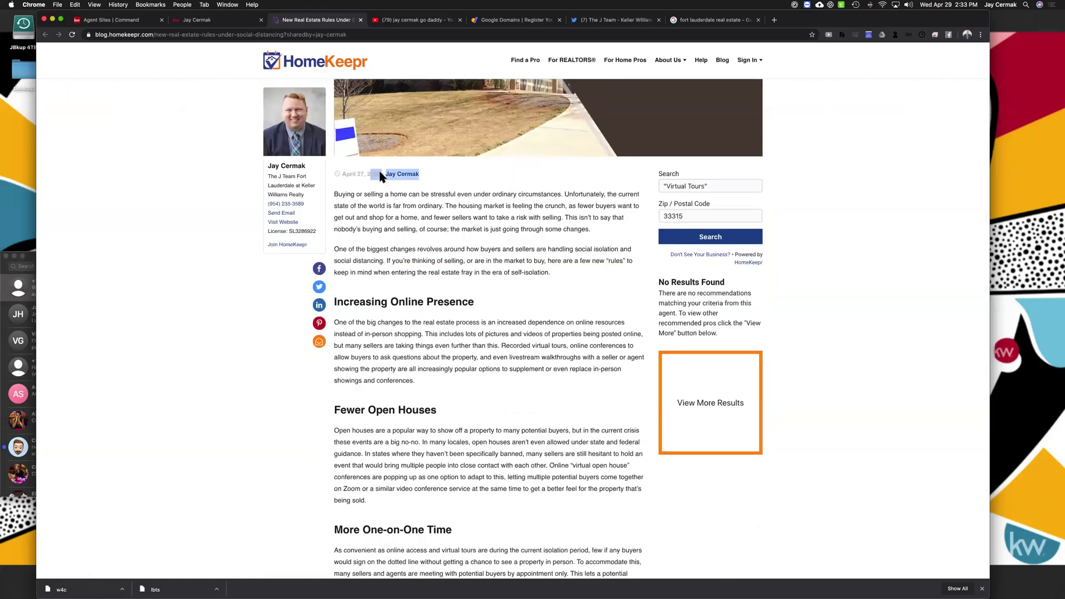
{"action": "scroll", "coordinate": [440, 317], "scroll_direction": "down", "scroll_amount": 5}
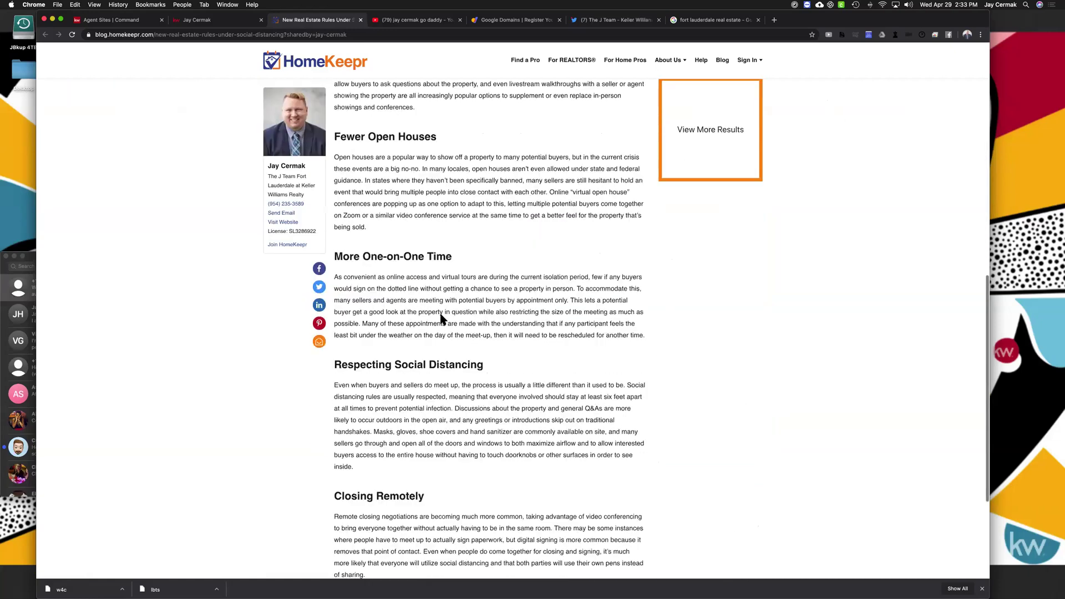
{"action": "scroll", "coordinate": [441, 316], "scroll_direction": "down", "scroll_amount": 3}
{"action": "scroll", "coordinate": [366, 83], "scroll_direction": "up", "scroll_amount": 13}
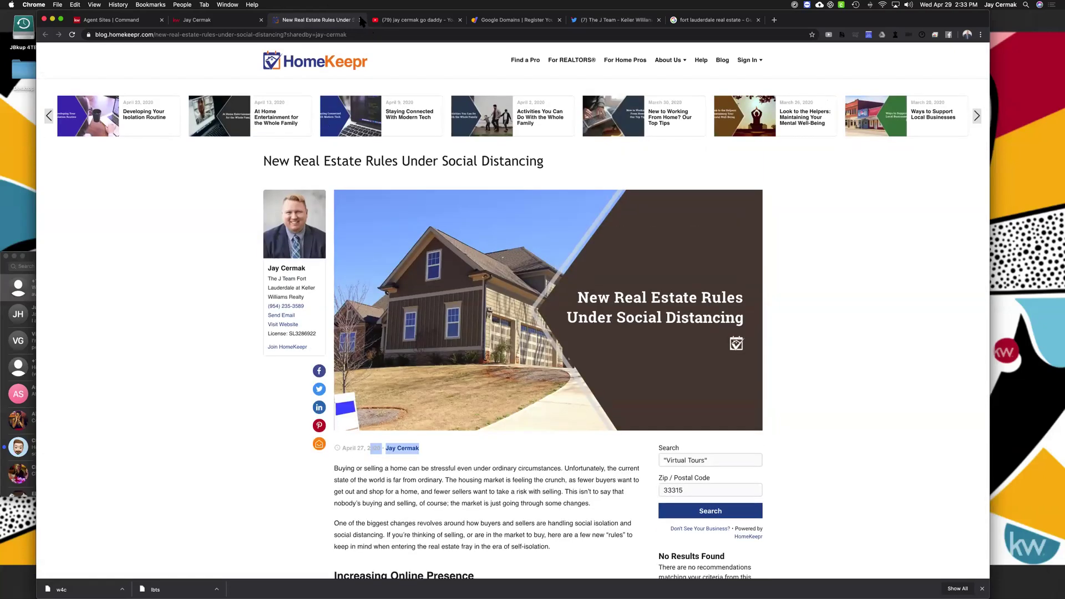
{"action": "left_click", "coordinate": [361, 20]}
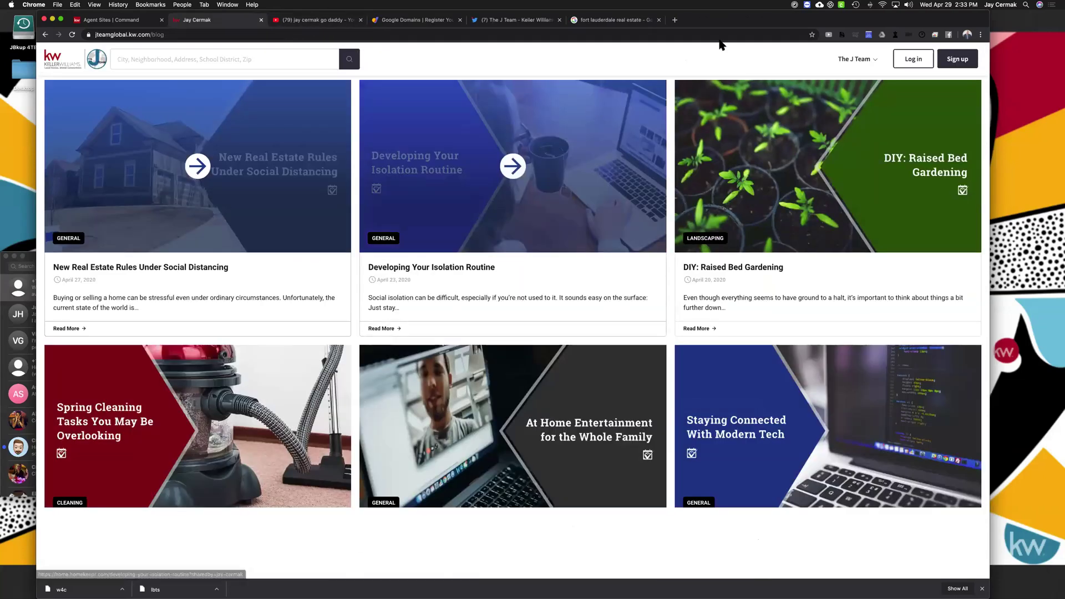
{"action": "left_click", "coordinate": [878, 61]}
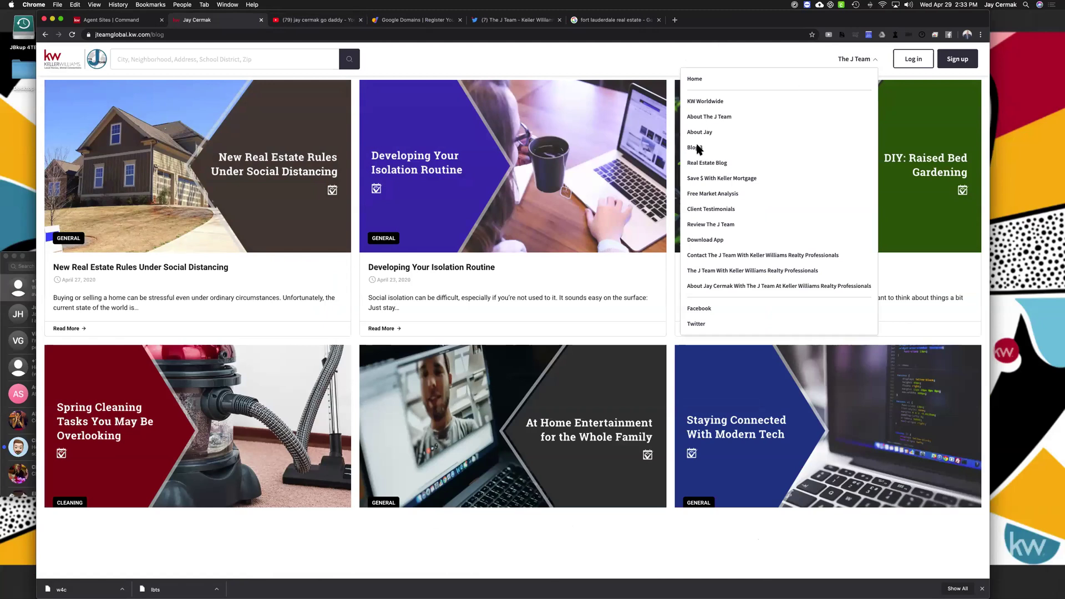
Visit the Save $ With Keller Mortgage page and scroll past its ZeroPlus offer and calculator
{"action": "left_click", "coordinate": [709, 181]}
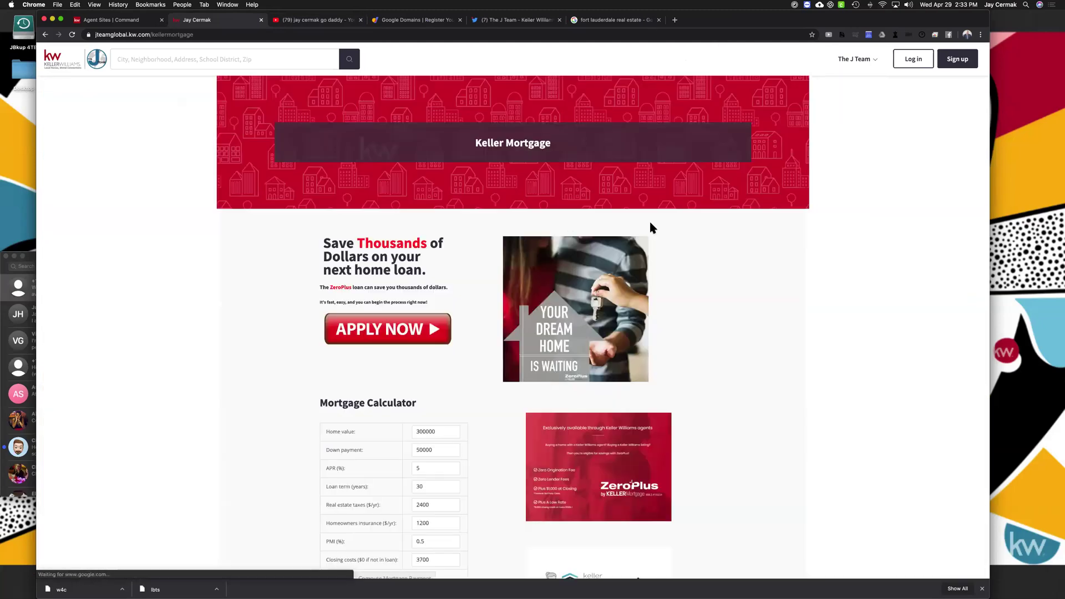
{"action": "scroll", "coordinate": [600, 215], "scroll_direction": "down", "scroll_amount": 6}
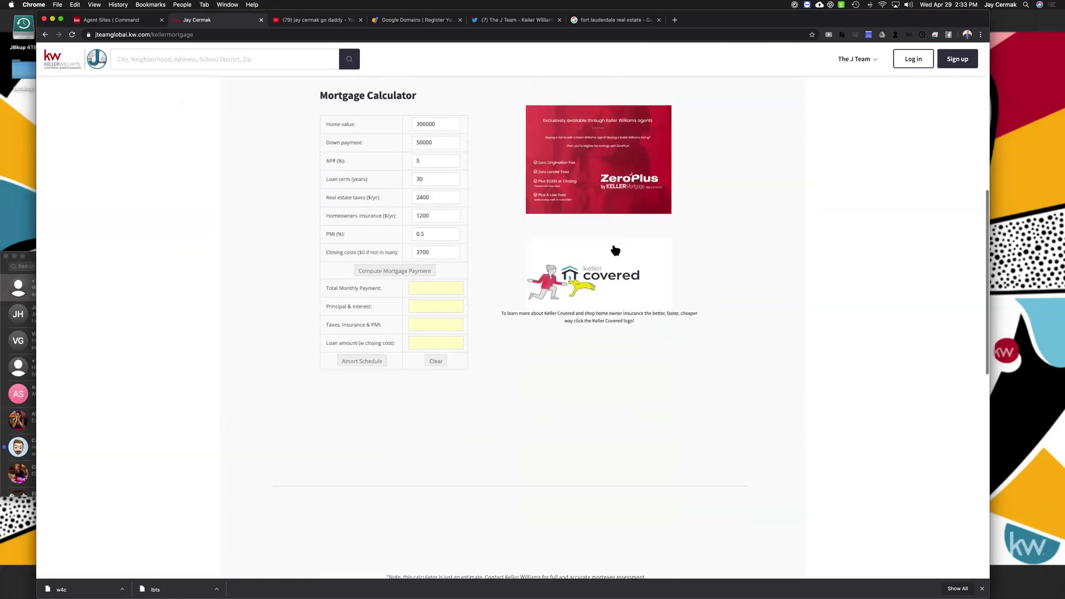
{"action": "scroll", "coordinate": [581, 248], "scroll_direction": "up", "scroll_amount": 5}
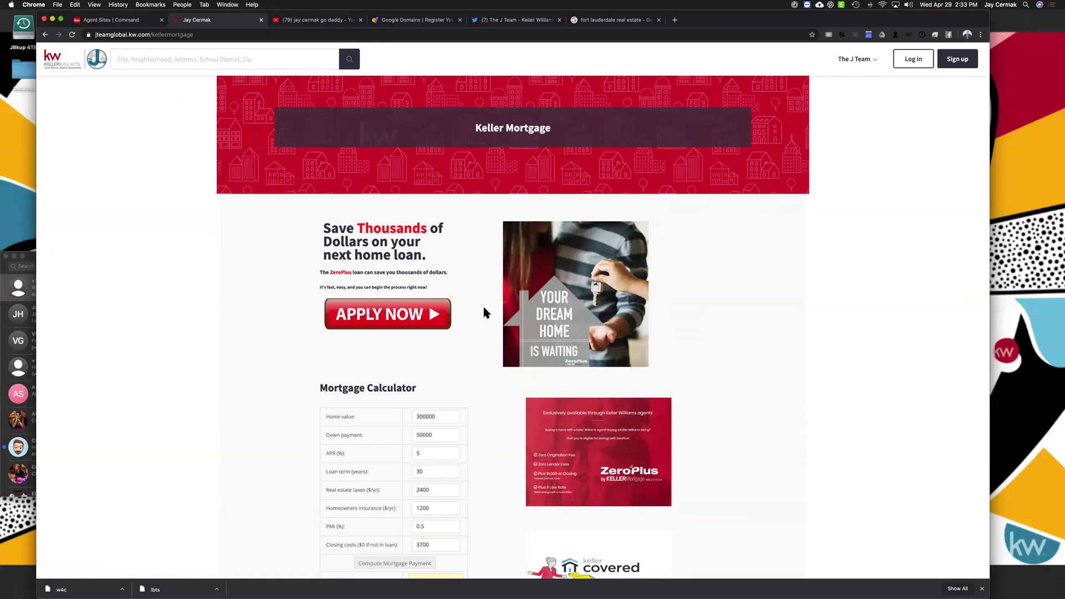
{"action": "scroll", "coordinate": [475, 340], "scroll_direction": "down", "scroll_amount": 7}
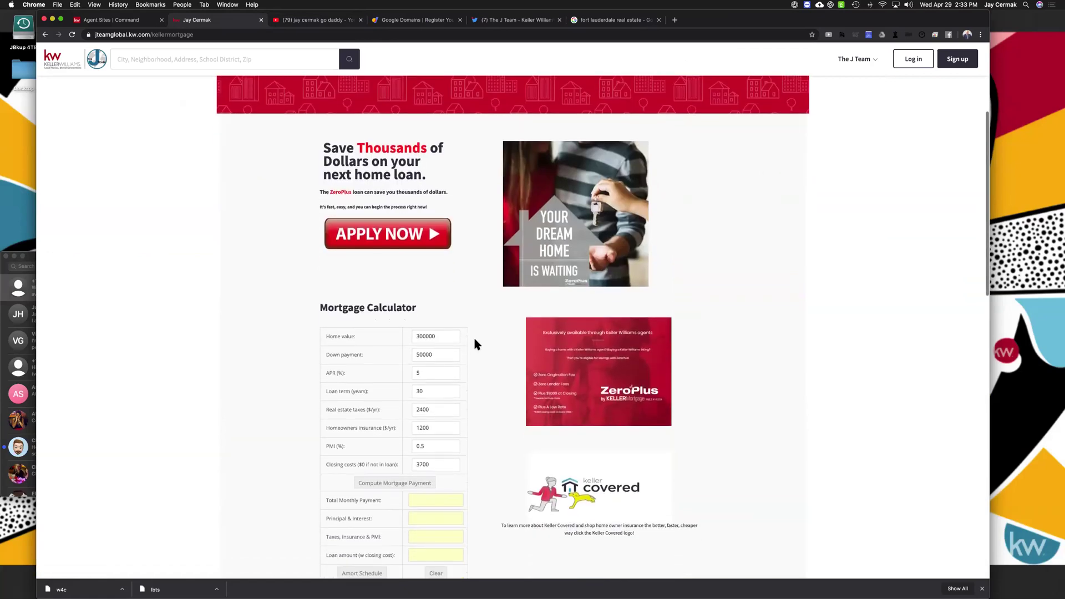
{"action": "scroll", "coordinate": [475, 344], "scroll_direction": "down", "scroll_amount": 3}
{"action": "scroll", "coordinate": [533, 130], "scroll_direction": "up", "scroll_amount": 10}
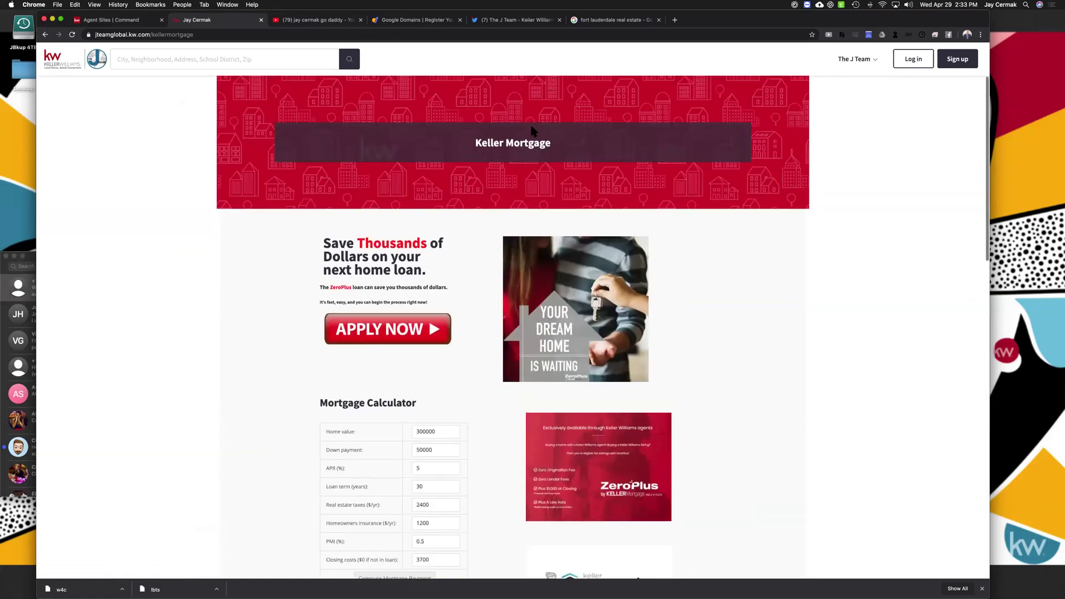
{"action": "left_click", "coordinate": [853, 60]}
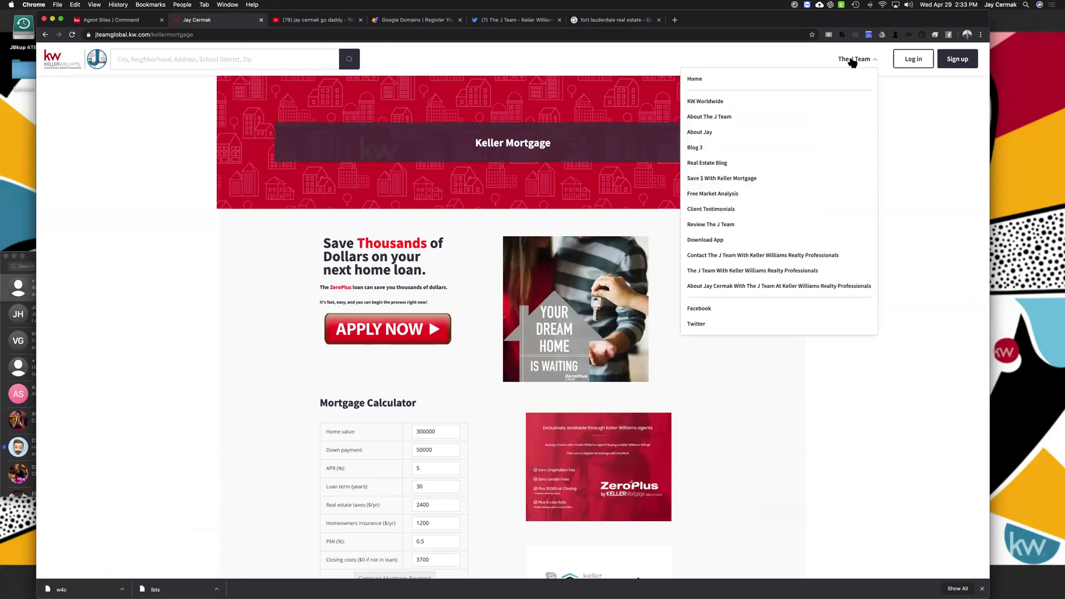
Visit the Free Market Analysis page and look over its heading, intro and message form
{"action": "left_click", "coordinate": [710, 194]}
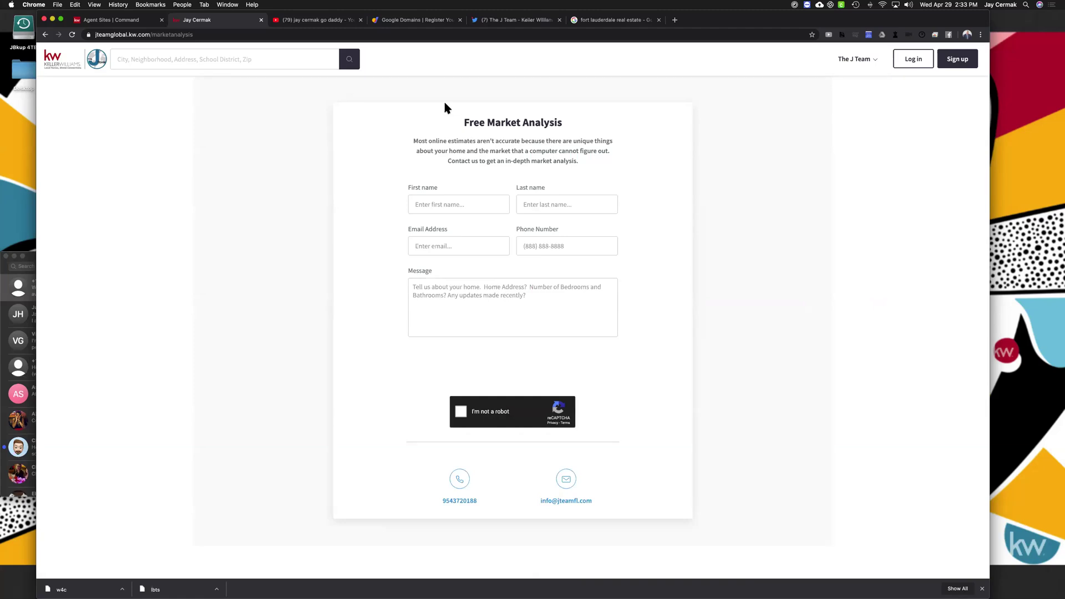
{"action": "left_click_drag", "start_coordinate": [464, 122], "coordinate": [577, 123]}
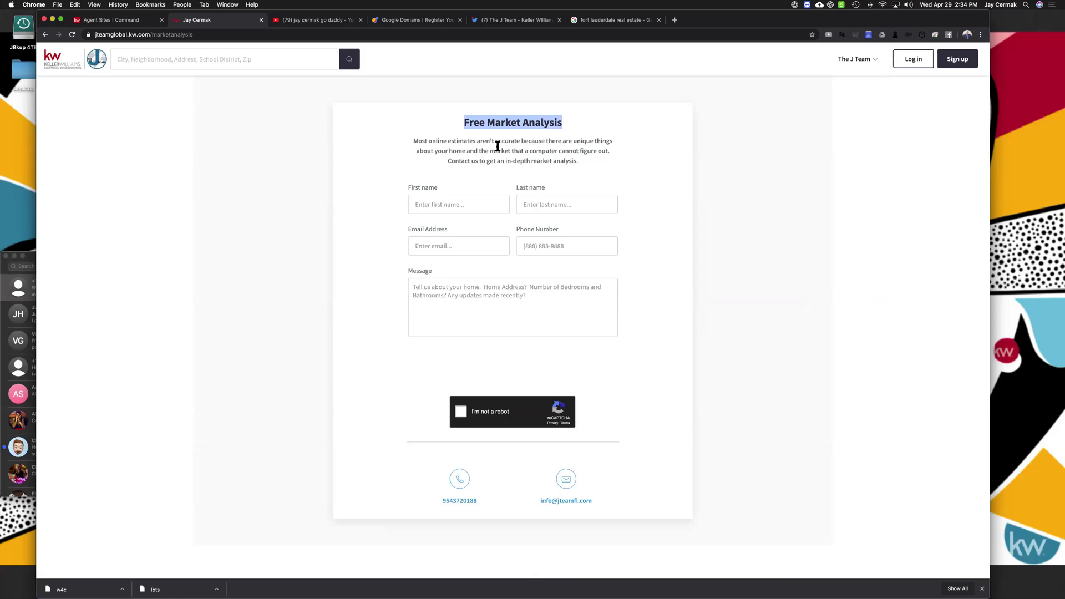
{"action": "left_click_drag", "start_coordinate": [413, 141], "coordinate": [580, 161]}
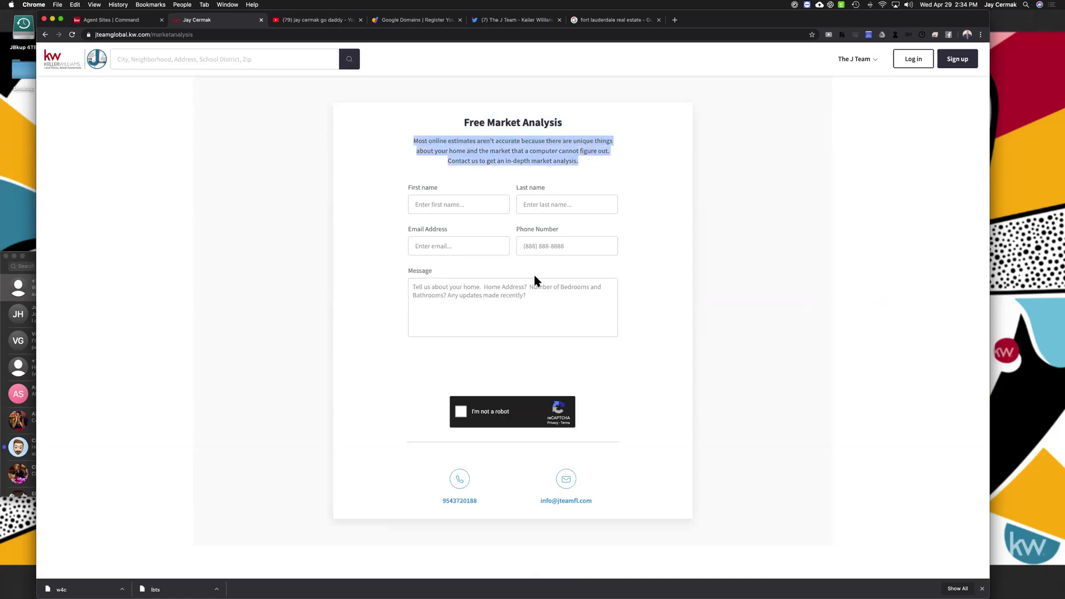
{"action": "left_click", "coordinate": [405, 288]}
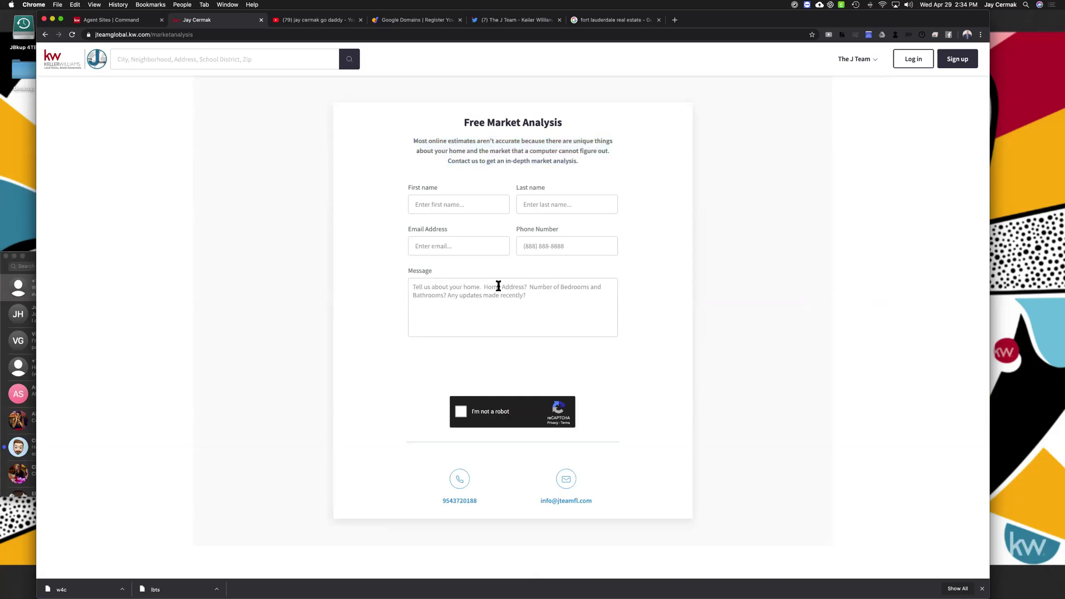
{"action": "left_click", "coordinate": [527, 287]}
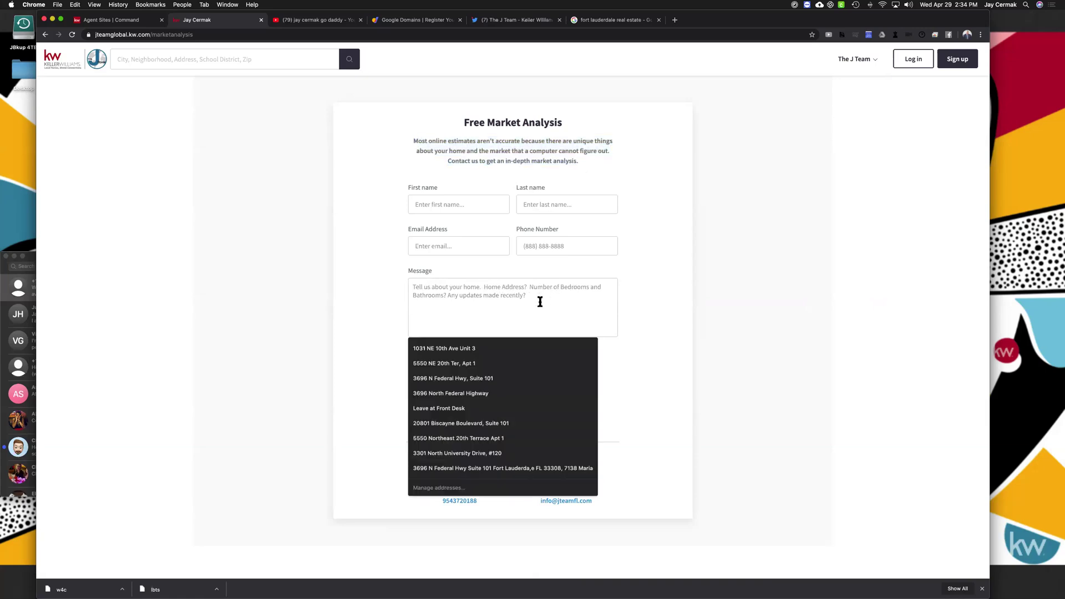
{"action": "left_click", "coordinate": [679, 292]}
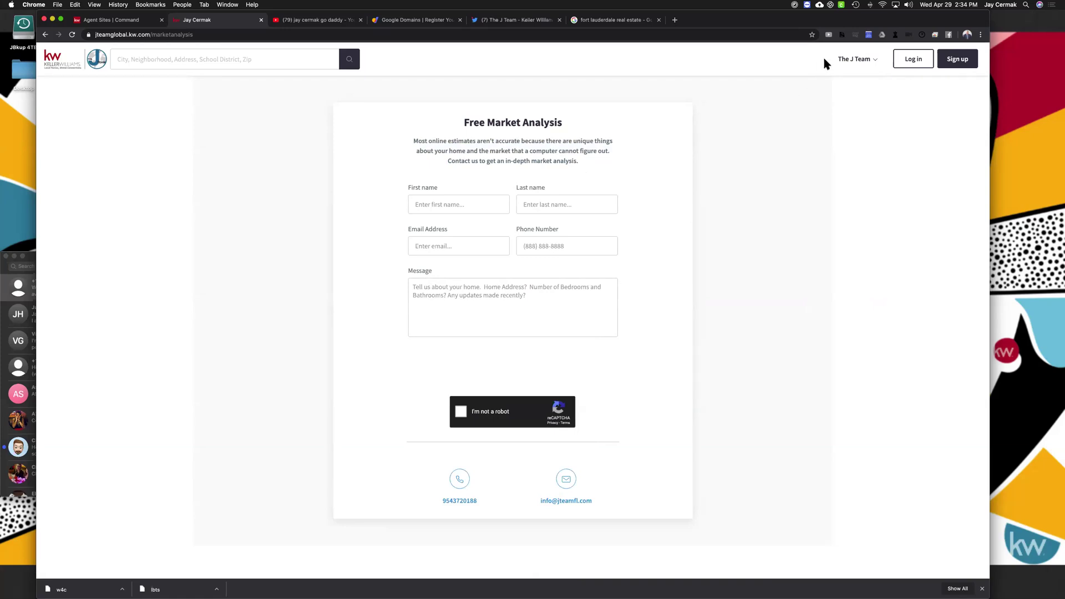
Open the Client Testimonials page and scroll through it
{"action": "left_click", "coordinate": [854, 59]}
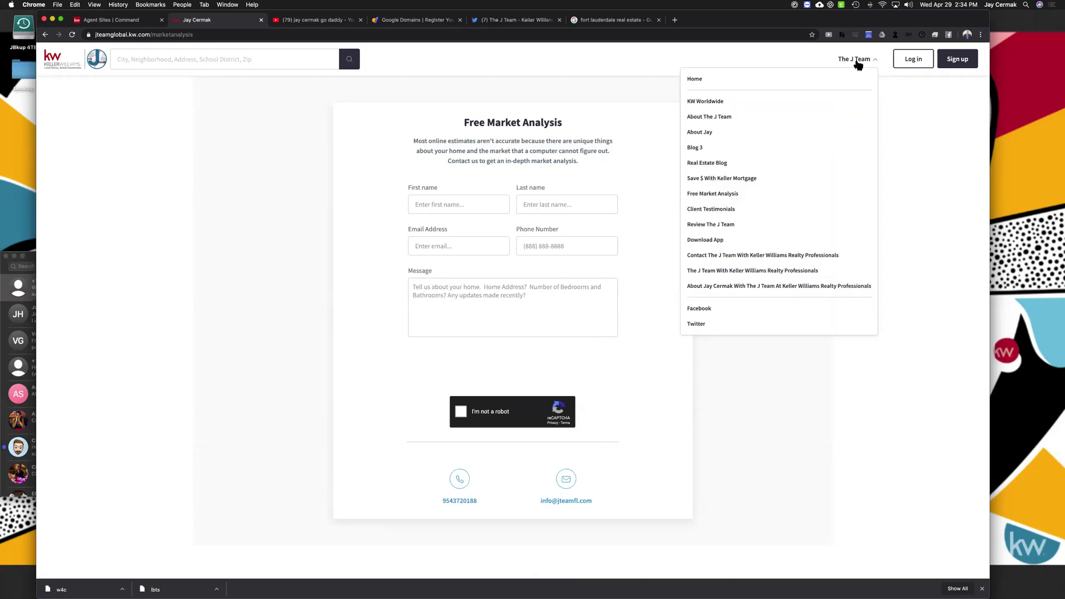
{"action": "left_click", "coordinate": [722, 210]}
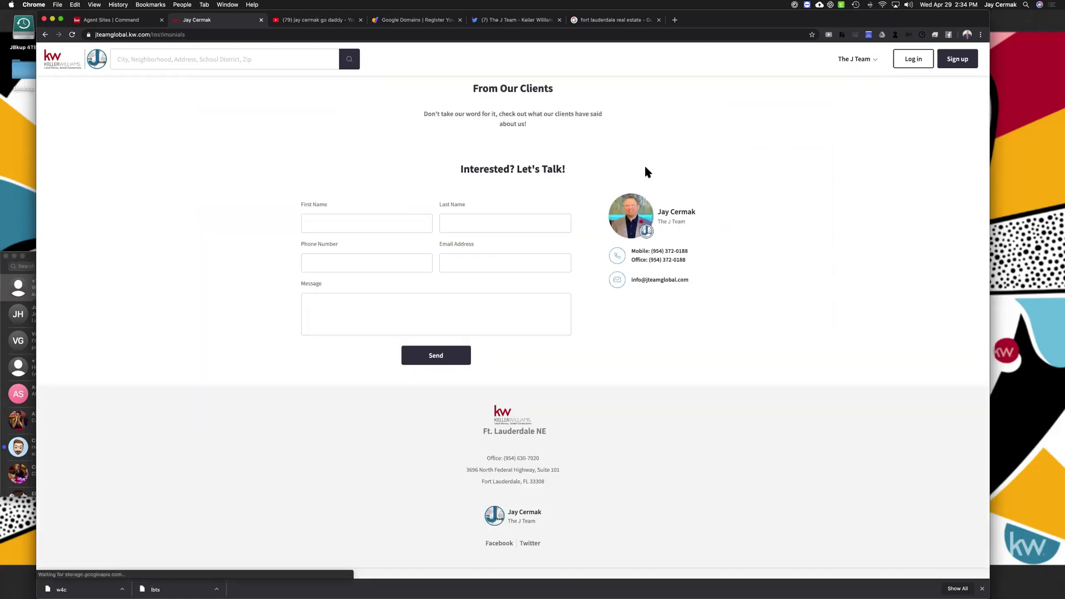
{"action": "scroll", "coordinate": [557, 300], "scroll_direction": "down", "scroll_amount": 5}
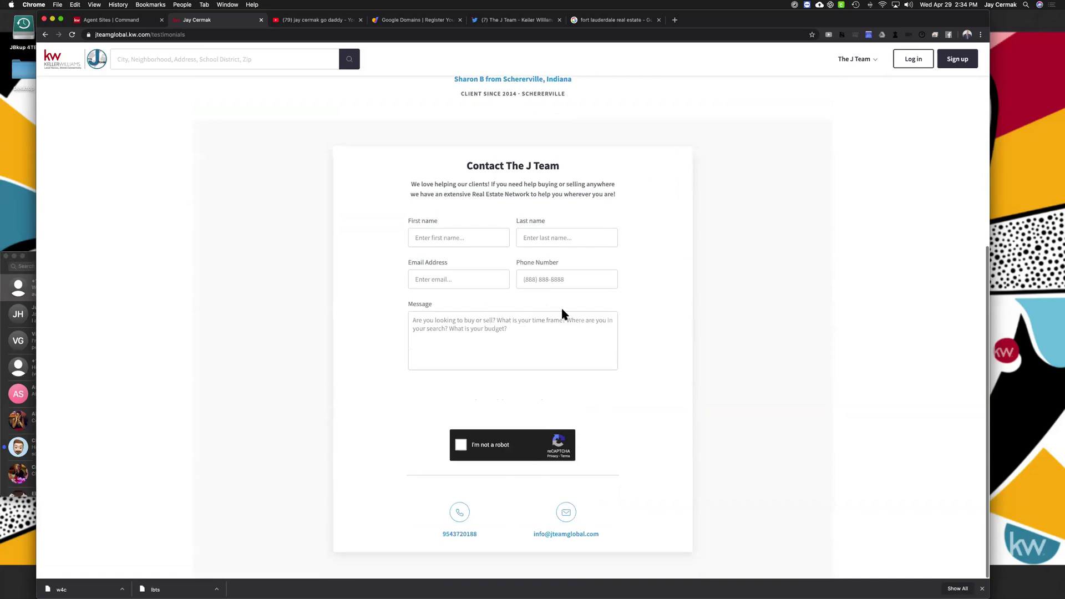
{"action": "scroll", "coordinate": [562, 314], "scroll_direction": "up", "scroll_amount": 5}
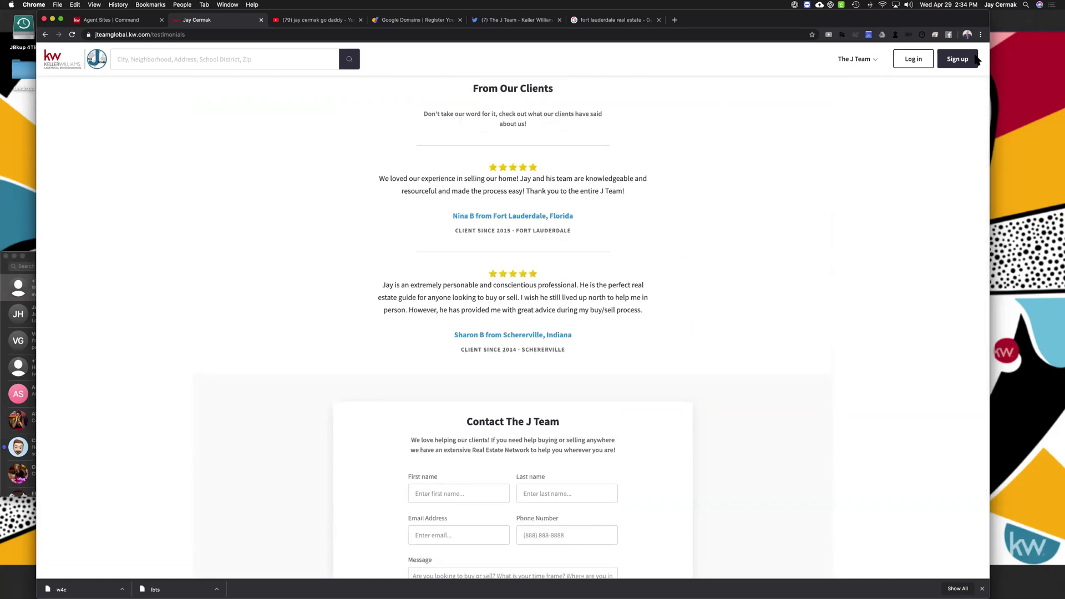
On the Review The J Team page, try the Address and Client Since fields and give five stars
{"action": "left_click", "coordinate": [874, 60]}
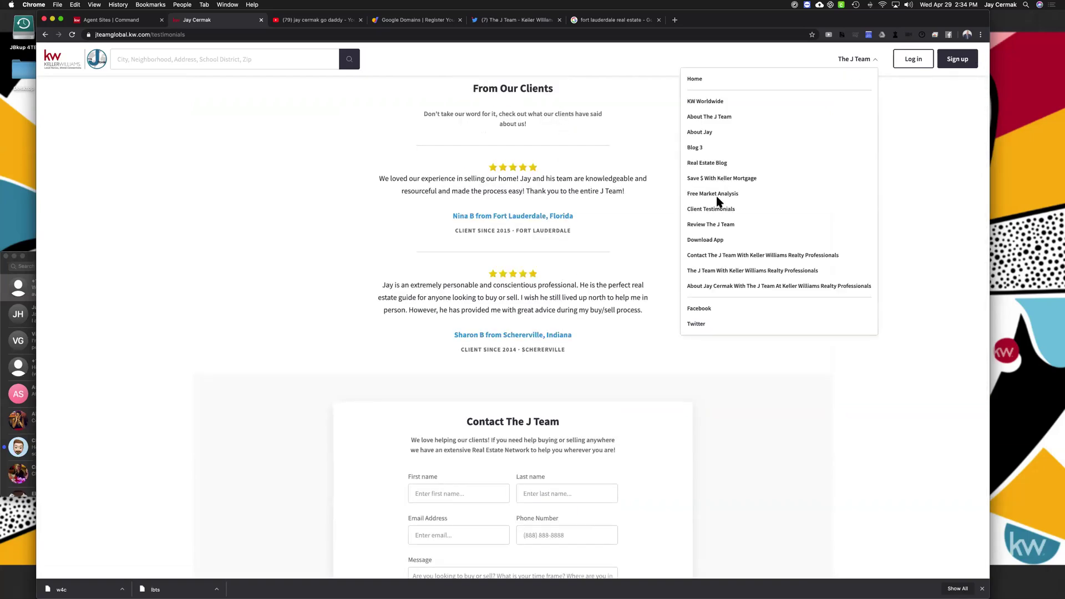
{"action": "left_click", "coordinate": [713, 226]}
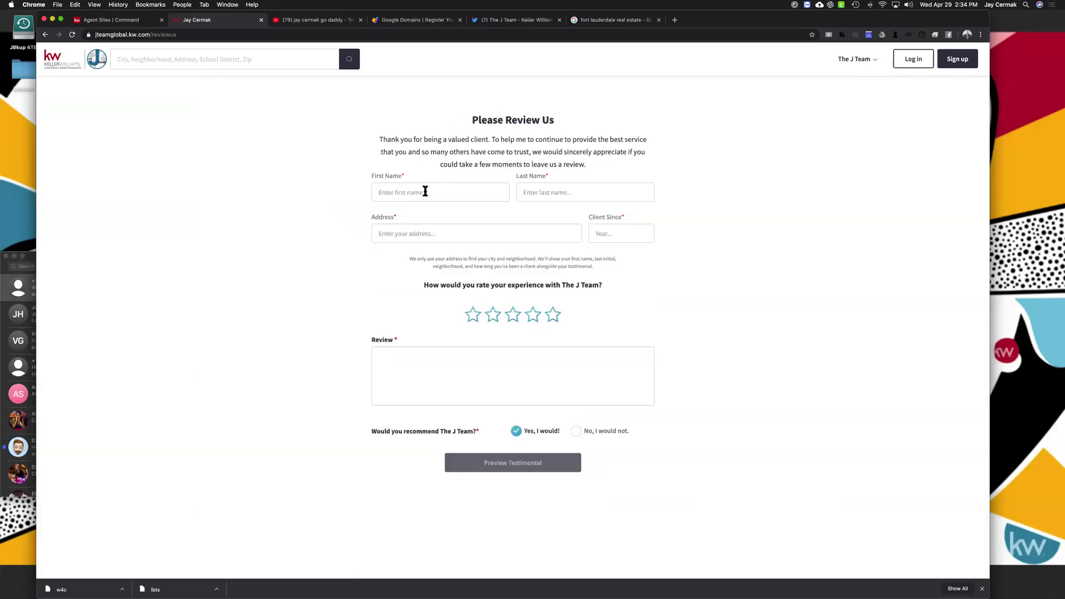
{"action": "left_click", "coordinate": [420, 234]}
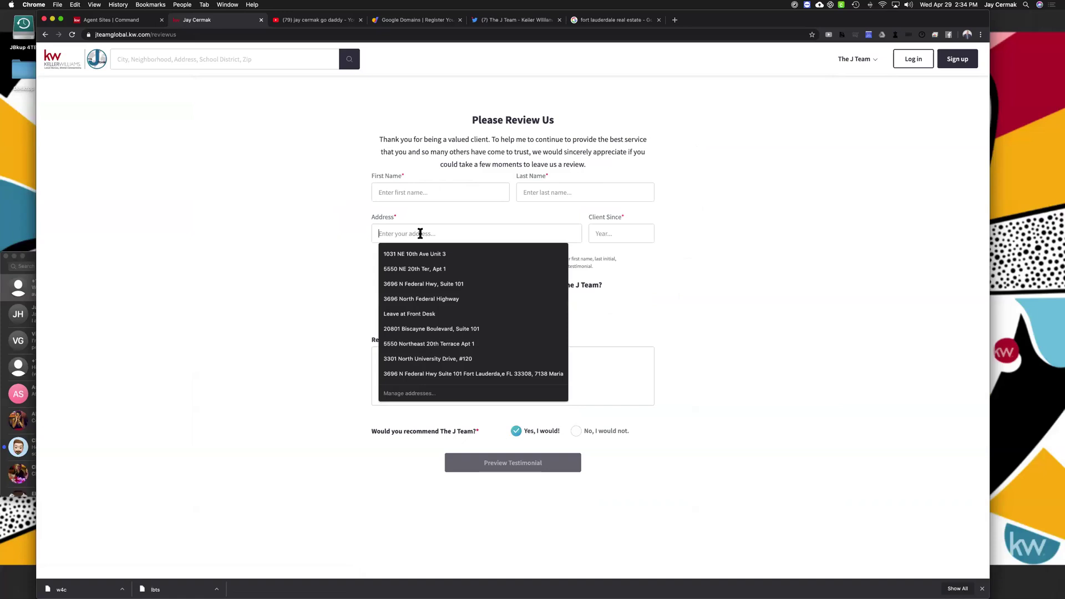
{"action": "left_click", "coordinate": [644, 208]}
{"action": "left_click", "coordinate": [625, 228]}
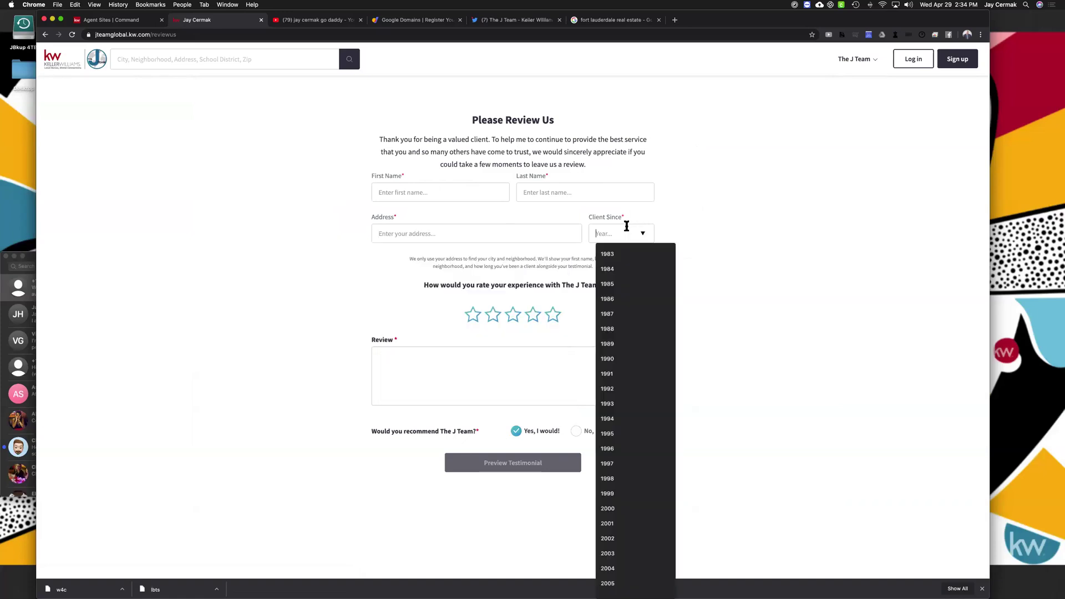
{"action": "left_click", "coordinate": [727, 215]}
{"action": "left_click", "coordinate": [553, 318]}
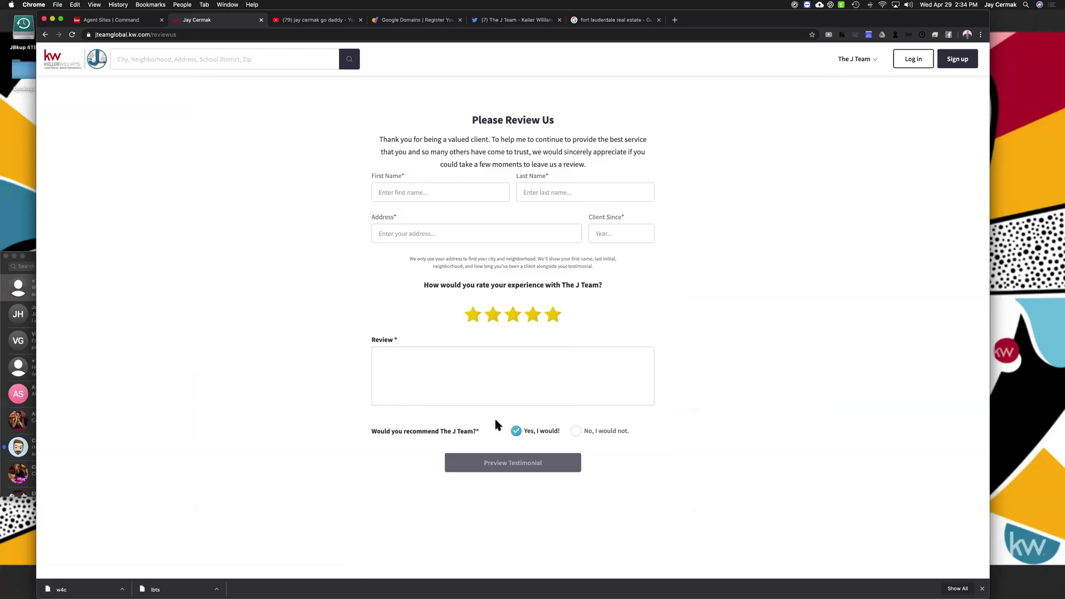
Visit the Download App page and its KW app download link, then return to the site home
{"action": "left_click", "coordinate": [844, 60]}
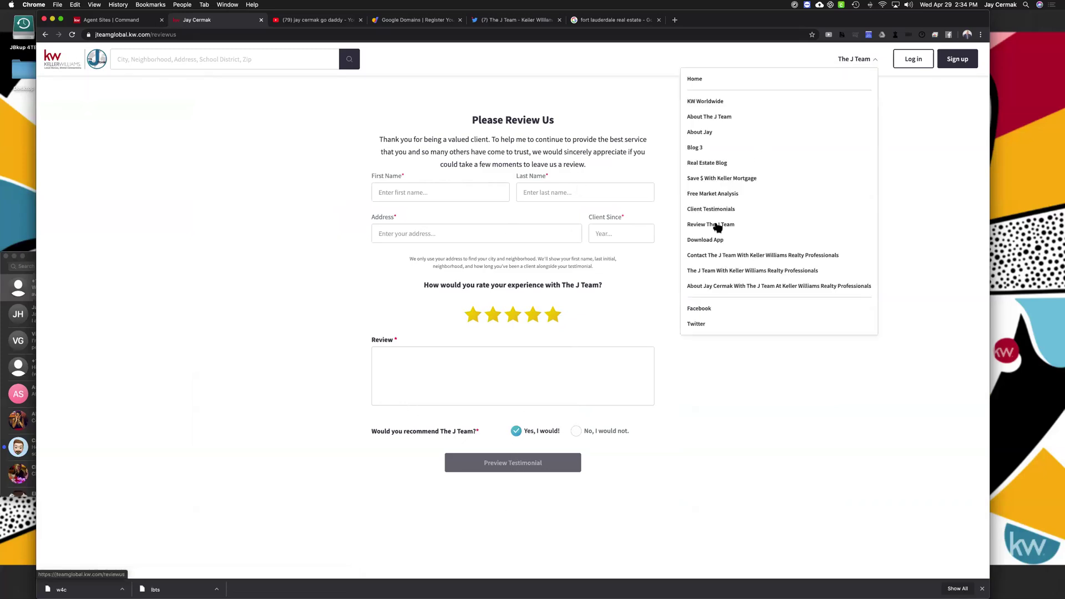
{"action": "left_click", "coordinate": [706, 242]}
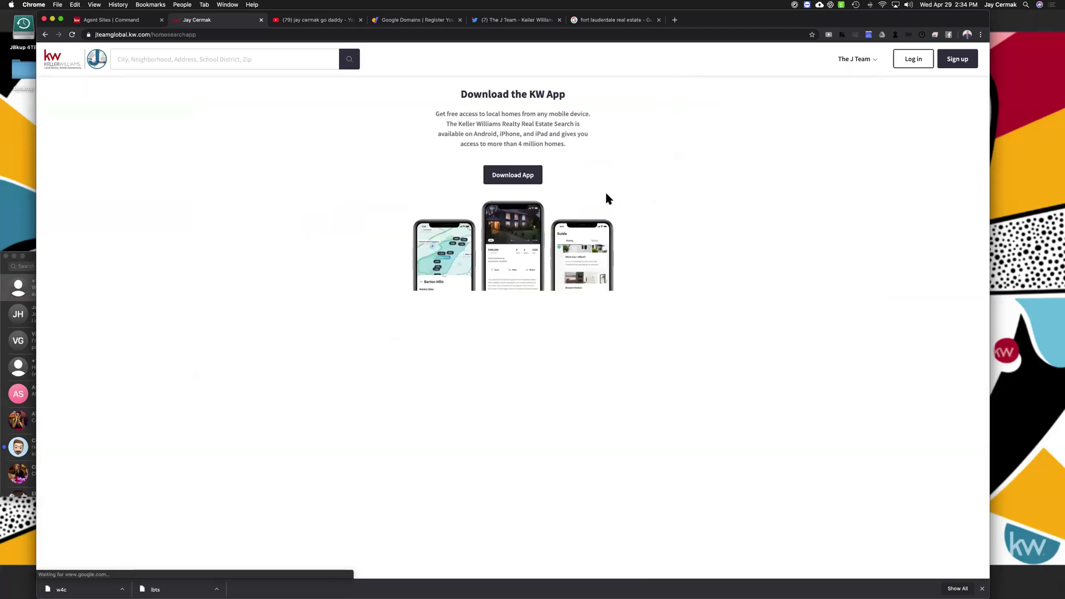
{"action": "left_click", "coordinate": [497, 177]}
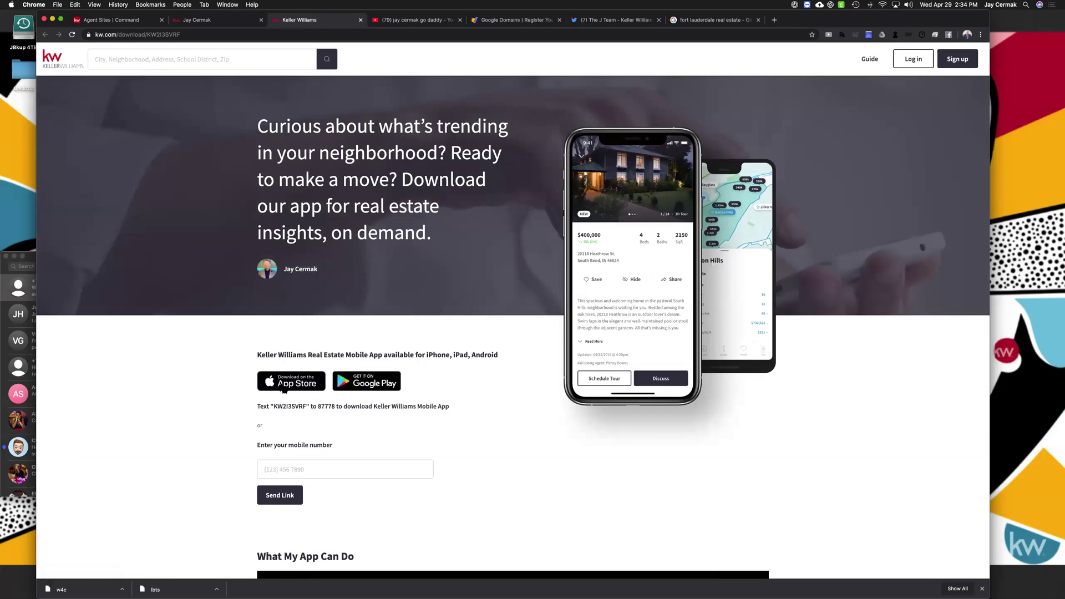
{"action": "left_click", "coordinate": [361, 20]}
{"action": "left_click", "coordinate": [859, 60]}
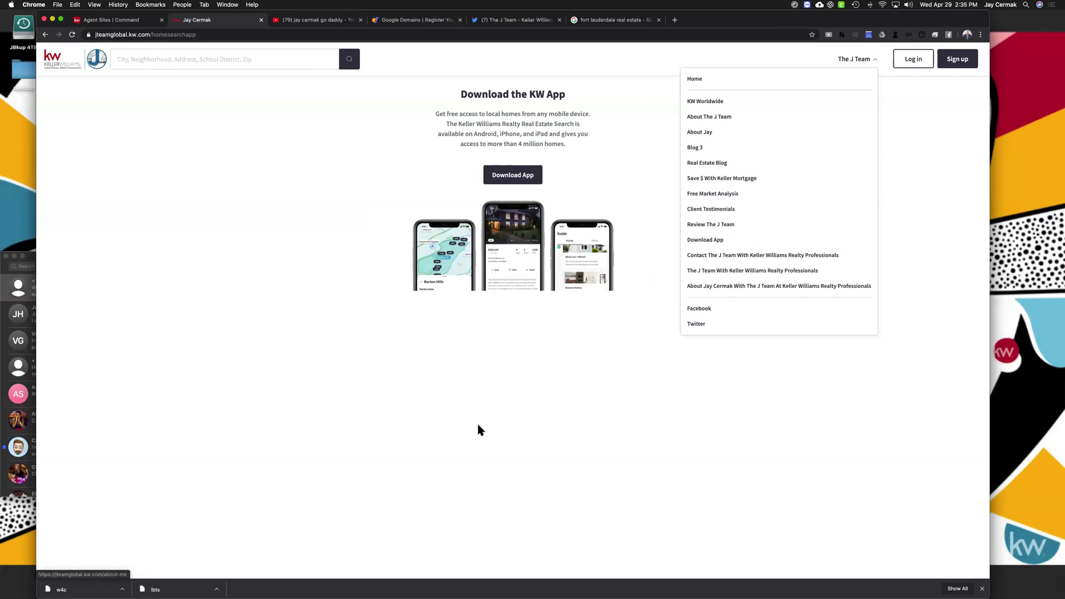
{"action": "left_click", "coordinate": [60, 57]}
{"action": "left_click", "coordinate": [150, 4]}
{"action": "left_click", "coordinate": [98, 24]}
{"action": "left_click", "coordinate": [97, 23]}
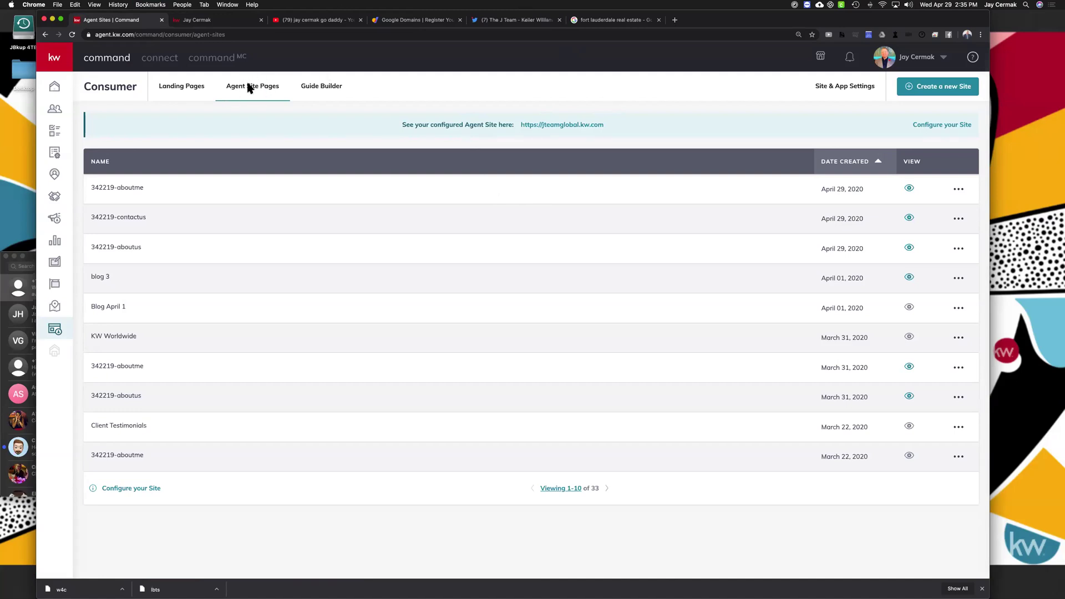
{"action": "left_click_drag", "start_coordinate": [497, 123], "coordinate": [619, 114]}
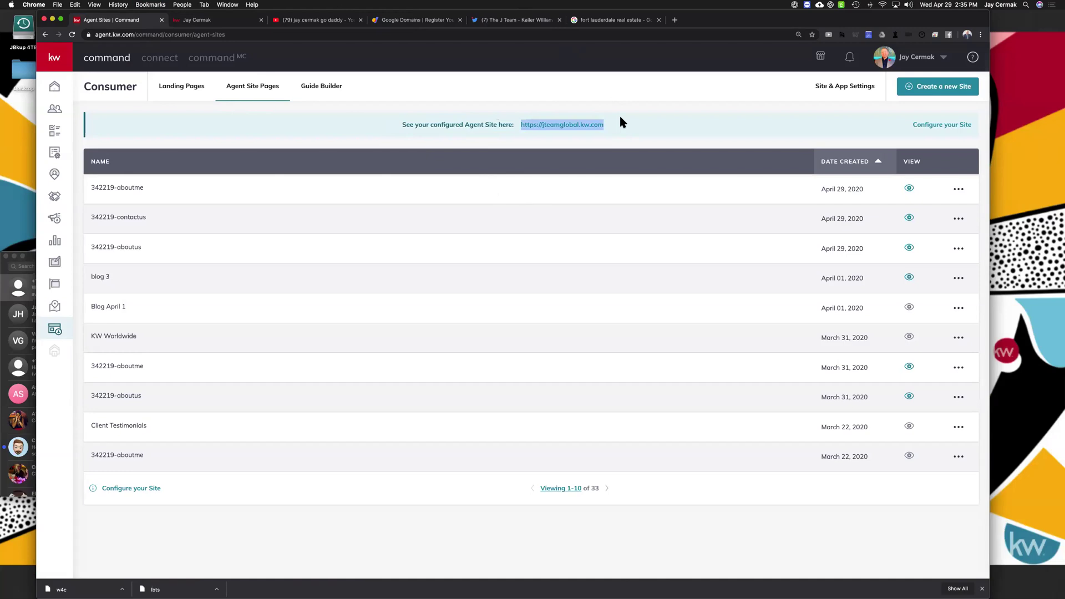
{"action": "left_click", "coordinate": [492, 21]}
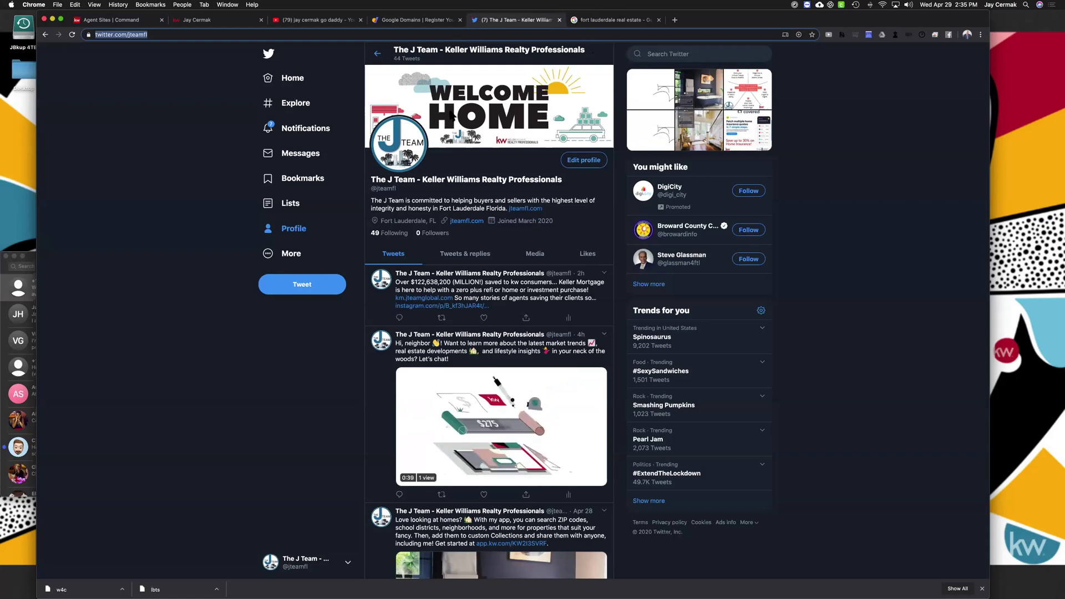
{"action": "left_click", "coordinate": [149, 20]}
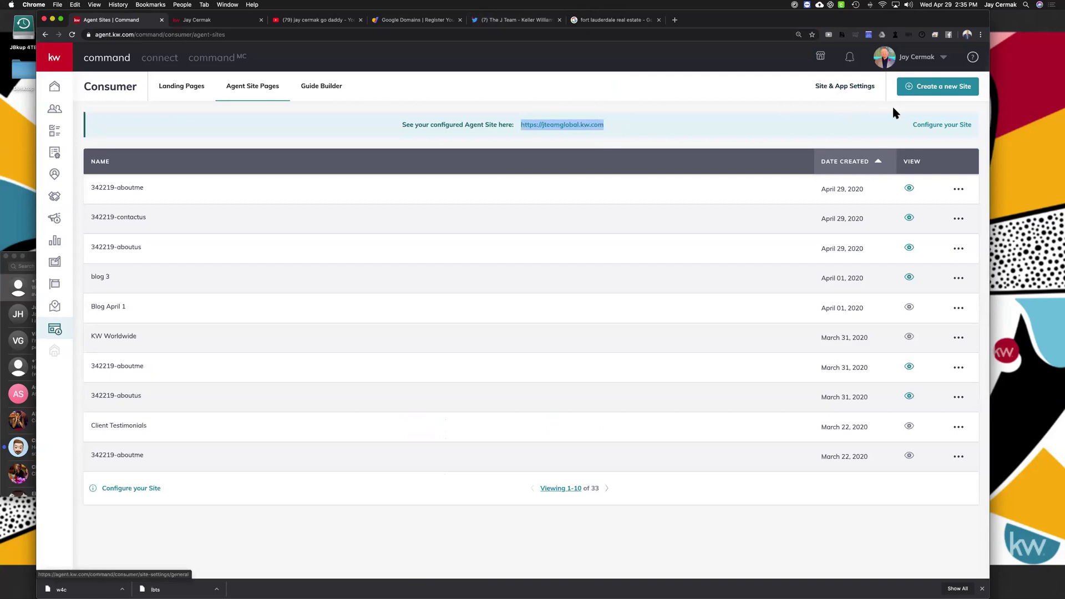
Open the Site & App Settings General tab, note the Agent Site Hero Image, then view the live site
{"action": "left_click", "coordinate": [849, 87]}
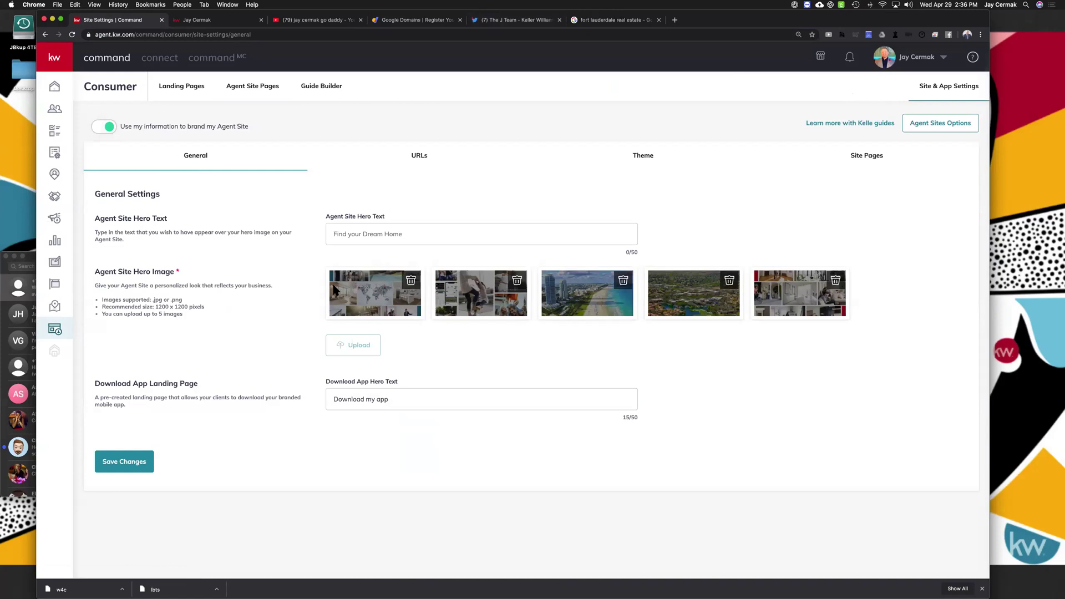
{"action": "left_click_drag", "start_coordinate": [197, 267], "coordinate": [96, 269]}
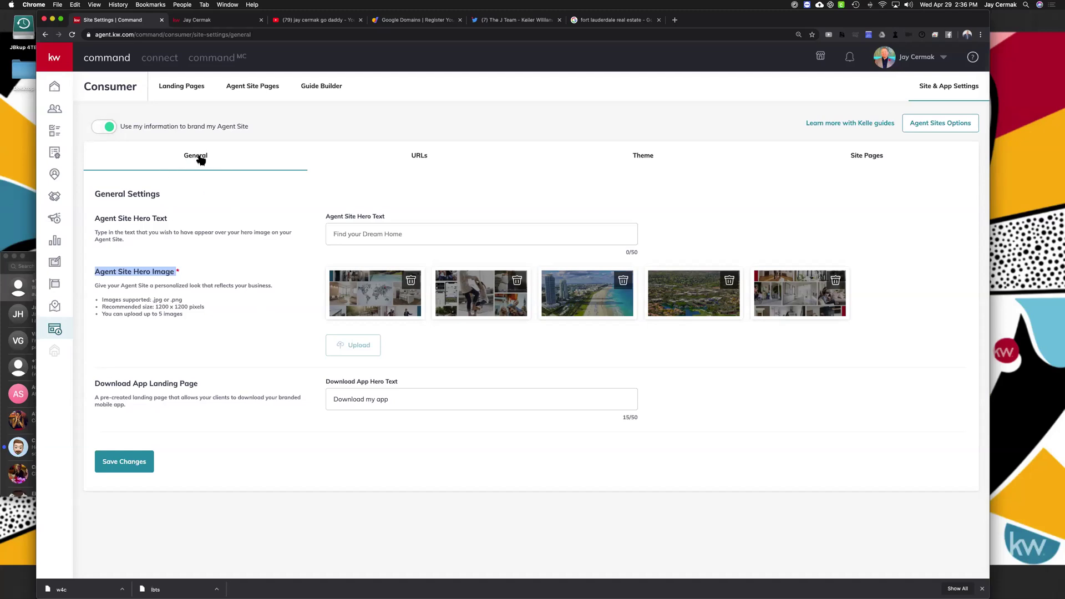
{"action": "left_click", "coordinate": [216, 21]}
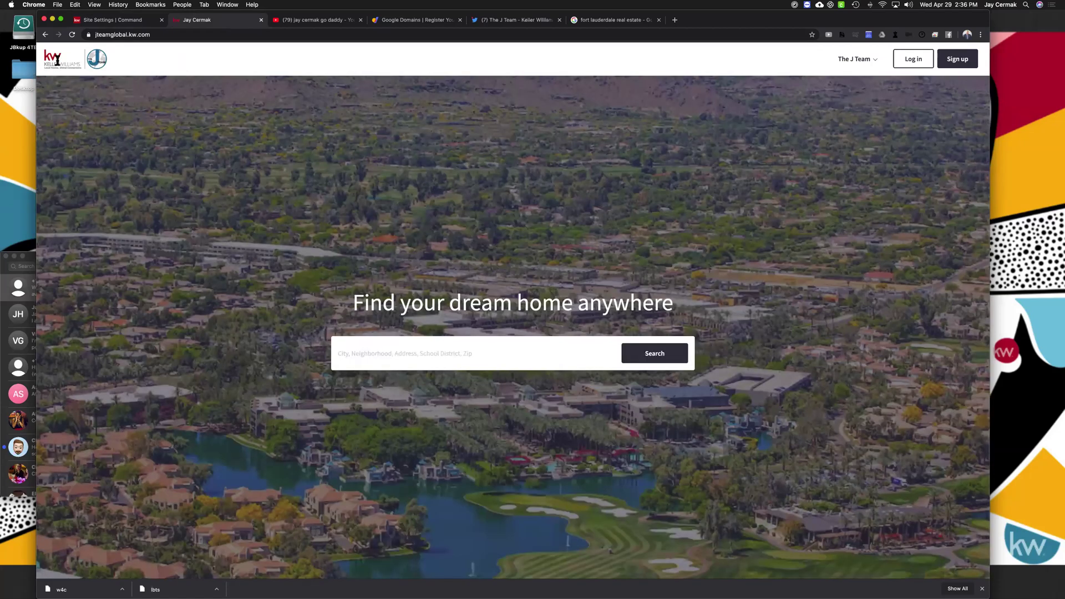
Scroll through the KW Agent Site to look it over
{"action": "scroll", "coordinate": [666, 173], "scroll_direction": "down", "scroll_amount": 7}
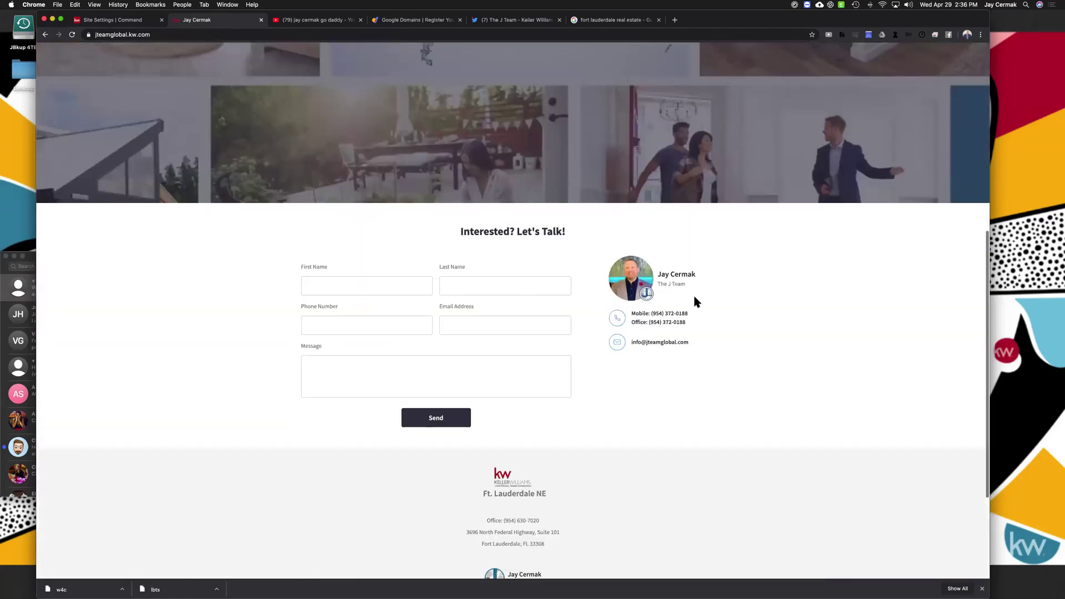
{"action": "left_click_drag", "start_coordinate": [701, 337], "coordinate": [603, 216]}
{"action": "scroll", "coordinate": [603, 216], "scroll_direction": "up", "scroll_amount": 7}
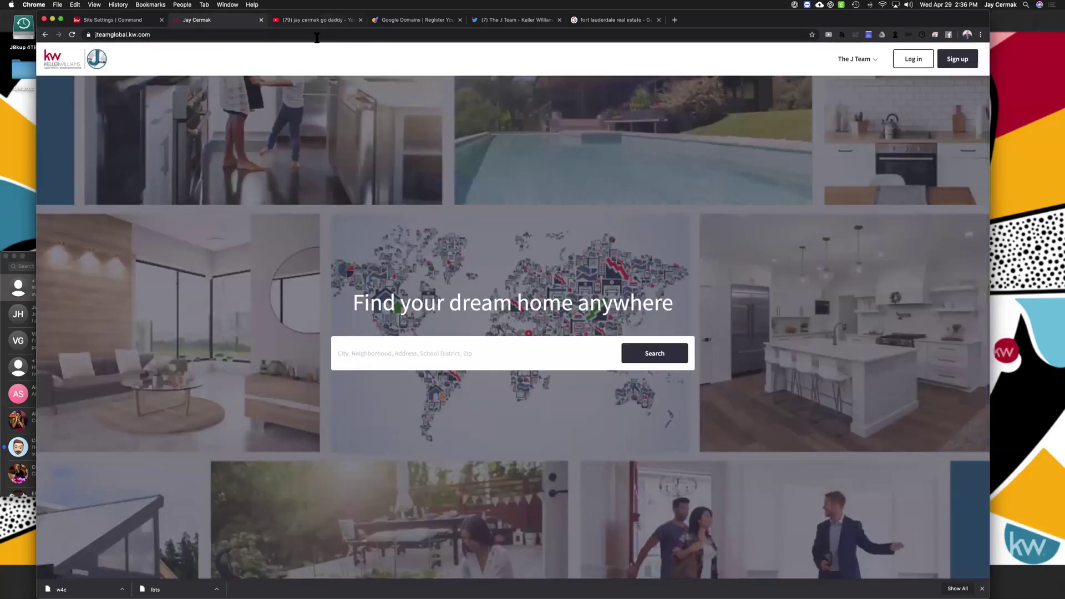
Load kw.com in another tab for comparison, then return to the Site Settings tab
{"action": "left_click", "coordinate": [320, 21]}
{"action": "type", "text": "kw.com"}
{"action": "key", "text": "Return"}
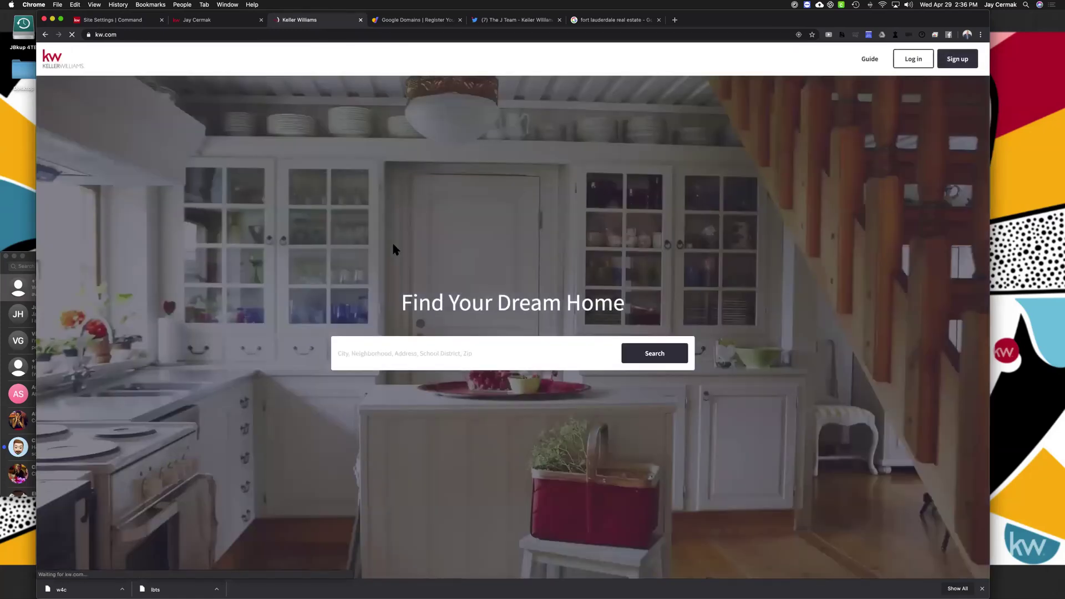
{"action": "scroll", "coordinate": [394, 250], "scroll_direction": "down", "scroll_amount": 10}
{"action": "scroll", "coordinate": [394, 249], "scroll_direction": "up", "scroll_amount": 10}
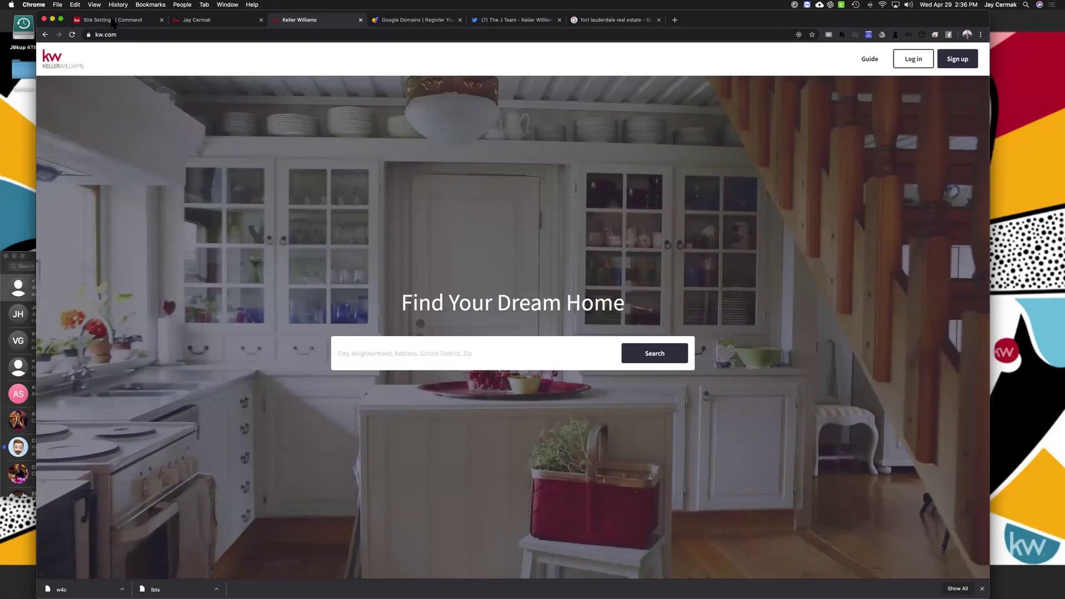
{"action": "left_click", "coordinate": [111, 21]}
{"action": "left_click_drag", "start_coordinate": [128, 129], "coordinate": [127, 133]}
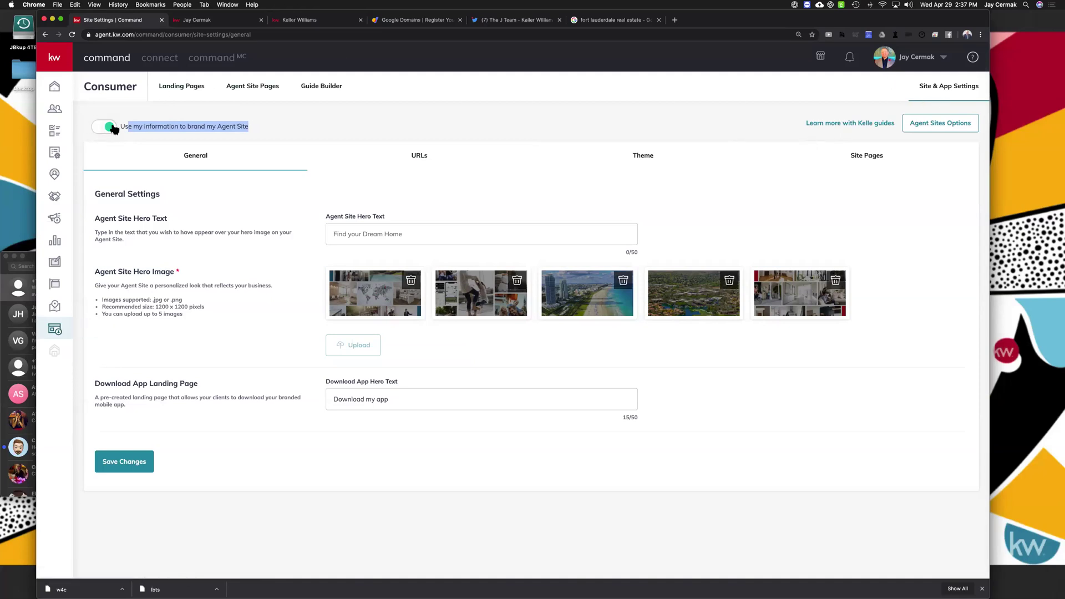
Review the domain and app URLs, then start the Kelle Guides Consumer Settings guide
{"action": "left_click", "coordinate": [421, 159]}
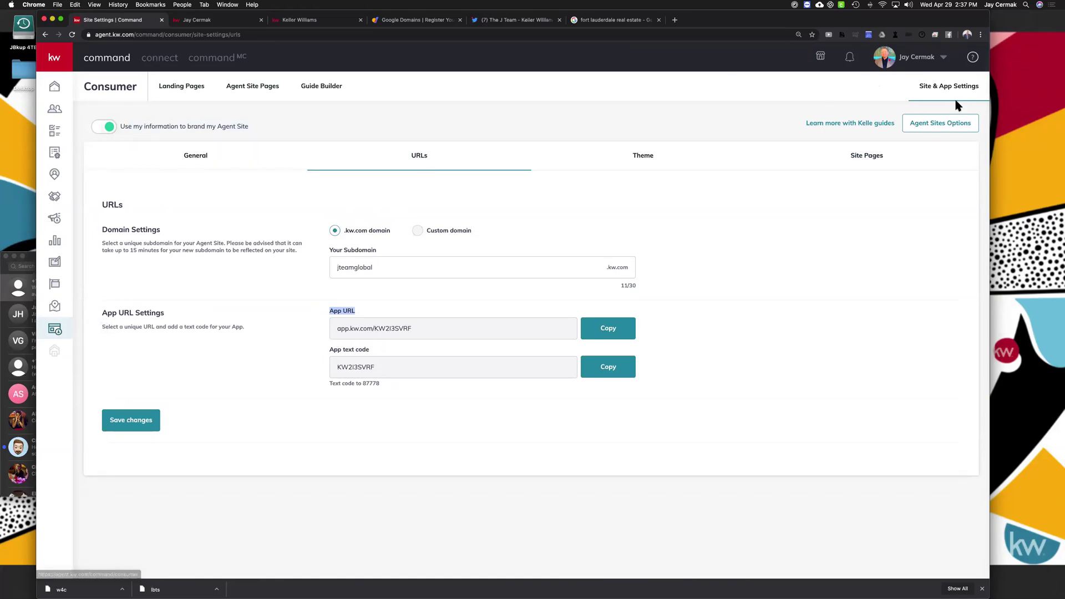
{"action": "left_click", "coordinate": [879, 123]}
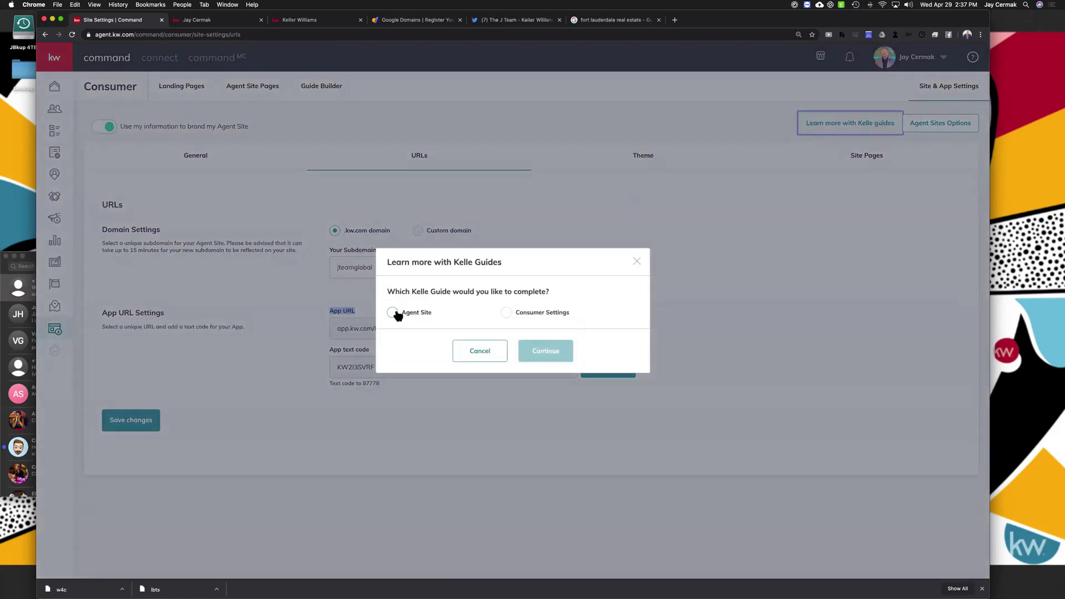
{"action": "left_click", "coordinate": [506, 313]}
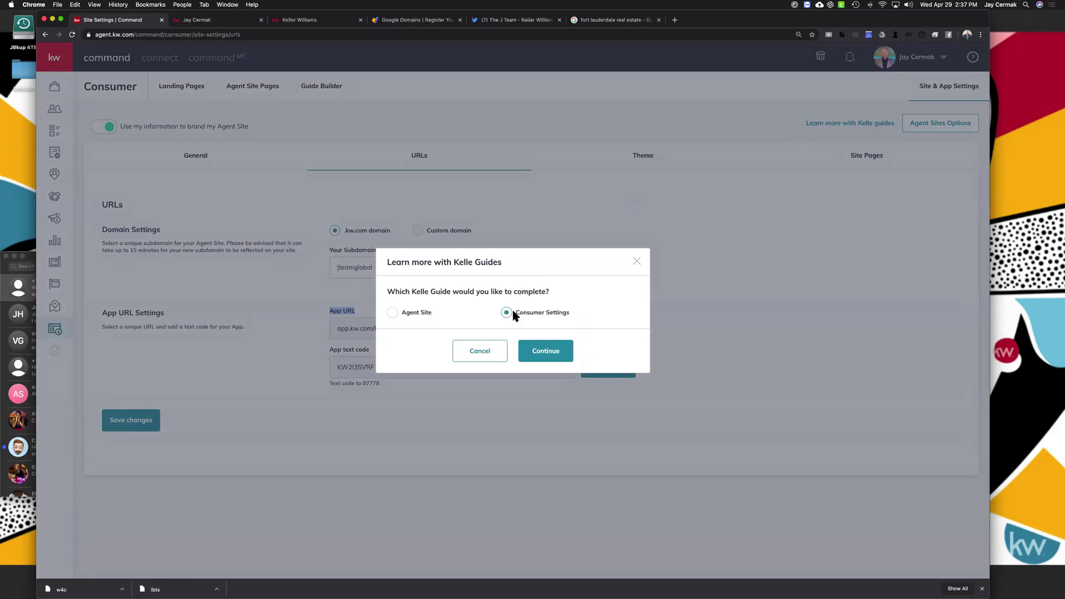
{"action": "left_click", "coordinate": [552, 353]}
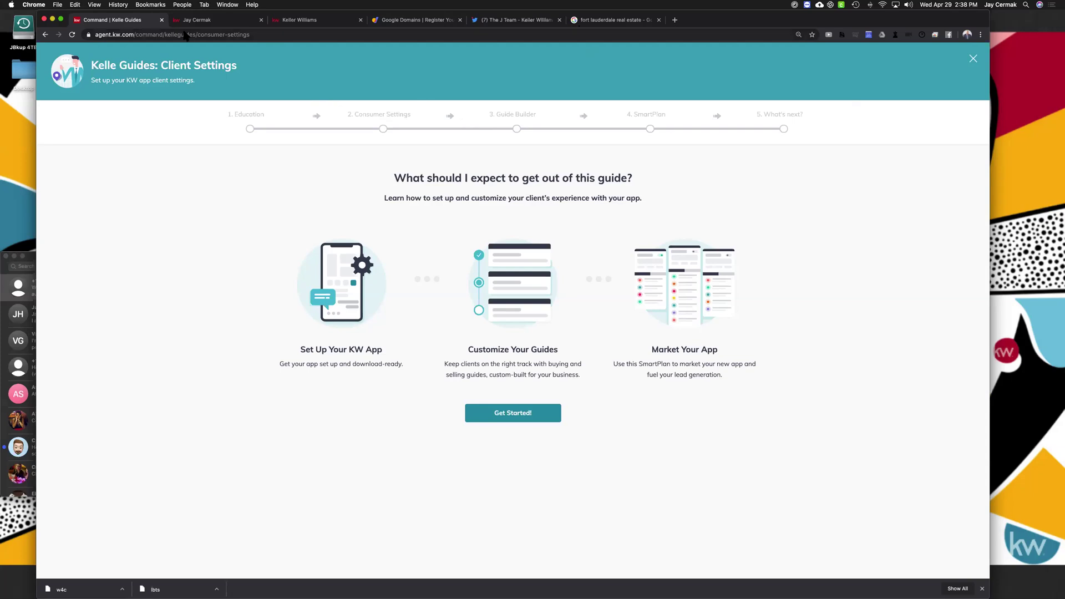
{"action": "left_click", "coordinate": [975, 59]}
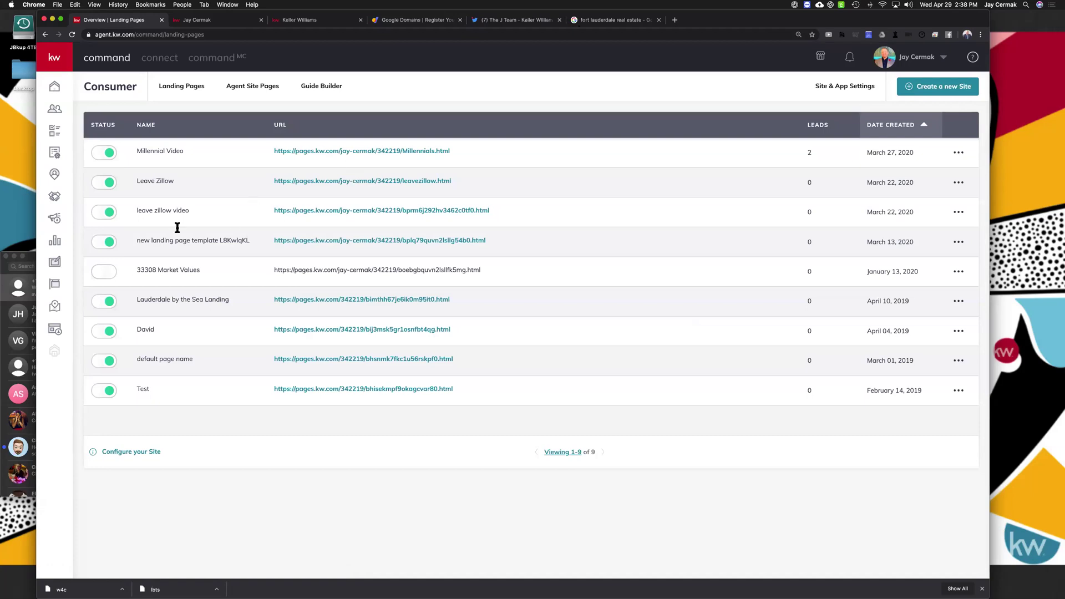
{"action": "left_click", "coordinate": [54, 330]}
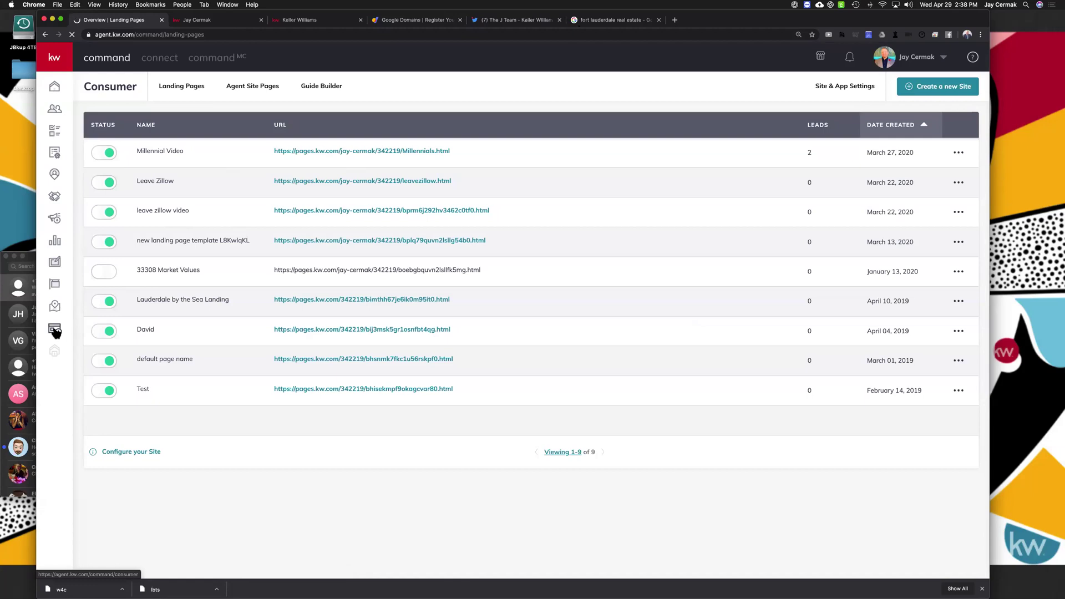
{"action": "left_click", "coordinate": [851, 86]}
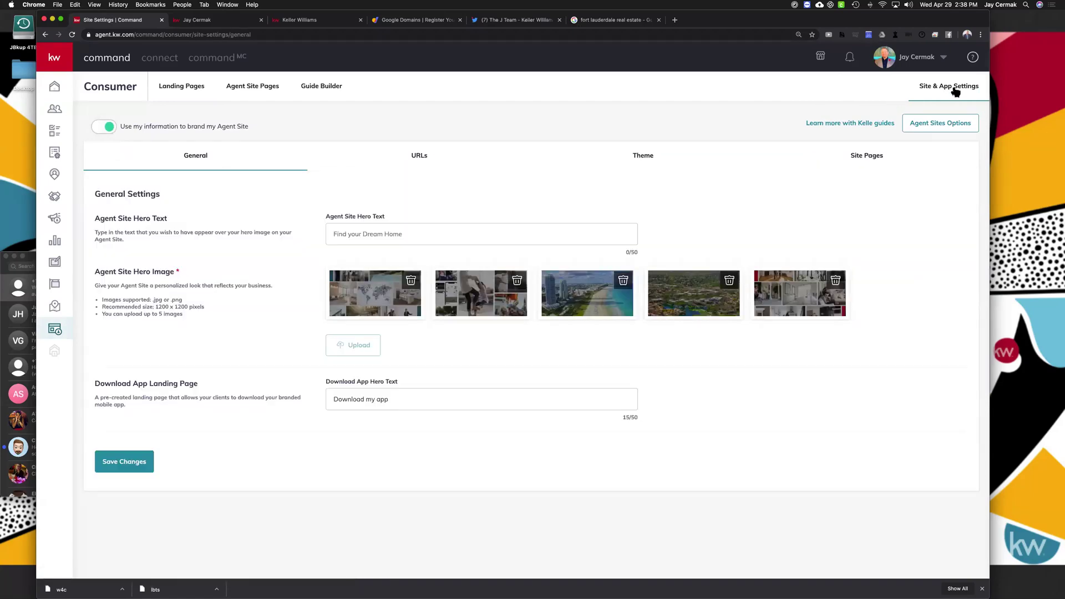
{"action": "left_click_drag", "start_coordinate": [801, 123], "coordinate": [895, 129]}
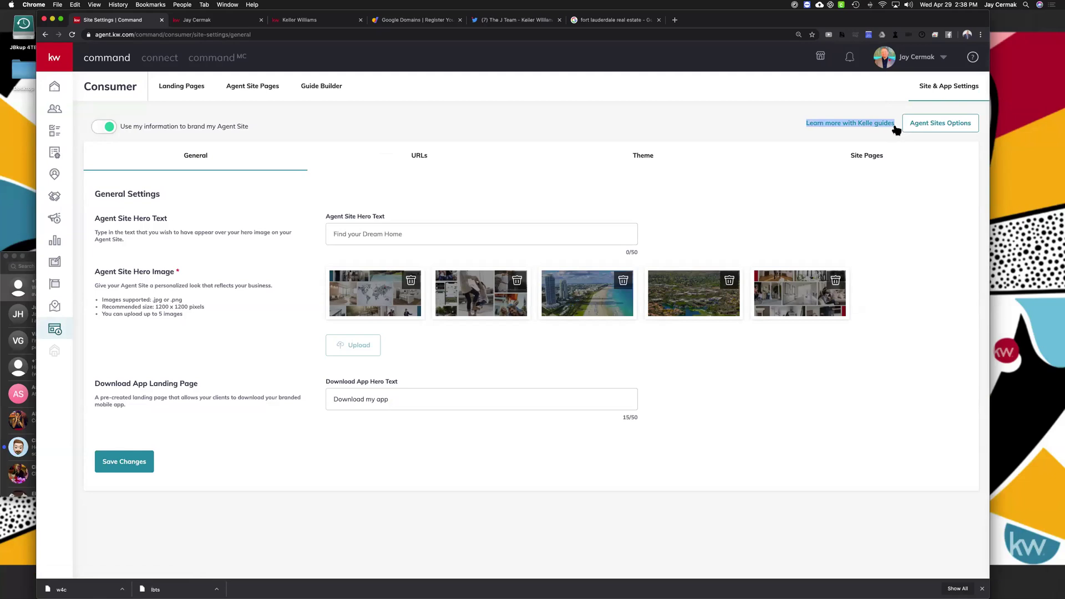
{"action": "left_click", "coordinate": [849, 124]}
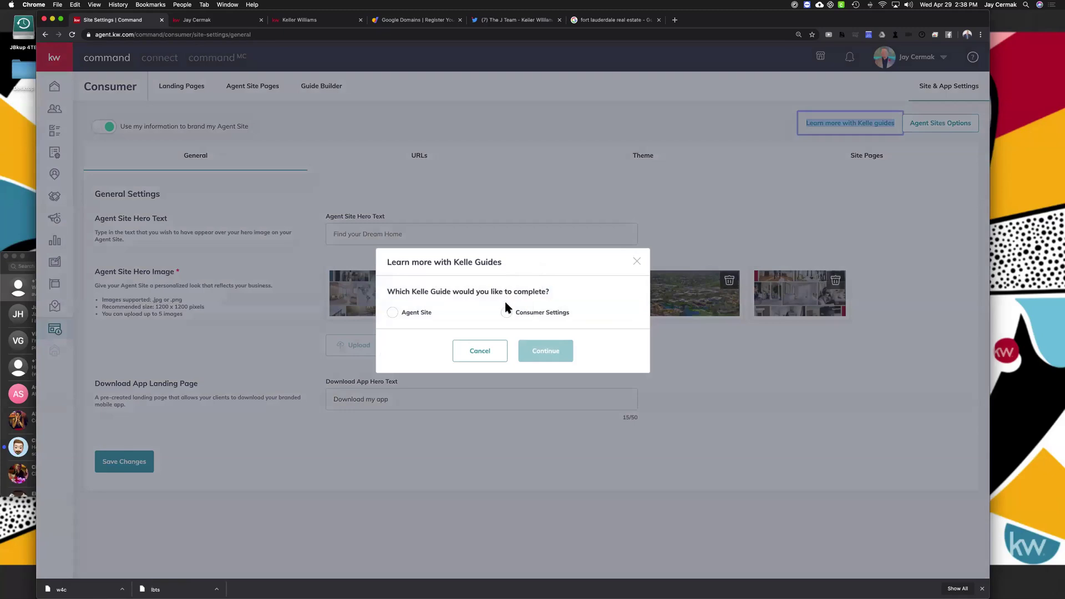
{"action": "left_click", "coordinate": [507, 312]}
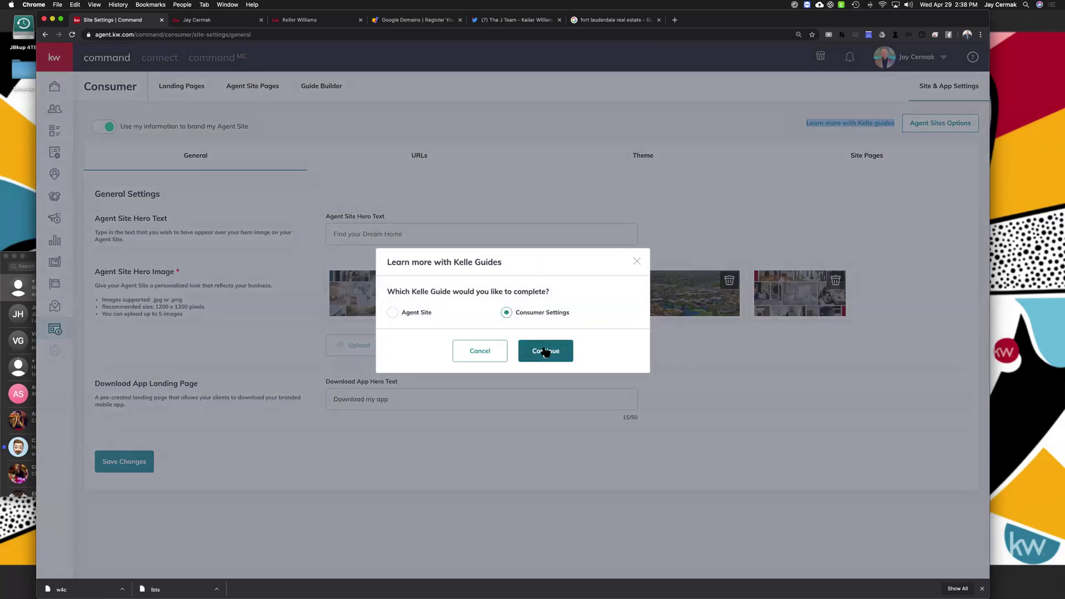
{"action": "left_click", "coordinate": [545, 351]}
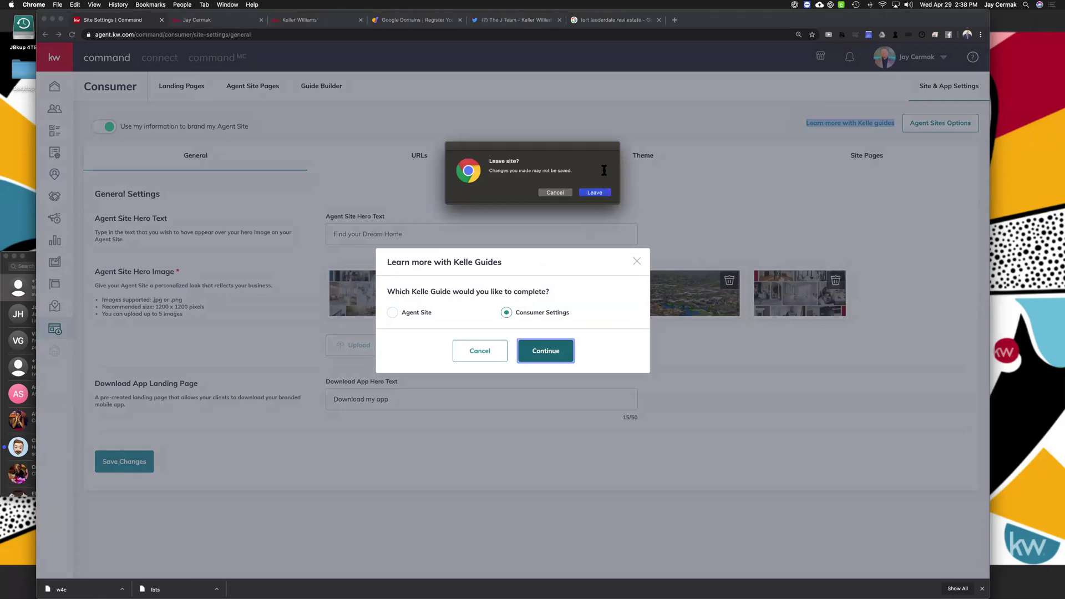
{"action": "left_click", "coordinate": [596, 193]}
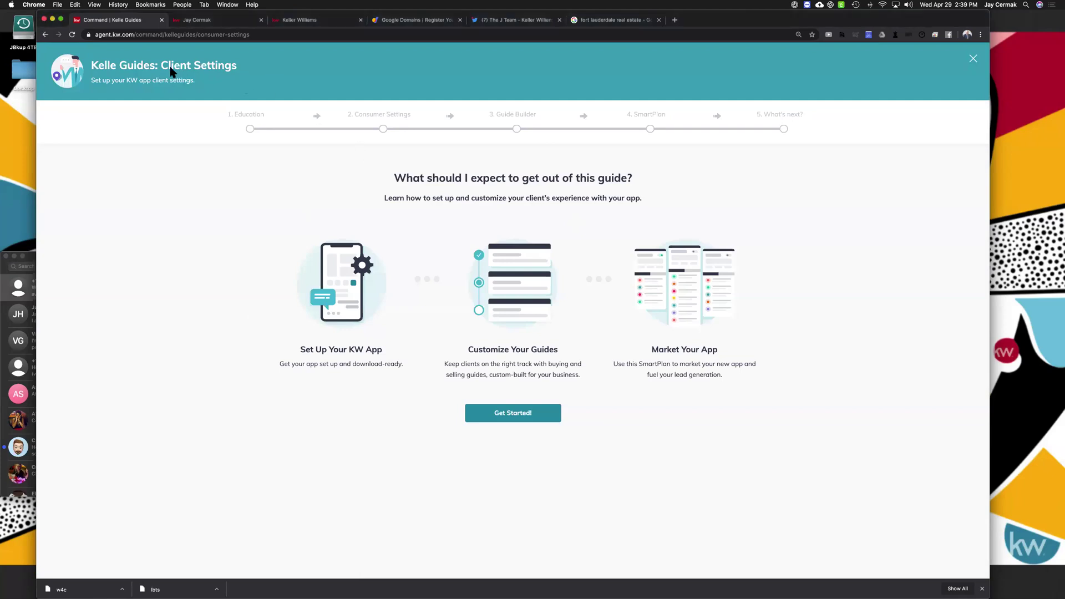
Get started and advance past Education to step 2, Consumer Settings, with App Download
{"action": "left_click_drag", "start_coordinate": [107, 83], "coordinate": [199, 88]}
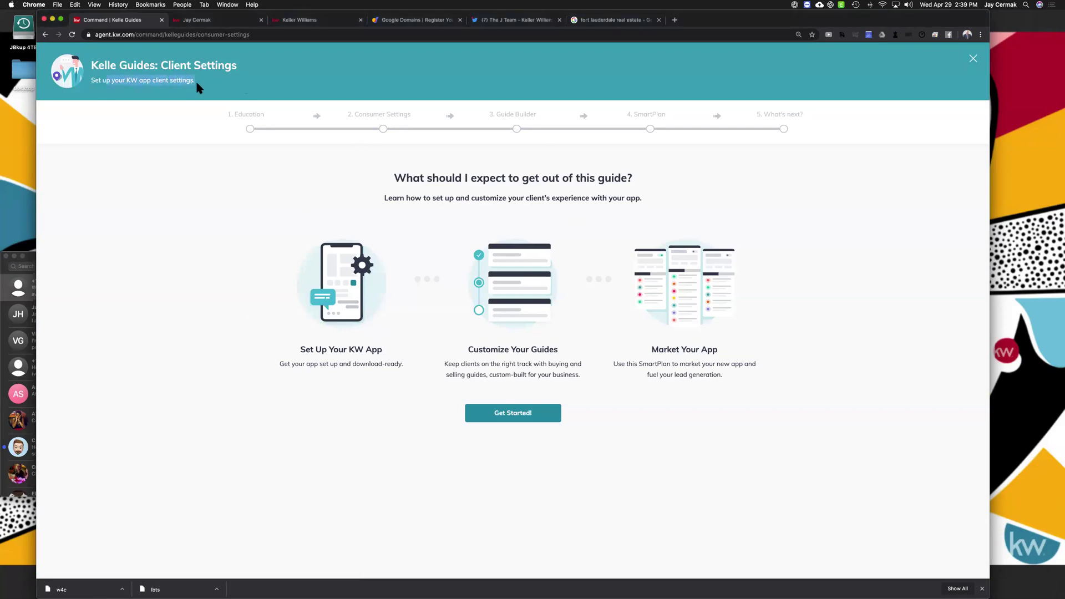
{"action": "left_click", "coordinate": [536, 414]}
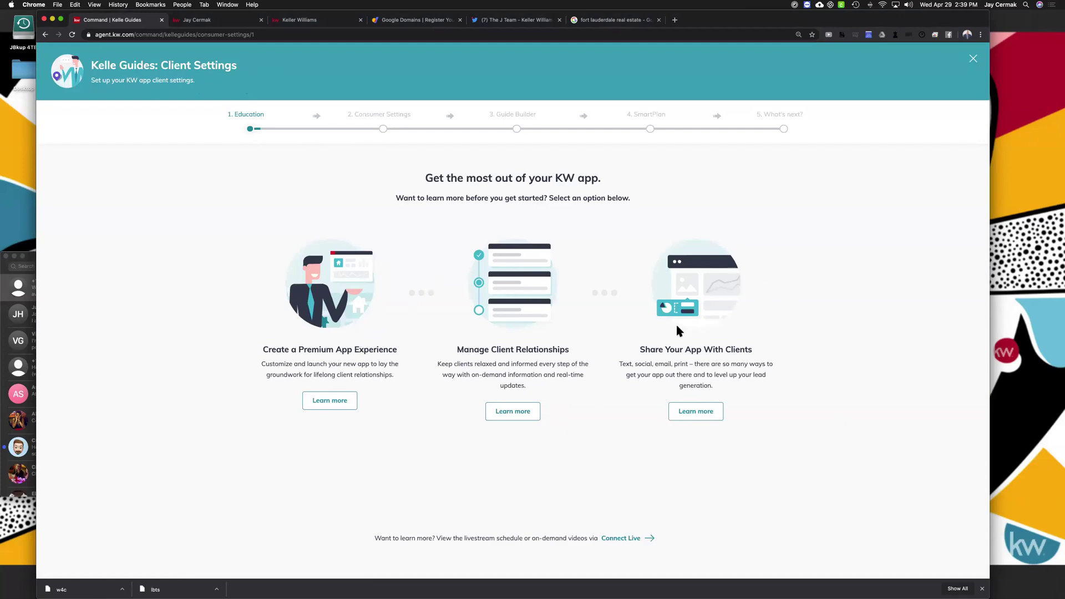
{"action": "scroll", "coordinate": [422, 230], "scroll_direction": "down", "scroll_amount": 4}
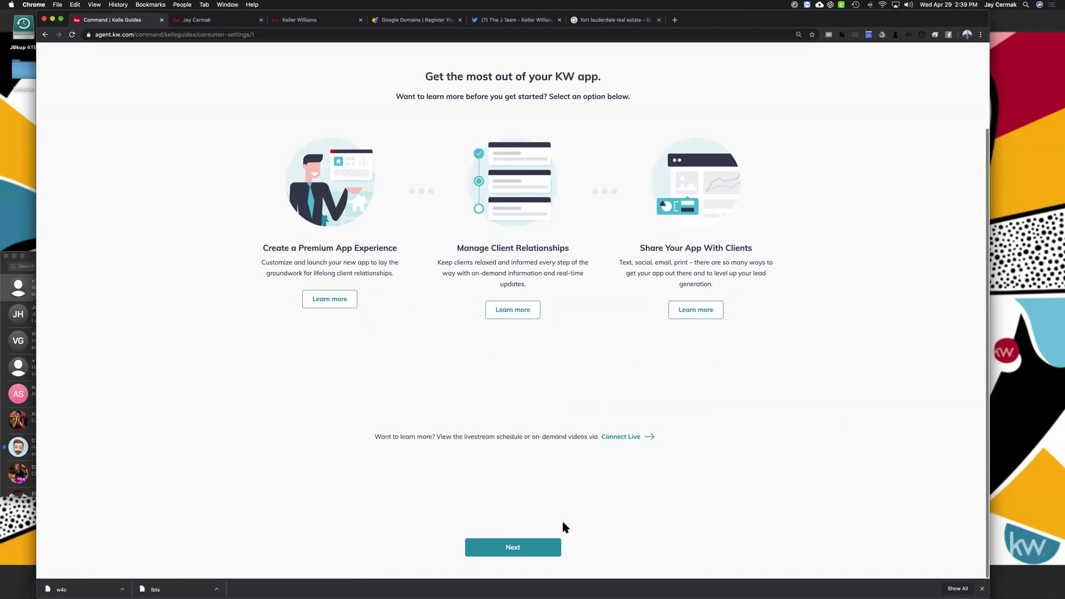
{"action": "left_click", "coordinate": [529, 551]}
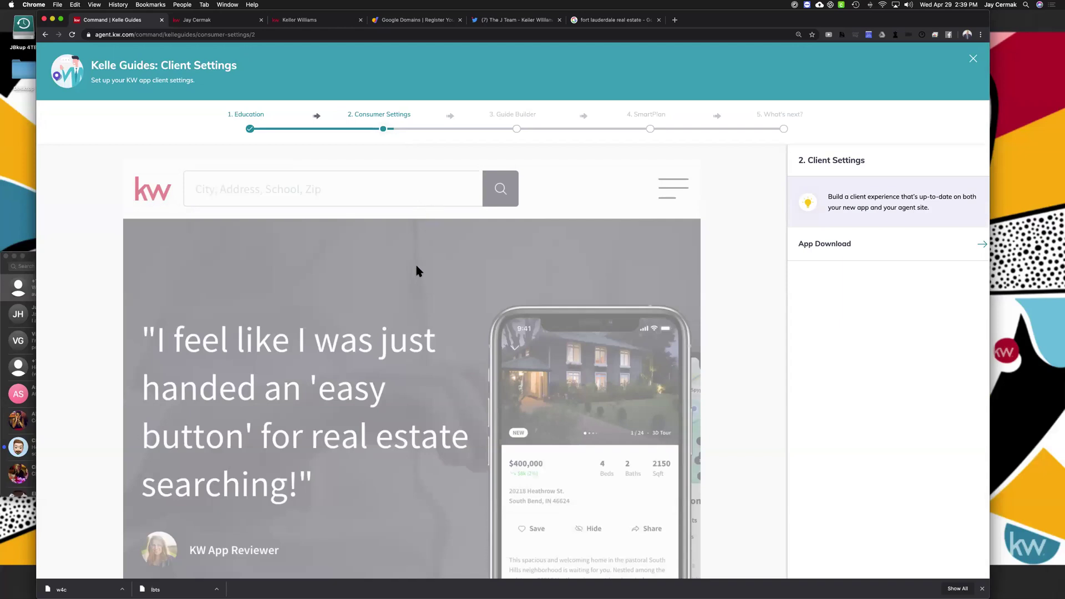
Open the App Download settings and review the 'Download my app' hero text
{"action": "scroll", "coordinate": [416, 265], "scroll_direction": "down", "scroll_amount": 5}
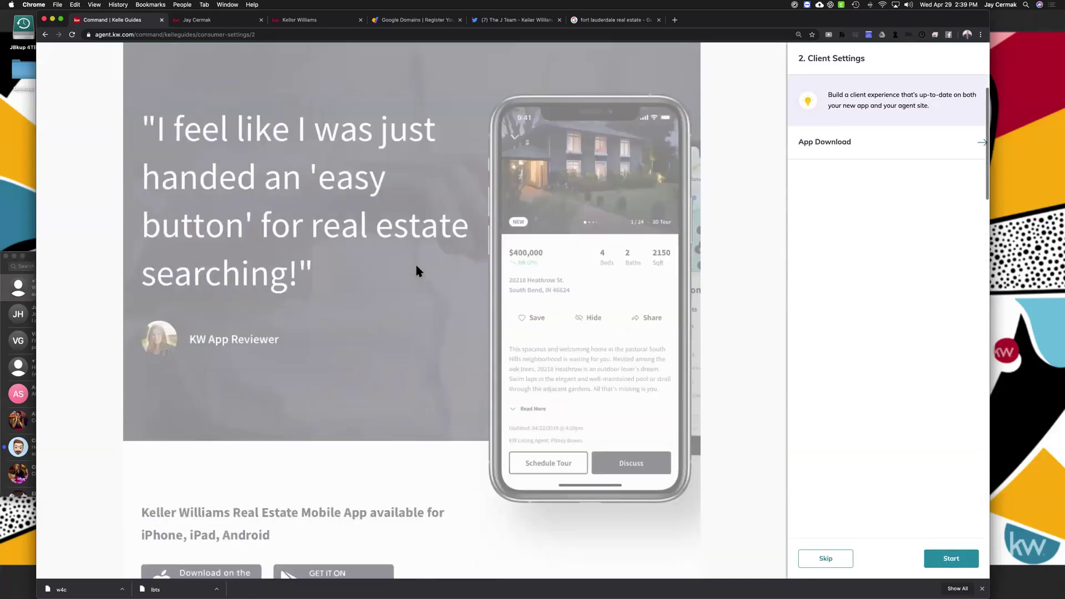
{"action": "scroll", "coordinate": [417, 270], "scroll_direction": "down", "scroll_amount": 5}
{"action": "scroll", "coordinate": [419, 270], "scroll_direction": "up", "scroll_amount": 10}
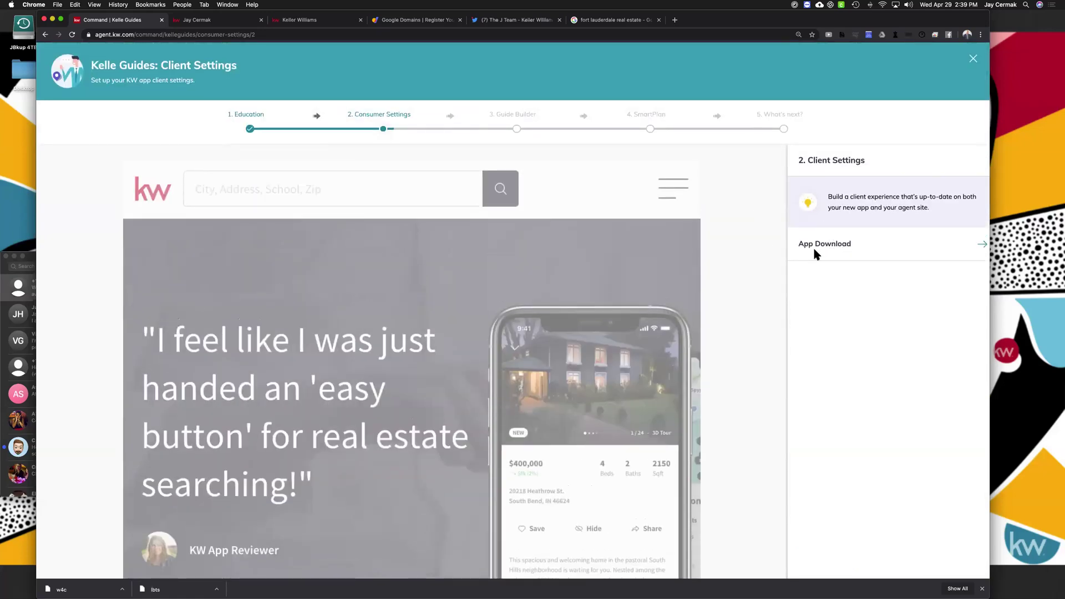
{"action": "left_click_drag", "start_coordinate": [803, 245], "coordinate": [987, 246]}
{"action": "left_click", "coordinate": [987, 245]}
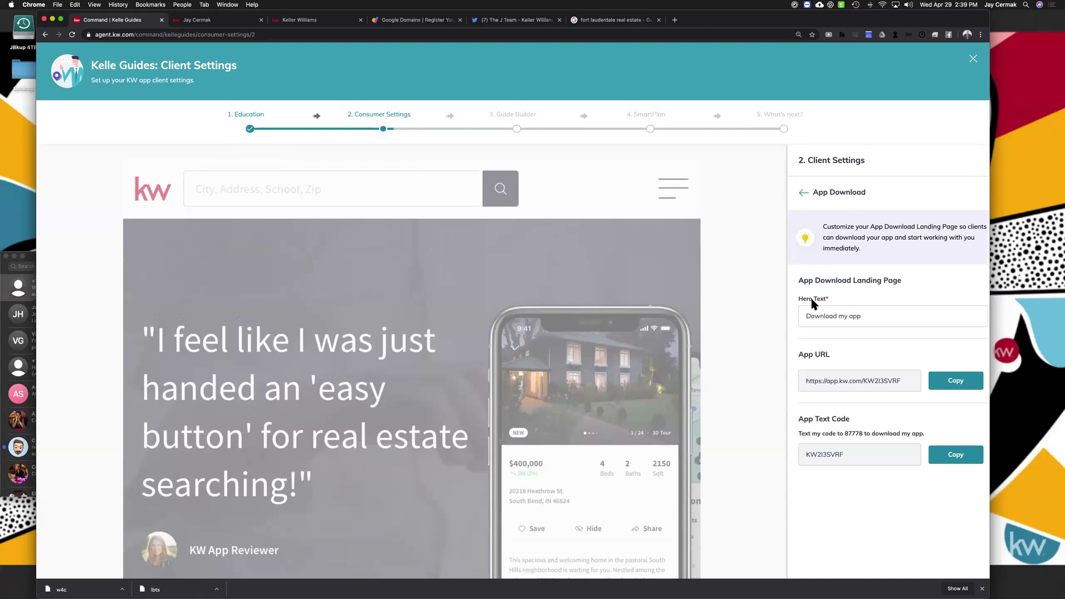
{"action": "left_click_drag", "start_coordinate": [799, 299], "coordinate": [819, 301]}
{"action": "triple_click", "coordinate": [834, 314]}
{"action": "left_click", "coordinate": [881, 319]}
{"action": "scroll", "coordinate": [881, 319], "scroll_direction": "down", "scroll_amount": 3}
{"action": "left_click_drag", "start_coordinate": [853, 271], "coordinate": [903, 303]}
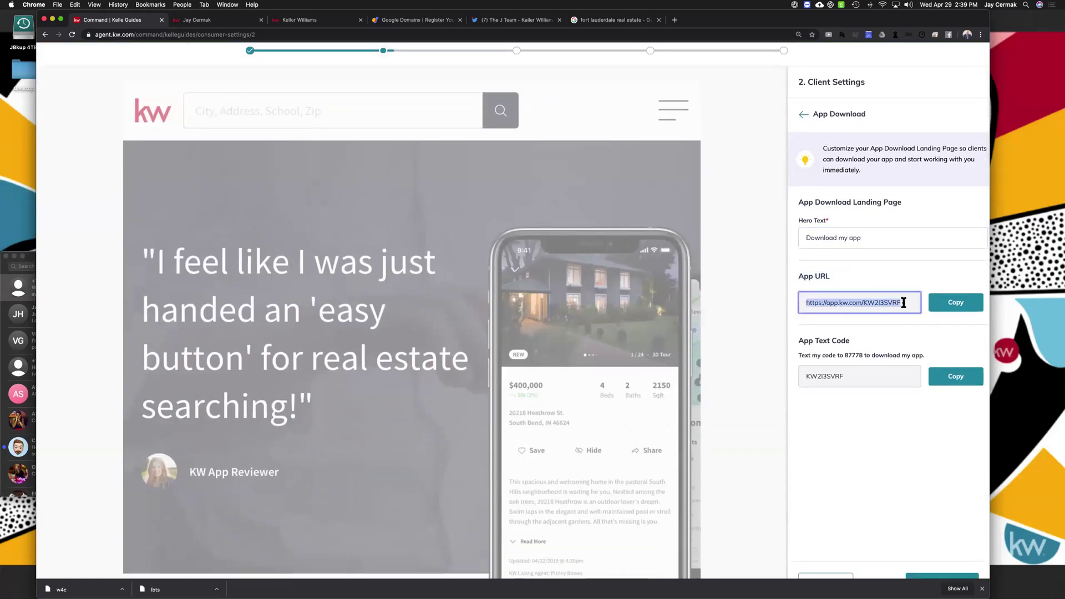
Copy the app download URL, then save the settings and continue to Guide Builder
{"action": "left_click", "coordinate": [960, 309]}
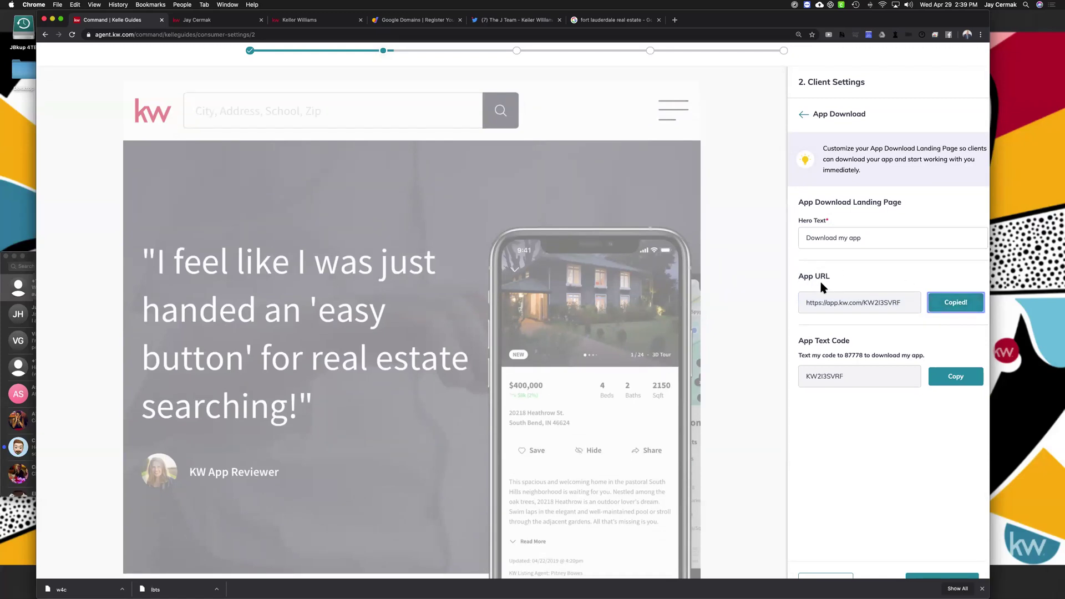
{"action": "scroll", "coordinate": [818, 281], "scroll_direction": "down", "scroll_amount": 1}
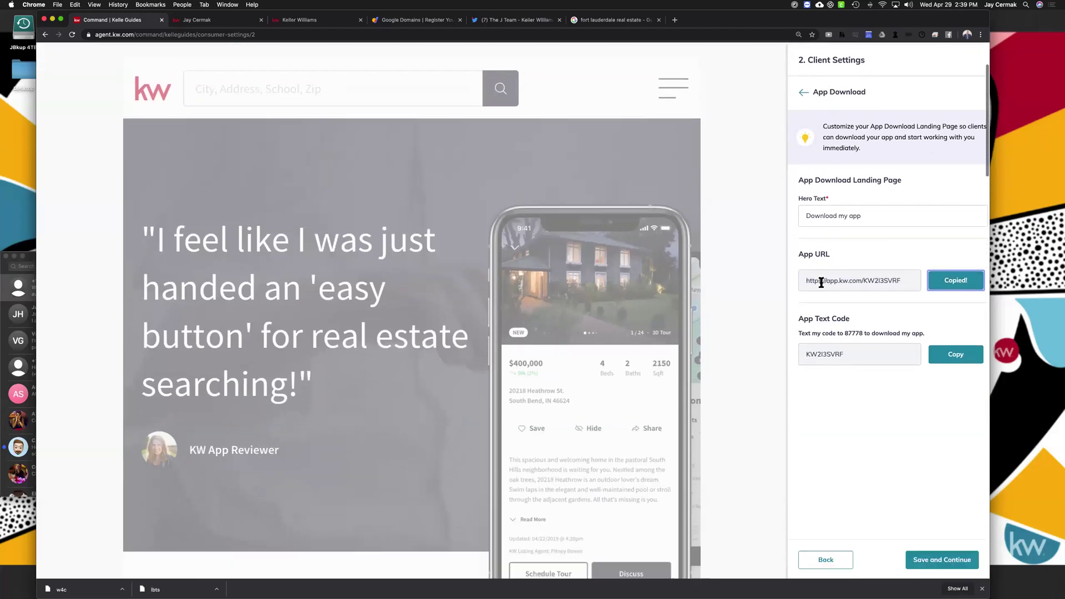
{"action": "double_click", "coordinate": [840, 280]}
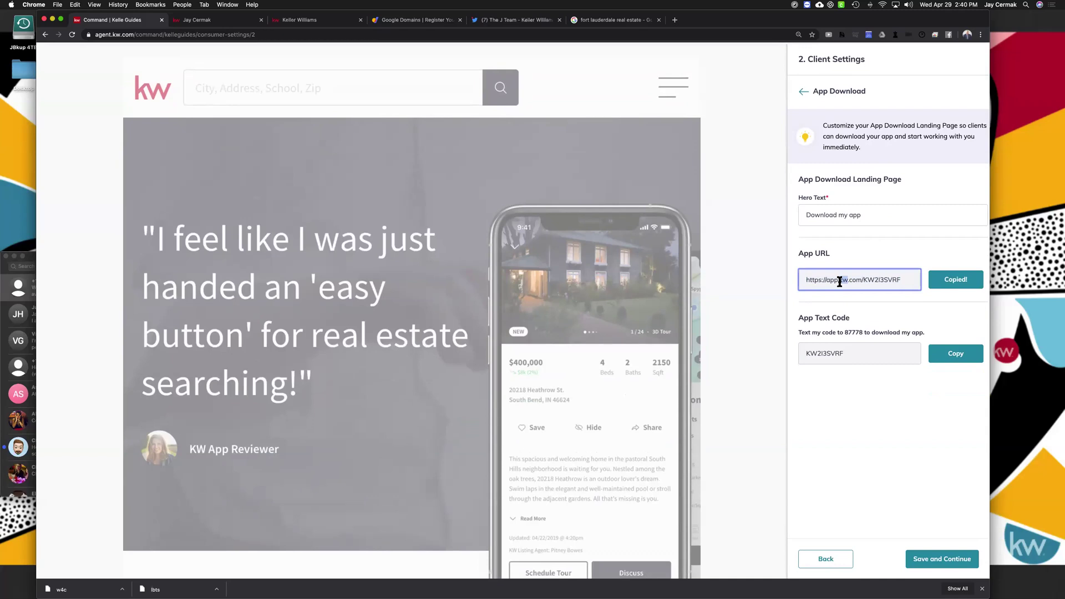
{"action": "triple_click", "coordinate": [840, 280]}
{"action": "triple_click", "coordinate": [854, 217]}
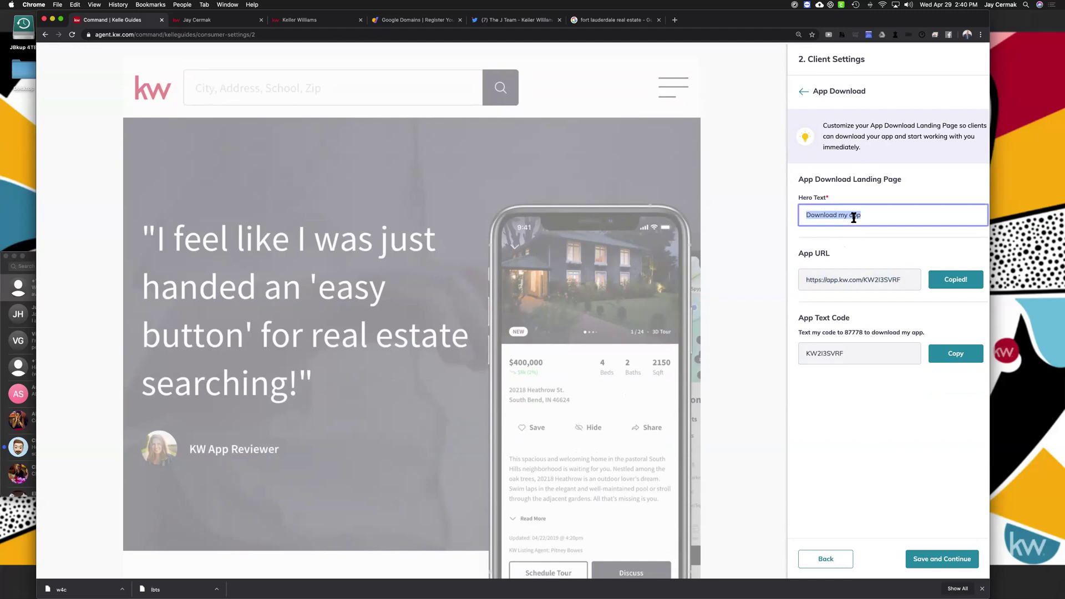
{"action": "triple_click", "coordinate": [849, 276]}
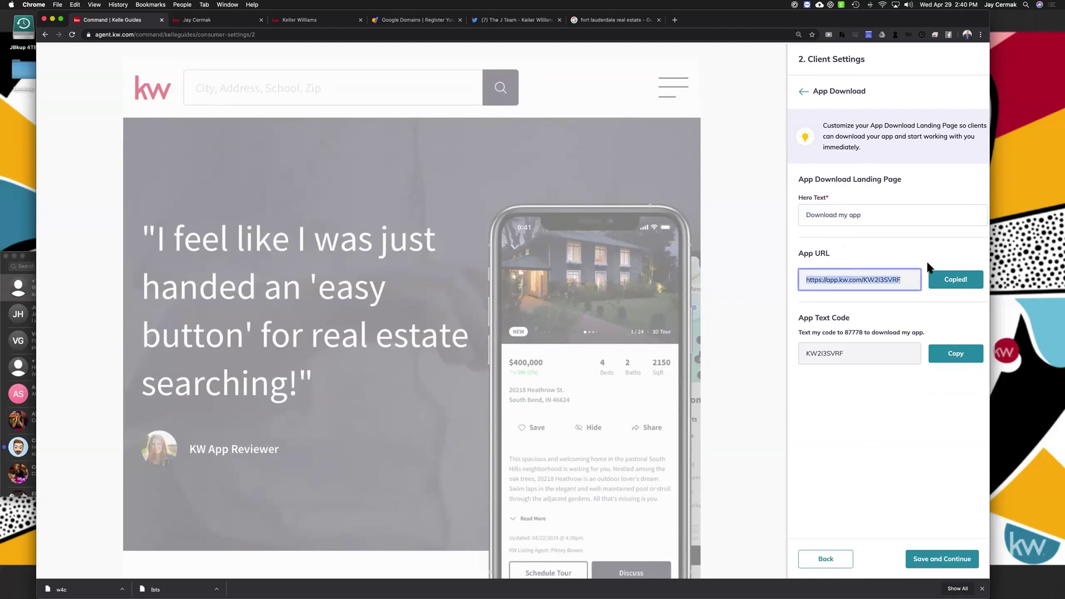
{"action": "left_click", "coordinate": [948, 557]}
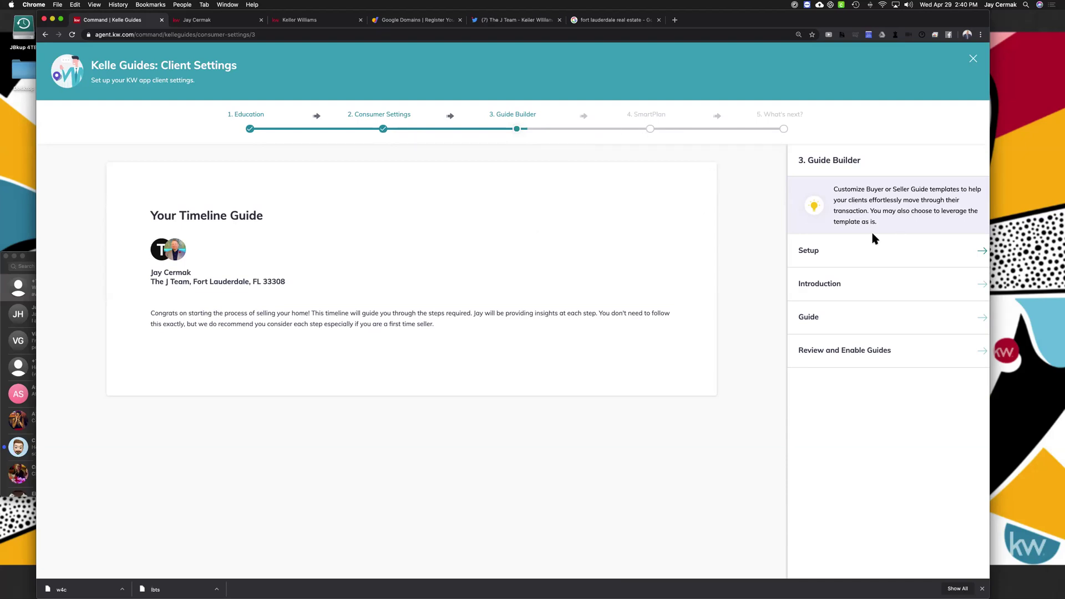
Set the guide's Setup template to Buyer's Guide, previewing 'Your Buying Timeline Guide'
{"action": "left_click", "coordinate": [982, 253]}
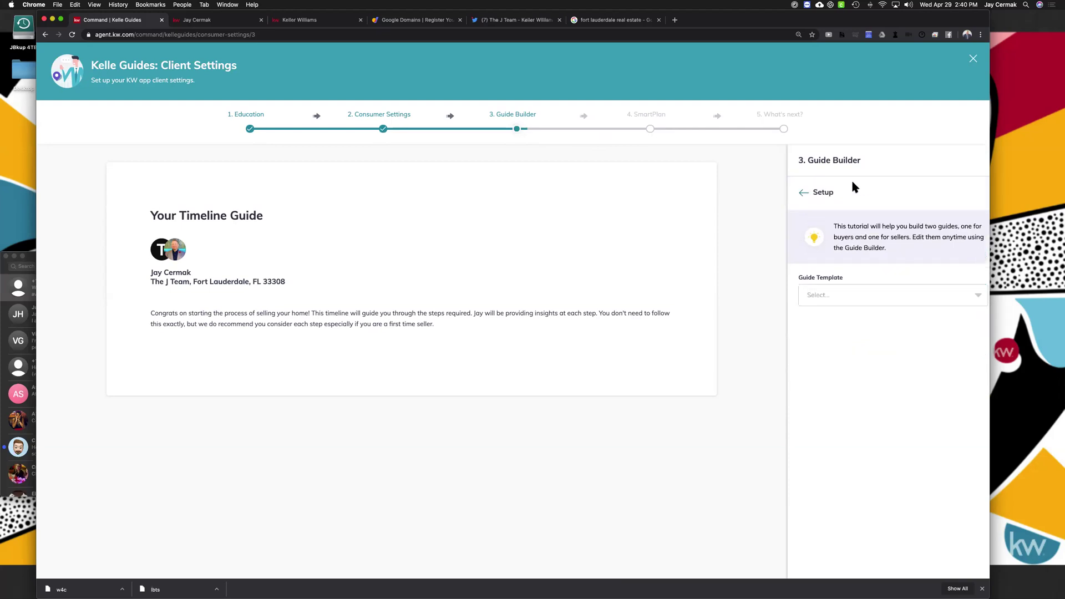
{"action": "left_click", "coordinate": [836, 289]}
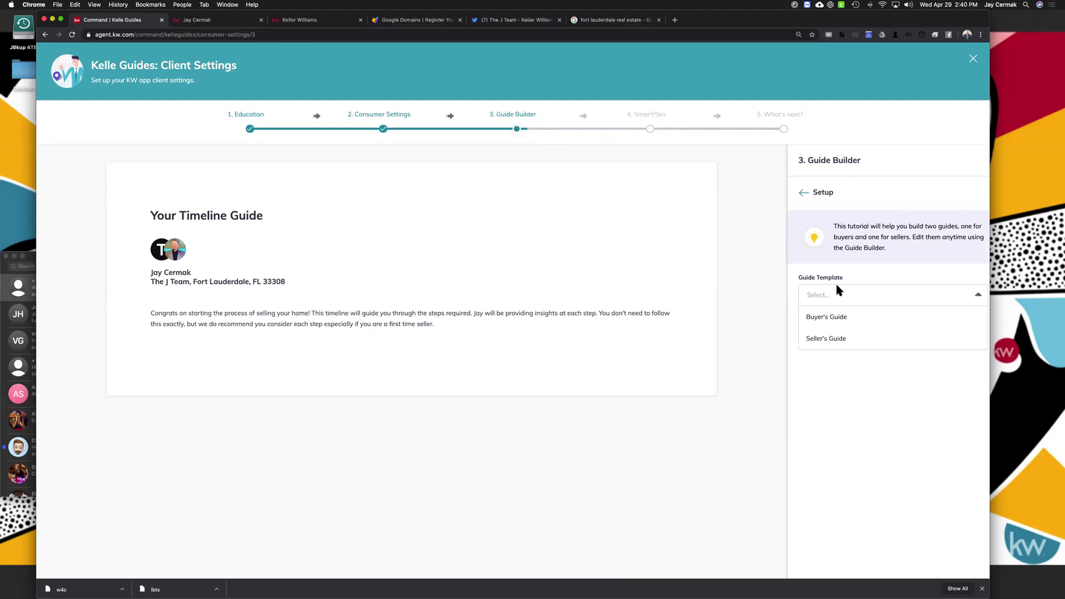
{"action": "left_click", "coordinate": [832, 318]}
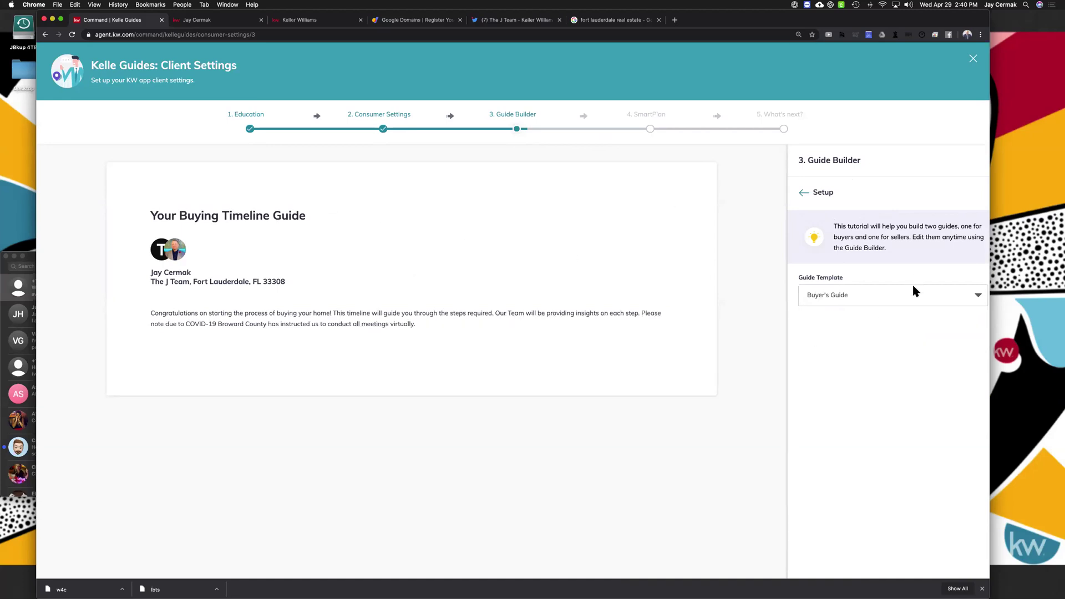
{"action": "scroll", "coordinate": [914, 292], "scroll_direction": "down", "scroll_amount": 3}
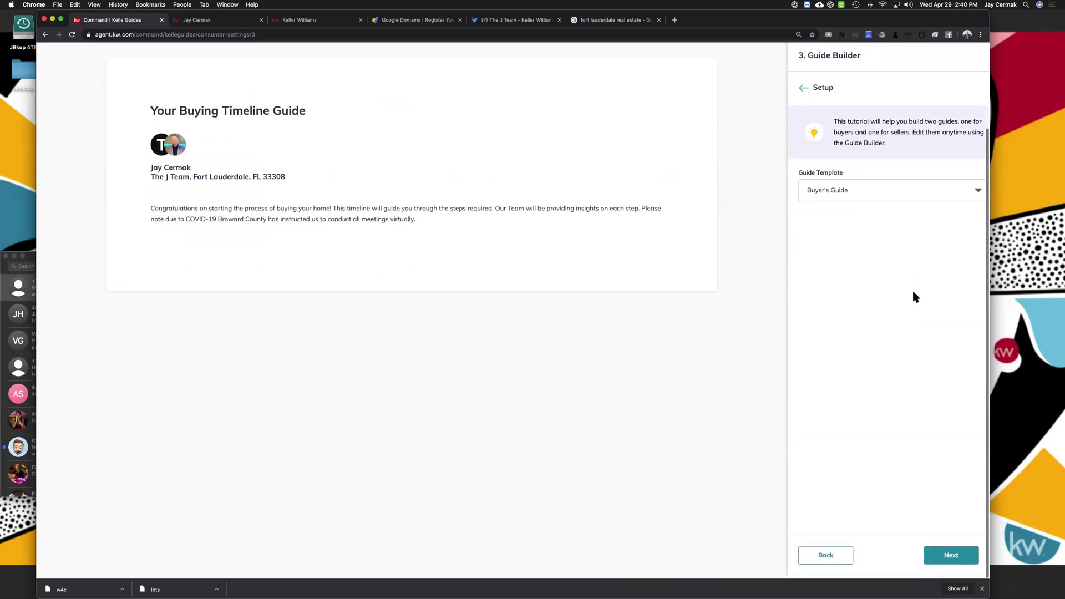
{"action": "scroll", "coordinate": [914, 297], "scroll_direction": "up", "scroll_amount": 3}
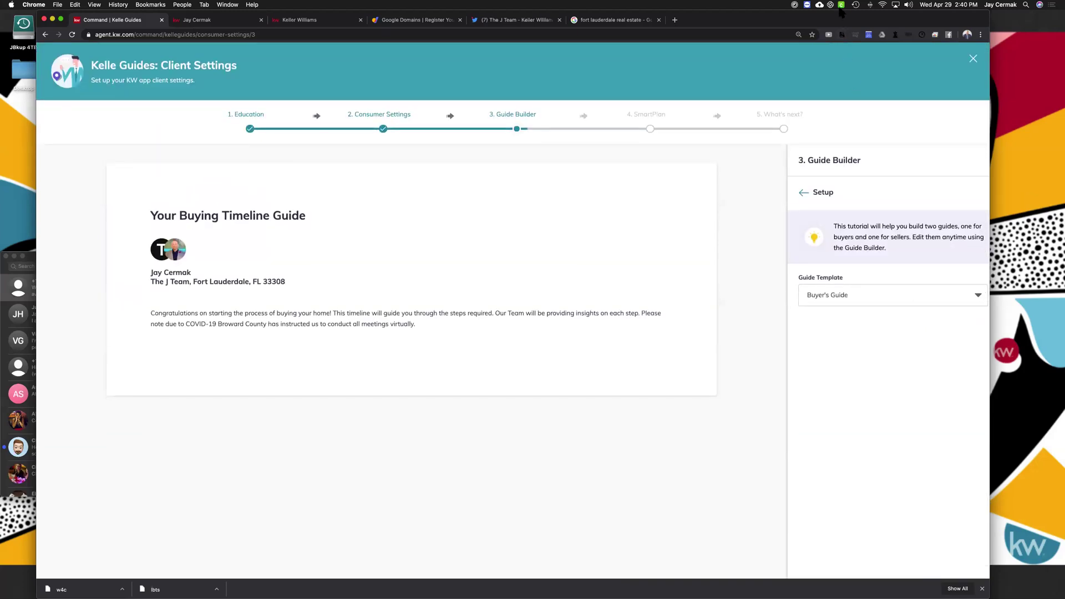
{"action": "scroll", "coordinate": [876, 228], "scroll_direction": "down", "scroll_amount": 3}
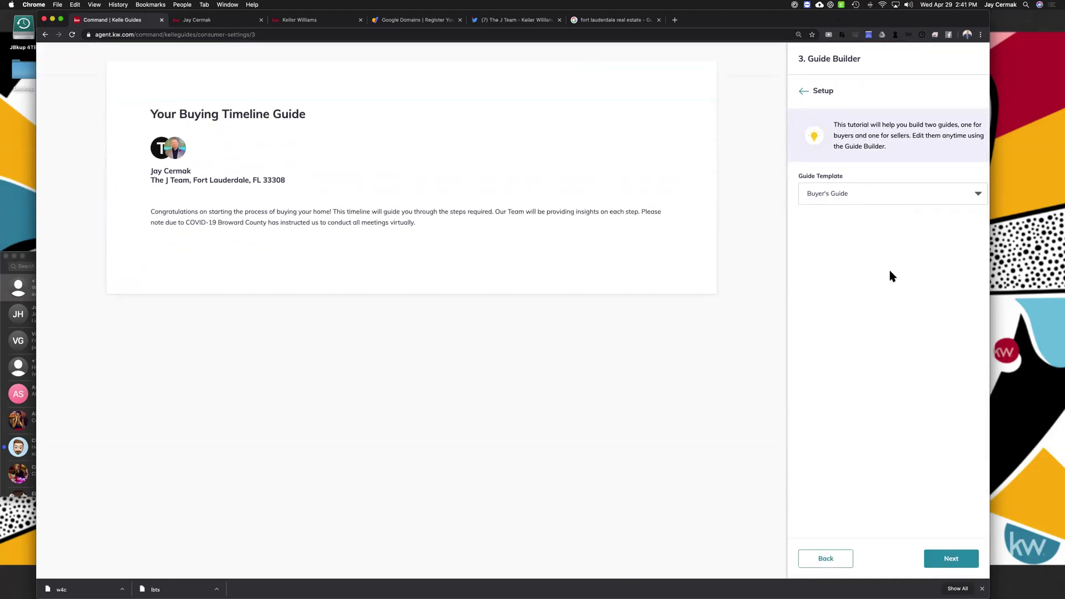
Advance to the Introduction and review its title and the 'Our Team' welcome message
{"action": "left_click", "coordinate": [954, 559]}
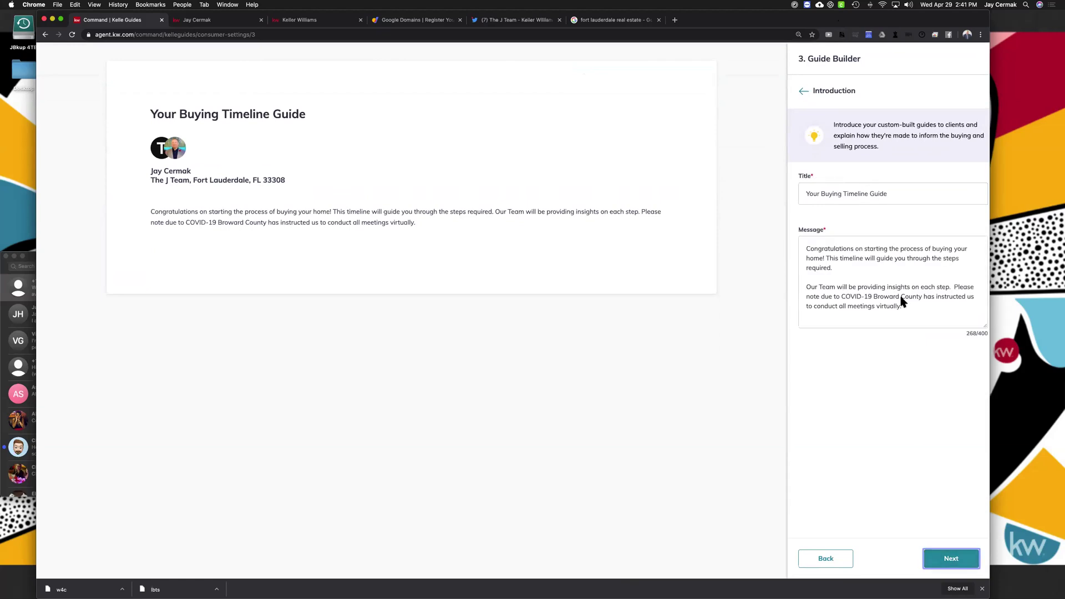
{"action": "scroll", "coordinate": [604, 204], "scroll_direction": "up", "scroll_amount": 3}
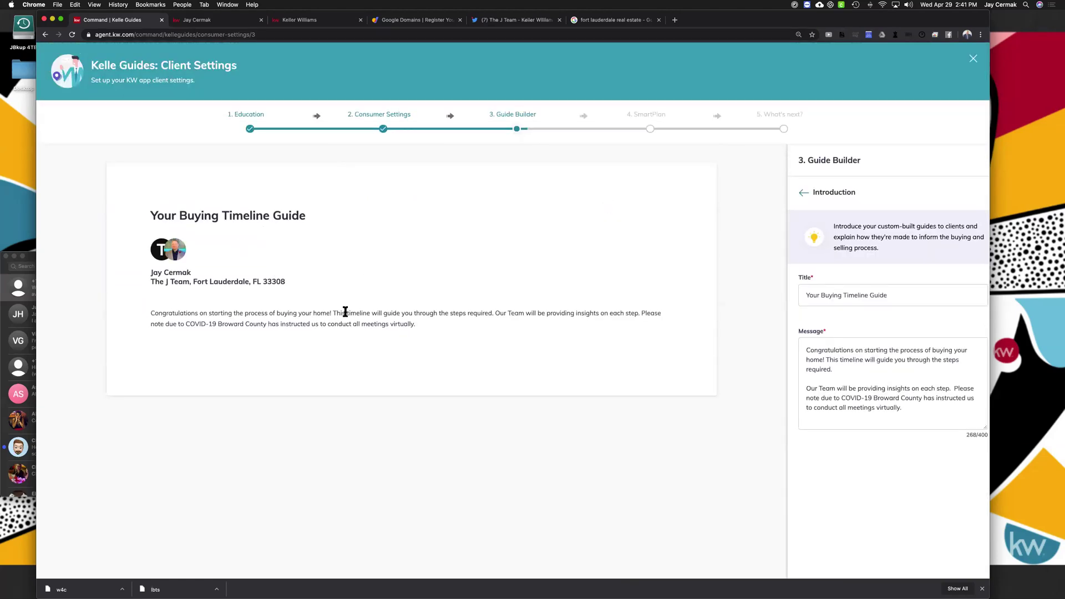
{"action": "scroll", "coordinate": [831, 251], "scroll_direction": "down", "scroll_amount": 1}
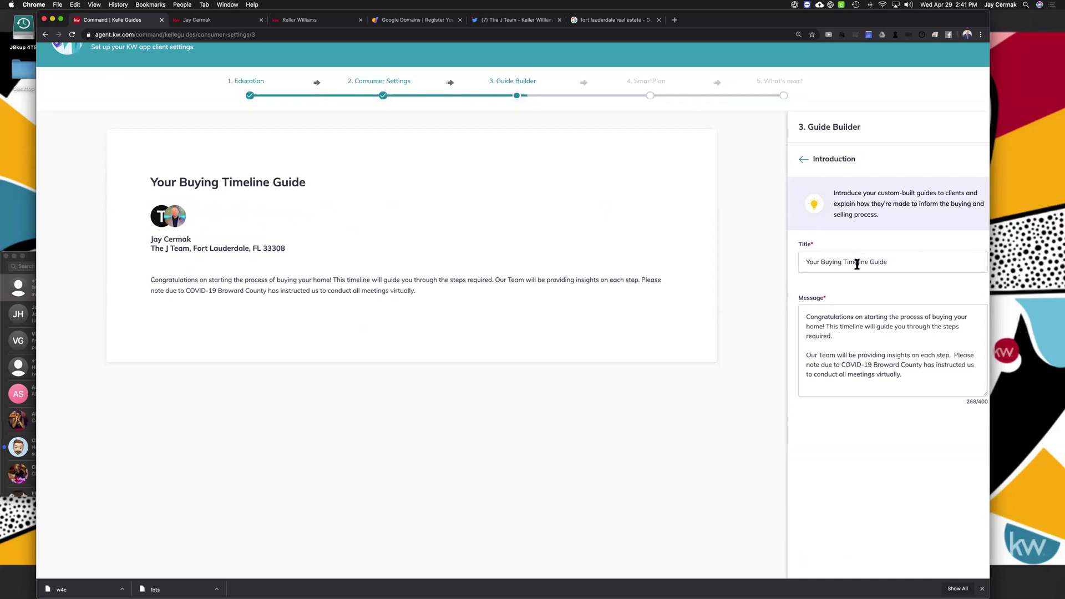
{"action": "scroll", "coordinate": [857, 264], "scroll_direction": "down", "scroll_amount": 1}
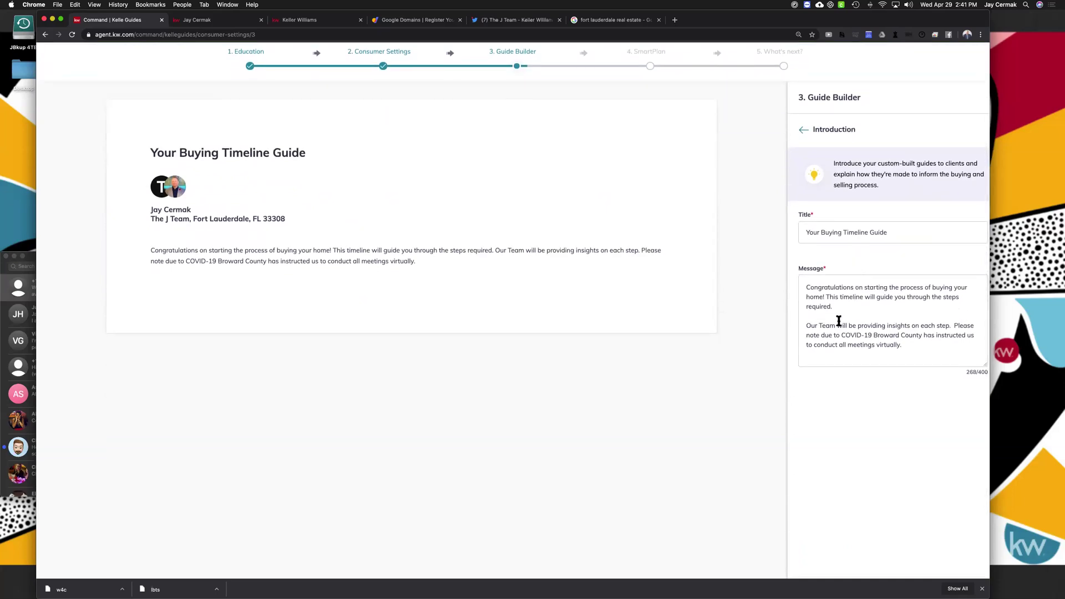
{"action": "left_click_drag", "start_coordinate": [836, 325], "coordinate": [803, 325]}
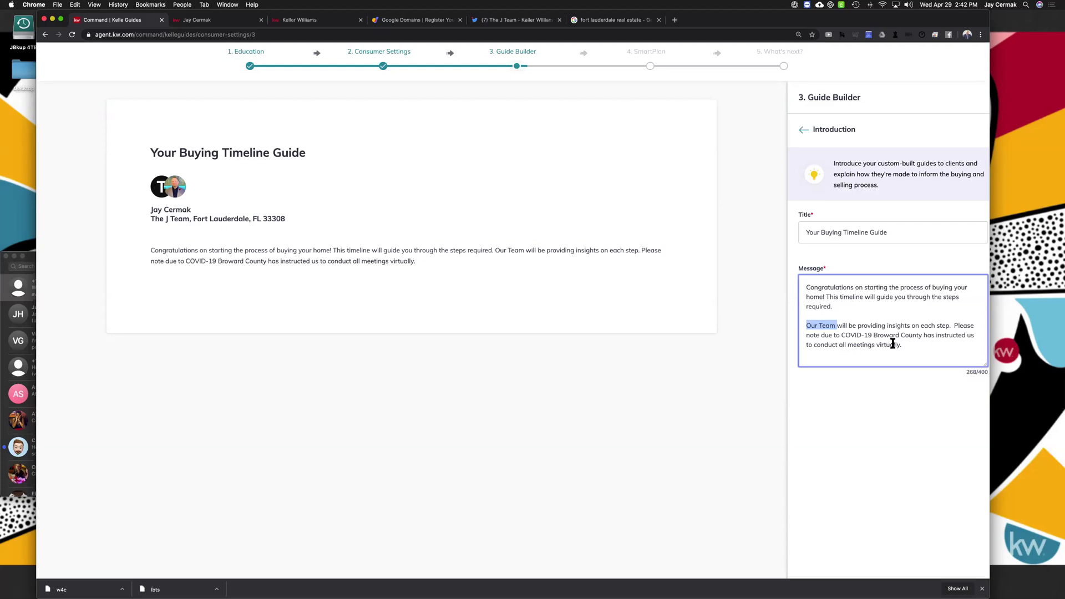
{"action": "scroll", "coordinate": [860, 418], "scroll_direction": "down", "scroll_amount": 2}
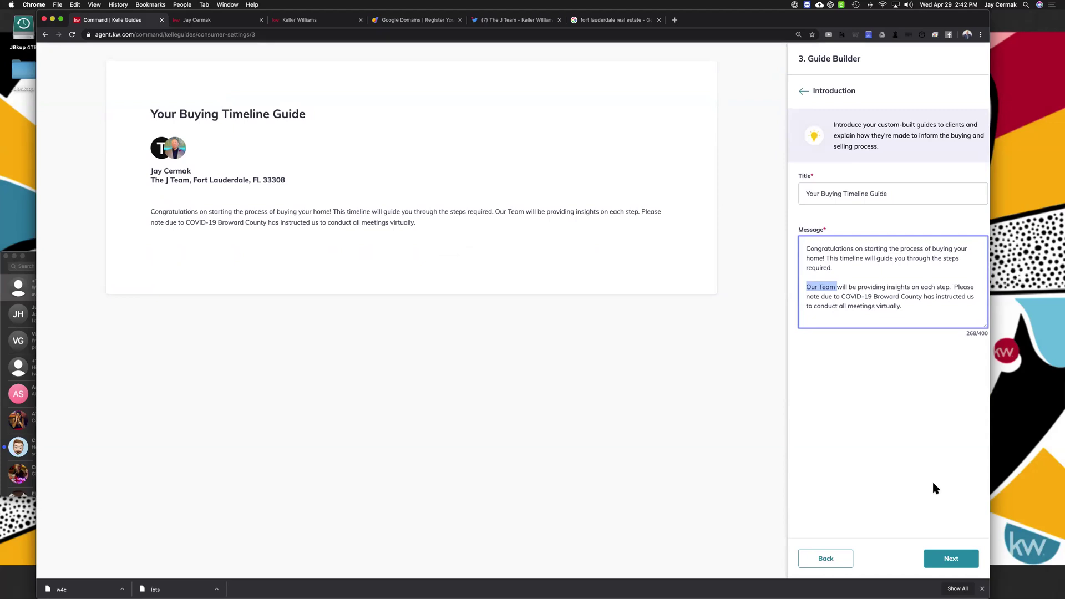
{"action": "left_click", "coordinate": [946, 559]}
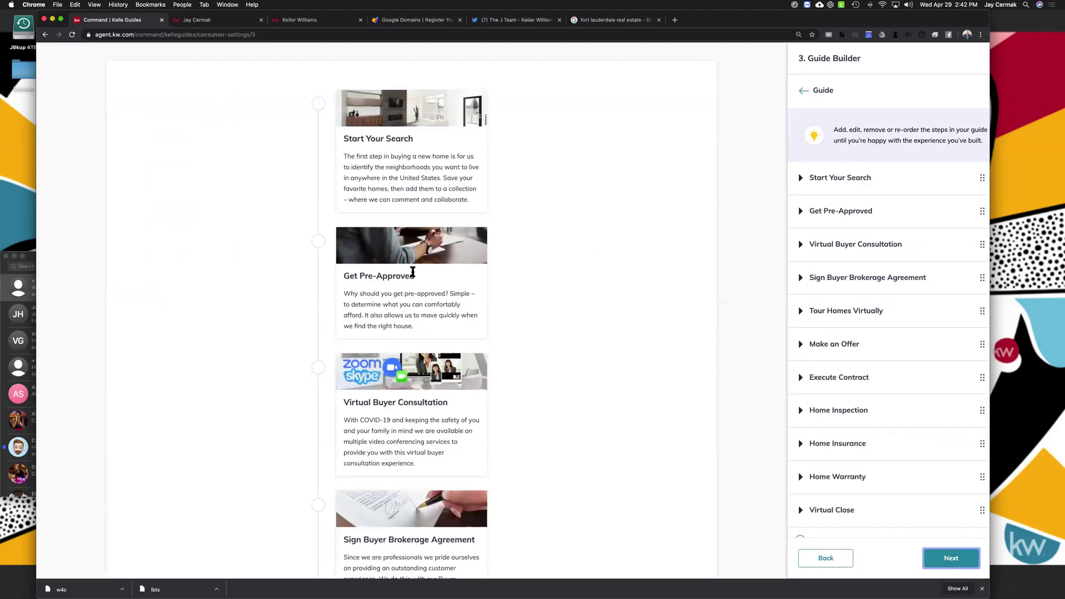
{"action": "scroll", "coordinate": [411, 273], "scroll_direction": "down", "scroll_amount": 2}
{"action": "scroll", "coordinate": [412, 272], "scroll_direction": "down", "scroll_amount": 2}
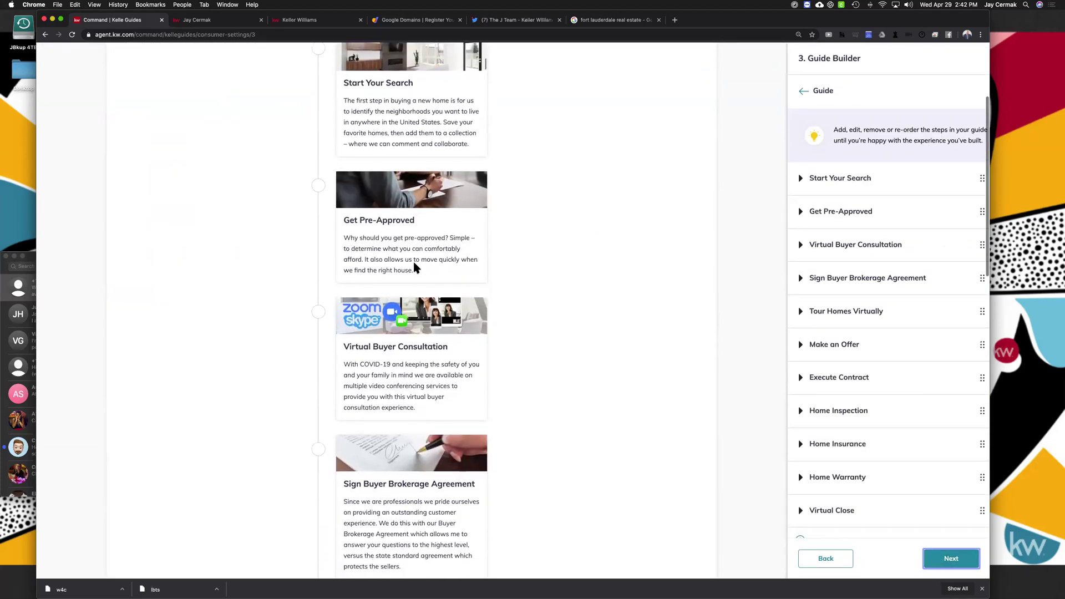
{"action": "scroll", "coordinate": [381, 243], "scroll_direction": "down", "scroll_amount": 3}
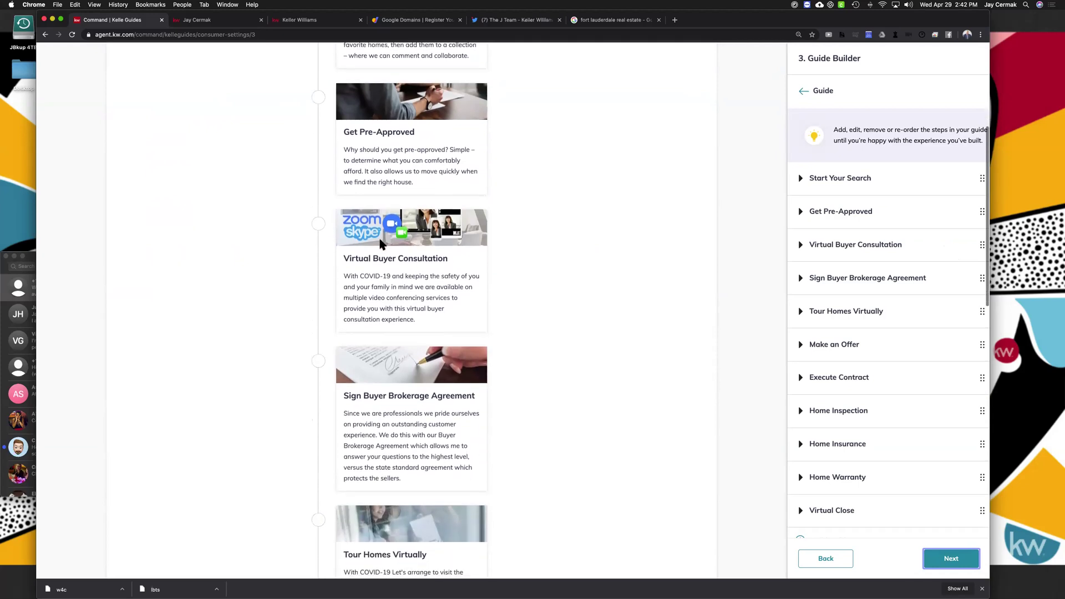
{"action": "scroll", "coordinate": [382, 243], "scroll_direction": "down", "scroll_amount": 4}
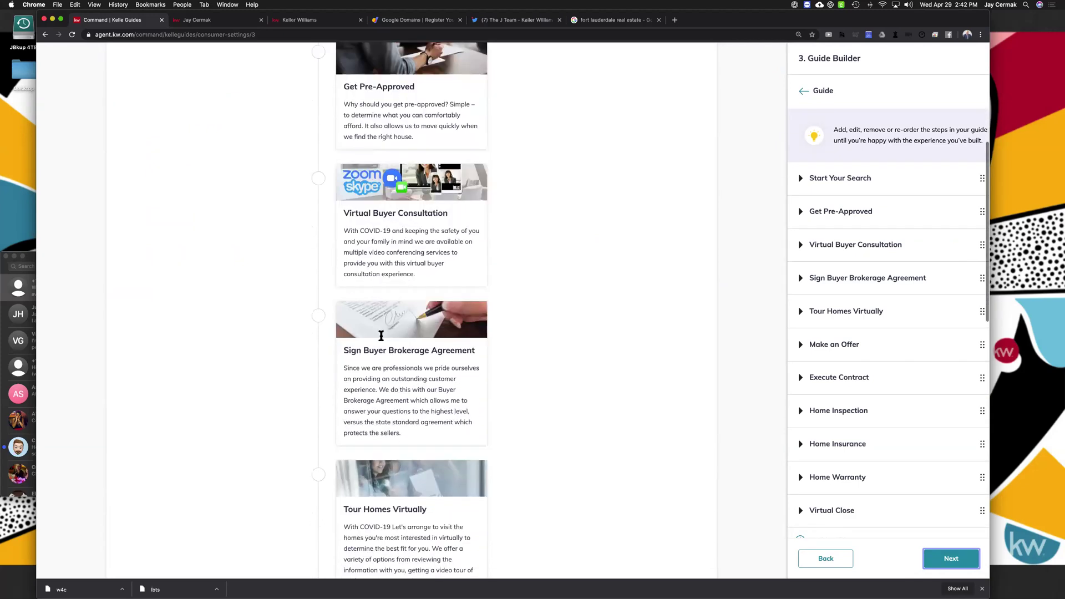
{"action": "scroll", "coordinate": [381, 336], "scroll_direction": "down", "scroll_amount": 15}
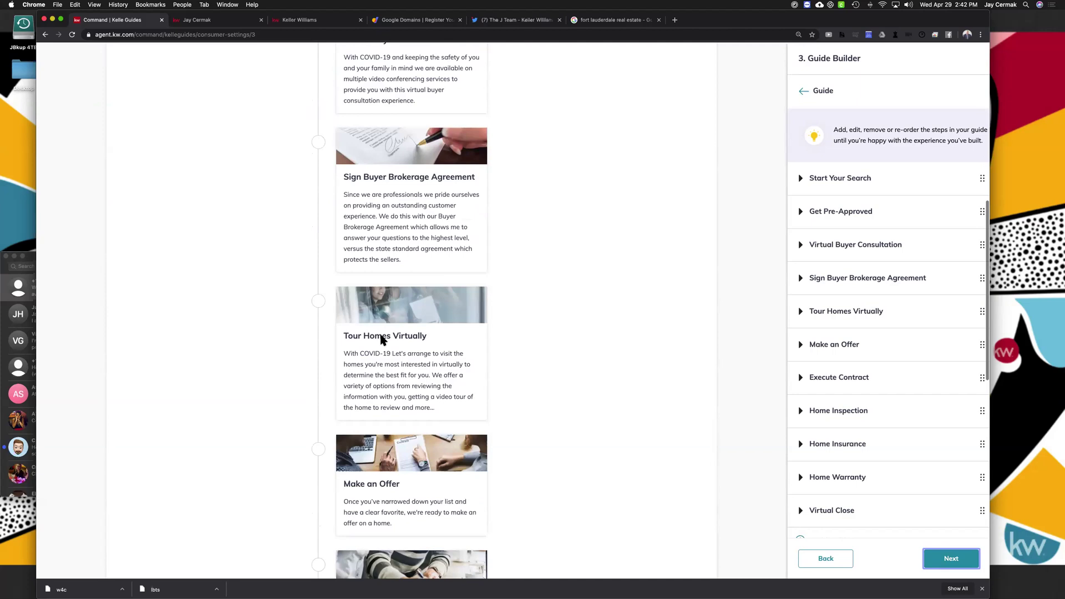
{"action": "scroll", "coordinate": [388, 293], "scroll_direction": "down", "scroll_amount": 18}
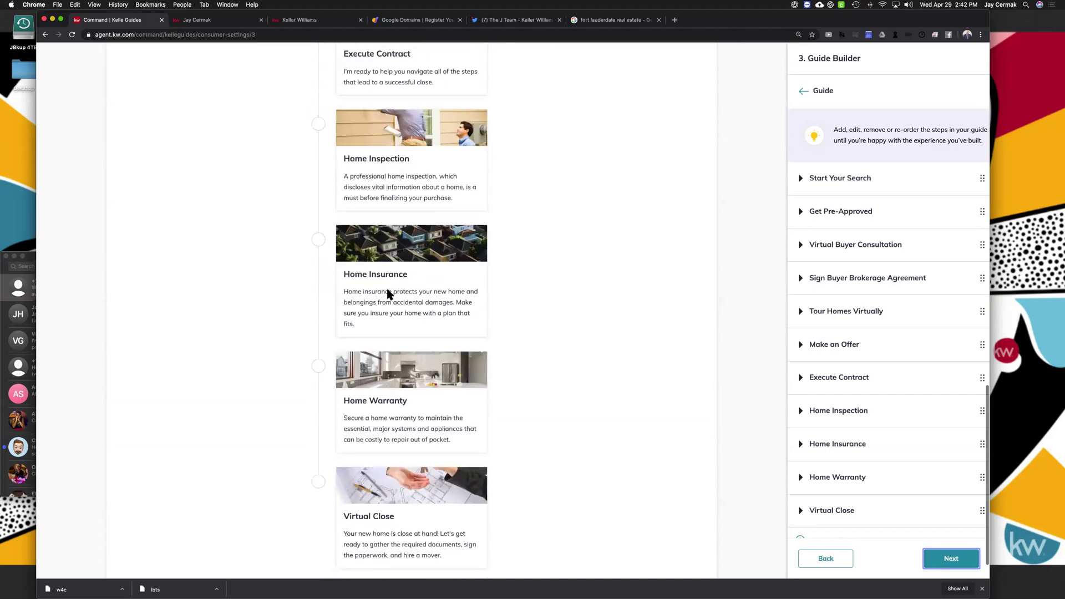
{"action": "scroll", "coordinate": [388, 293], "scroll_direction": "up", "scroll_amount": 20}
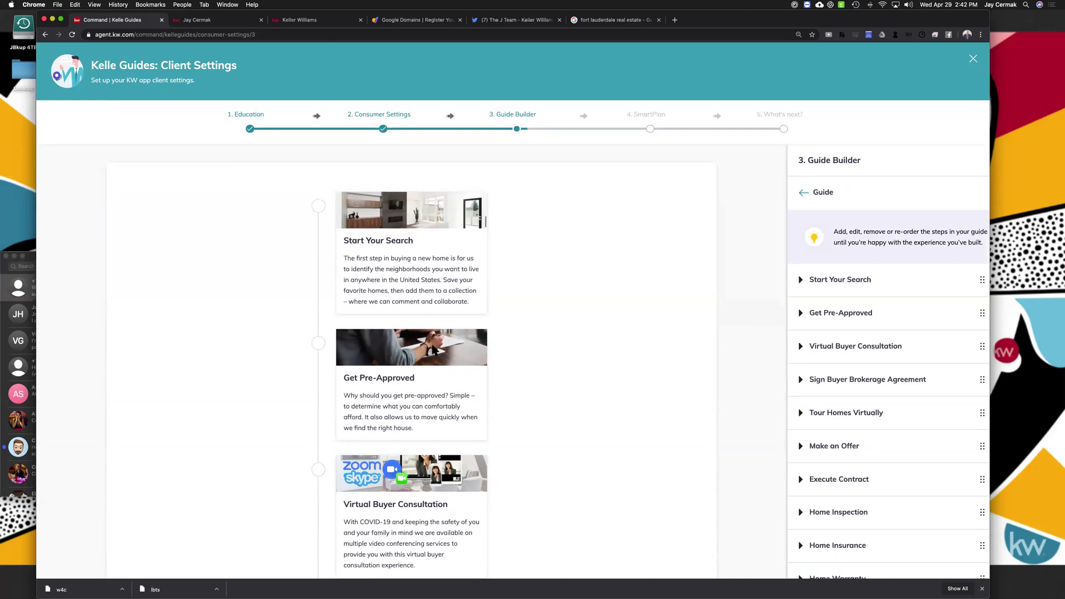
{"action": "scroll", "coordinate": [431, 346], "scroll_direction": "down", "scroll_amount": 10}
{"action": "scroll", "coordinate": [432, 346], "scroll_direction": "down", "scroll_amount": 18}
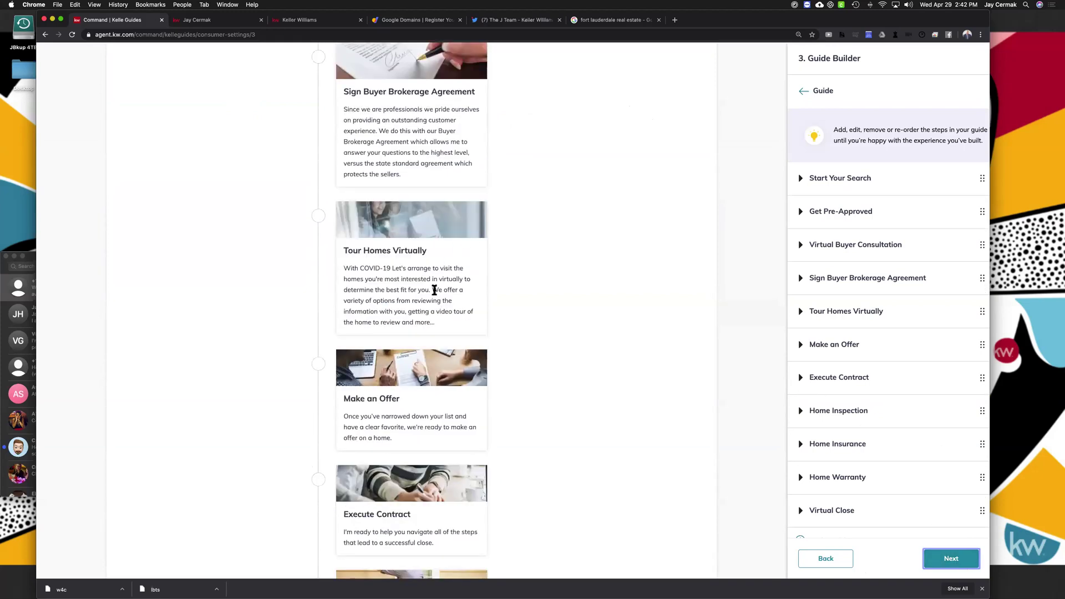
{"action": "scroll", "coordinate": [435, 290], "scroll_direction": "up", "scroll_amount": 11}
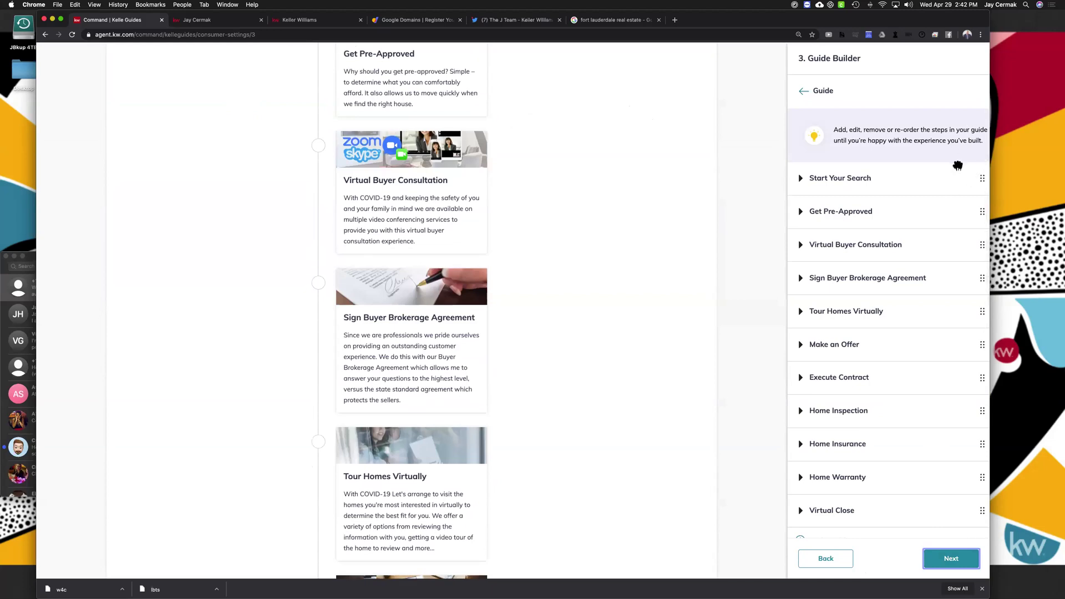
{"action": "scroll", "coordinate": [849, 178], "scroll_direction": "up", "scroll_amount": 6}
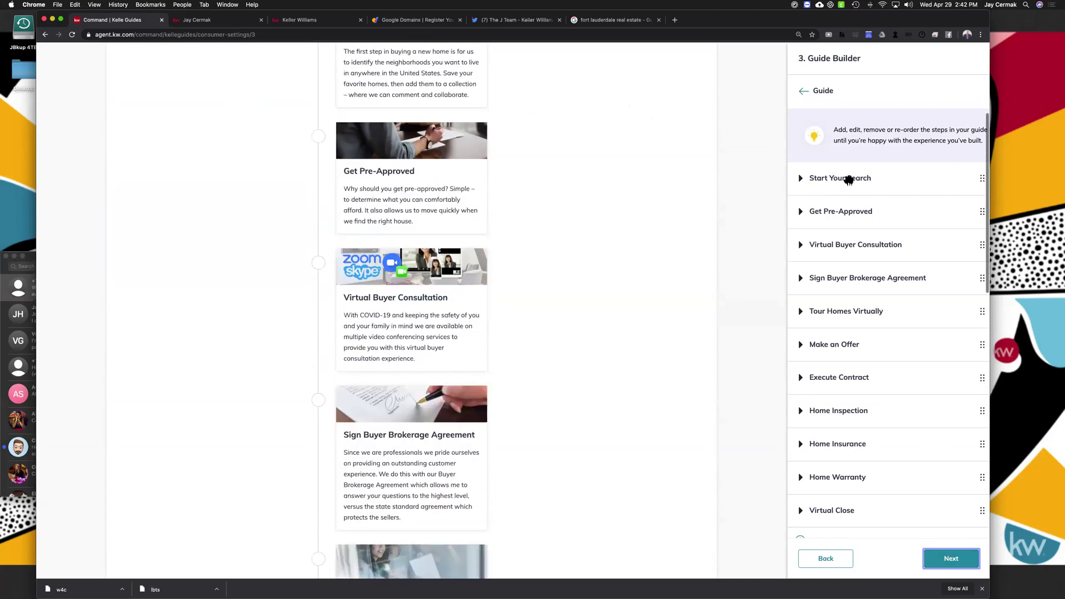
{"action": "scroll", "coordinate": [475, 178], "scroll_direction": "down", "scroll_amount": 4}
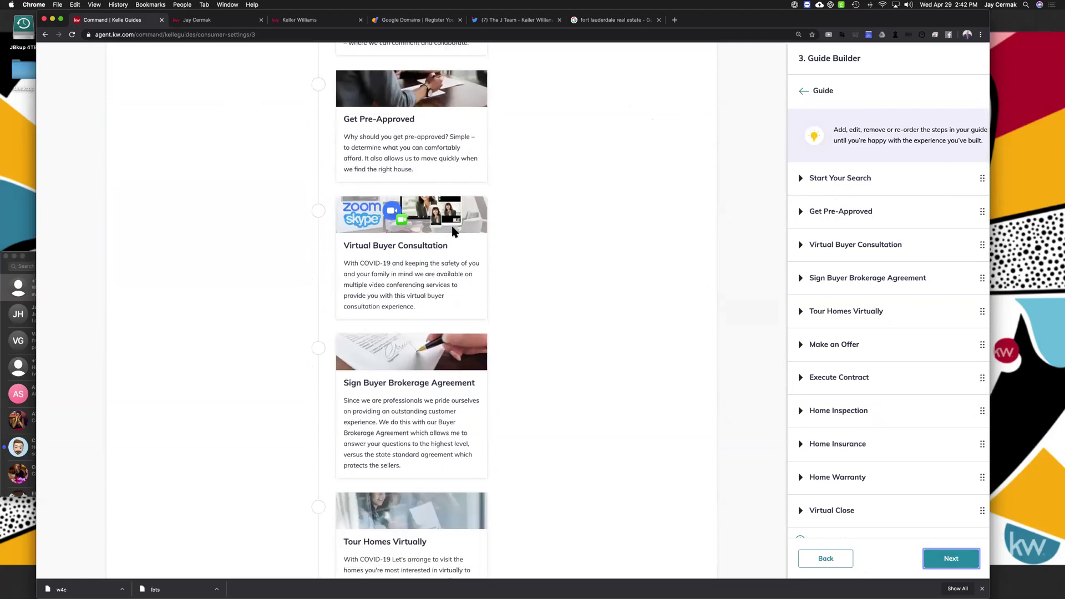
{"action": "scroll", "coordinate": [454, 232], "scroll_direction": "down", "scroll_amount": 10}
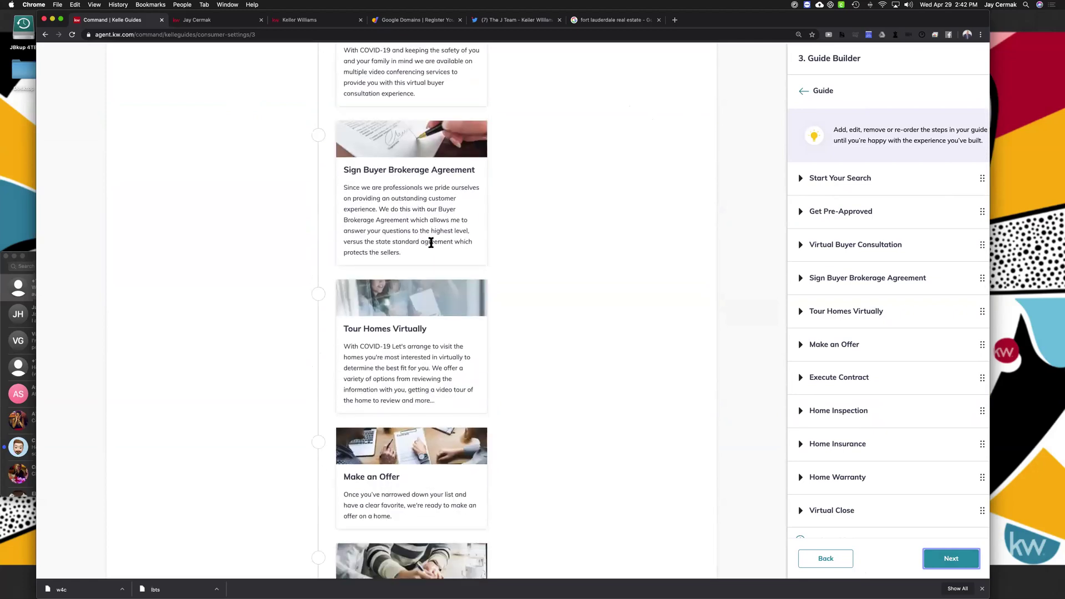
{"action": "scroll", "coordinate": [425, 320], "scroll_direction": "down", "scroll_amount": 3}
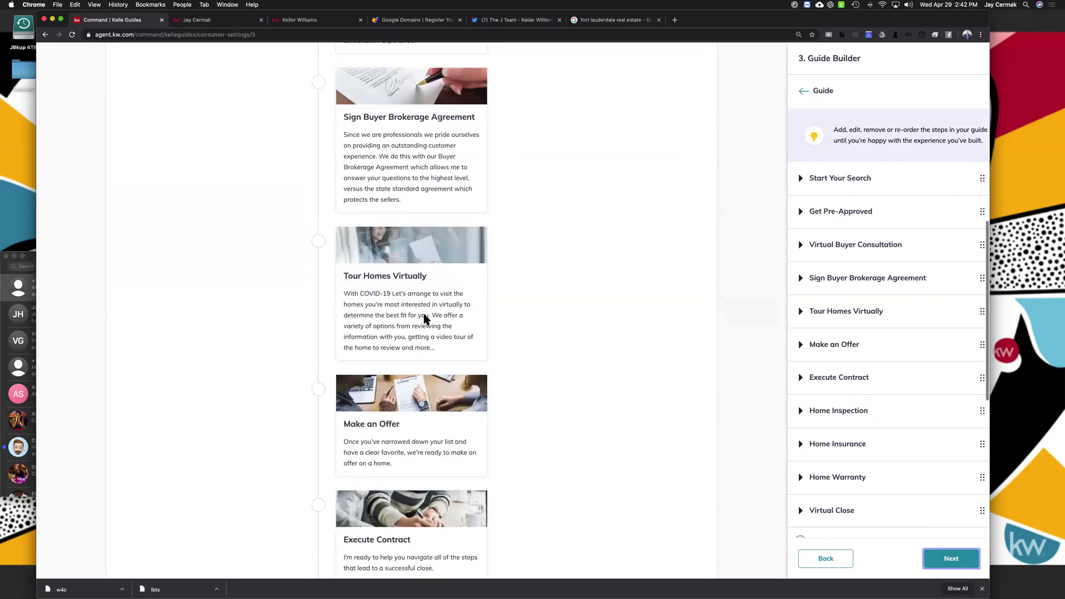
{"action": "scroll", "coordinate": [425, 319], "scroll_direction": "down", "scroll_amount": 9}
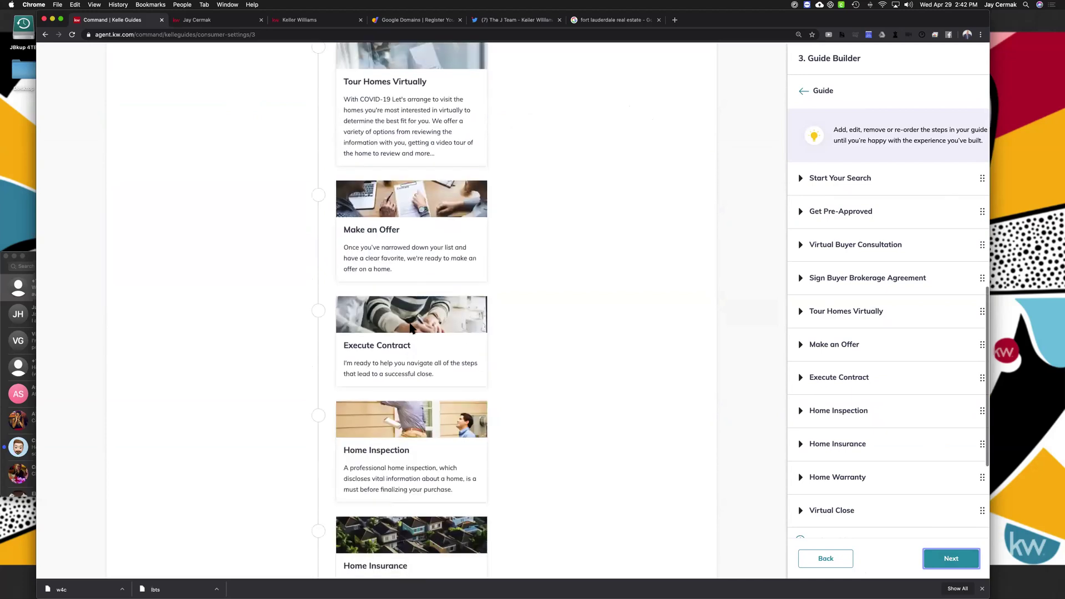
{"action": "scroll", "coordinate": [411, 325], "scroll_direction": "down", "scroll_amount": 7}
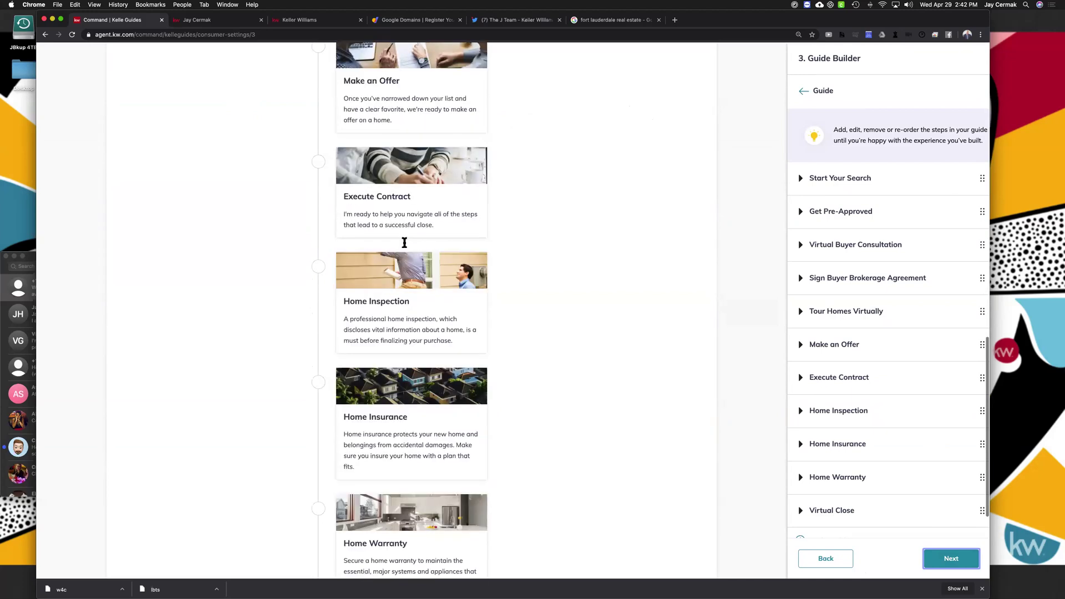
{"action": "scroll", "coordinate": [404, 242], "scroll_direction": "down", "scroll_amount": 3}
{"action": "scroll", "coordinate": [399, 376], "scroll_direction": "down", "scroll_amount": 6}
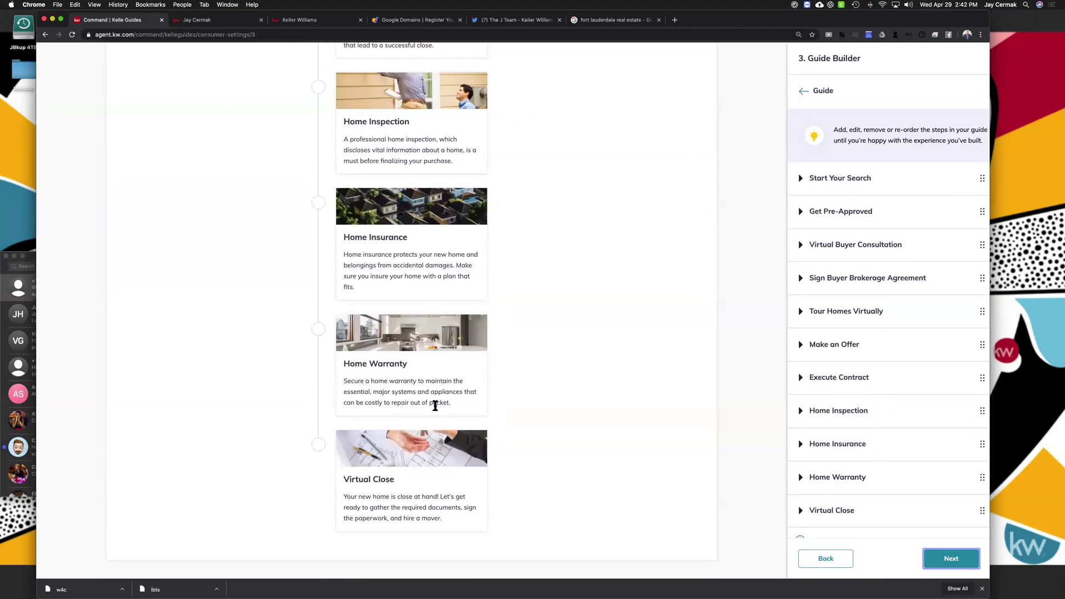
{"action": "scroll", "coordinate": [430, 417], "scroll_direction": "up", "scroll_amount": 20}
{"action": "scroll", "coordinate": [468, 183], "scroll_direction": "up", "scroll_amount": 5}
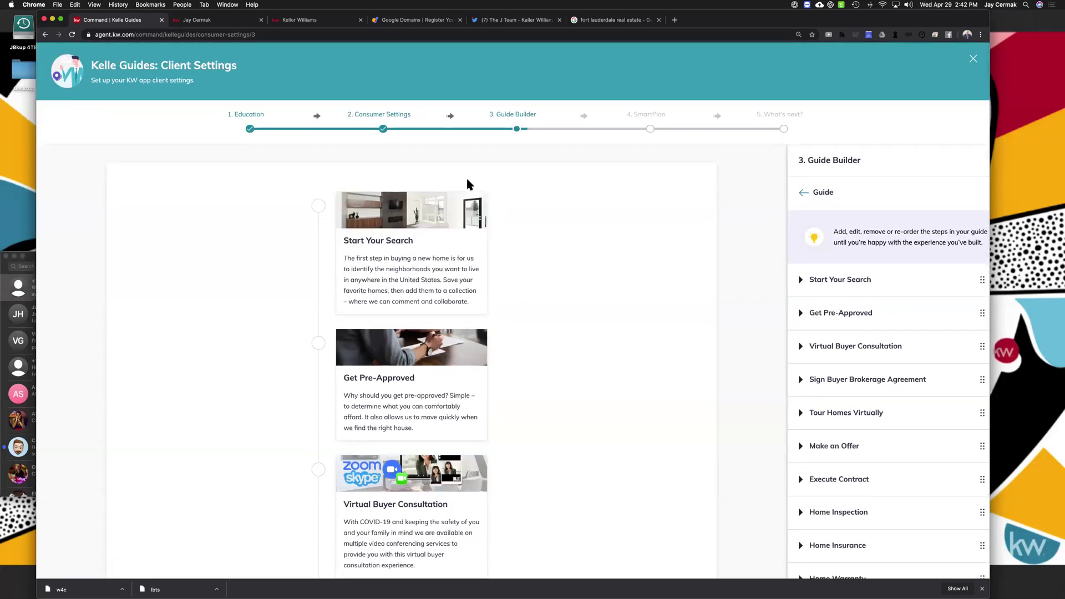
{"action": "scroll", "coordinate": [888, 207], "scroll_direction": "down", "scroll_amount": 4}
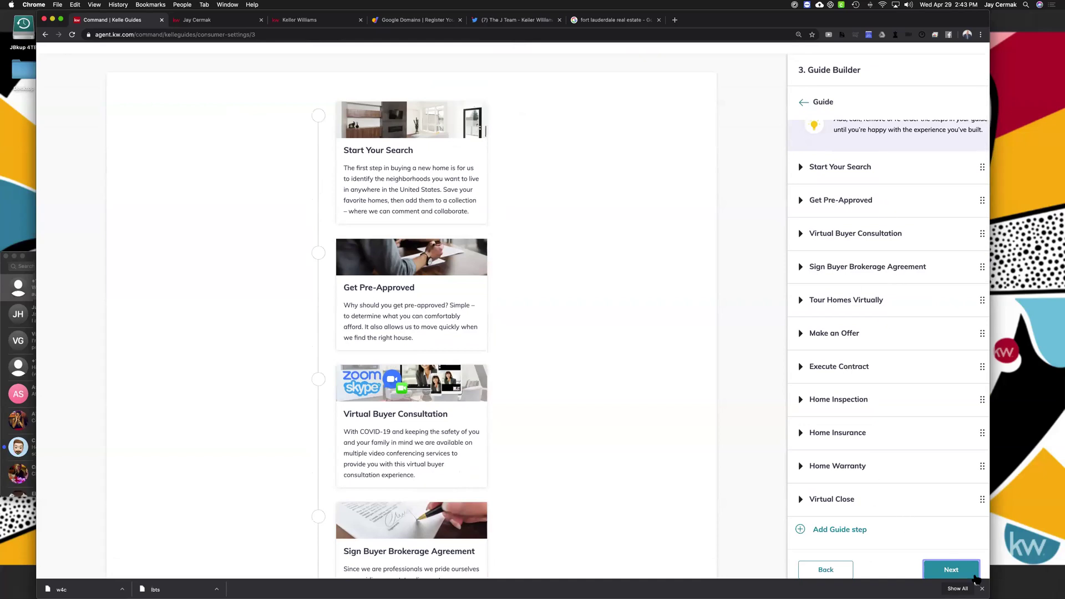
Accept the Buyer's Guide, add a second guide using the Seller's Guide template, and open its introduction
{"action": "left_click", "coordinate": [967, 573]}
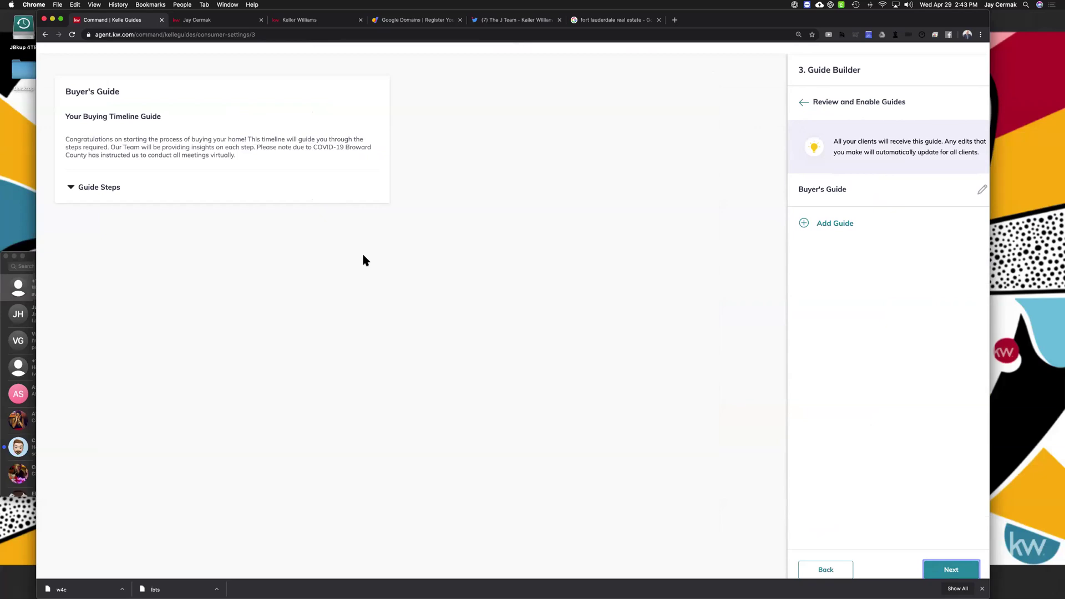
{"action": "scroll", "coordinate": [364, 260], "scroll_direction": "up", "scroll_amount": 2}
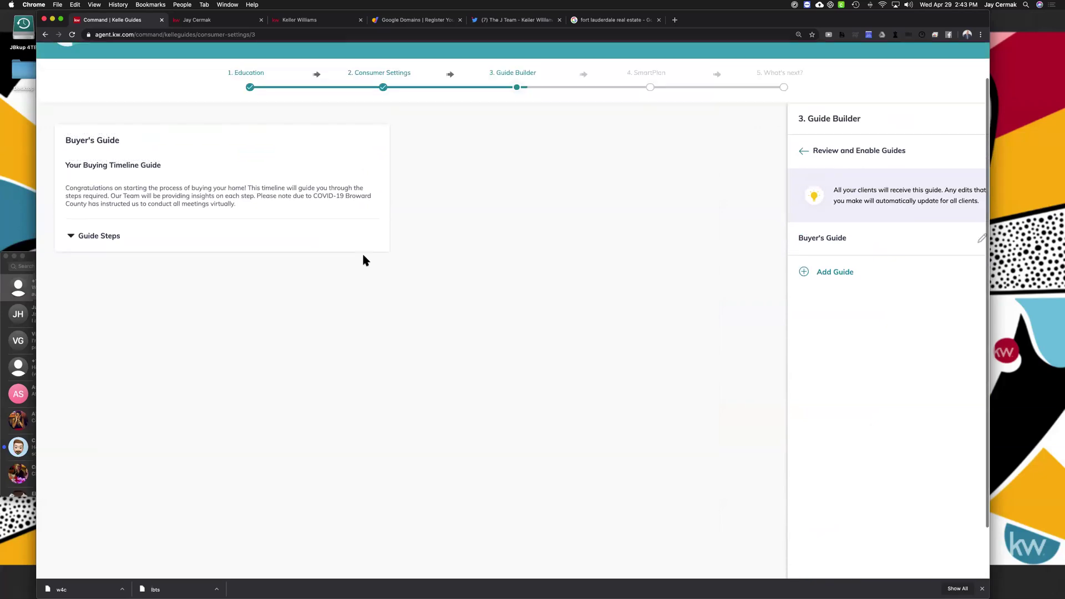
{"action": "left_click", "coordinate": [842, 279]}
{"action": "left_click", "coordinate": [842, 257]}
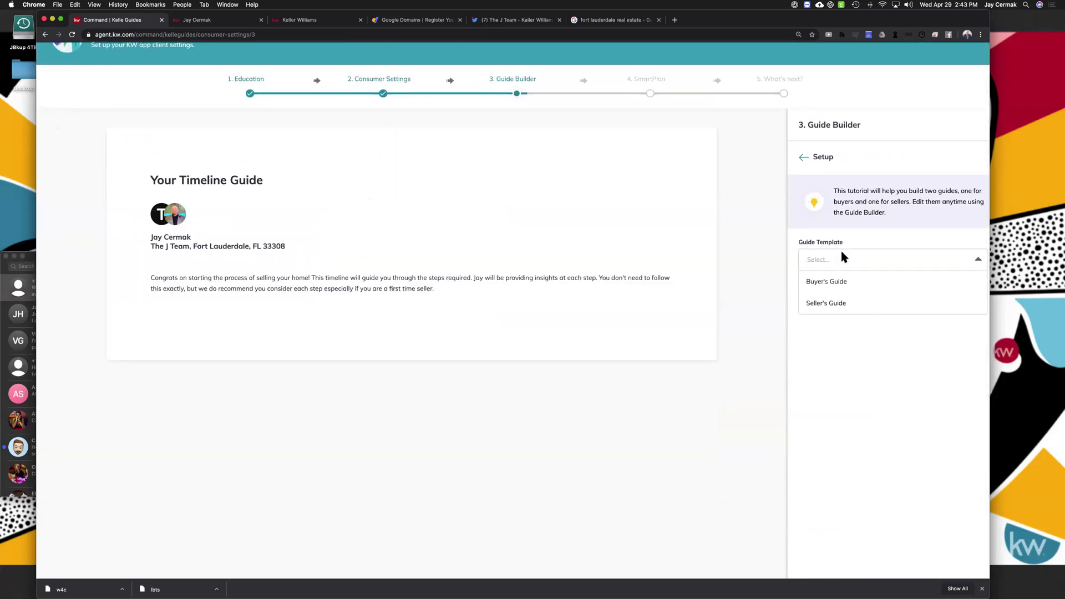
{"action": "left_click", "coordinate": [822, 300]}
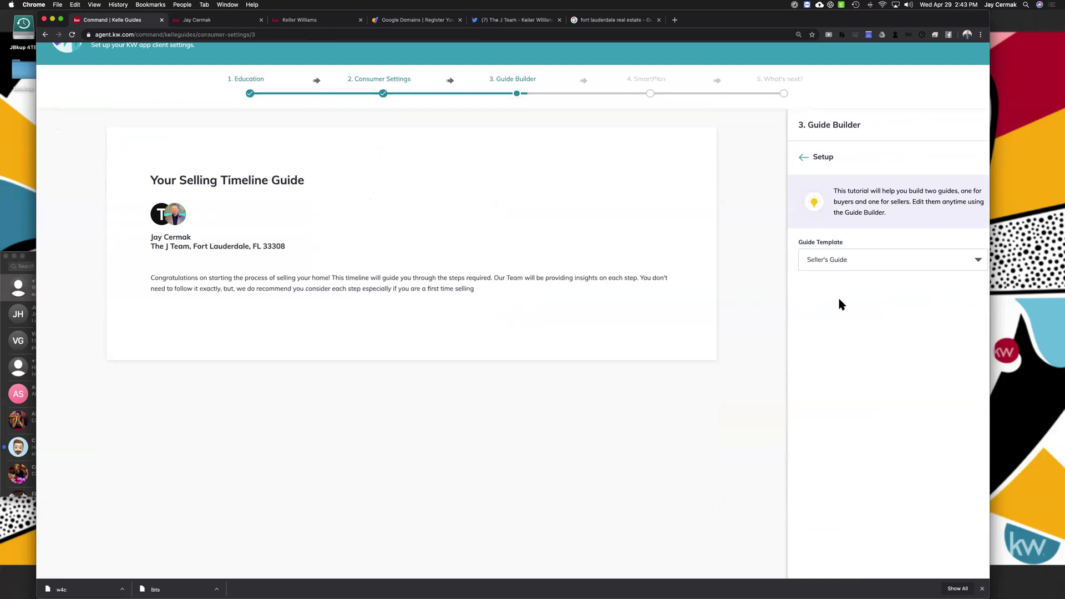
{"action": "scroll", "coordinate": [844, 304], "scroll_direction": "down", "scroll_amount": 2}
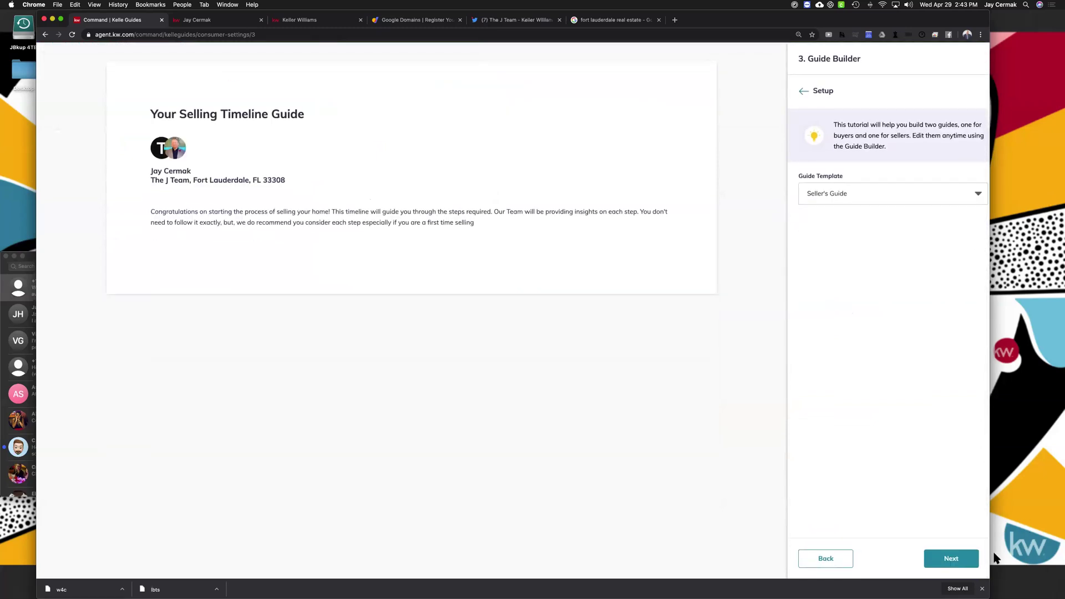
{"action": "left_click", "coordinate": [982, 589]}
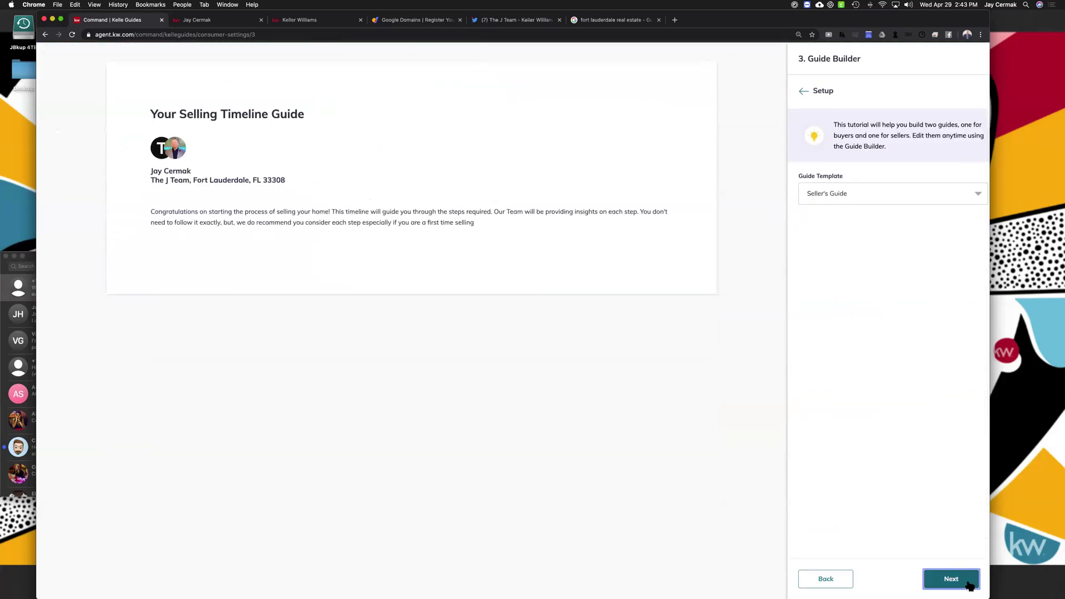
{"action": "left_click", "coordinate": [967, 584]}
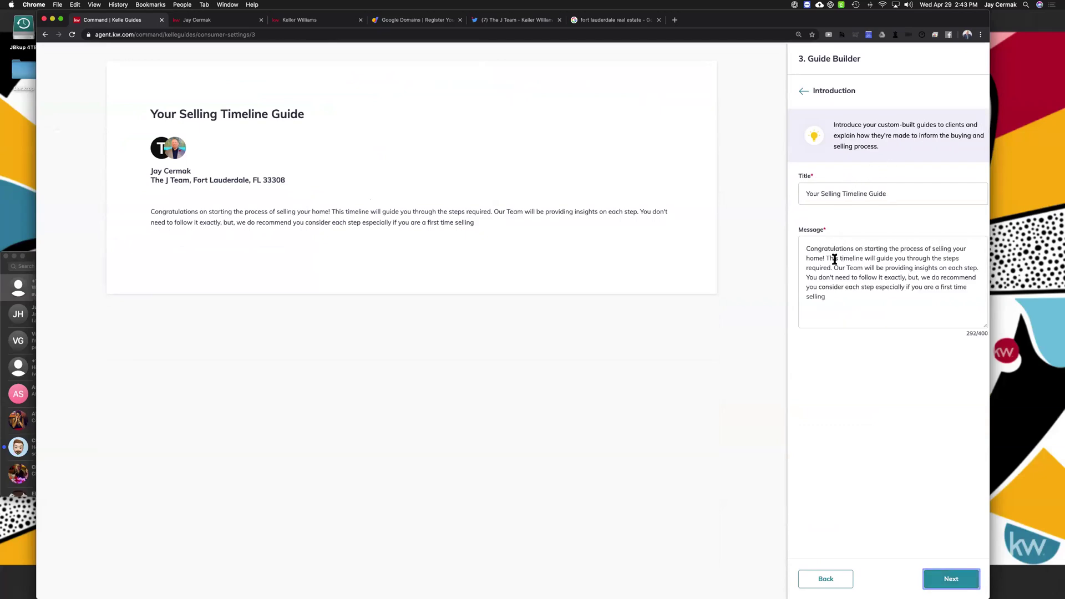
Review 'Our Team' in the seller welcome message, leave it unchanged, and continue to the steps
{"action": "left_click_drag", "start_coordinate": [834, 268], "coordinate": [864, 268]}
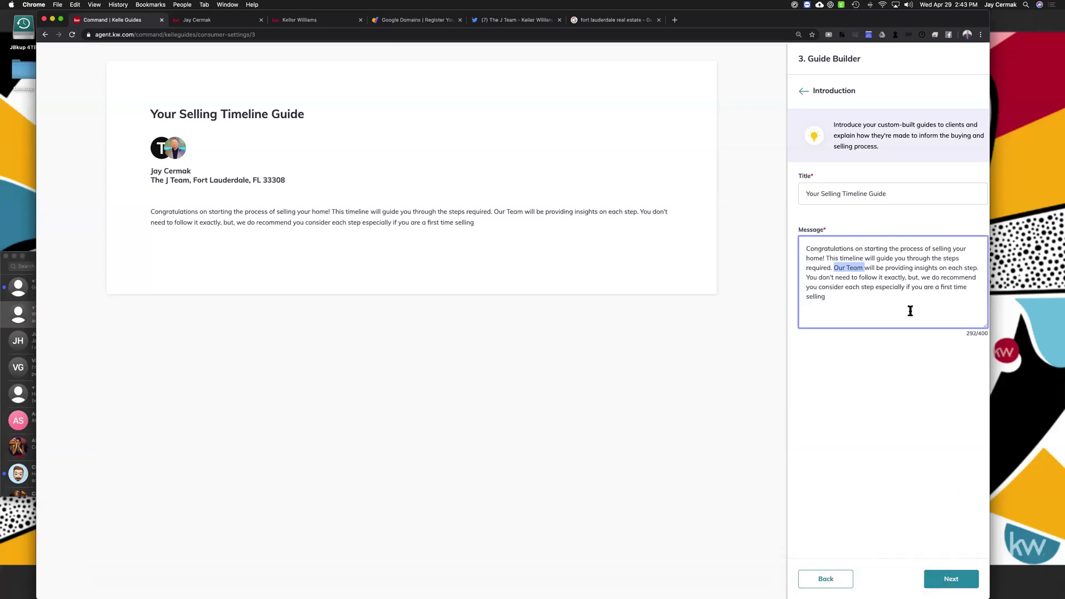
{"action": "left_click", "coordinate": [952, 583]}
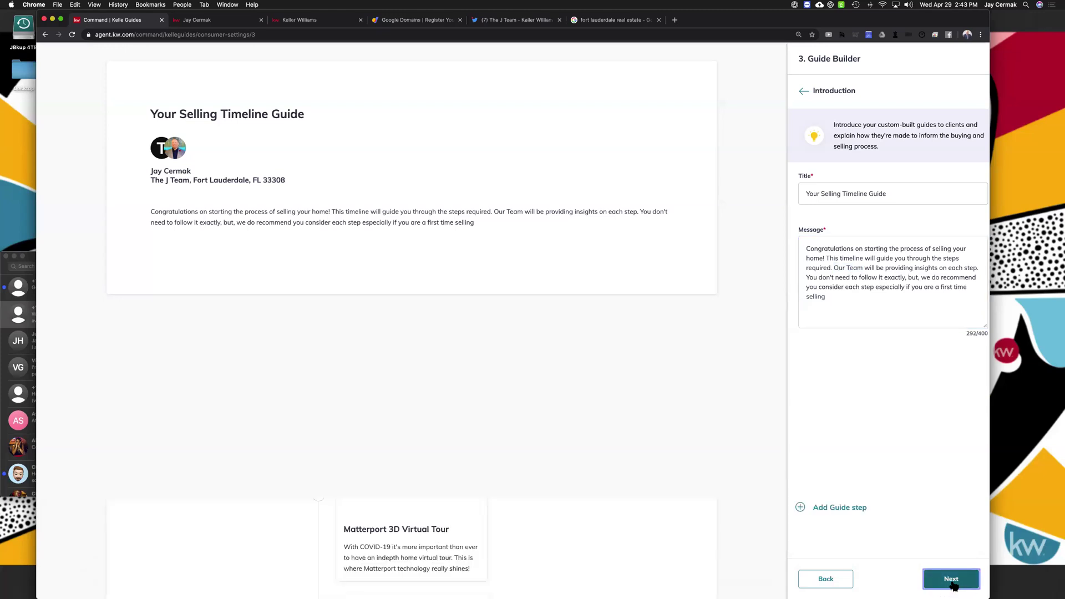
Review the ten seller steps, Virtual Selling Consultation through Close, and accept them
{"action": "scroll", "coordinate": [392, 198], "scroll_direction": "down", "scroll_amount": 10}
{"action": "scroll", "coordinate": [392, 198], "scroll_direction": "down", "scroll_amount": 6}
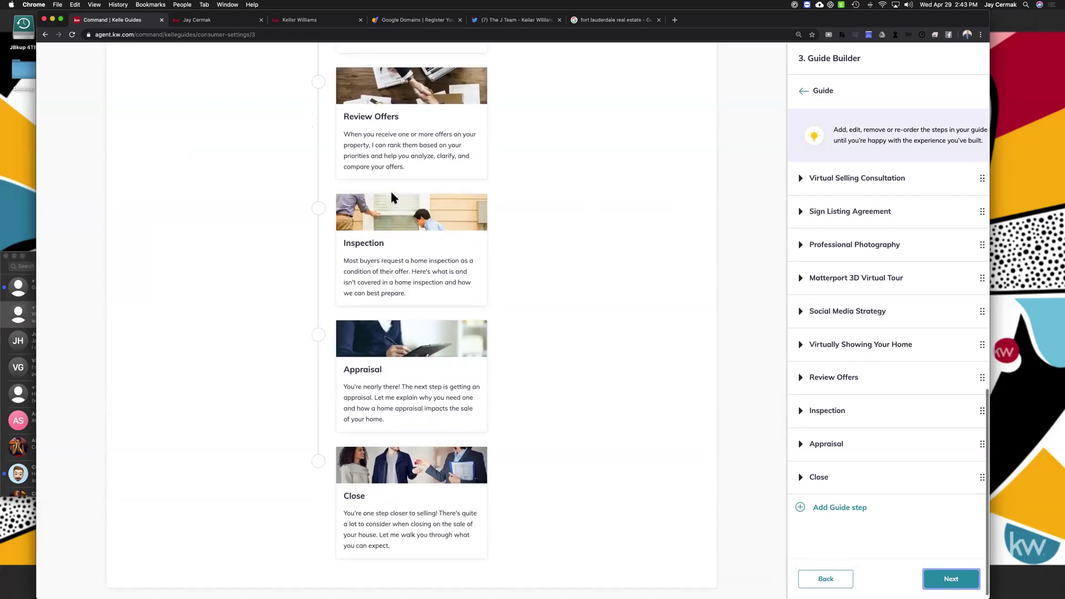
{"action": "scroll", "coordinate": [392, 199], "scroll_direction": "up", "scroll_amount": 18}
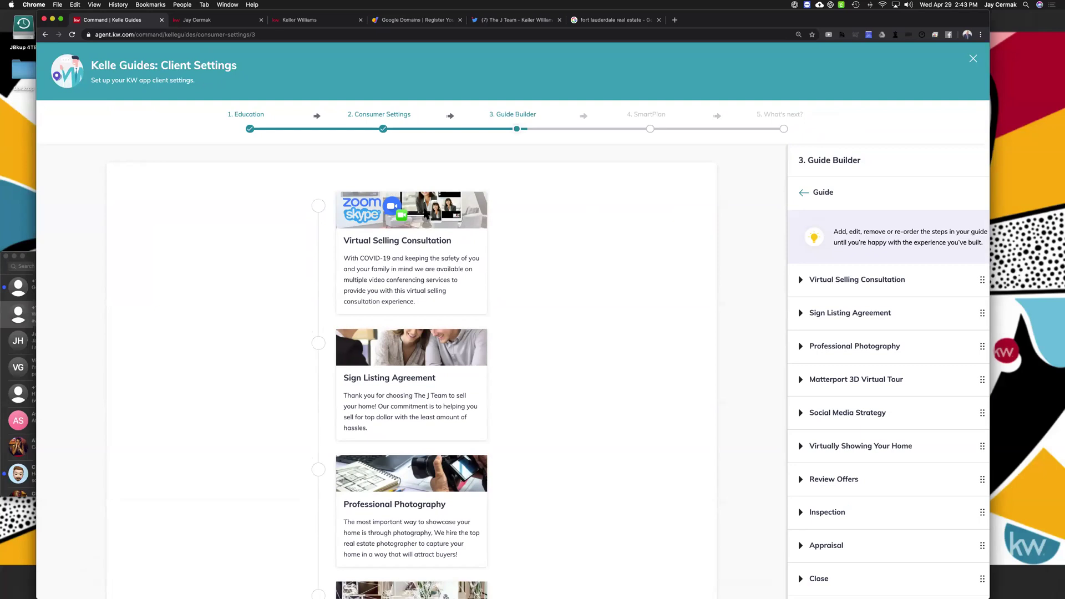
{"action": "scroll", "coordinate": [436, 255], "scroll_direction": "down", "scroll_amount": 3}
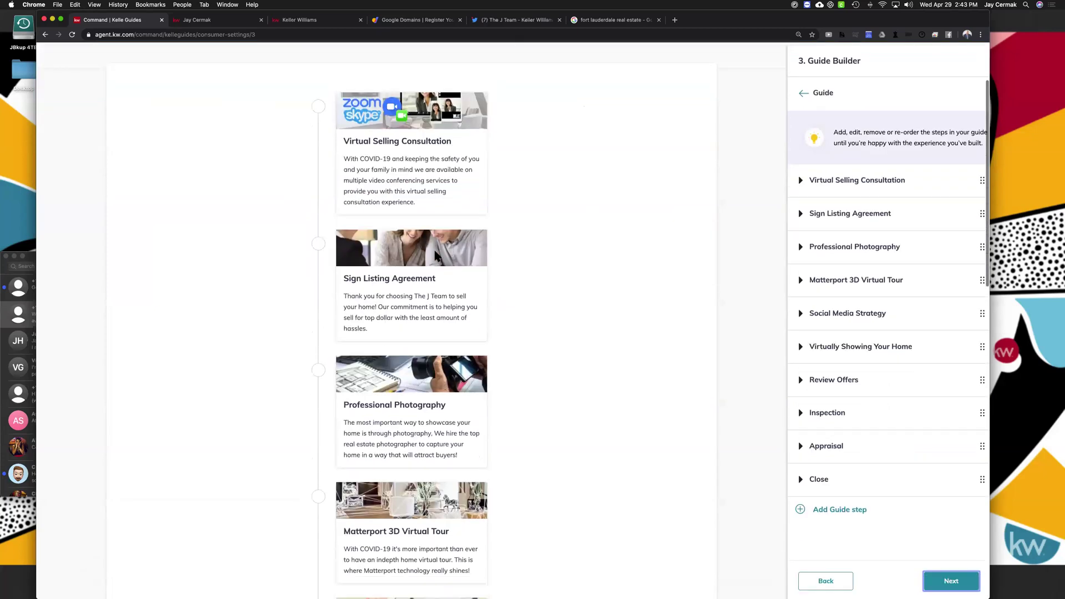
{"action": "scroll", "coordinate": [435, 164], "scroll_direction": "down", "scroll_amount": 1}
{"action": "scroll", "coordinate": [428, 257], "scroll_direction": "down", "scroll_amount": 3}
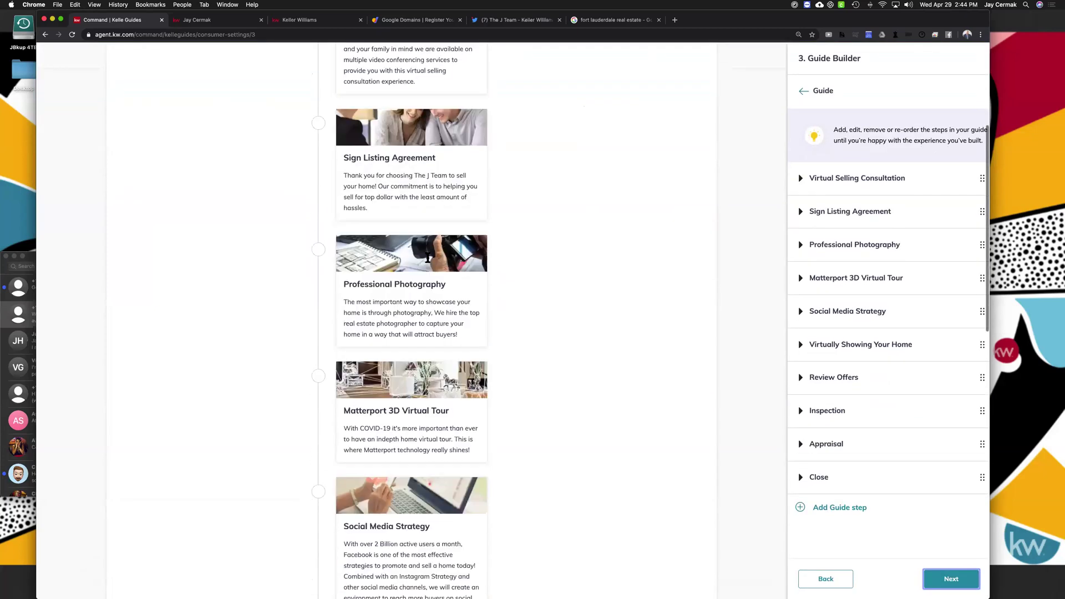
{"action": "scroll", "coordinate": [473, 259], "scroll_direction": "down", "scroll_amount": 1}
{"action": "scroll", "coordinate": [473, 260], "scroll_direction": "down", "scroll_amount": 6}
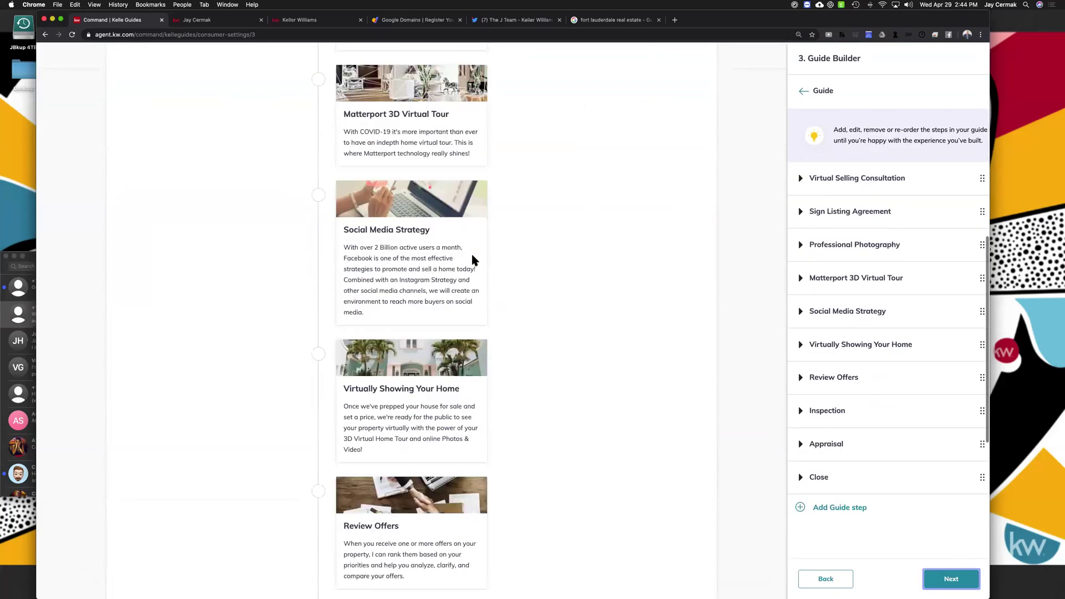
{"action": "scroll", "coordinate": [475, 260], "scroll_direction": "up", "scroll_amount": 5}
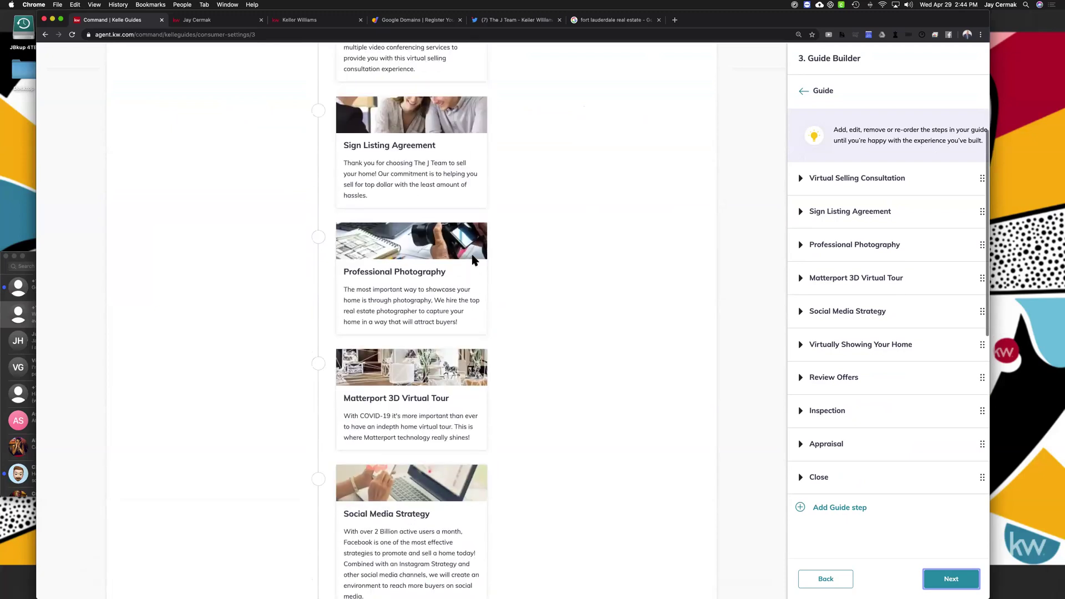
{"action": "scroll", "coordinate": [475, 259], "scroll_direction": "up", "scroll_amount": 3}
{"action": "scroll", "coordinate": [430, 221], "scroll_direction": "down", "scroll_amount": 4}
{"action": "scroll", "coordinate": [430, 220], "scroll_direction": "down", "scroll_amount": 7}
{"action": "scroll", "coordinate": [430, 221], "scroll_direction": "down", "scroll_amount": 2}
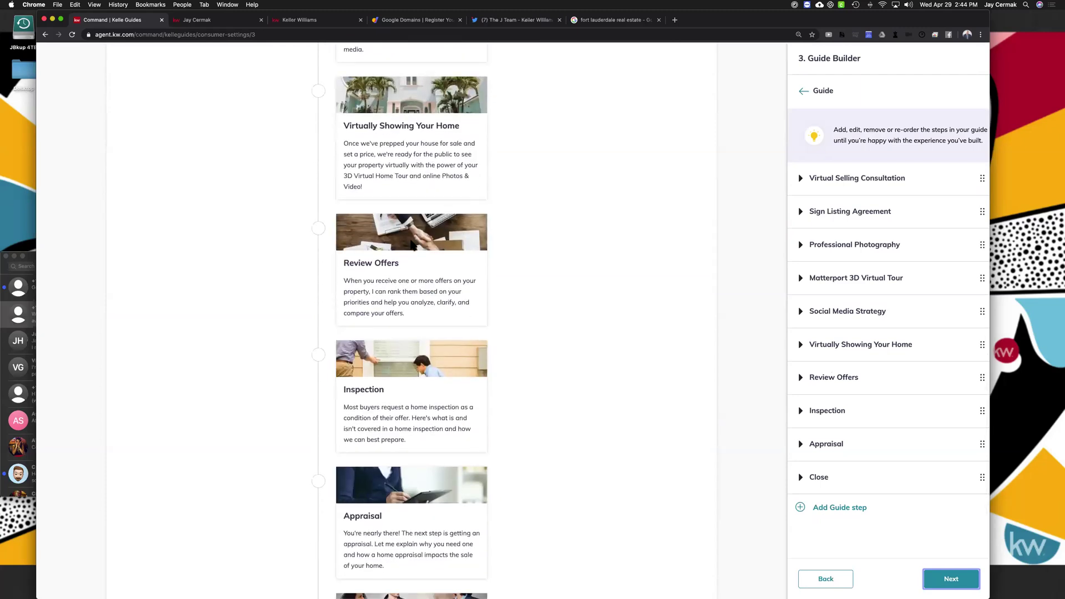
{"action": "scroll", "coordinate": [404, 360], "scroll_direction": "down", "scroll_amount": 2}
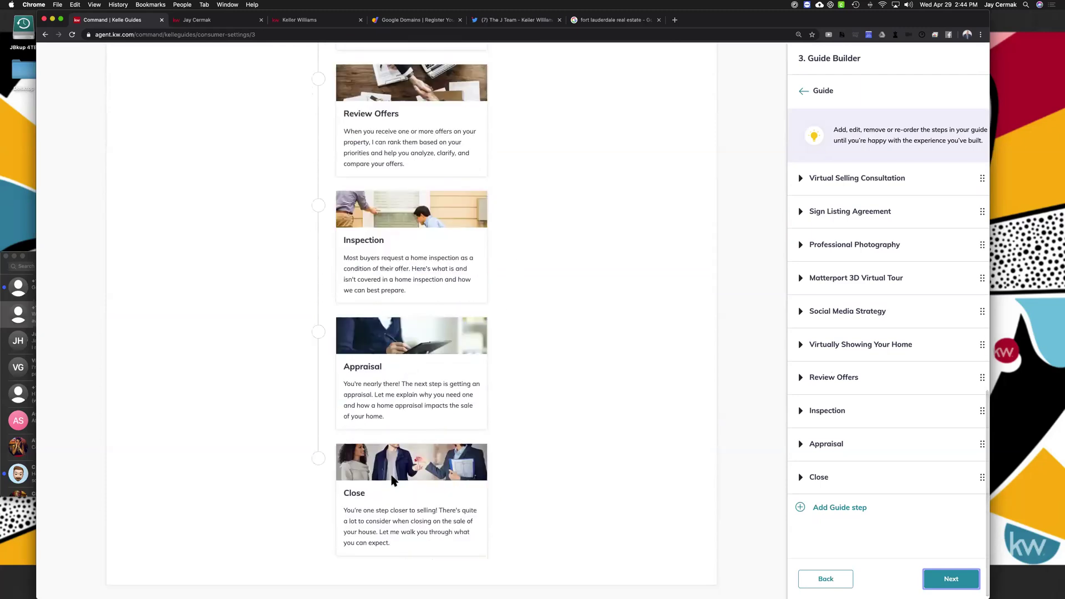
{"action": "scroll", "coordinate": [402, 321], "scroll_direction": "up", "scroll_amount": 3}
{"action": "scroll", "coordinate": [401, 321], "scroll_direction": "up", "scroll_amount": 1}
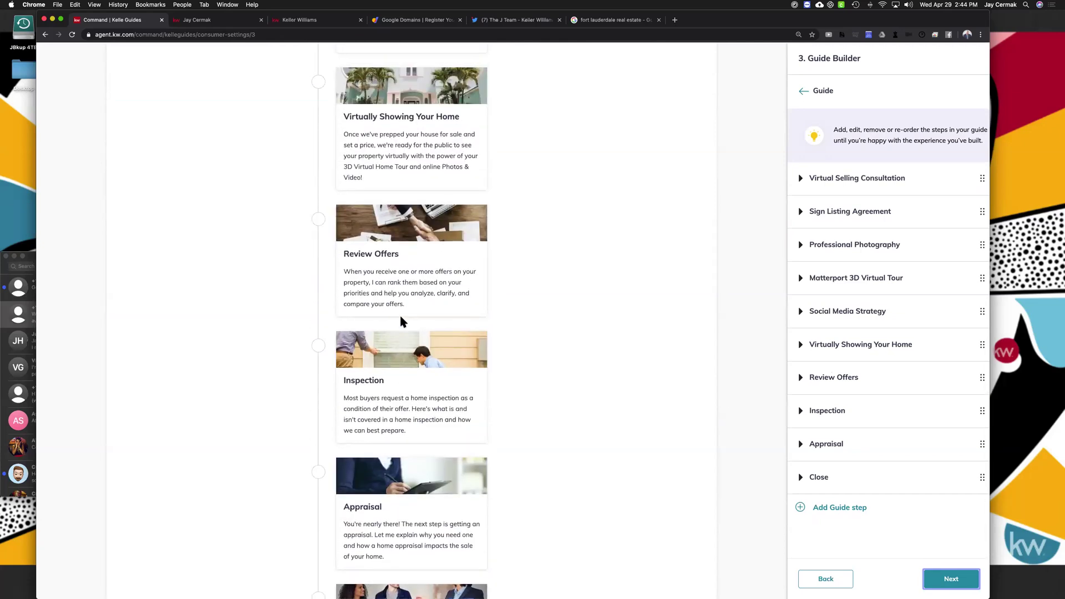
{"action": "scroll", "coordinate": [403, 322], "scroll_direction": "up", "scroll_amount": 1}
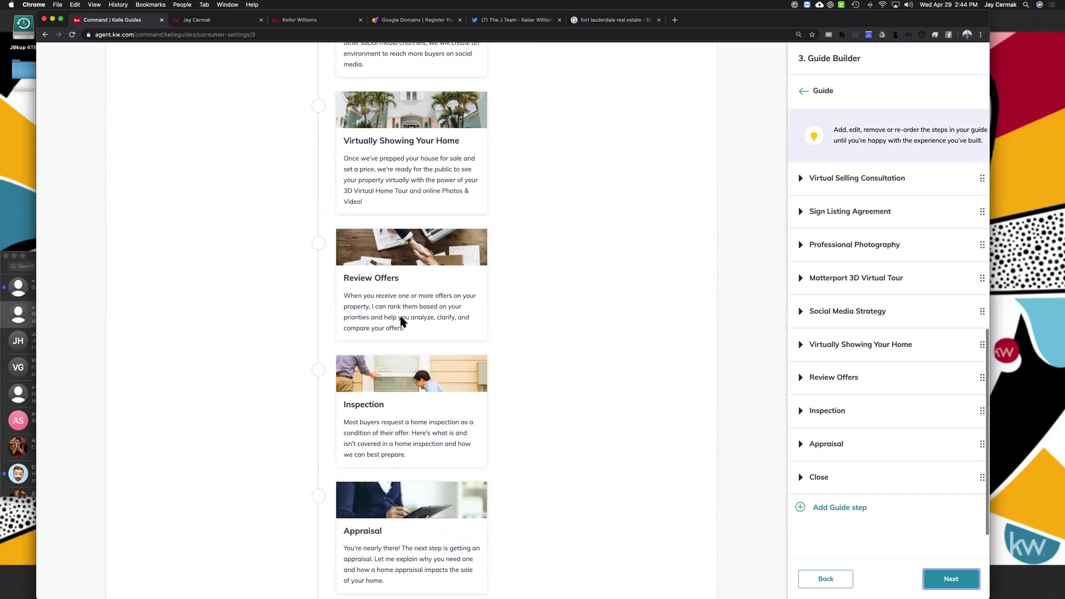
{"action": "scroll", "coordinate": [402, 322], "scroll_direction": "up", "scroll_amount": 3}
{"action": "scroll", "coordinate": [403, 322], "scroll_direction": "up", "scroll_amount": 4}
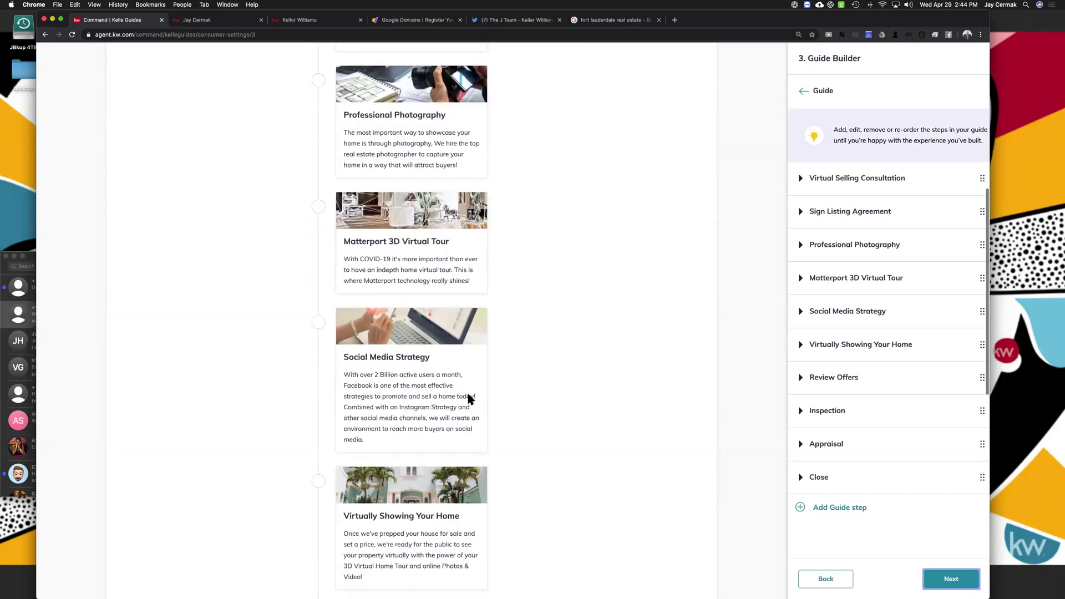
{"action": "scroll", "coordinate": [447, 363], "scroll_direction": "up", "scroll_amount": 2}
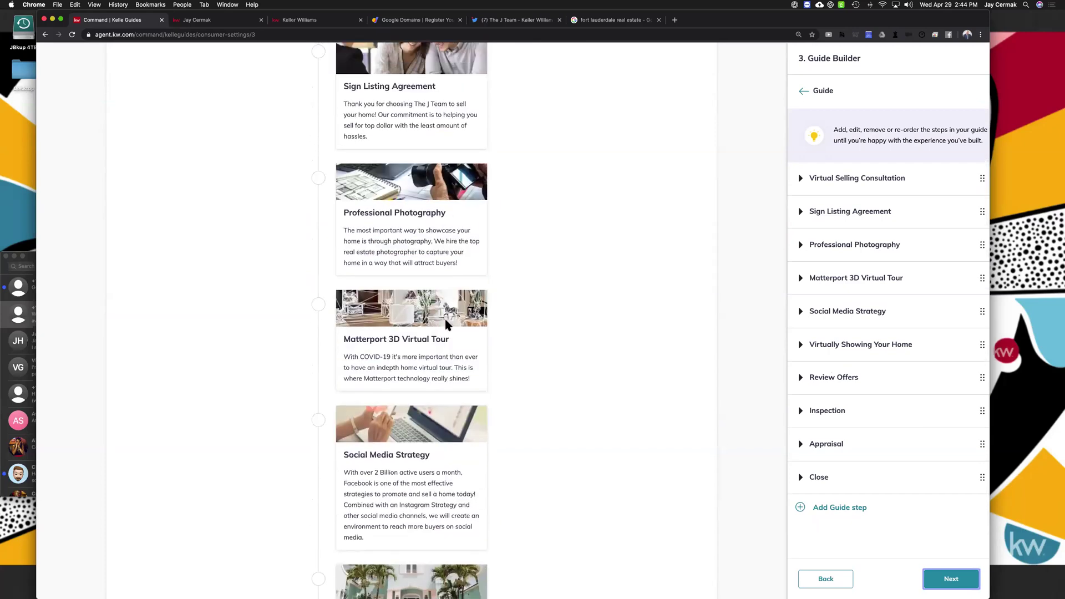
{"action": "scroll", "coordinate": [438, 344], "scroll_direction": "up", "scroll_amount": 1}
{"action": "scroll", "coordinate": [439, 345], "scroll_direction": "up", "scroll_amount": 4}
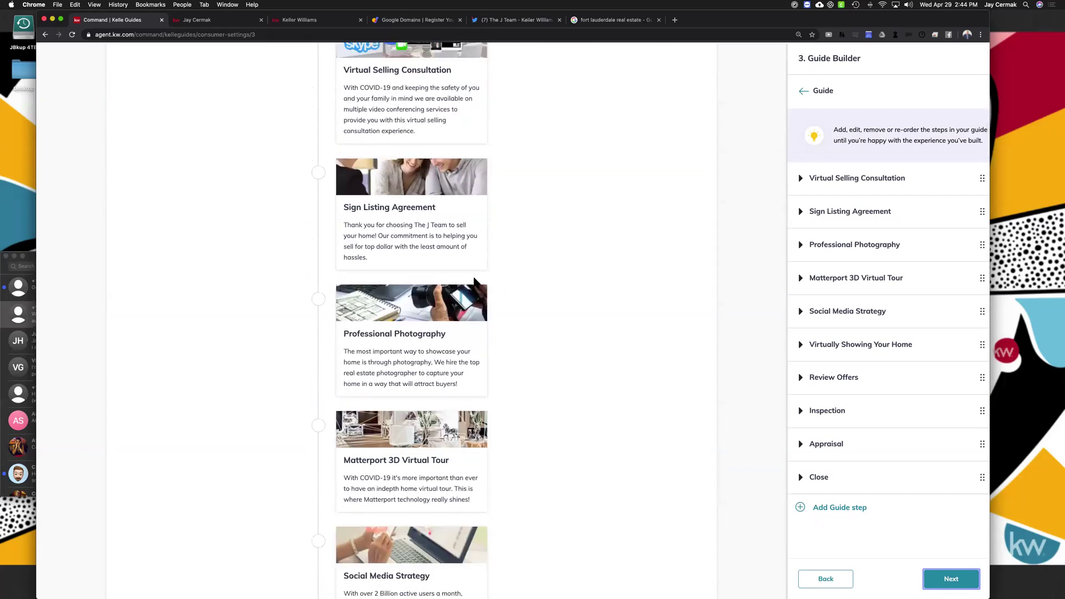
{"action": "scroll", "coordinate": [393, 284], "scroll_direction": "up", "scroll_amount": 1}
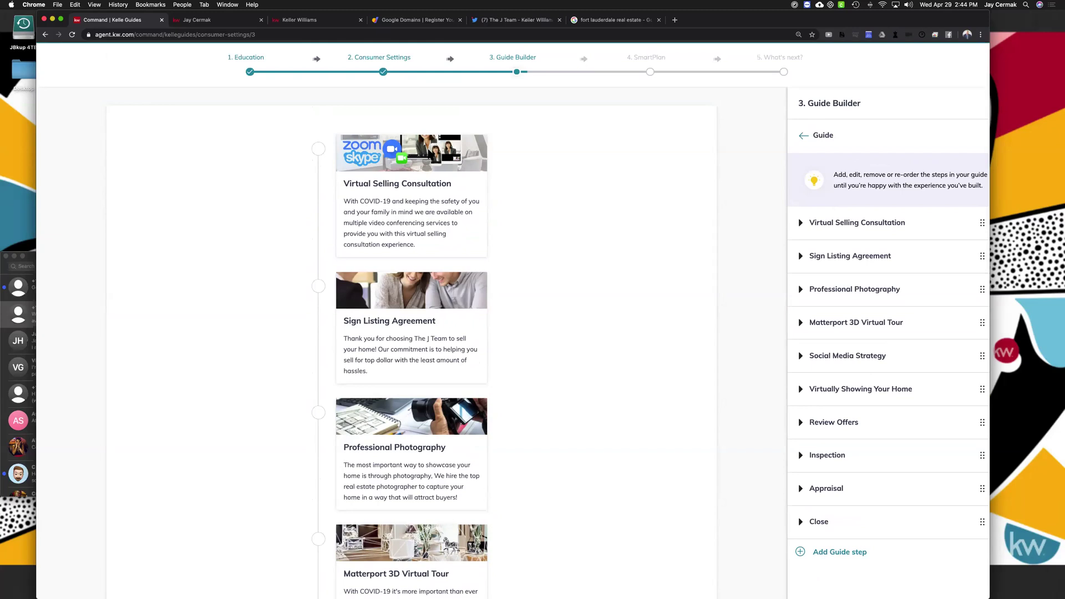
{"action": "scroll", "coordinate": [833, 306], "scroll_direction": "down", "scroll_amount": 2}
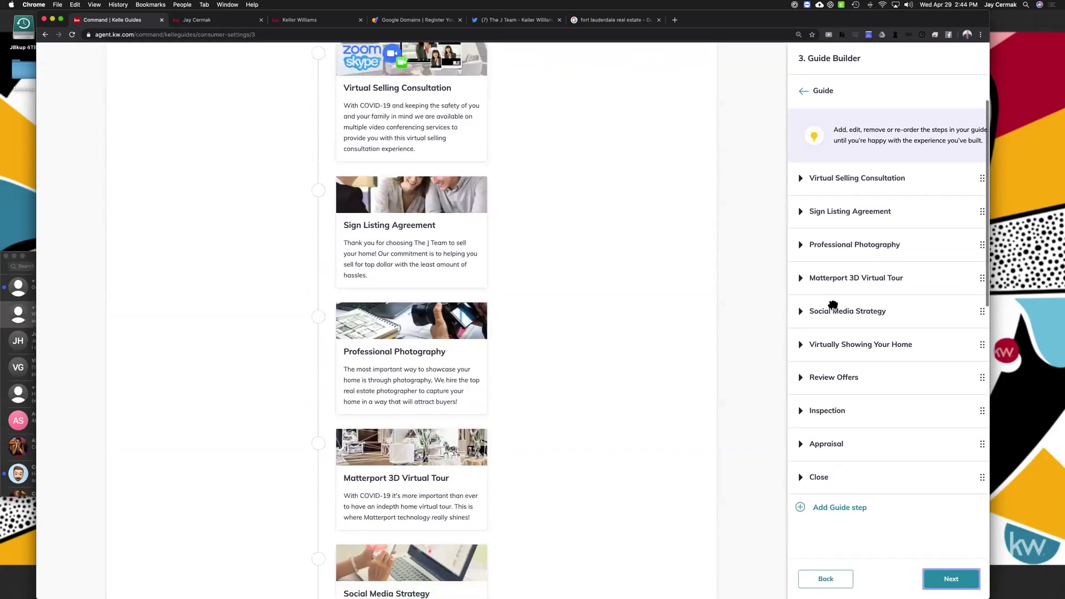
{"action": "scroll", "coordinate": [833, 305], "scroll_direction": "up", "scroll_amount": 3}
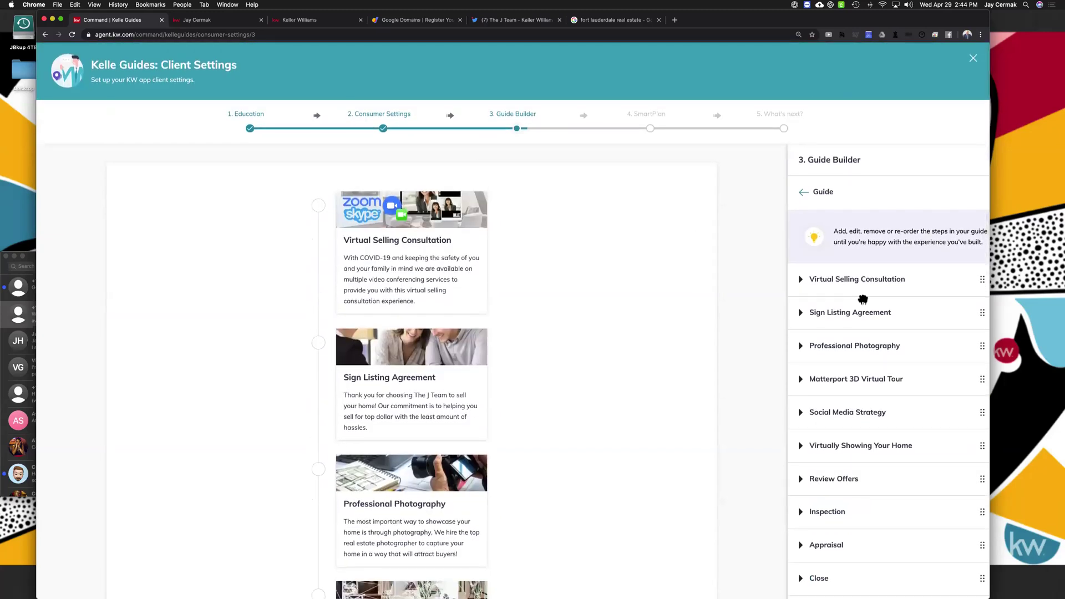
{"action": "scroll", "coordinate": [863, 299], "scroll_direction": "down", "scroll_amount": 4}
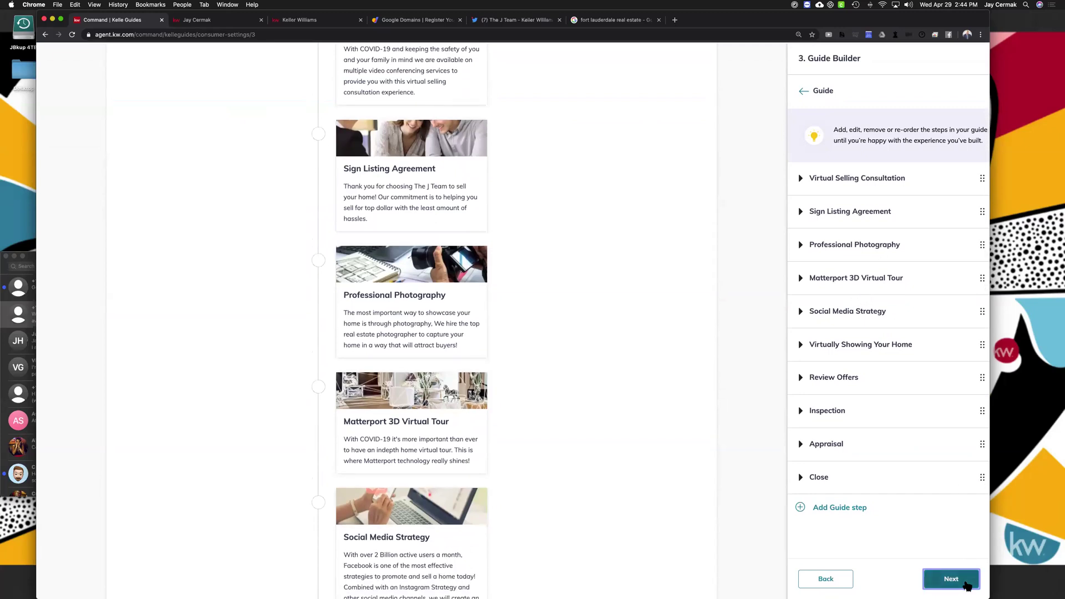
{"action": "left_click", "coordinate": [966, 584]}
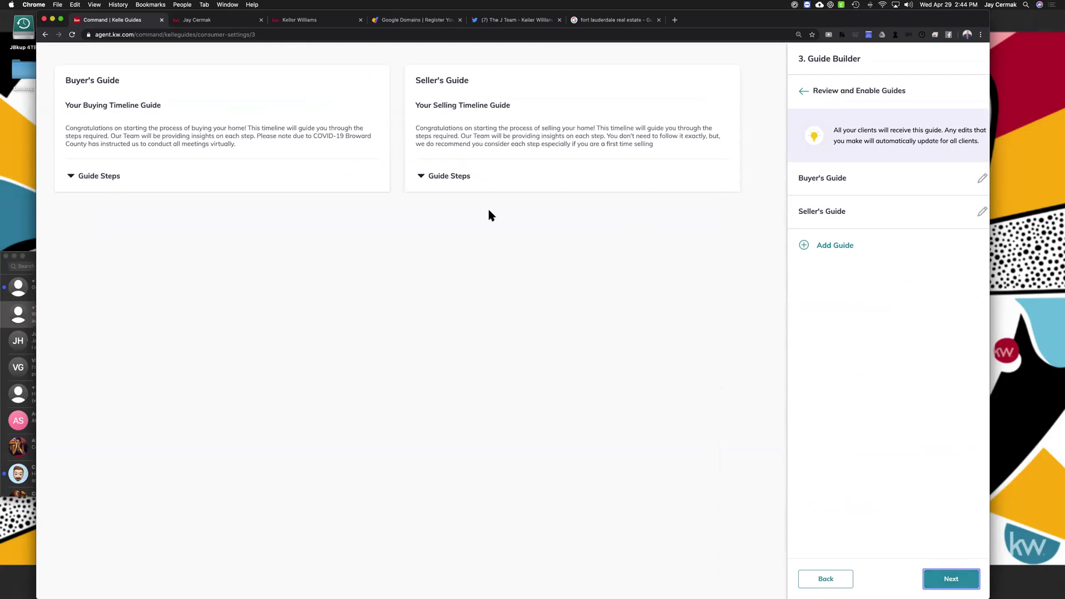
Attempt a third guide (limit is two), then save both guides and continue to SmartPlan
{"action": "left_click", "coordinate": [849, 246]}
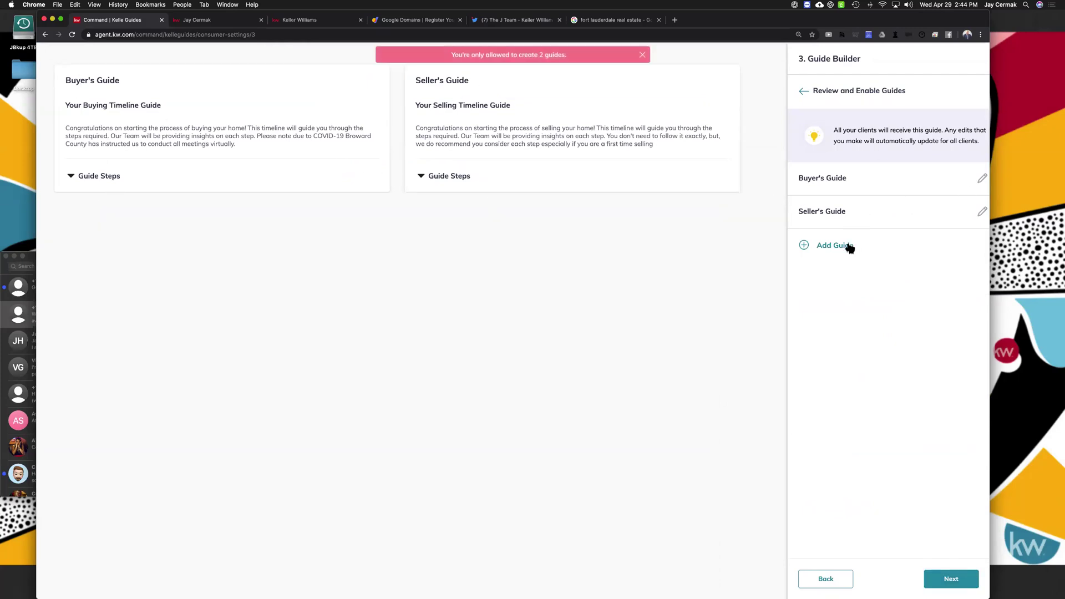
{"action": "triple_click", "coordinate": [849, 246]}
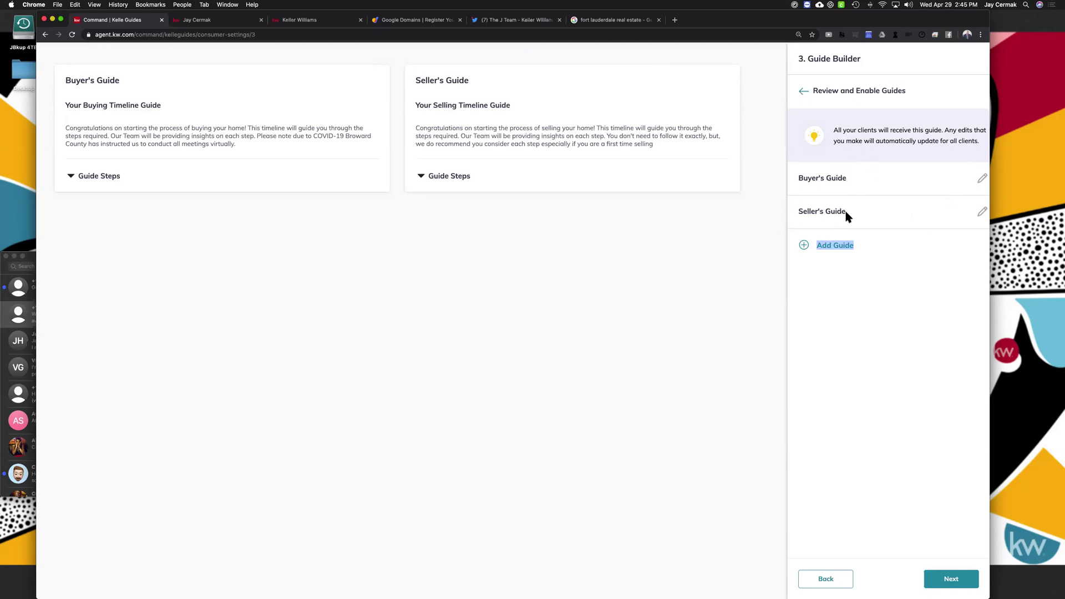
{"action": "left_click", "coordinate": [947, 577]}
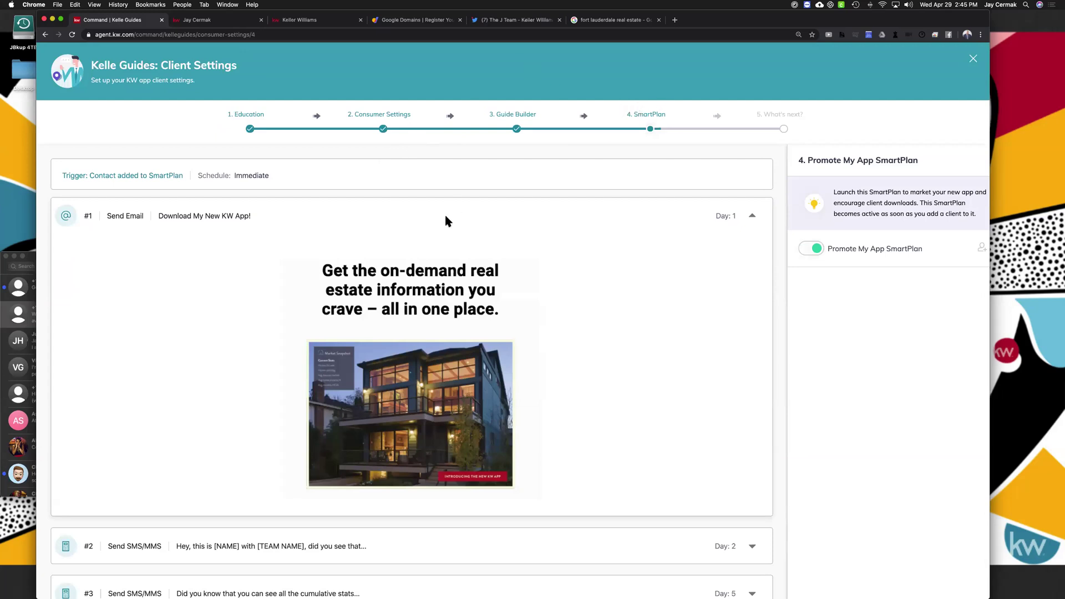
{"action": "scroll", "coordinate": [444, 213], "scroll_direction": "down", "scroll_amount": 2}
{"action": "scroll", "coordinate": [547, 171], "scroll_direction": "up", "scroll_amount": 3}
{"action": "scroll", "coordinate": [818, 253], "scroll_direction": "down", "scroll_amount": 3}
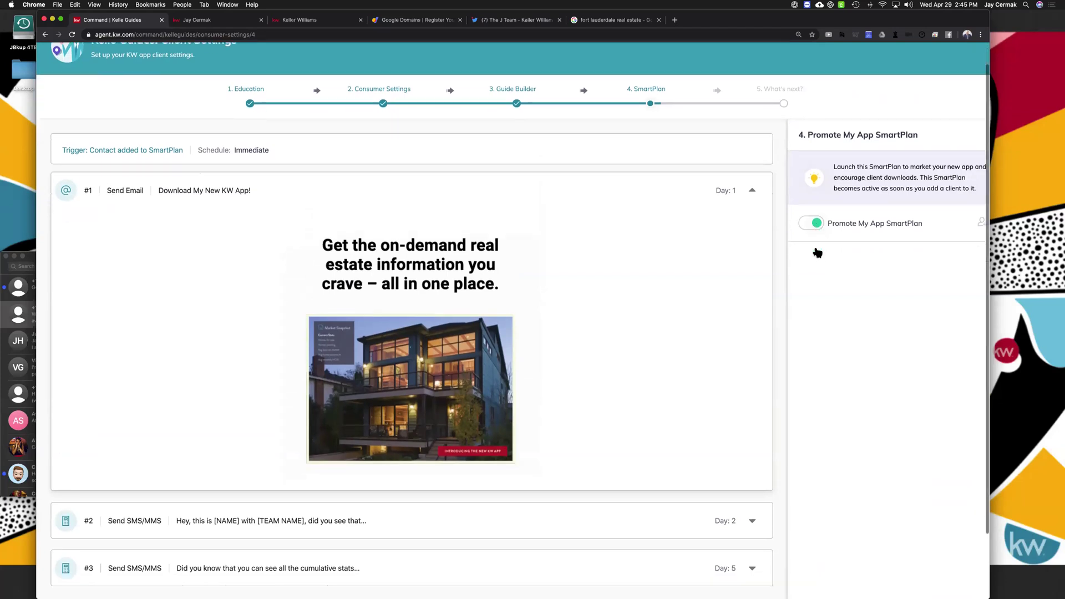
{"action": "right_click", "coordinate": [817, 248]}
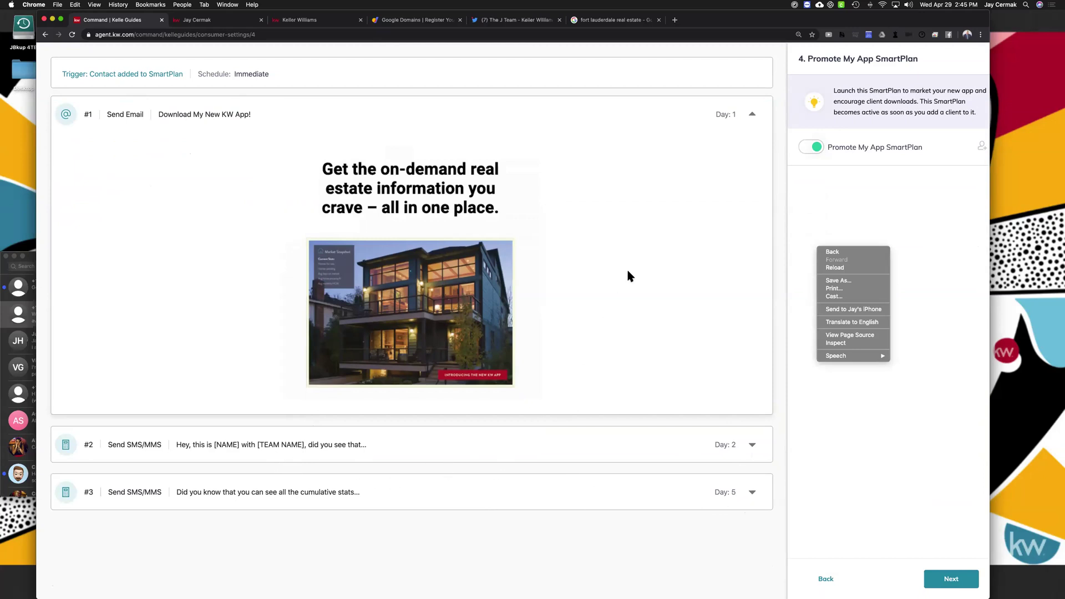
{"action": "left_click", "coordinate": [821, 215]}
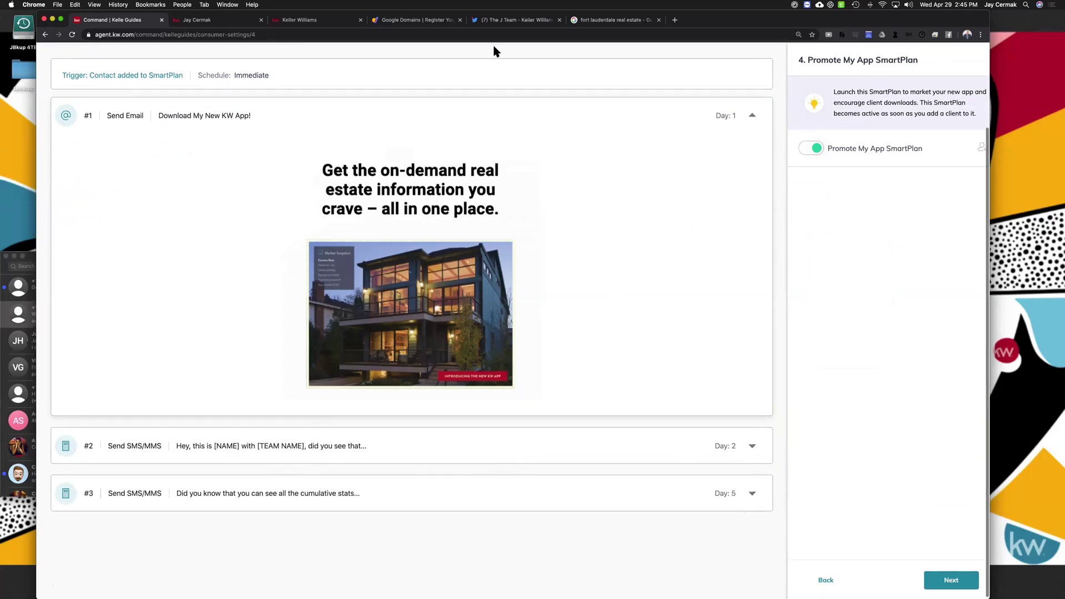
{"action": "scroll", "coordinate": [492, 43], "scroll_direction": "up", "scroll_amount": 3}
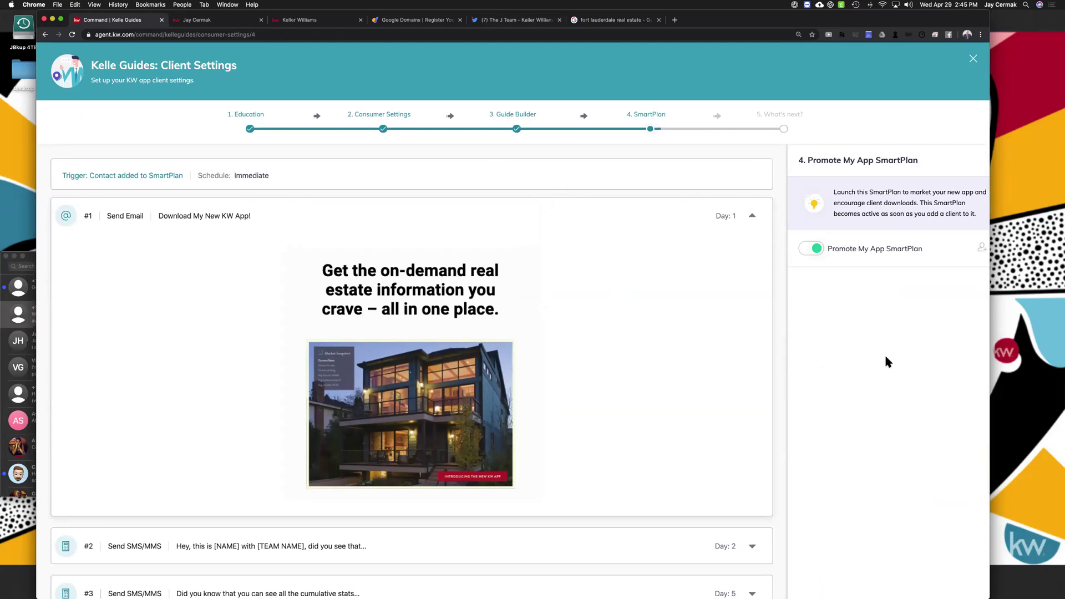
{"action": "scroll", "coordinate": [885, 354], "scroll_direction": "down", "scroll_amount": 2}
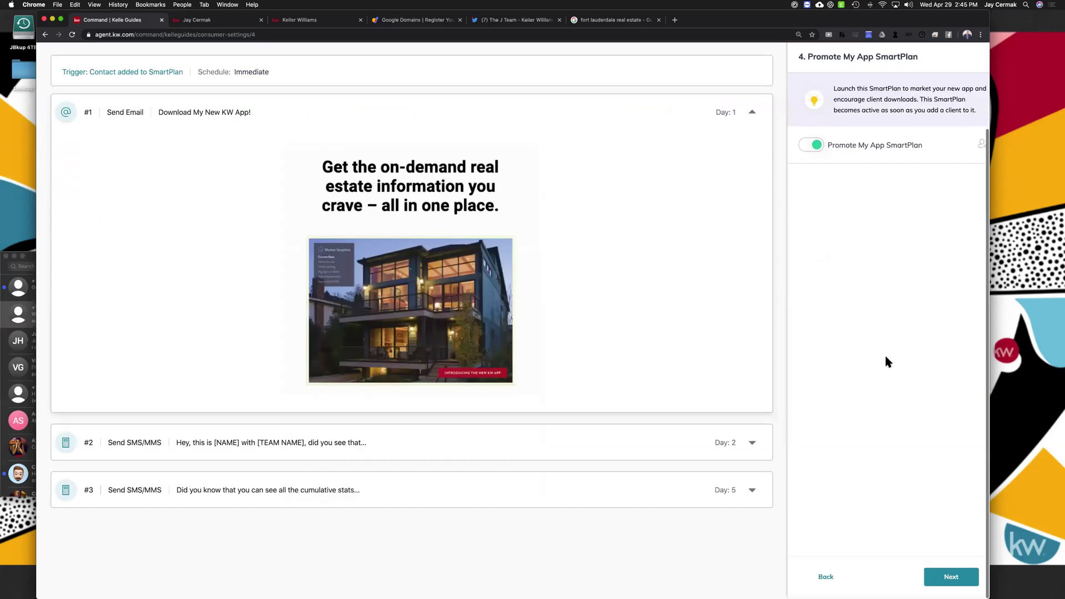
Finish the Kelle Guides client settings with Promote My App SmartPlan on, then close the wizard
{"action": "left_click", "coordinate": [942, 575]}
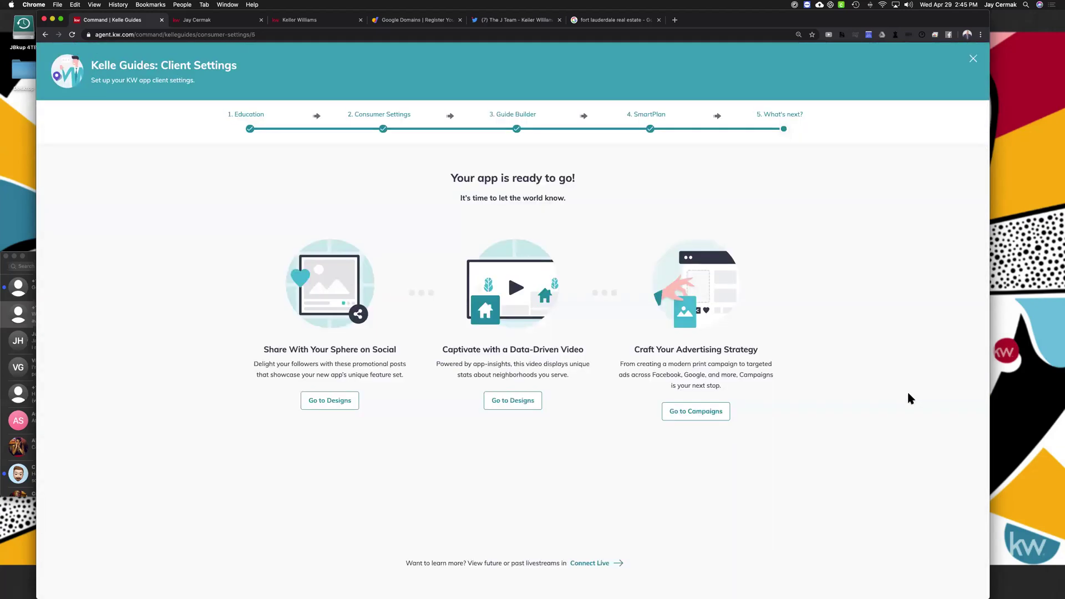
{"action": "left_click_drag", "start_coordinate": [427, 174], "coordinate": [731, 179]}
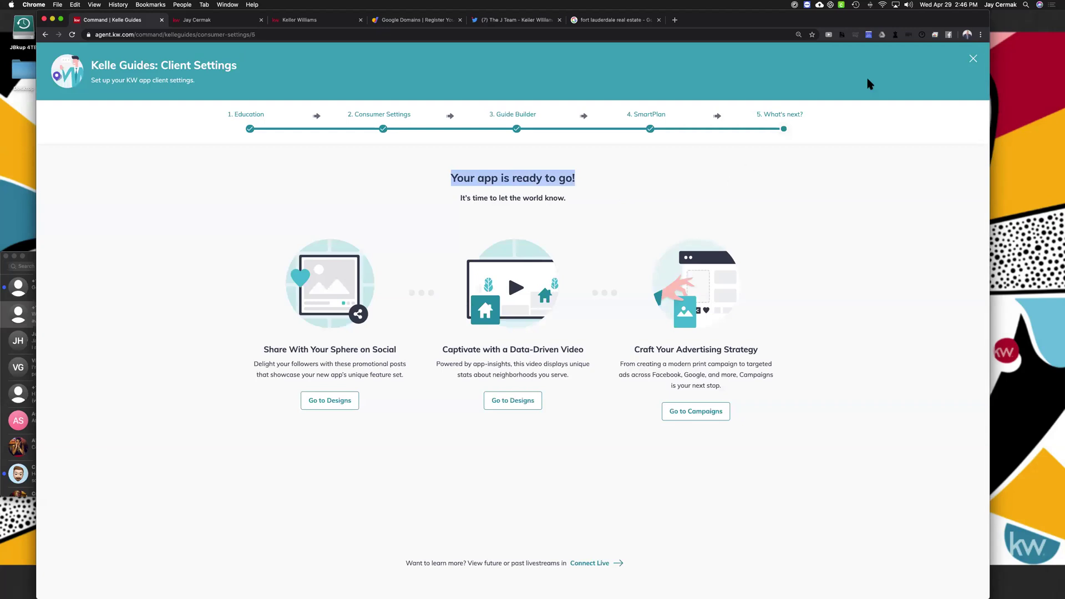
{"action": "left_click", "coordinate": [975, 65]}
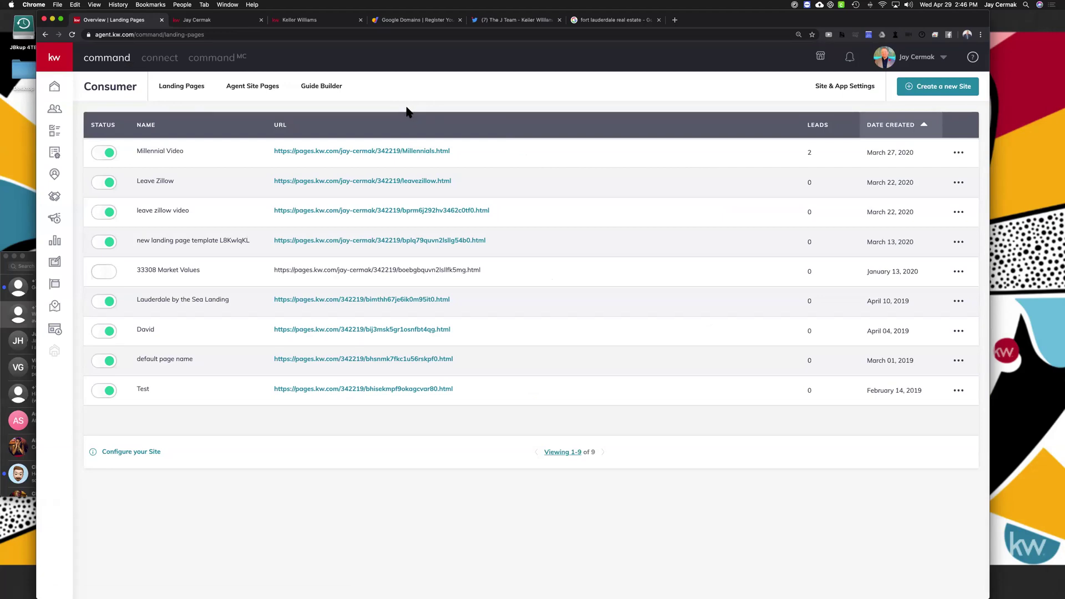
Show the Guide Builder list with the Buyer's Guide (11 steps) and Seller's Guide (10 steps)
{"action": "left_click", "coordinate": [323, 86]}
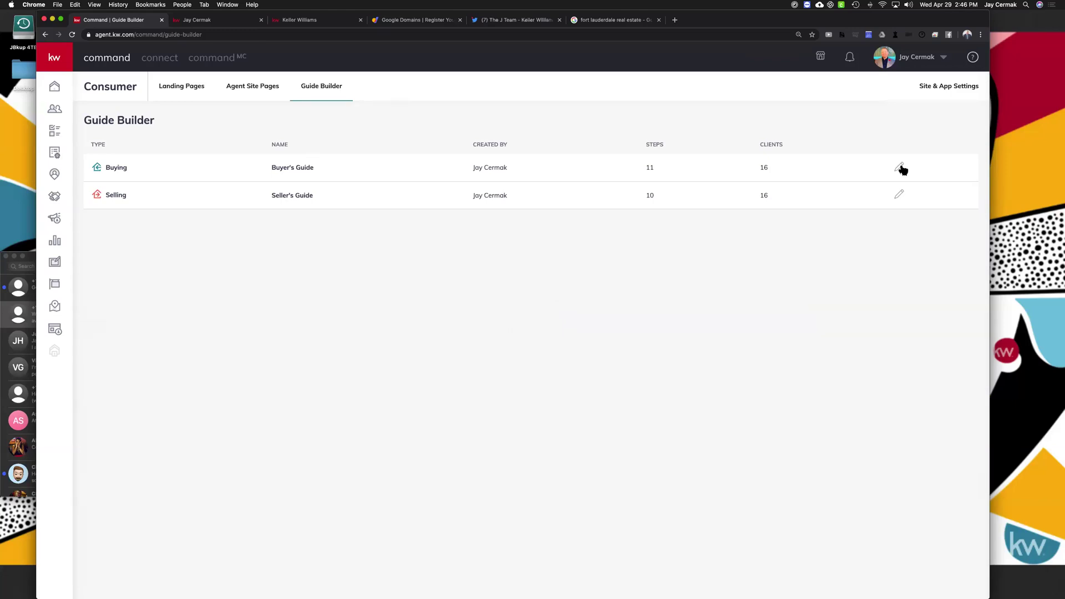
{"action": "left_click", "coordinate": [675, 20]}
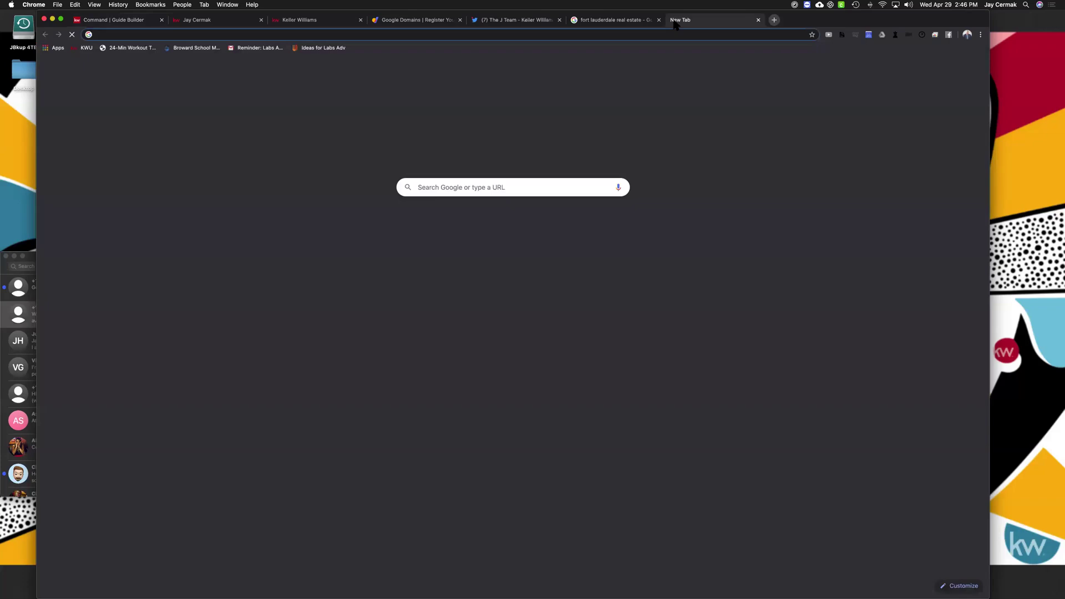
{"action": "type", "text": "jaycermak.com"}
{"action": "key", "text": "Return"}
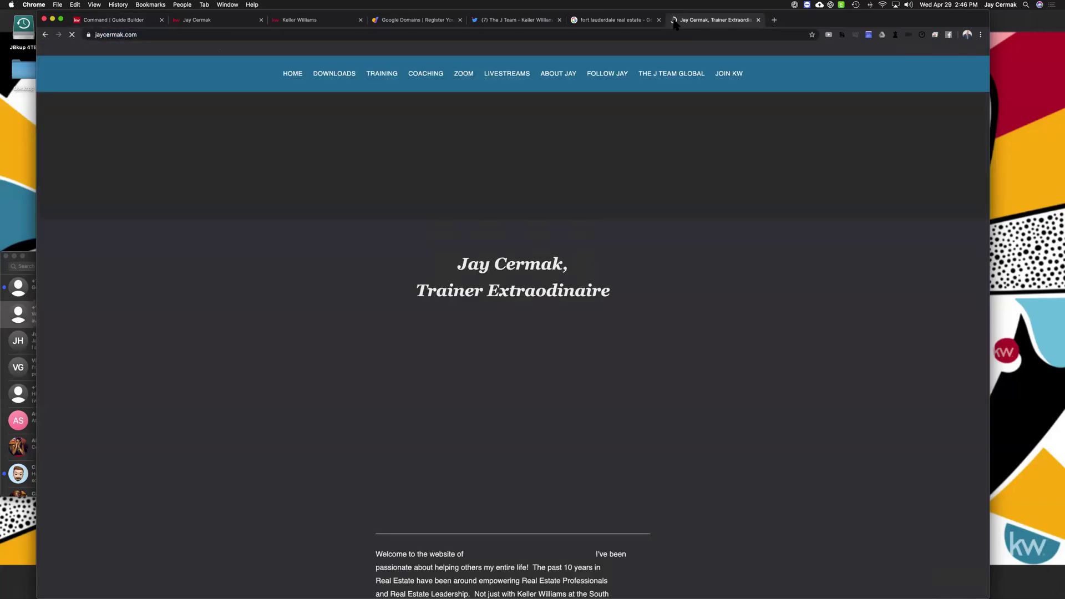
{"action": "left_click", "coordinate": [320, 77]}
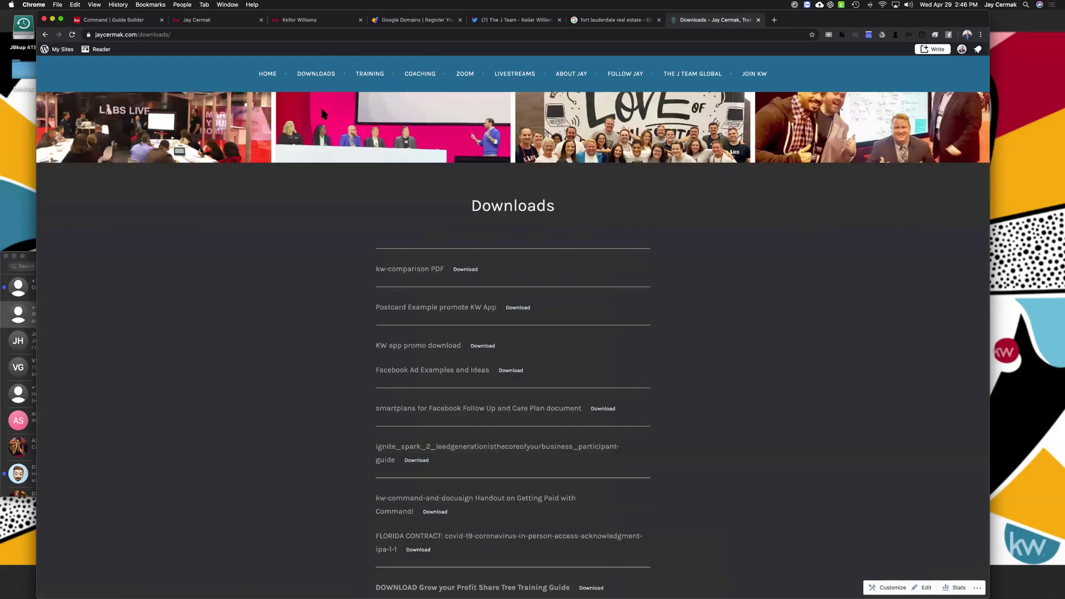
{"action": "scroll", "coordinate": [514, 288], "scroll_direction": "down", "scroll_amount": 2}
{"action": "scroll", "coordinate": [515, 290], "scroll_direction": "down", "scroll_amount": 10}
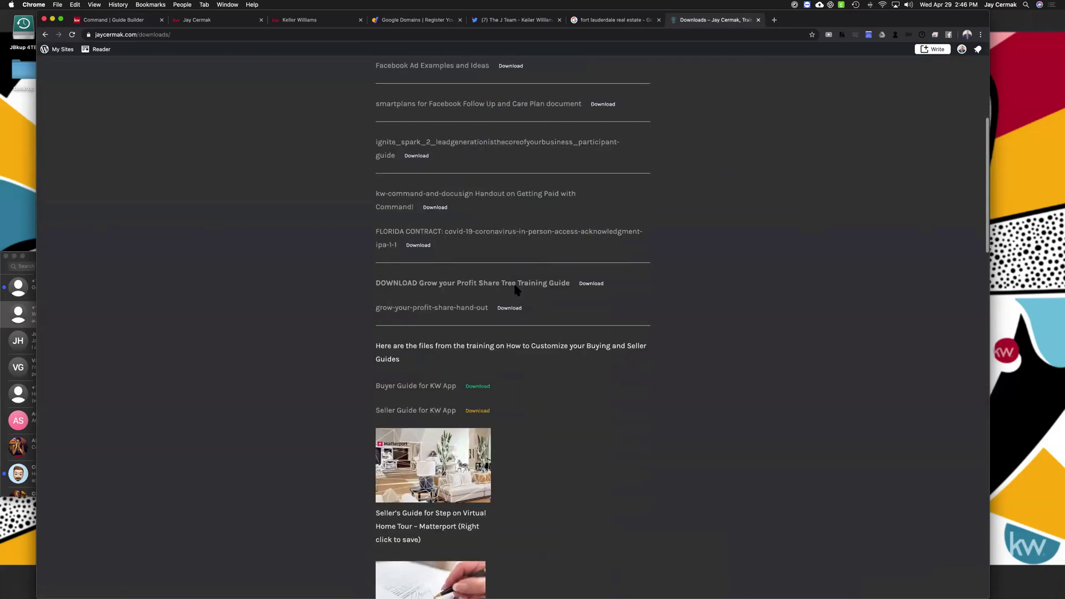
{"action": "scroll", "coordinate": [402, 202], "scroll_direction": "down", "scroll_amount": 1}
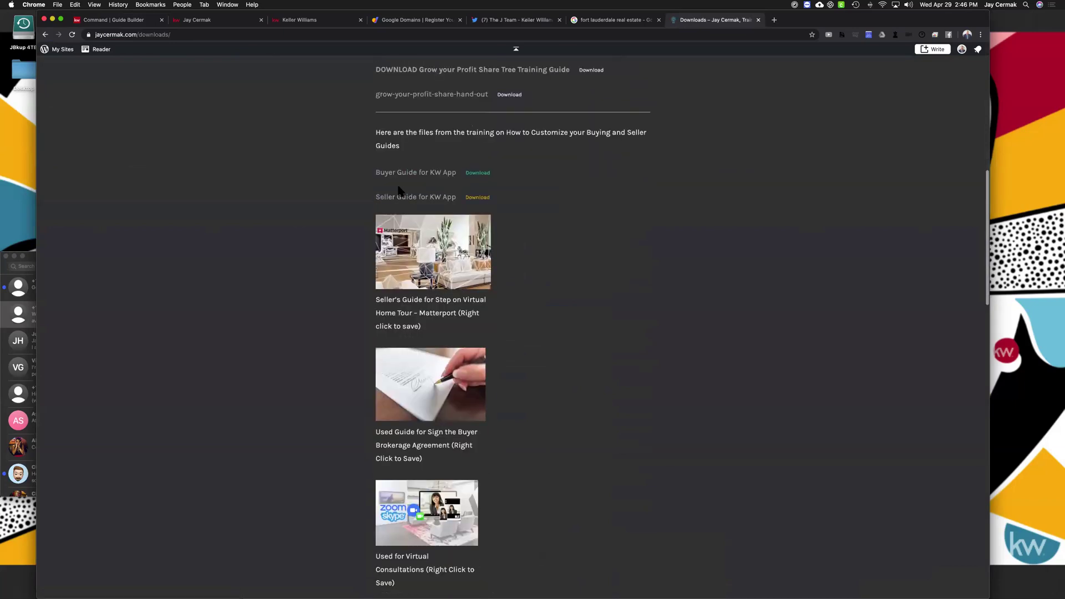
{"action": "left_click_drag", "start_coordinate": [375, 133], "coordinate": [507, 372]}
{"action": "scroll", "coordinate": [505, 364], "scroll_direction": "down", "scroll_amount": 3}
{"action": "scroll", "coordinate": [507, 369], "scroll_direction": "down", "scroll_amount": 6}
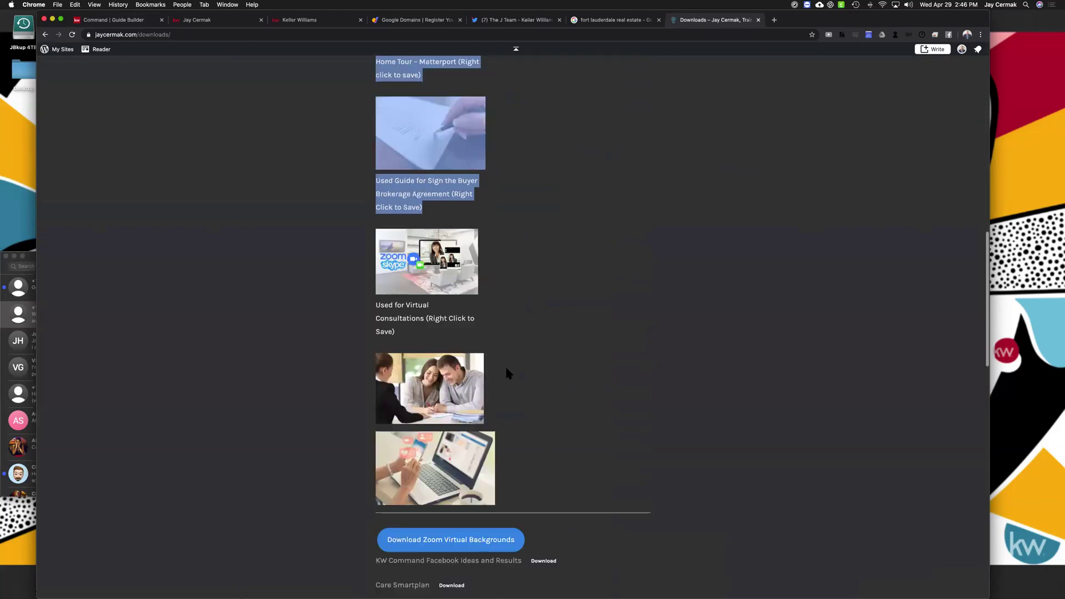
{"action": "scroll", "coordinate": [507, 369], "scroll_direction": "up", "scroll_amount": 1}
{"action": "scroll", "coordinate": [507, 371], "scroll_direction": "down", "scroll_amount": 1}
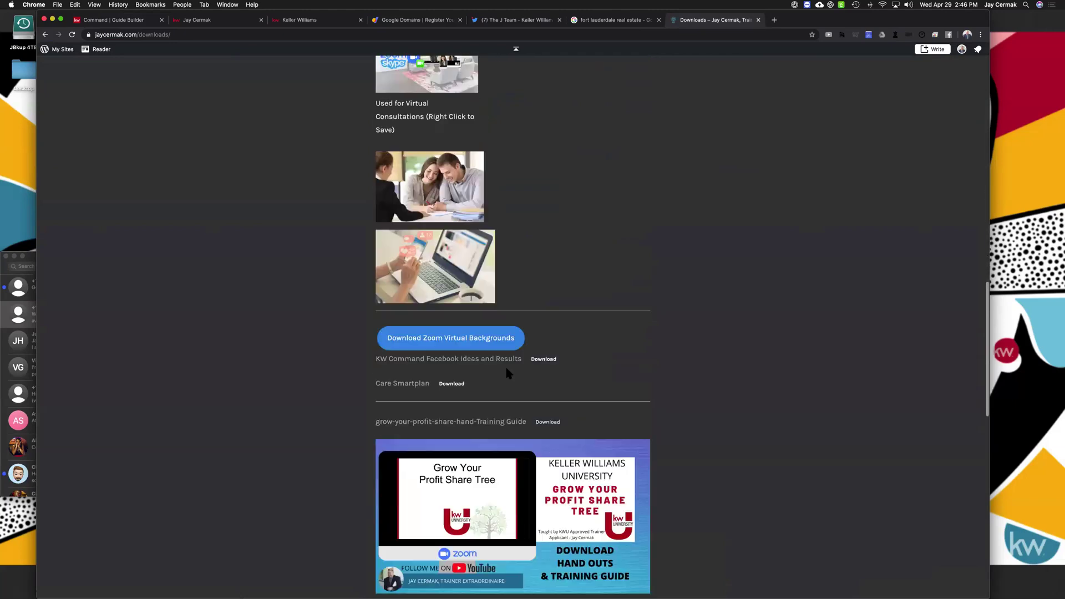
{"action": "scroll", "coordinate": [506, 371], "scroll_direction": "up", "scroll_amount": 4}
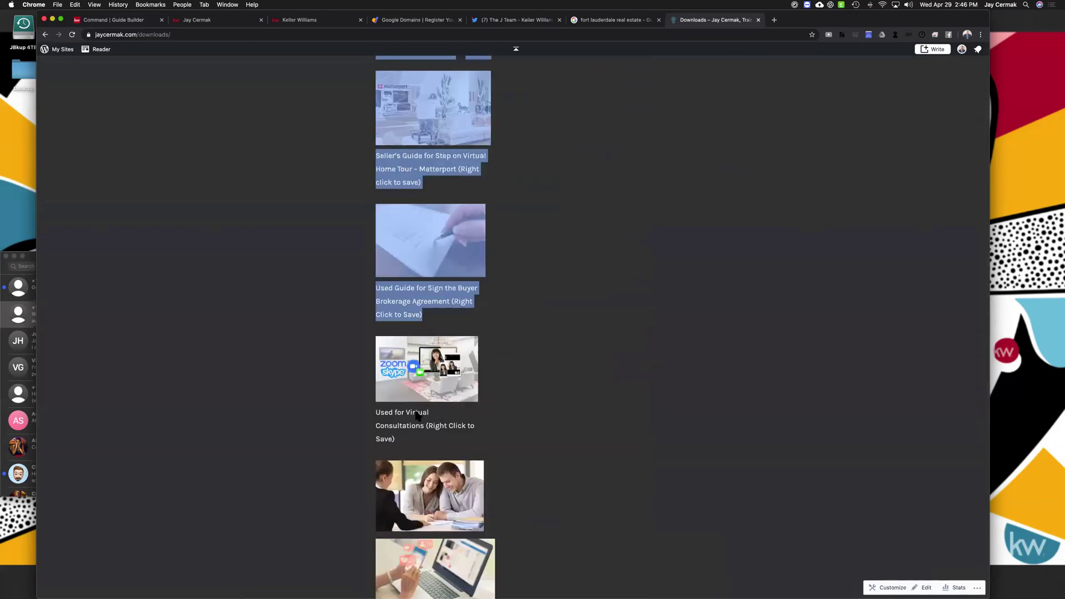
{"action": "scroll", "coordinate": [444, 380], "scroll_direction": "up", "scroll_amount": 3}
{"action": "left_click", "coordinate": [452, 177]}
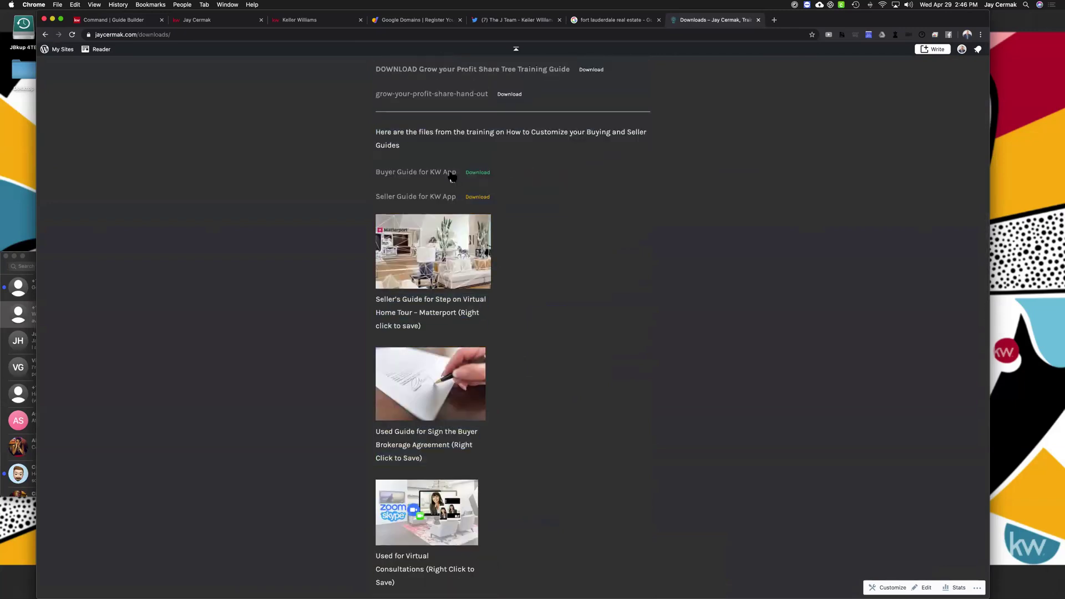
{"action": "left_click", "coordinate": [482, 174]}
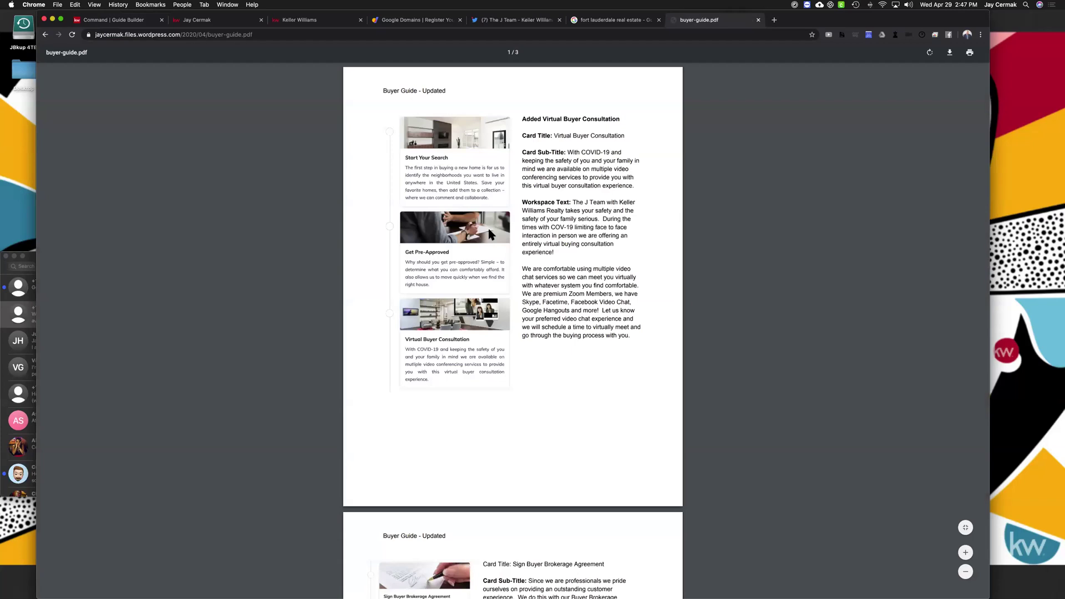
{"action": "scroll", "coordinate": [490, 233], "scroll_direction": "down", "scroll_amount": 12}
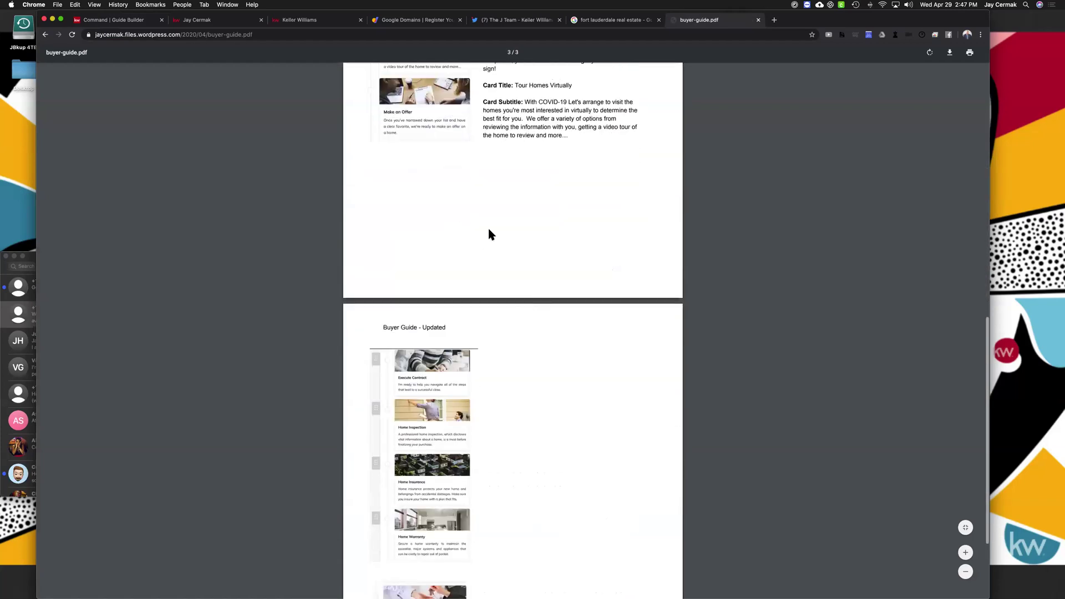
{"action": "scroll", "coordinate": [490, 233], "scroll_direction": "down", "scroll_amount": 5}
{"action": "scroll", "coordinate": [490, 233], "scroll_direction": "up", "scroll_amount": 4}
{"action": "scroll", "coordinate": [489, 233], "scroll_direction": "up", "scroll_amount": 10}
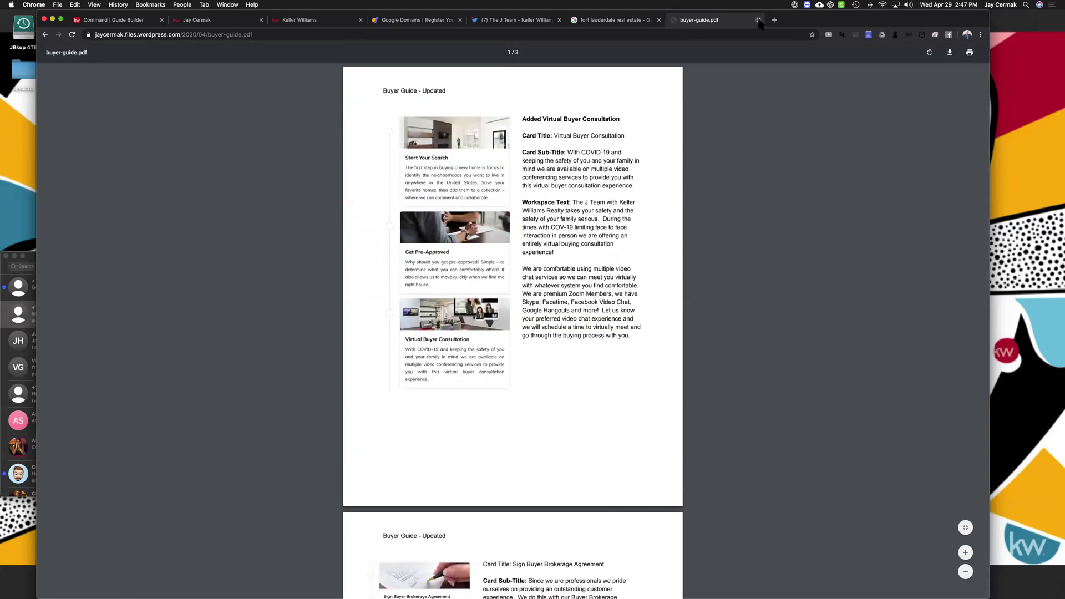
{"action": "left_click", "coordinate": [757, 20]}
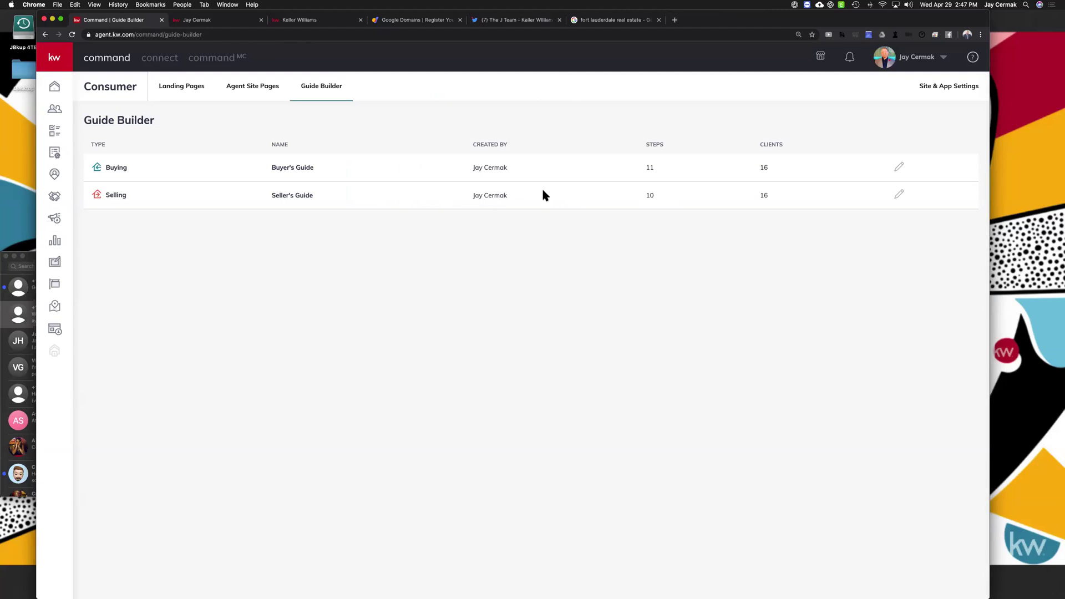
Open the URLs tab of Site & App Settings and copy the App URL to the clipboard
{"action": "left_click", "coordinate": [956, 89]}
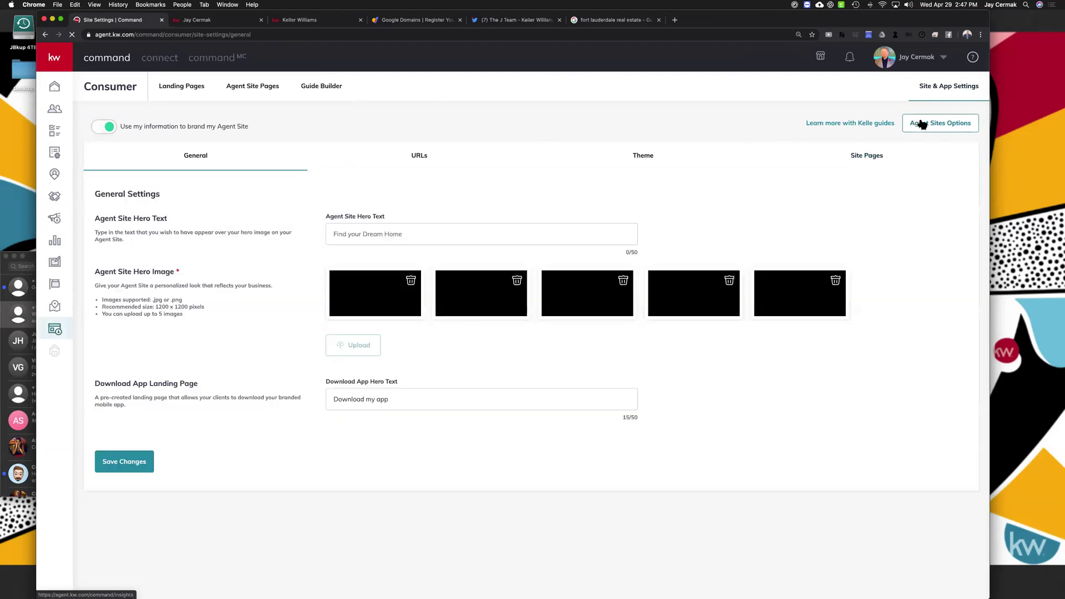
{"action": "left_click", "coordinate": [421, 161]}
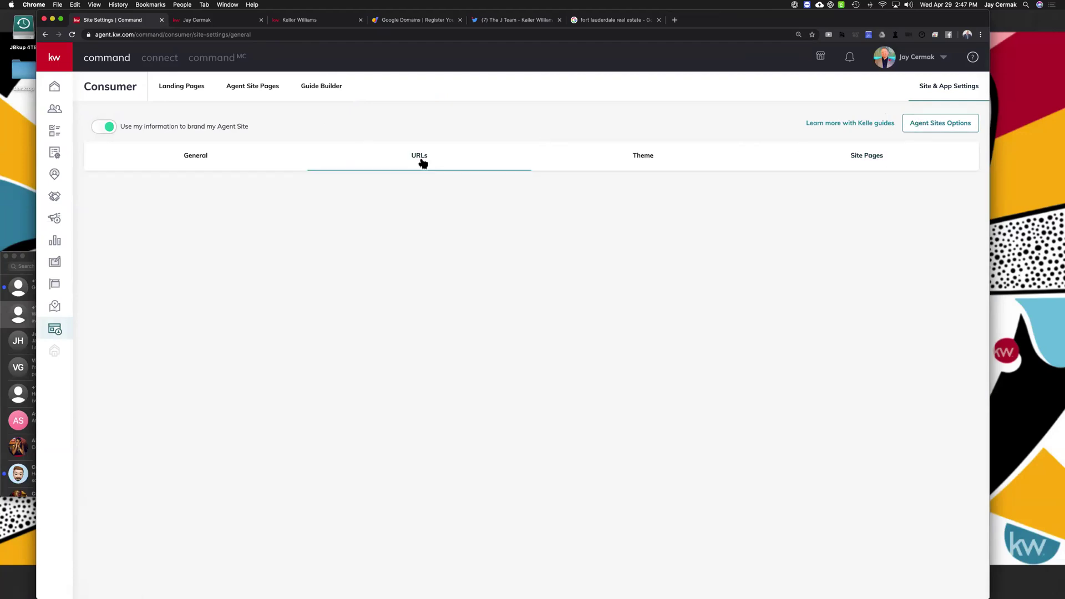
{"action": "left_click_drag", "start_coordinate": [431, 328], "coordinate": [334, 328]}
{"action": "left_click", "coordinate": [329, 330]}
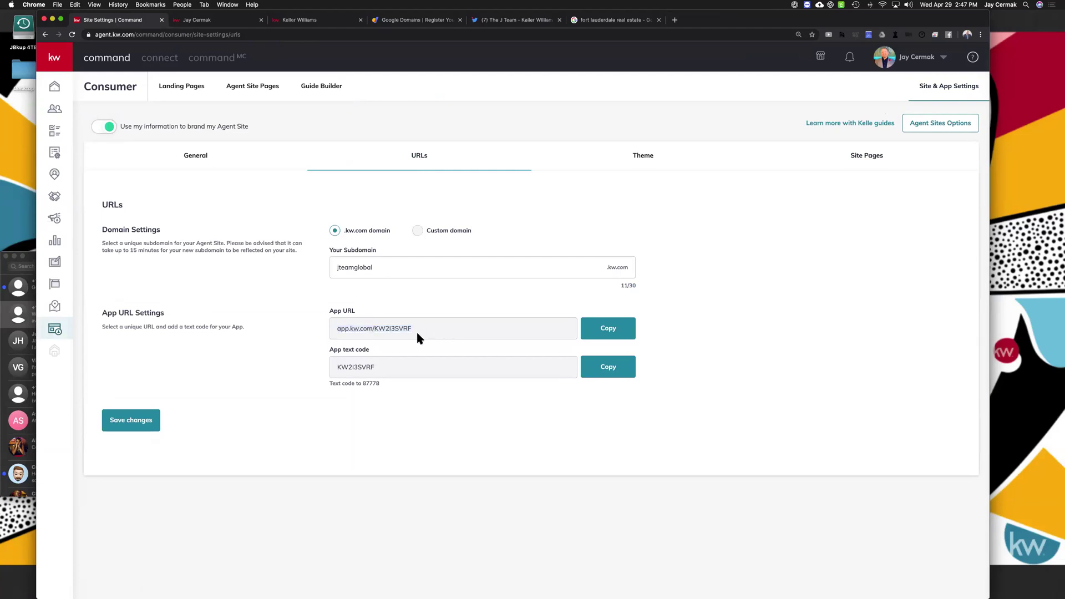
{"action": "left_click", "coordinate": [605, 333]}
{"action": "left_click_drag", "start_coordinate": [413, 330], "coordinate": [375, 331]}
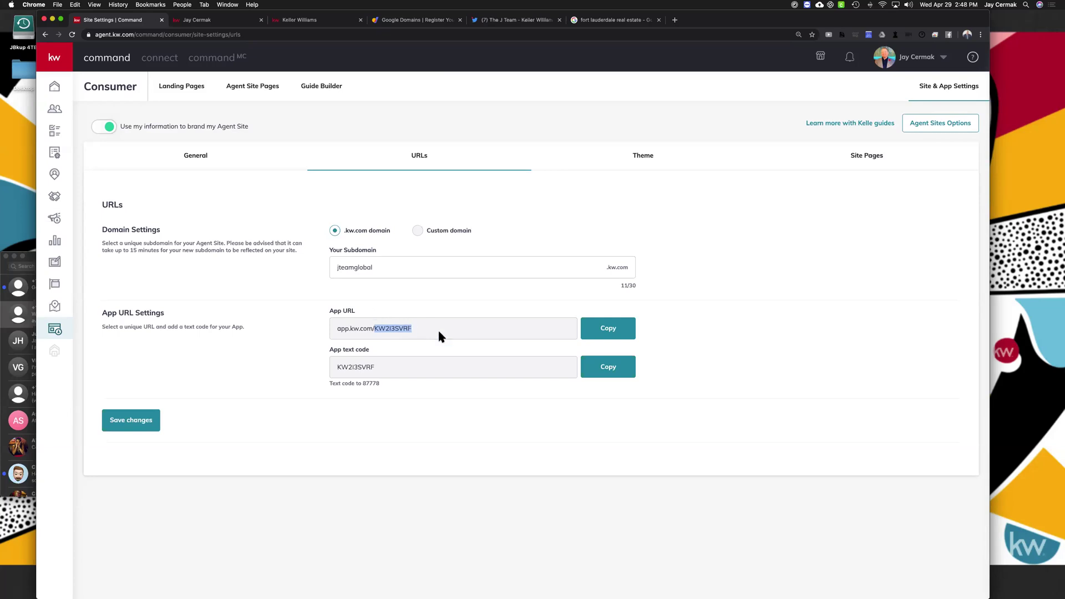
Select the full App URL, then switch to the J Team agent site at jteamglobal.kw.com
{"action": "triple_click", "coordinate": [437, 326]}
{"action": "left_click", "coordinate": [217, 24]}
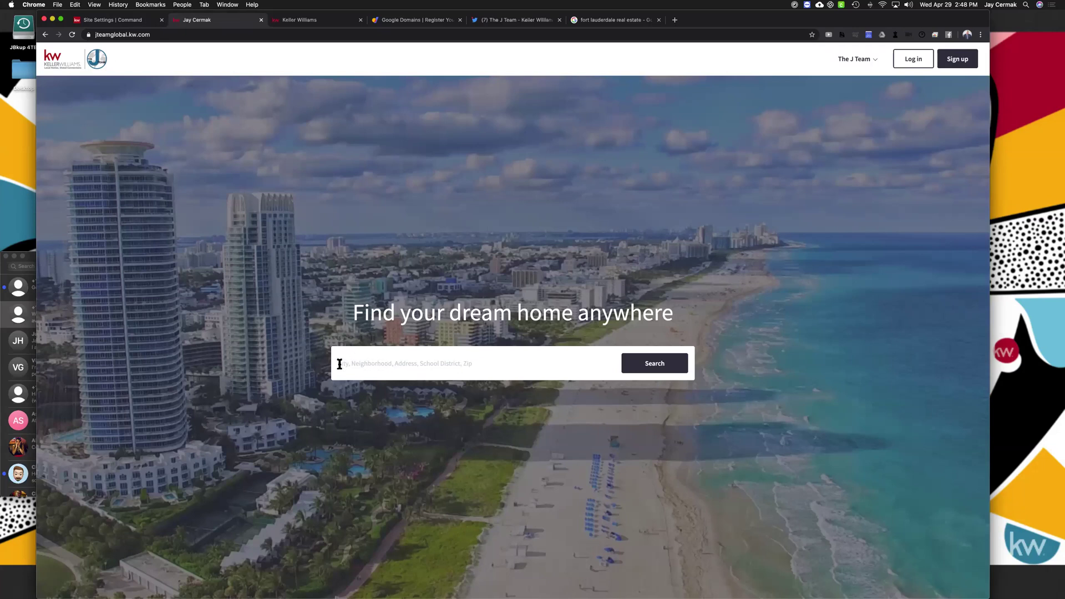
Close three extra browser tabs and load zillow.com in the Fort Lauderdale results tab
{"action": "left_click", "coordinate": [375, 361]}
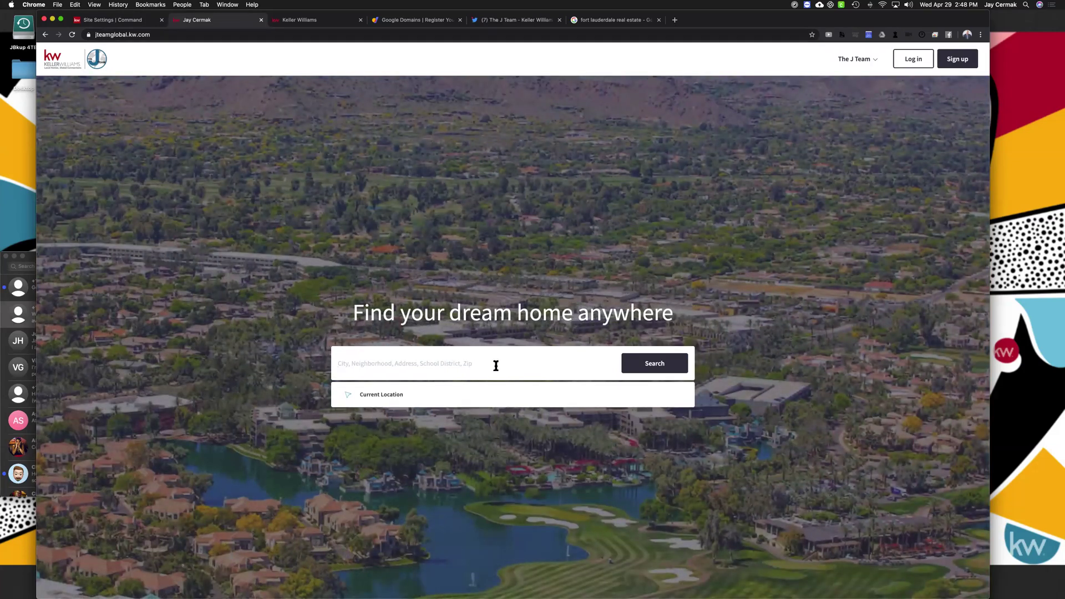
{"action": "left_click", "coordinate": [360, 20]}
{"action": "left_click", "coordinate": [361, 20]}
{"action": "left_click", "coordinate": [361, 20]}
{"action": "left_click", "coordinate": [322, 25]}
{"action": "left_click", "coordinate": [311, 36]}
{"action": "type", "text": "zillow"}
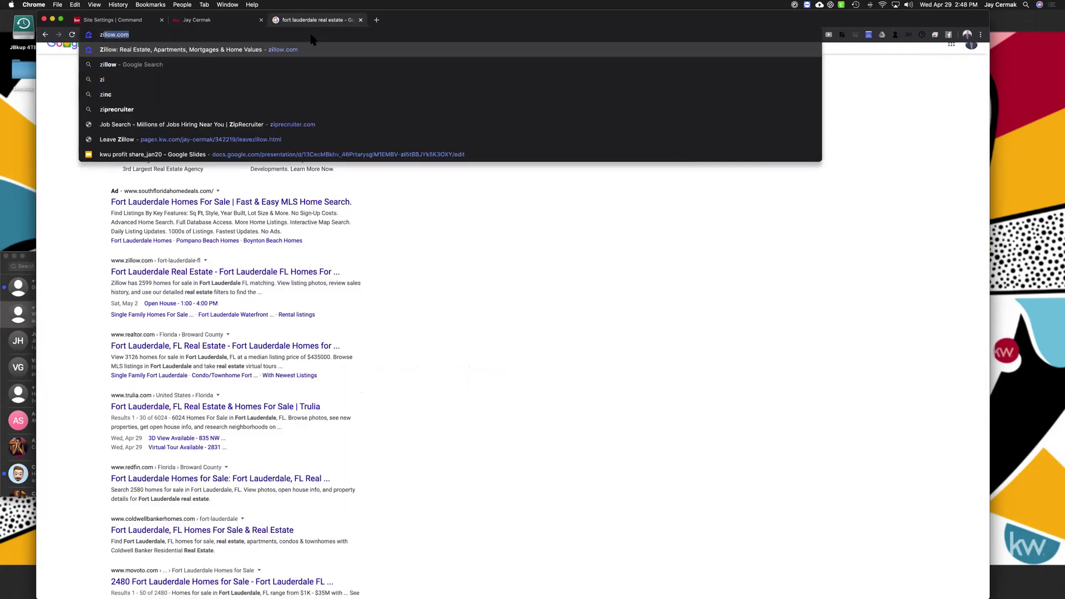
{"action": "key", "text": "Return"}
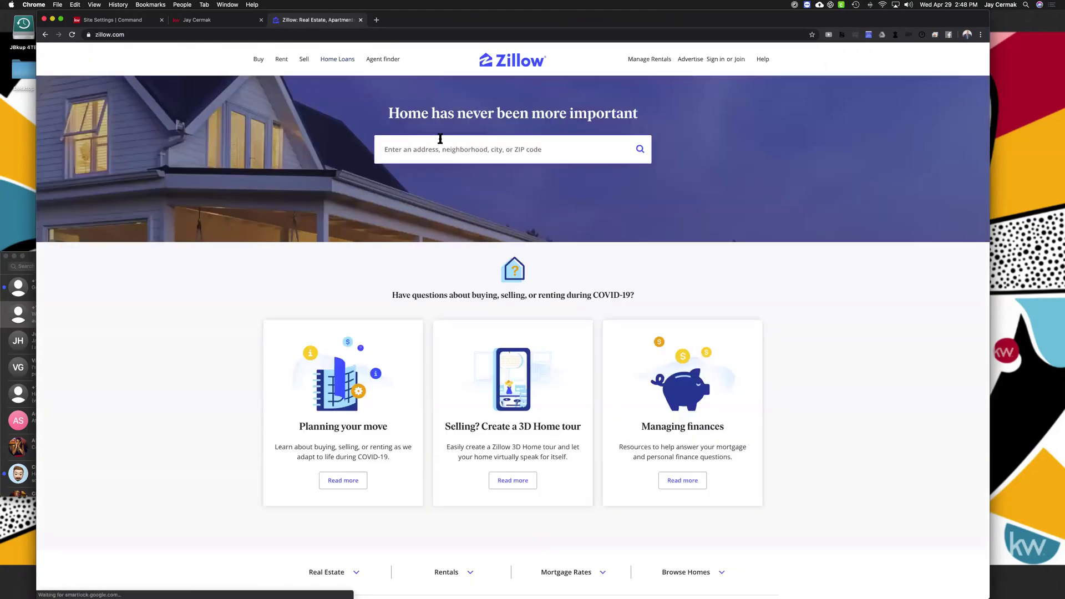
Type 'Imperial POint' into the agent site search to get neighbourhood suggestions
{"action": "left_click", "coordinate": [217, 21]}
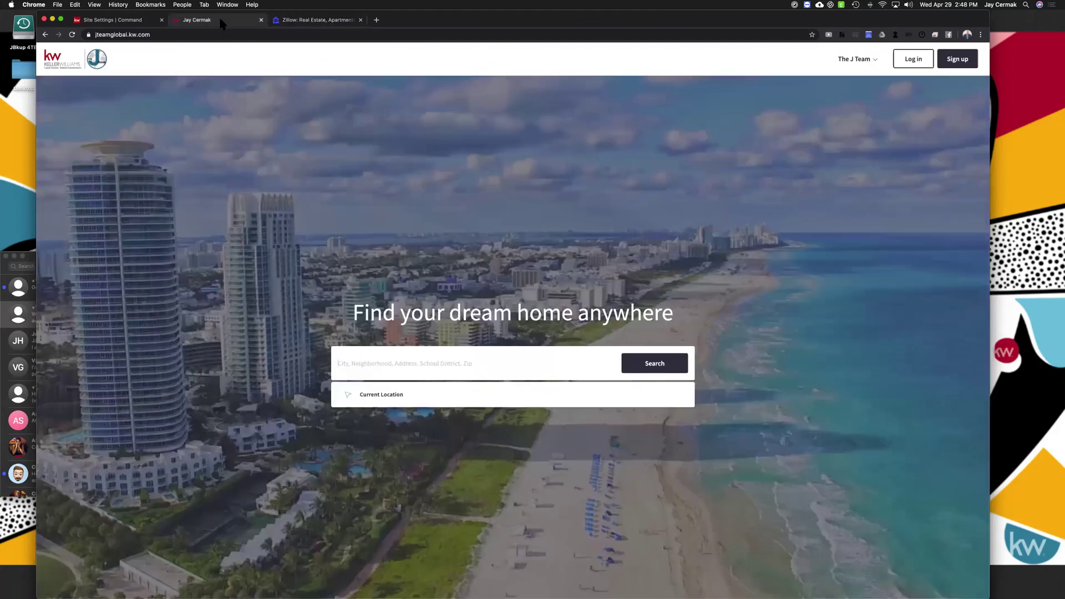
{"action": "left_click", "coordinate": [304, 21]}
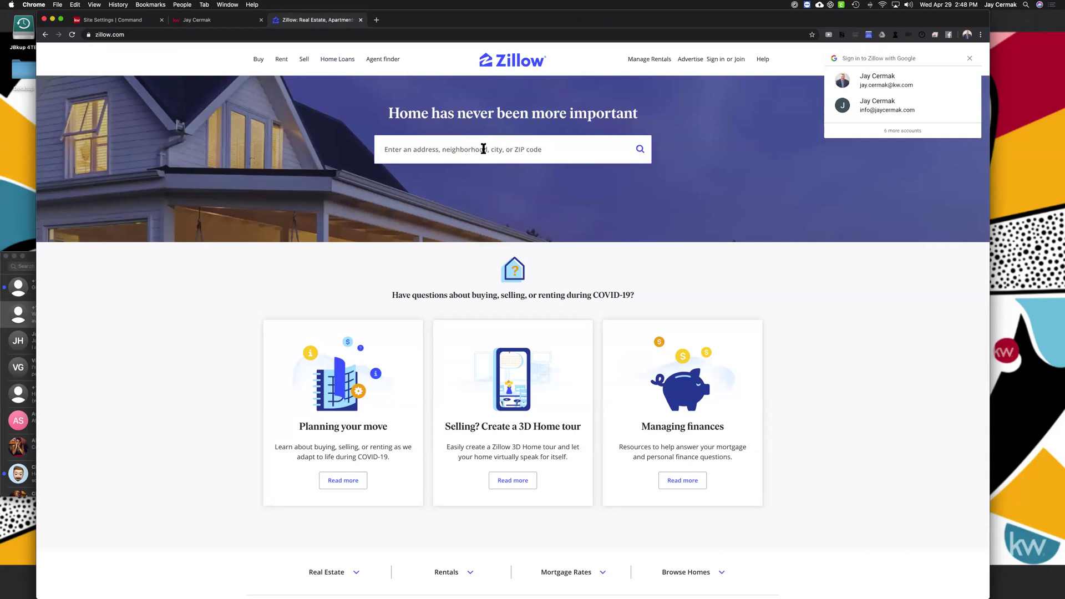
{"action": "left_click", "coordinate": [214, 21]}
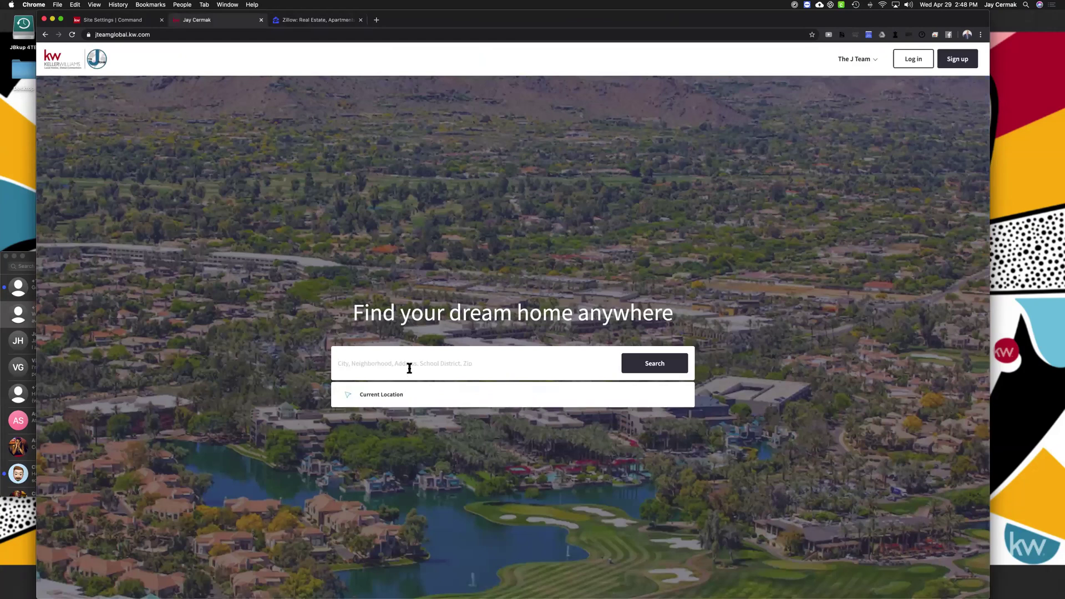
{"action": "type", "text": "Impo"}
{"action": "type", "text": "rial Point"}
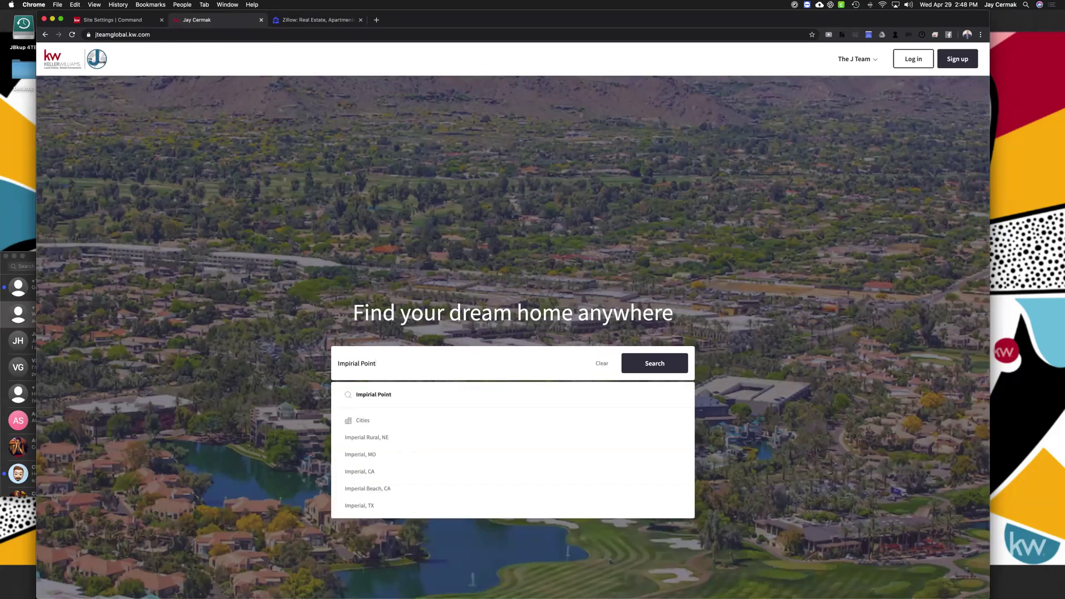
{"action": "triple_click", "coordinate": [410, 367]}
{"action": "type", "text": "Imperial POint"}
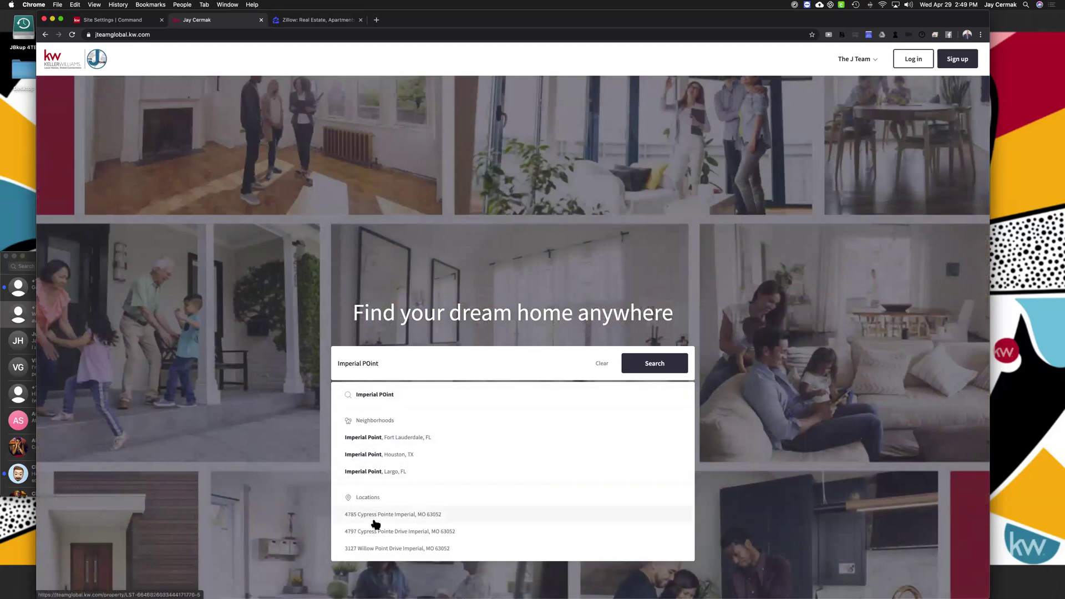
Map Imperial Point, Fort Lauderdale on the agent site, then on Zillow (76 homes)
{"action": "left_click", "coordinate": [388, 438]}
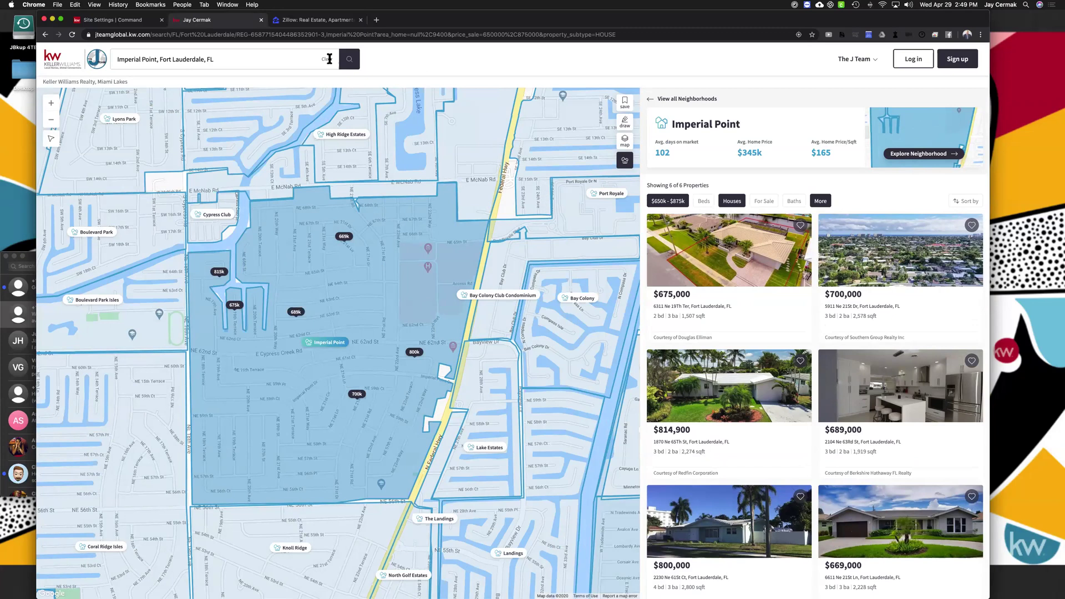
{"action": "left_click", "coordinate": [328, 23]}
{"action": "left_click", "coordinate": [433, 148]}
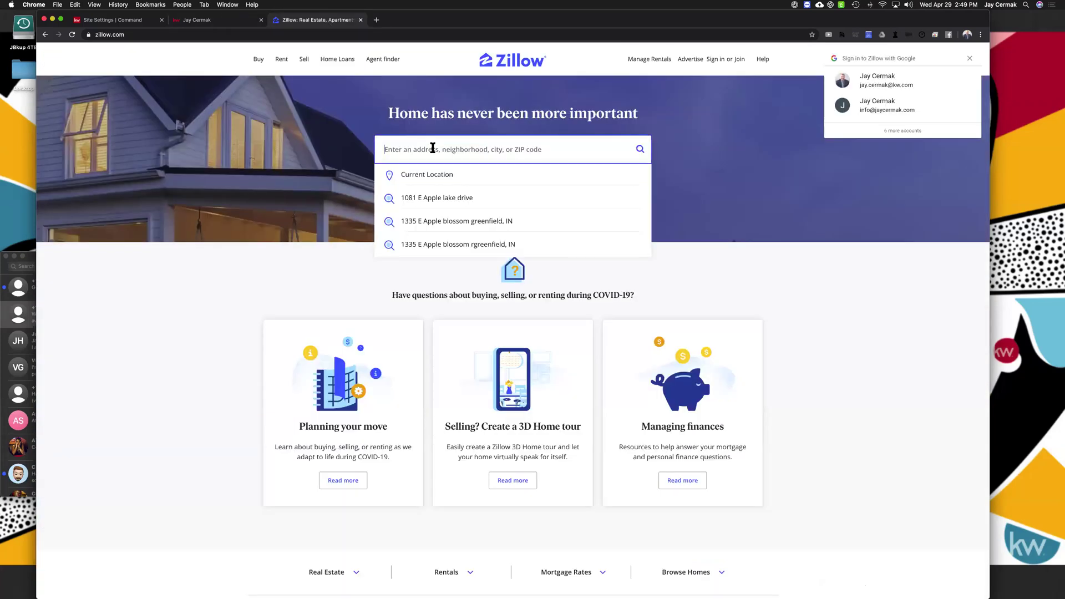
{"action": "type", "text": "imperial point"}
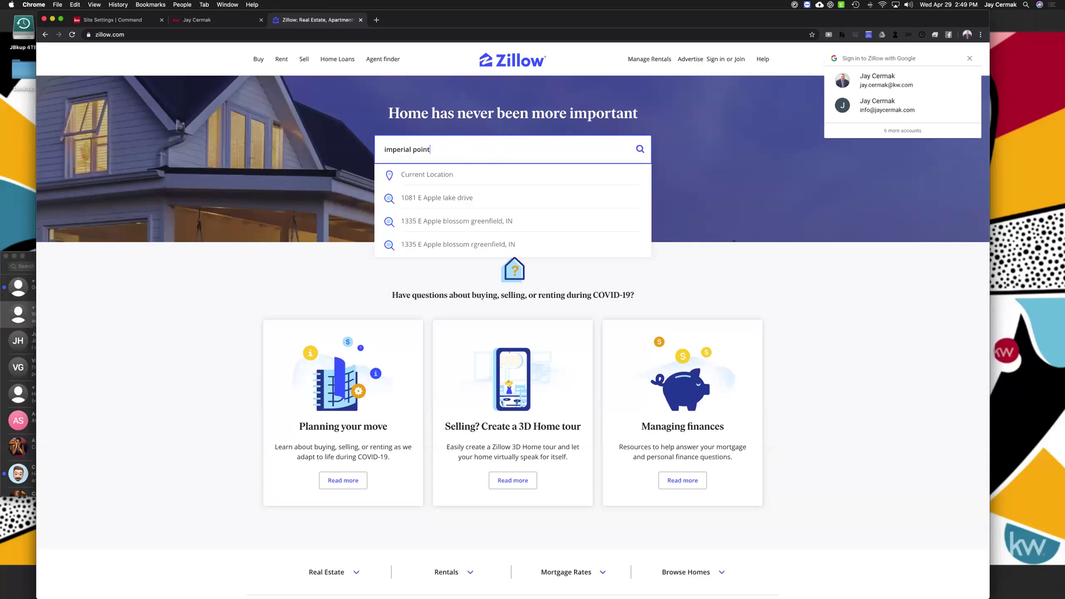
{"action": "left_click", "coordinate": [441, 174]}
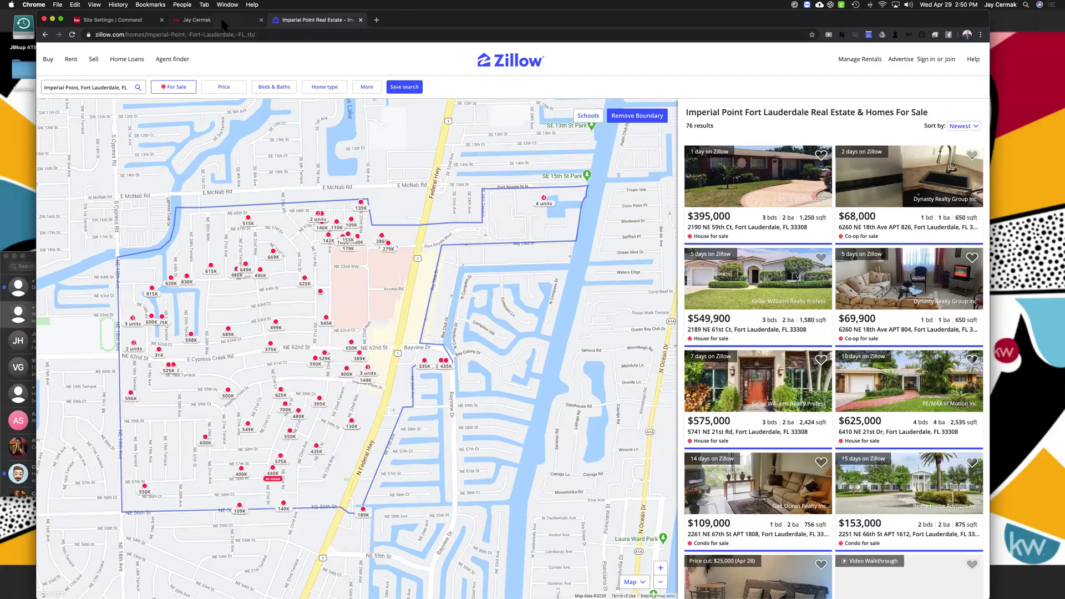
Preview the $689,000 agent-site listing, zoom out Zillow's map, then return to the agent search
{"action": "key", "text": "ctrl+shift+Tab"}
{"action": "left_click", "coordinate": [300, 317]}
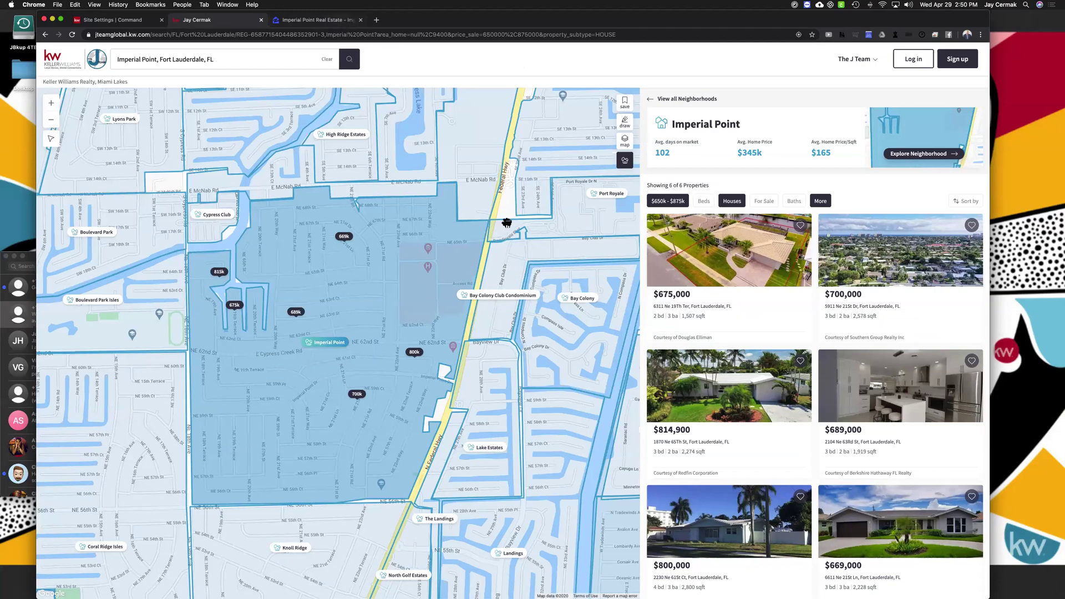
{"action": "left_click", "coordinate": [341, 20]}
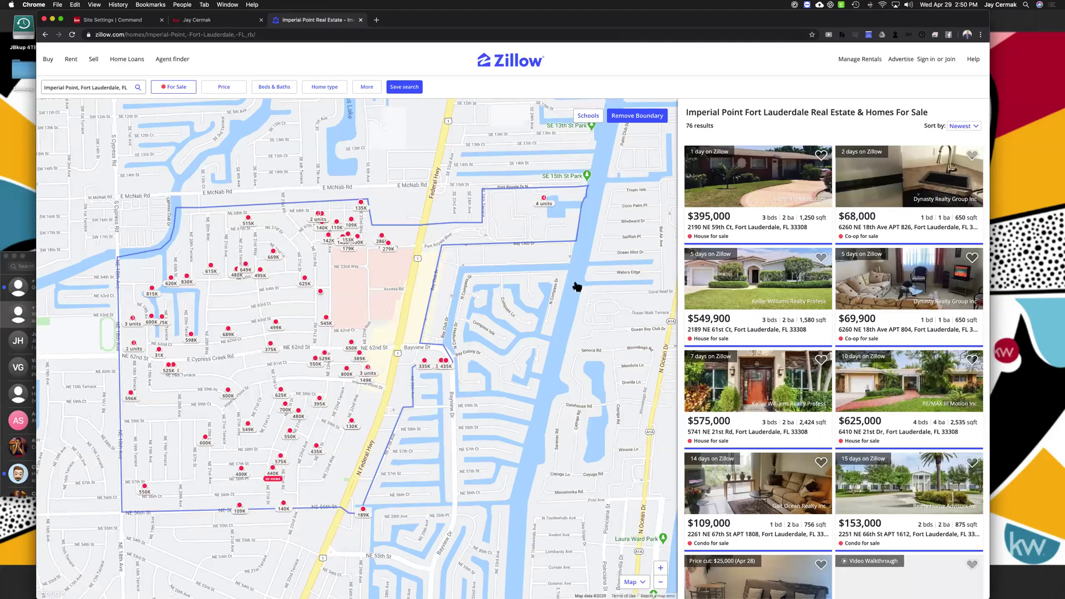
{"action": "scroll", "coordinate": [575, 286], "scroll_direction": "down", "scroll_amount": 3}
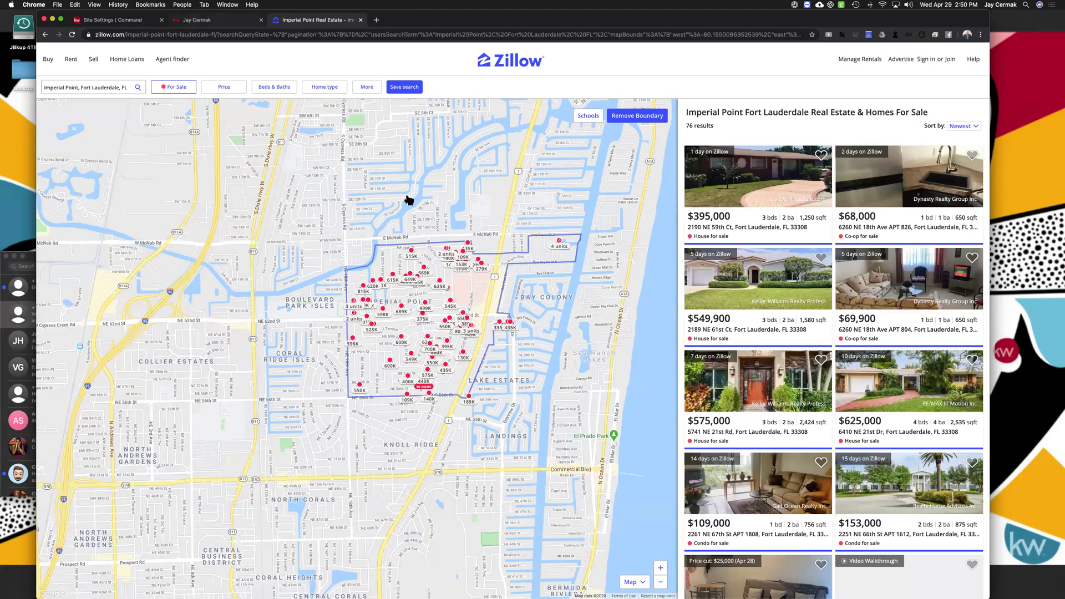
{"action": "left_click", "coordinate": [225, 20]}
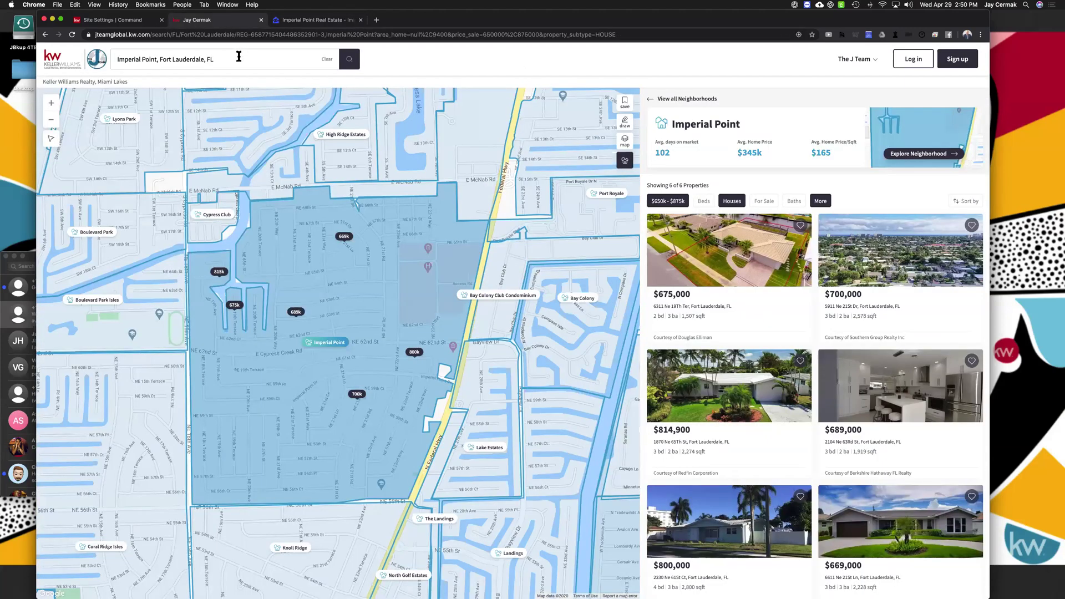
{"action": "left_click", "coordinate": [239, 56]}
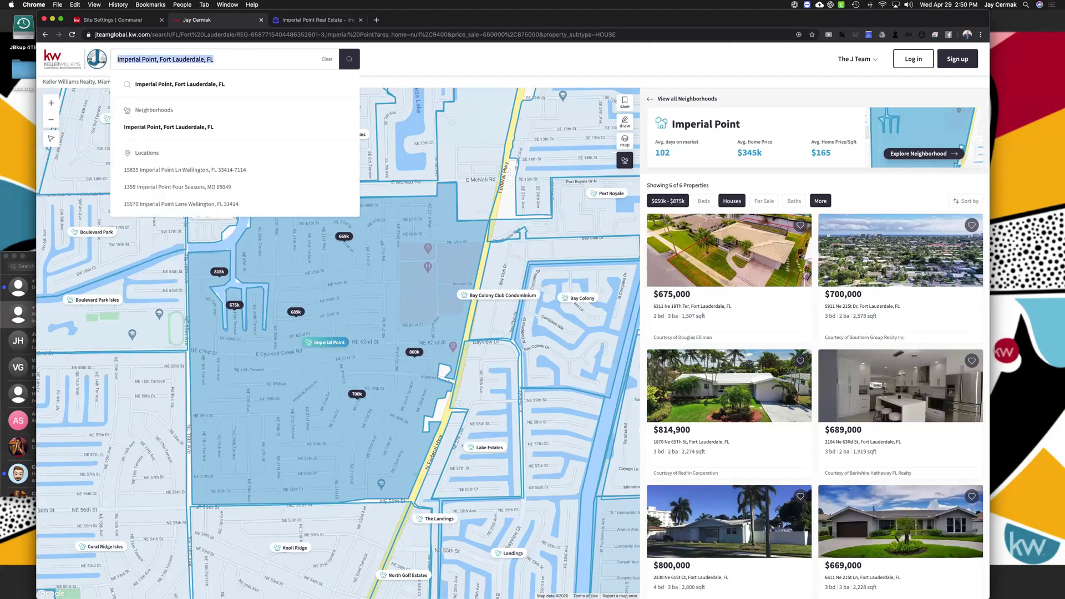
Search 'ohio state statium' and survey the stadium area in satellite view, finding no properties
{"action": "type", "text": "ohio state"}
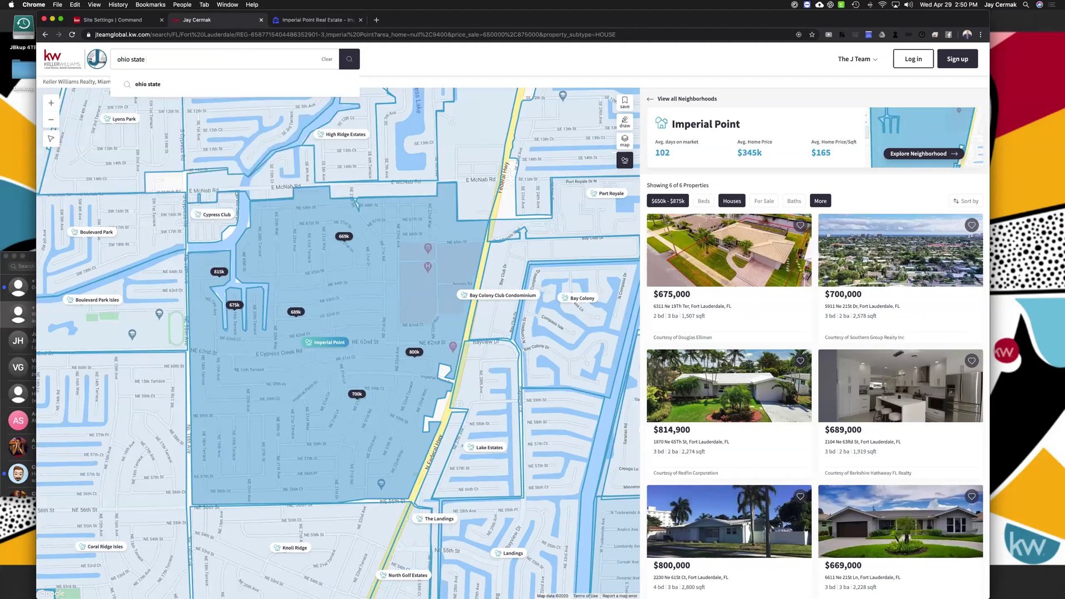
{"action": "type", "text": " stat"}
{"action": "type", "text": "ium"}
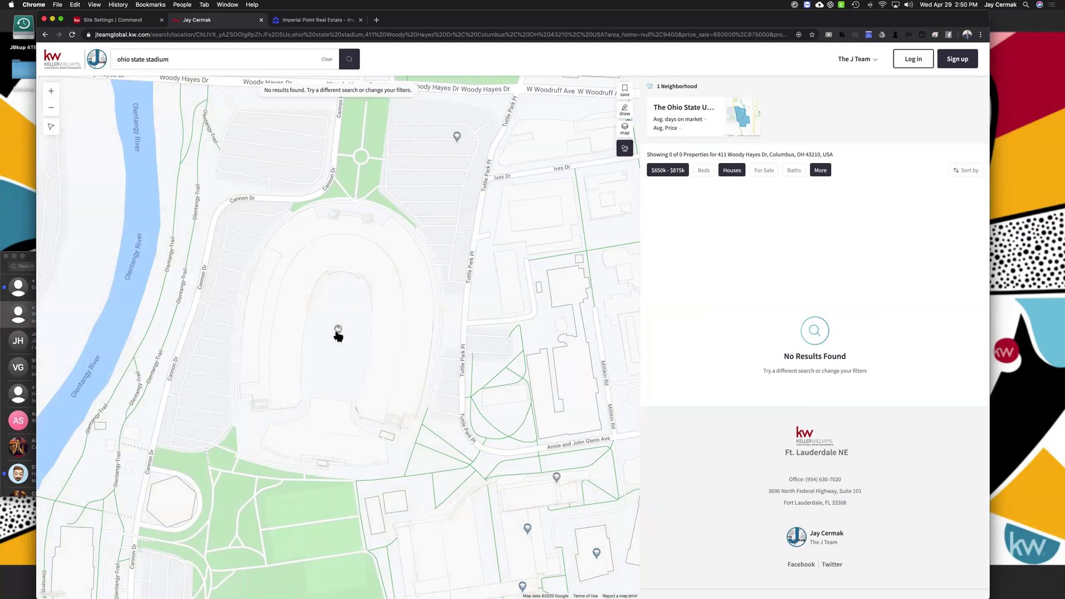
{"action": "left_click", "coordinate": [624, 129]}
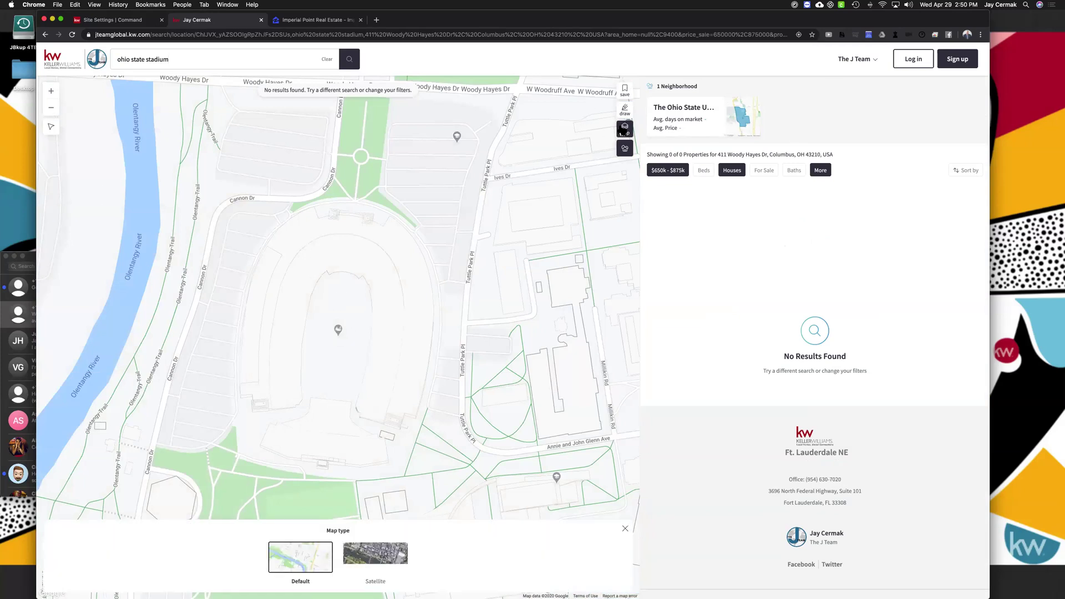
{"action": "left_click", "coordinate": [379, 553]}
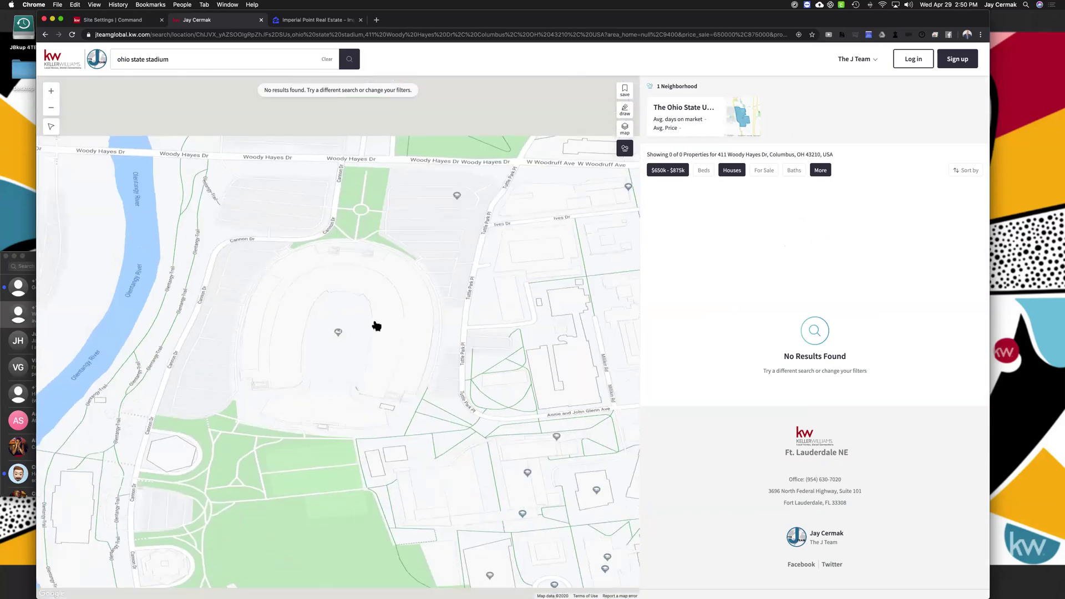
{"action": "scroll", "coordinate": [376, 326], "scroll_direction": "up", "scroll_amount": 5}
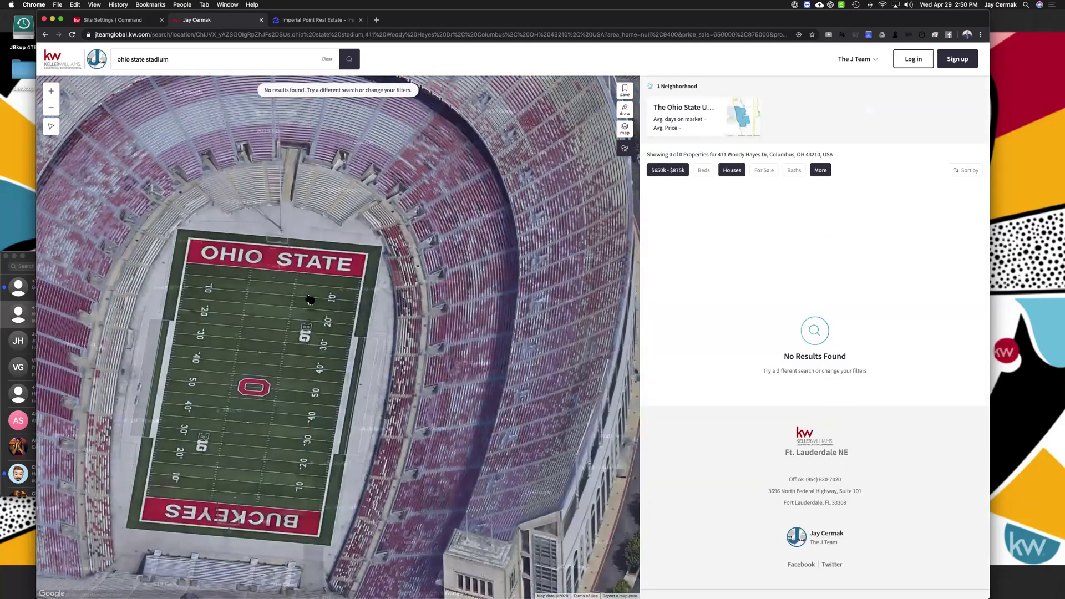
{"action": "left_click", "coordinate": [310, 300]}
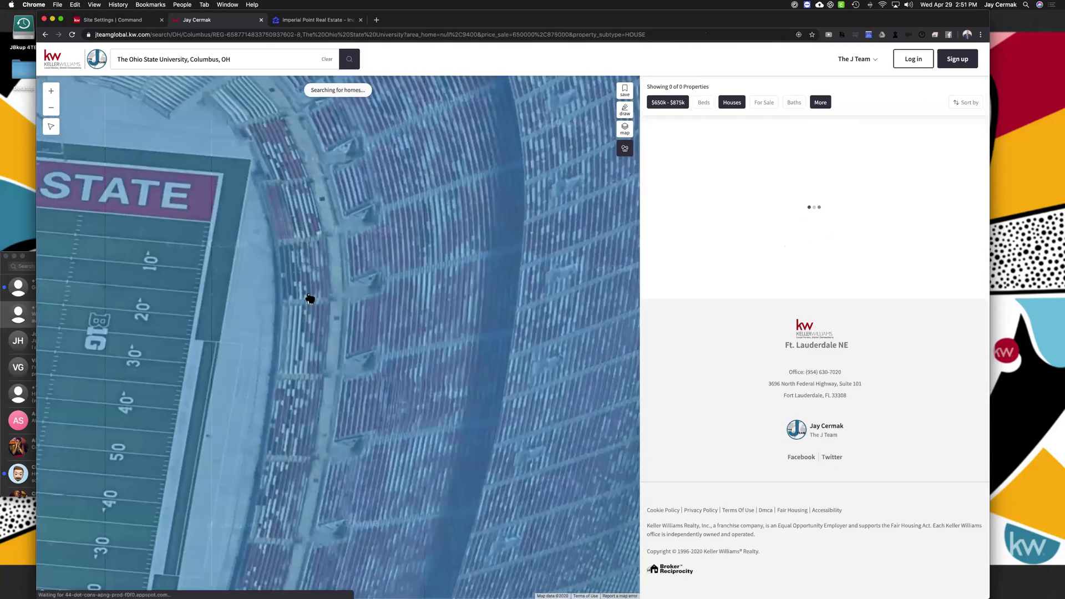
{"action": "left_click", "coordinate": [625, 131]}
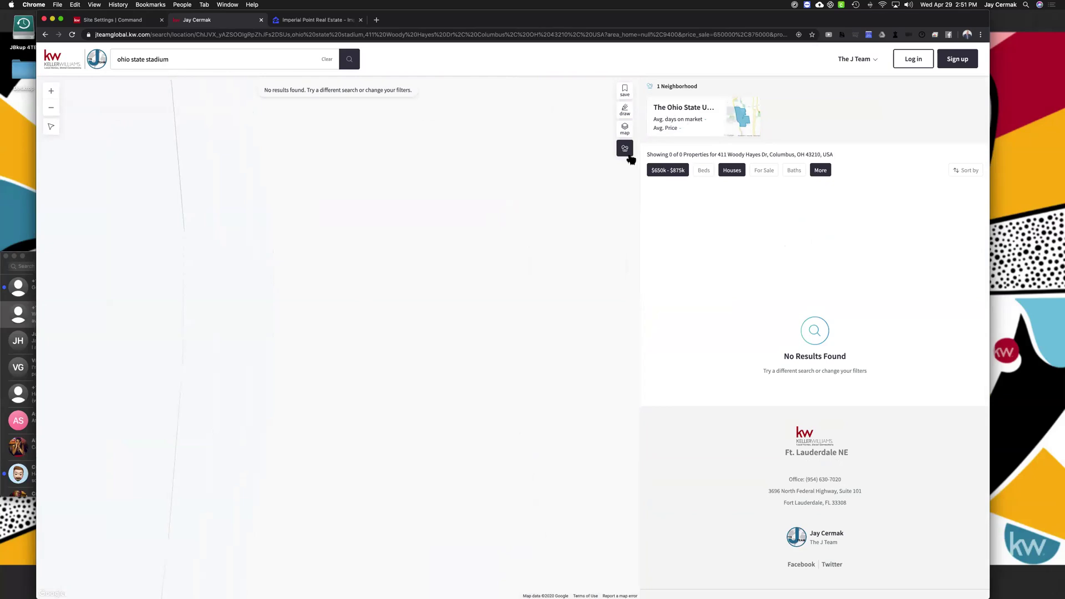
{"action": "left_click", "coordinate": [624, 128]}
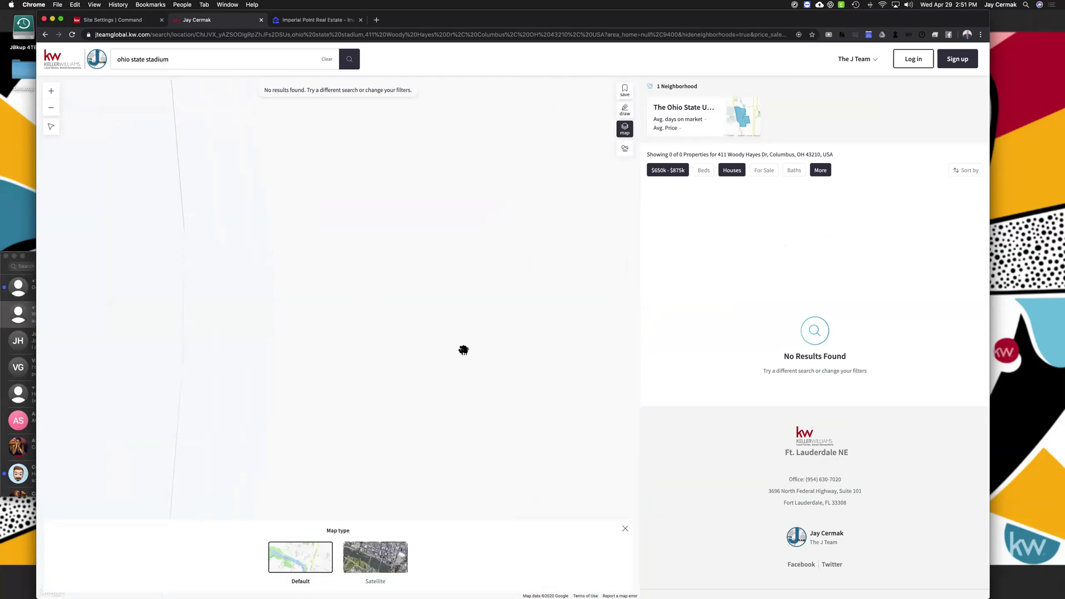
{"action": "left_click", "coordinate": [367, 561]}
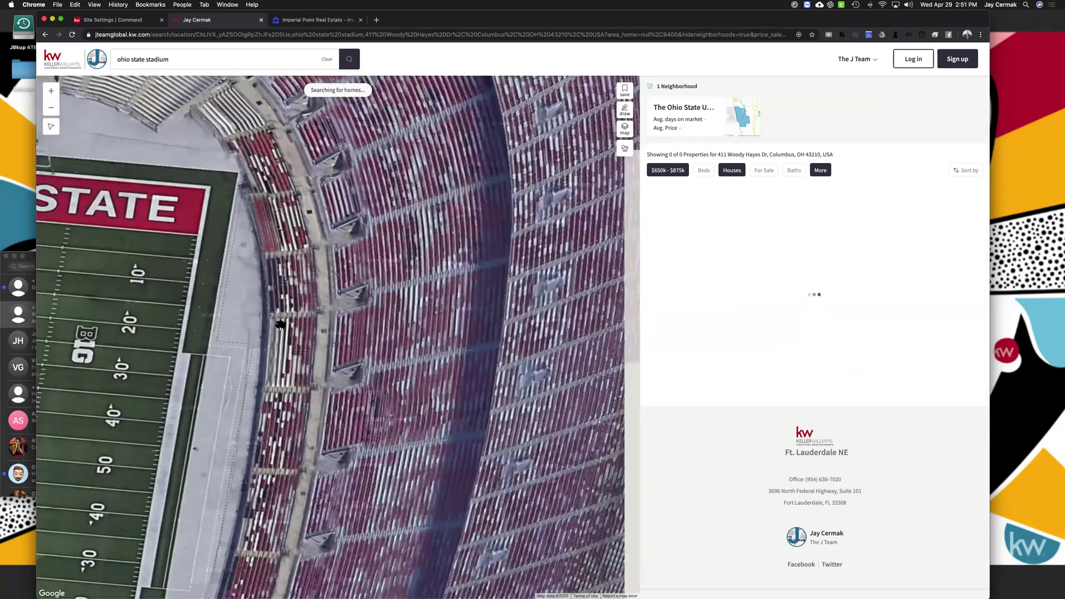
{"action": "left_click_drag", "start_coordinate": [166, 295], "coordinate": [392, 273]}
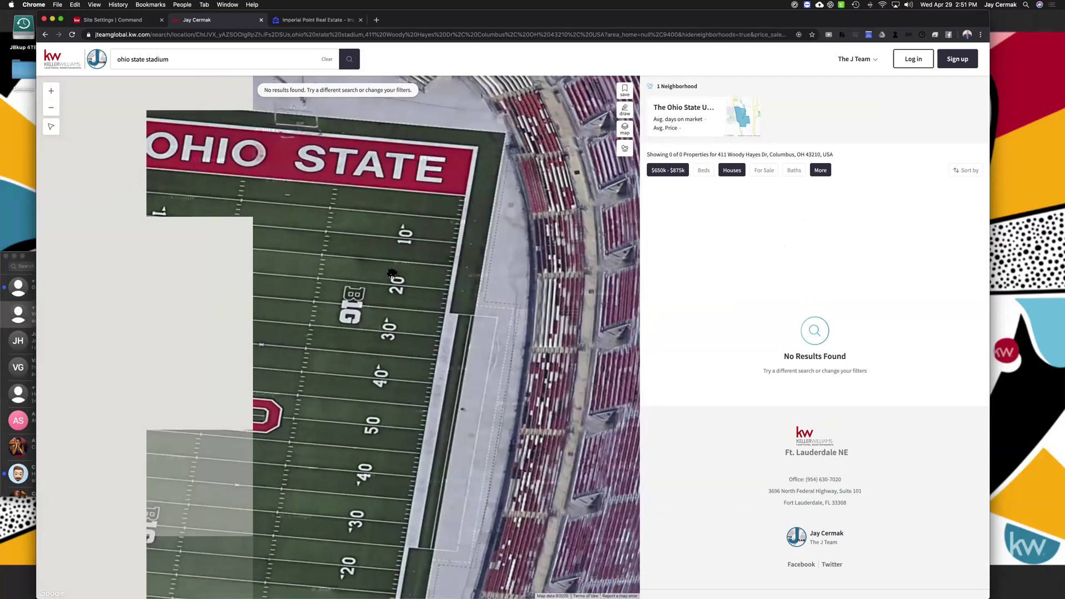
{"action": "scroll", "coordinate": [392, 272], "scroll_direction": "down", "scroll_amount": 3}
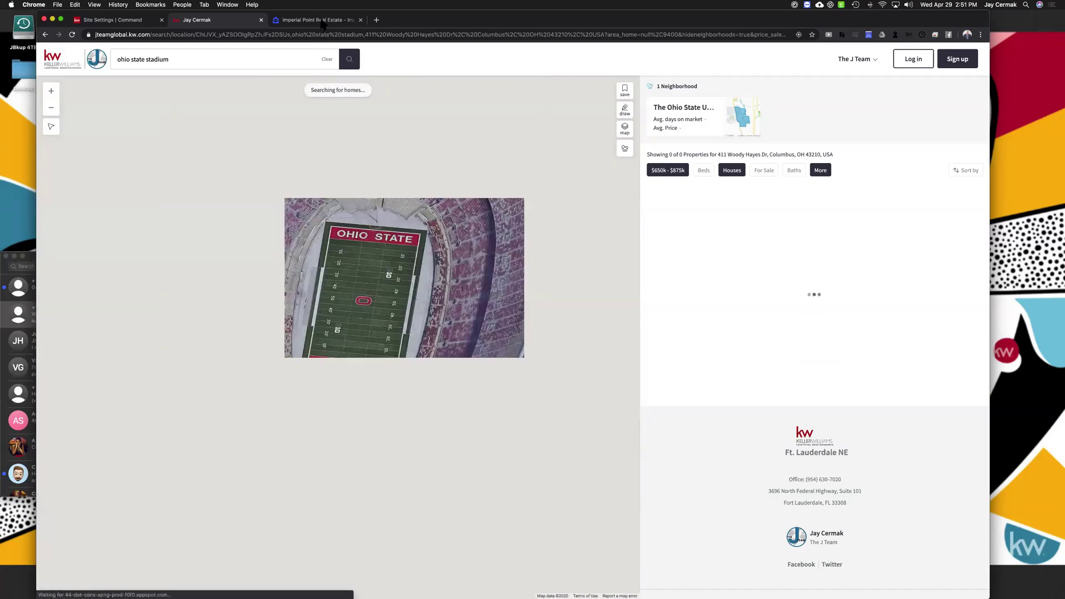
Search Zillow for 'the white house', which opens a Hendersonville, TN home listing
{"action": "key", "text": "ctrl+Tab"}
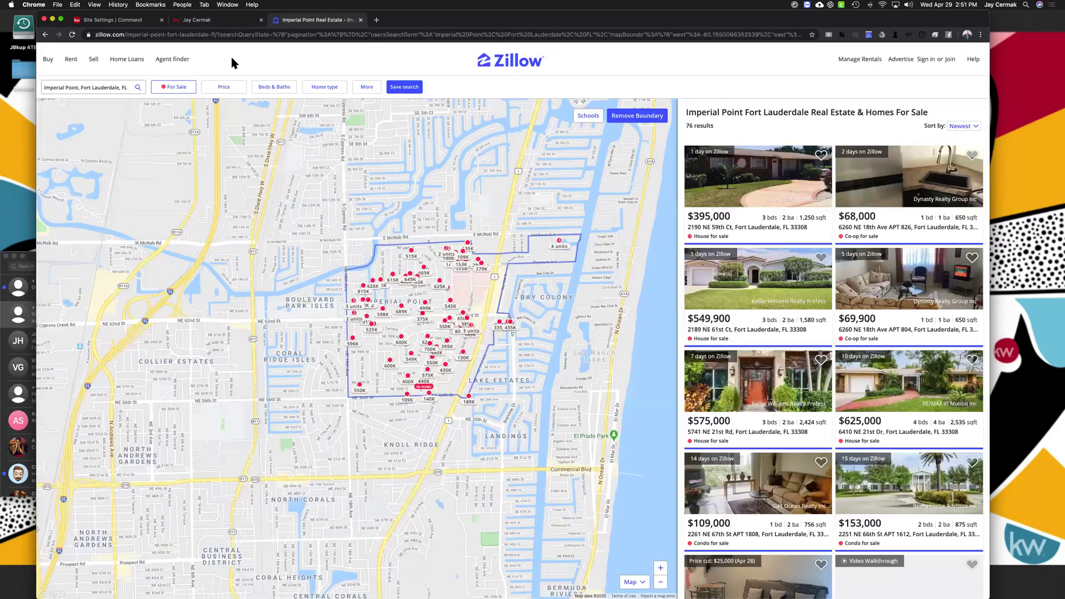
{"action": "left_click", "coordinate": [105, 89]}
{"action": "type", "text": "thw"}
{"action": "key", "text": "BackSpace"}
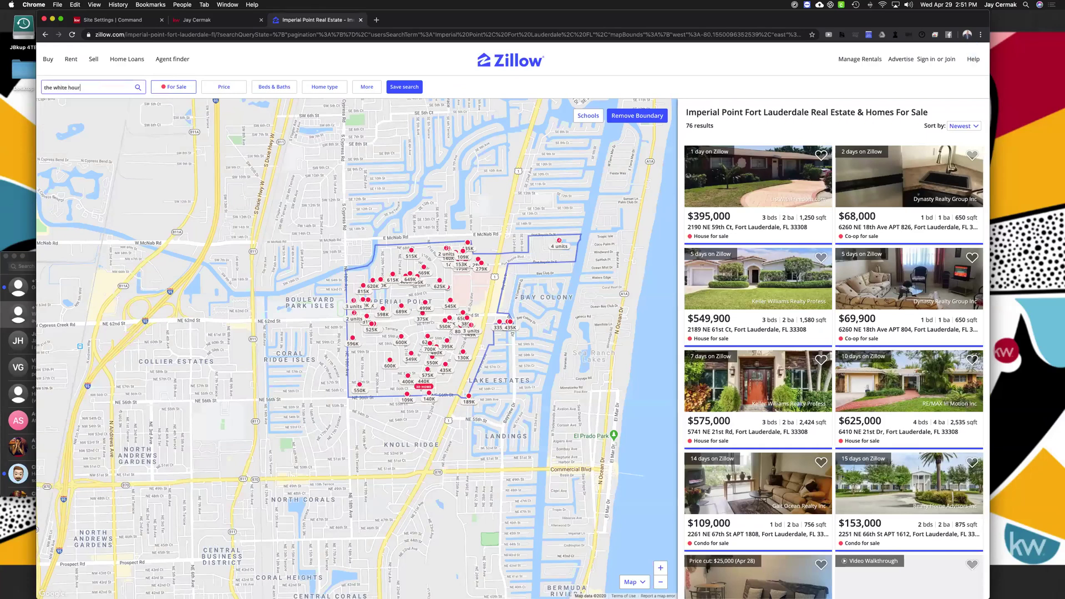
{"action": "type", "text": "e white house"}
{"action": "key", "text": "Return"}
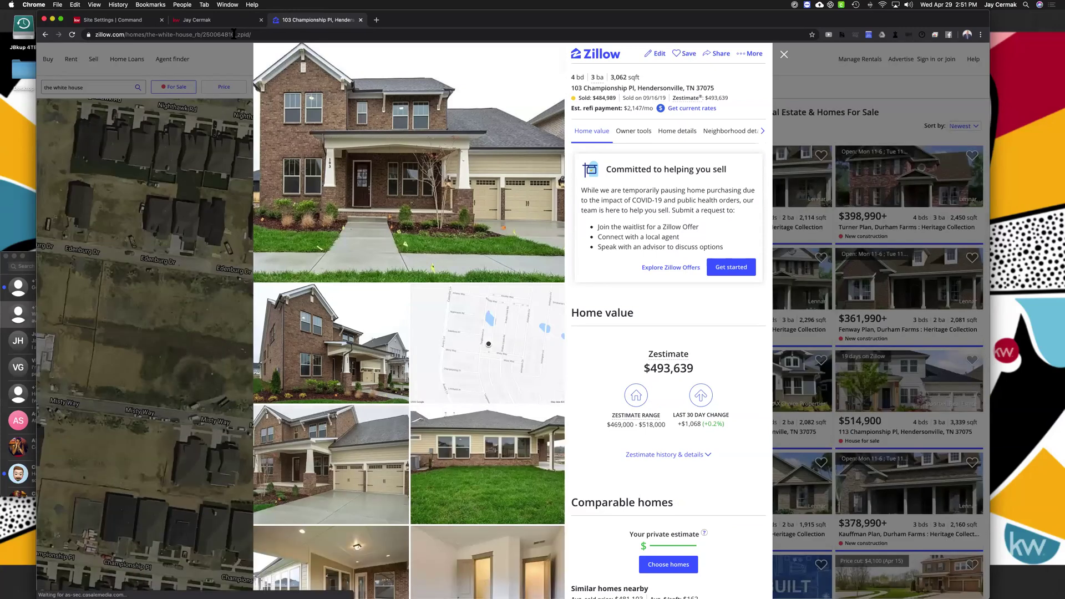
{"action": "left_click", "coordinate": [223, 20]}
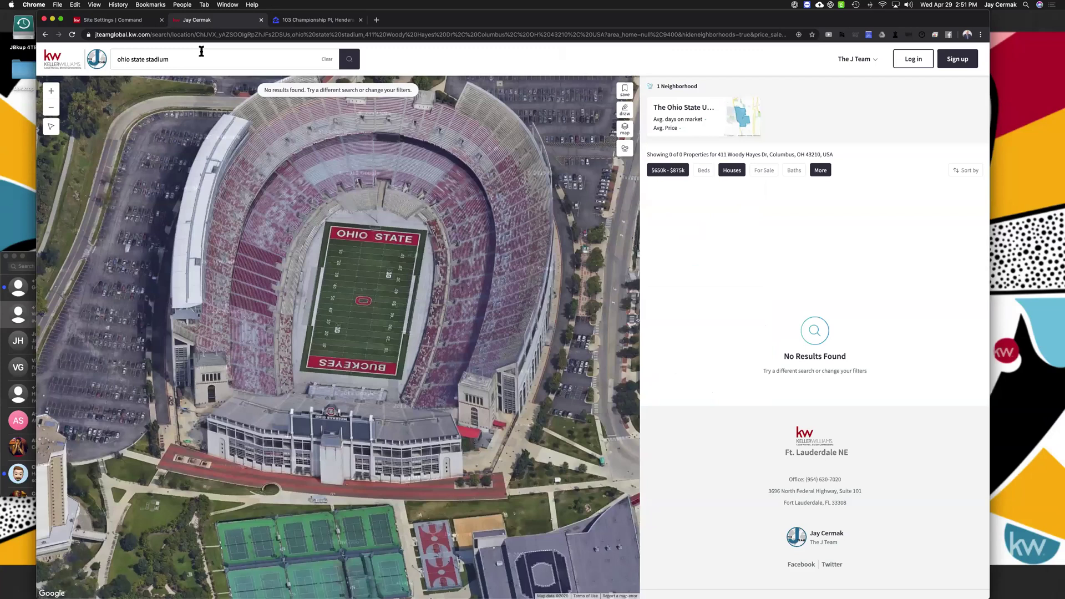
Search the agent site for 'the white house' and pan out over nearby Washington DC neighbourhoods
{"action": "key", "text": "super+a"}
{"action": "type", "text": "the white house"}
{"action": "key", "text": "Return"}
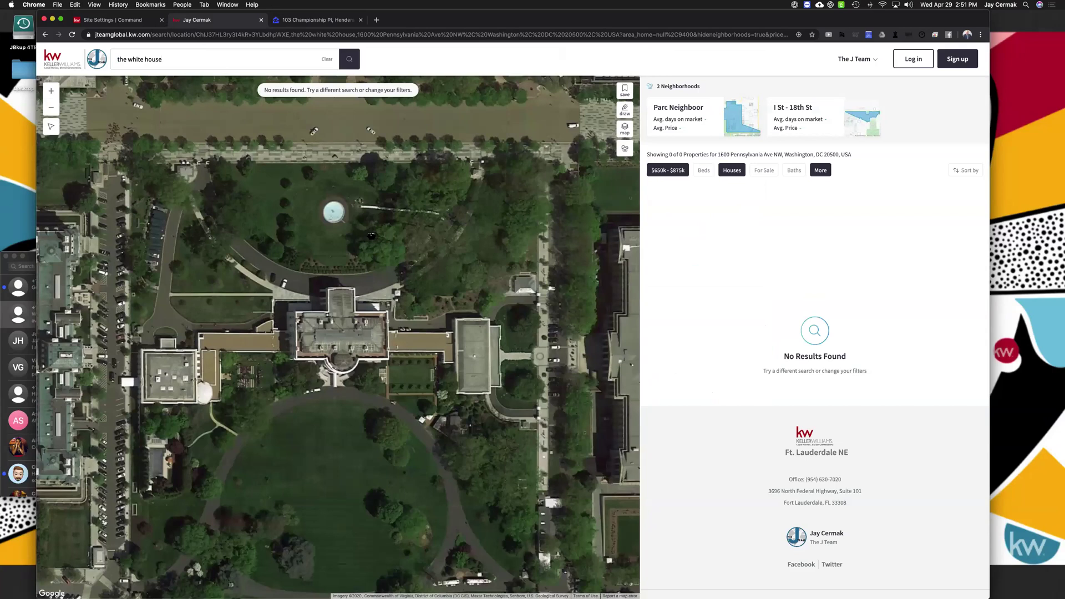
{"action": "left_click_drag", "start_coordinate": [373, 230], "coordinate": [372, 122]}
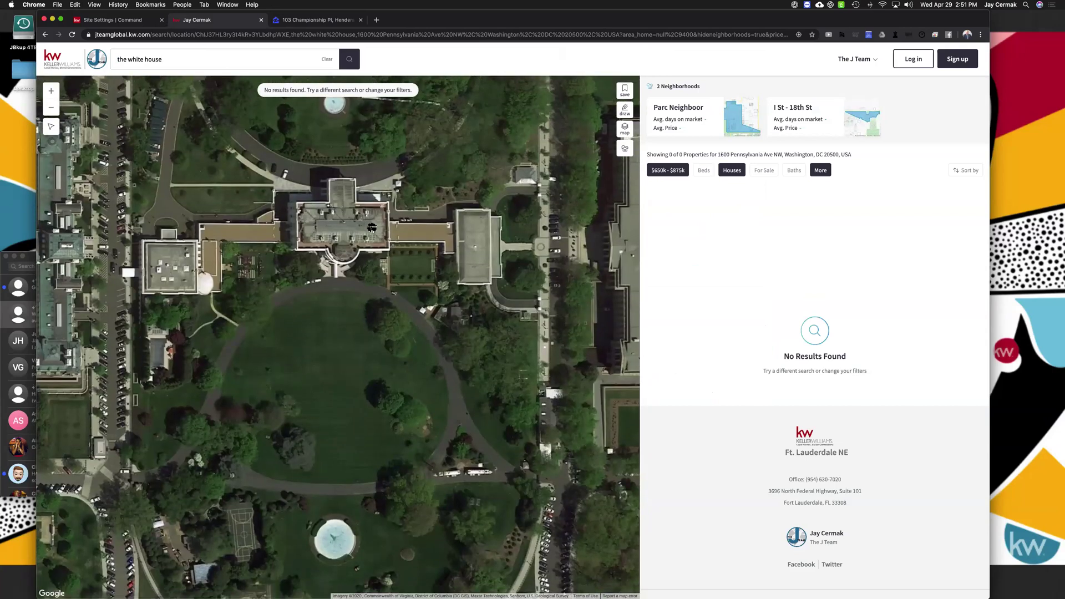
{"action": "scroll", "coordinate": [372, 229], "scroll_direction": "down", "scroll_amount": 2}
{"action": "scroll", "coordinate": [360, 222], "scroll_direction": "down", "scroll_amount": 3}
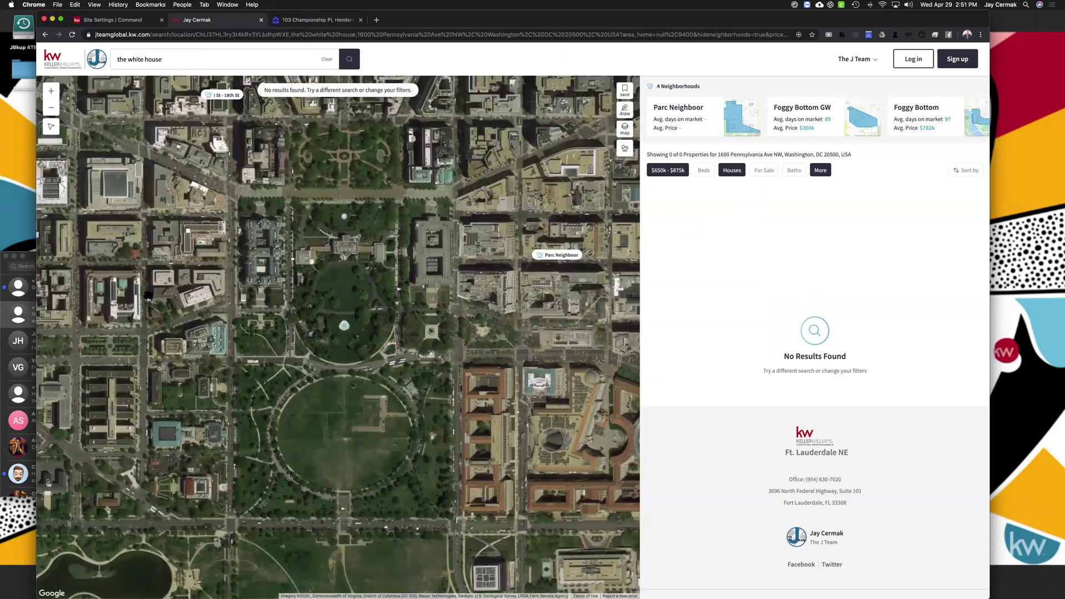
{"action": "left_click_drag", "start_coordinate": [353, 258], "coordinate": [148, 296]}
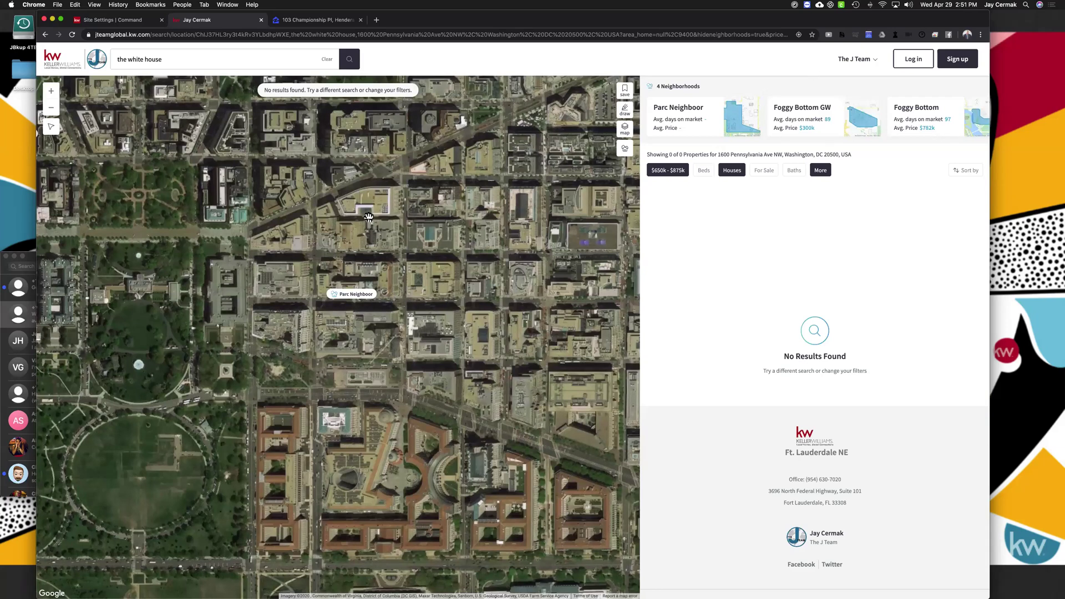
{"action": "scroll", "coordinate": [369, 216], "scroll_direction": "down", "scroll_amount": 3}
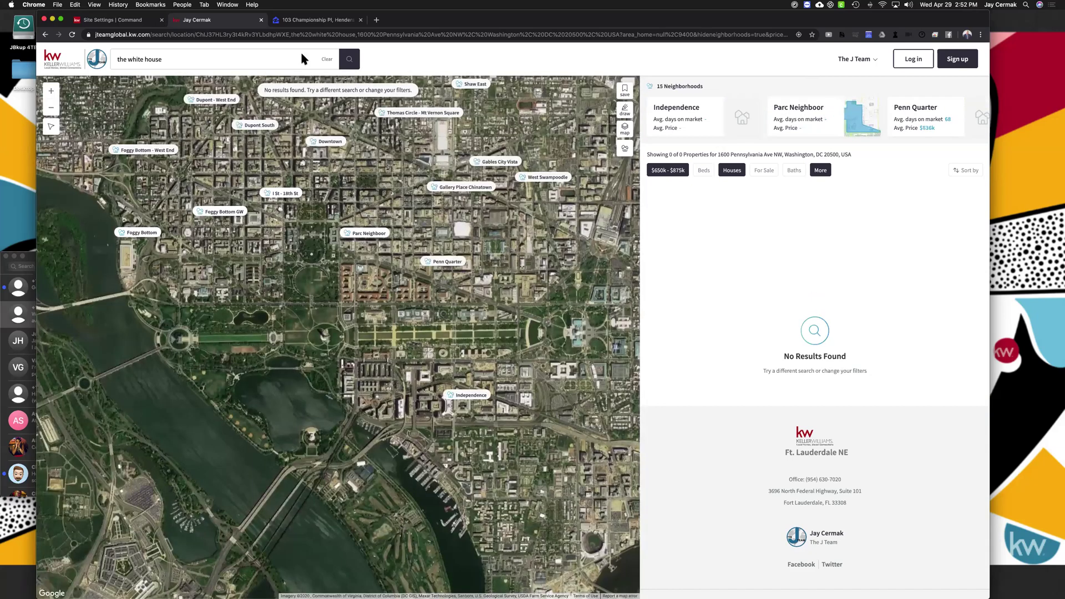
Start a fresh agent site search for 'hendersonville' from the home page
{"action": "left_click", "coordinate": [300, 20]}
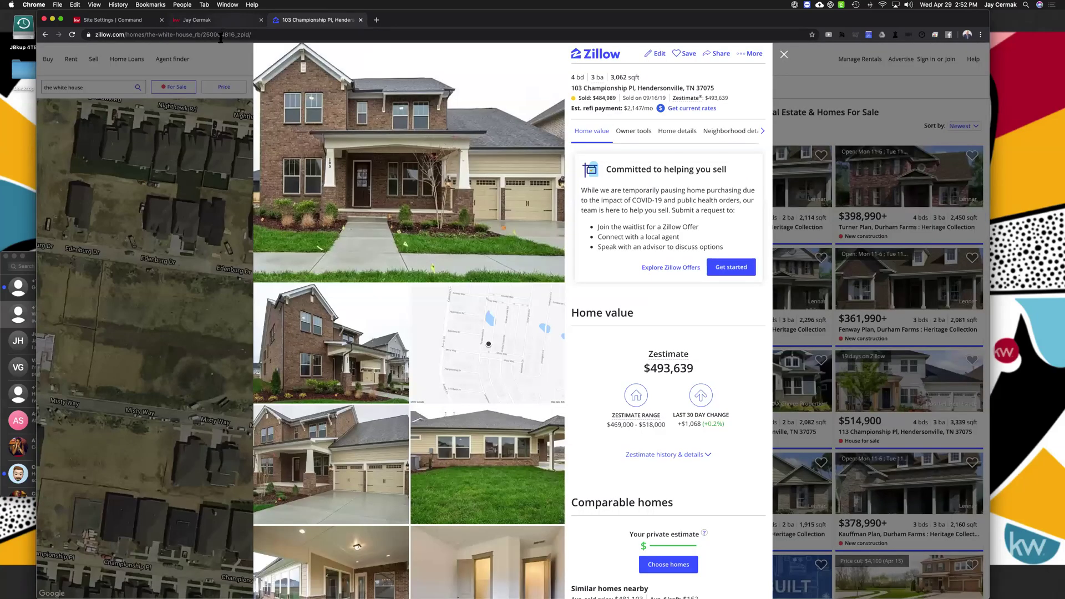
{"action": "key", "text": "ctrl+shift+Tab"}
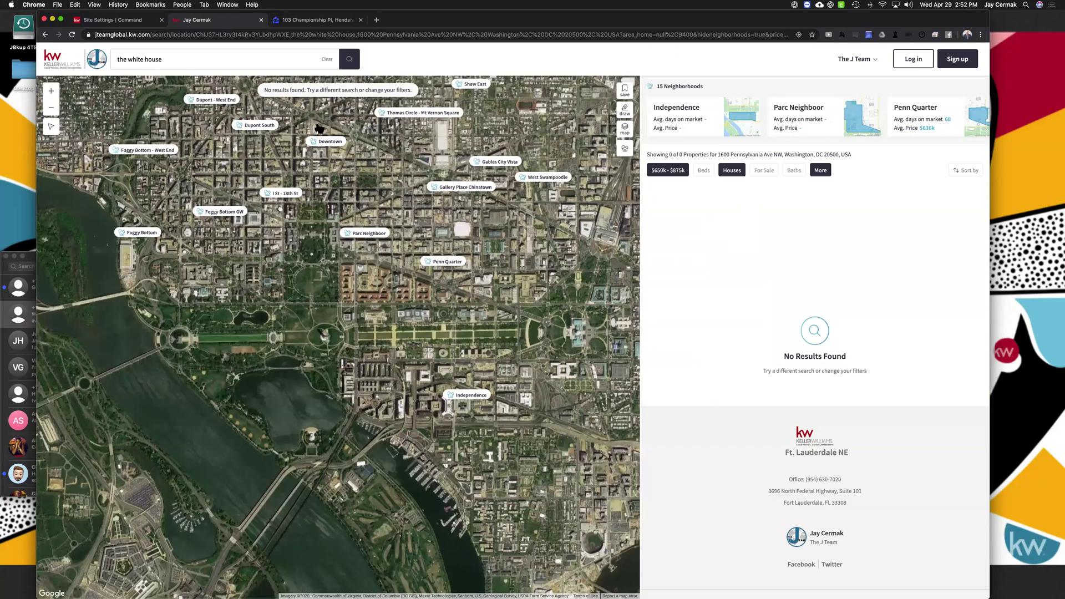
{"action": "left_click", "coordinate": [401, 352]}
{"action": "type", "text": "hendersonville"}
{"action": "key", "text": "Return"}
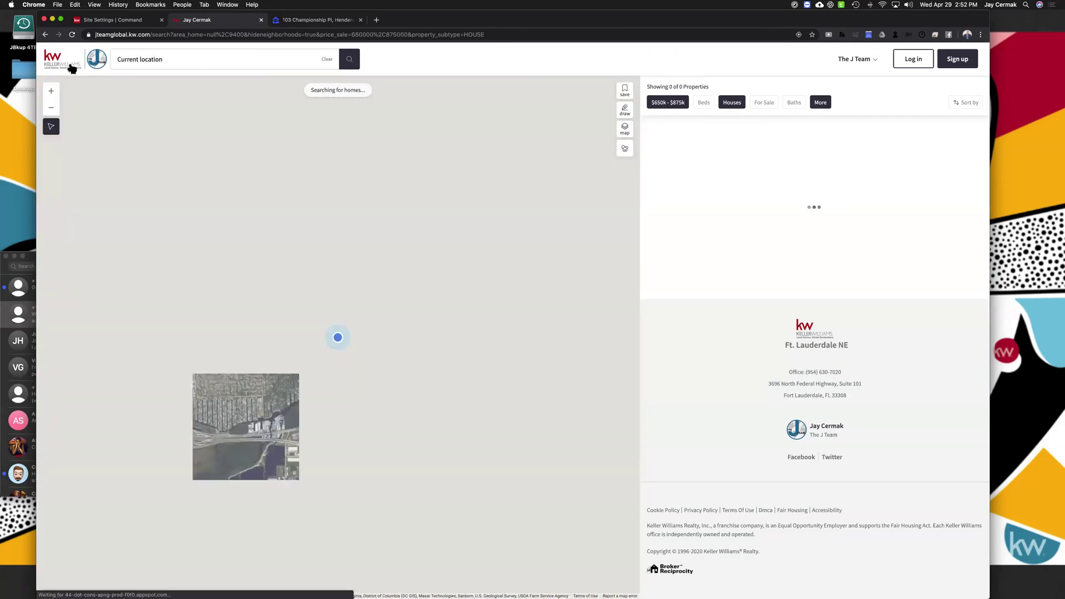
Open the $700,000 Imperial Point, Fort Lauderdale listing and copy its full address
{"action": "left_click", "coordinate": [72, 68]}
{"action": "left_click", "coordinate": [438, 372]}
{"action": "type", "text": "imperial"}
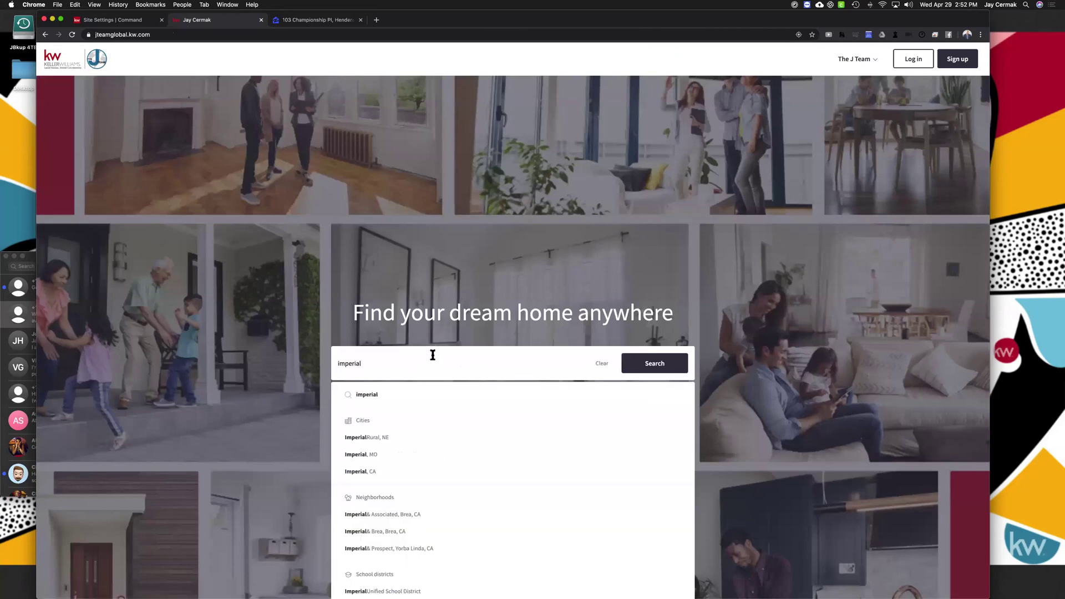
{"action": "type", "text": " point"}
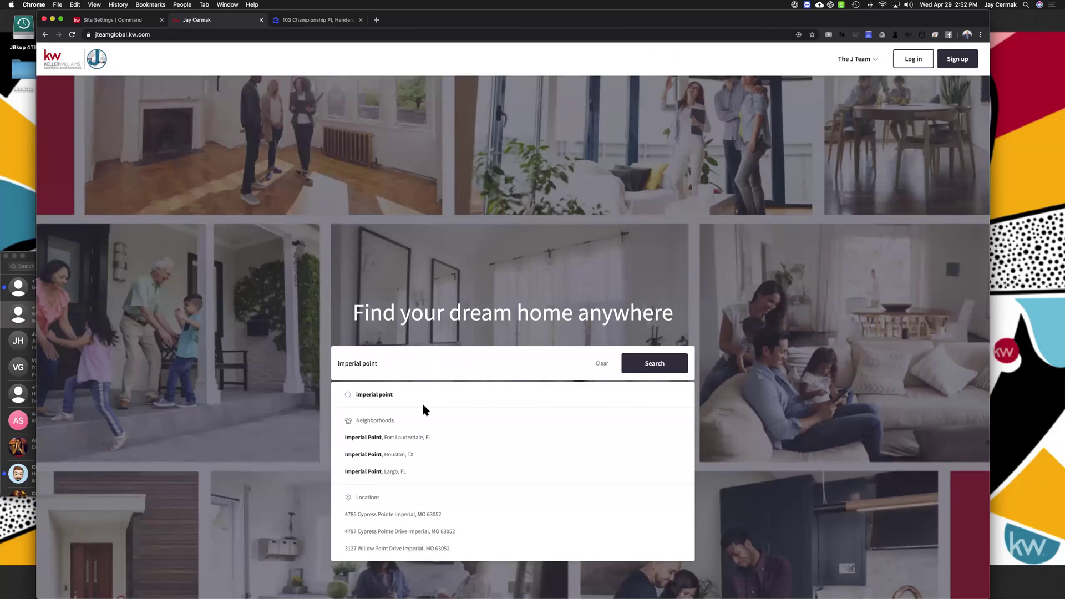
{"action": "left_click", "coordinate": [406, 438]}
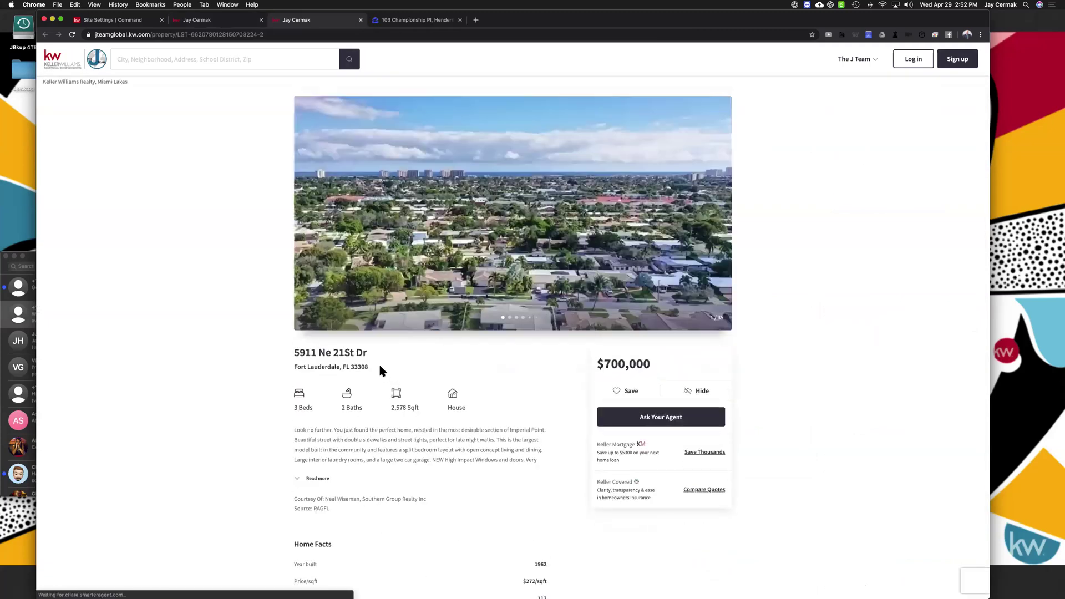
{"action": "triple_click", "coordinate": [297, 353]}
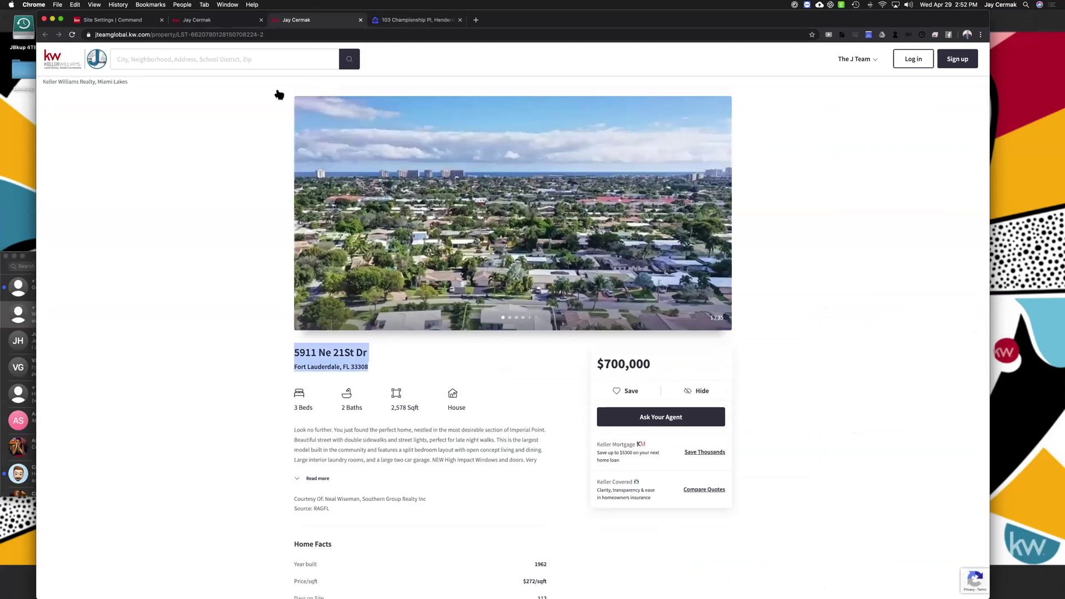
{"action": "key", "text": "ctrl+Tab"}
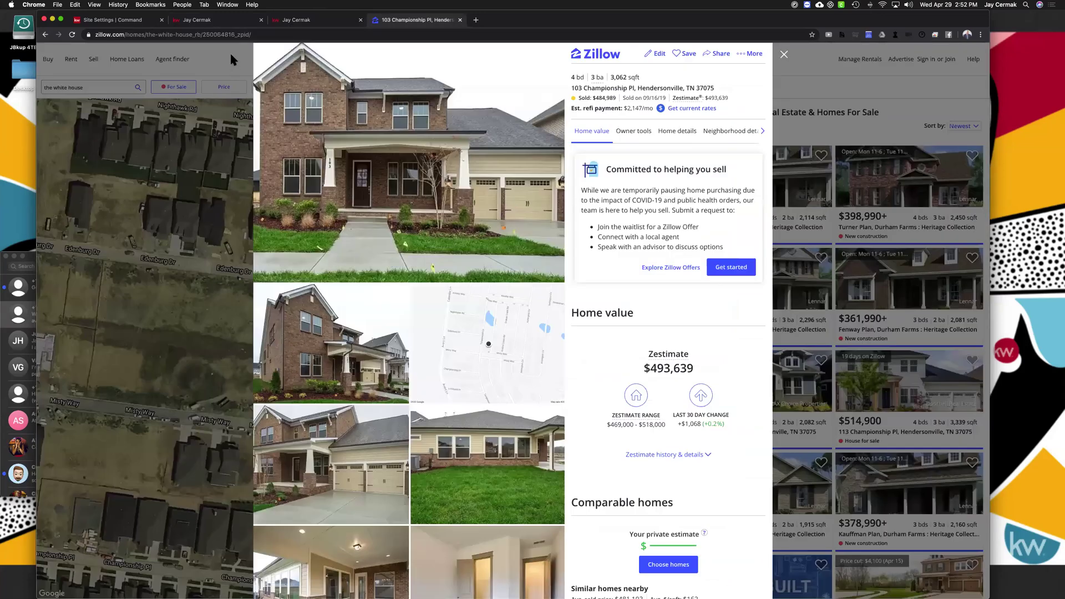
Paste the copied address into Zillow's search to open the same $700,000 Fort Lauderdale home
{"action": "left_click", "coordinate": [105, 234]}
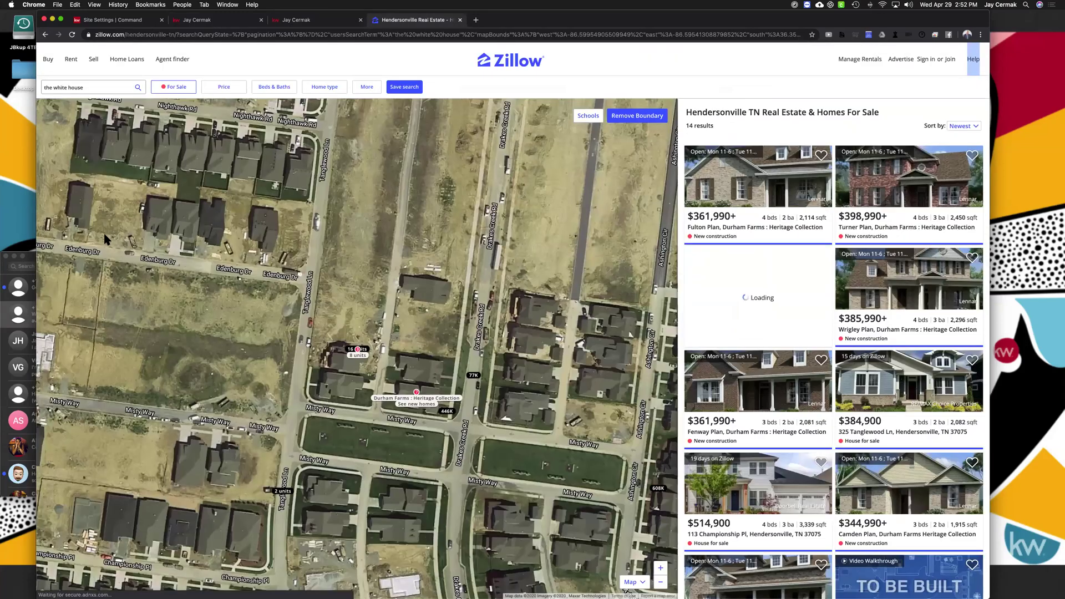
{"action": "left_click", "coordinate": [172, 59]}
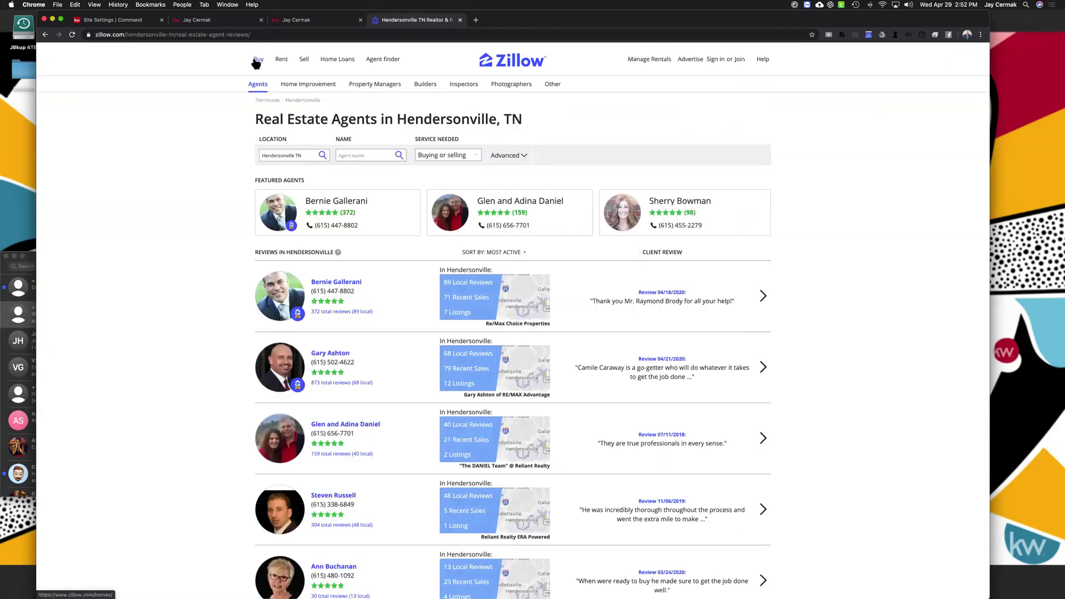
{"action": "left_click", "coordinate": [257, 60]}
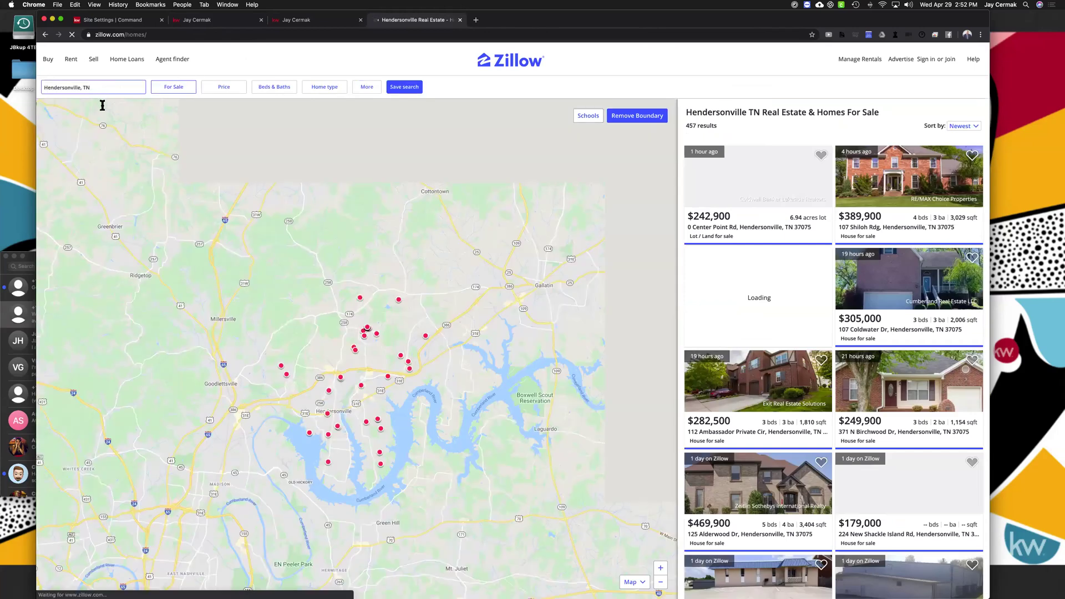
{"action": "key", "text": "super+v"}
{"action": "left_click", "coordinate": [102, 107]}
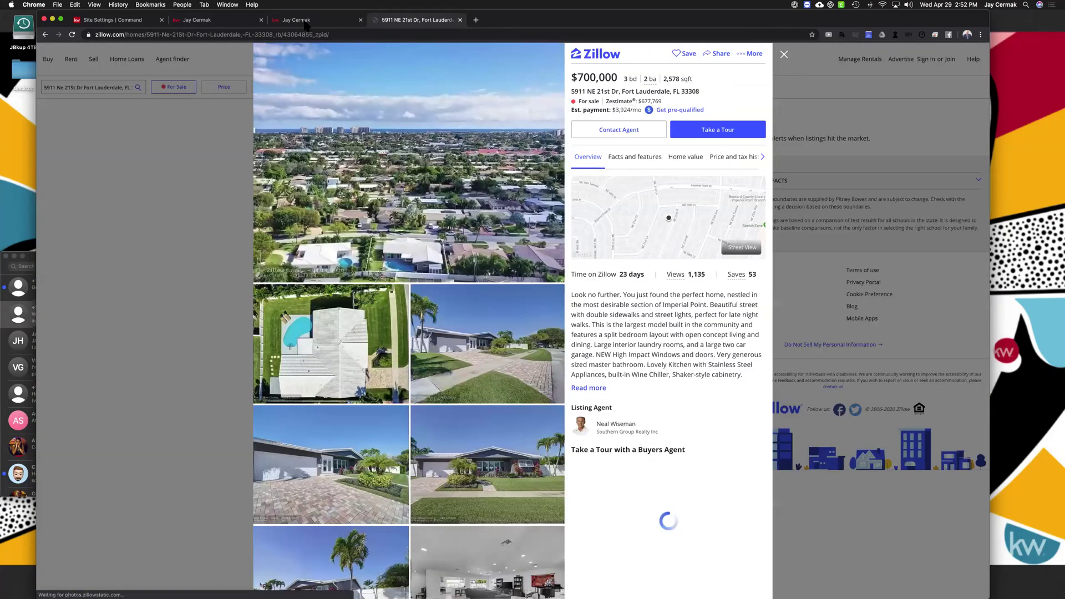
{"action": "left_click", "coordinate": [307, 21]}
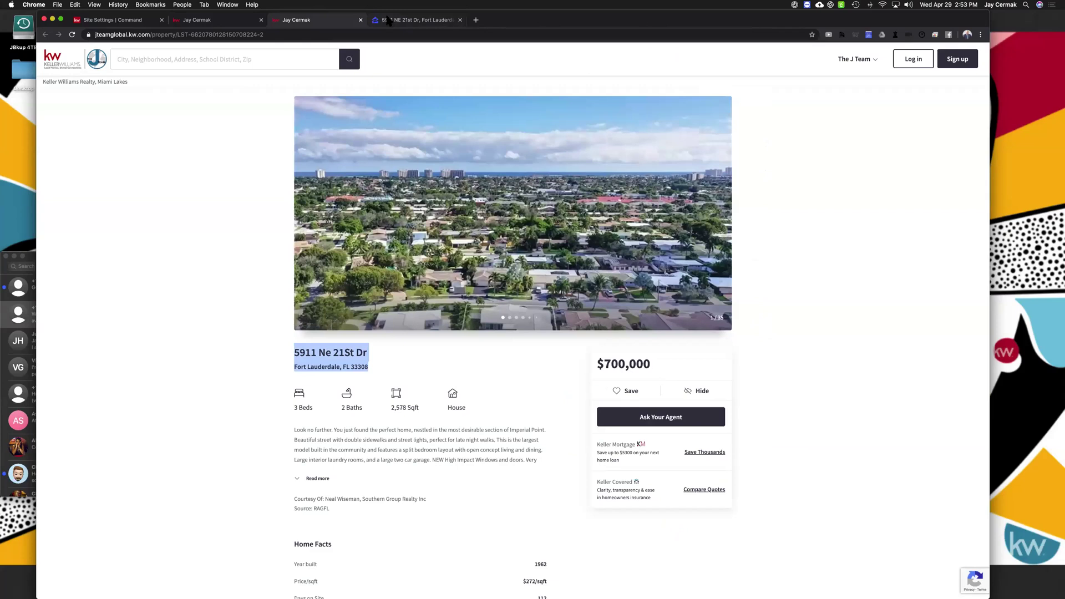
{"action": "left_click", "coordinate": [388, 21]}
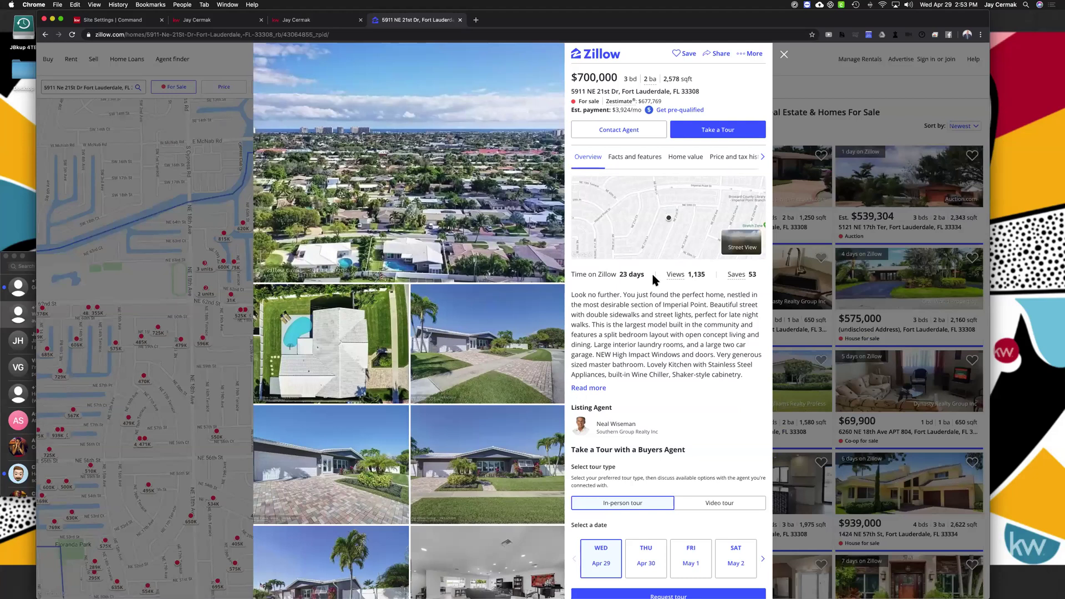
Review the KW listing's Keller Mortgage savings offer and start mortgage pre-qualification
{"action": "key", "text": "ctrl+shift+Tab"}
{"action": "scroll", "coordinate": [419, 258], "scroll_direction": "down", "scroll_amount": 2}
{"action": "scroll", "coordinate": [419, 258], "scroll_direction": "down", "scroll_amount": 1}
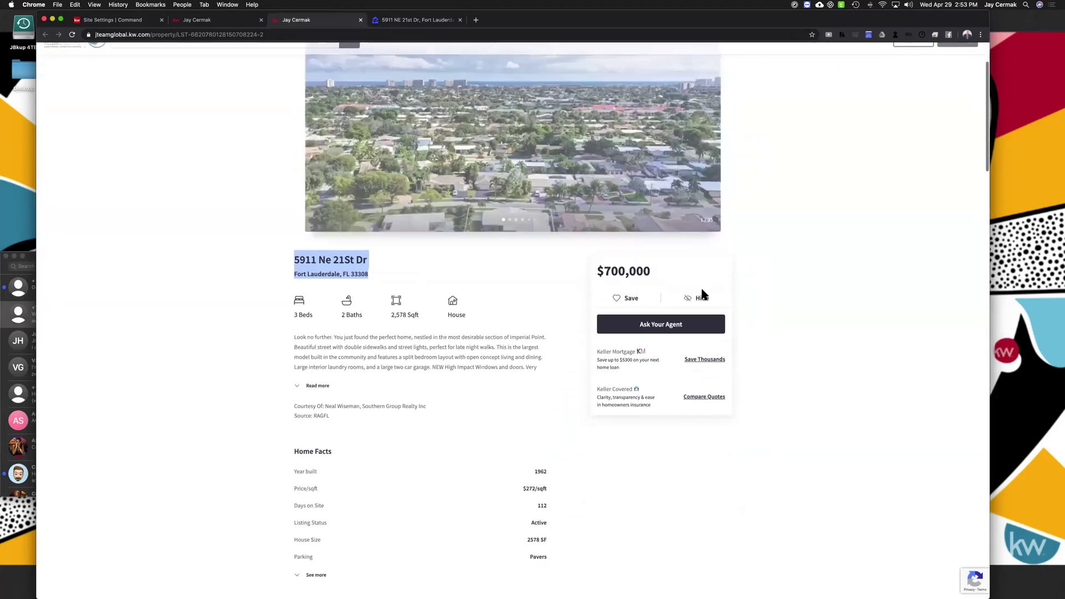
{"action": "left_click_drag", "start_coordinate": [594, 356], "coordinate": [641, 372]}
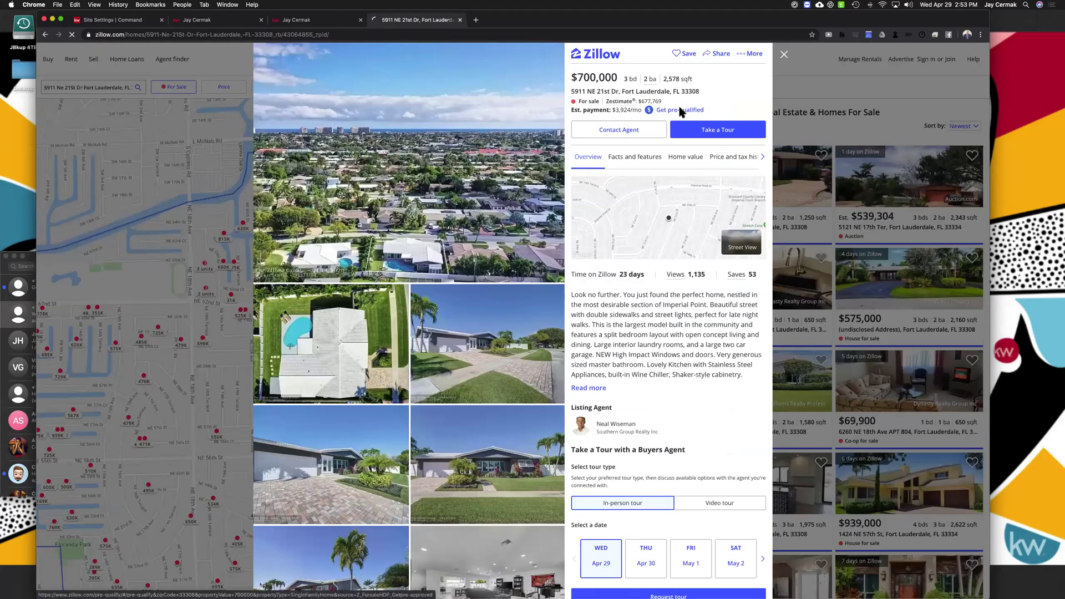
{"action": "left_click", "coordinate": [681, 110]}
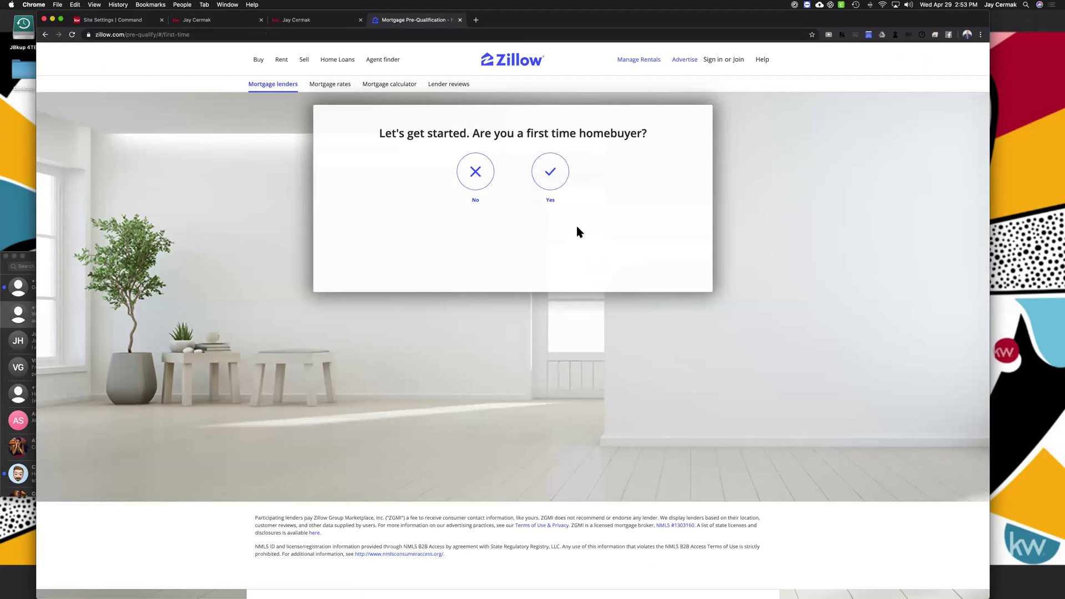
Accept the Keller Mortgage disclosures to reach the ZeroPlus loan application
{"action": "left_click", "coordinate": [301, 23]}
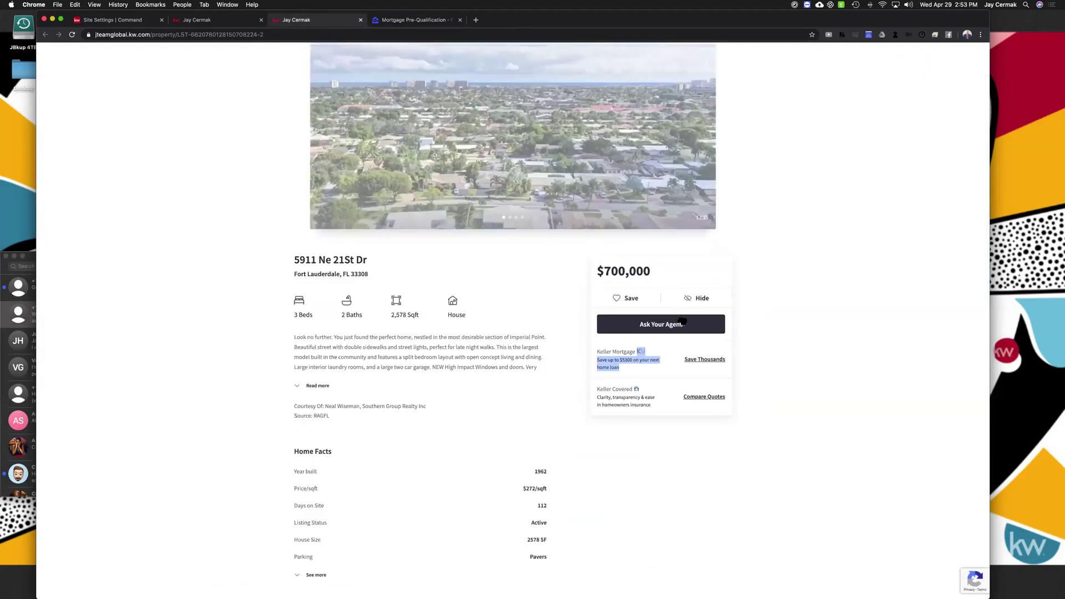
{"action": "left_click", "coordinate": [706, 360]}
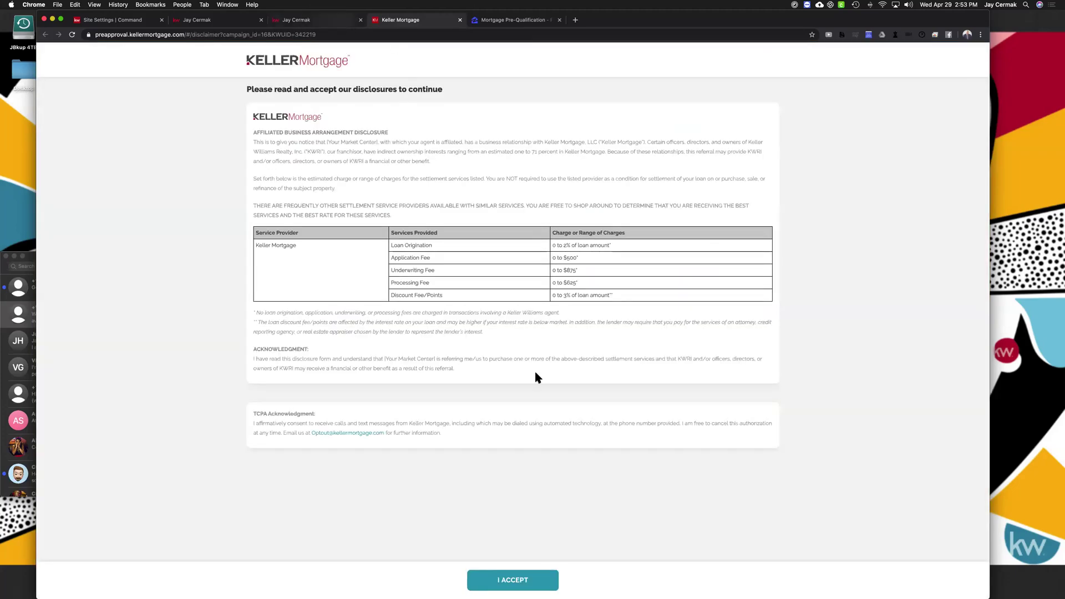
{"action": "left_click", "coordinate": [509, 583]}
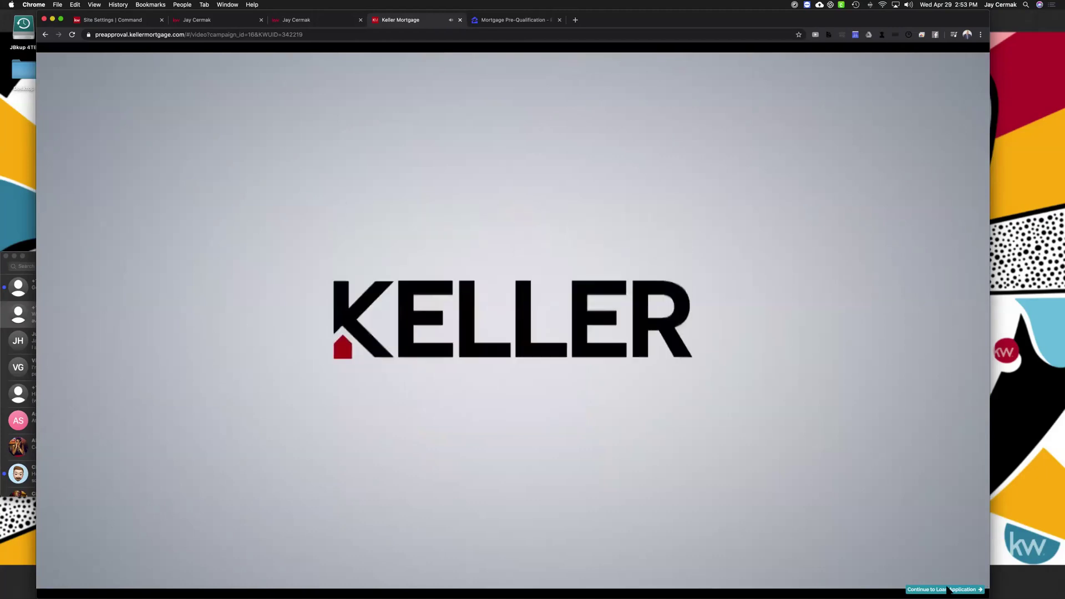
{"action": "left_click", "coordinate": [950, 590]}
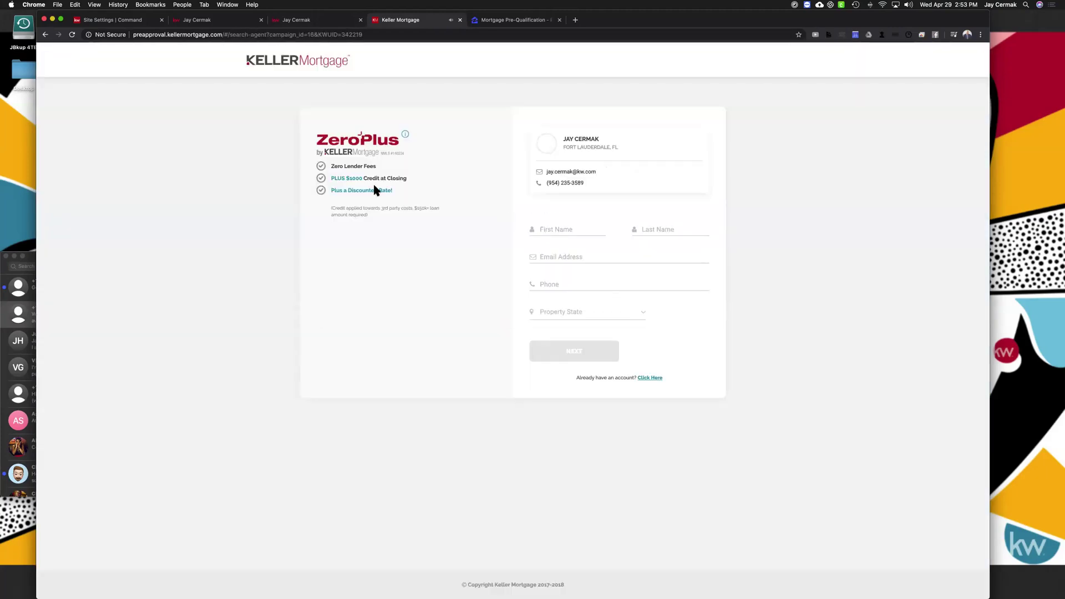
{"action": "left_click_drag", "start_coordinate": [338, 158], "coordinate": [313, 136]}
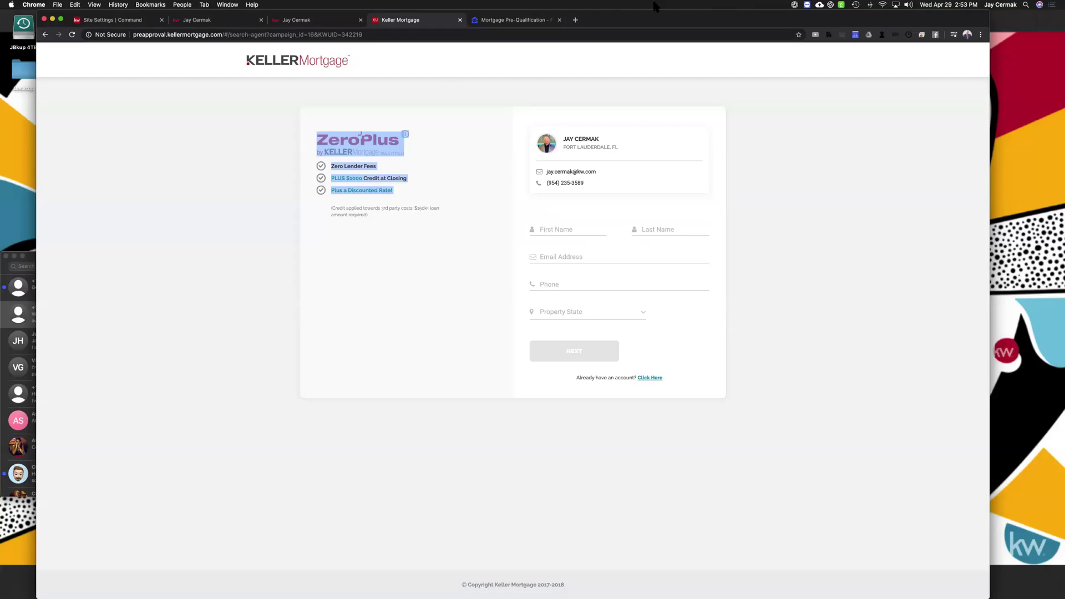
Load kellermortgage.com in a new tab, highlight its $122,781,500 ZeroPlus savings, then return to the listing
{"action": "left_click", "coordinate": [575, 20]}
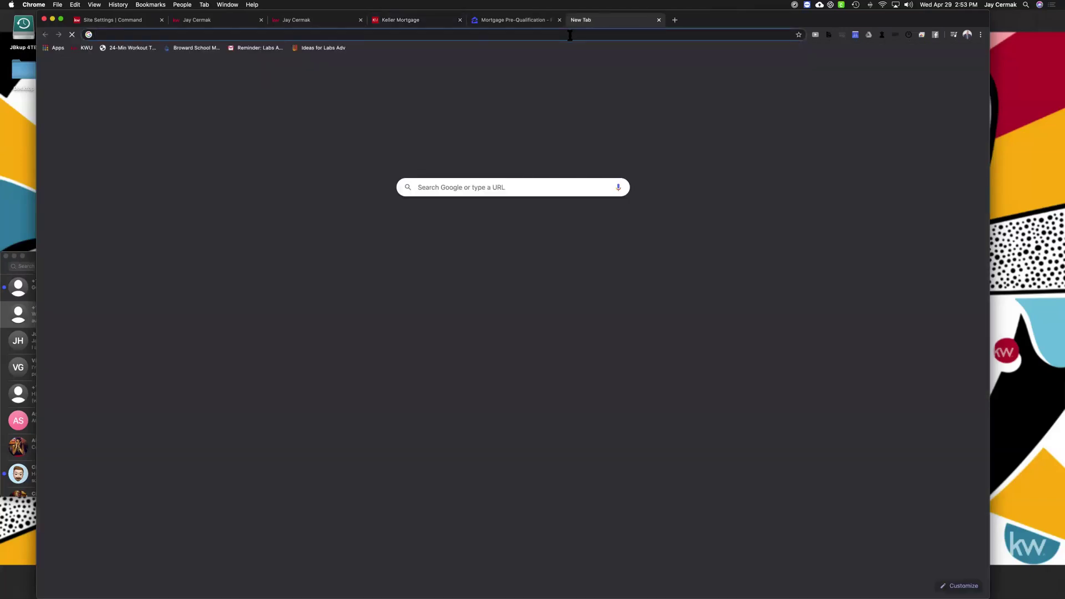
{"action": "type", "text": "kellermo"}
{"action": "key", "text": "Return"}
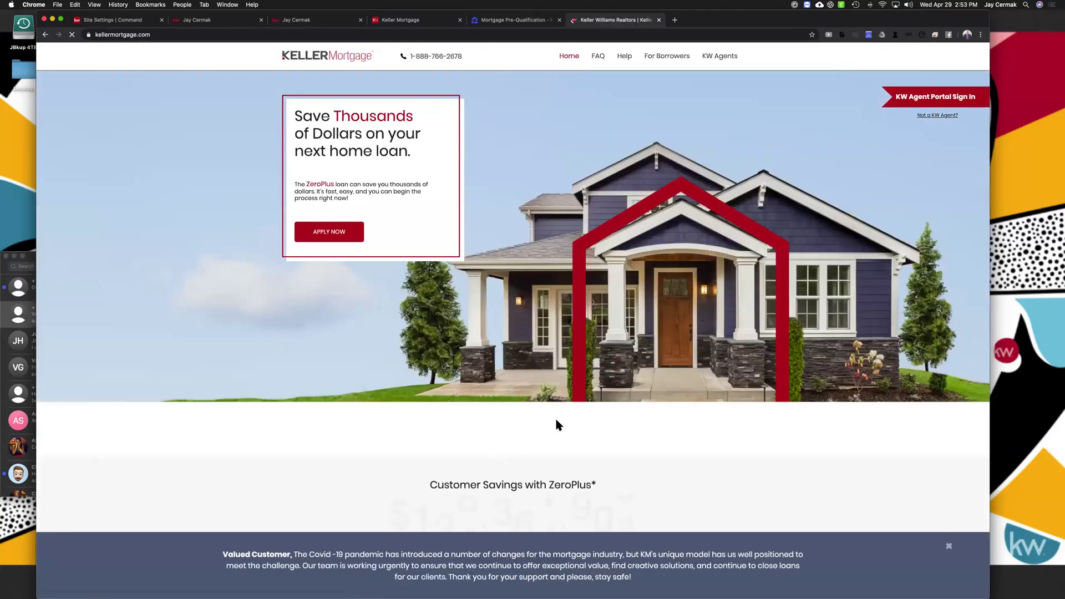
{"action": "scroll", "coordinate": [383, 248], "scroll_direction": "down", "scroll_amount": 3}
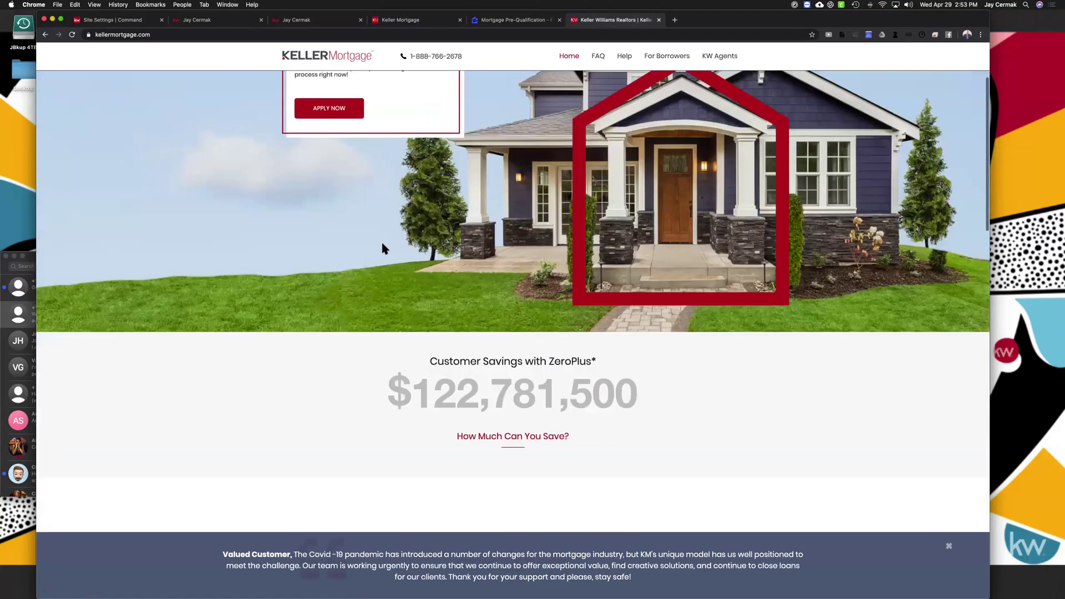
{"action": "scroll", "coordinate": [648, 260], "scroll_direction": "down", "scroll_amount": 3}
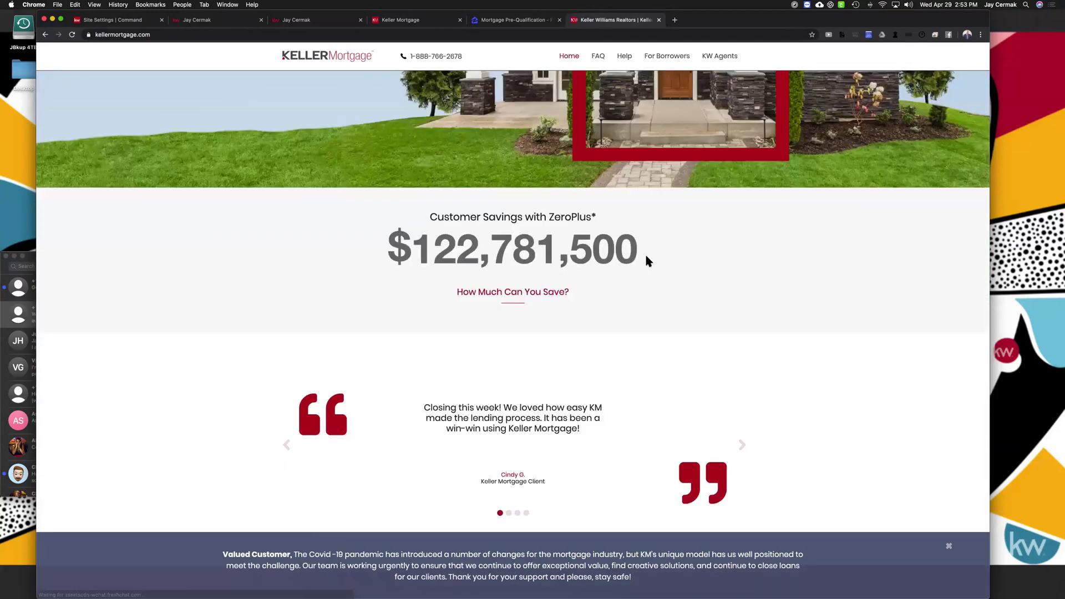
{"action": "triple_click", "coordinate": [646, 256]}
{"action": "scroll", "coordinate": [529, 156], "scroll_direction": "up", "scroll_amount": 1}
{"action": "scroll", "coordinate": [530, 161], "scroll_direction": "up", "scroll_amount": 4}
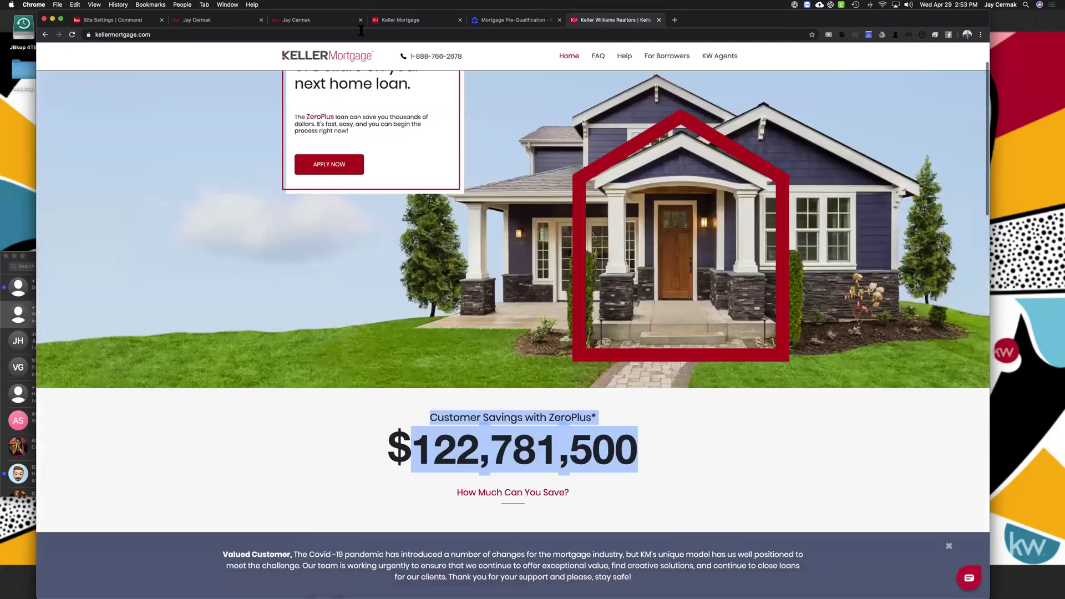
{"action": "left_click", "coordinate": [344, 19]}
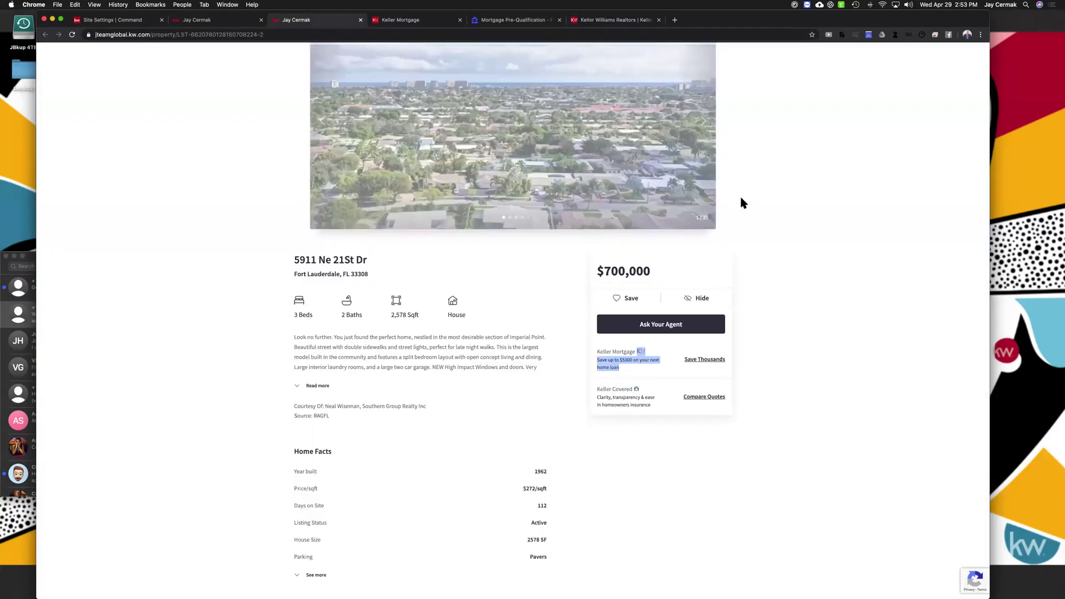
Open Keller Covered's Compare Quotes page and scroll through the home insurance quotes
{"action": "left_click", "coordinate": [760, 203]}
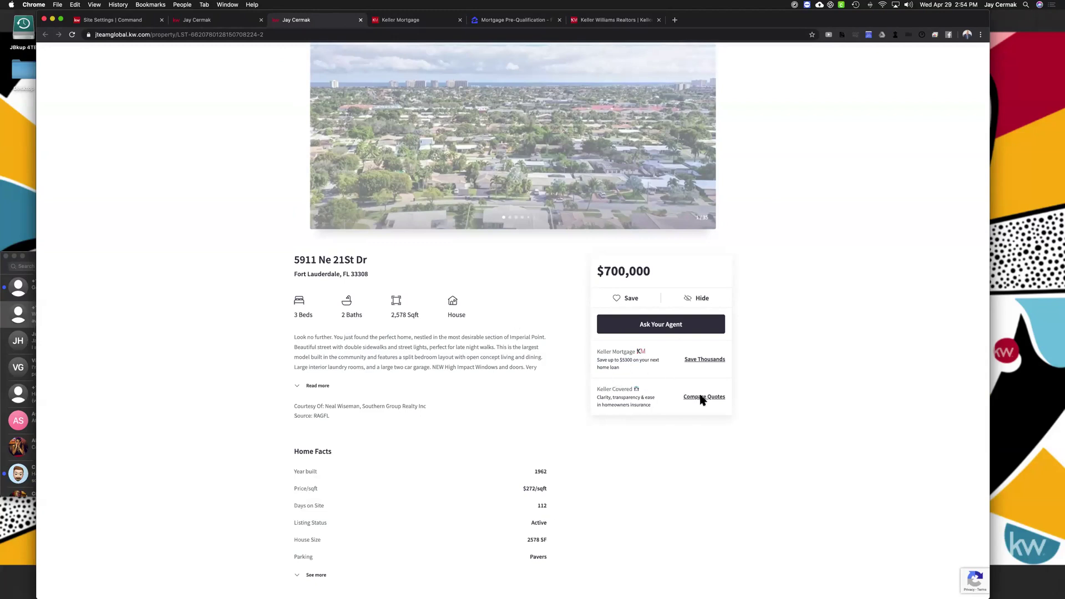
{"action": "left_click", "coordinate": [702, 397]}
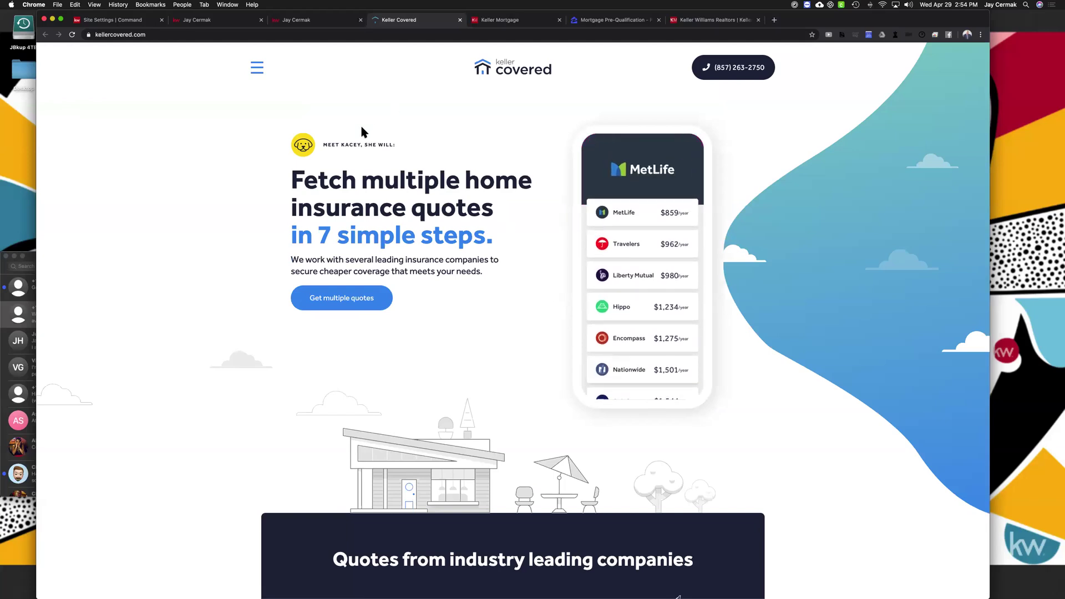
{"action": "scroll", "coordinate": [355, 242], "scroll_direction": "down", "scroll_amount": 5}
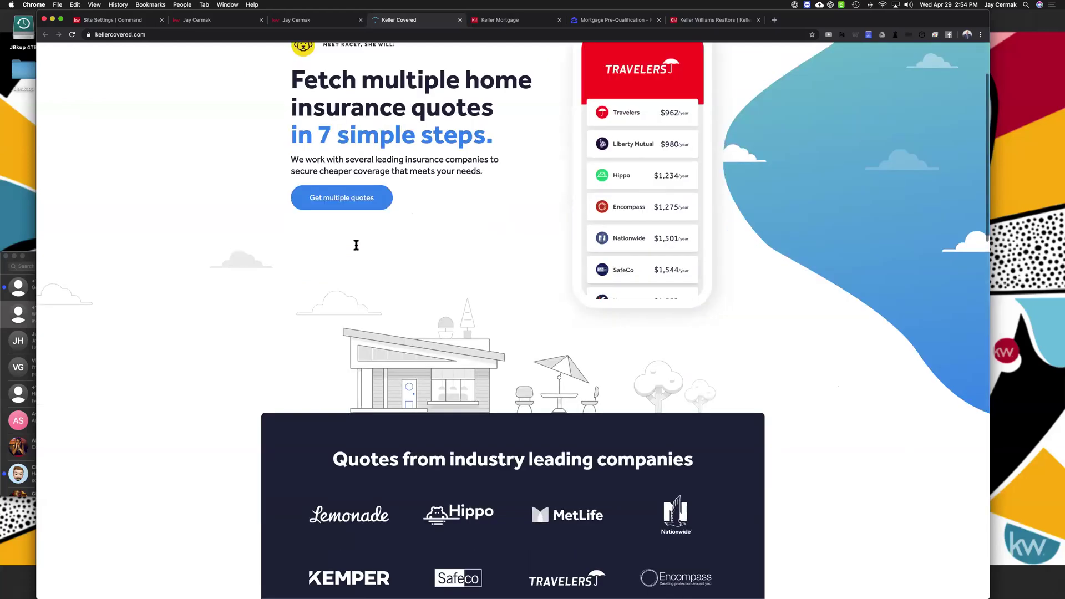
{"action": "scroll", "coordinate": [314, 115], "scroll_direction": "up", "scroll_amount": 5}
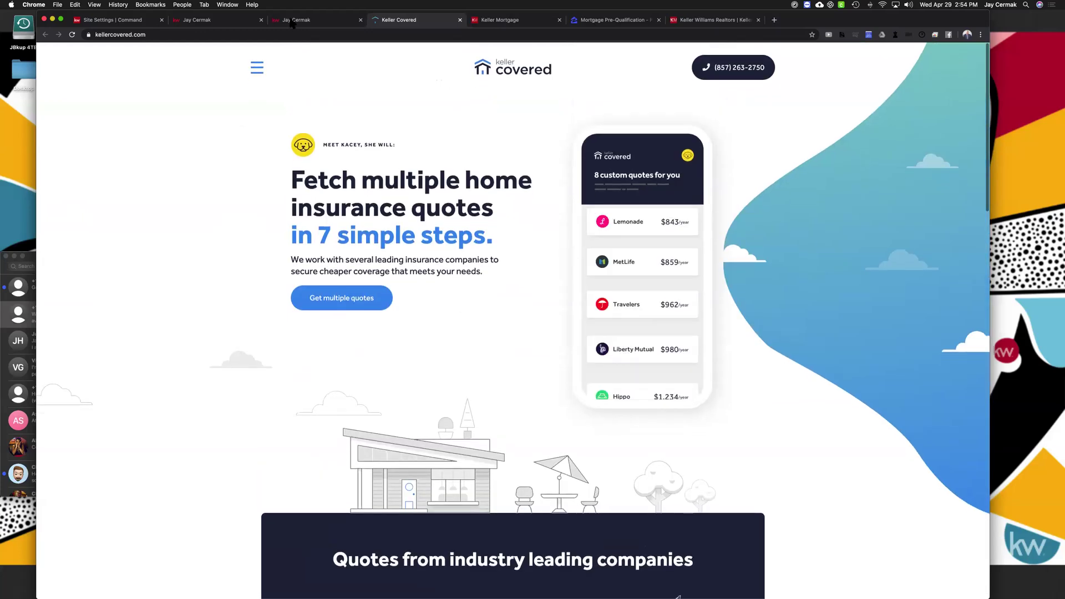
Return to the listing and review its sections, including the Keller Covered insurance blurb
{"action": "key", "text": "ctrl+shift+Tab"}
{"action": "scroll", "coordinate": [507, 363], "scroll_direction": "down", "scroll_amount": 8}
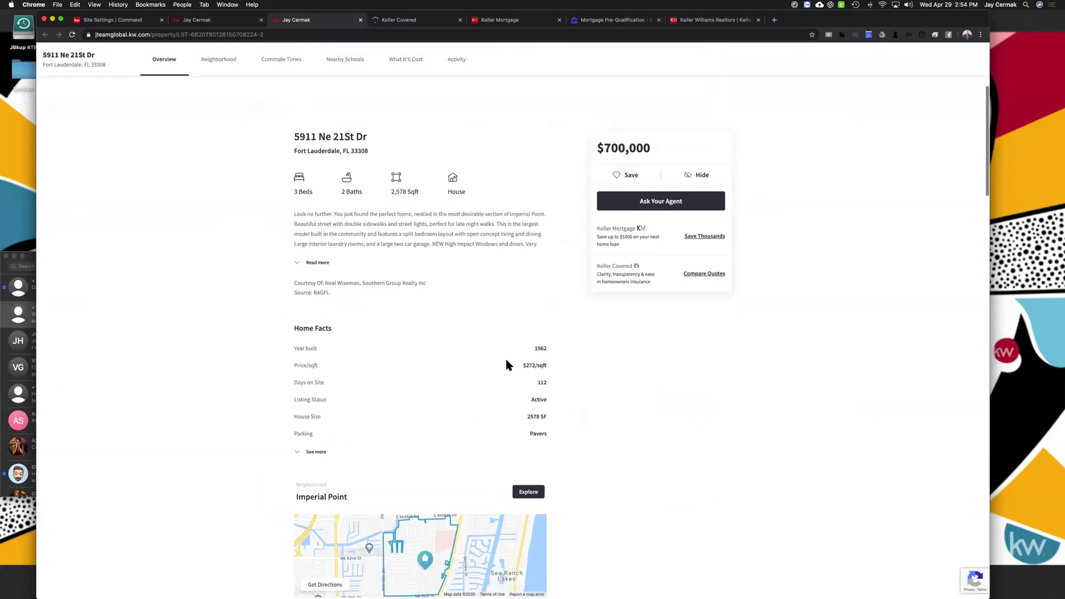
{"action": "scroll", "coordinate": [504, 371], "scroll_direction": "down", "scroll_amount": 12}
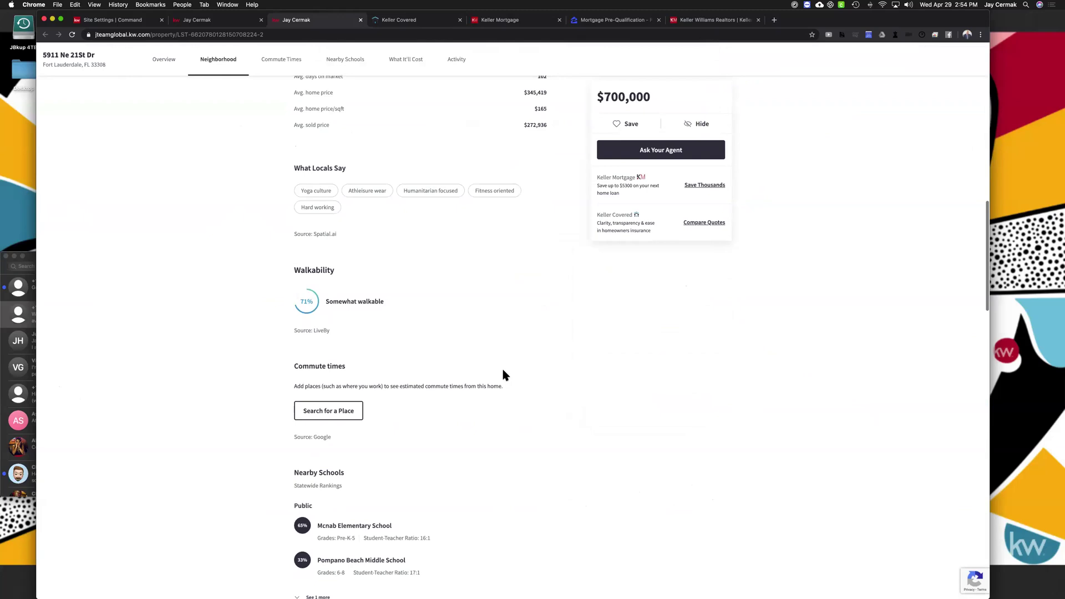
{"action": "scroll", "coordinate": [504, 375], "scroll_direction": "up", "scroll_amount": 15}
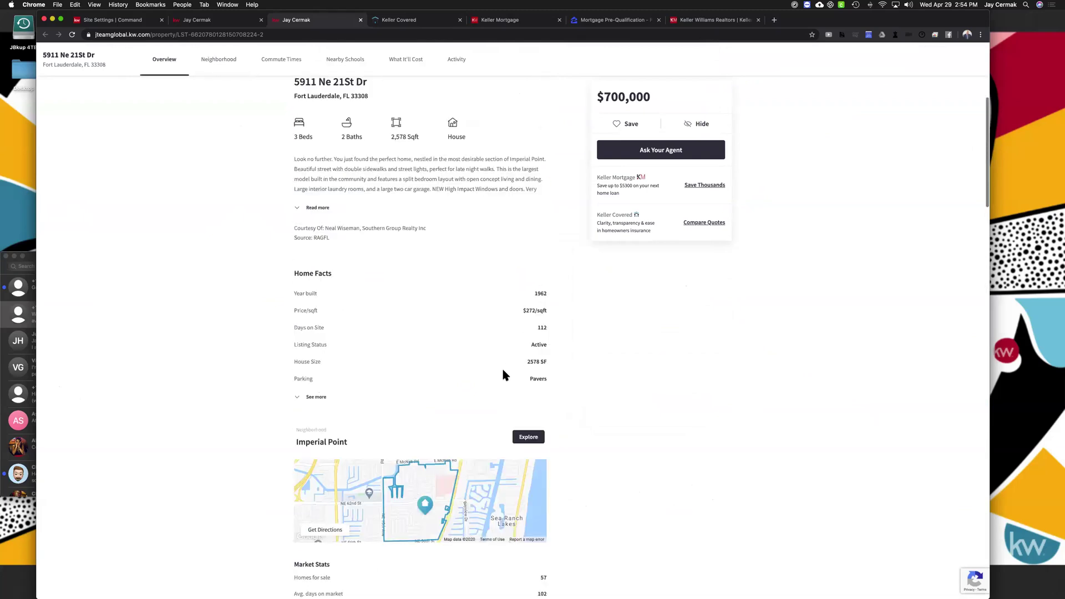
{"action": "scroll", "coordinate": [450, 285], "scroll_direction": "up", "scroll_amount": 3}
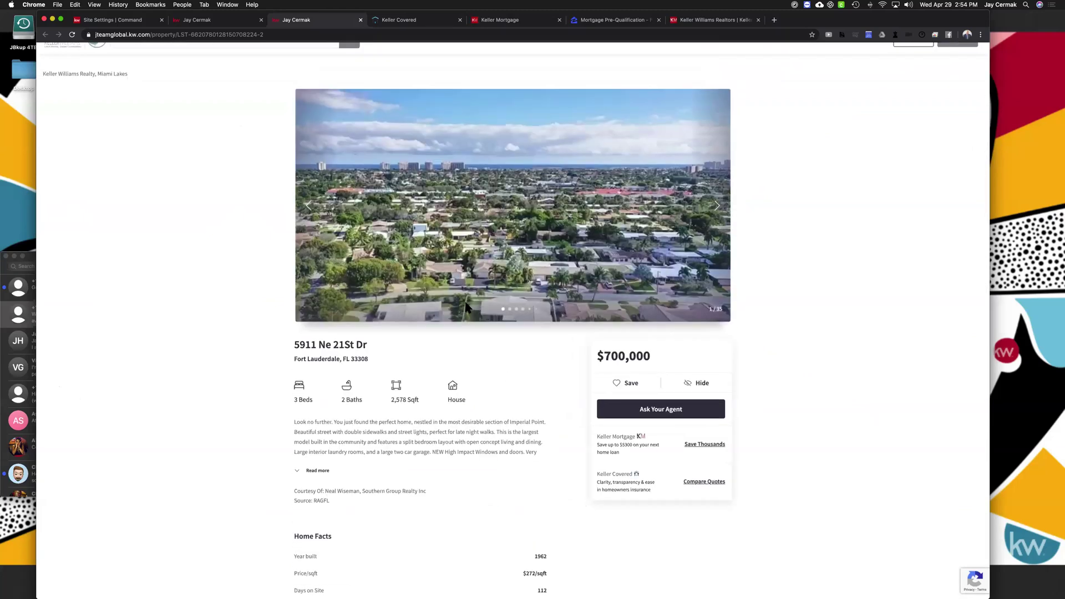
{"action": "scroll", "coordinate": [554, 261], "scroll_direction": "down", "scroll_amount": 4}
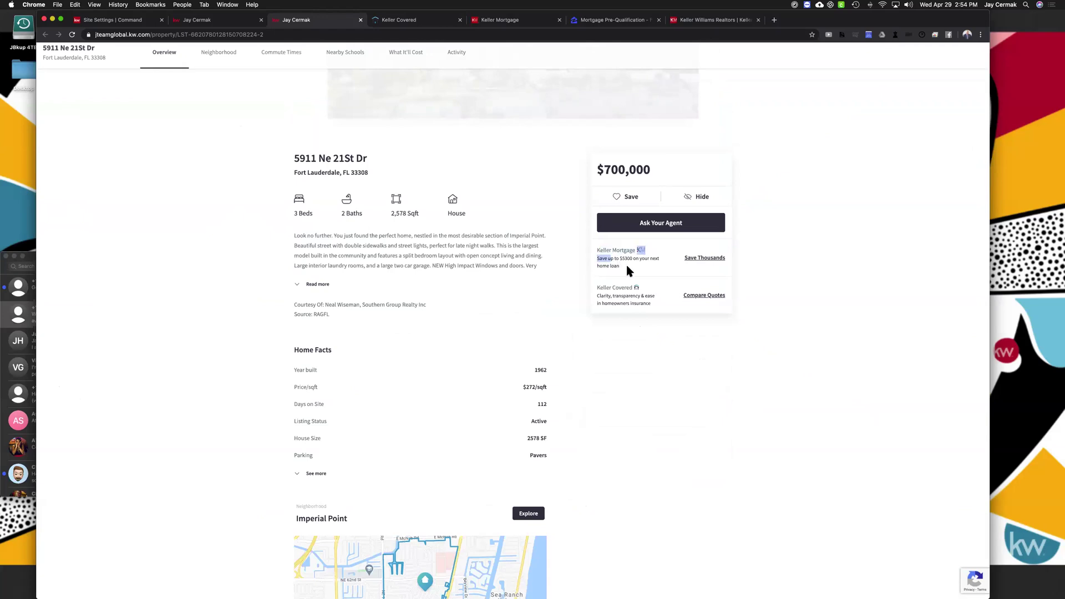
{"action": "left_click_drag", "start_coordinate": [593, 283], "coordinate": [645, 301]}
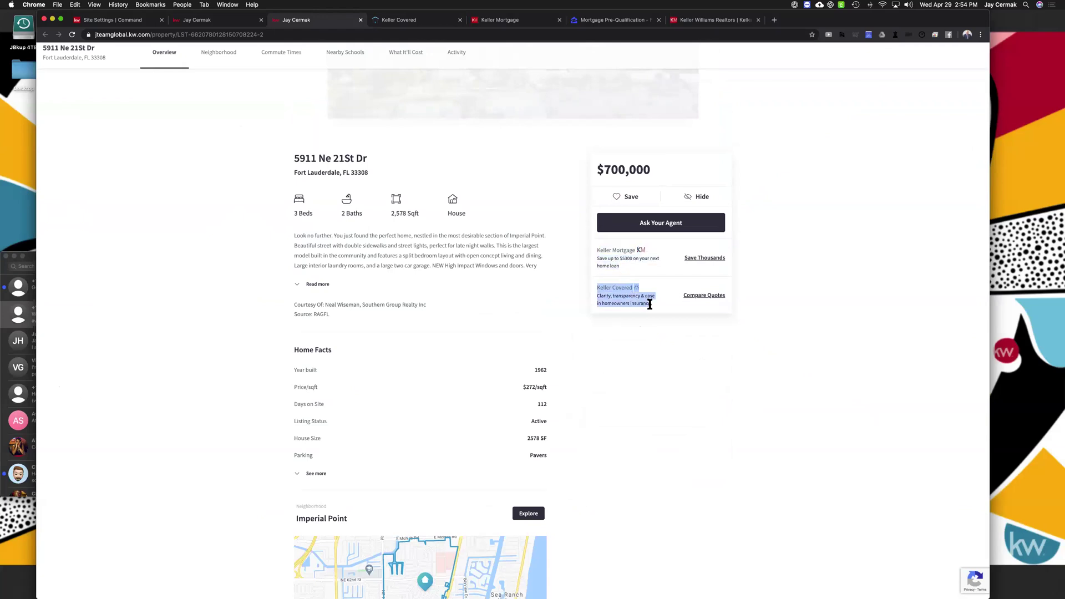
{"action": "scroll", "coordinate": [403, 232], "scroll_direction": "up", "scroll_amount": 5}
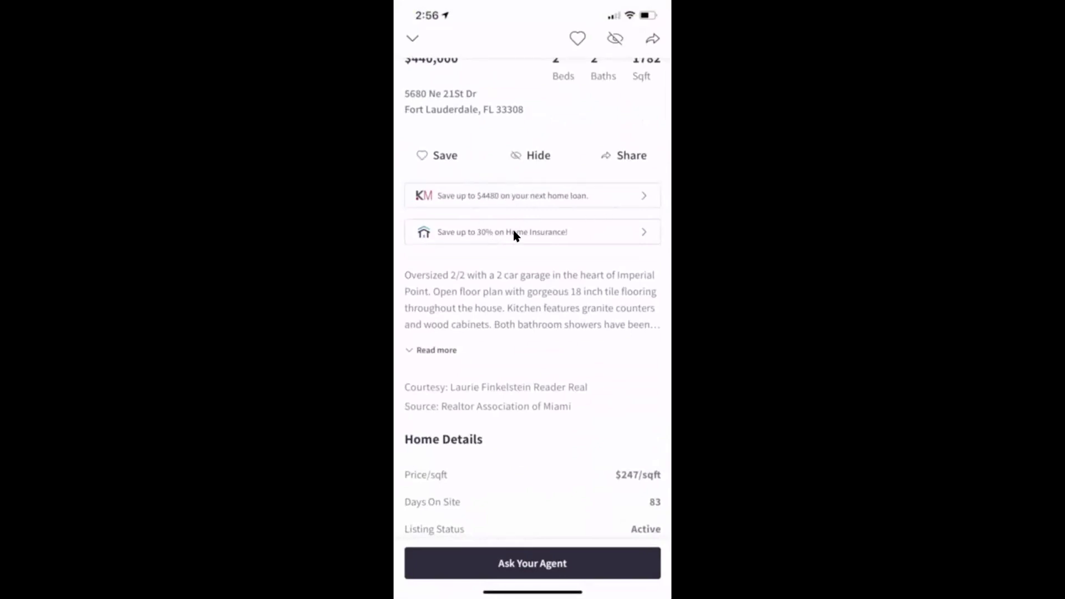
Open the 'Save up to 30% on Home Insurance!' offer banner
{"action": "left_click", "coordinate": [544, 232]}
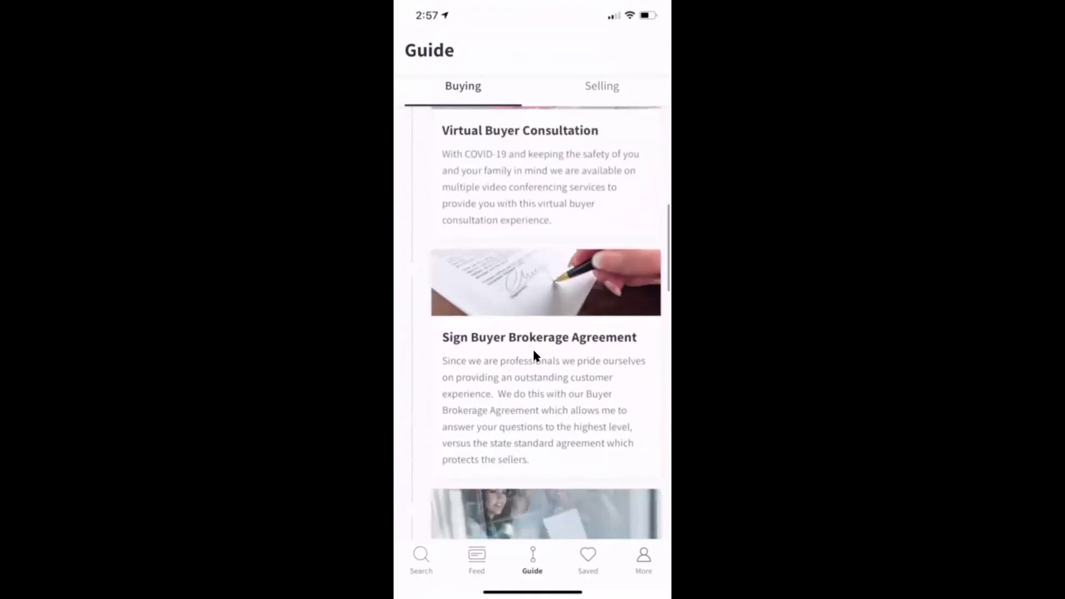
Read the Sign Buyer Brokerage Agreement step, close it, then switch to the KW map app
{"action": "left_click", "coordinate": [534, 355]}
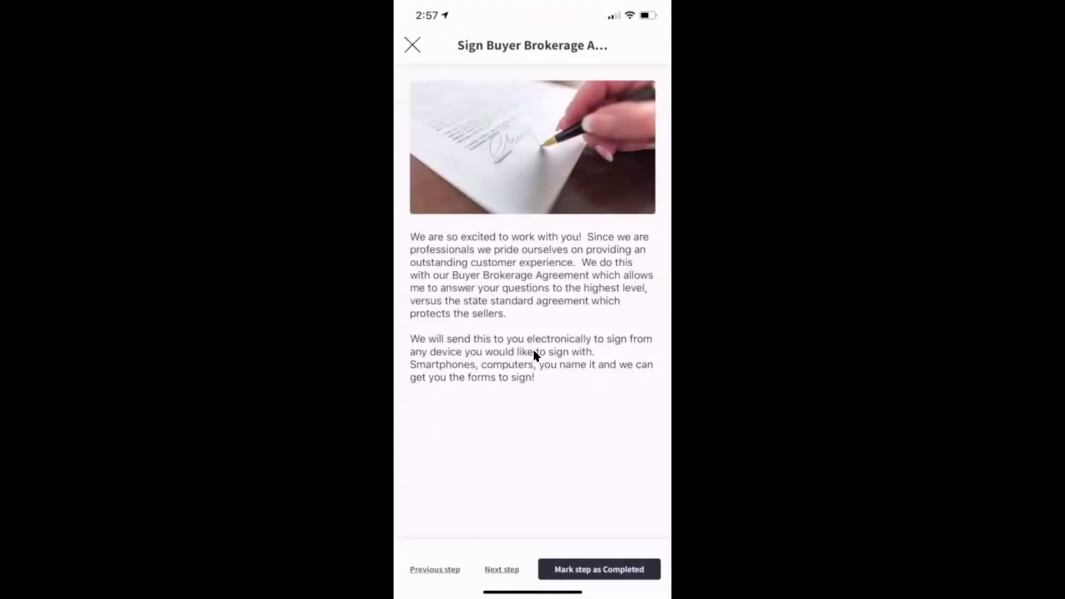
{"action": "key", "text": "Escape"}
{"action": "scroll", "coordinate": [533, 356], "scroll_direction": "up", "scroll_amount": 8}
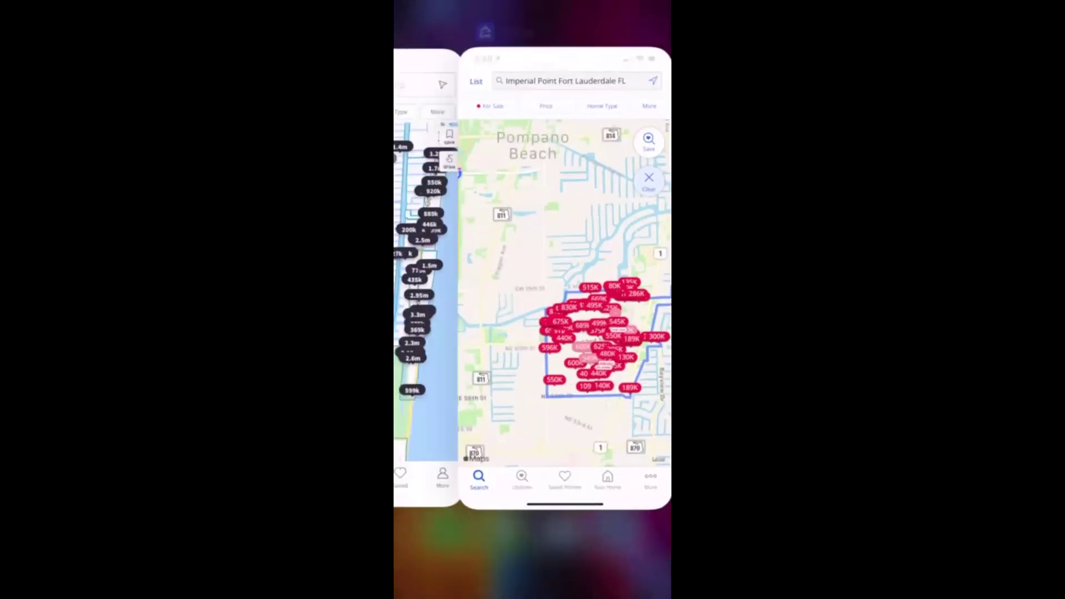
{"action": "left_click", "coordinate": [534, 356]}
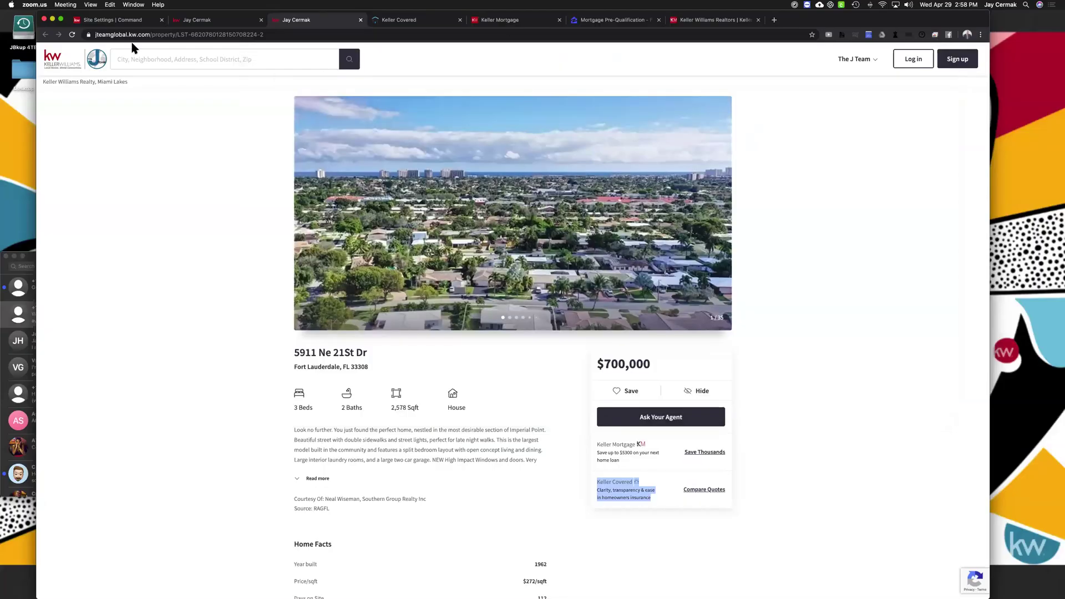
Log in on the agent site's home page with the consumer's e-mail and account password
{"action": "left_click", "coordinate": [88, 62]}
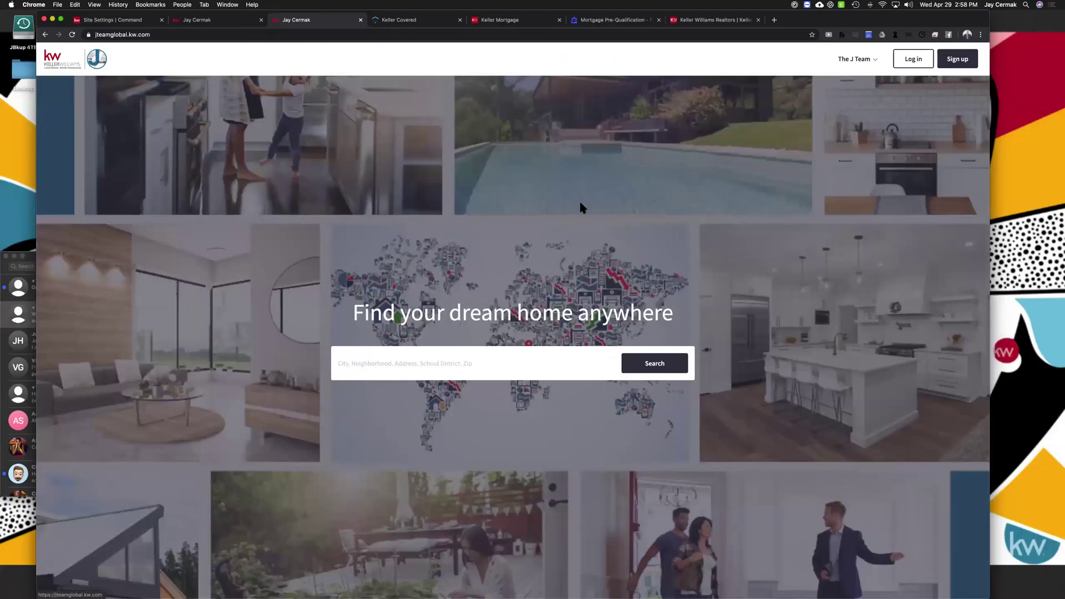
{"action": "left_click", "coordinate": [901, 61]}
{"action": "left_click", "coordinate": [518, 305]}
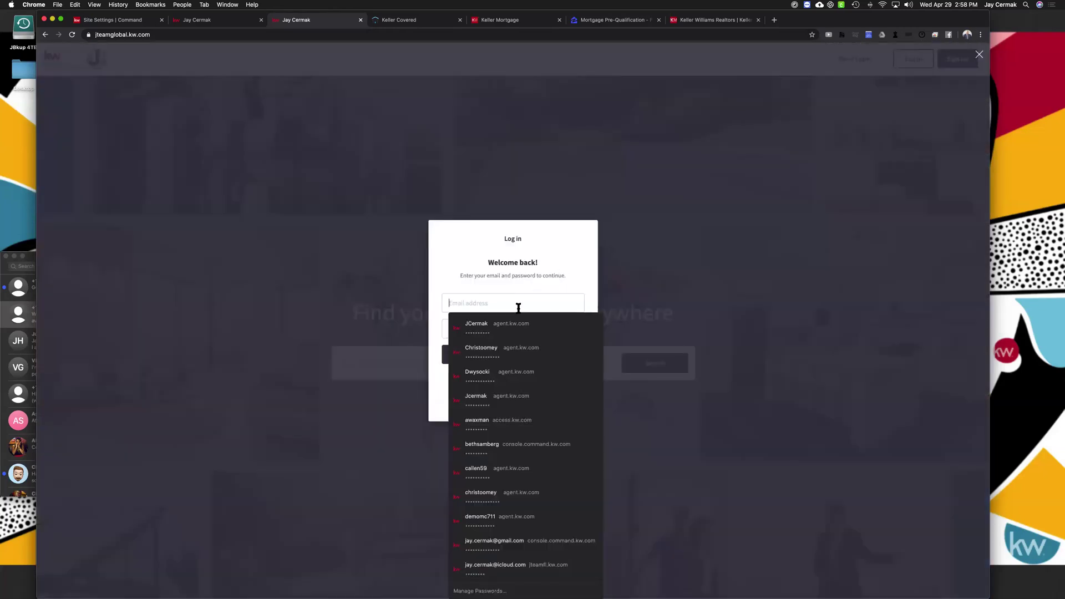
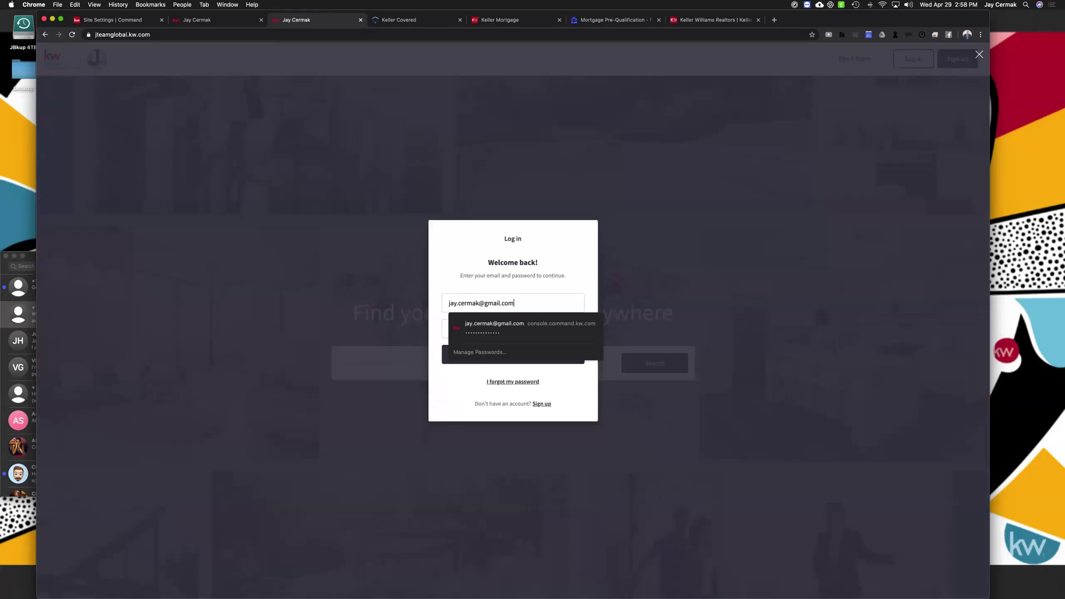
{"action": "key", "text": "Tab"}
{"action": "type", "text": "•••••••"}
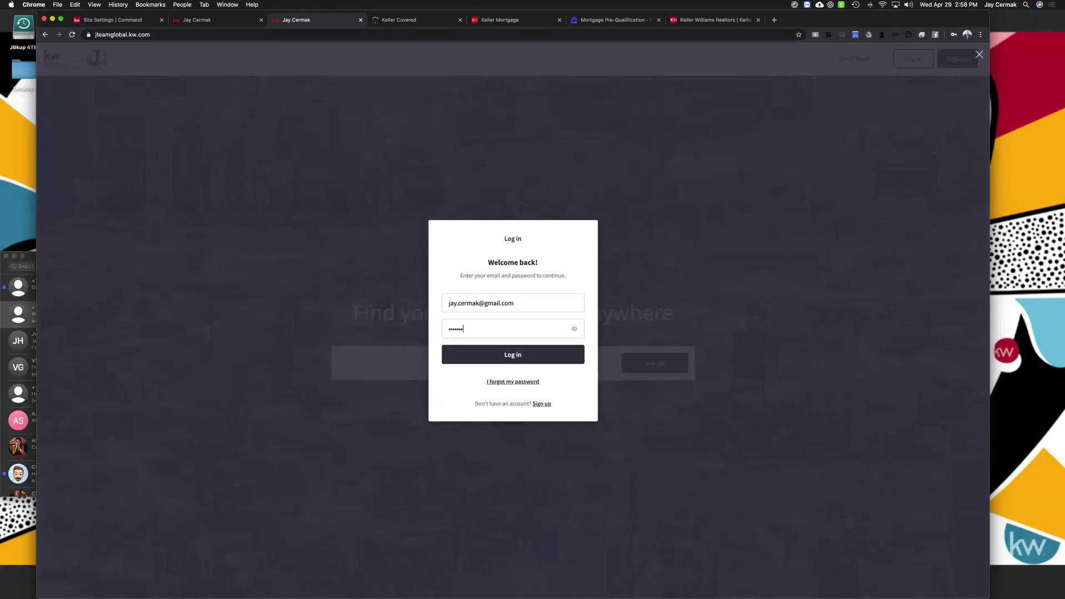
{"action": "type", "text": "•"}
{"action": "key", "text": "Return"}
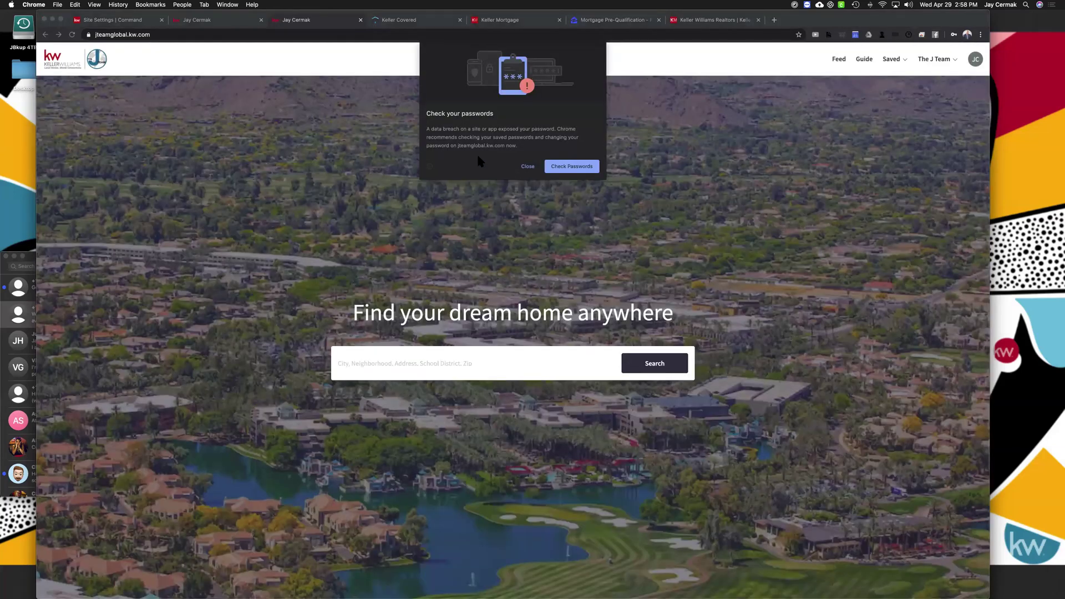
Dismiss the password warning and browse the Selling and Buying timeline guides from Feed
{"action": "left_click", "coordinate": [527, 167]}
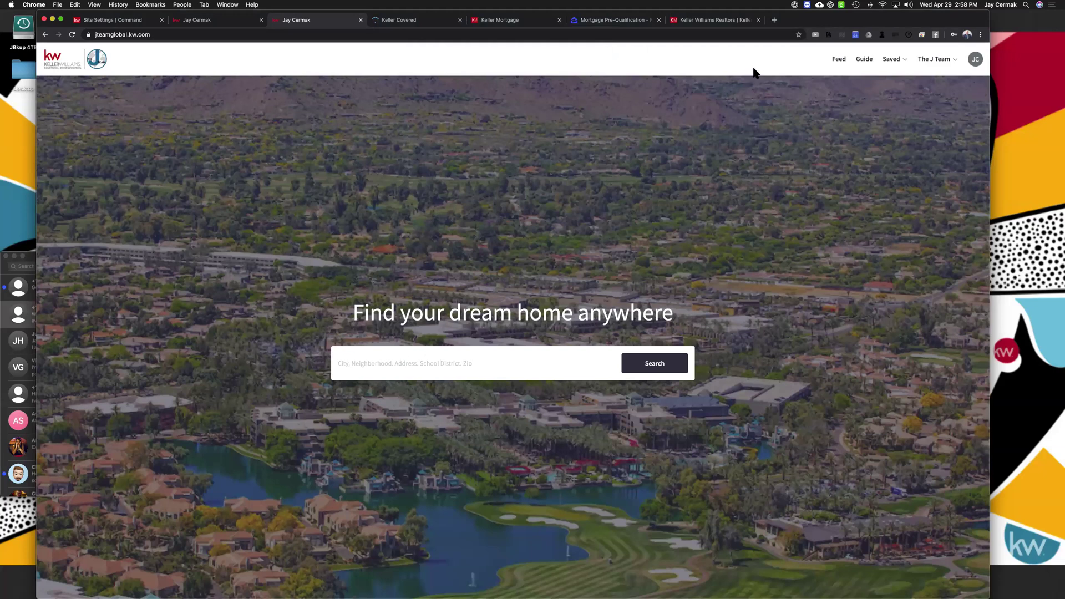
{"action": "left_click", "coordinate": [839, 59]}
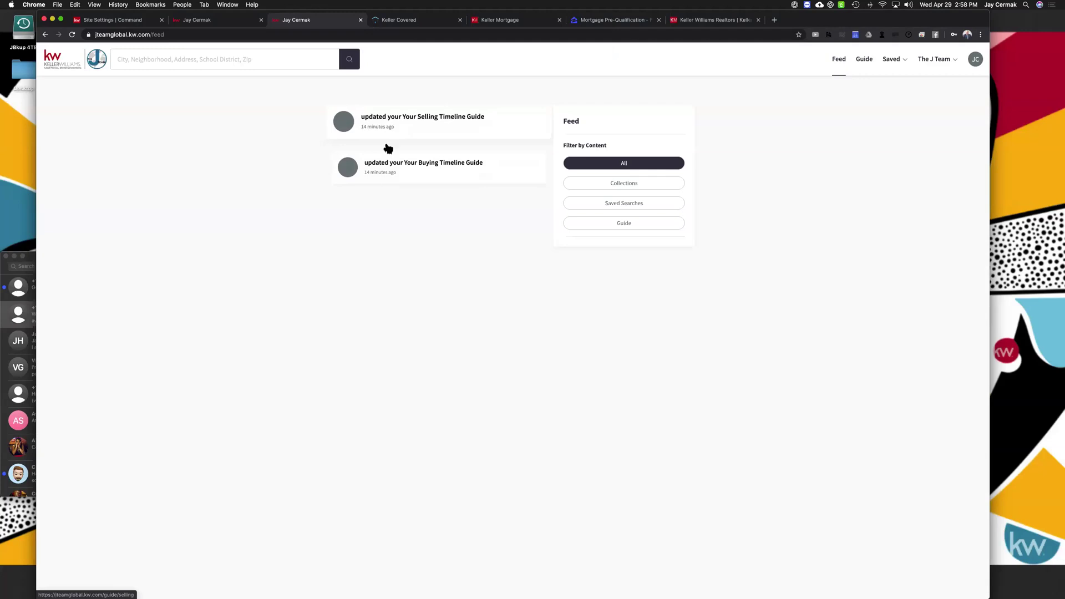
{"action": "left_click", "coordinate": [405, 125]}
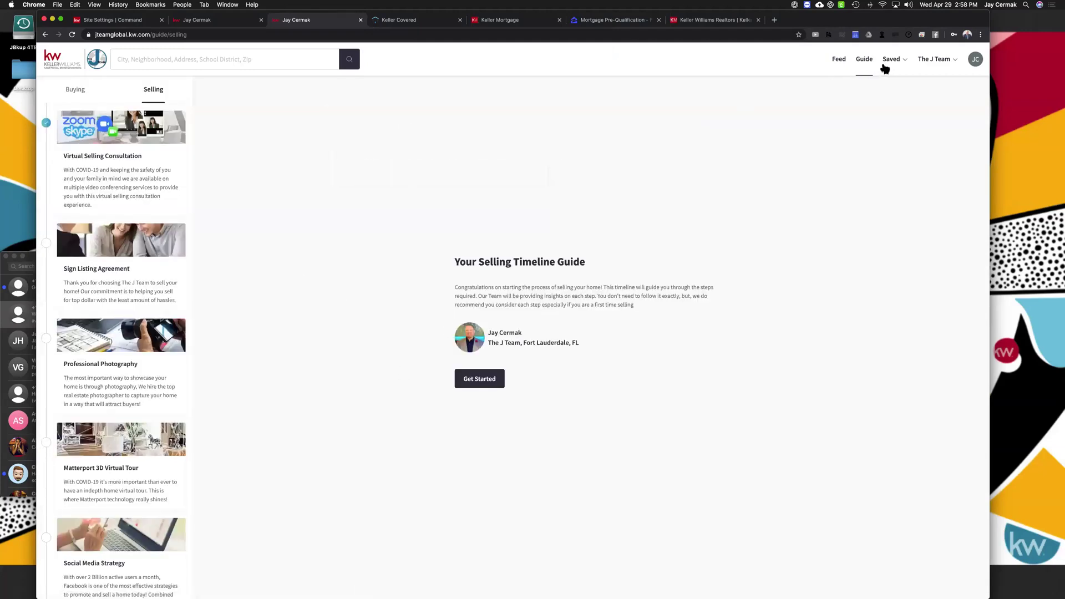
{"action": "left_click", "coordinate": [866, 61]}
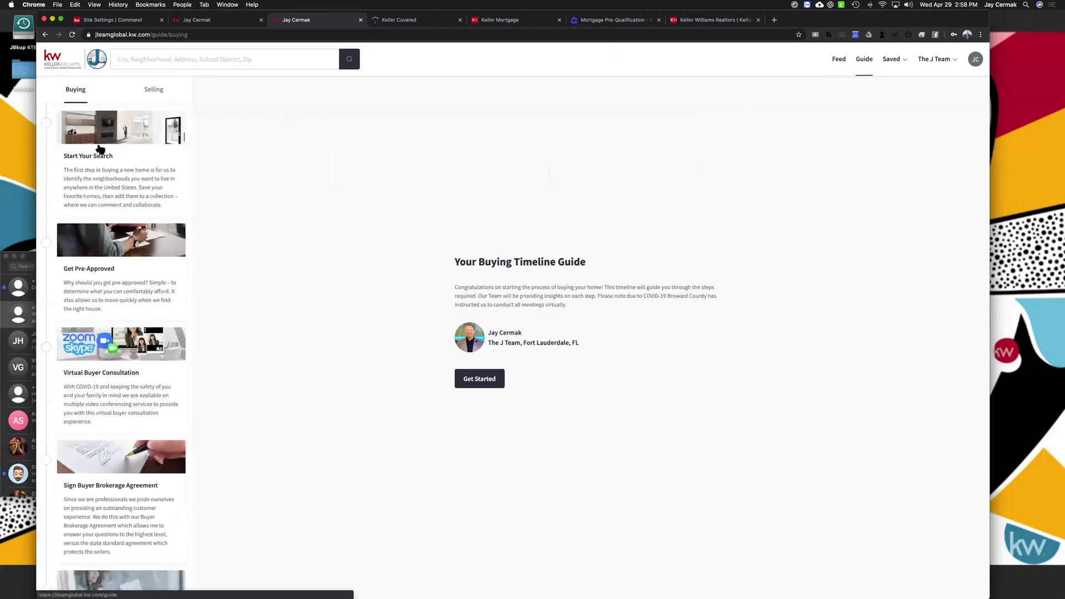
{"action": "left_click", "coordinate": [159, 89]}
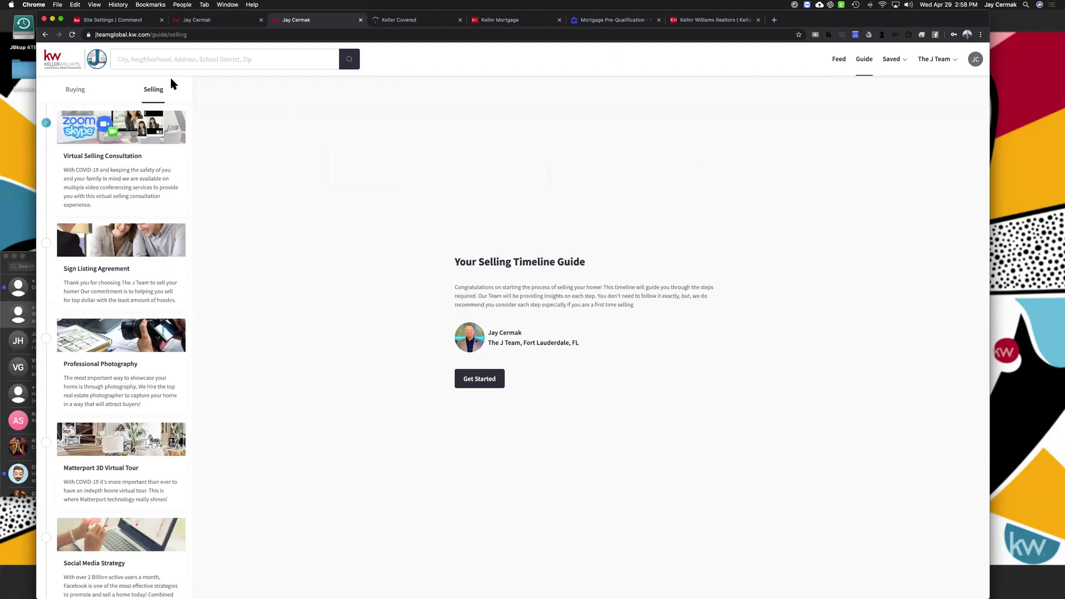
Open the AZ saved collection, then the account's History of recently viewed homes
{"action": "left_click", "coordinate": [889, 61]}
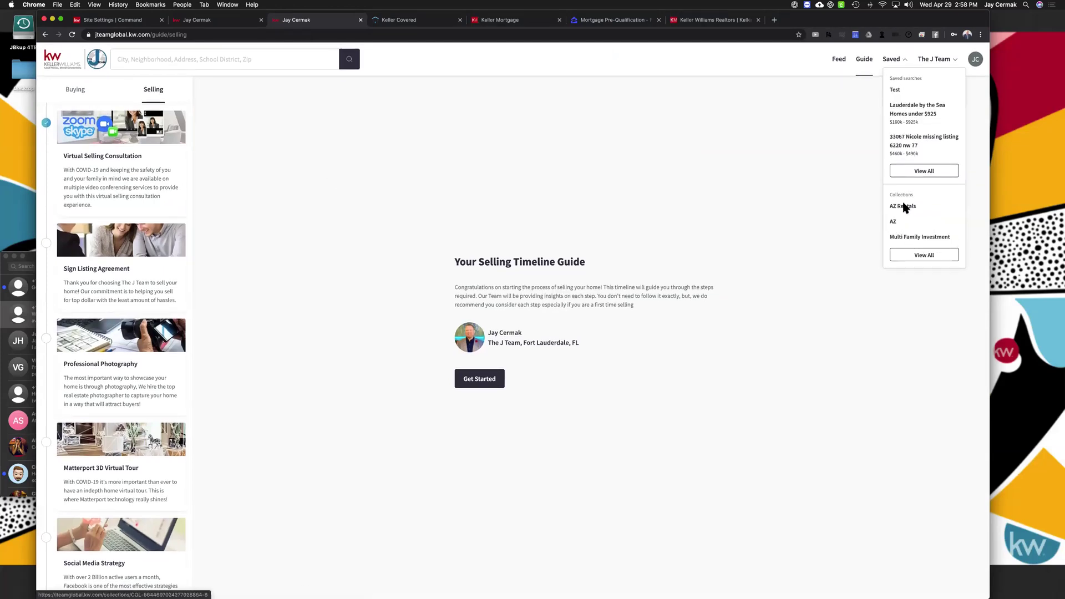
{"action": "left_click", "coordinate": [899, 224]}
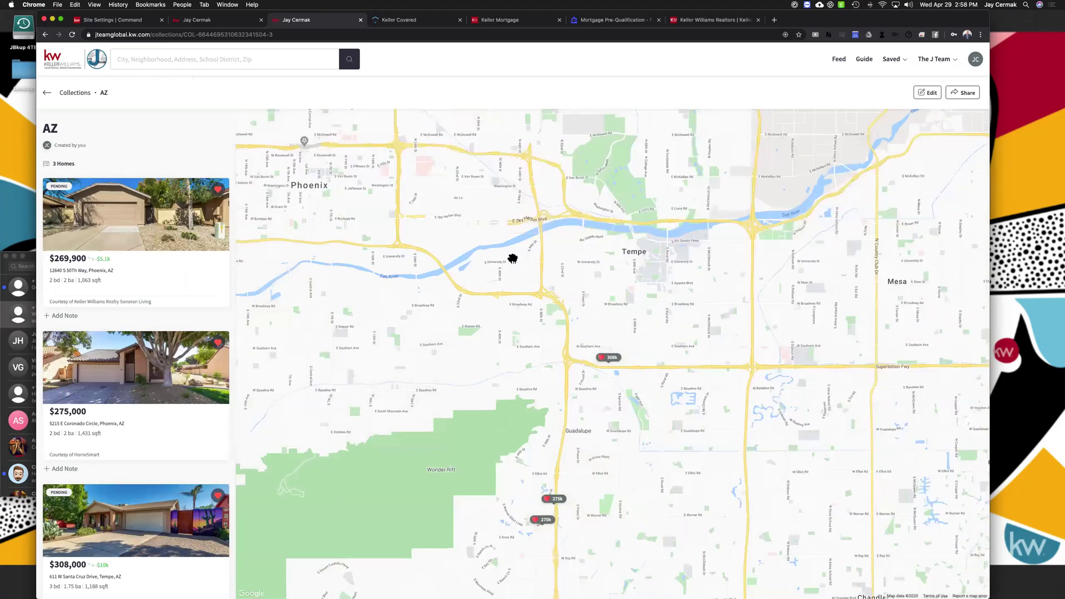
{"action": "left_click", "coordinate": [952, 62]}
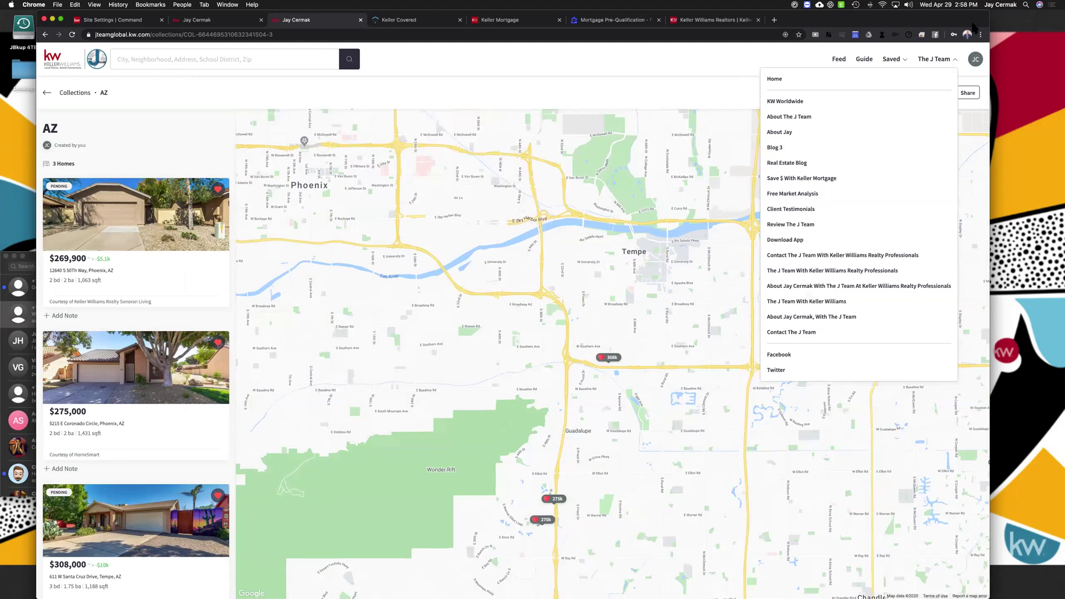
{"action": "left_click", "coordinate": [978, 64]}
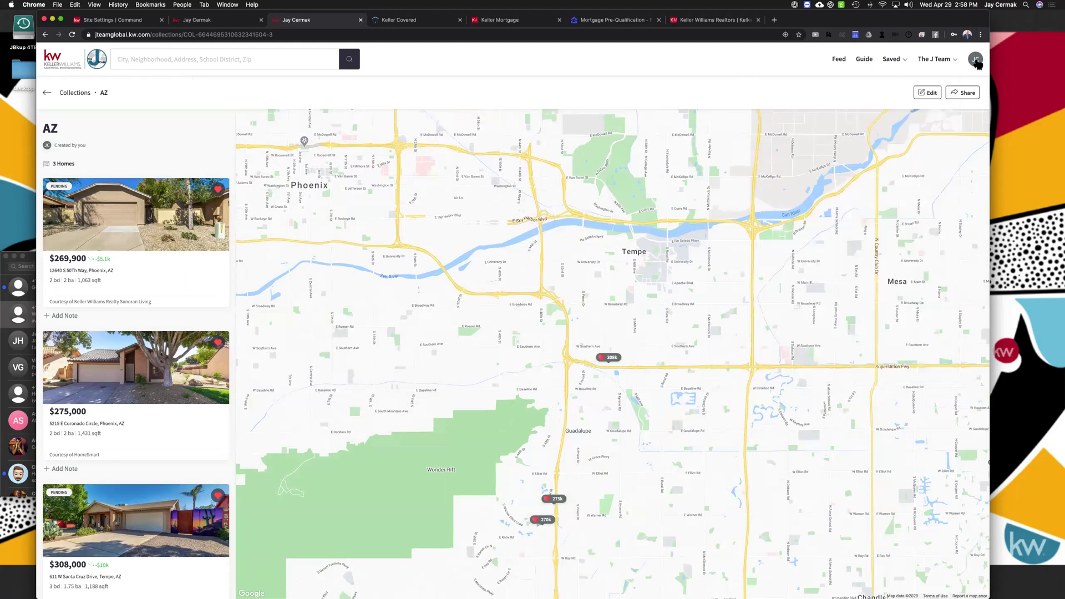
{"action": "left_click", "coordinate": [923, 102]}
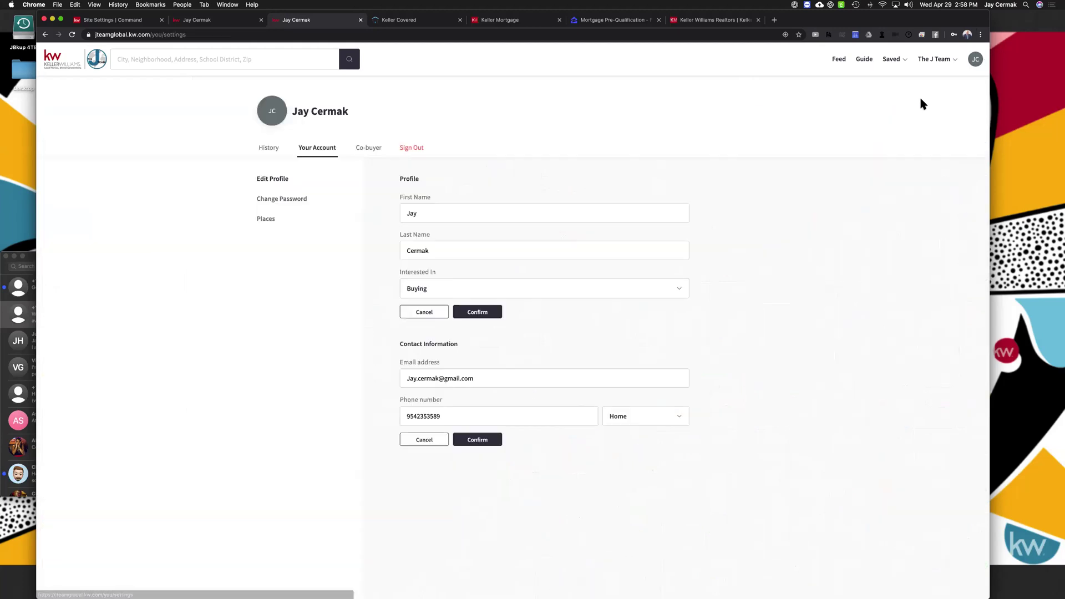
{"action": "left_click", "coordinate": [978, 61]}
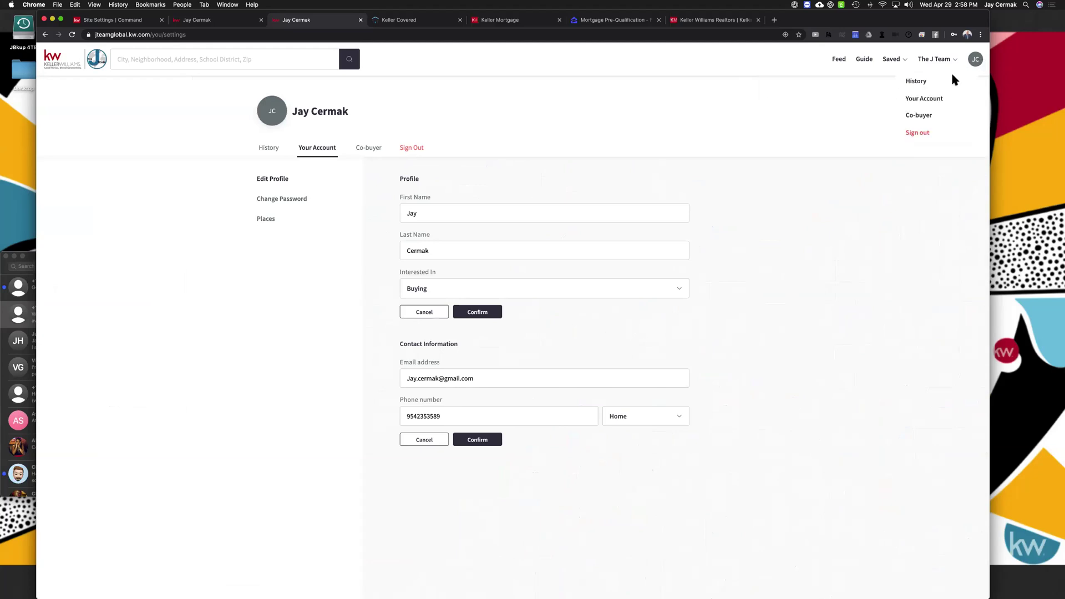
{"action": "left_click", "coordinate": [919, 85]}
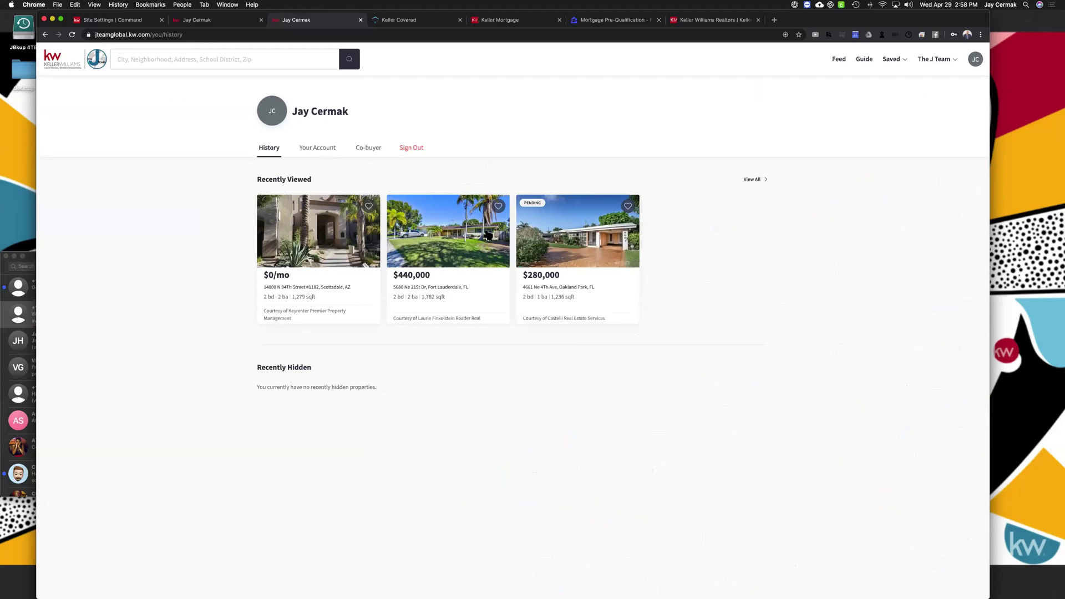
Open the test consumer's contact record from Contacts in KW Command
{"action": "left_click", "coordinate": [102, 23]}
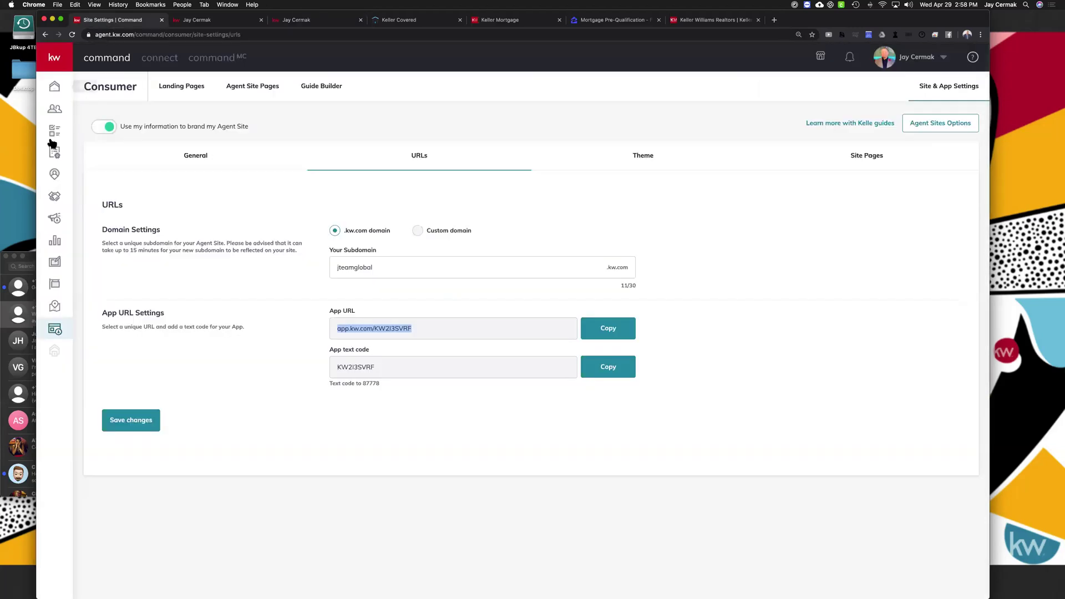
{"action": "left_click", "coordinate": [52, 112]}
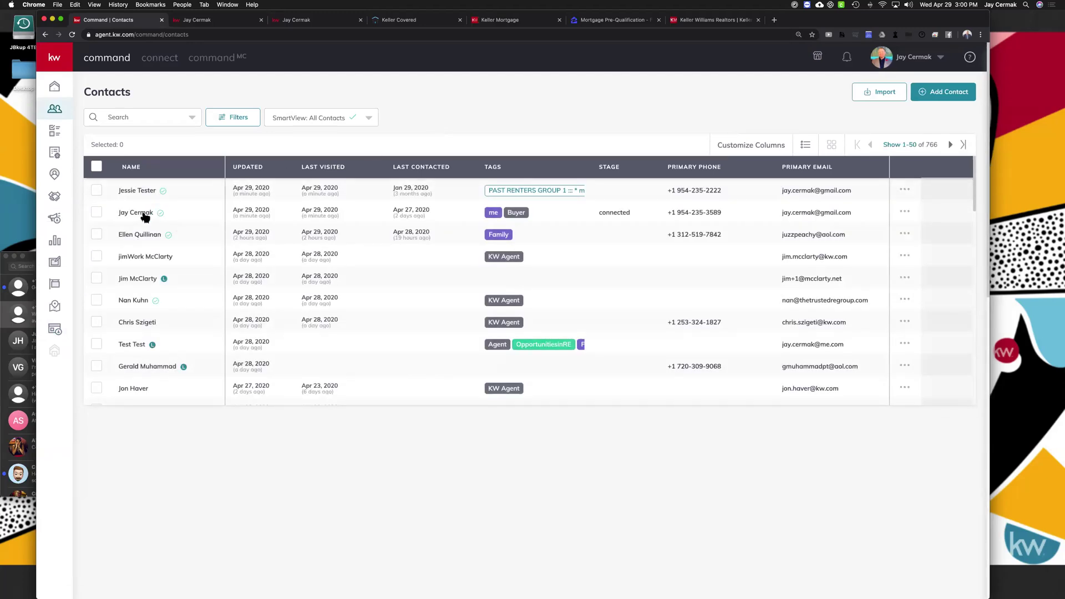
{"action": "left_click", "coordinate": [142, 213]}
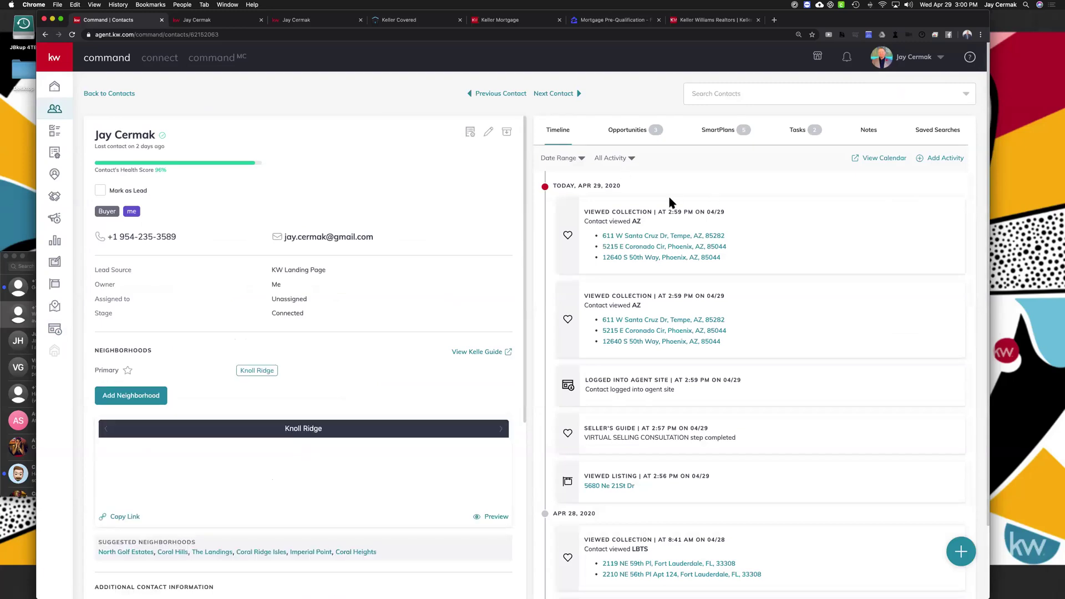
Review today's AZ collection and Seller's Guide timeline entries, then open the Viewed Listing link
{"action": "left_click_drag", "start_coordinate": [621, 187], "coordinate": [556, 185]}
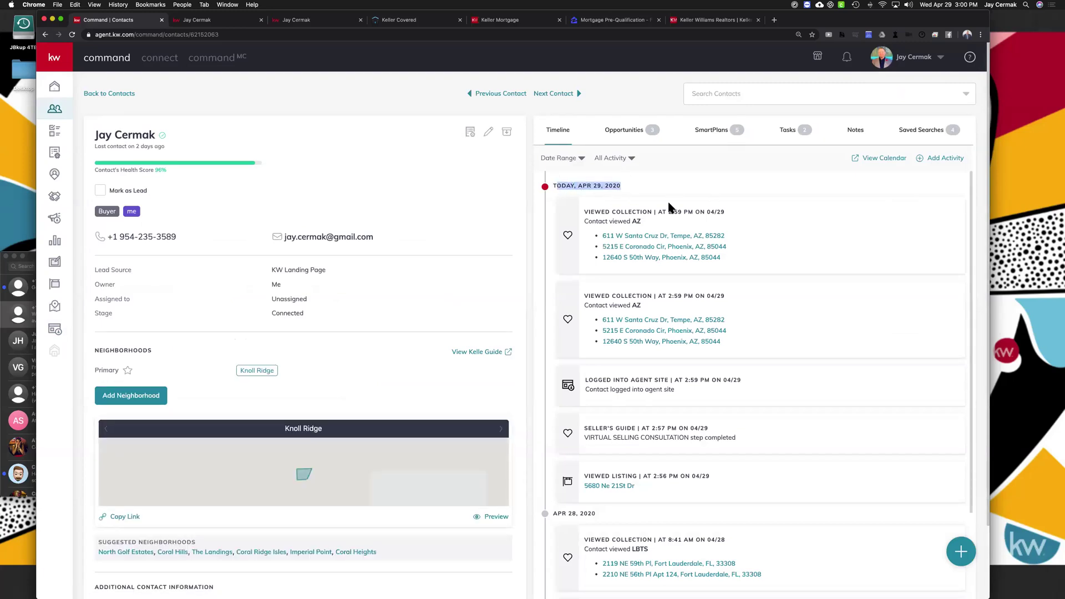
{"action": "left_click_drag", "start_coordinate": [682, 224], "coordinate": [647, 195]}
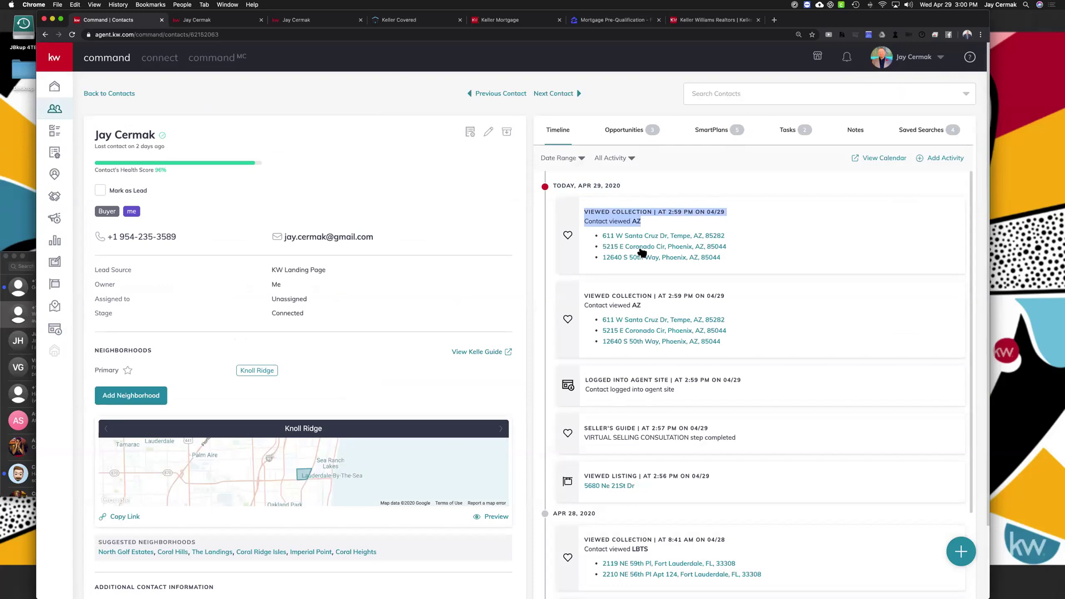
{"action": "scroll", "coordinate": [655, 272], "scroll_direction": "down", "scroll_amount": 3}
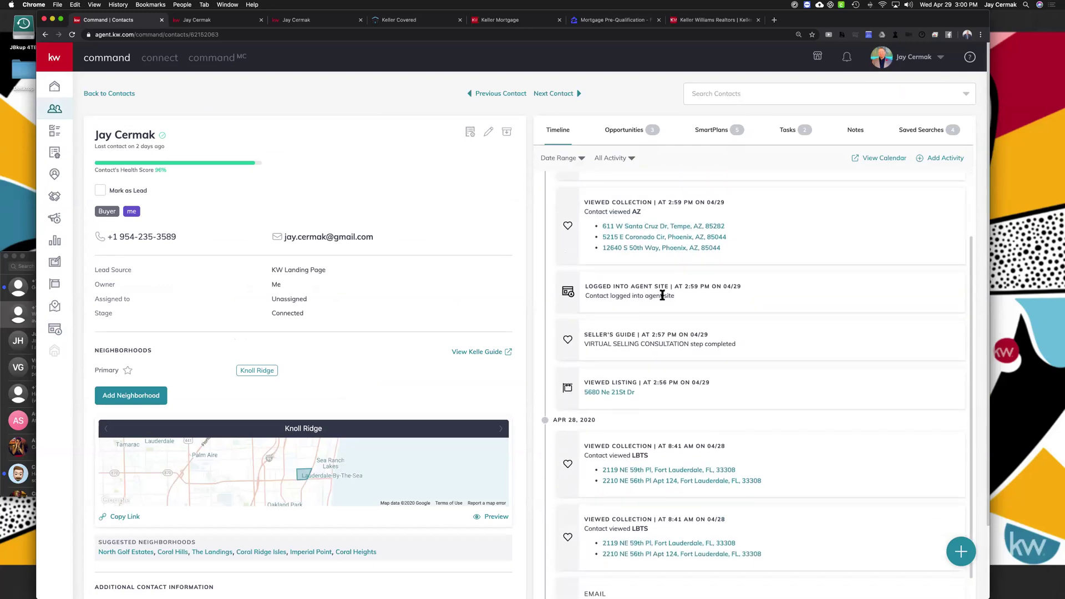
{"action": "left_click_drag", "start_coordinate": [717, 338], "coordinate": [577, 333]}
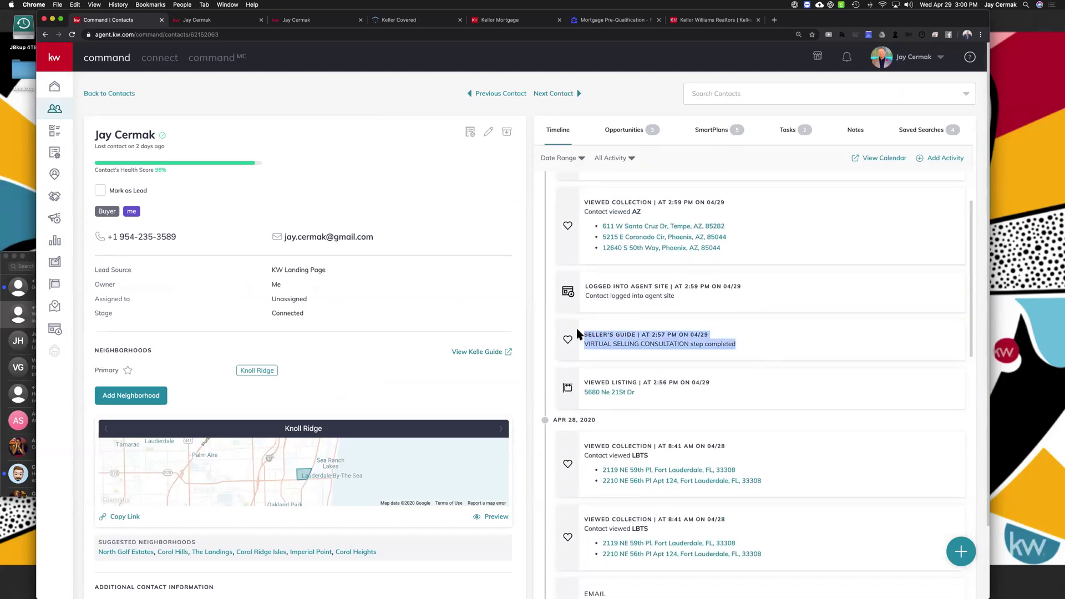
{"action": "scroll", "coordinate": [611, 322], "scroll_direction": "down", "scroll_amount": 3}
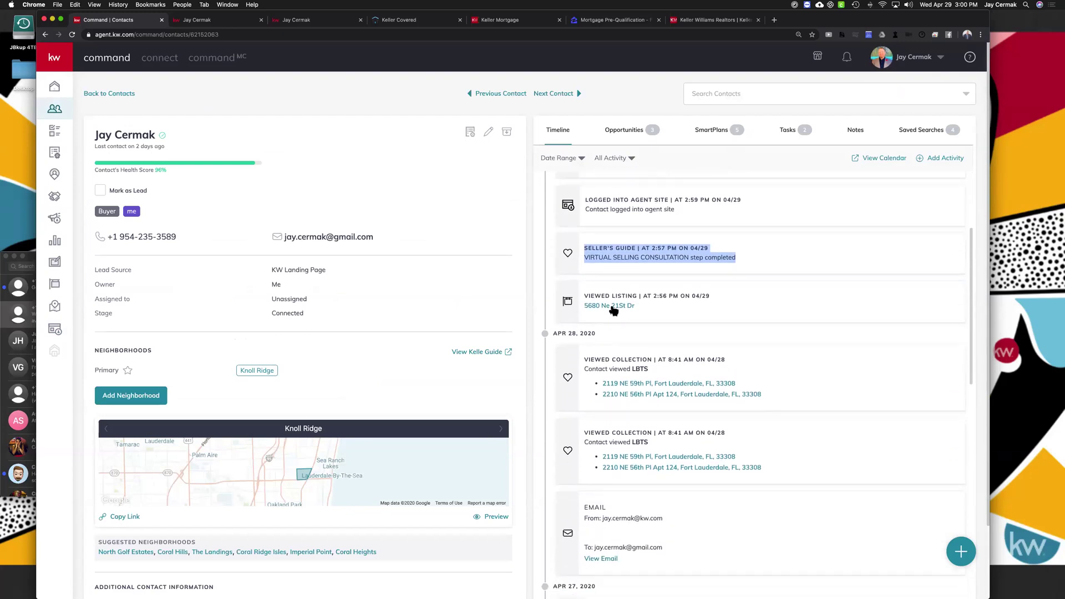
{"action": "left_click", "coordinate": [611, 306]}
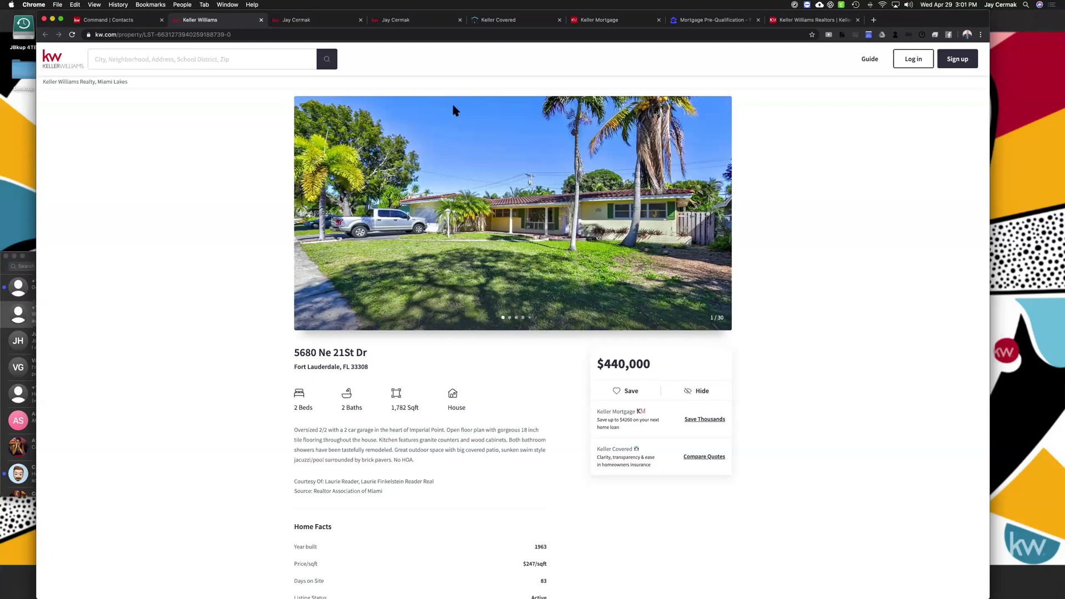
{"action": "left_click", "coordinate": [316, 34]}
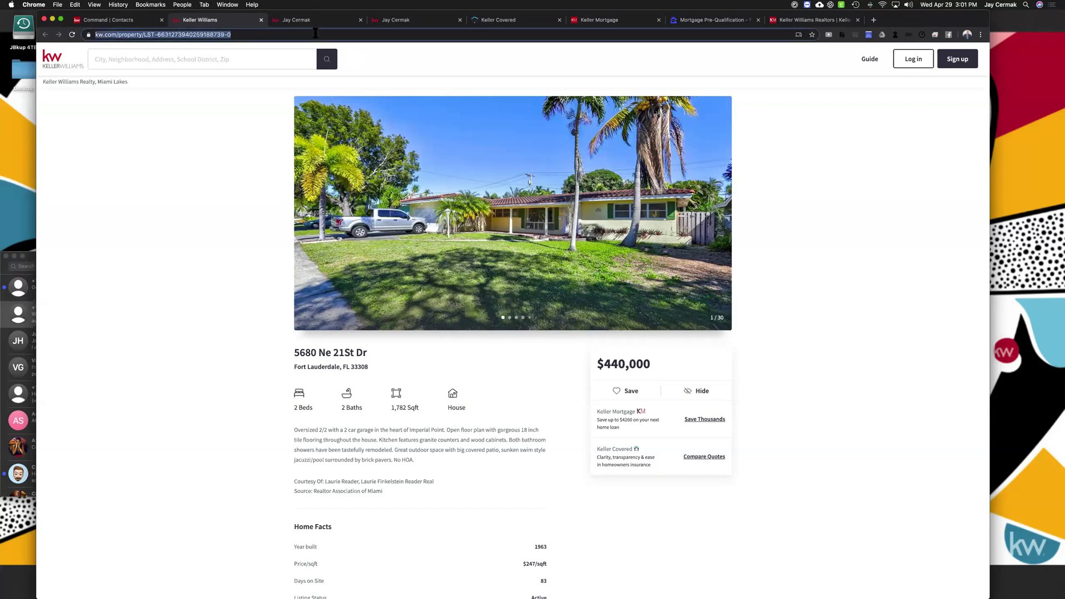
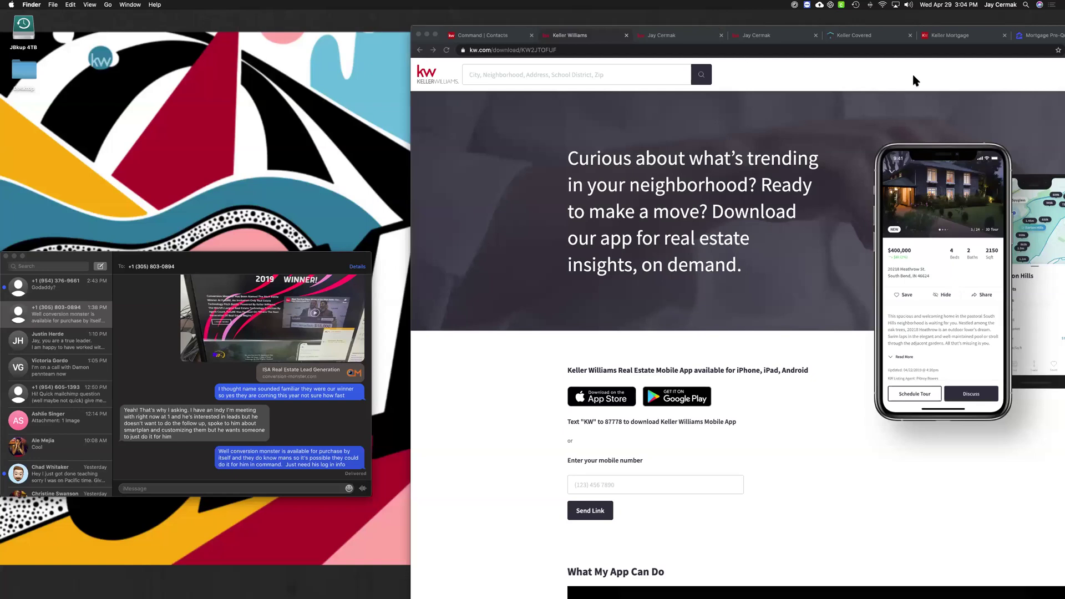
Bring the Chrome window with the Keller Williams app download page forward and centre it
{"action": "left_click", "coordinate": [913, 33]}
{"action": "left_click_drag", "start_coordinate": [910, 29], "coordinate": [549, 57]}
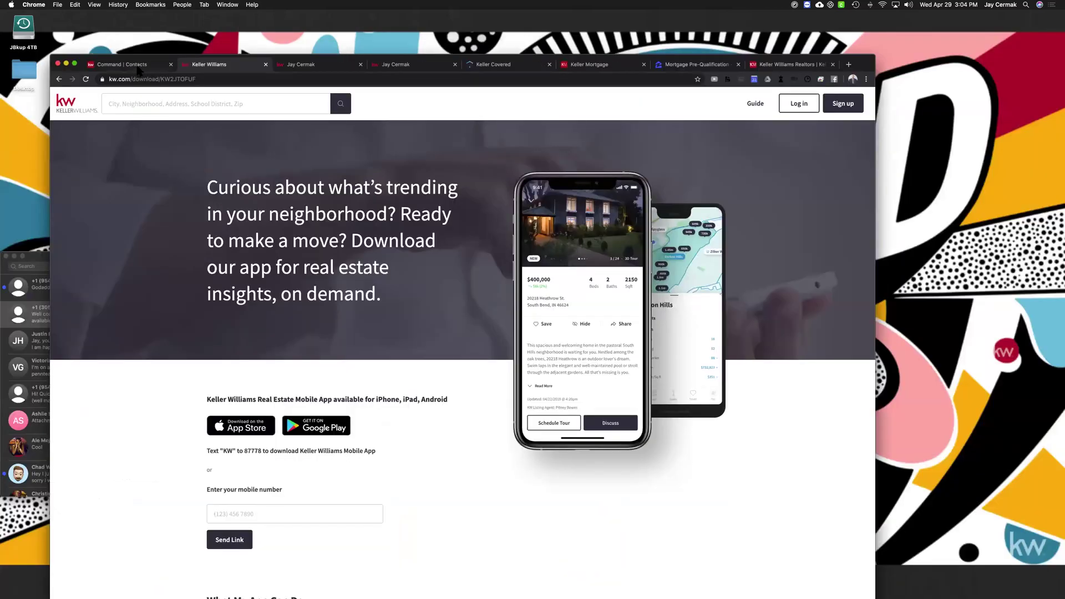
Copy the App URL from Site & App Settings > URLs and load it in the browser
{"action": "left_click", "coordinate": [137, 64]}
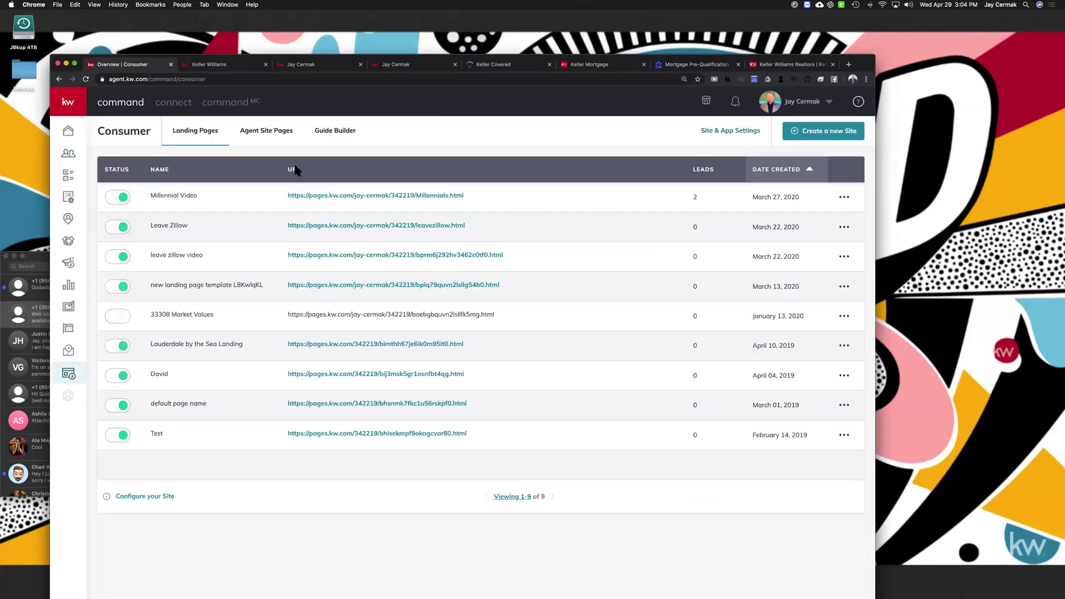
{"action": "left_click", "coordinate": [398, 204]}
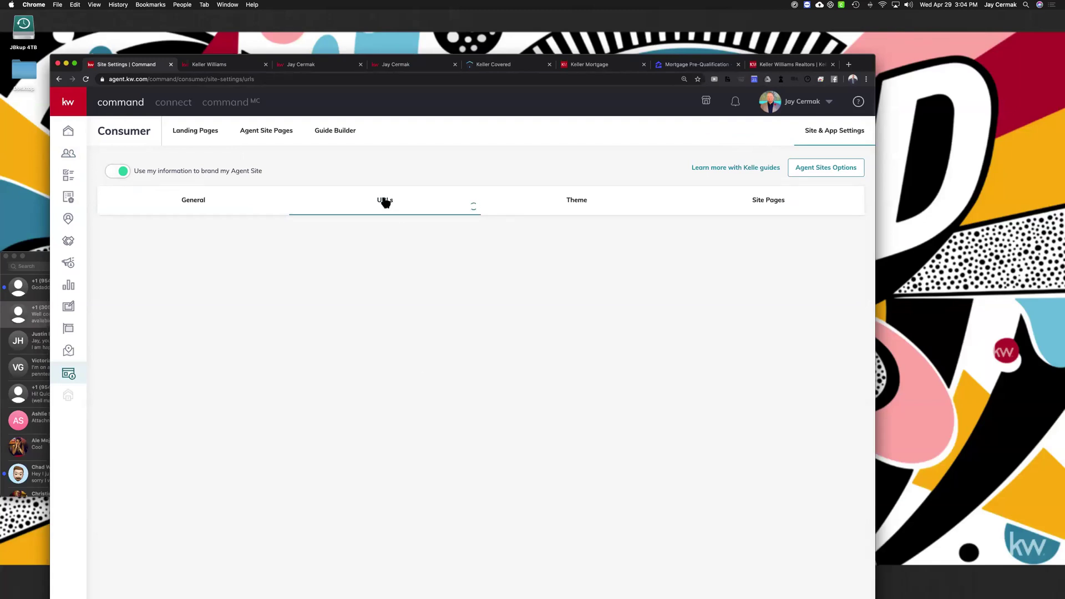
{"action": "left_click", "coordinate": [433, 374]}
{"action": "left_click", "coordinate": [560, 377]}
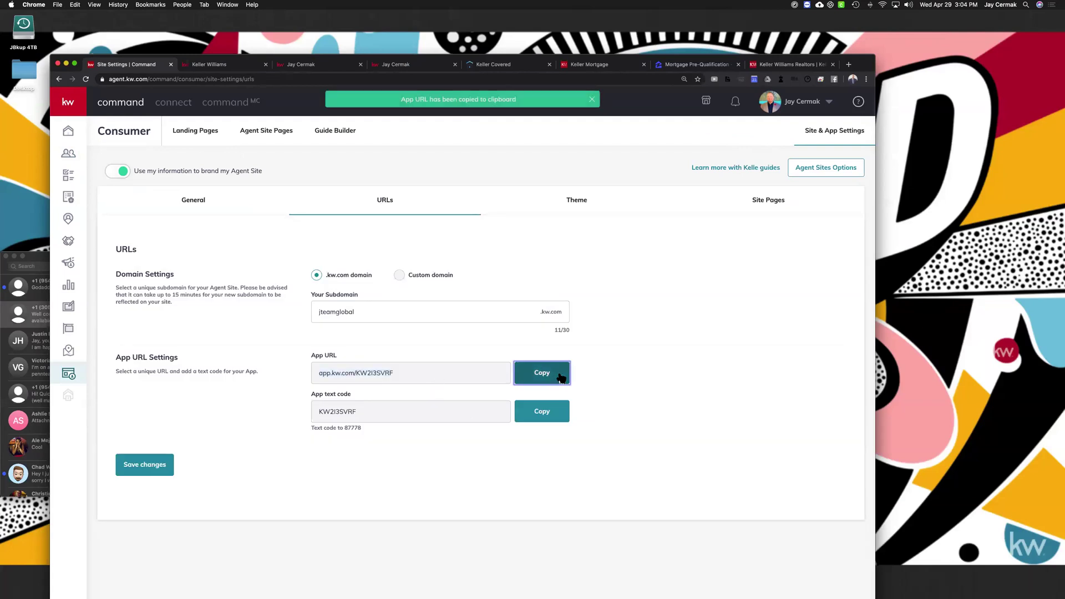
{"action": "left_click", "coordinate": [532, 79]}
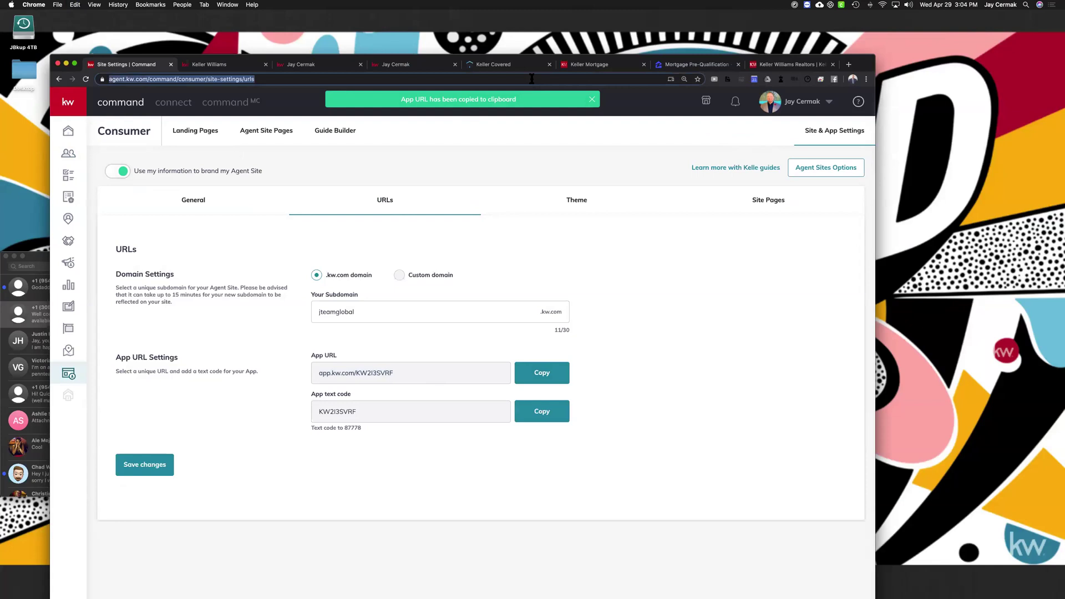
{"action": "key", "text": "super+v"}
{"action": "key", "text": "Return"}
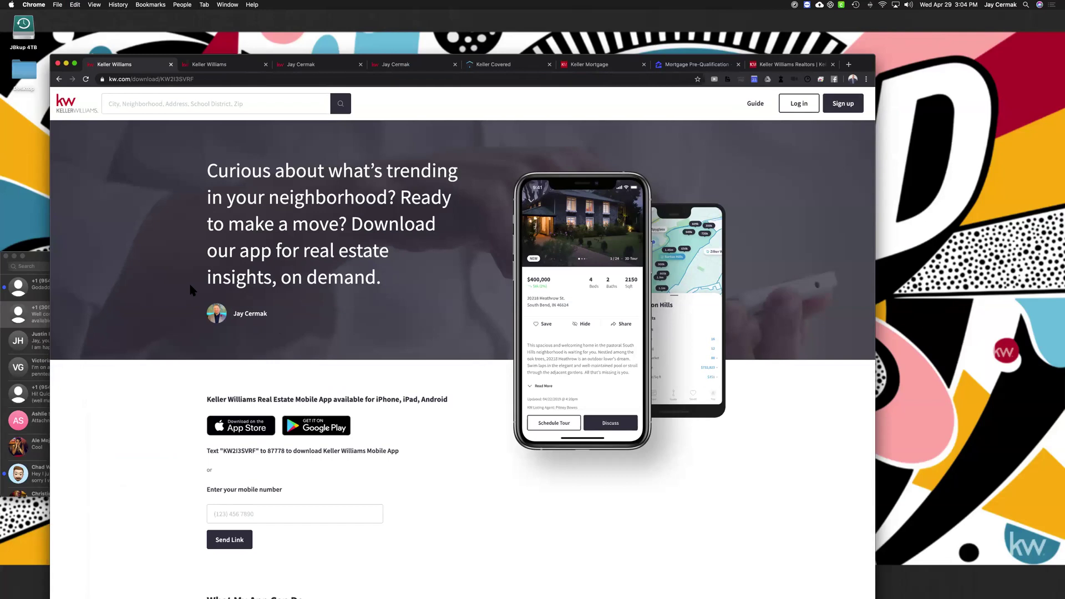
{"action": "left_click_drag", "start_coordinate": [229, 314], "coordinate": [269, 314]}
Go to facebook.com in the other tab and open the agent's trainer business page
{"action": "left_click", "coordinate": [230, 64]}
{"action": "left_click", "coordinate": [232, 80]}
{"action": "type", "text": "fa"}
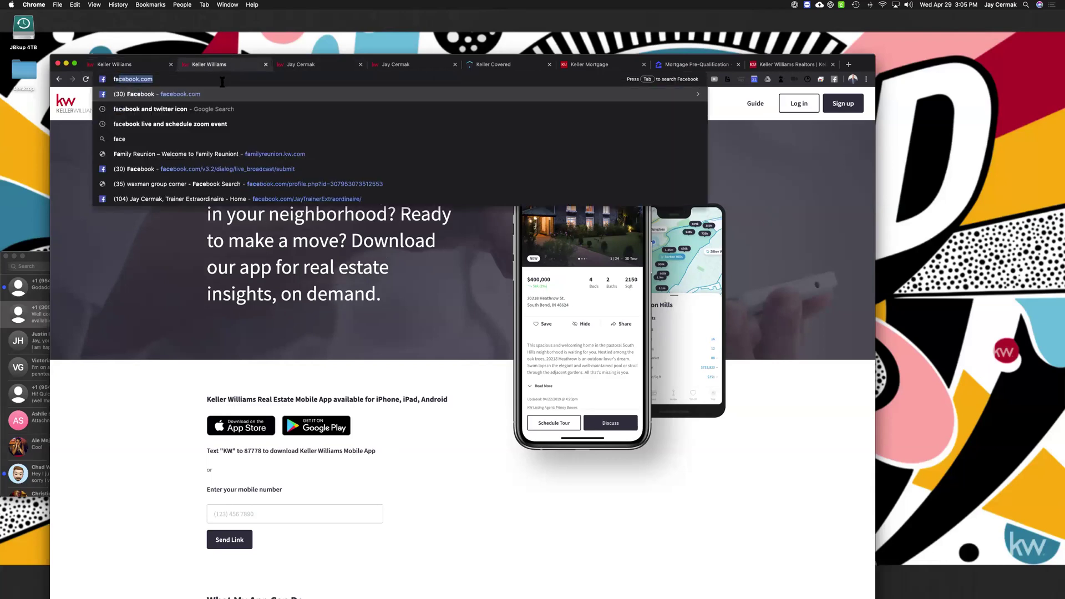
{"action": "key", "text": "Return"}
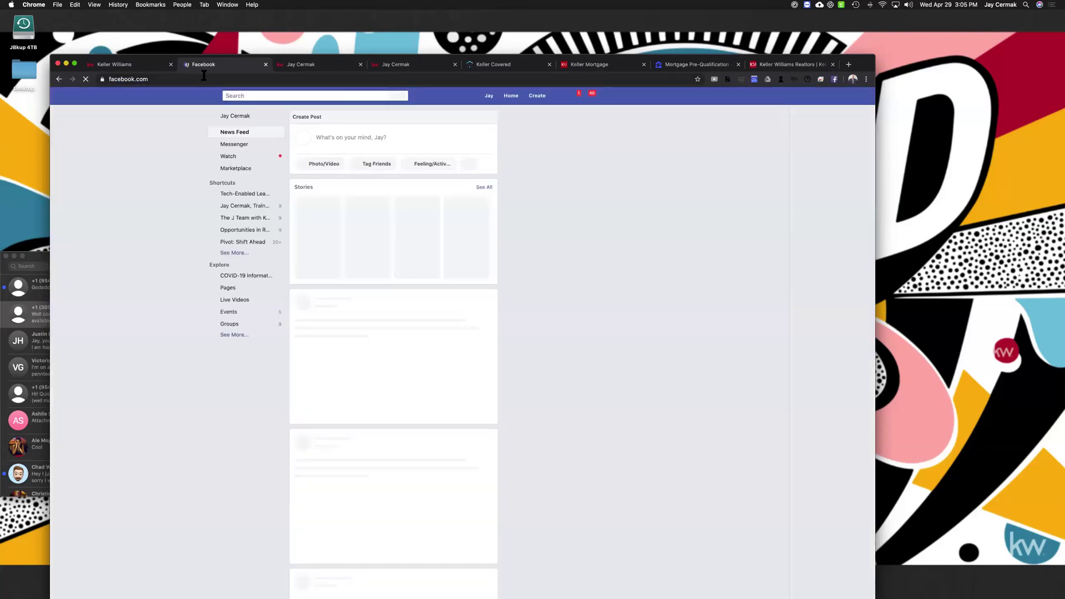
{"action": "left_click", "coordinate": [239, 209]}
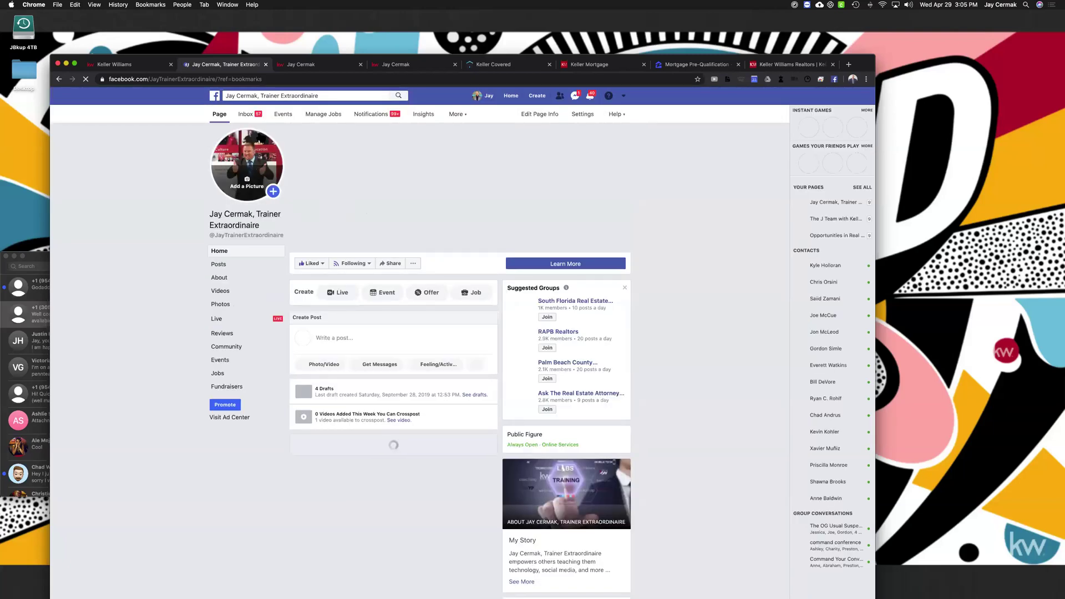
Load jaycermak.com in the same tab
{"action": "left_click", "coordinate": [255, 79]}
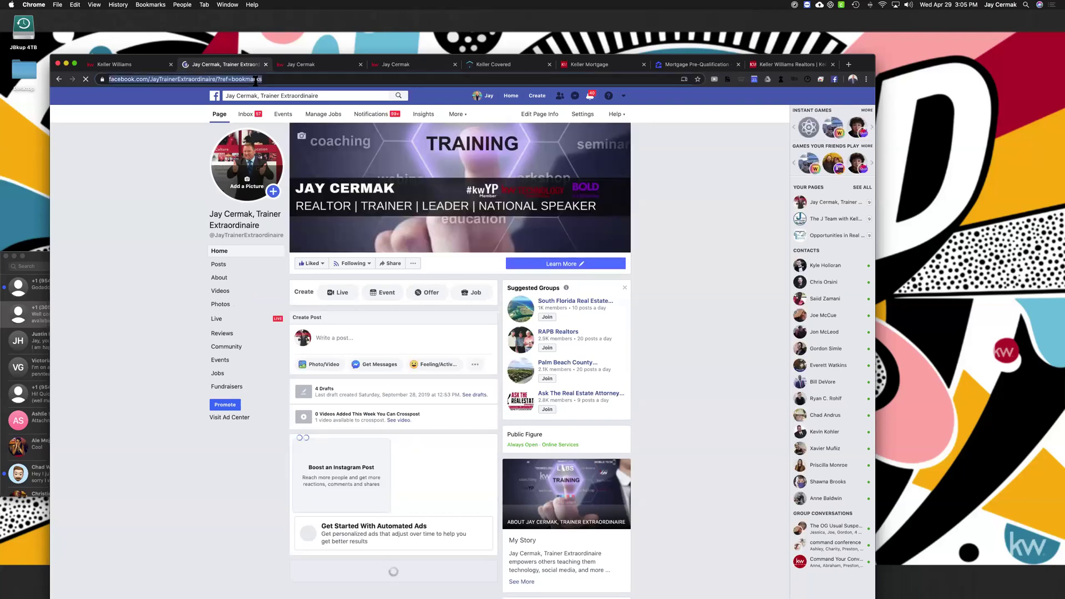
{"action": "type", "text": "jaycermak.com"}
{"action": "key", "text": "Return"}
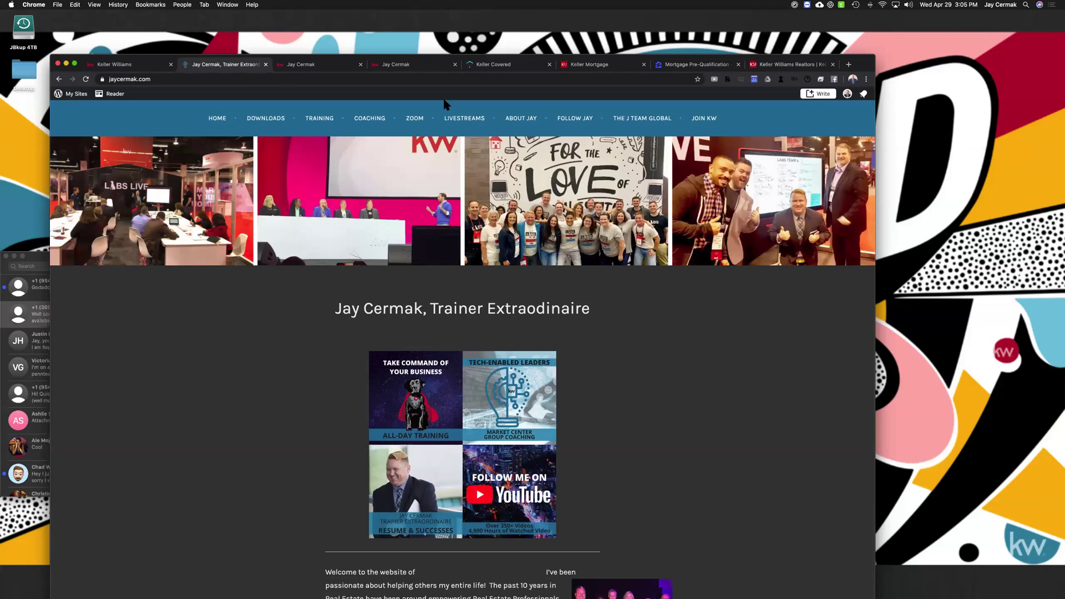
Open the LIVESTREAMS page on jaycermak.com and scroll through it
{"action": "left_click", "coordinate": [459, 119]}
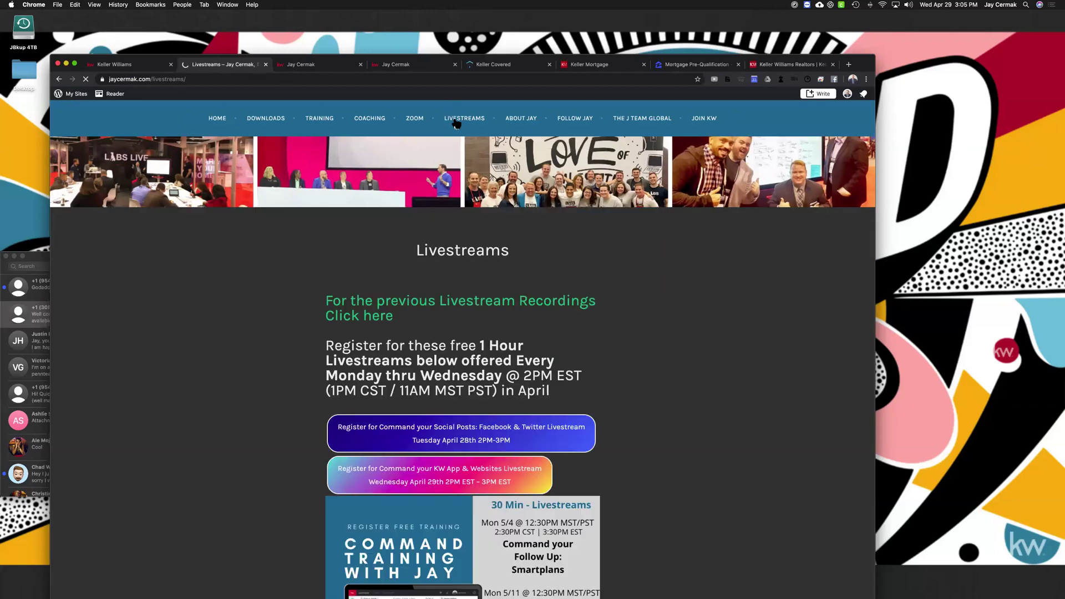
{"action": "scroll", "coordinate": [482, 221], "scroll_direction": "down", "scroll_amount": 5}
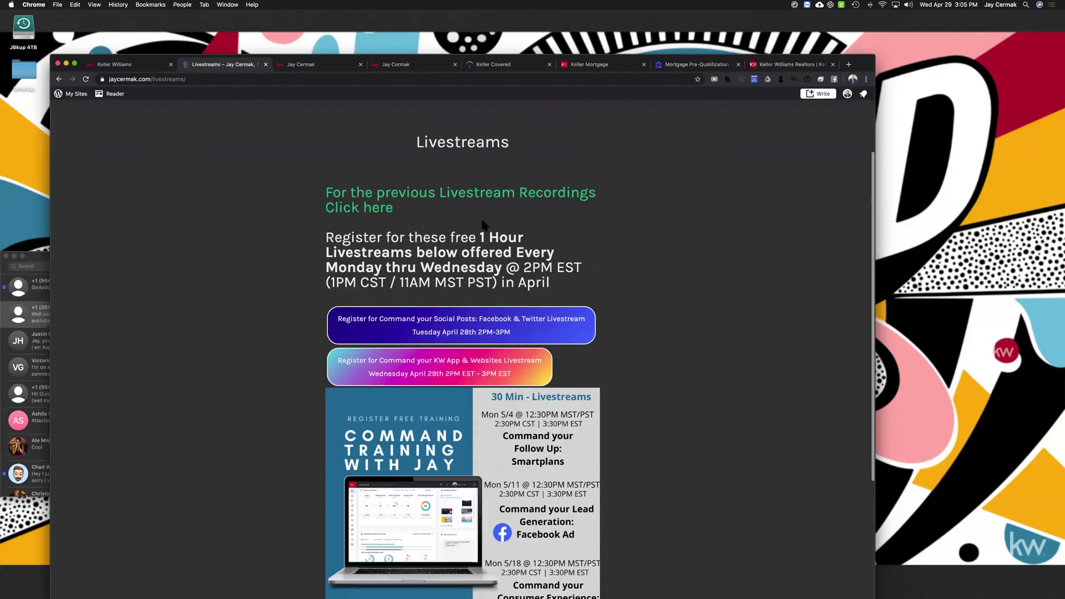
{"action": "scroll", "coordinate": [483, 225], "scroll_direction": "down", "scroll_amount": 3}
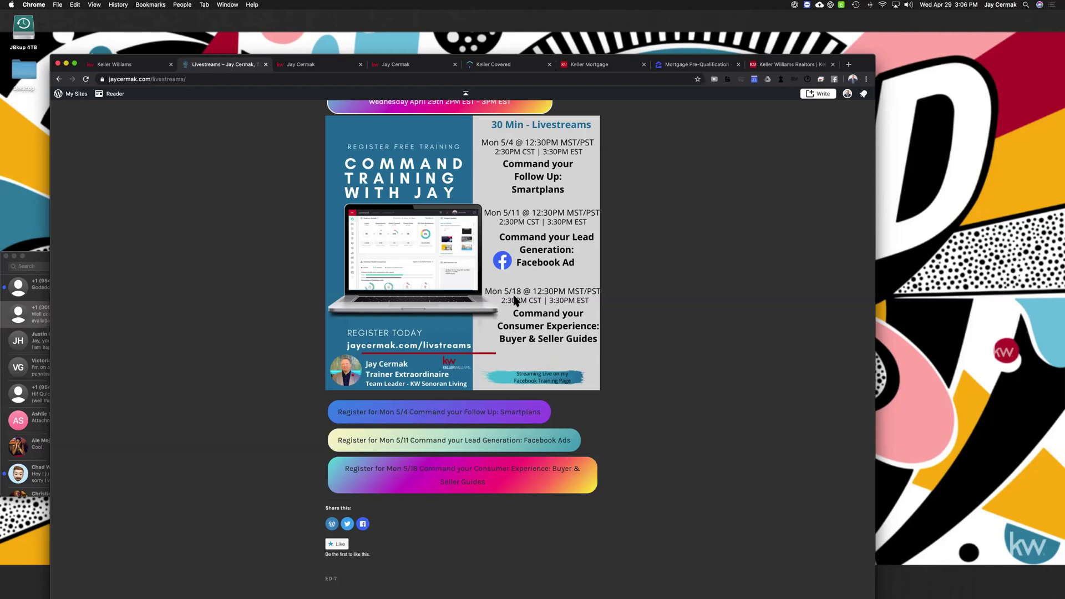
{"action": "scroll", "coordinate": [516, 301], "scroll_direction": "up", "scroll_amount": 3}
{"action": "scroll", "coordinate": [516, 302], "scroll_direction": "down", "scroll_amount": 4}
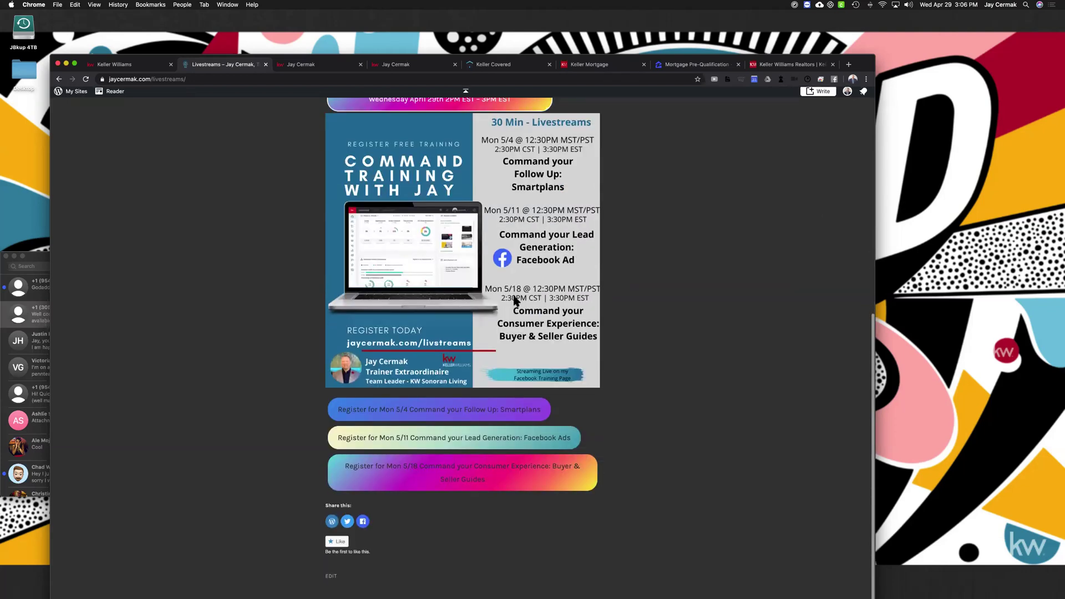
{"action": "scroll", "coordinate": [447, 291], "scroll_direction": "up", "scroll_amount": 8}
Open Livestream Recordings and browse the Command training videos like Smartplans, Teams and DocuSign
{"action": "left_click", "coordinate": [431, 302]}
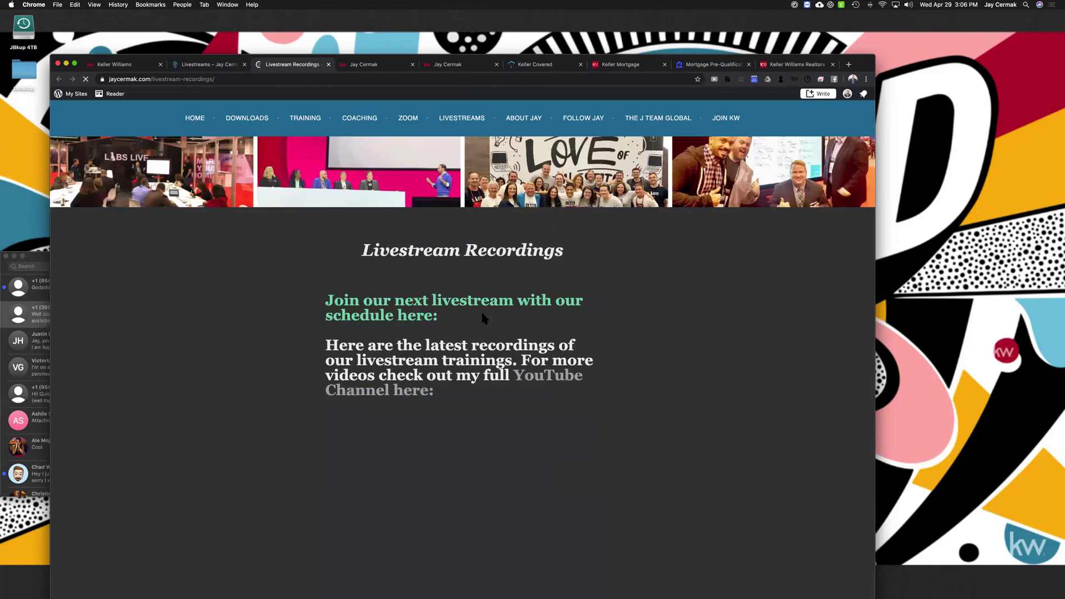
{"action": "scroll", "coordinate": [460, 366], "scroll_direction": "down", "scroll_amount": 5}
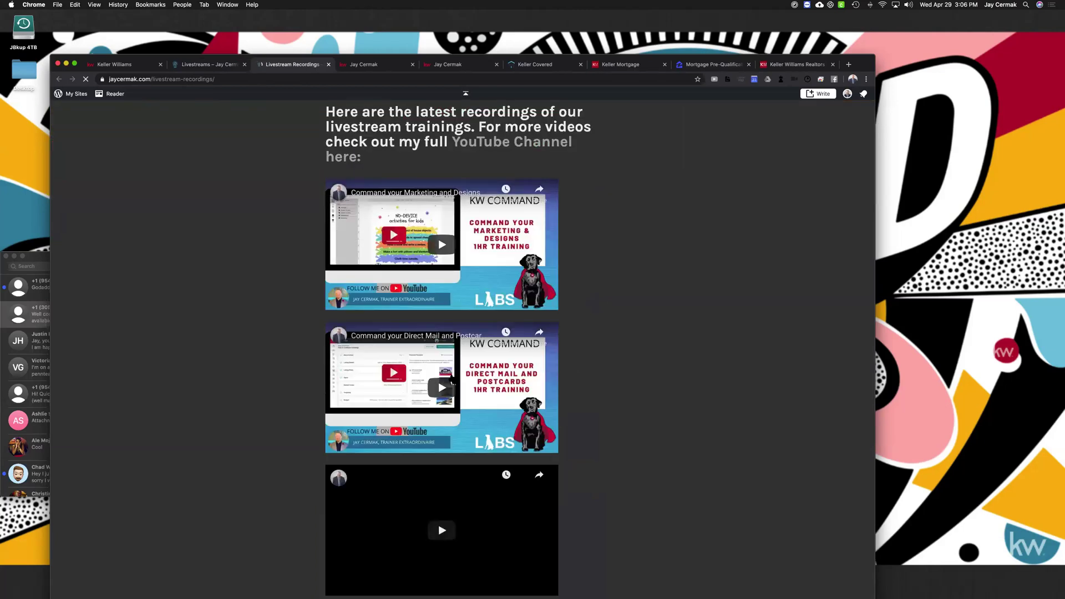
{"action": "scroll", "coordinate": [458, 375], "scroll_direction": "down", "scroll_amount": 8}
{"action": "scroll", "coordinate": [453, 379], "scroll_direction": "down", "scroll_amount": 6}
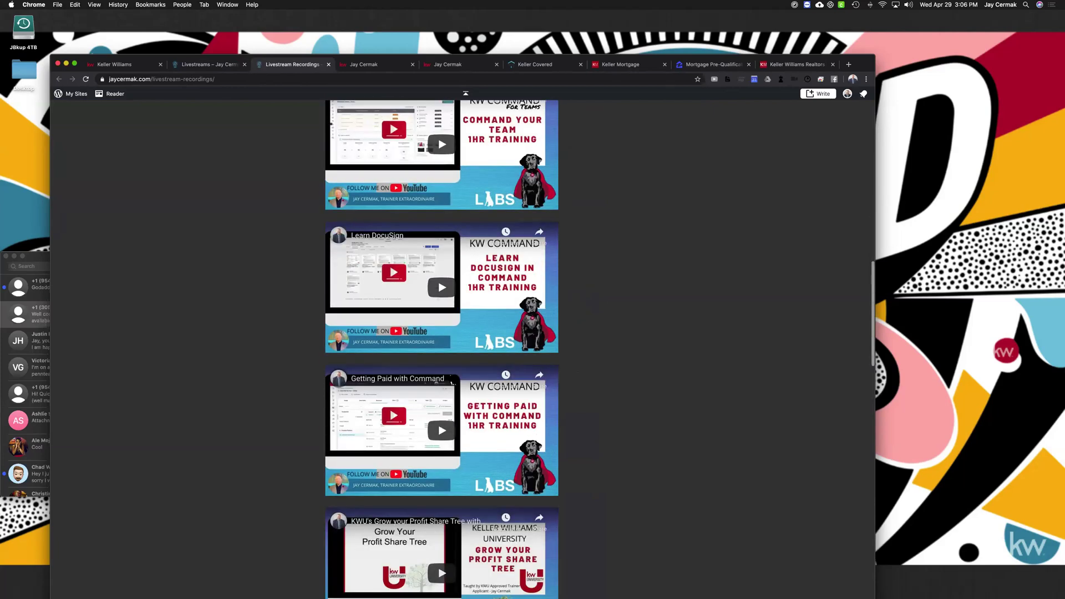
{"action": "scroll", "coordinate": [454, 380], "scroll_direction": "down", "scroll_amount": 10}
{"action": "scroll", "coordinate": [453, 379], "scroll_direction": "down", "scroll_amount": 5}
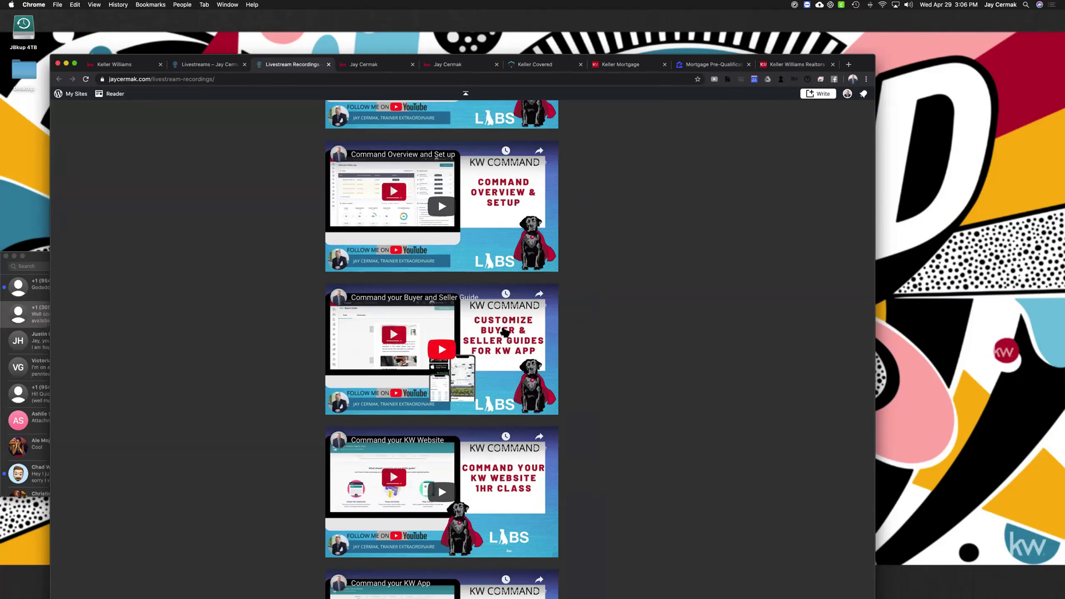
{"action": "scroll", "coordinate": [474, 347], "scroll_direction": "up", "scroll_amount": 10}
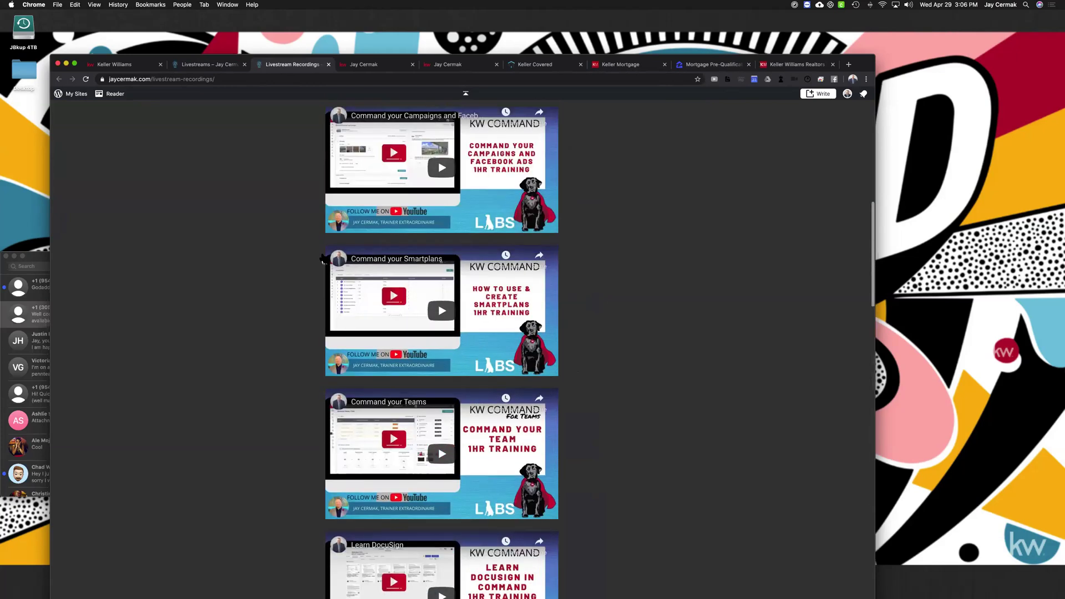
{"action": "scroll", "coordinate": [272, 133], "scroll_direction": "up", "scroll_amount": 10}
Open the jaycermak.com Downloads page and scroll through it
{"action": "left_click", "coordinate": [272, 118]}
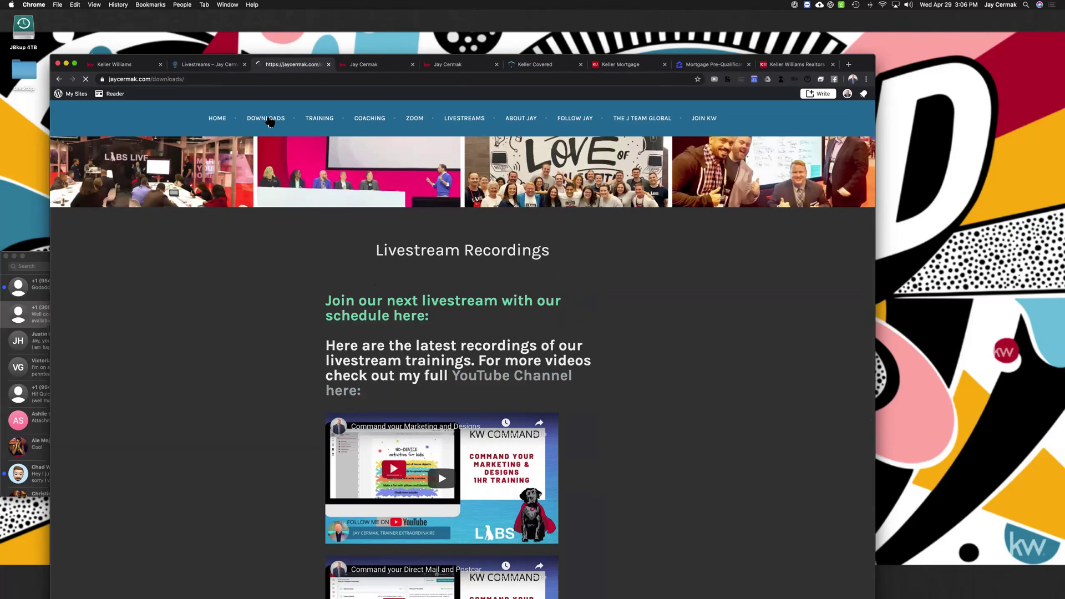
{"action": "scroll", "coordinate": [580, 397], "scroll_direction": "down", "scroll_amount": 10}
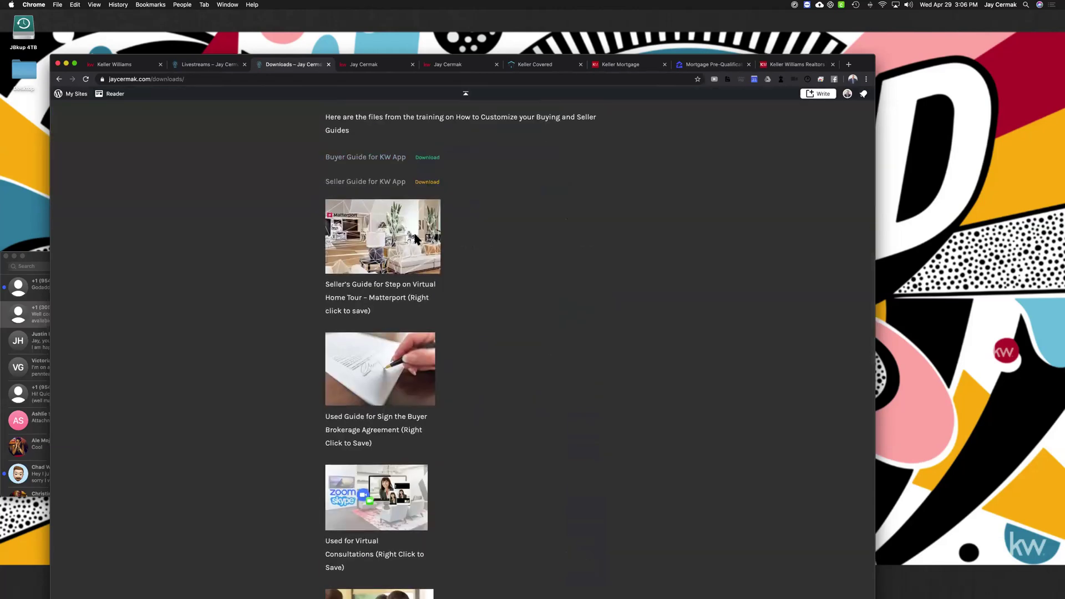
{"action": "scroll", "coordinate": [438, 222], "scroll_direction": "down", "scroll_amount": 7}
{"action": "scroll", "coordinate": [465, 203], "scroll_direction": "down", "scroll_amount": 3}
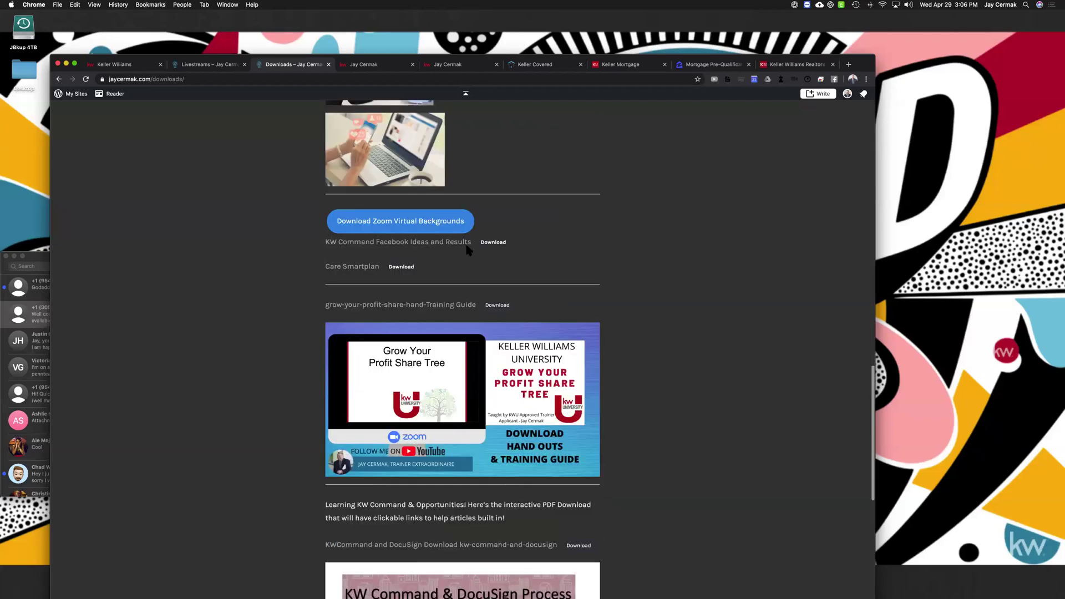
{"action": "scroll", "coordinate": [467, 302], "scroll_direction": "down", "scroll_amount": 7}
{"action": "scroll", "coordinate": [468, 303], "scroll_direction": "down", "scroll_amount": 4}
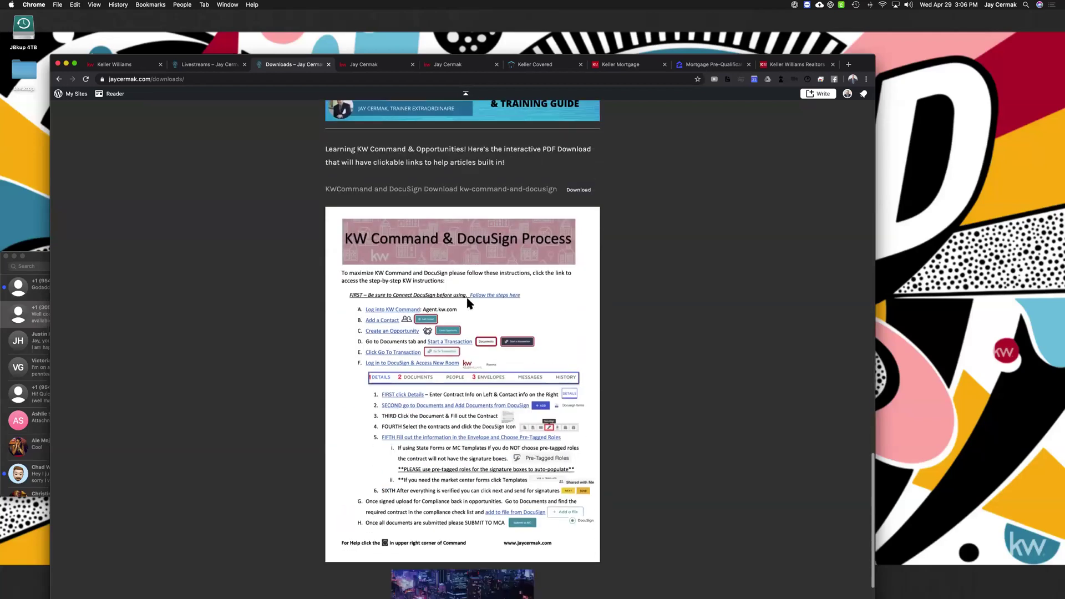
{"action": "scroll", "coordinate": [467, 303], "scroll_direction": "up", "scroll_amount": 20}
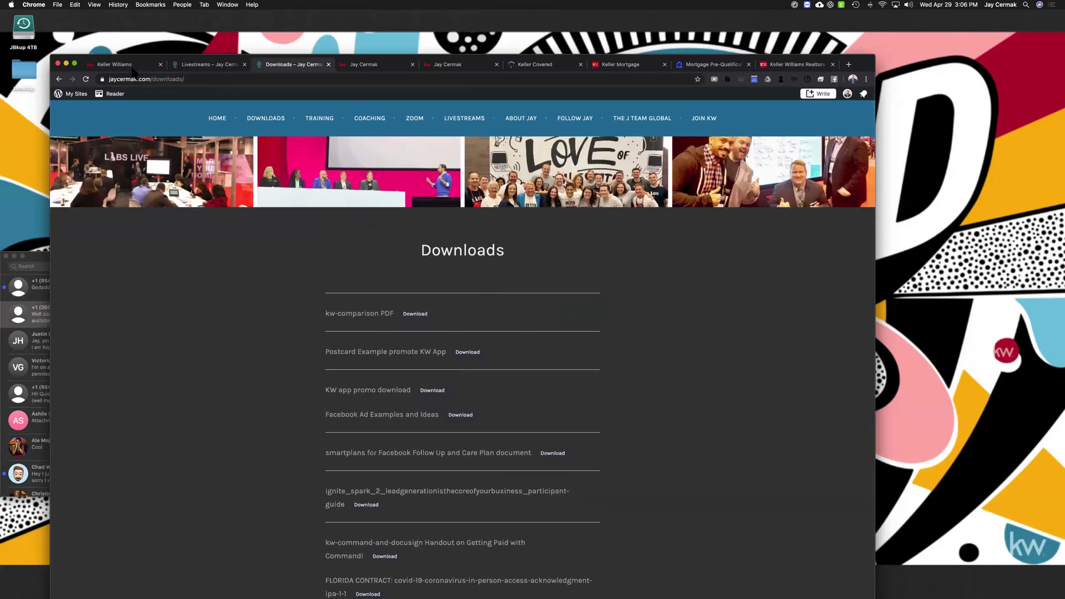
Load agent.kw.com in the Keller Williams tab to reach the KW Command dashboard
{"action": "left_click", "coordinate": [131, 65]}
{"action": "left_click", "coordinate": [457, 81]}
{"action": "type", "text": "agent.kw.com"}
{"action": "key", "text": "Return"}
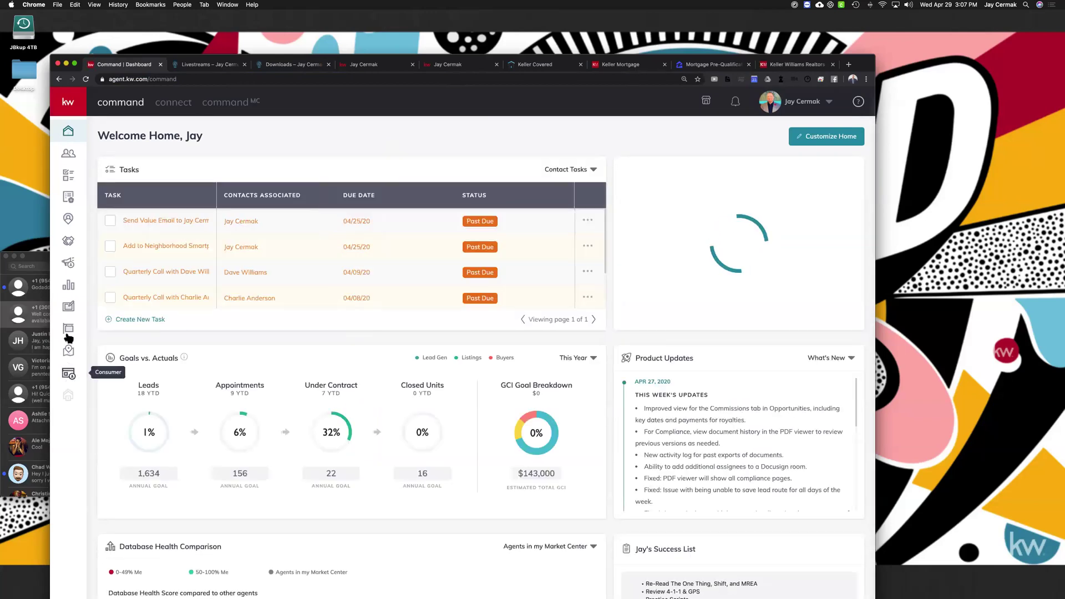
Open the Company Profile design template, inspect its banner, and exit without saving
{"action": "left_click", "coordinate": [69, 308]}
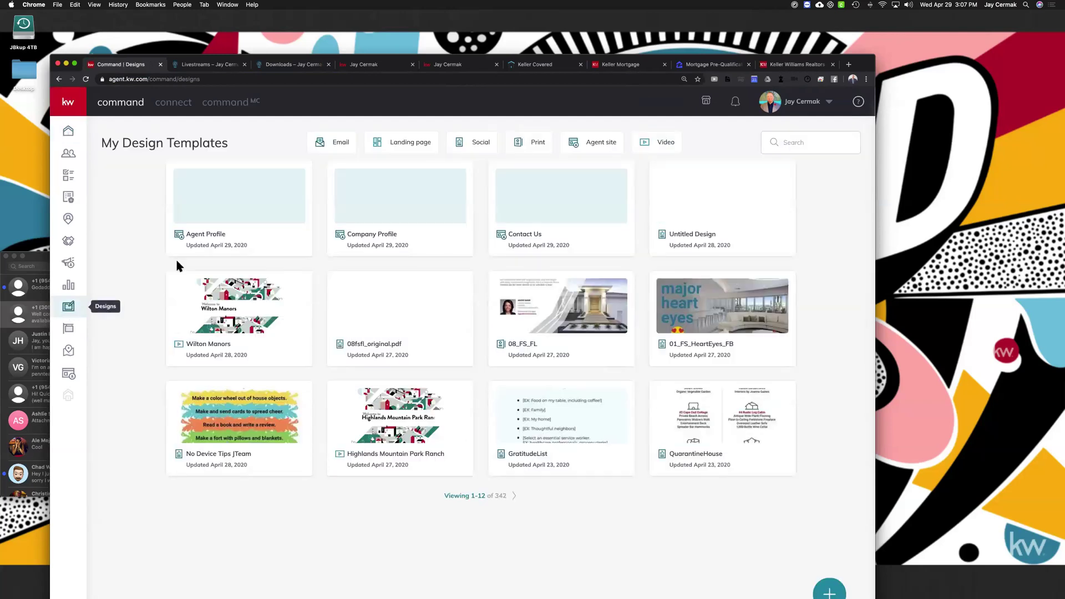
{"action": "left_click", "coordinate": [387, 232]}
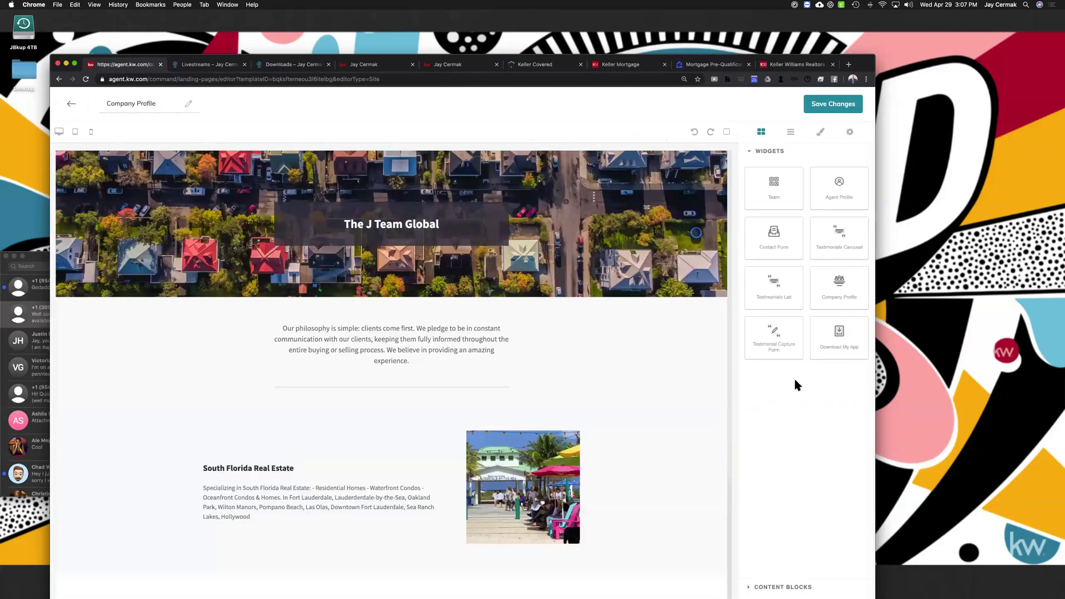
{"action": "left_click", "coordinate": [564, 289]}
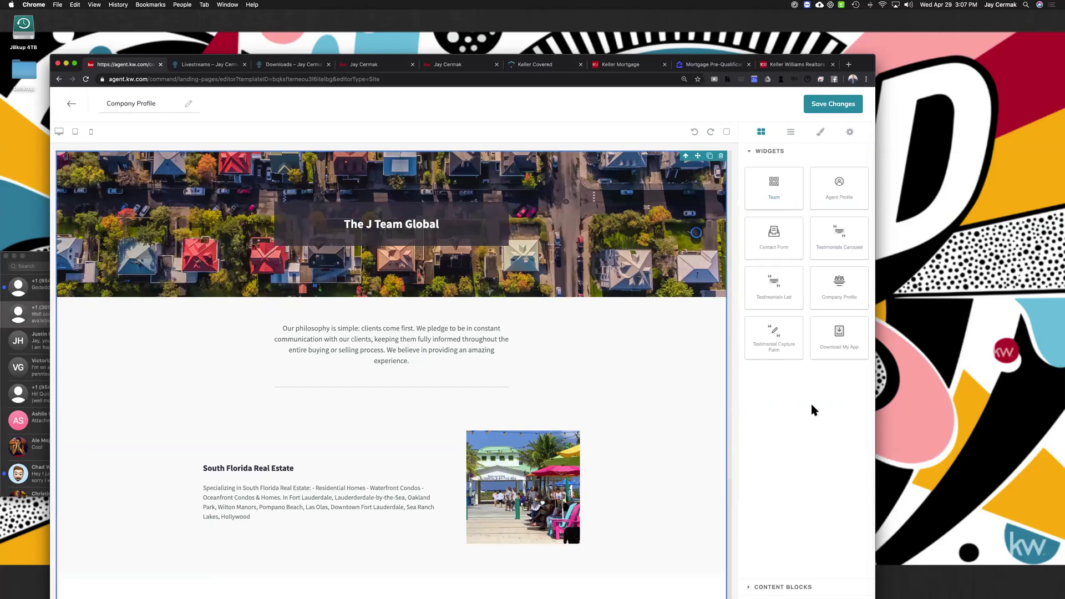
{"action": "left_click", "coordinate": [750, 152]}
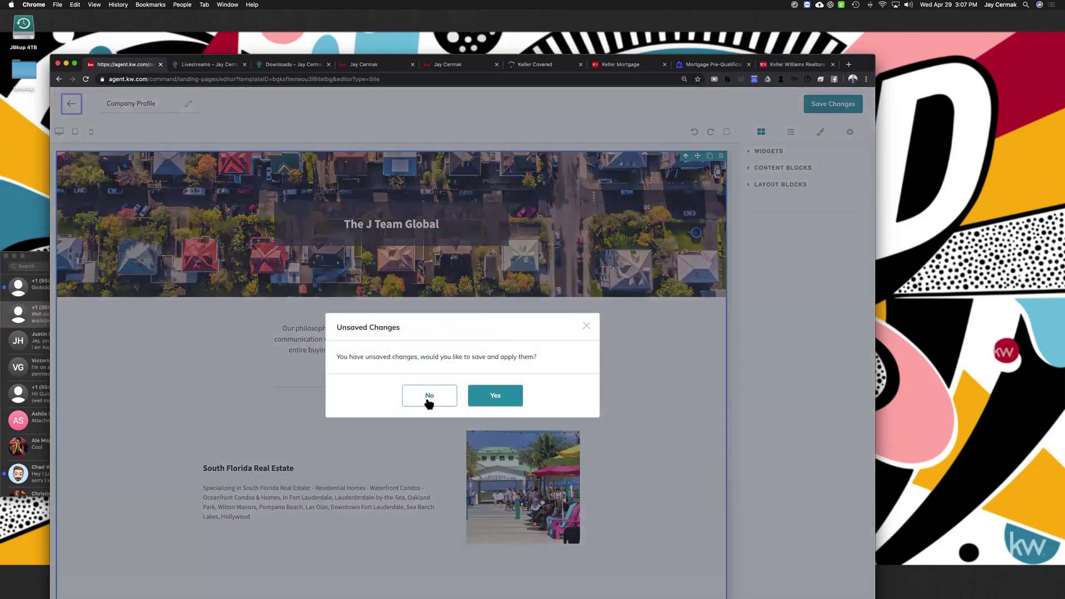
{"action": "left_click", "coordinate": [428, 395]}
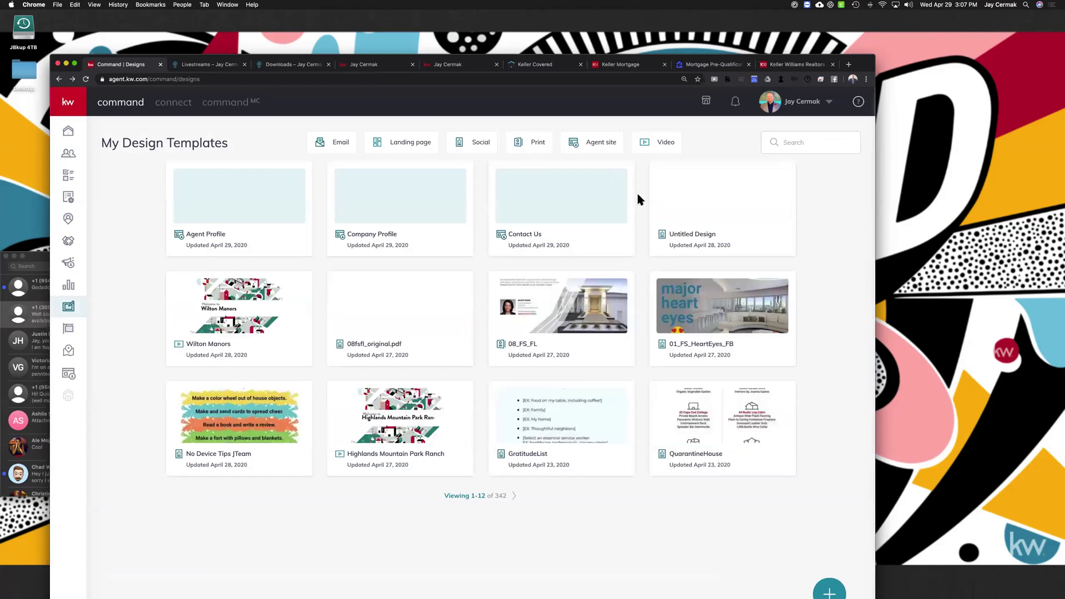
Filter designs to Agent site, open Client Testimonials, select Show More, then exit the editor
{"action": "left_click", "coordinate": [604, 145]}
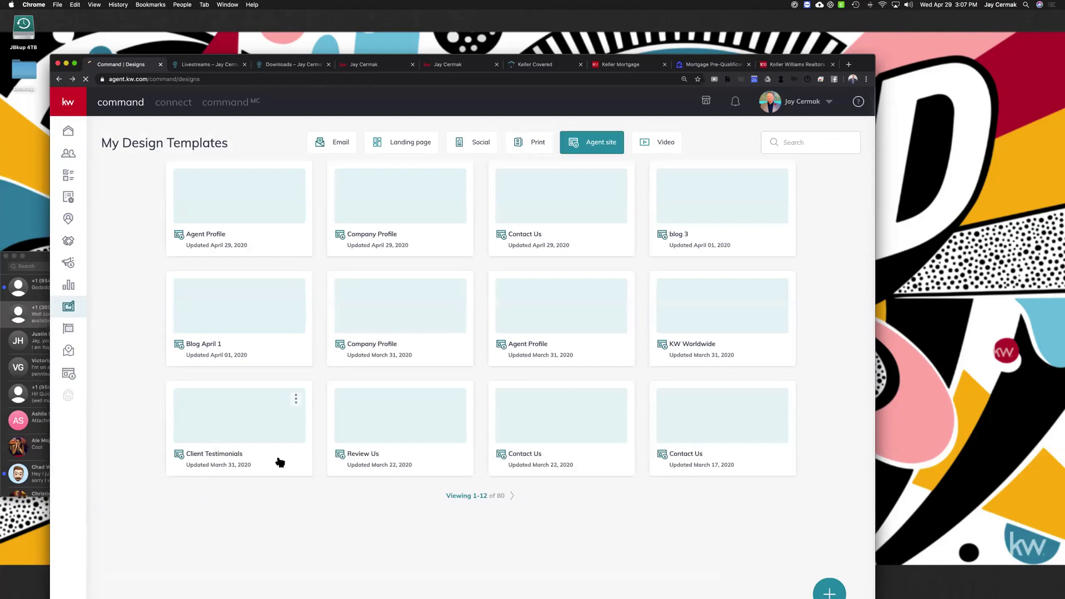
{"action": "left_click", "coordinate": [218, 456]}
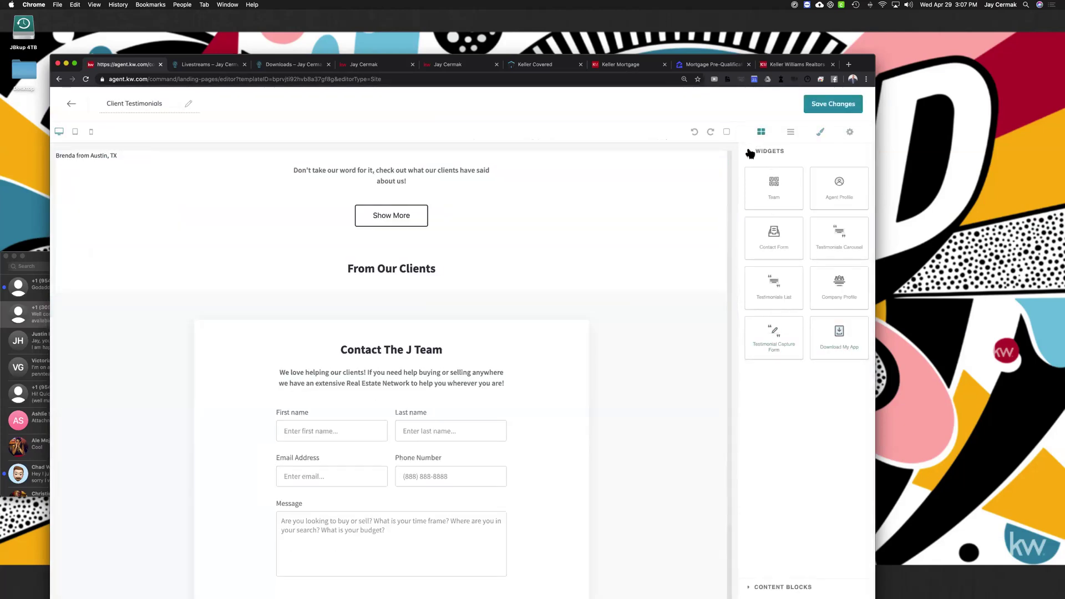
{"action": "left_click", "coordinate": [750, 152]}
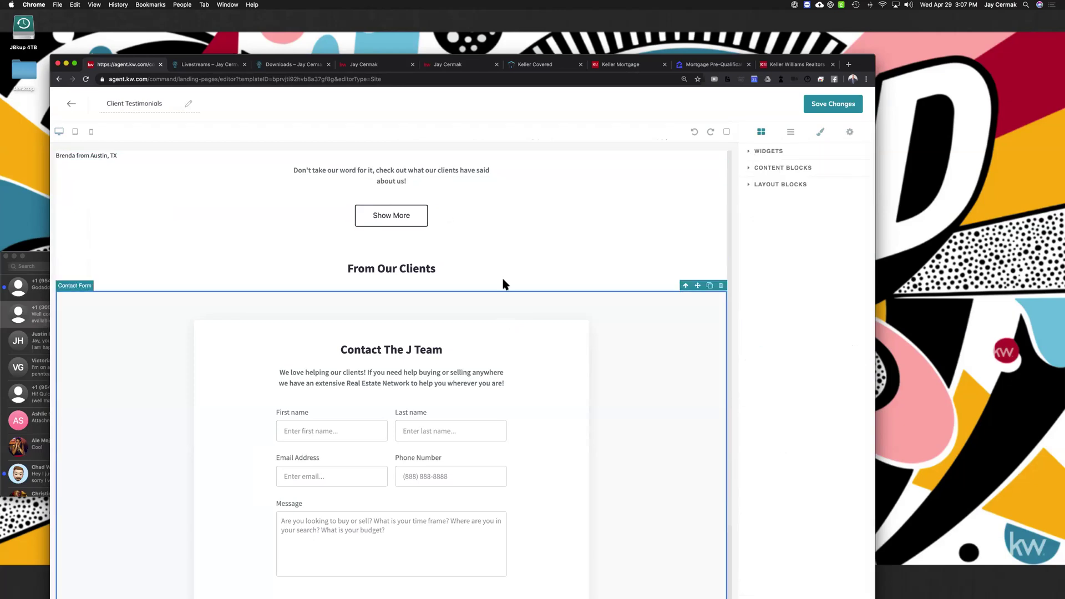
{"action": "left_click", "coordinate": [399, 215]}
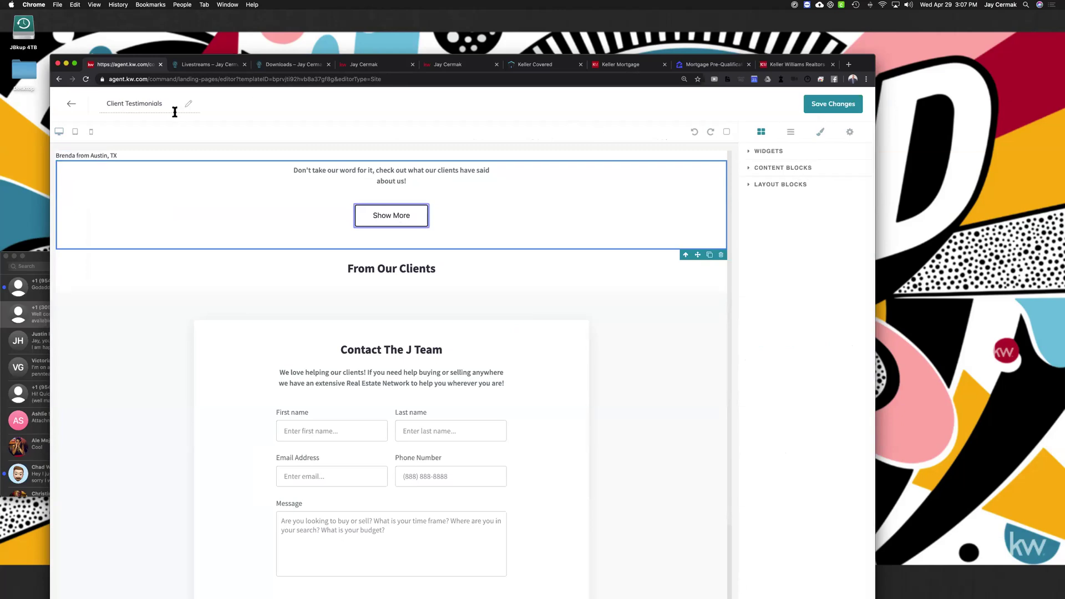
{"action": "left_click", "coordinate": [71, 104]}
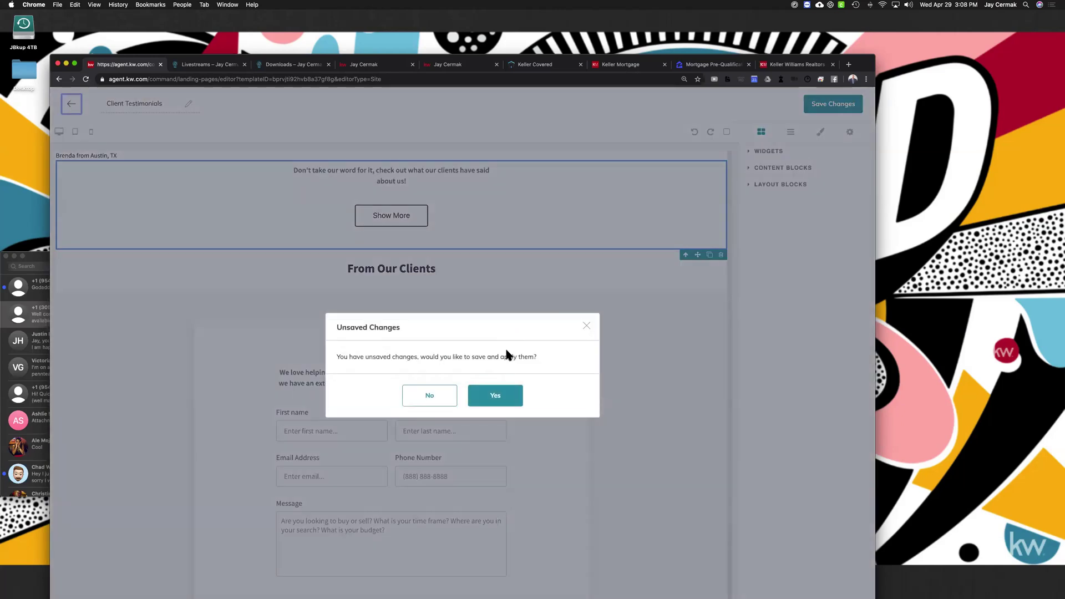
Answer Yes to the Unsaved Changes prompt to save Client Testimonials and return to Designs
{"action": "left_click", "coordinate": [502, 401]}
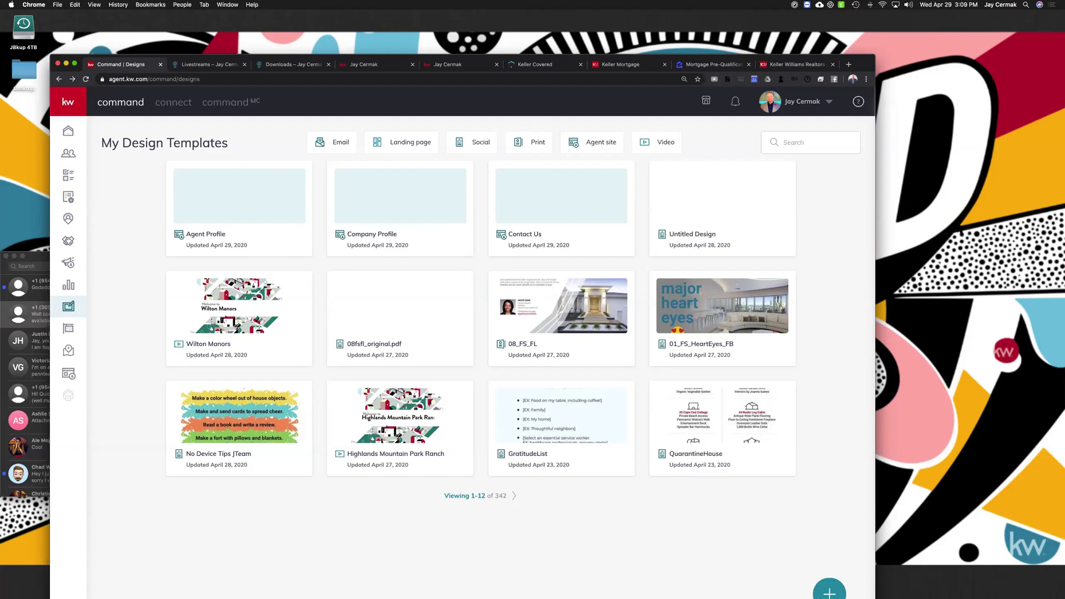
Open account Settings and go to Connect > Marketing Profile
{"action": "left_click", "coordinate": [805, 101]}
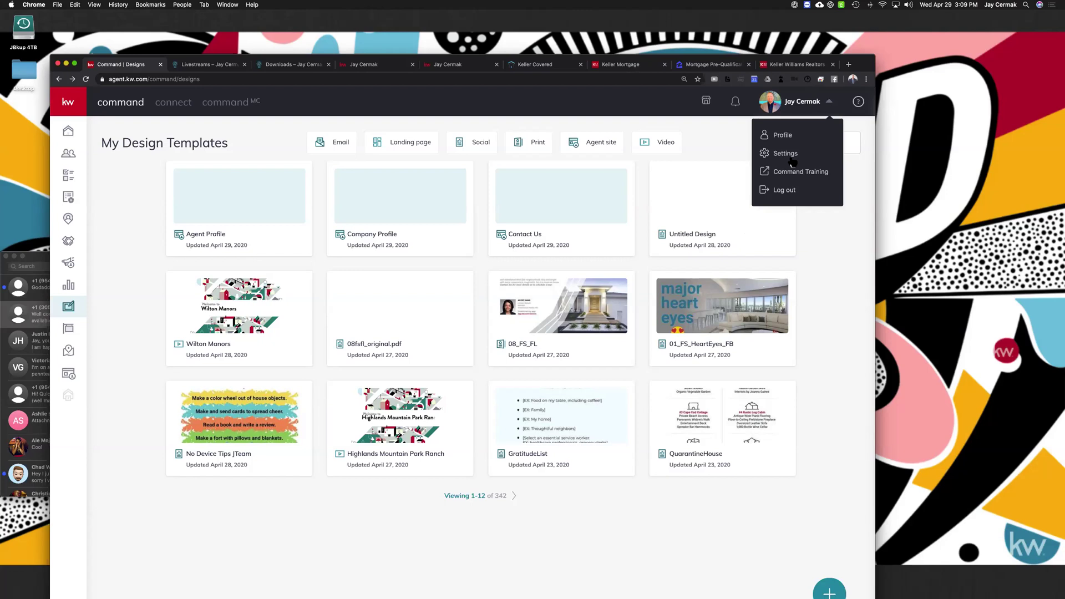
{"action": "left_click", "coordinate": [789, 160]}
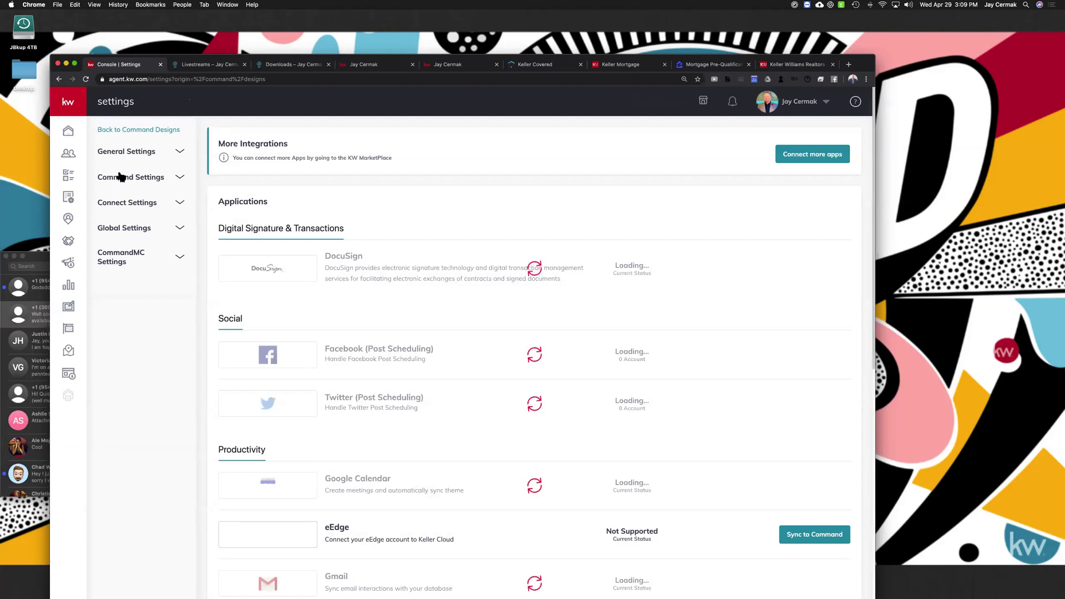
{"action": "left_click", "coordinate": [119, 177]}
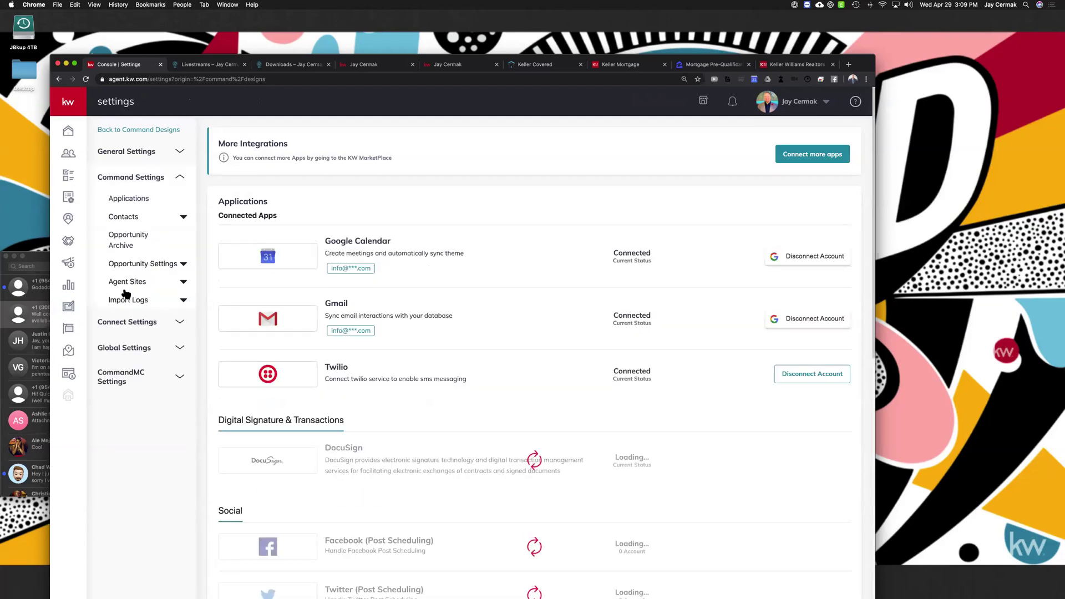
{"action": "left_click", "coordinate": [122, 324]}
{"action": "left_click", "coordinate": [116, 343]}
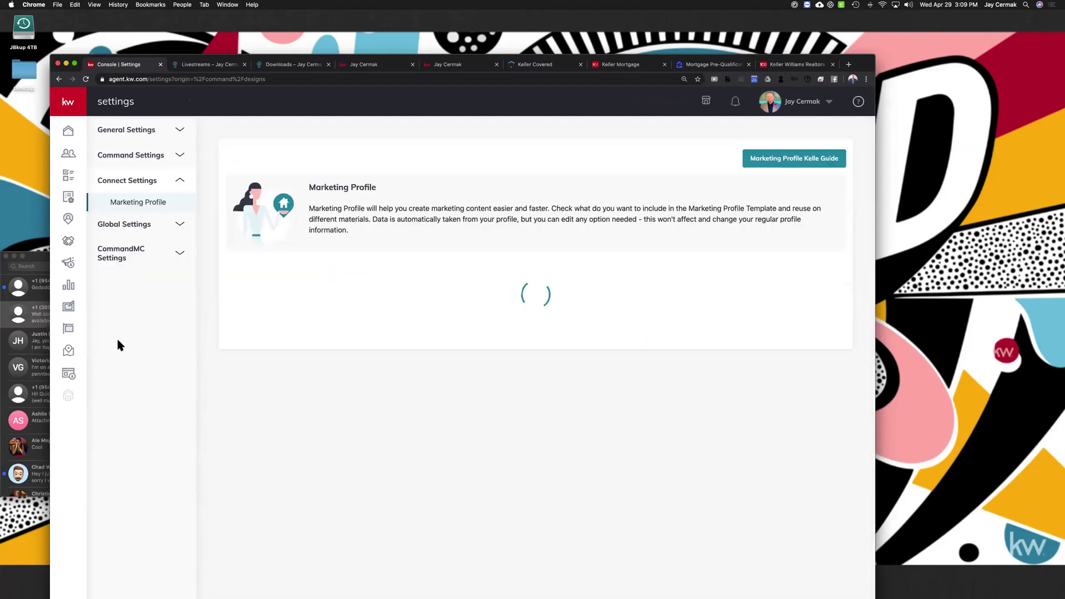
Check that the Branded KW App Link field holds the agent's app.kw.com link
{"action": "scroll", "coordinate": [407, 333], "scroll_direction": "down", "scroll_amount": 15}
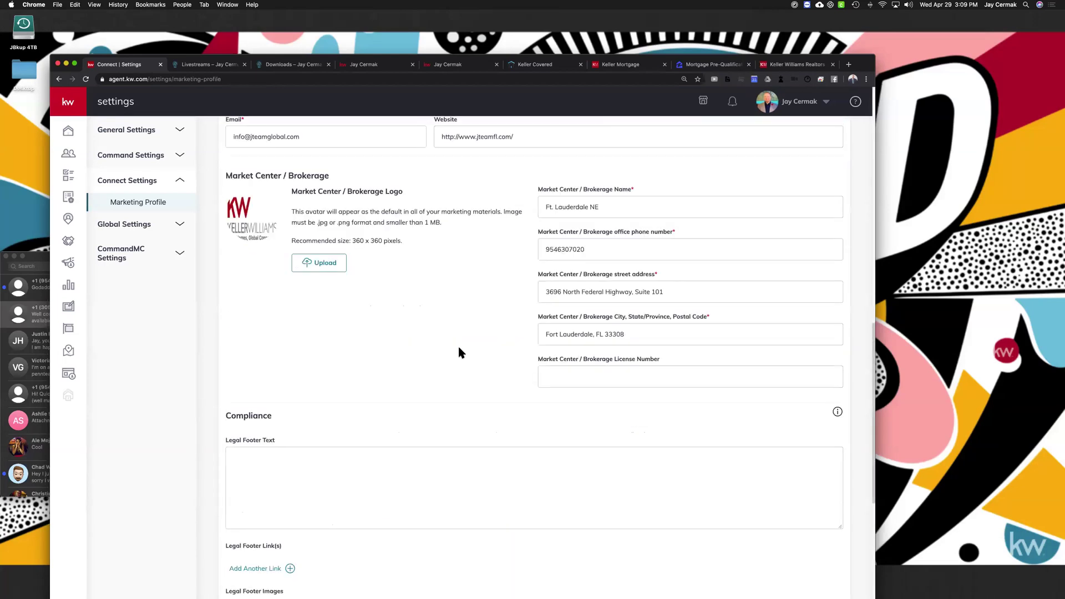
{"action": "scroll", "coordinate": [458, 346], "scroll_direction": "down", "scroll_amount": 2}
{"action": "left_click", "coordinate": [359, 571]}
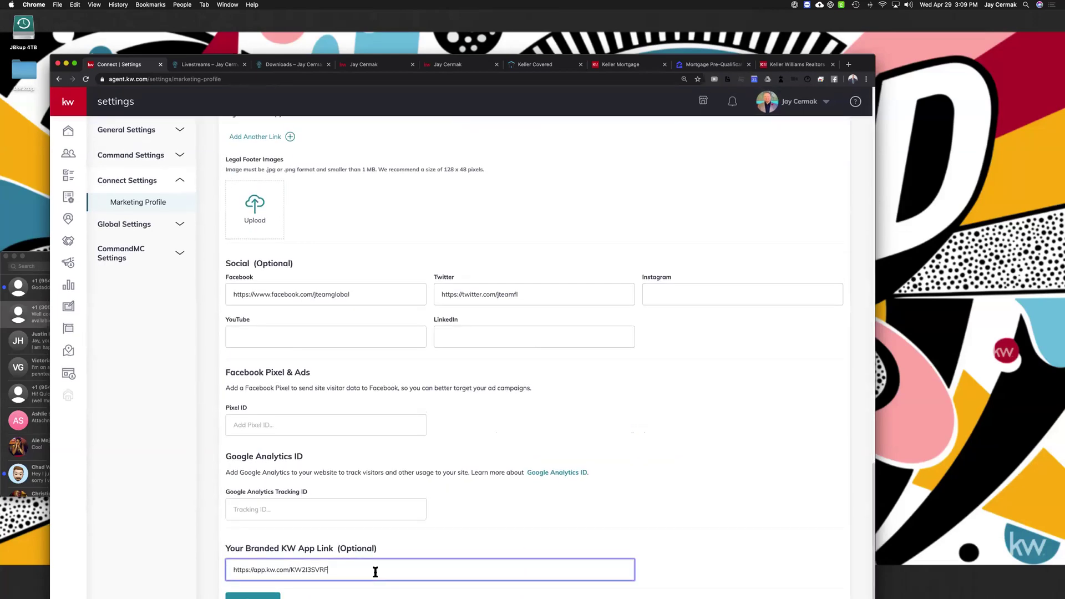
{"action": "left_click_drag", "start_coordinate": [328, 570], "coordinate": [232, 568]}
{"action": "left_click", "coordinate": [339, 569]}
{"action": "double_click", "coordinate": [339, 570]}
{"action": "triple_click", "coordinate": [340, 570]}
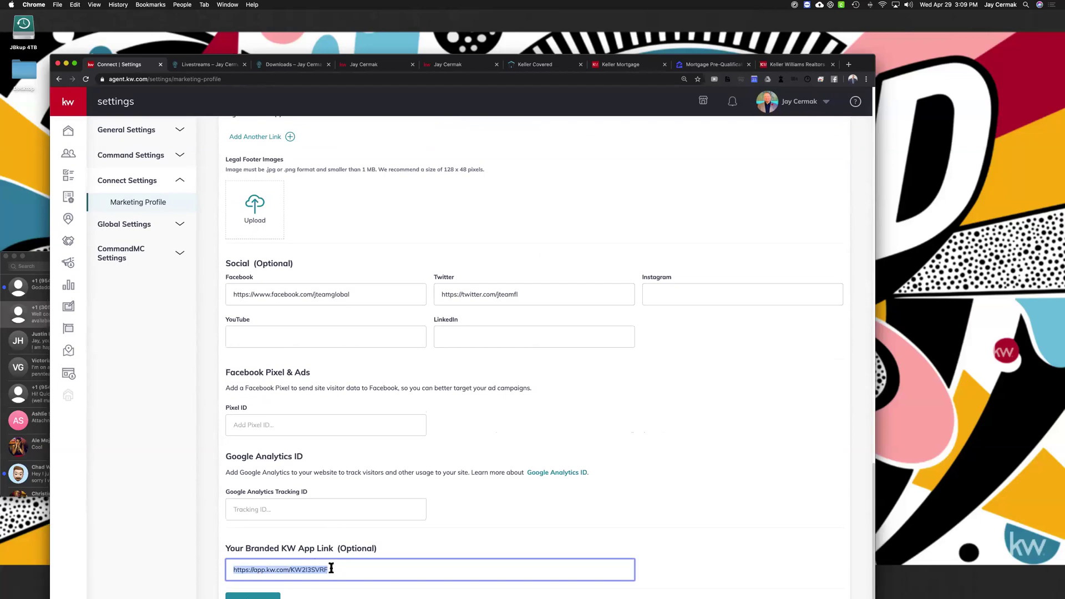
{"action": "left_click", "coordinate": [332, 569]}
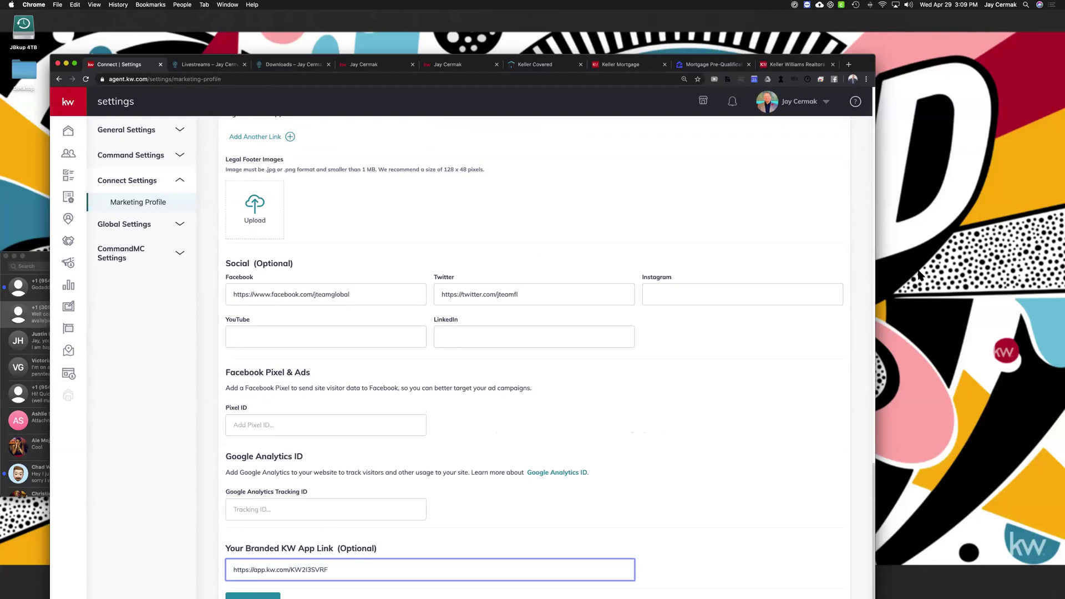
{"action": "scroll", "coordinate": [328, 314], "scroll_direction": "up", "scroll_amount": 1}
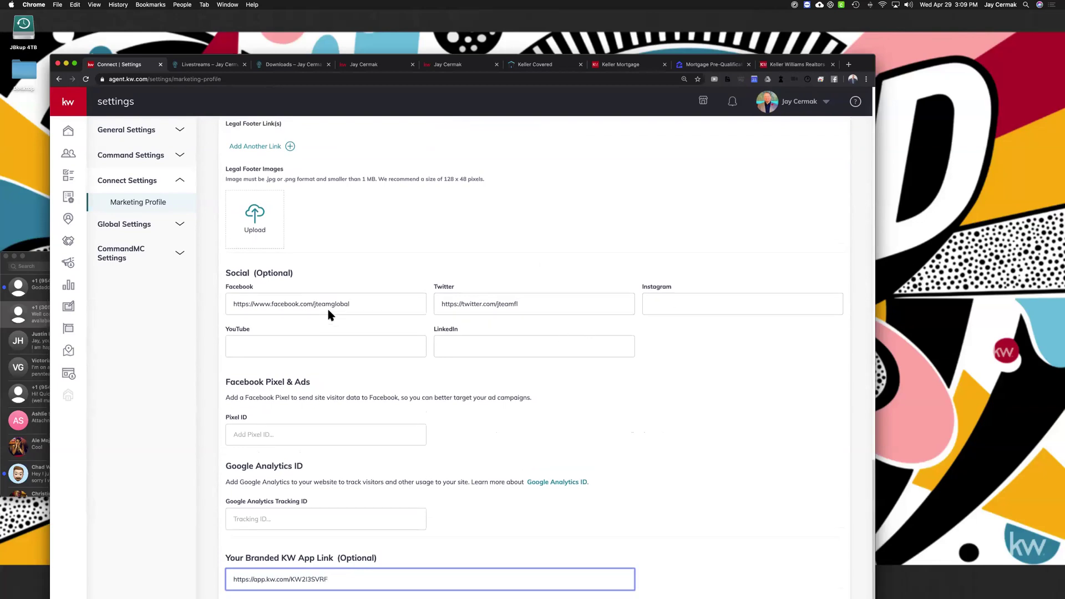
{"action": "scroll", "coordinate": [328, 311], "scroll_direction": "down", "scroll_amount": 1}
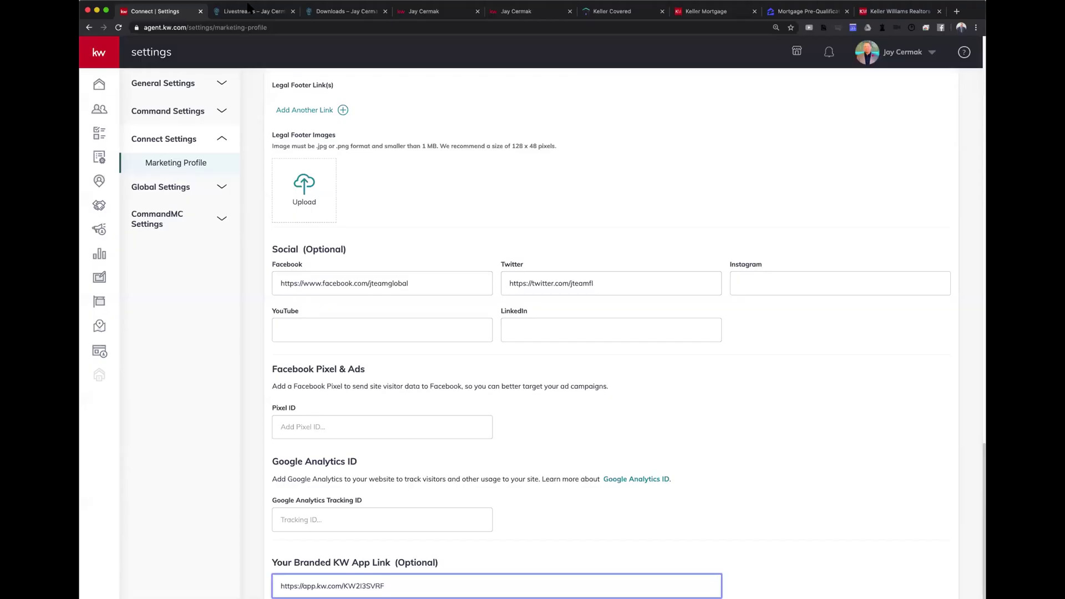
Clear the Imperial Point location search on the agent's kw.com property site
{"action": "left_click", "coordinate": [418, 12]}
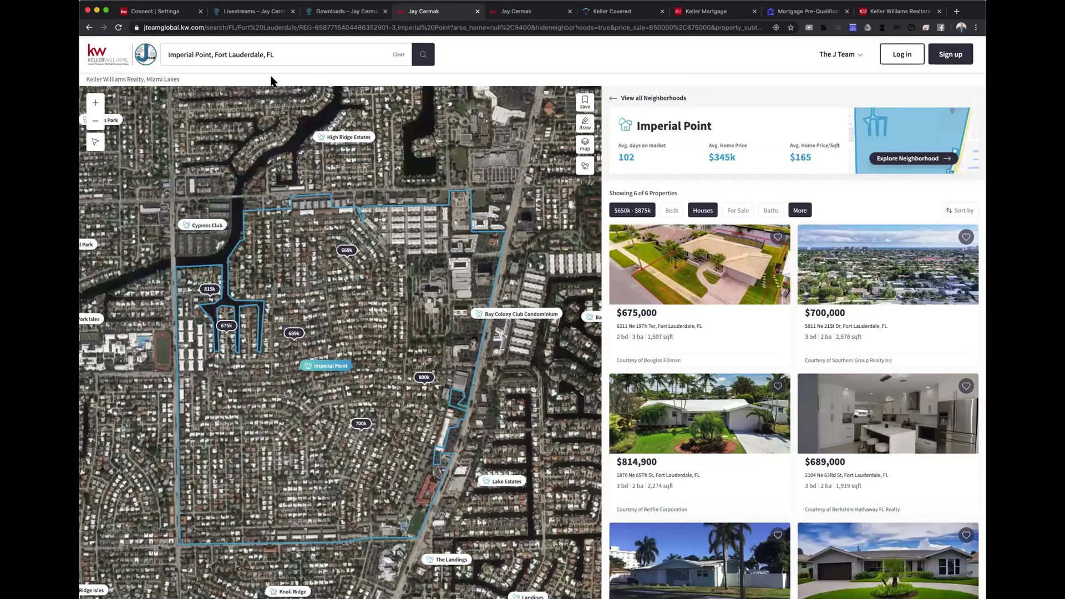
{"action": "left_click", "coordinate": [273, 58]}
{"action": "triple_click", "coordinate": [273, 56]}
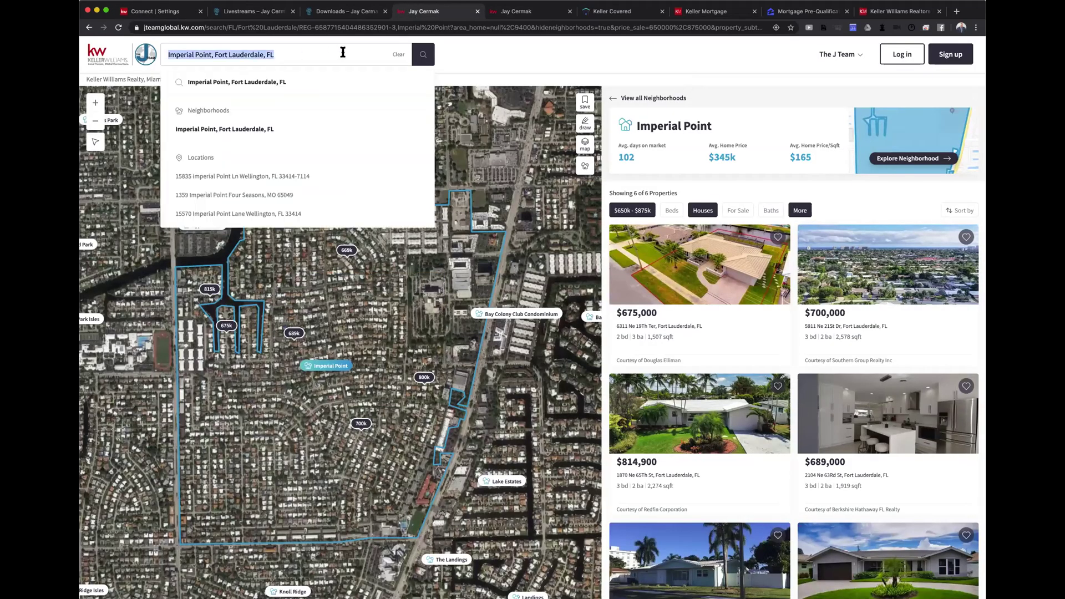
{"action": "left_click", "coordinate": [395, 54]}
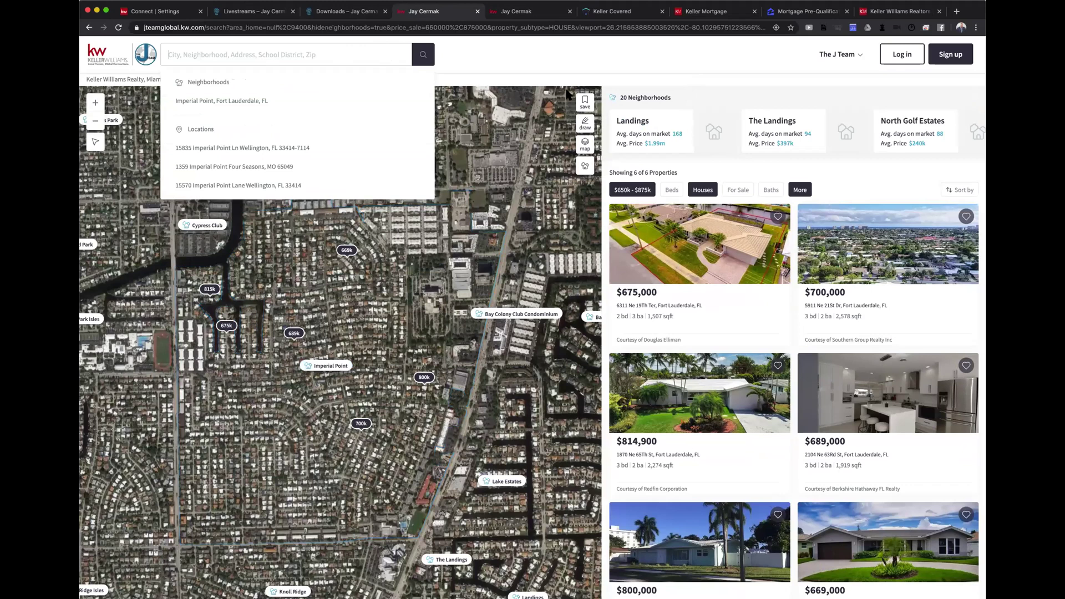
{"action": "left_click", "coordinate": [690, 67]}
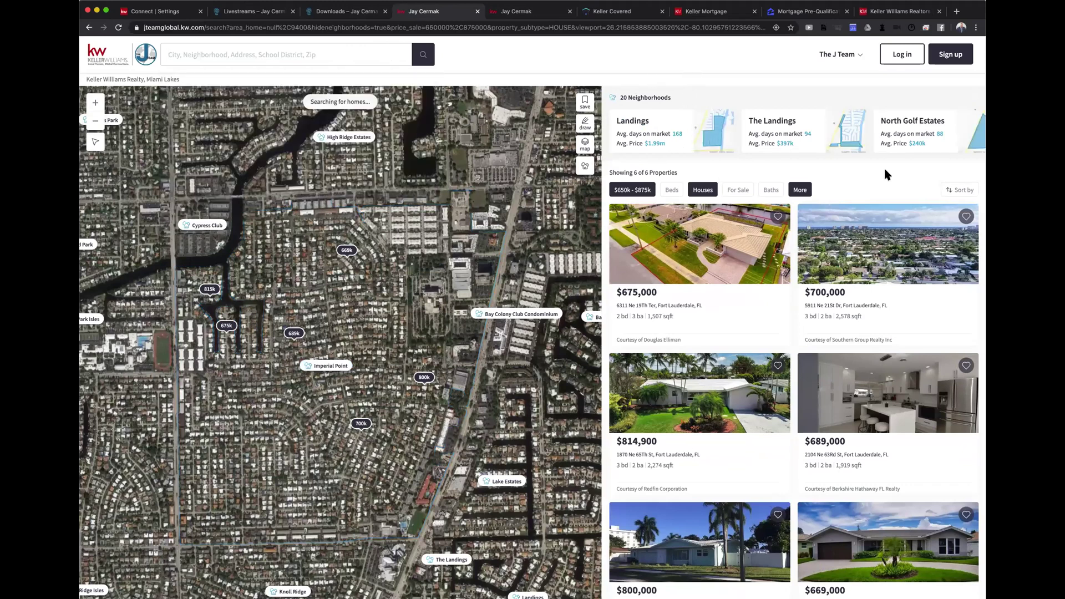
In More filters, add and then remove the 55+ and hopa keyword filters
{"action": "left_click", "coordinate": [801, 190]}
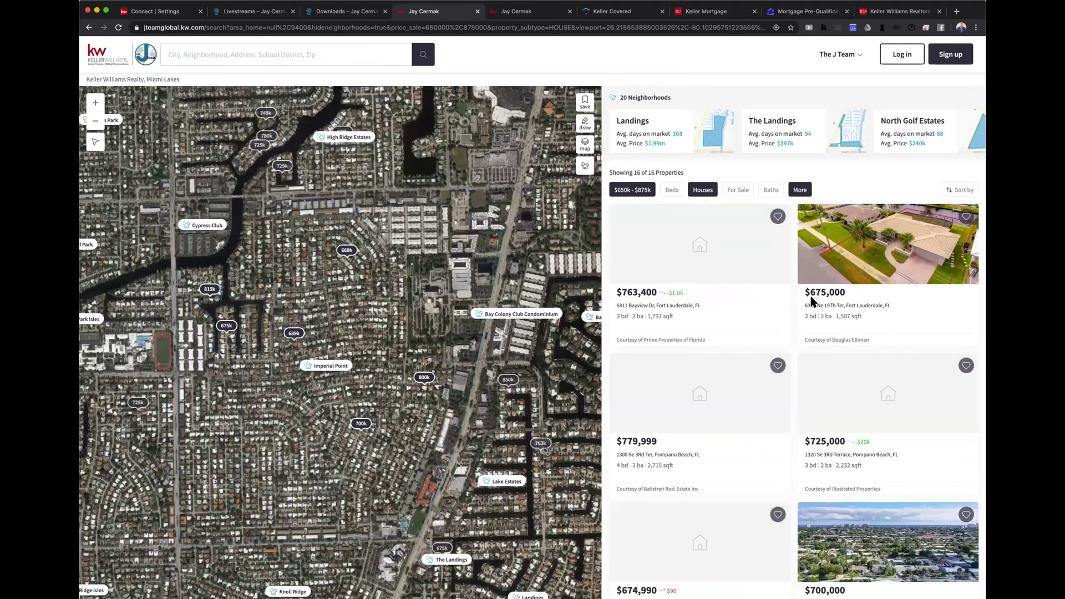
{"action": "scroll", "coordinate": [791, 350], "scroll_direction": "down", "scroll_amount": 5}
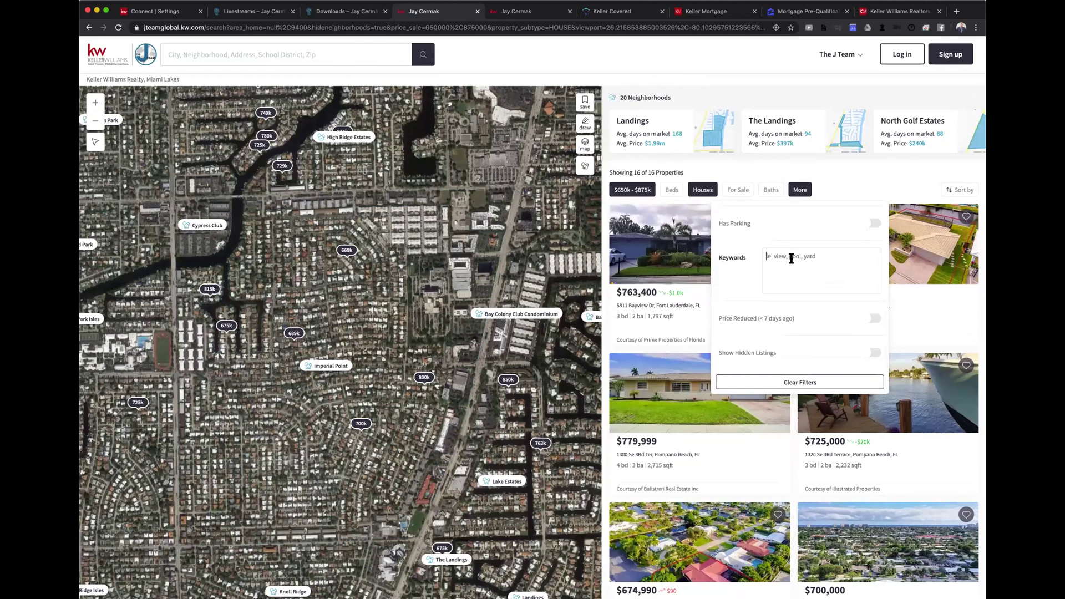
{"action": "type", "text": "55+"}
{"action": "key", "text": "Return"}
{"action": "key", "text": "BackSpace"}
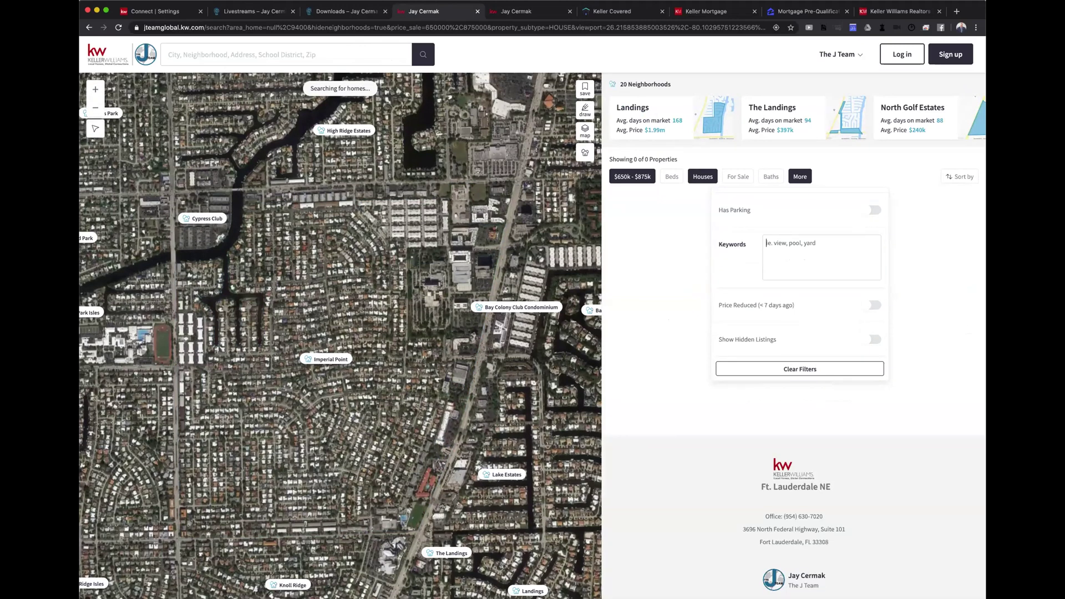
{"action": "type", "text": "hopa"}
{"action": "key", "text": "Return"}
{"action": "key", "text": "BackSpace"}
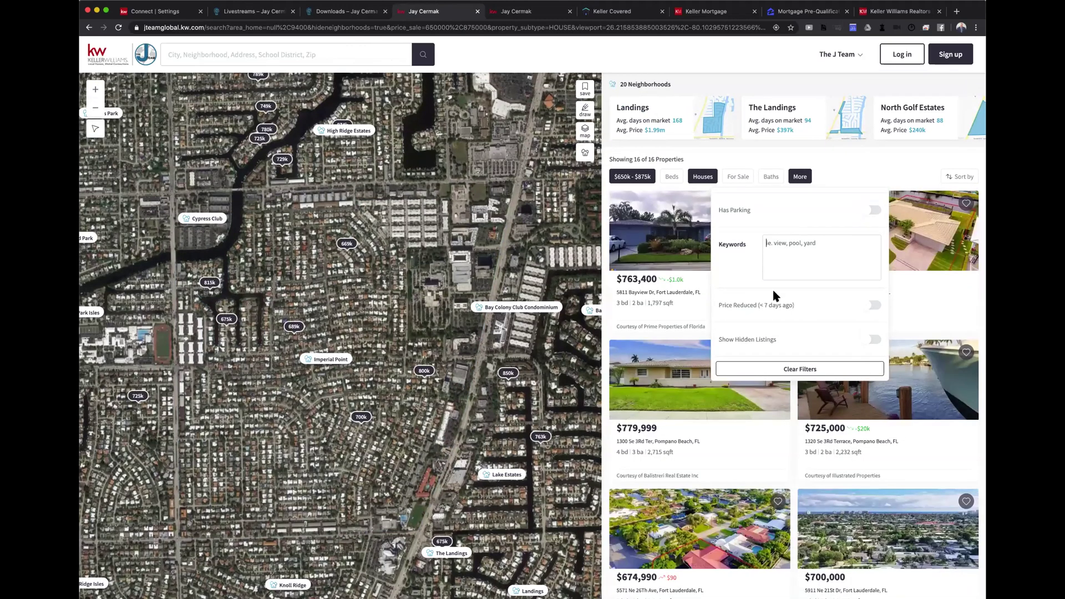
Review the extra filters, including lot size and year built, leaving no keyword and 16 houses listed
{"action": "scroll", "coordinate": [772, 288], "scroll_direction": "down", "scroll_amount": 2}
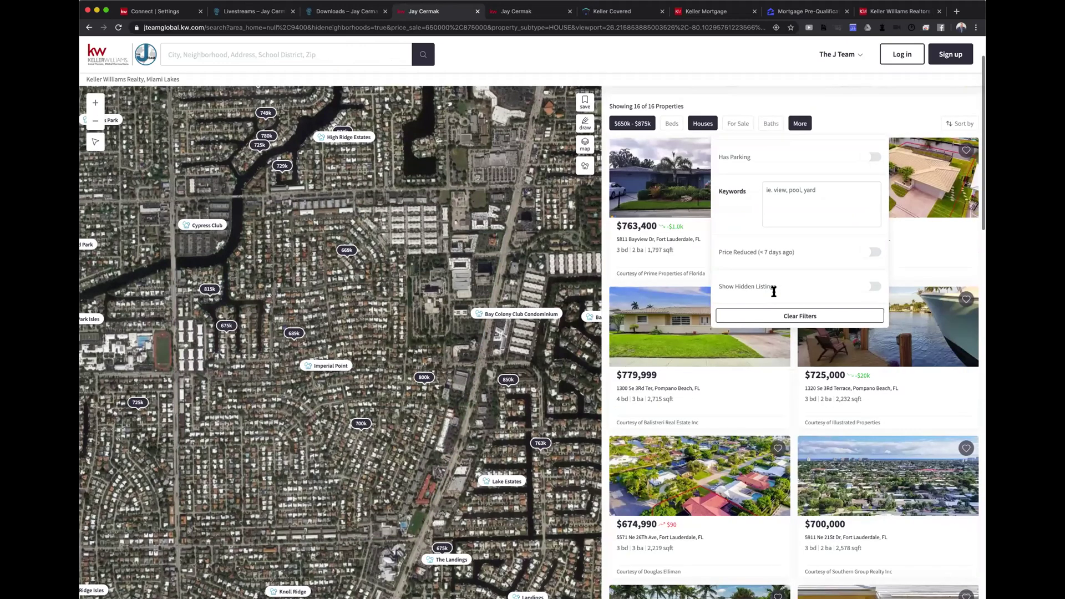
{"action": "scroll", "coordinate": [764, 244], "scroll_direction": "up", "scroll_amount": 5}
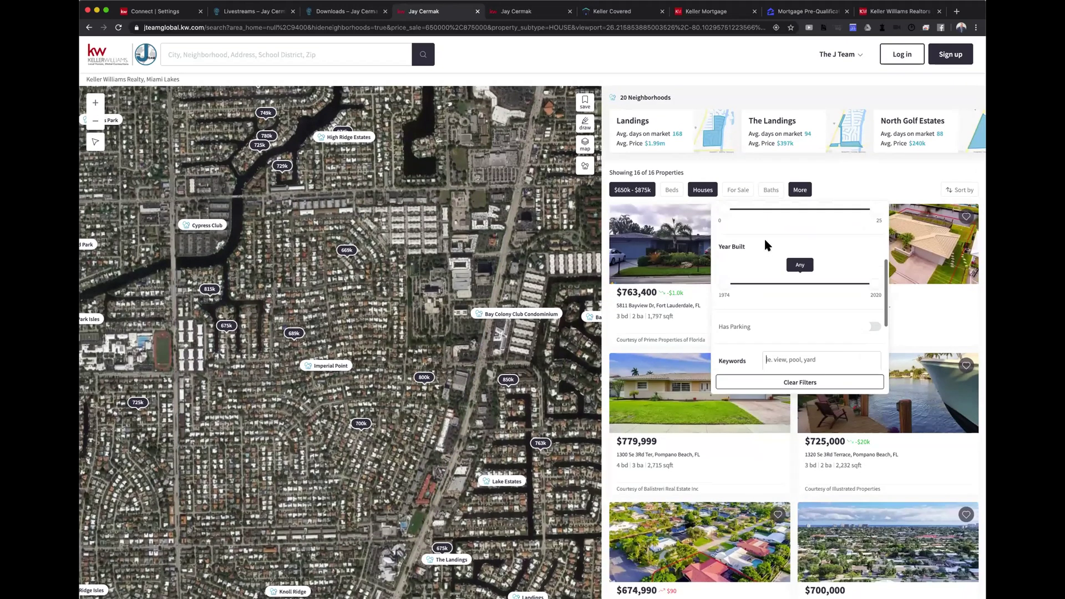
{"action": "scroll", "coordinate": [766, 245], "scroll_direction": "up", "scroll_amount": 3}
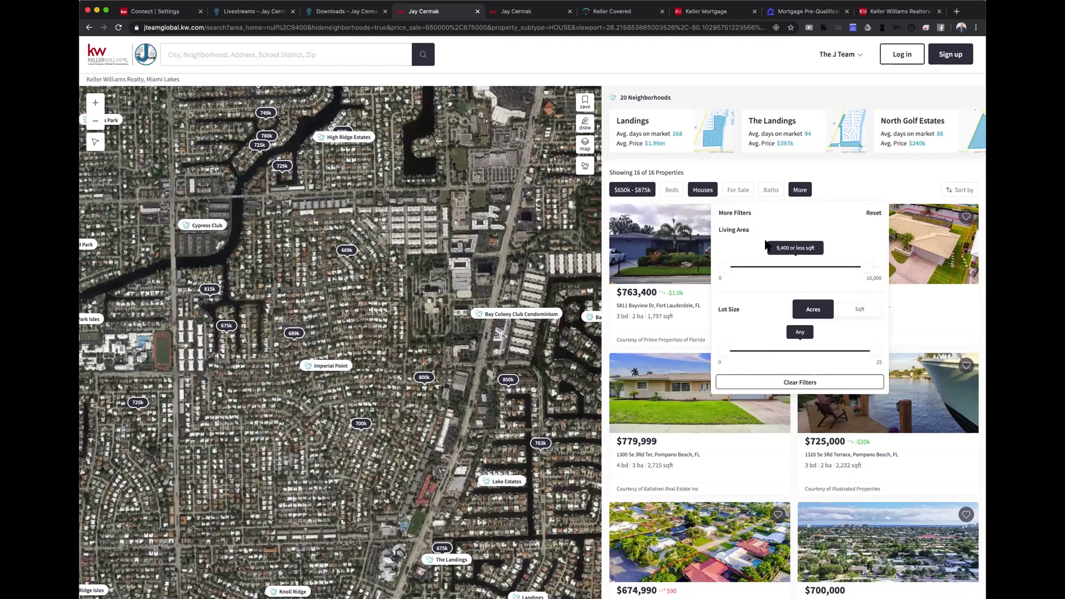
{"action": "scroll", "coordinate": [766, 244], "scroll_direction": "down", "scroll_amount": 5}
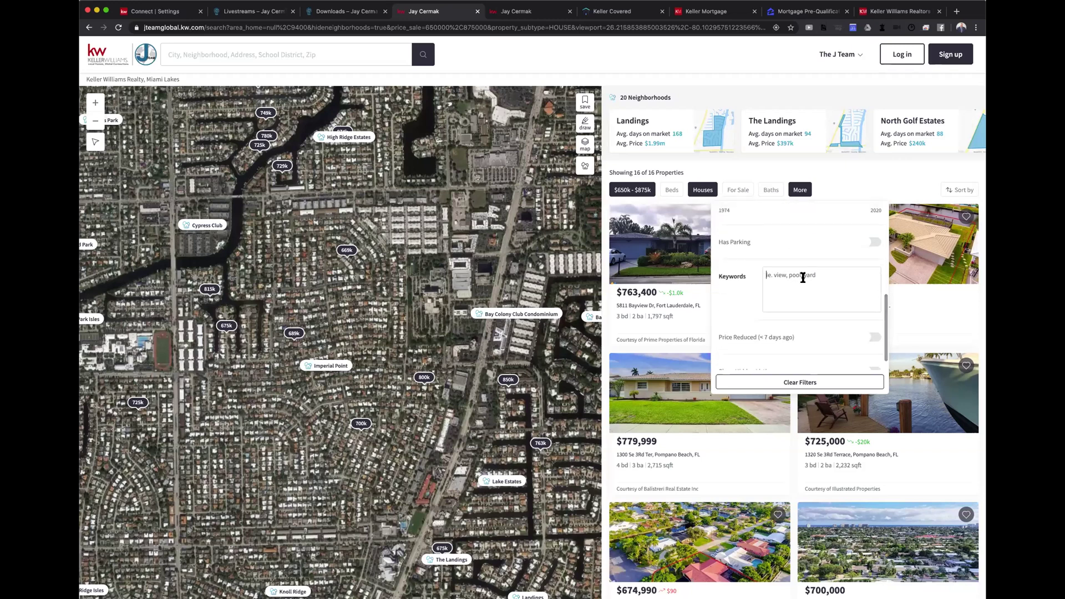
{"action": "left_click", "coordinate": [728, 281]}
{"action": "scroll", "coordinate": [789, 291], "scroll_direction": "down", "scroll_amount": 1}
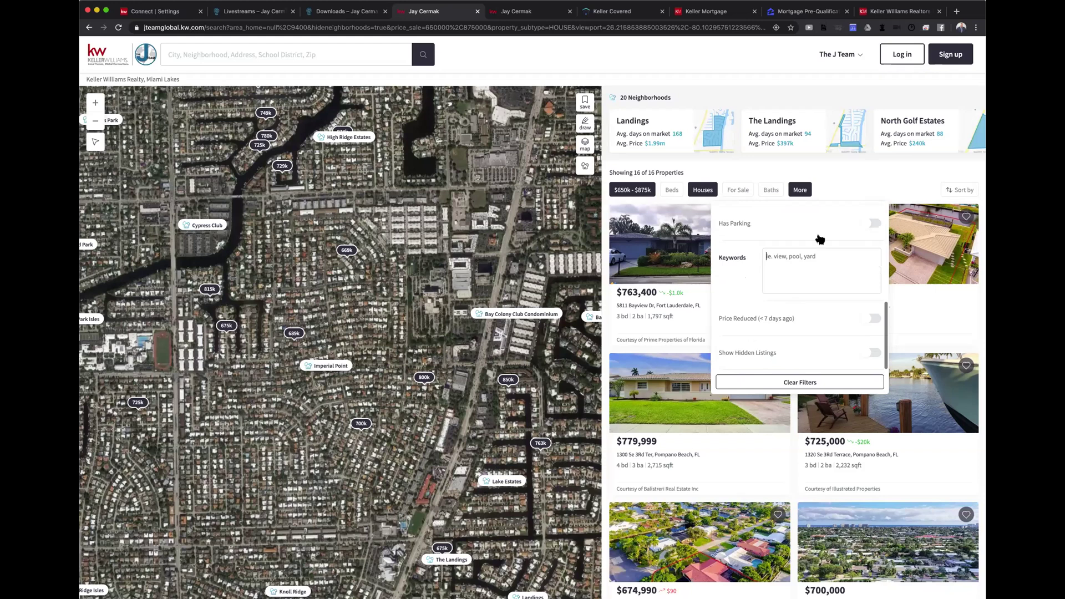
{"action": "scroll", "coordinate": [820, 239], "scroll_direction": "up", "scroll_amount": 5}
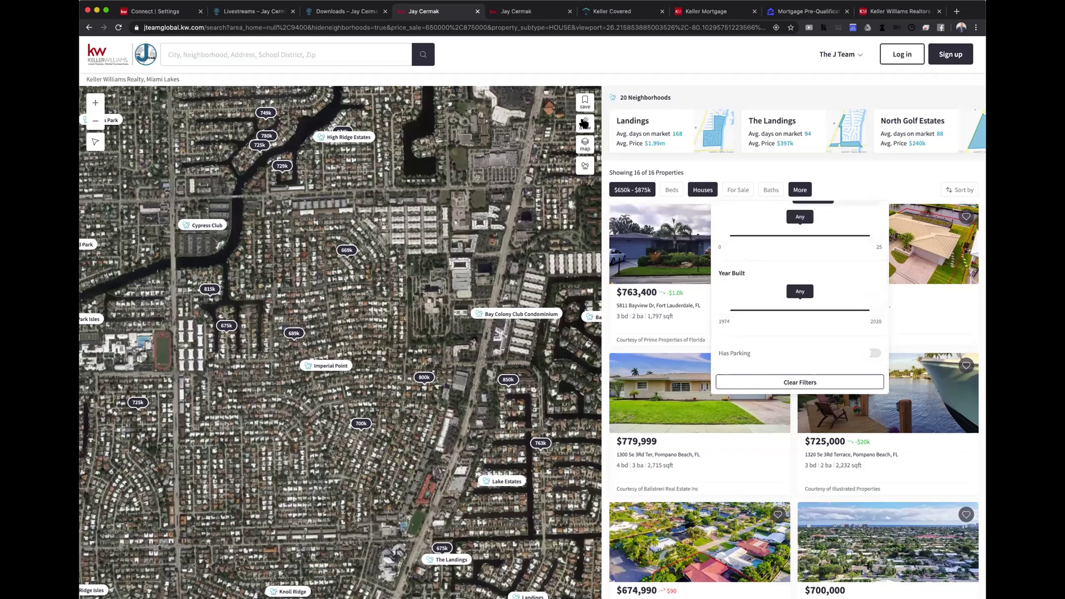
Draw a search area around the western neighborhood, then preview and close the $669,000 listing
{"action": "left_click", "coordinate": [584, 123]}
{"action": "mouse_move", "coordinate": [324, 214]}
{"action": "left_mouse_down"}
{"action": "mouse_move", "coordinate": [242, 363]}
{"action": "mouse_move", "coordinate": [322, 222]}
{"action": "mouse_move", "coordinate": [304, 224]}
{"action": "left_mouse_up"}
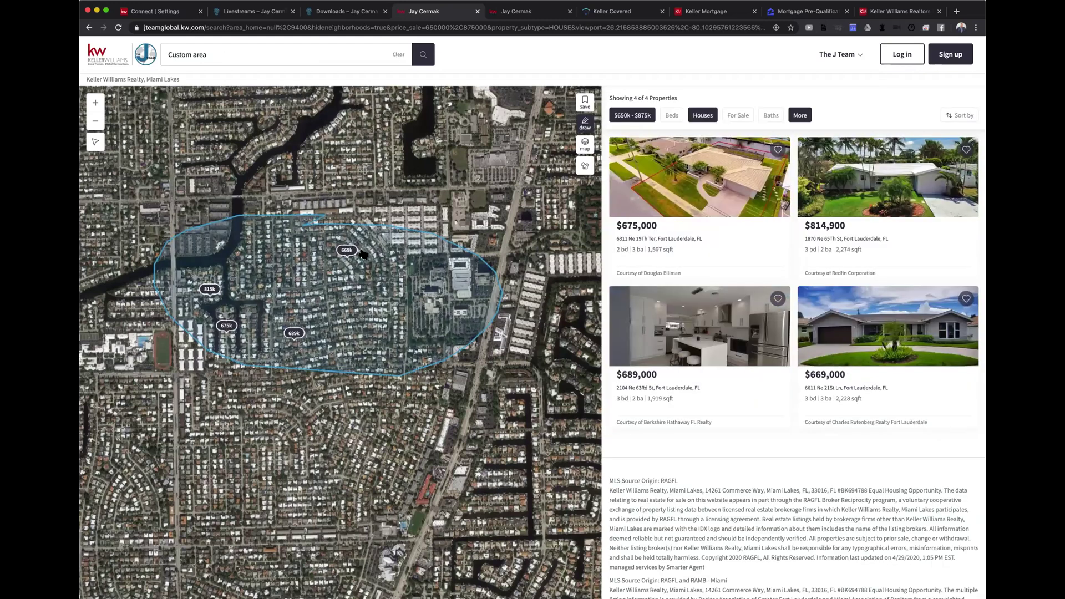
{"action": "left_click", "coordinate": [345, 249]}
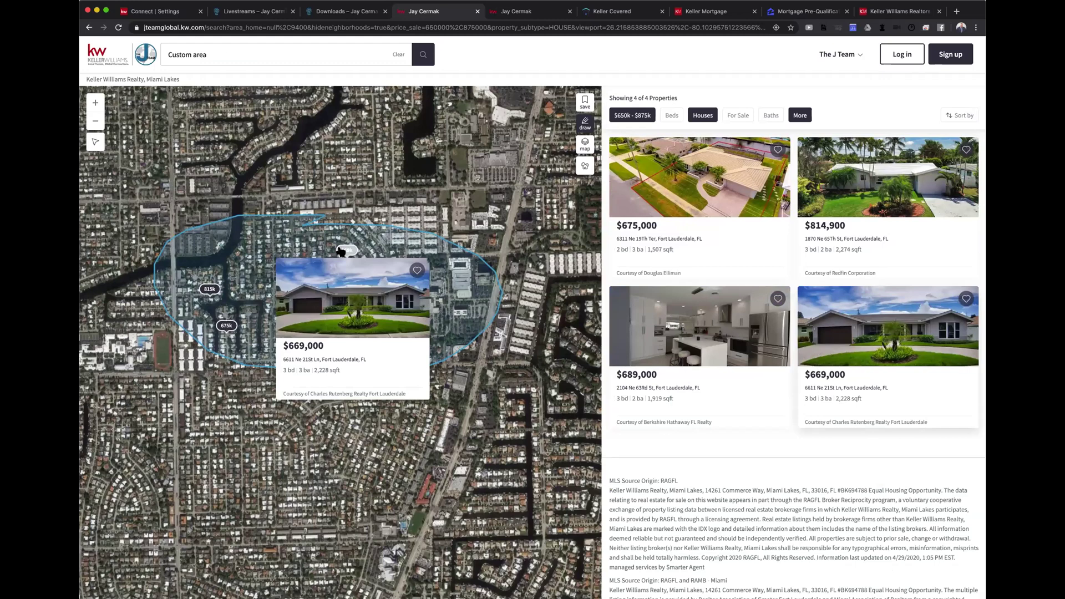
{"action": "left_click", "coordinate": [455, 129]}
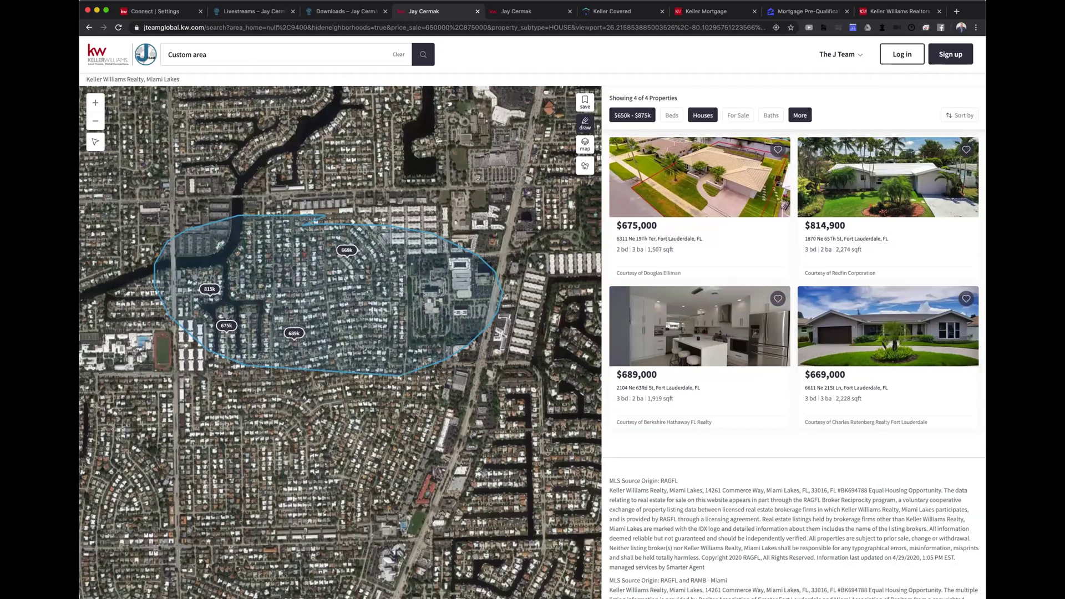